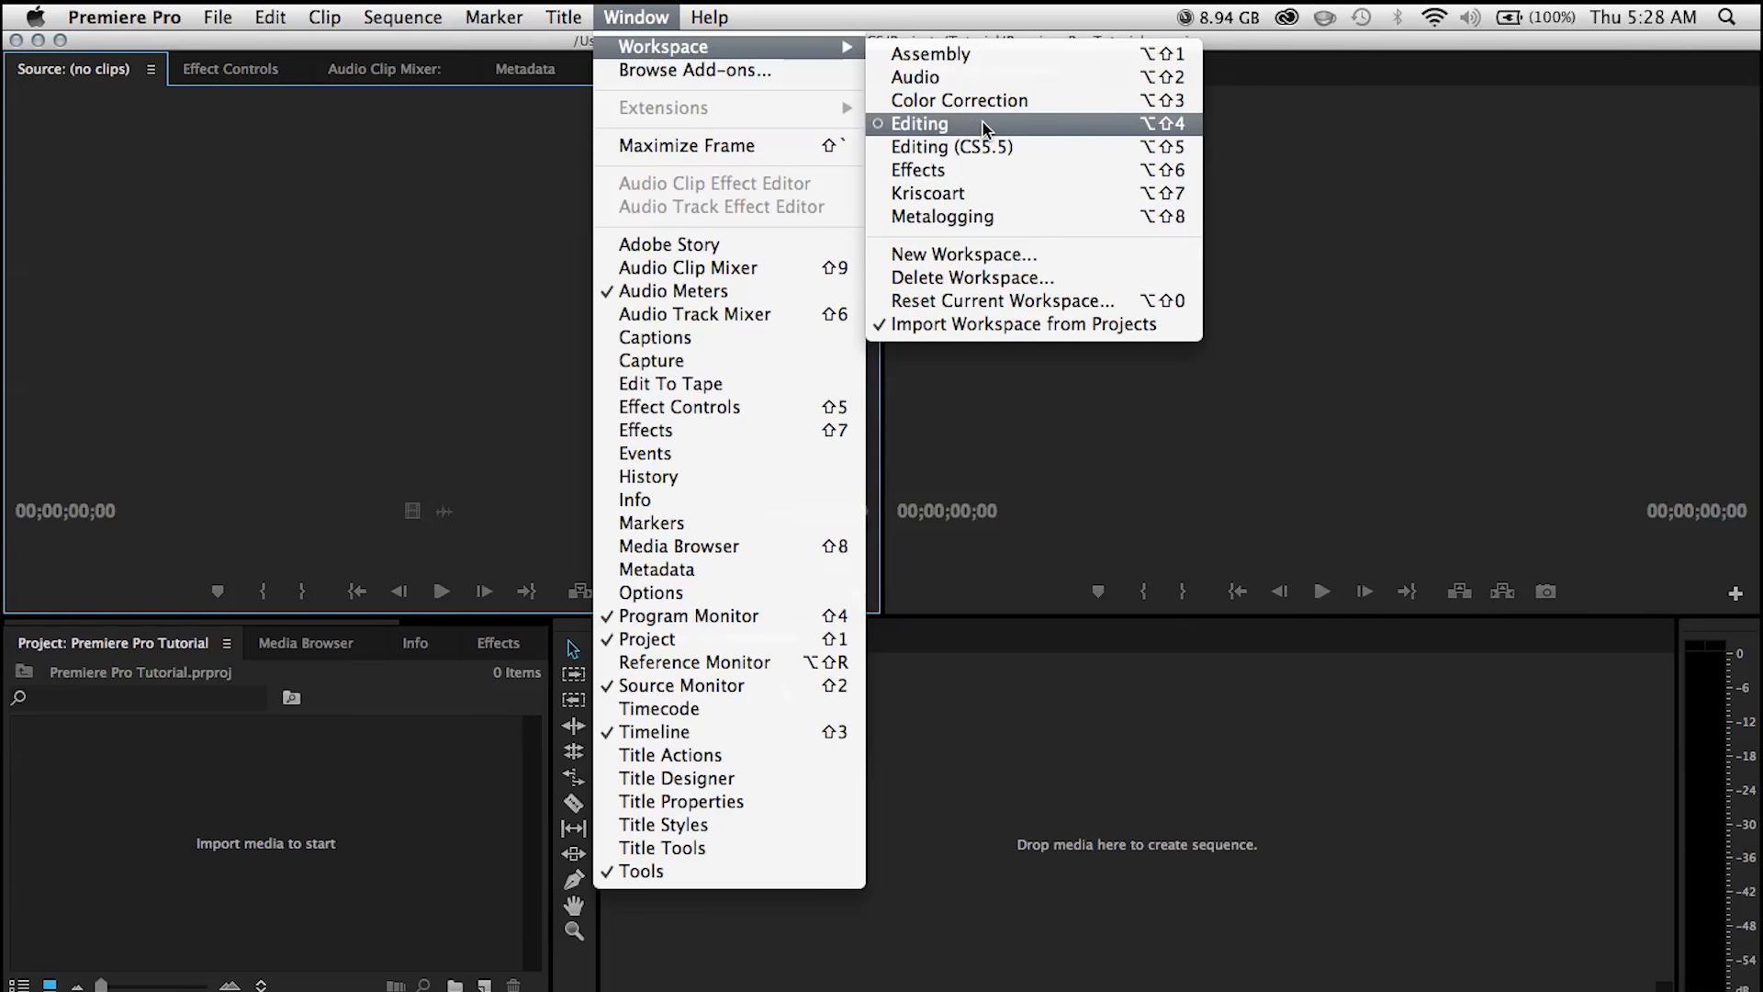
- Raise the divider beneath the two monitors to give the project and timeline areas more height
{"action": "left_click", "coordinate": [460, 334]}
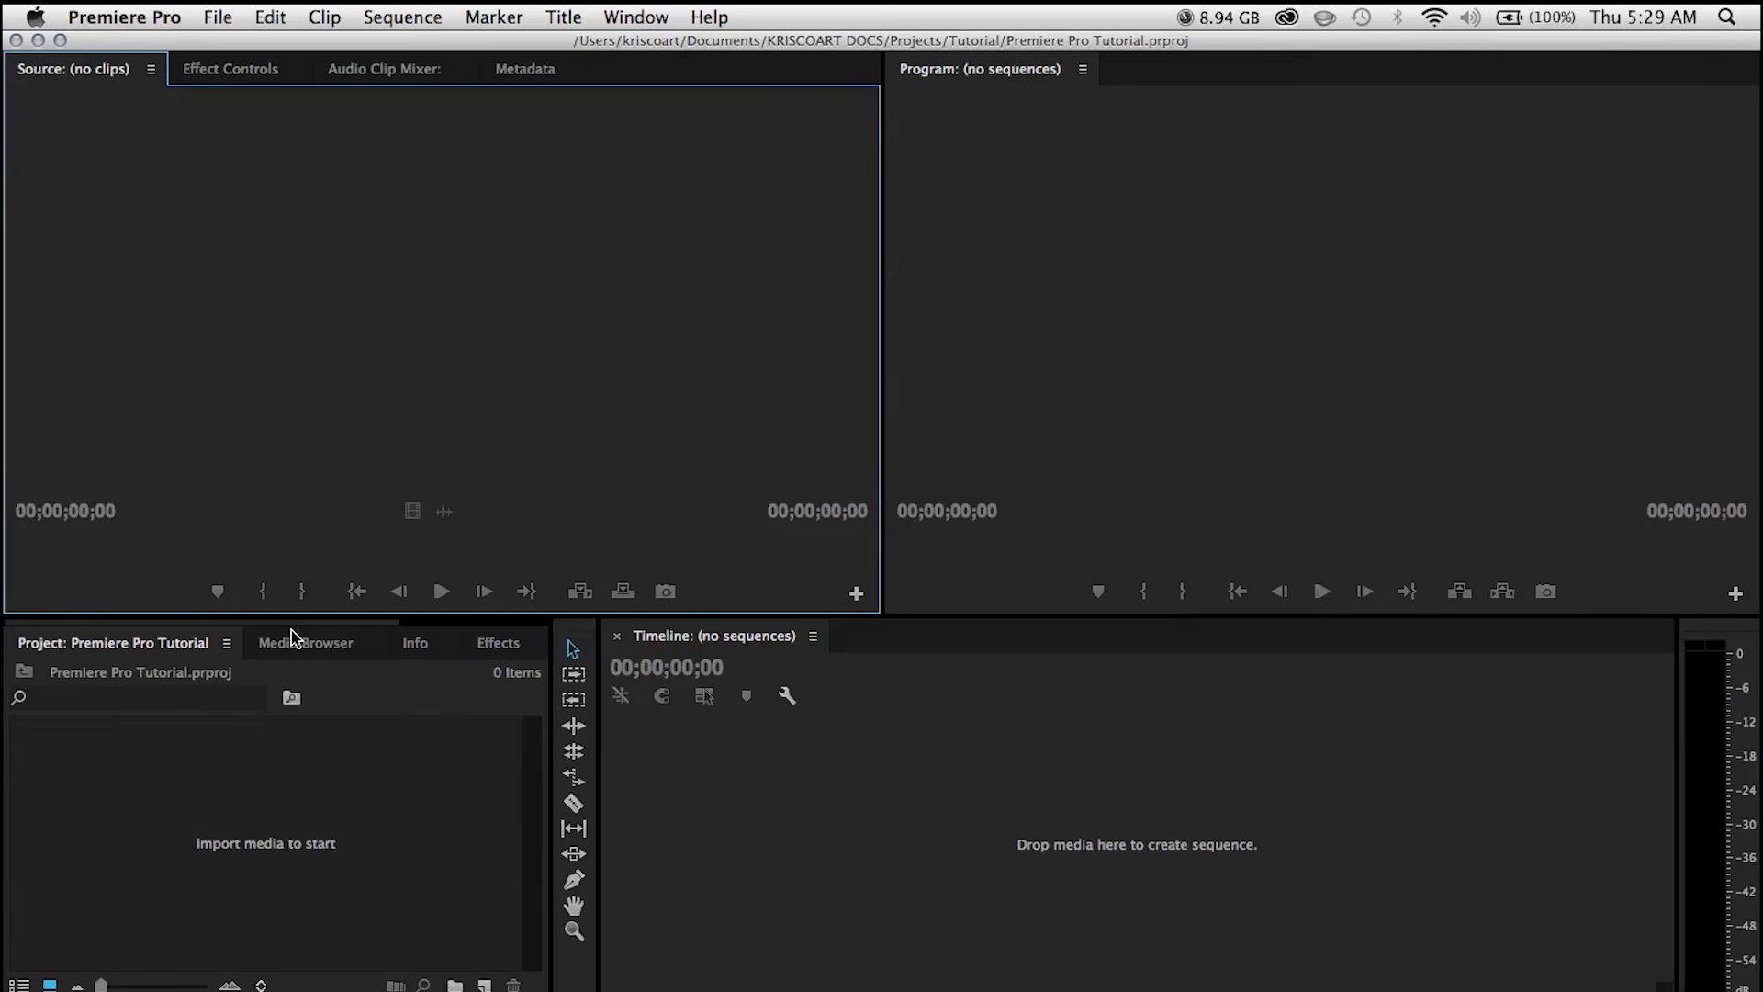
{"action": "left_click_drag", "start_coordinate": [266, 615], "coordinate": [273, 548]}
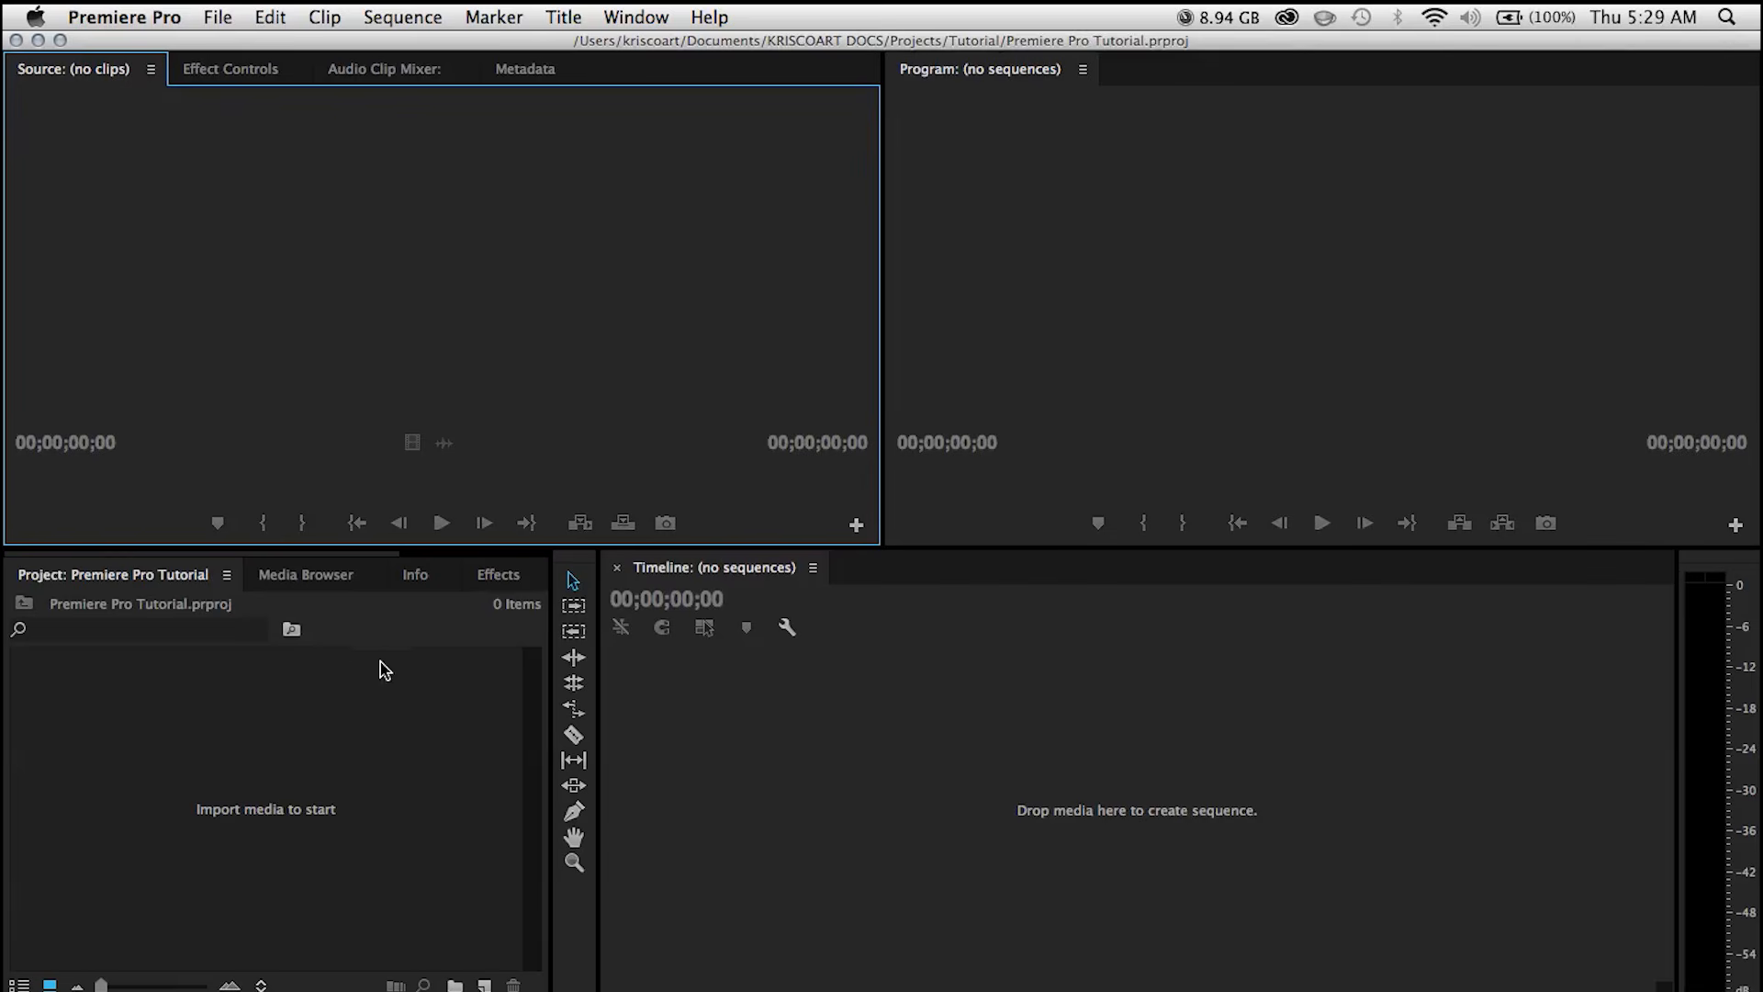
{"action": "double_click", "coordinate": [226, 749]}
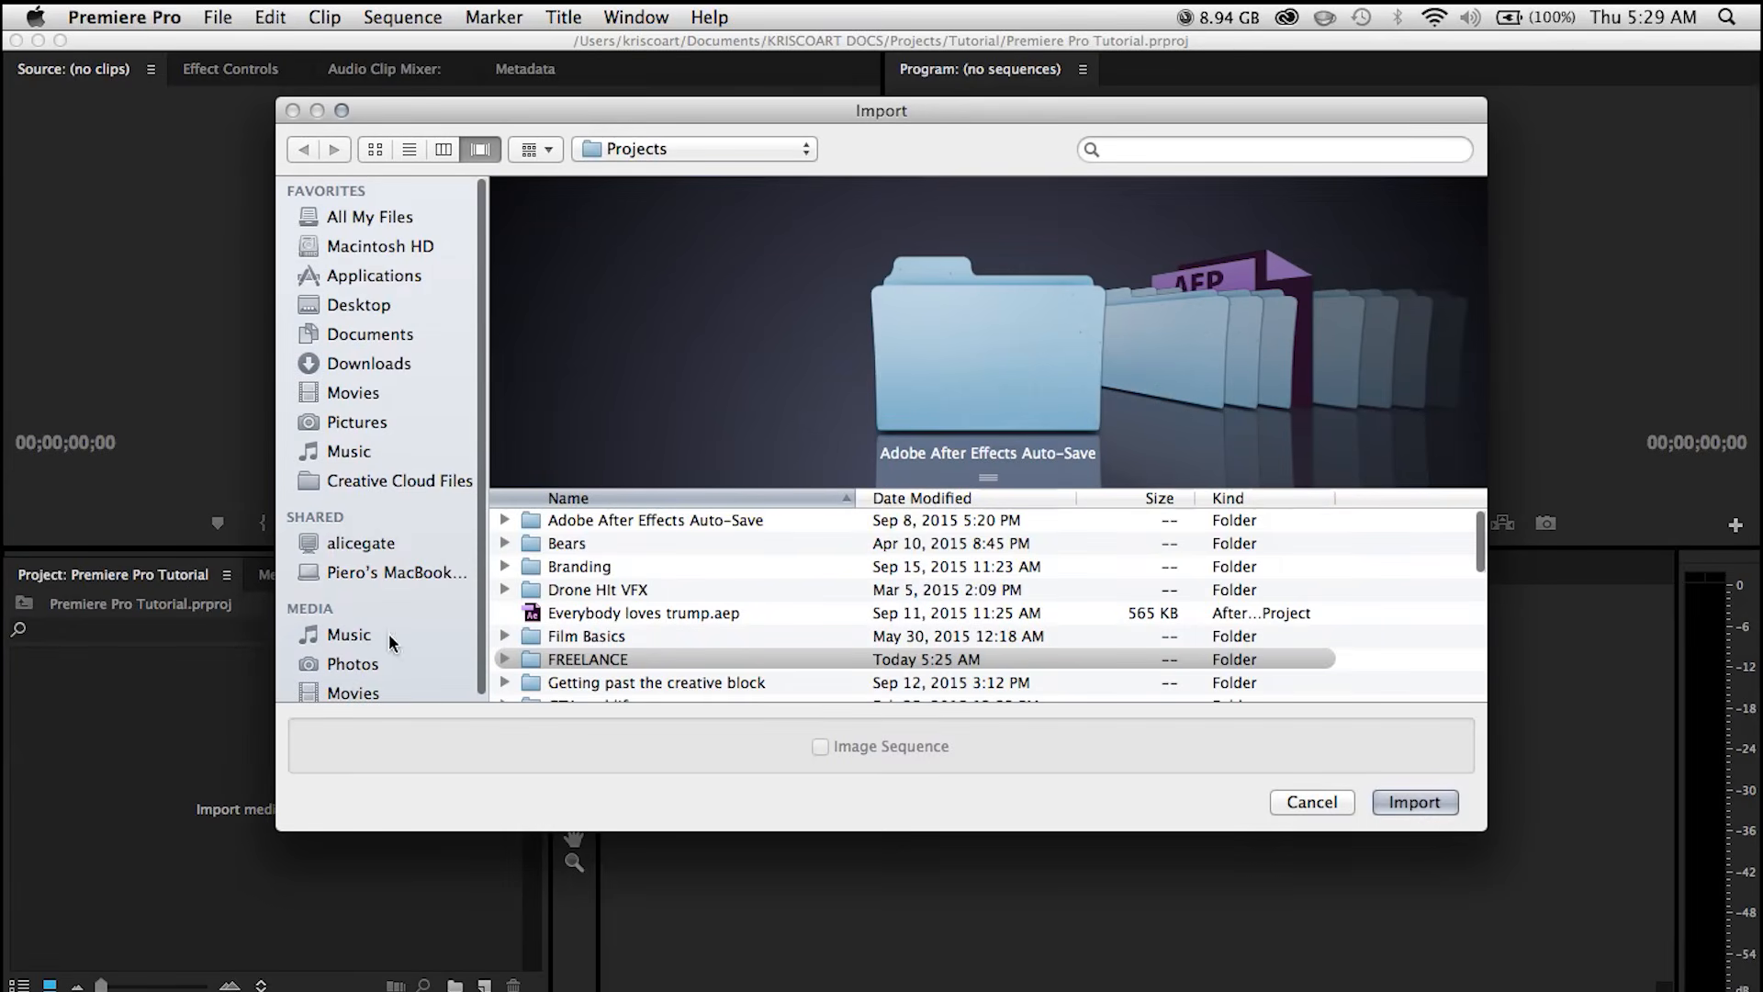
{"action": "scroll", "coordinate": [607, 613], "scroll_direction": "down", "scroll_amount": 6}
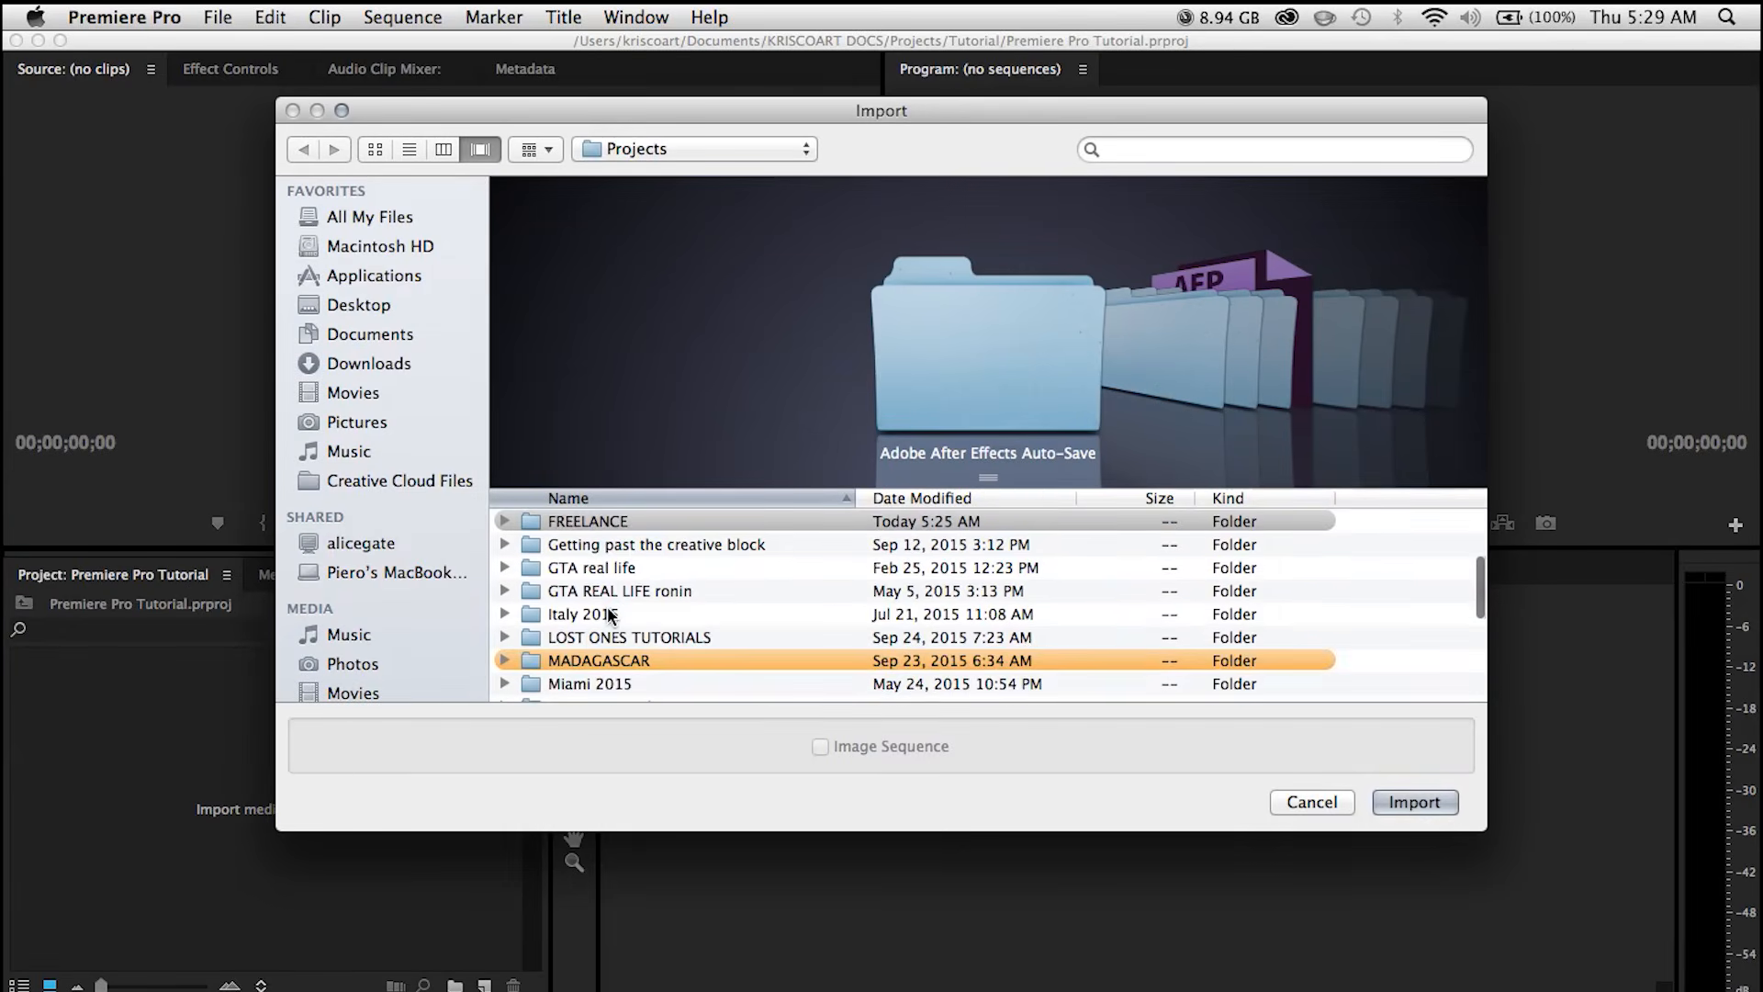
{"action": "scroll", "coordinate": [608, 611], "scroll_direction": "down", "scroll_amount": 2}
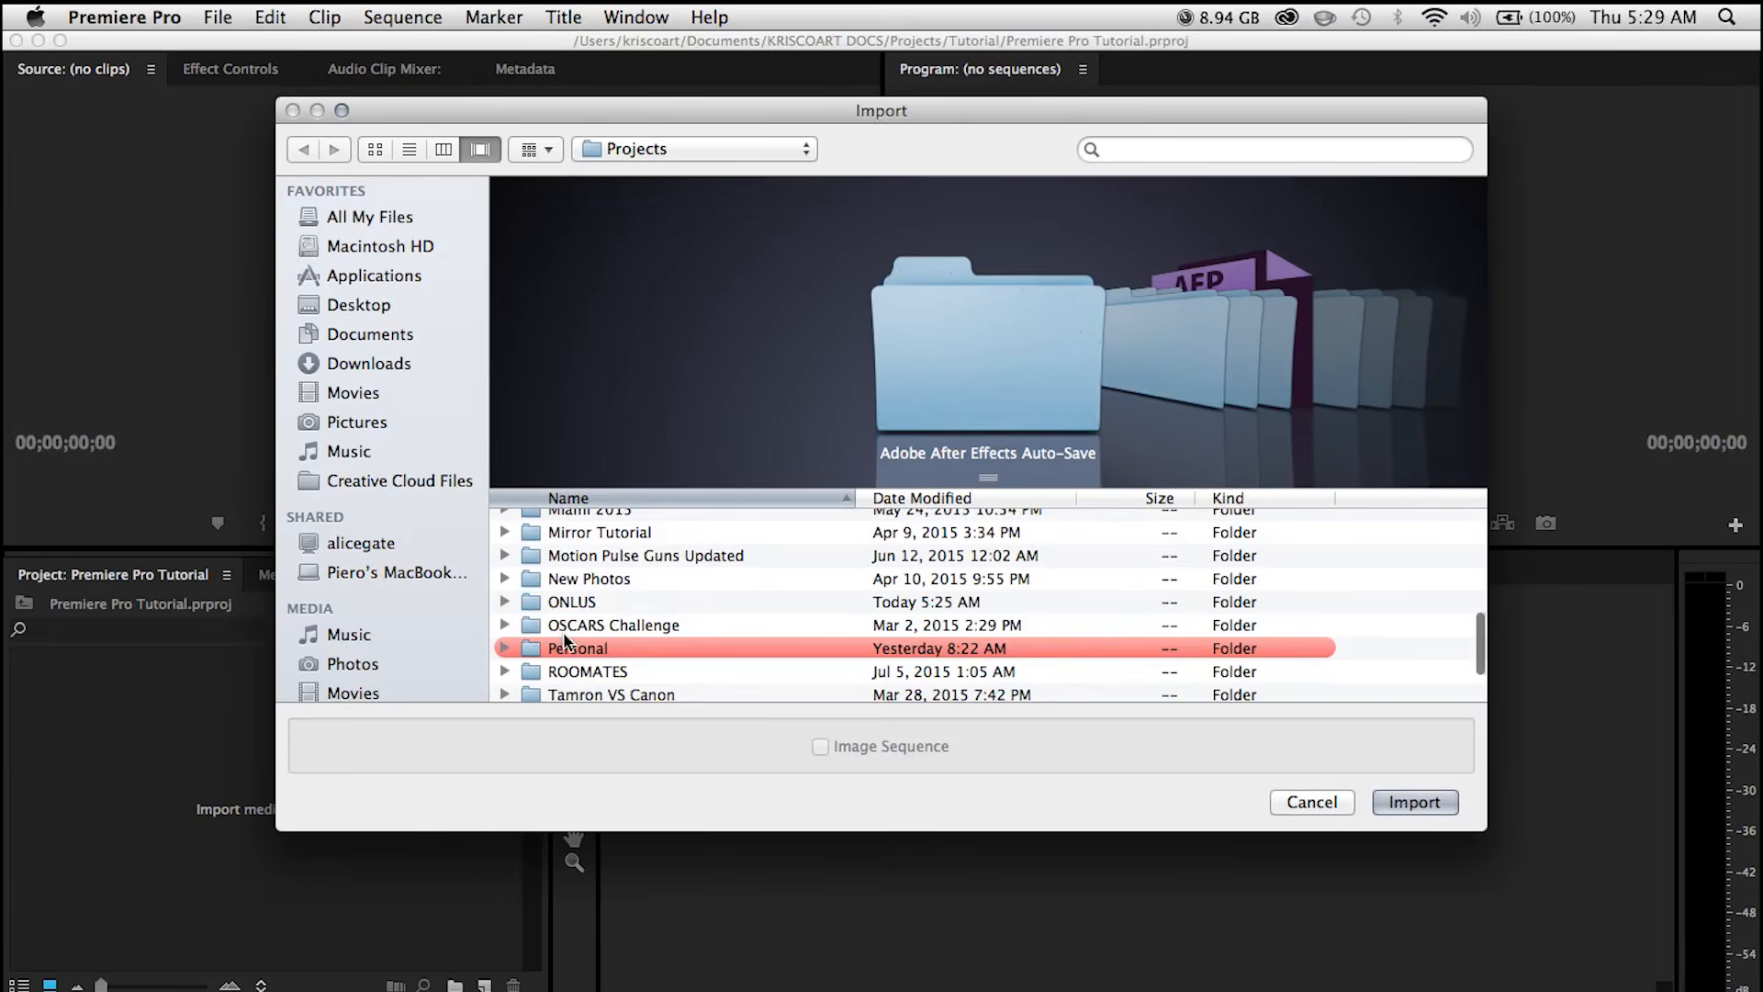
{"action": "left_click", "coordinate": [561, 643]}
{"action": "key", "text": "Return"}
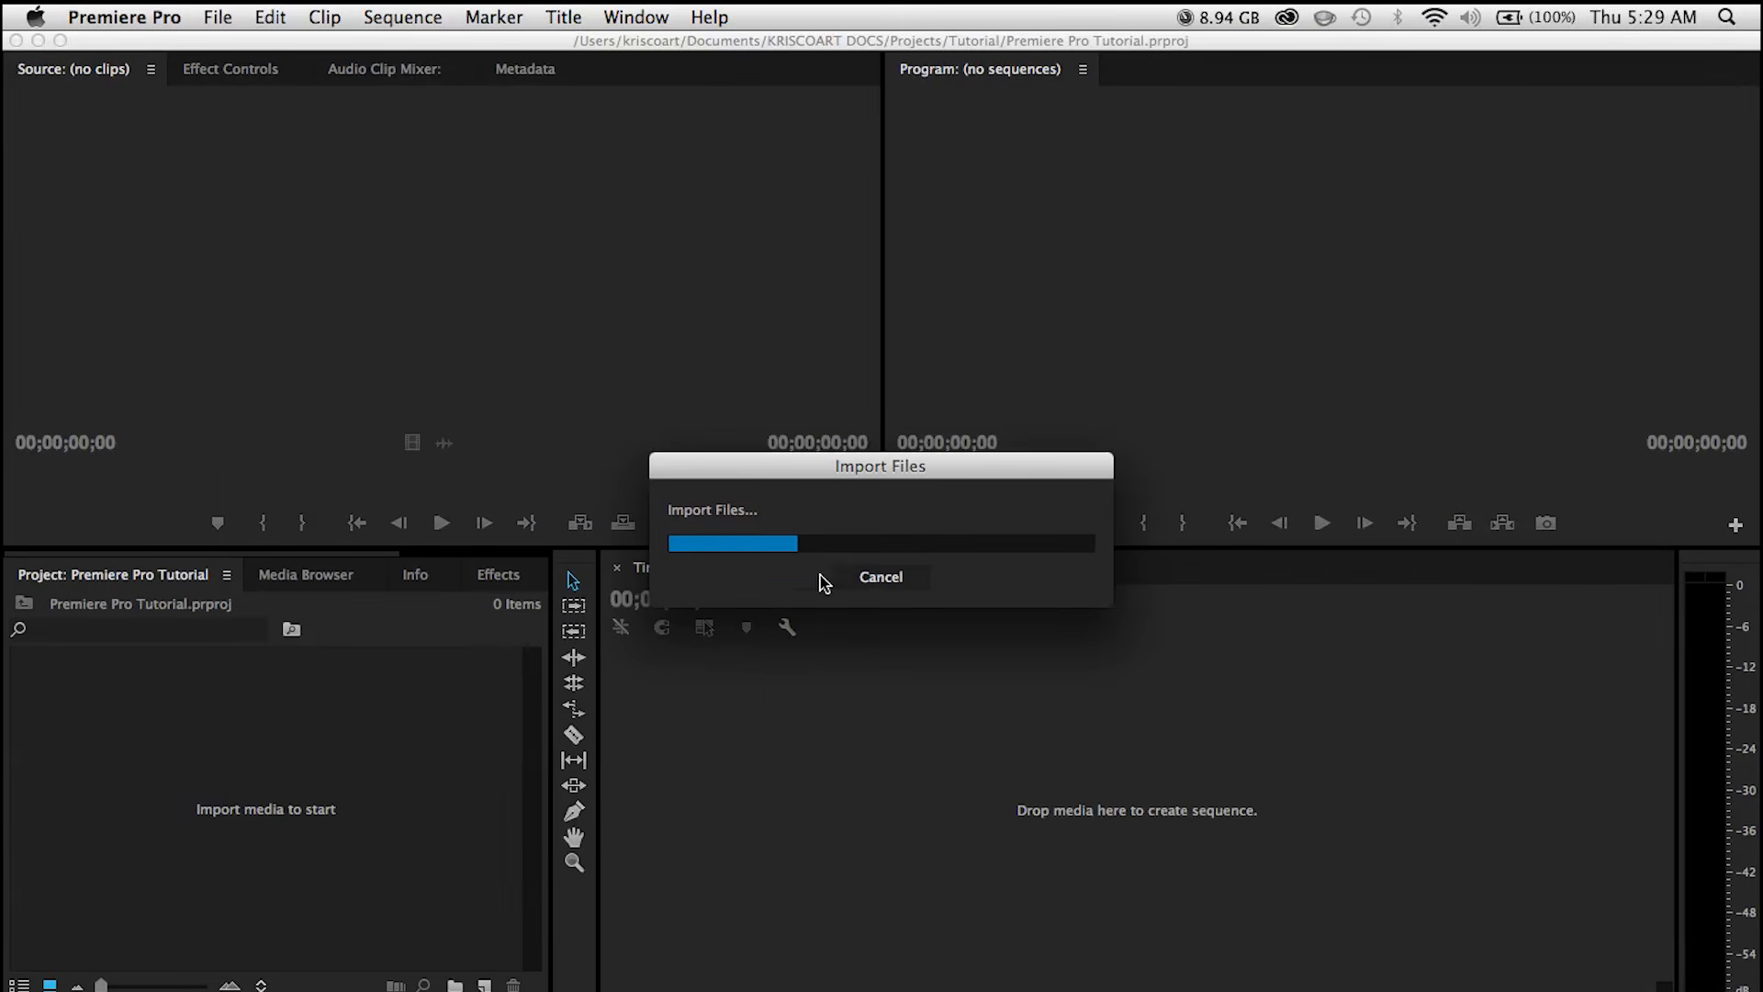
- Switch to Finder and browse from Documents through KRISCOART DOCS, Projects, Personal and Urban Exploring to the Italcementi folder
{"action": "left_click", "coordinate": [646, 958]}
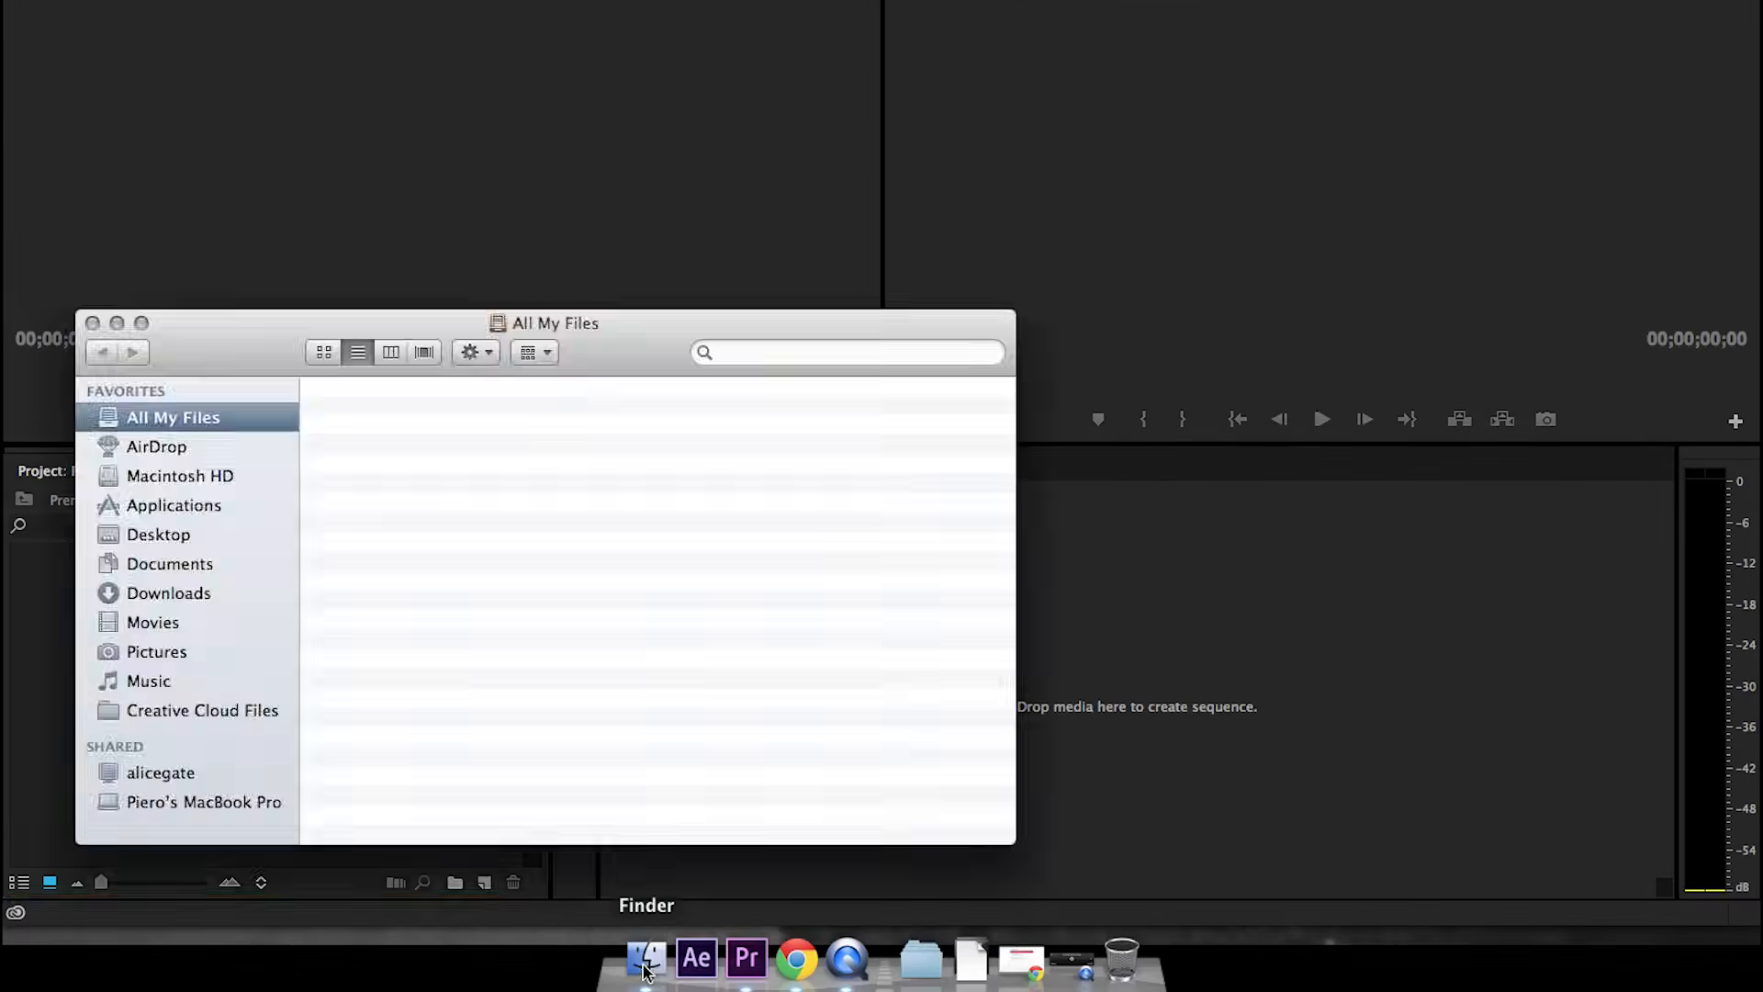
{"action": "left_click", "coordinate": [171, 563]}
{"action": "scroll", "coordinate": [413, 633], "scroll_direction": "down", "scroll_amount": 10}
{"action": "scroll", "coordinate": [413, 597], "scroll_direction": "up", "scroll_amount": 5}
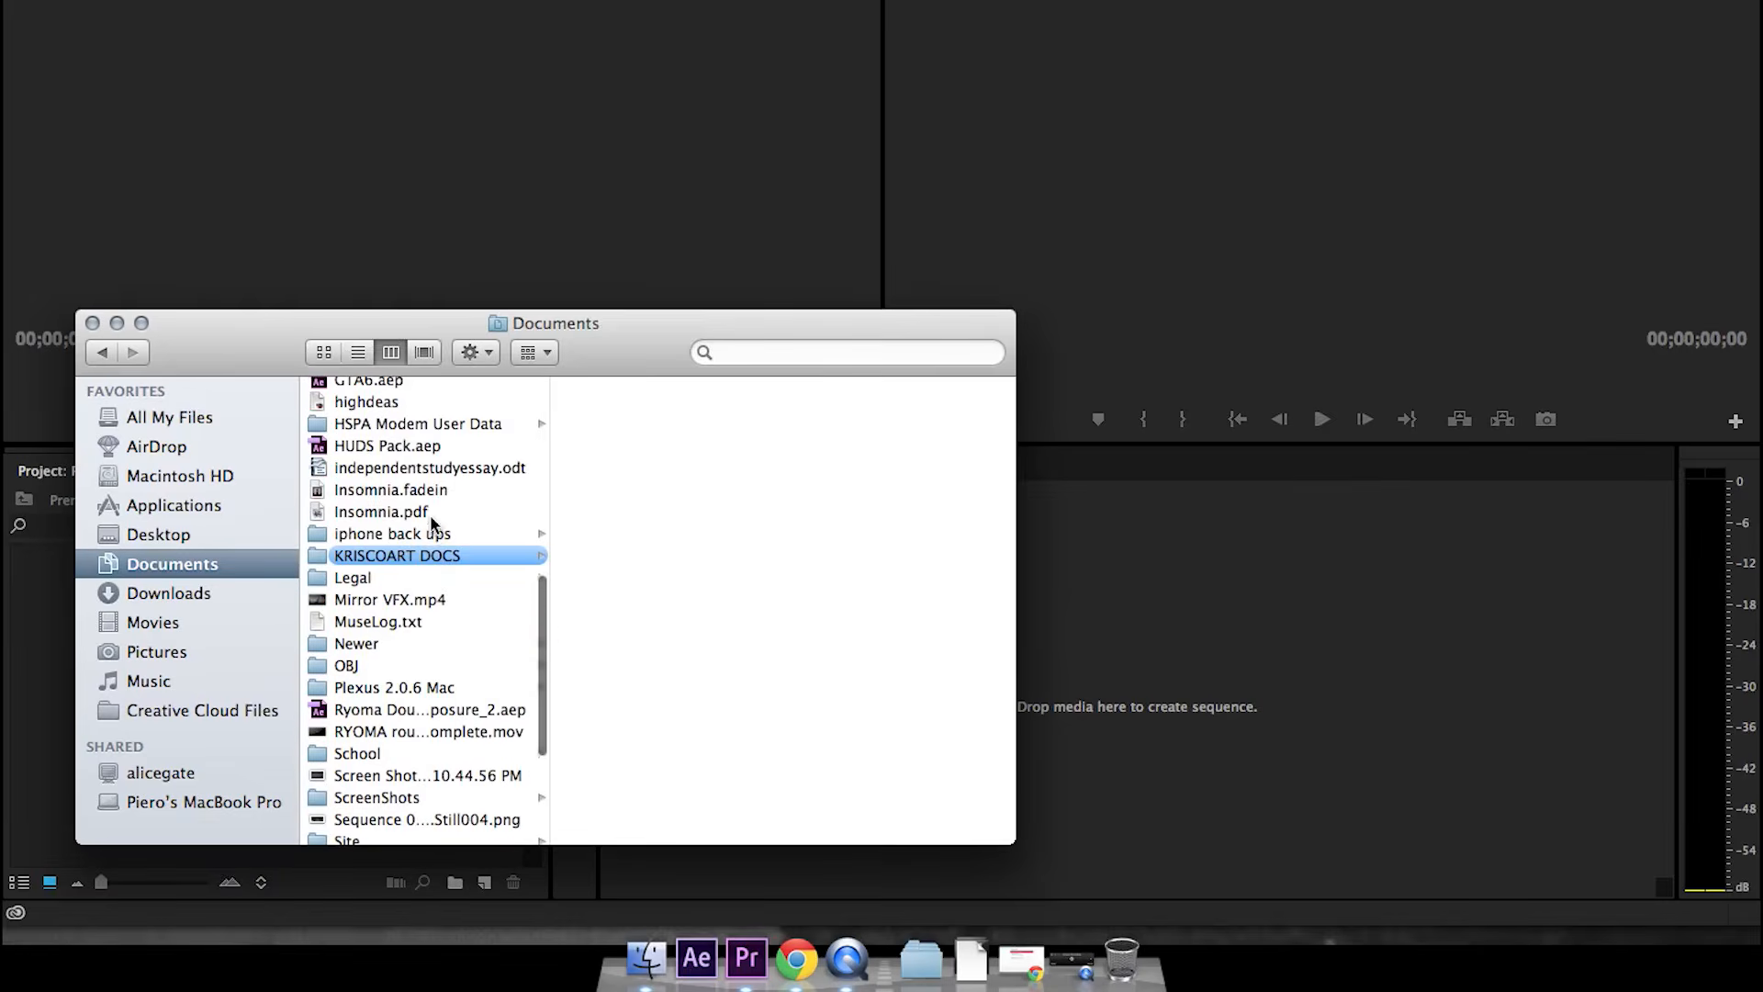
{"action": "left_click", "coordinate": [468, 556]}
{"action": "left_click", "coordinate": [653, 608]}
{"action": "left_click", "coordinate": [849, 805]}
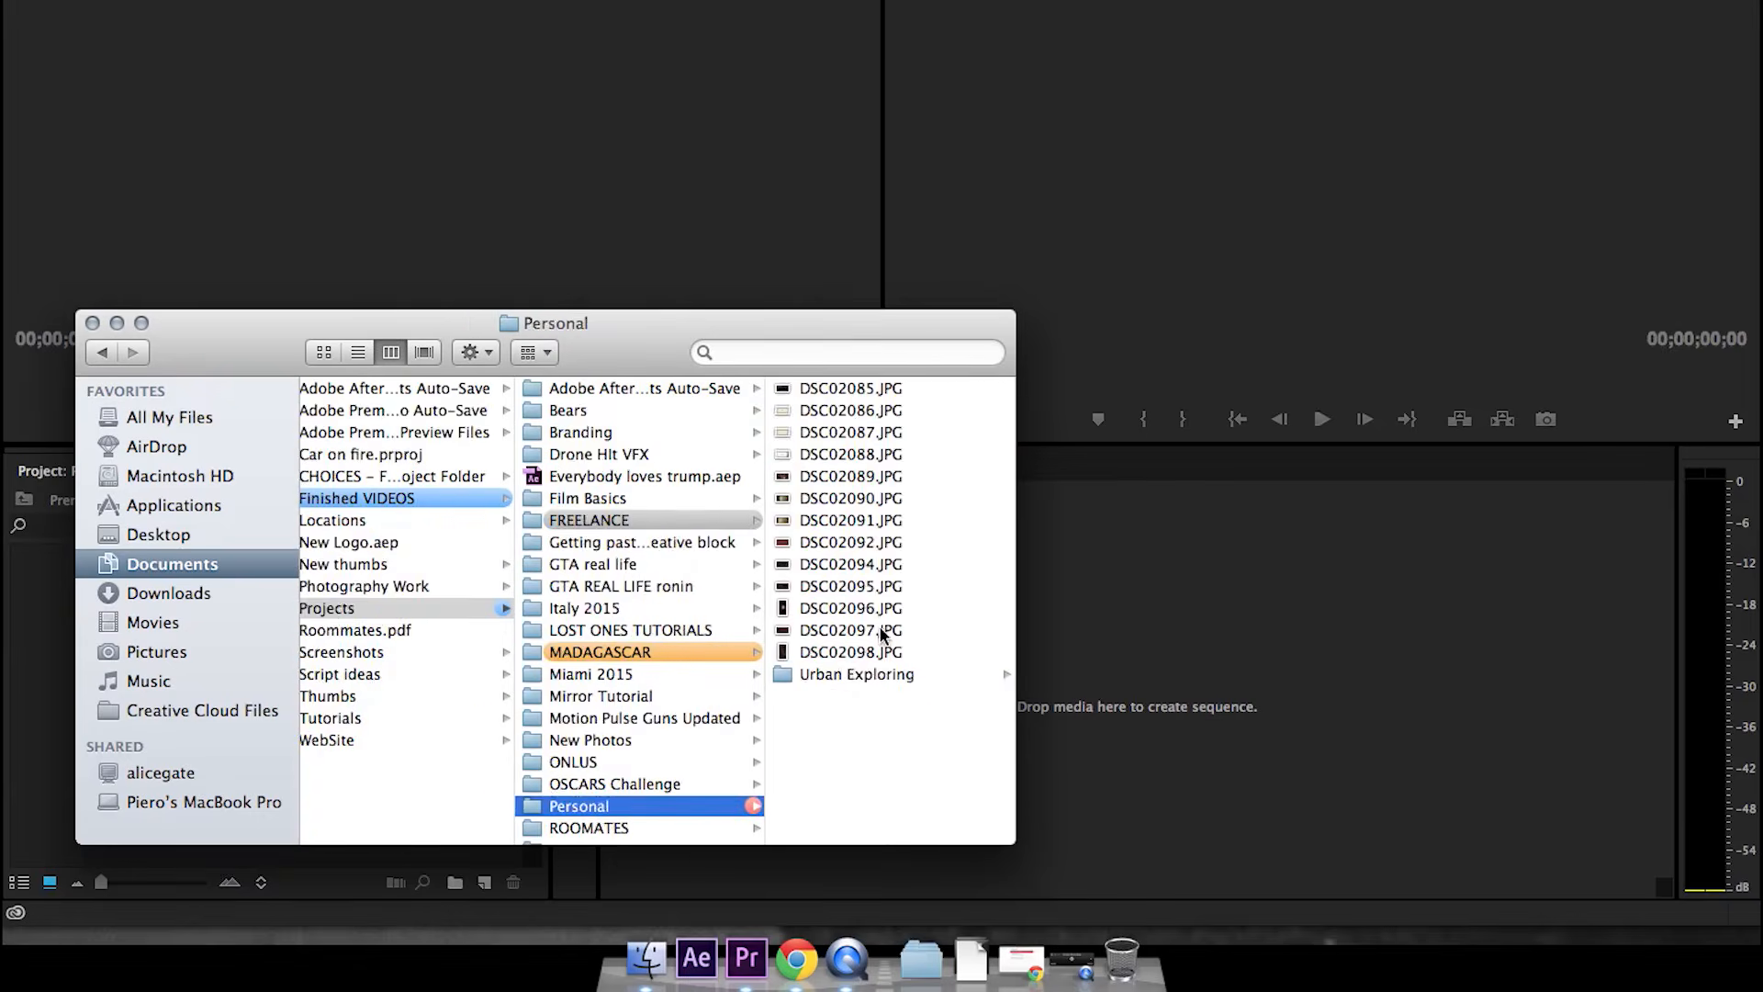
{"action": "left_click", "coordinate": [836, 668]}
{"action": "left_click", "coordinate": [830, 390]}
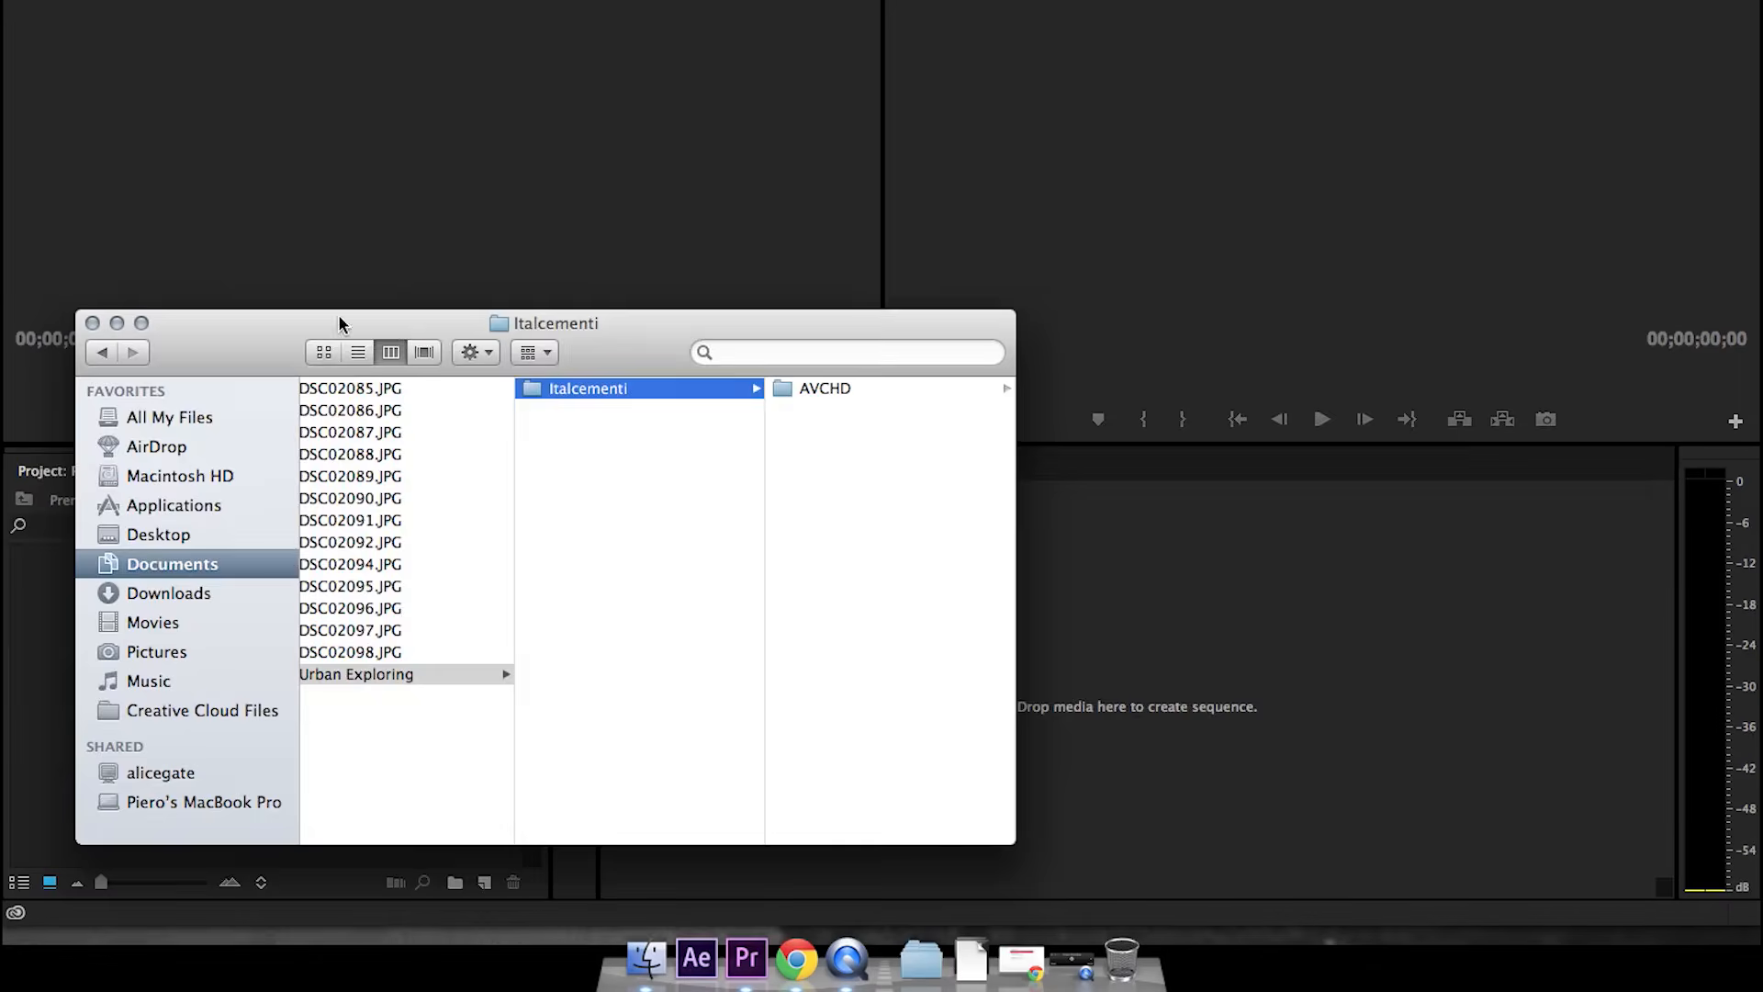
- Clear the Finder window off the project area and import the STREAM folder from AVCHD's BDMV folder into the project
{"action": "left_click_drag", "start_coordinate": [338, 324], "coordinate": [922, 257]}
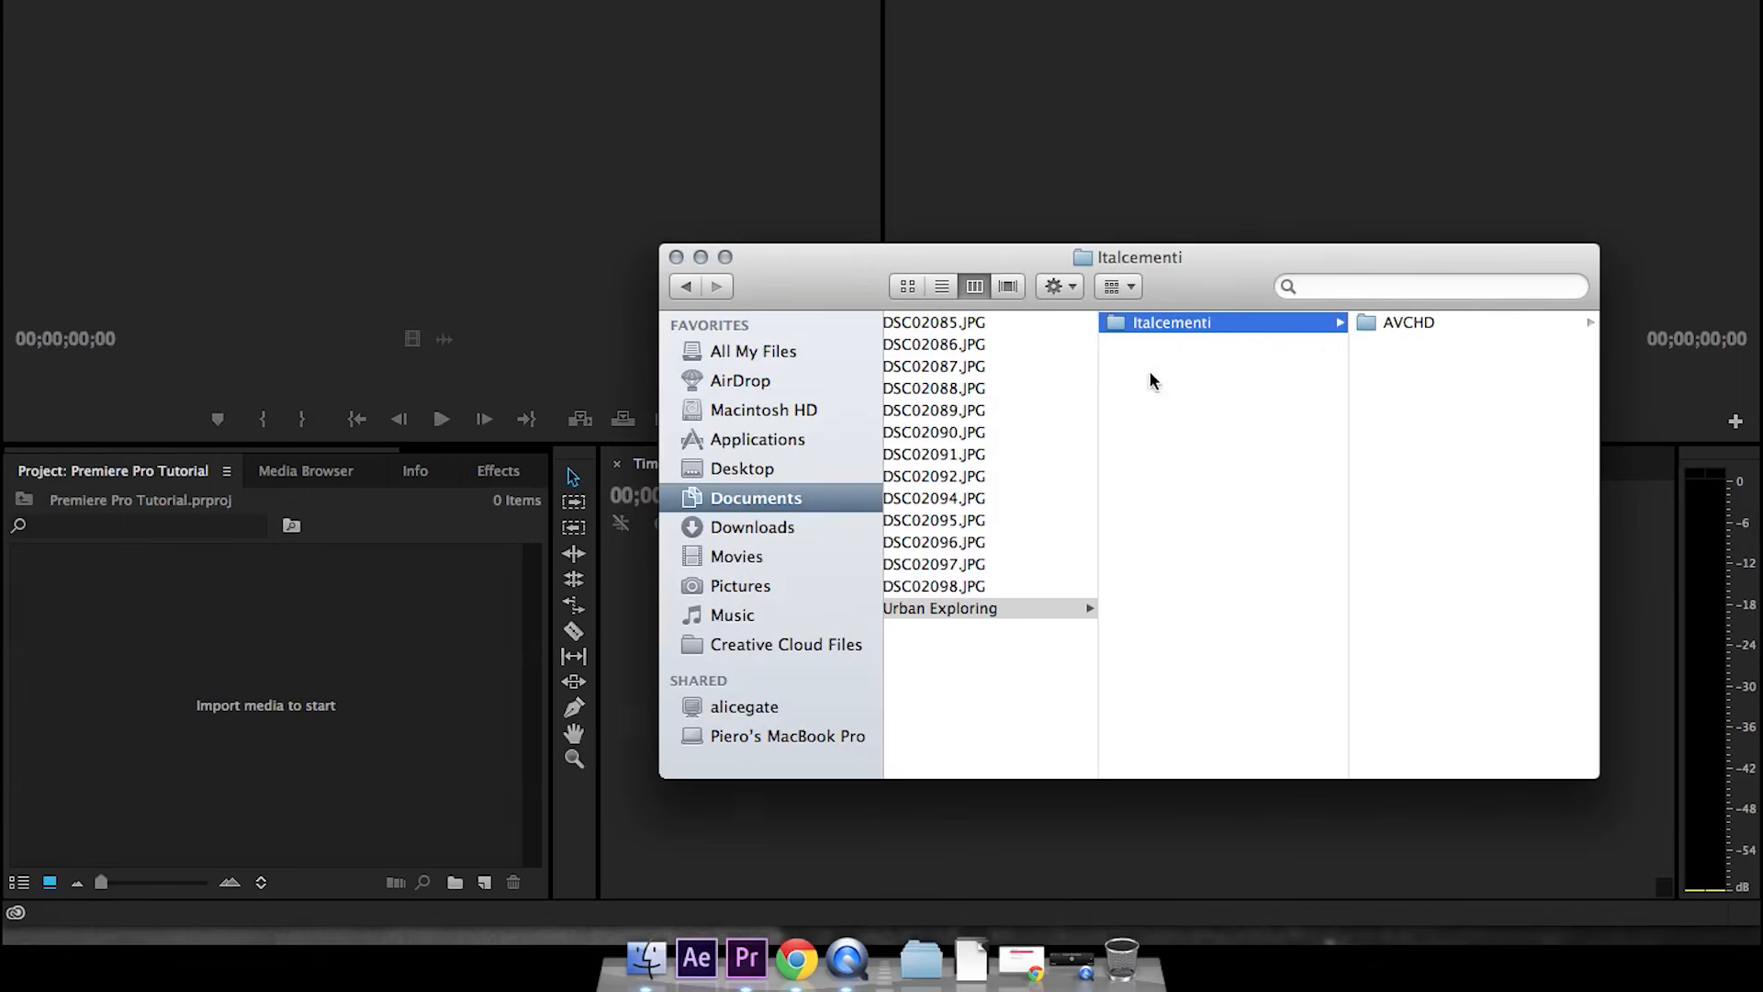
{"action": "left_click", "coordinate": [1390, 321]}
{"action": "left_click", "coordinate": [1390, 321]}
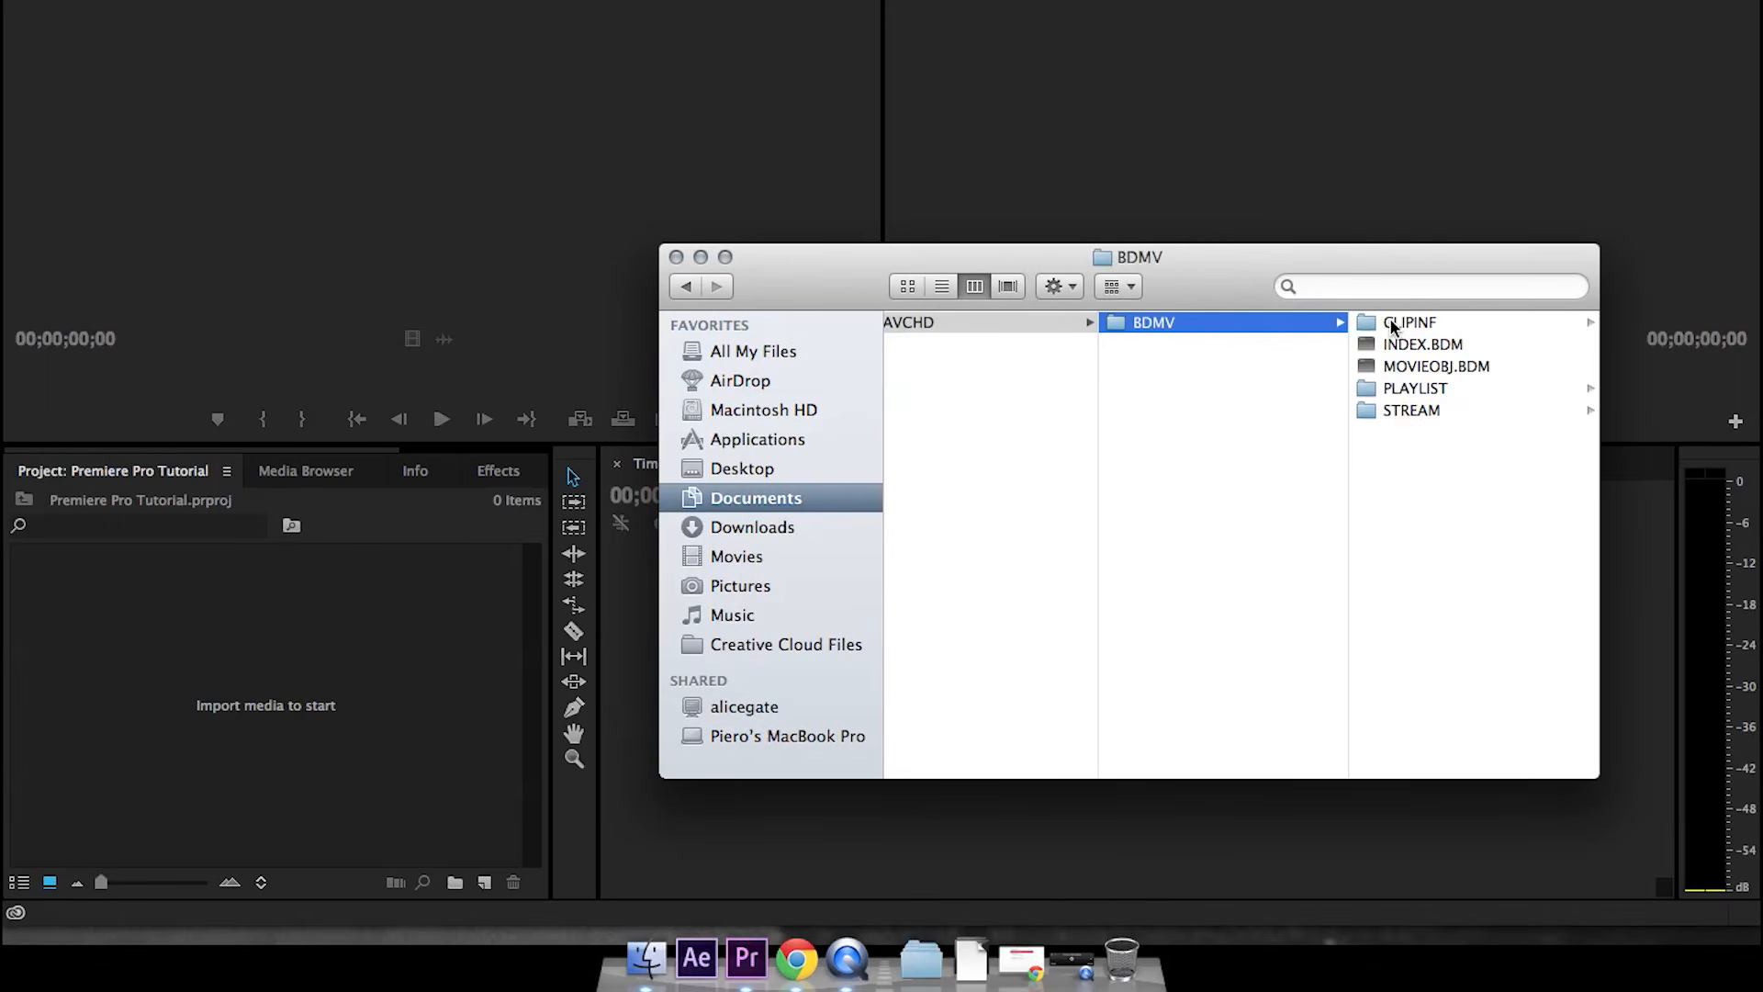
{"action": "left_click_drag", "start_coordinate": [1405, 411], "coordinate": [306, 663]}
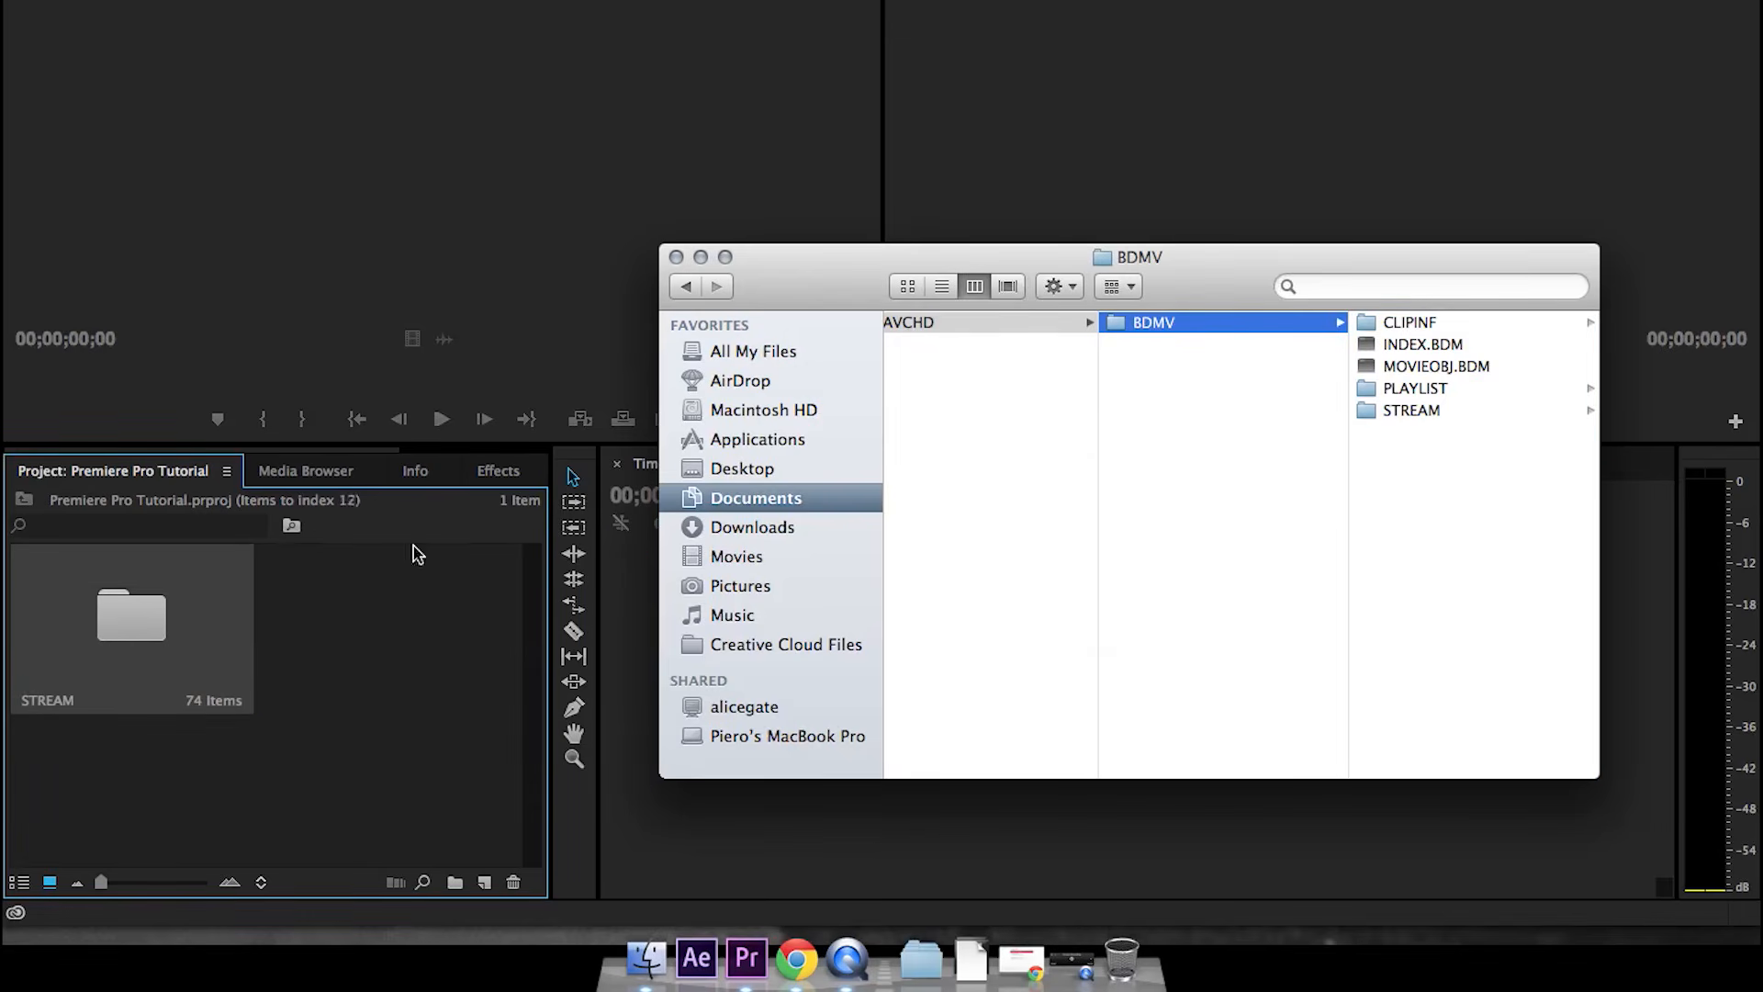
- Open the STREAM bin in Premiere Pro and load clip 00011.MTS into the Source monitor
{"action": "left_click", "coordinate": [130, 657]}
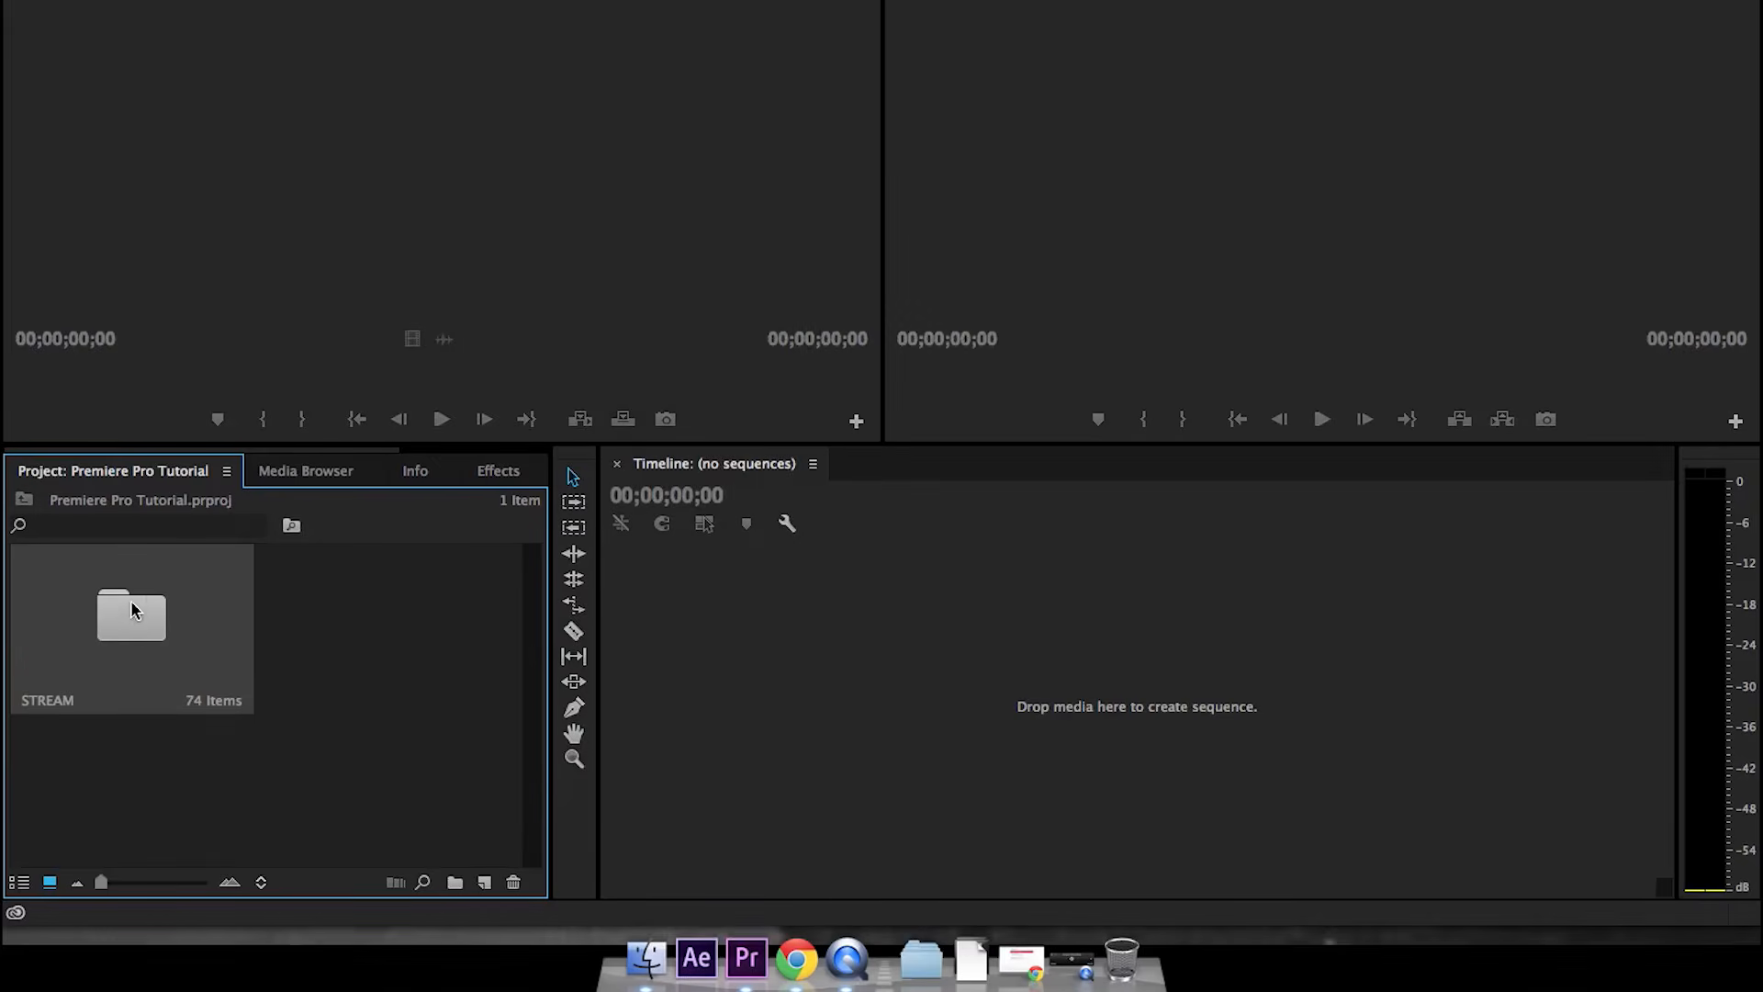
{"action": "double_click", "coordinate": [113, 616]}
{"action": "scroll", "coordinate": [545, 419], "scroll_direction": "down", "scroll_amount": 7}
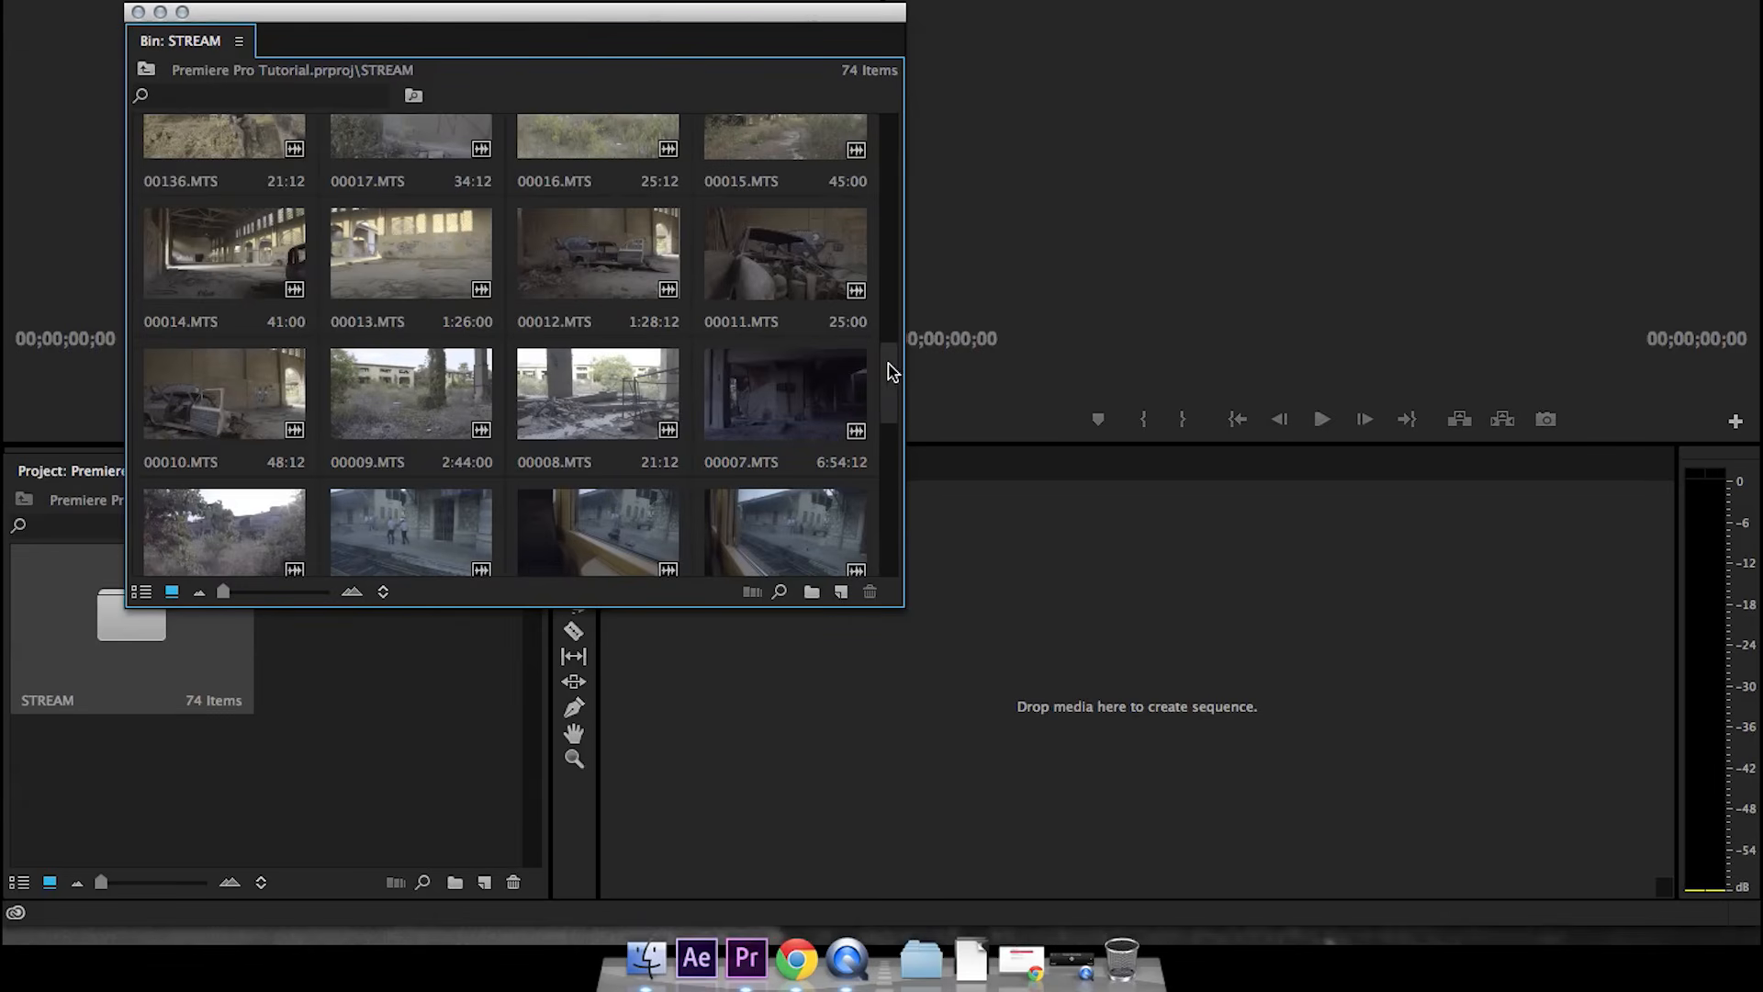
{"action": "mouse_move", "coordinate": [886, 366]}
{"action": "left_mouse_down"}
{"action": "mouse_move", "coordinate": [888, 316]}
{"action": "mouse_move", "coordinate": [898, 372]}
{"action": "left_mouse_up"}
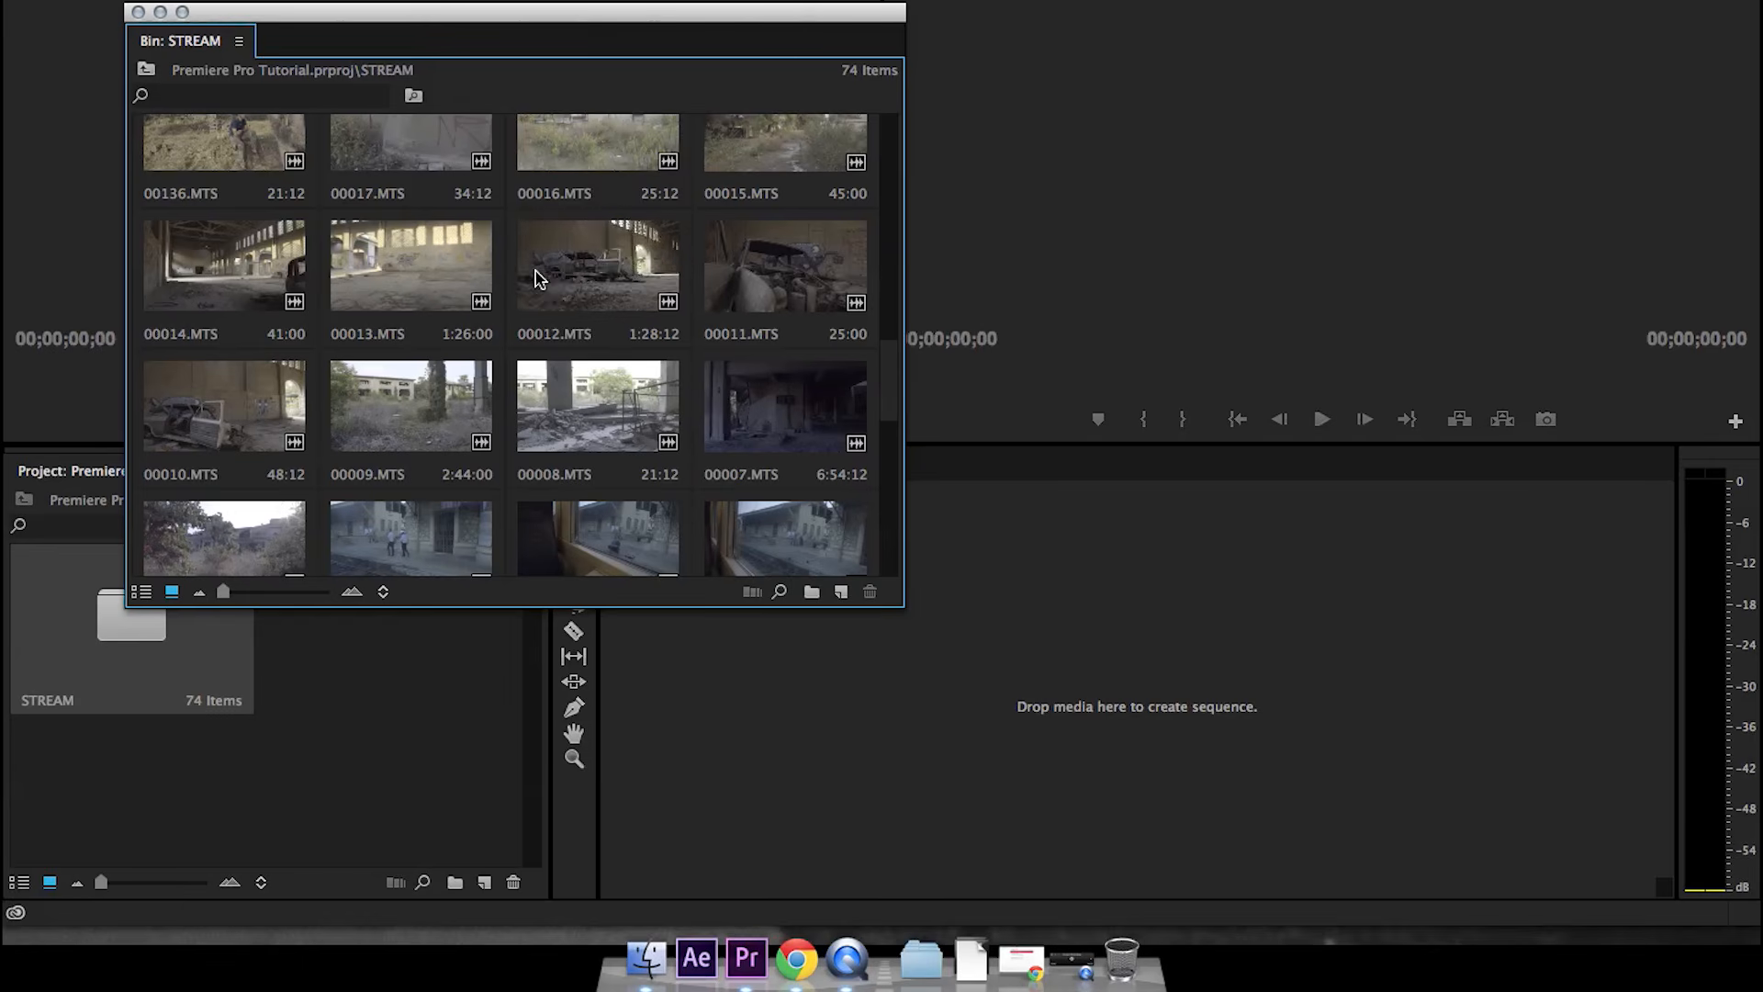
{"action": "double_click", "coordinate": [781, 289]}
- Move the floating STREAM bin window aside and minimize it
{"action": "left_click_drag", "start_coordinate": [461, 25], "coordinate": [513, 250]}
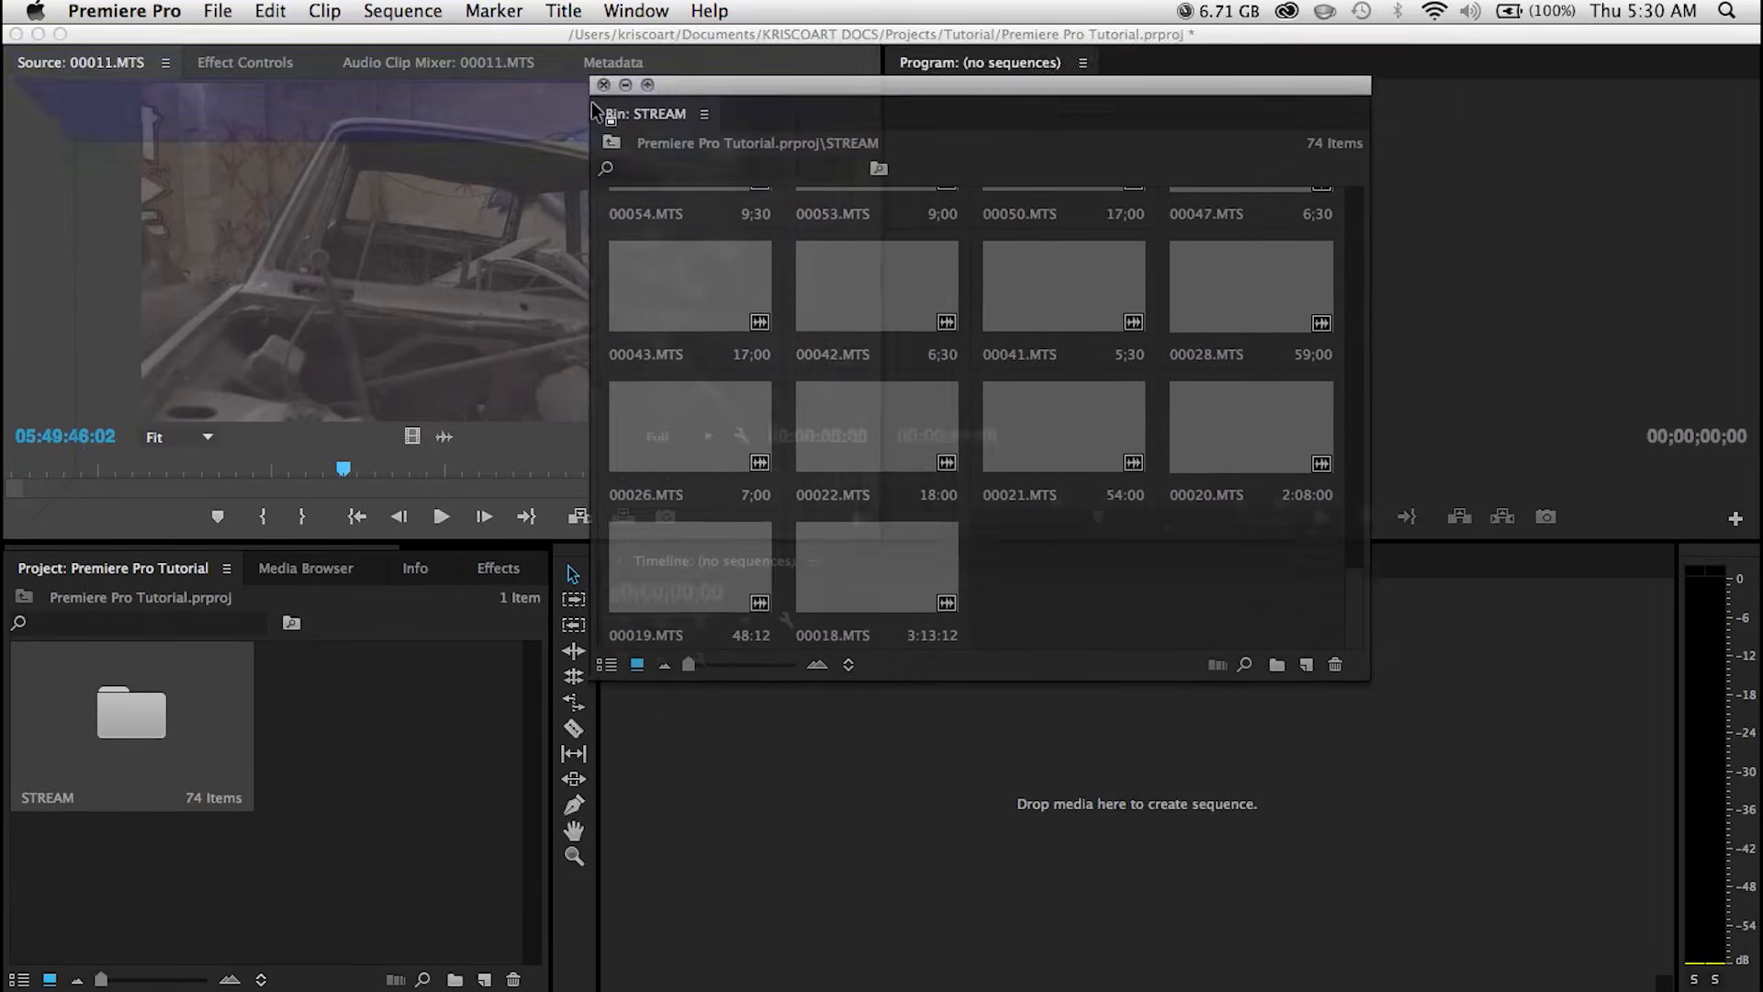
{"action": "left_click_drag", "start_coordinate": [592, 112], "coordinate": [799, 42]}
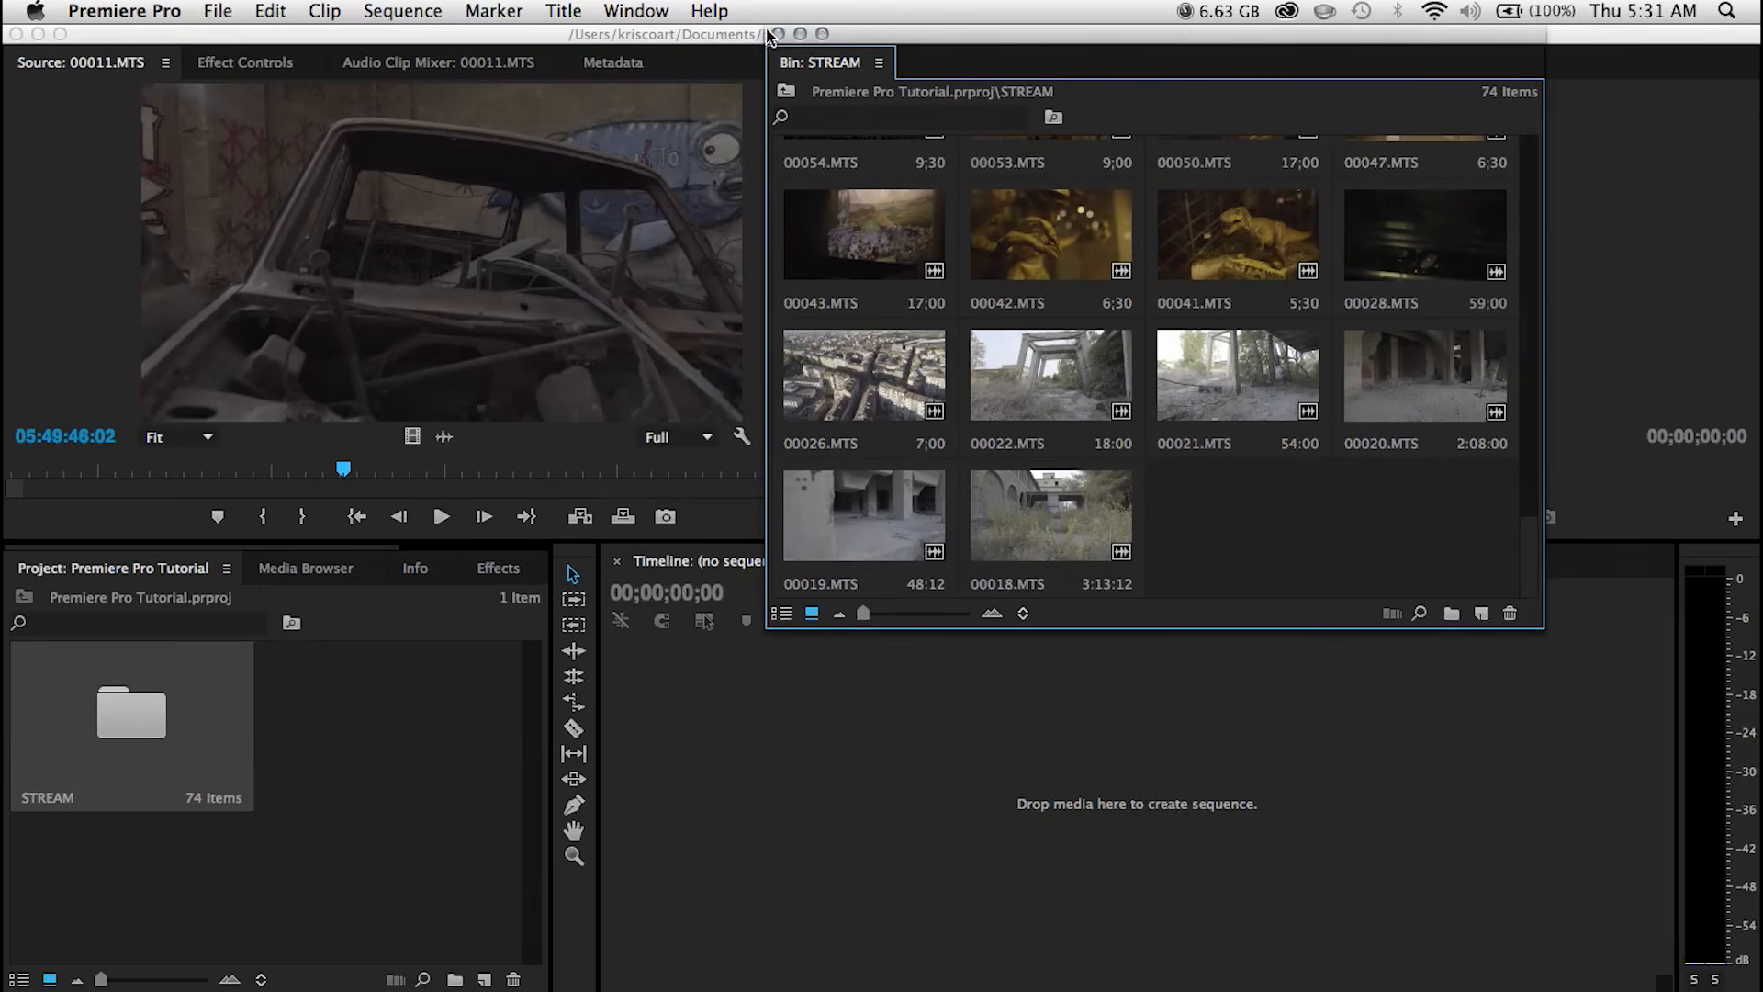
{"action": "double_click", "coordinate": [799, 41]}
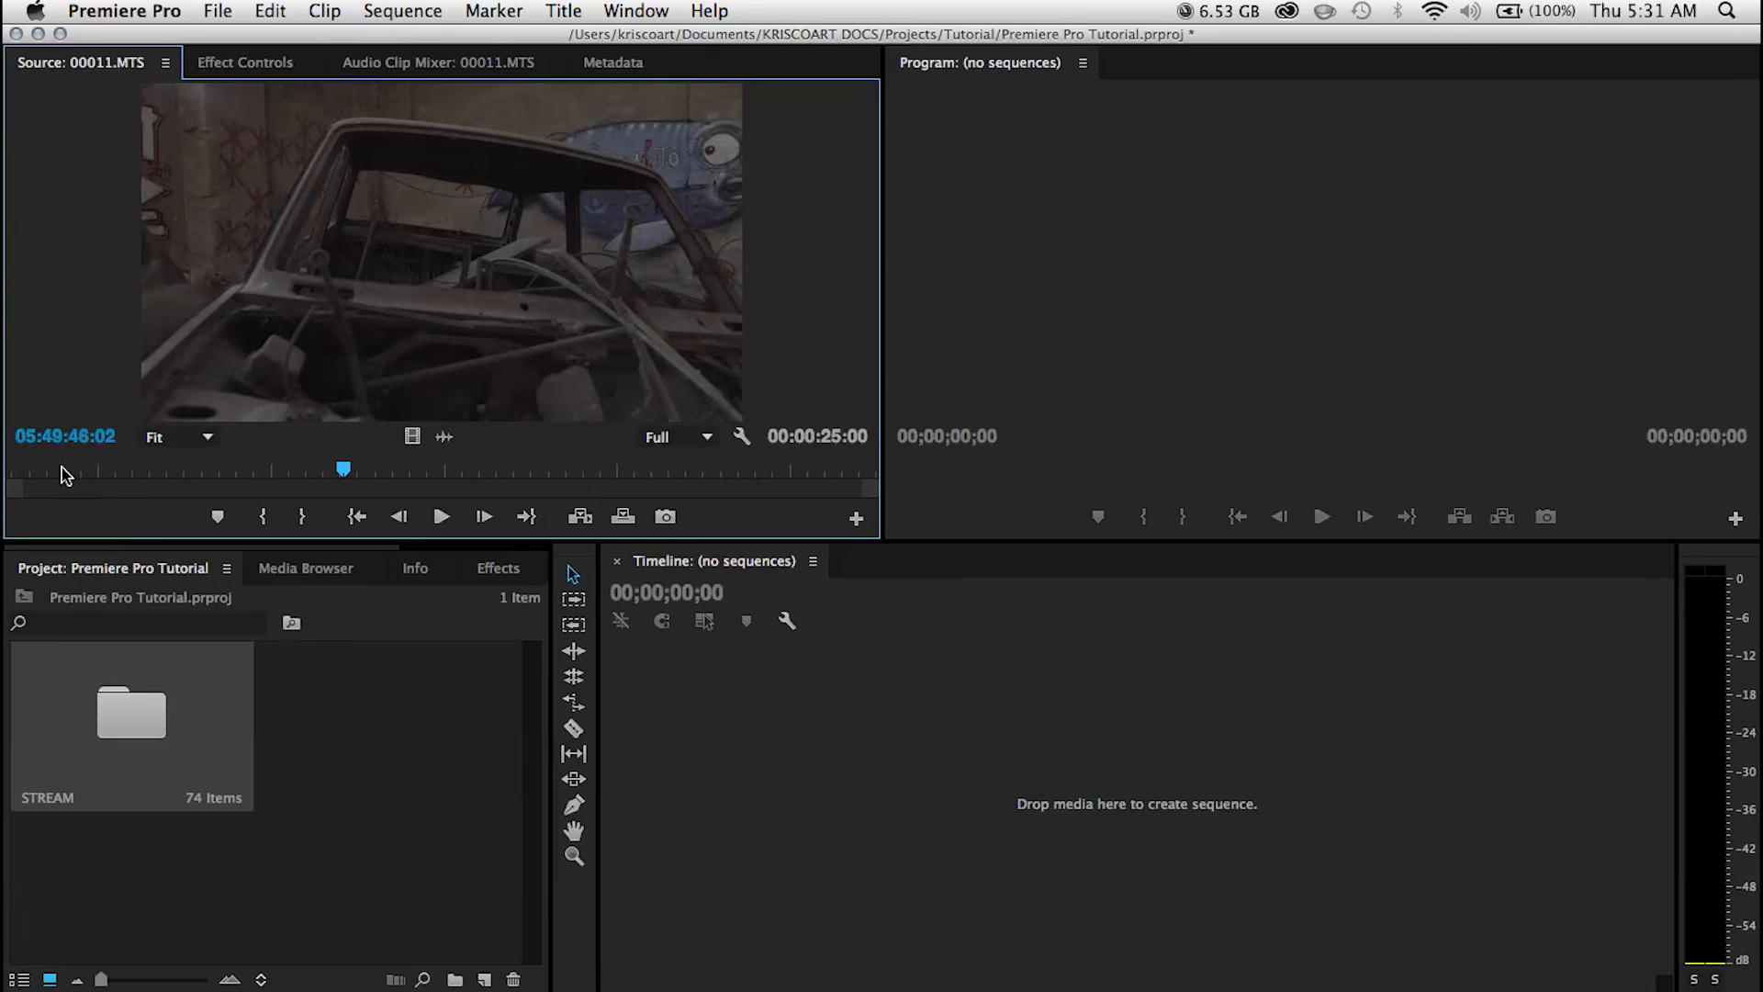
- Scrub through clip 00011.MTS and check the frame rate in its metadata
{"action": "left_click", "coordinate": [81, 470]}
{"action": "left_click_drag", "start_coordinate": [82, 471], "coordinate": [258, 468]}
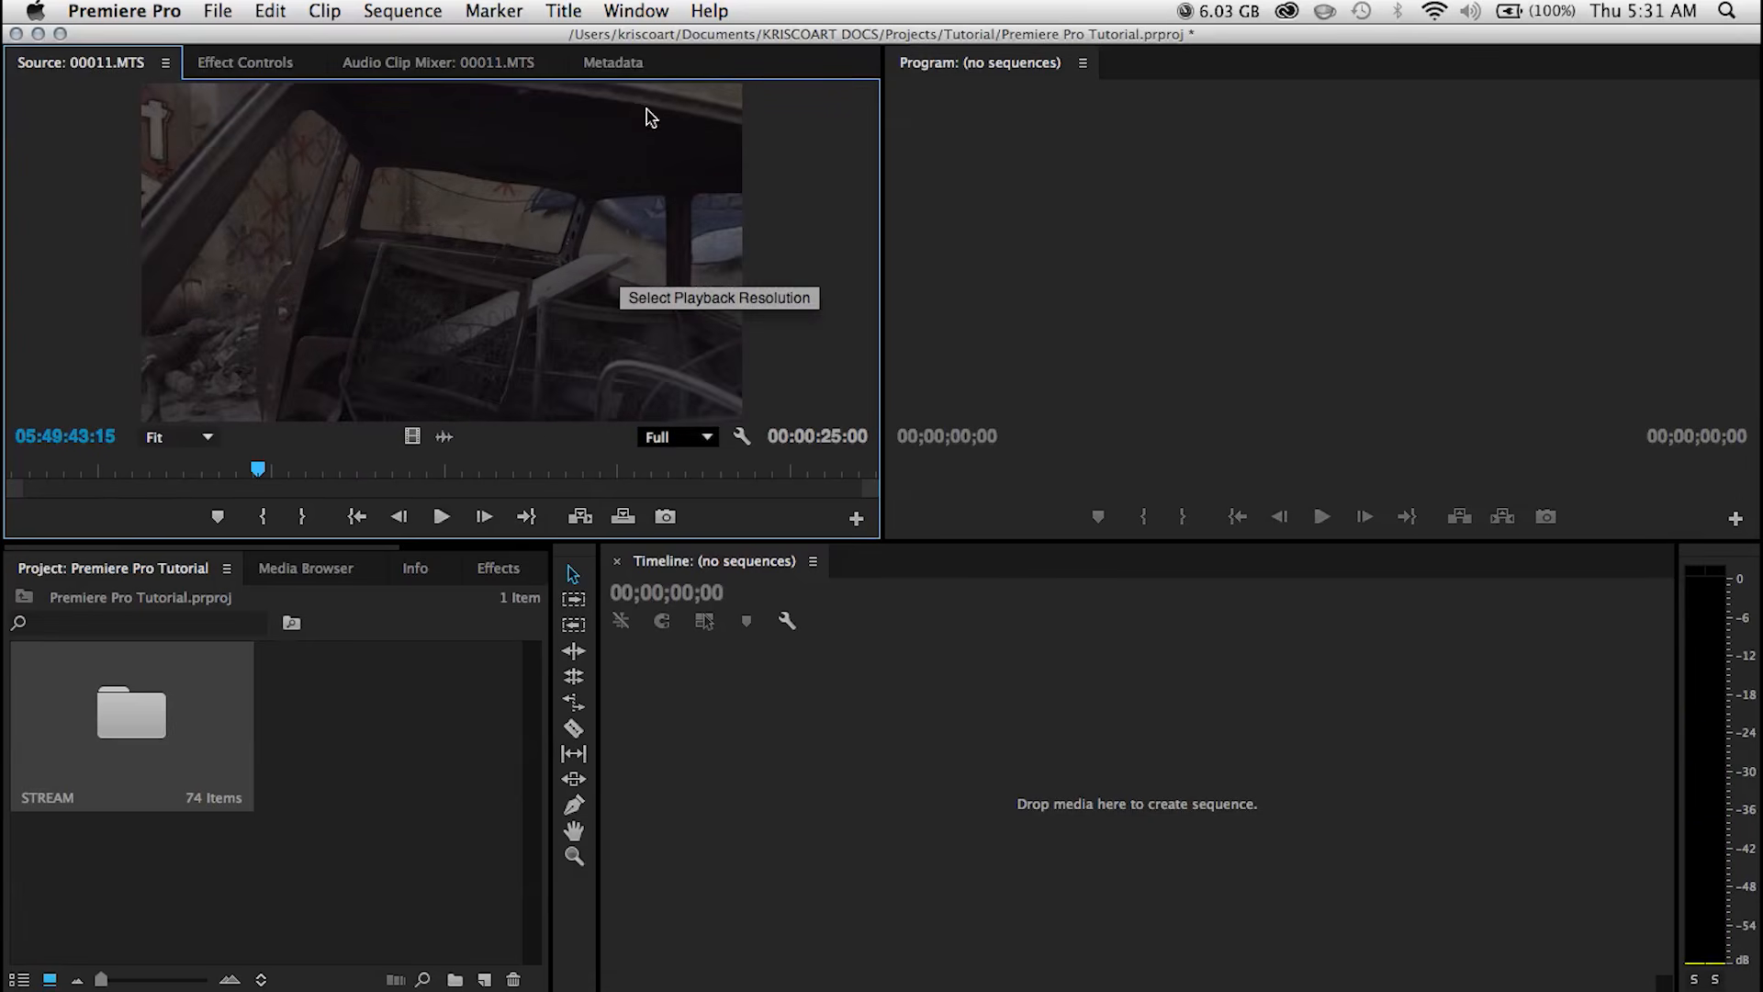
{"action": "left_click", "coordinate": [613, 64]}
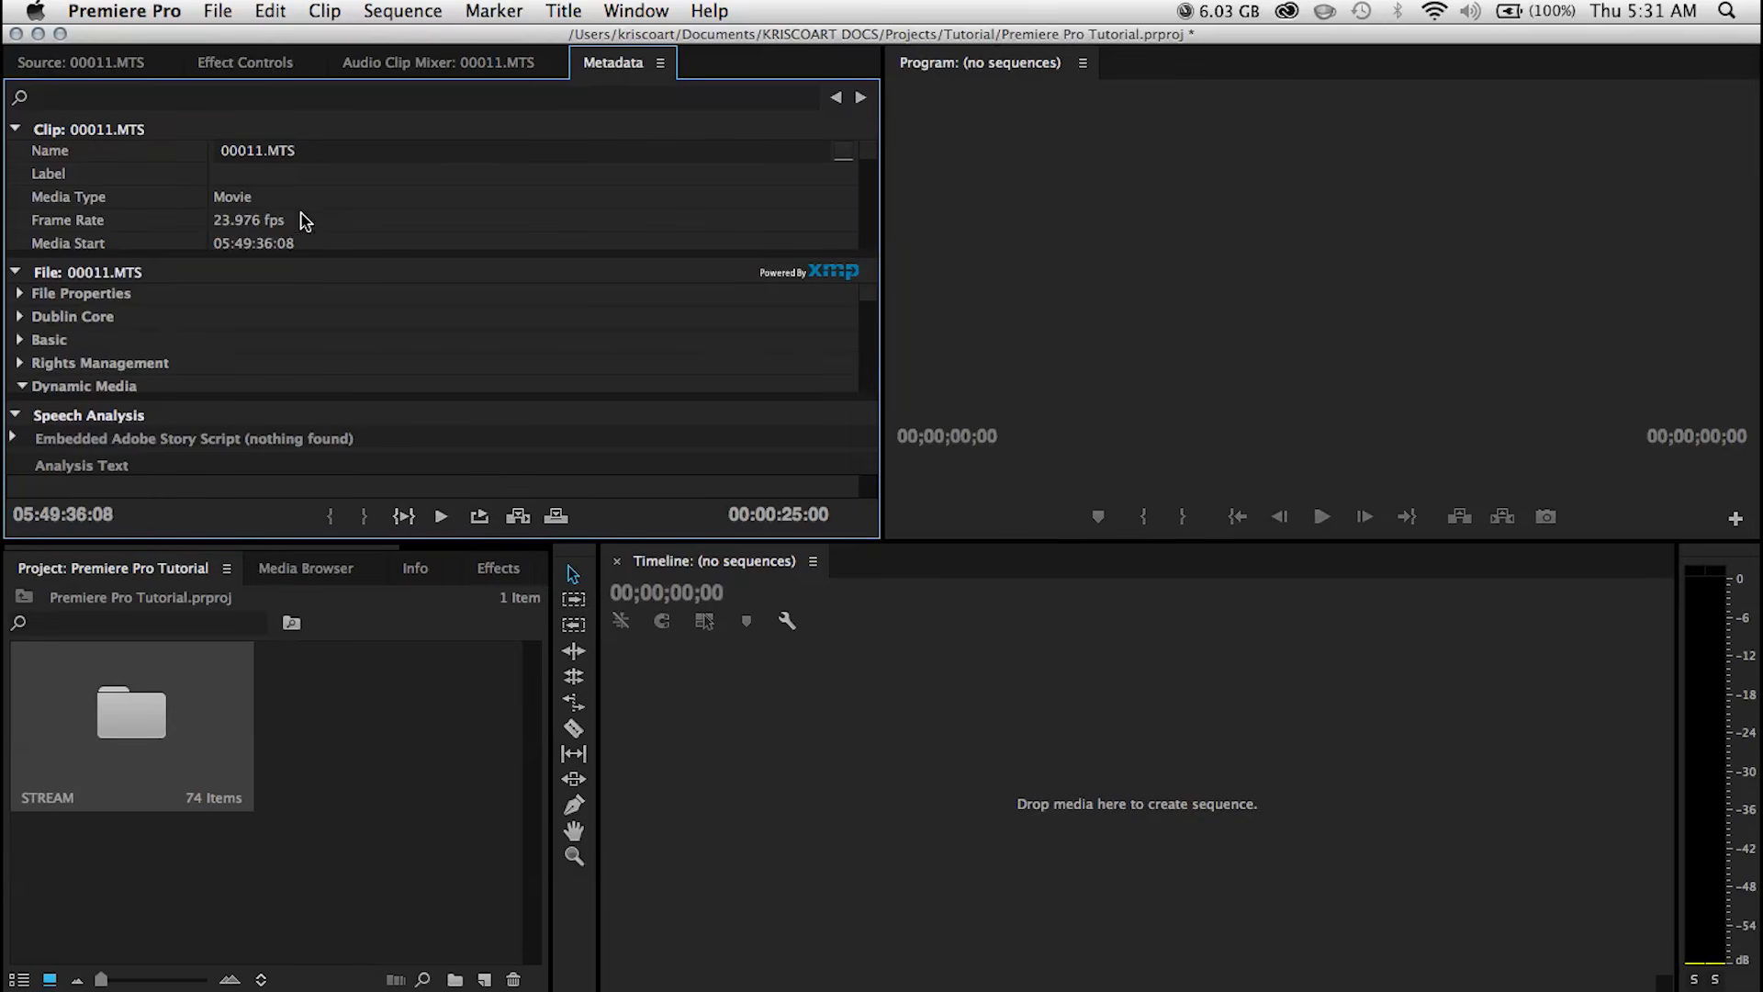
{"action": "left_click", "coordinate": [91, 65]}
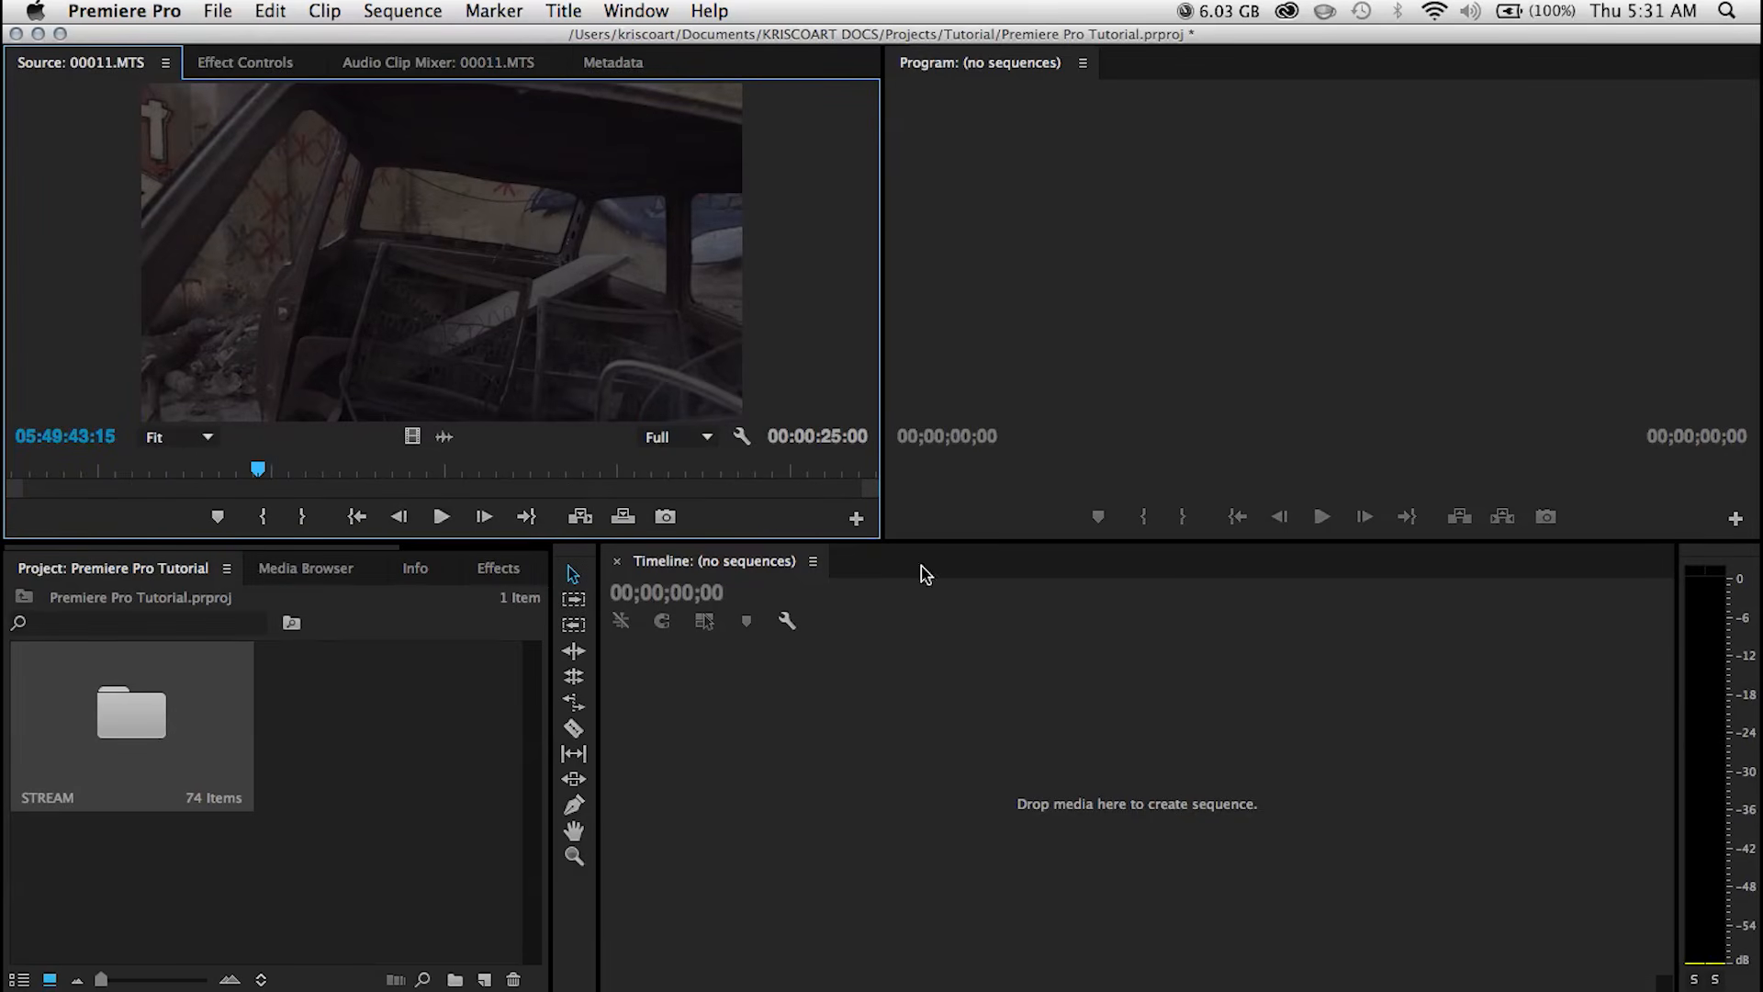
{"action": "left_click", "coordinate": [616, 73]}
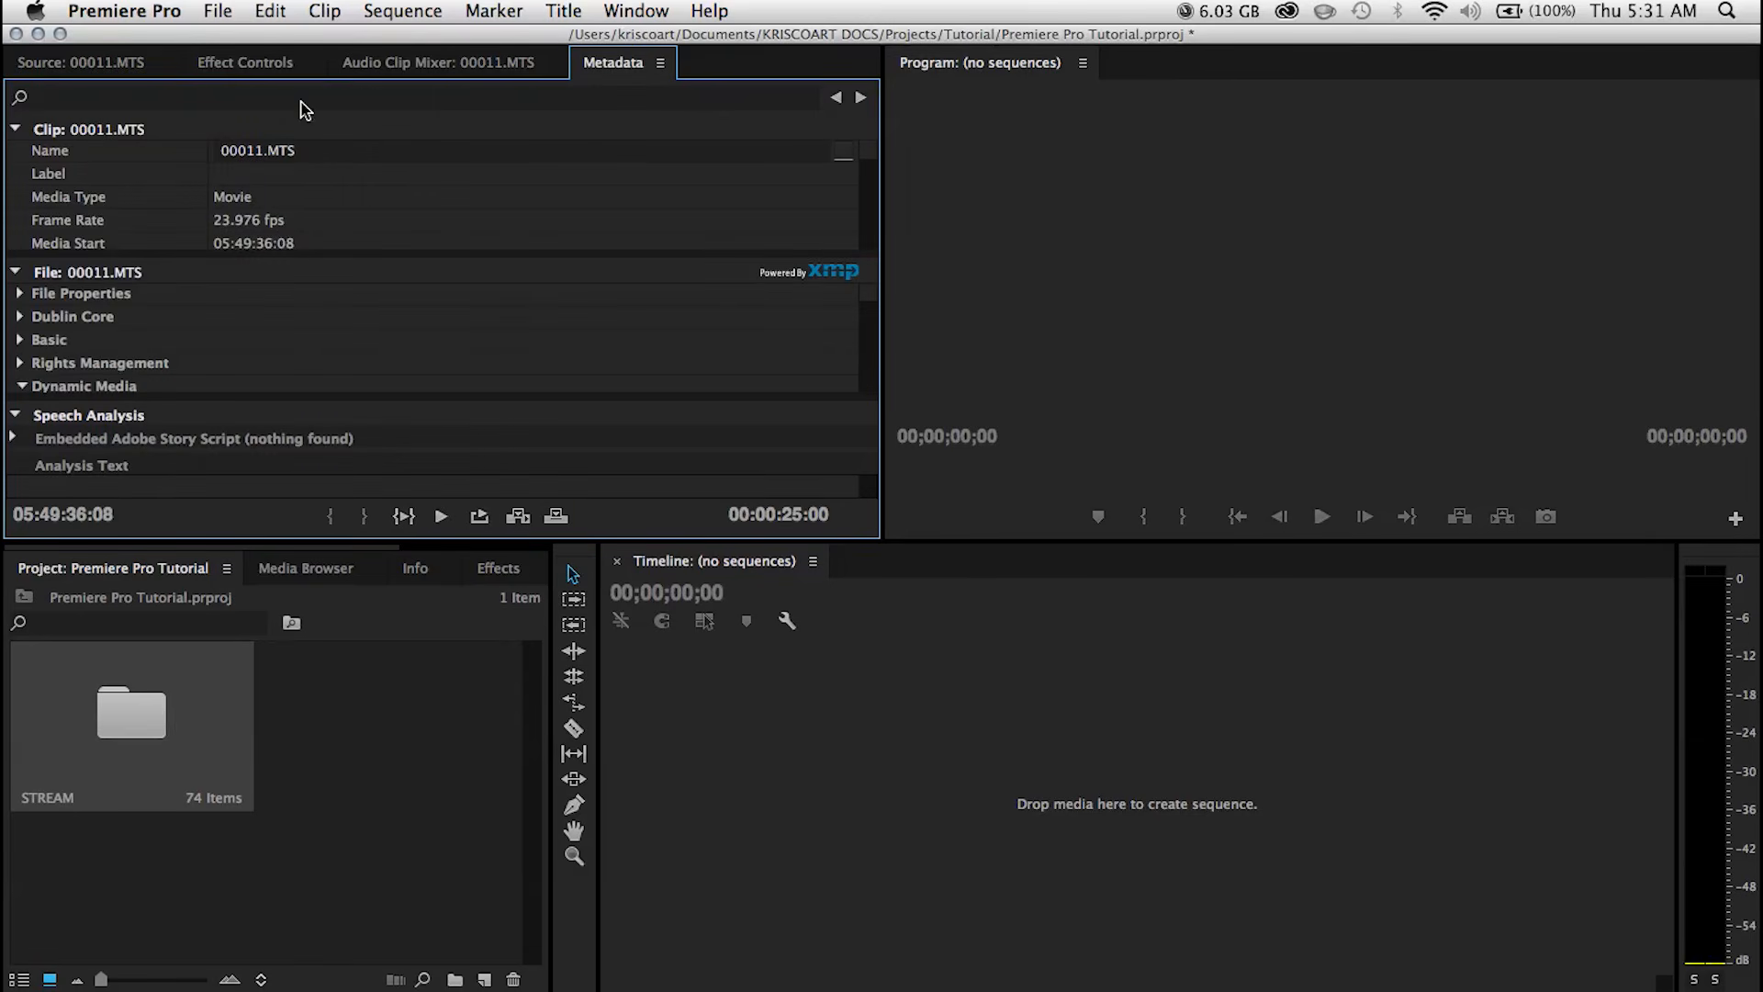
{"action": "left_click", "coordinate": [111, 64]}
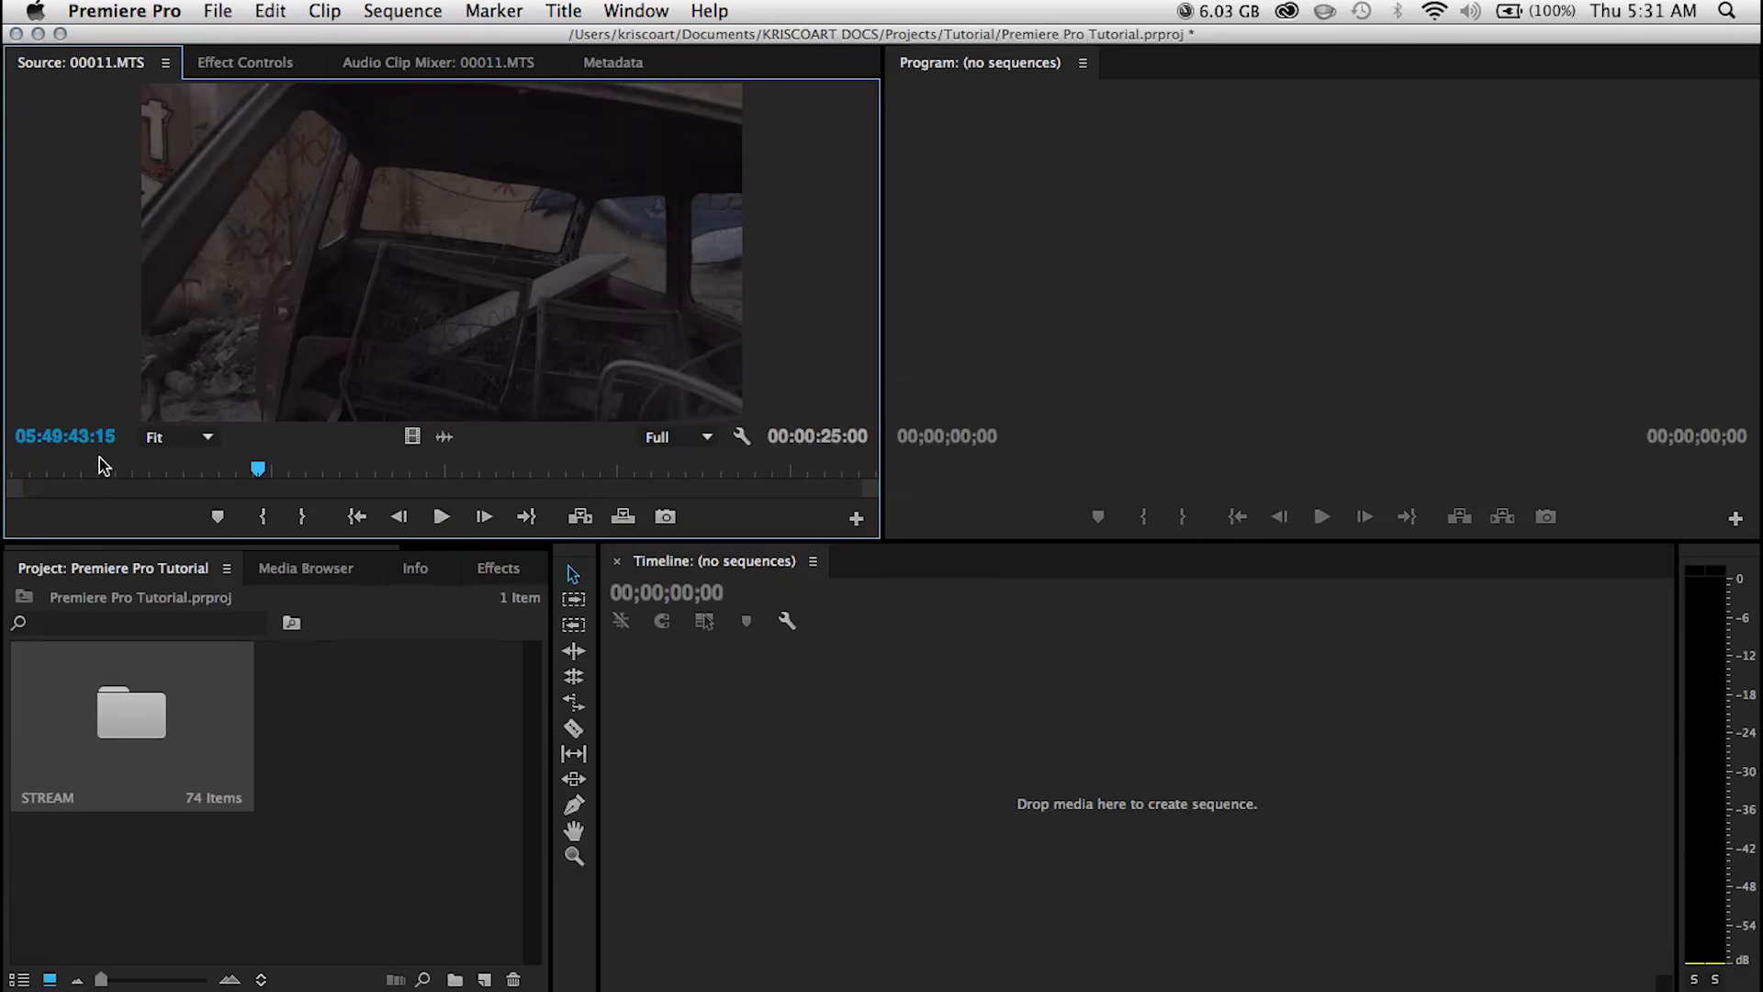
- Mark an In point at 05:49:41:16 and an Out point at 05:49:52:23 on source clip 00011.MTS
{"action": "mouse_move", "coordinate": [98, 464]}
{"action": "left_mouse_down"}
{"action": "mouse_move", "coordinate": [79, 470]}
{"action": "mouse_move", "coordinate": [210, 479]}
{"action": "mouse_move", "coordinate": [92, 479]}
{"action": "mouse_move", "coordinate": [31, 505]}
{"action": "mouse_move", "coordinate": [194, 494]}
{"action": "left_mouse_up"}
{"action": "key", "text": "i"}
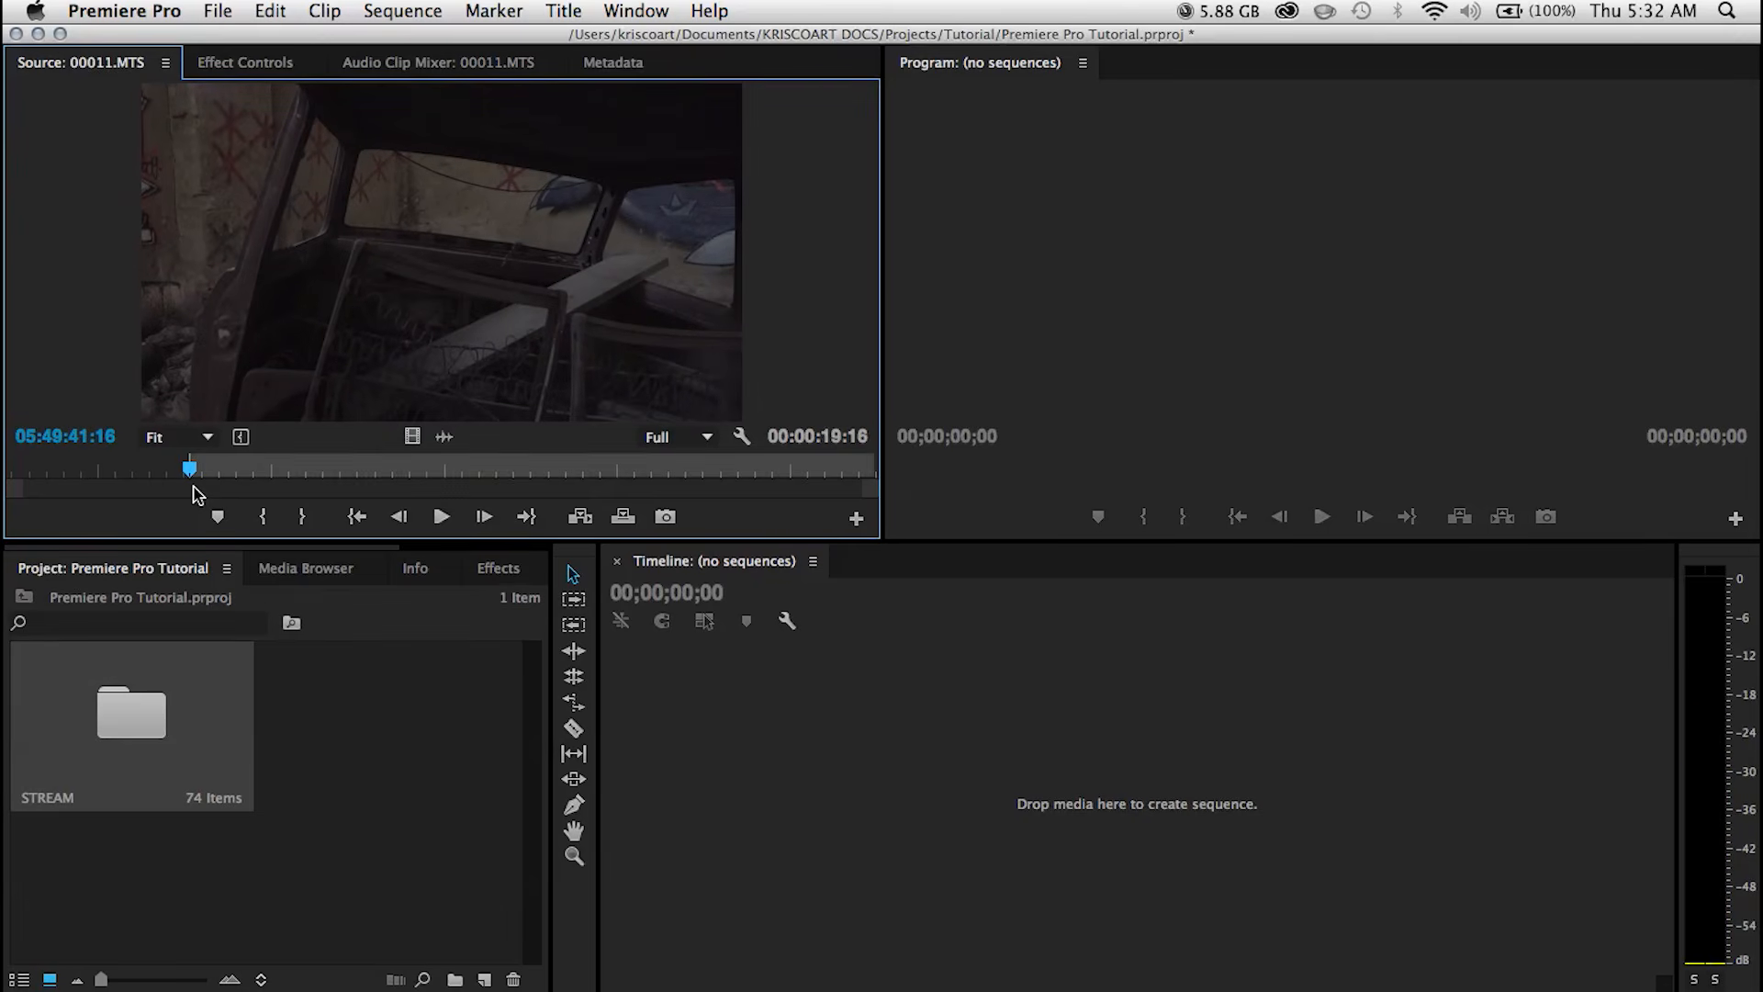
{"action": "left_click_drag", "start_coordinate": [231, 473], "coordinate": [584, 468]}
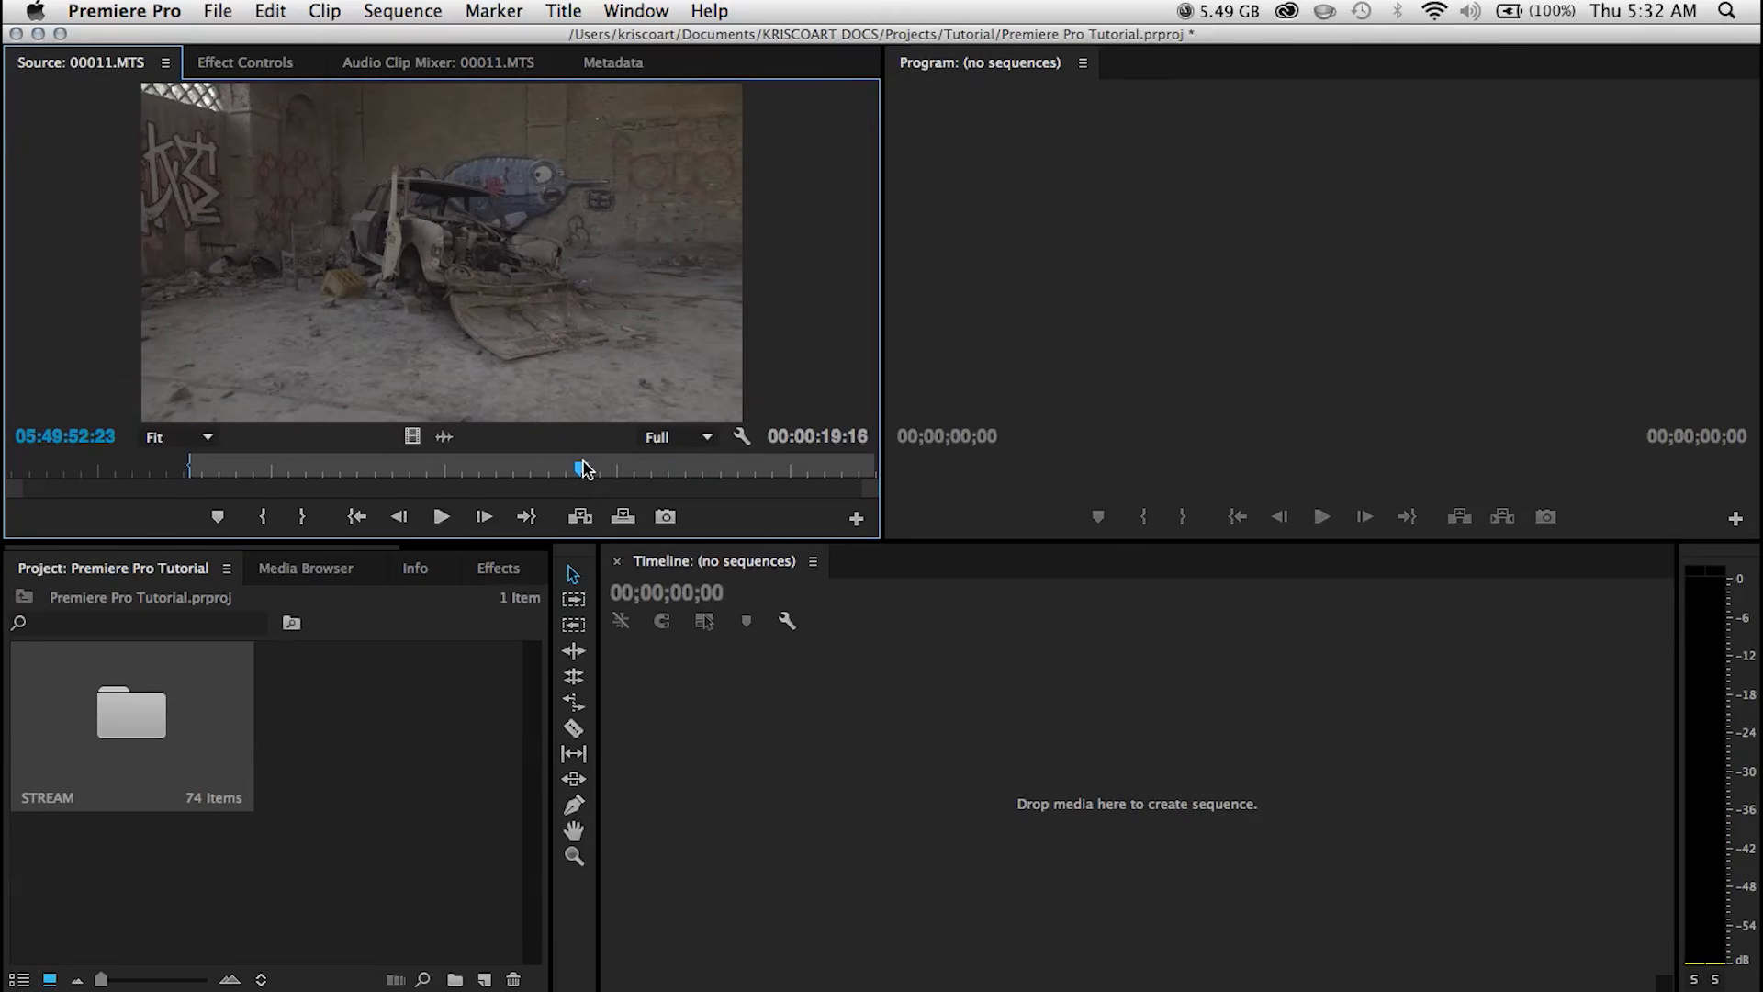
{"action": "key", "text": "o"}
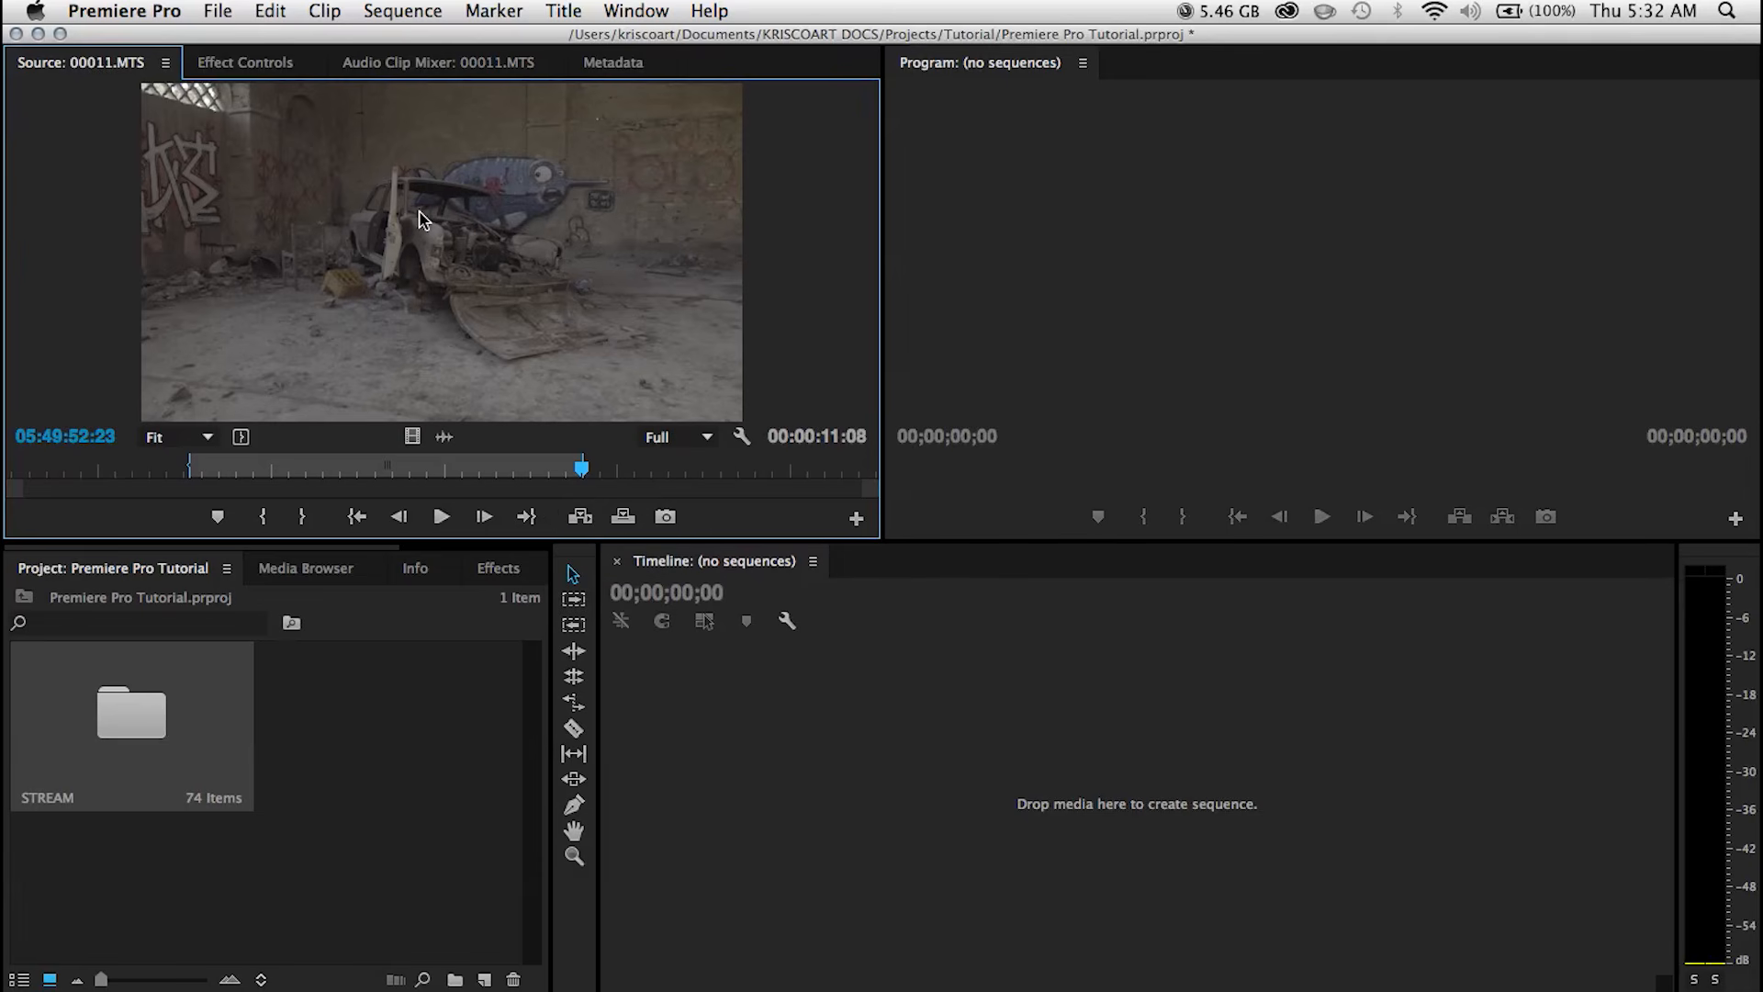
- Create a sequence by placing the marked section of 00011.MTS in the empty timeline, and select that sequence in the project
{"action": "left_click_drag", "start_coordinate": [421, 219], "coordinate": [820, 776]}
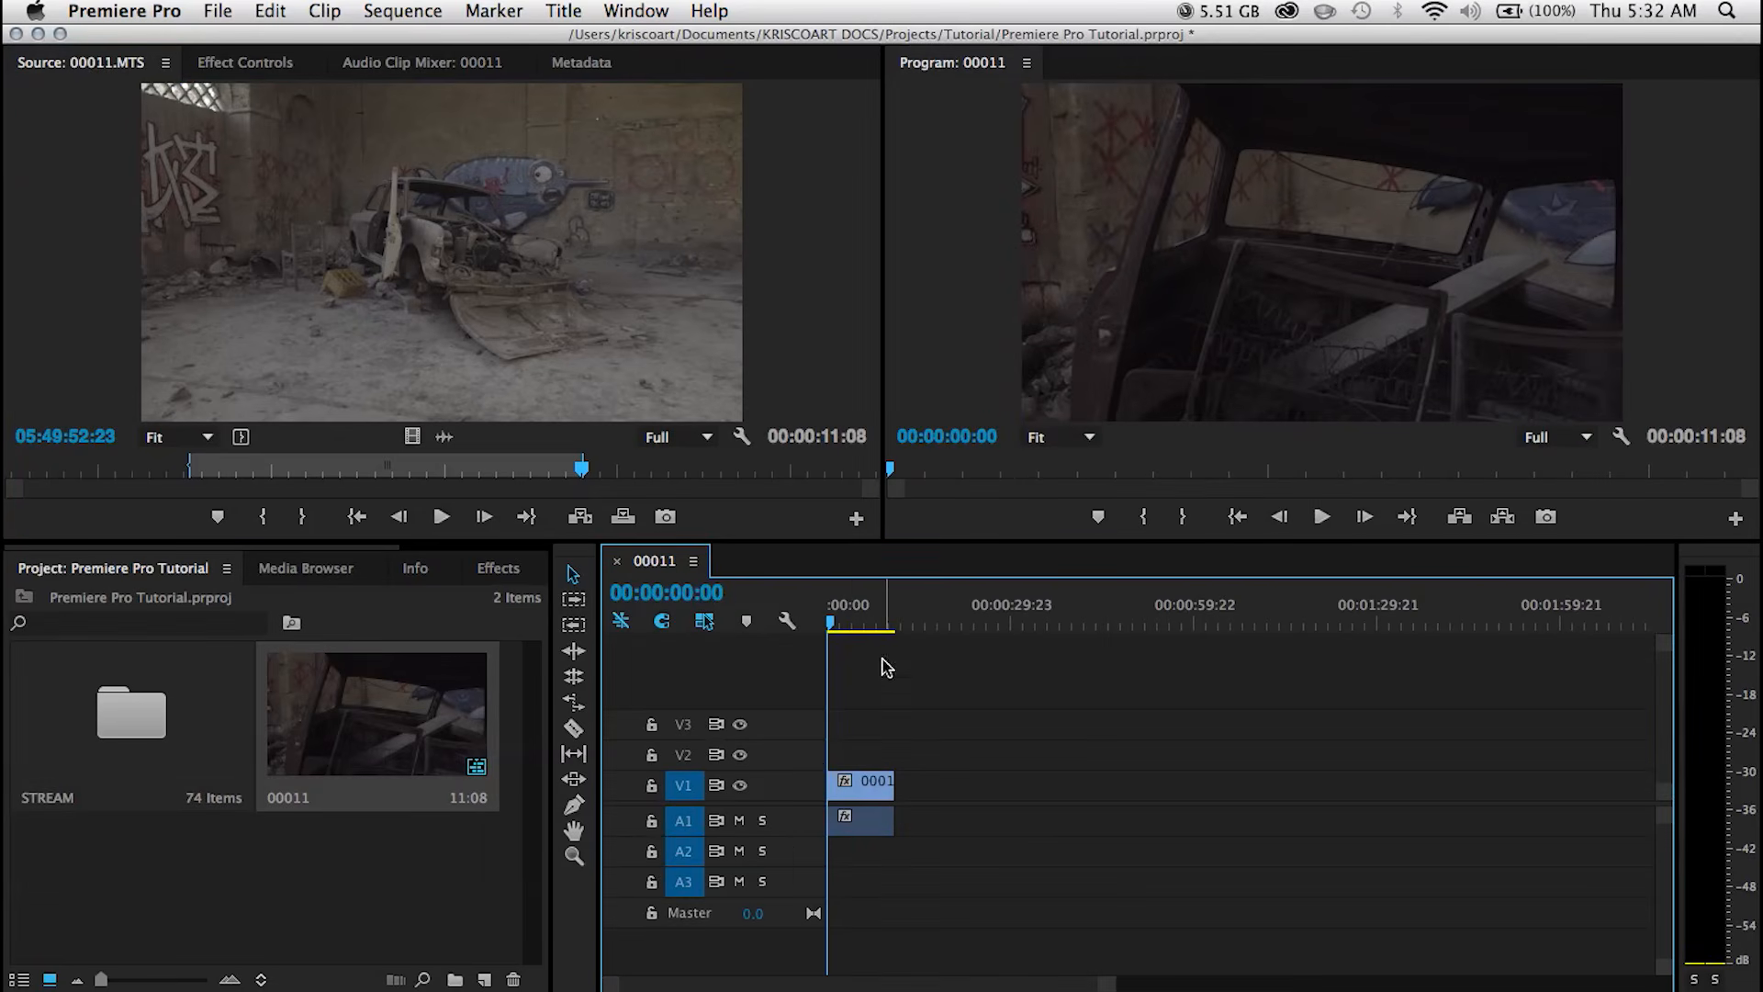
{"action": "left_click", "coordinate": [379, 870]}
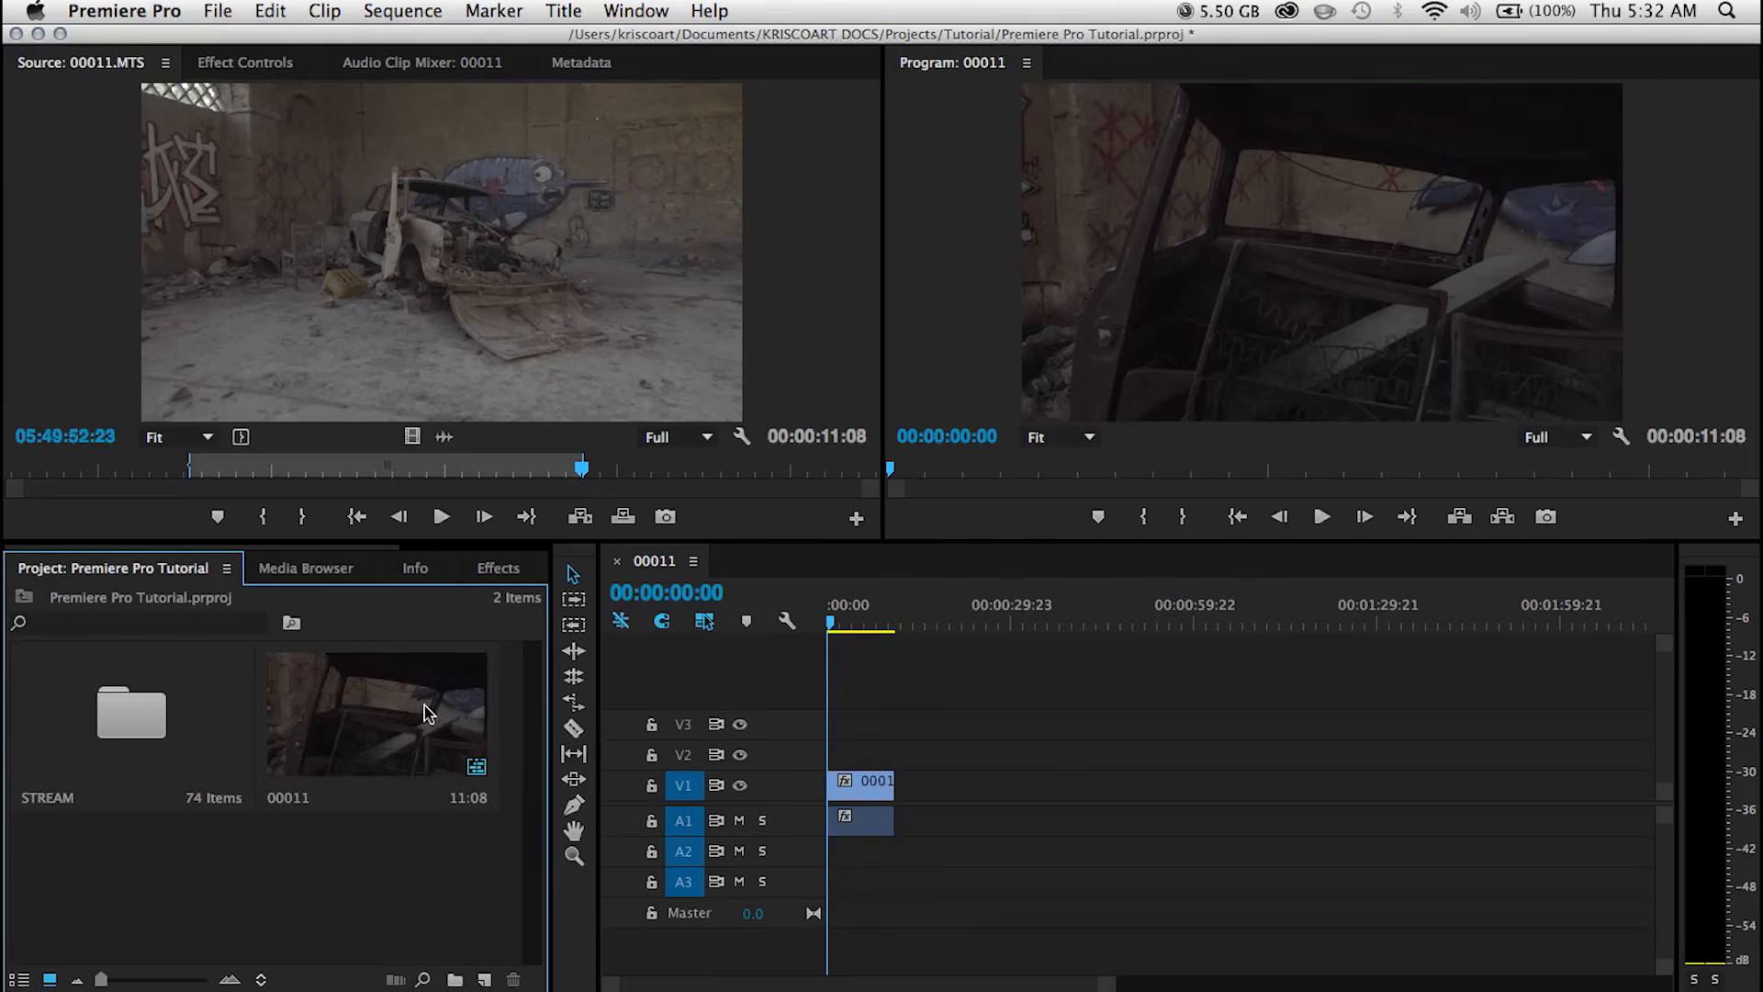
{"action": "left_click", "coordinate": [394, 748]}
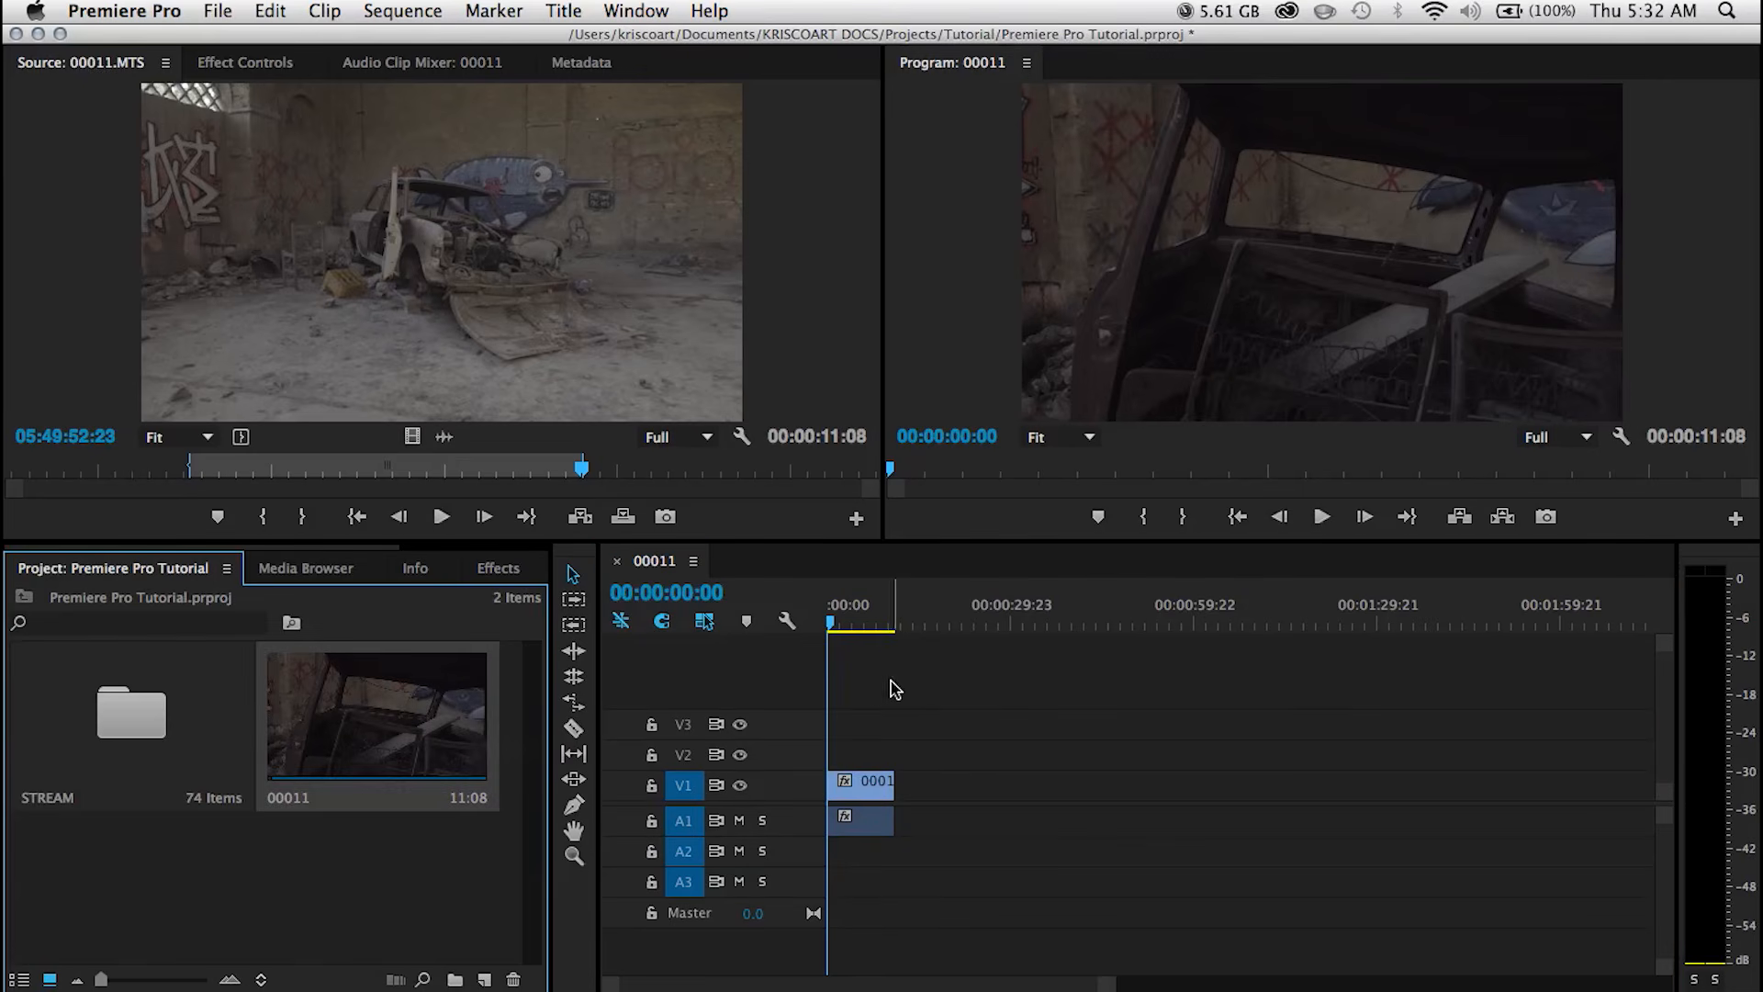
- Review the sequence settings, including timebase and frame size, and close them without changes
{"action": "left_click", "coordinate": [857, 610]}
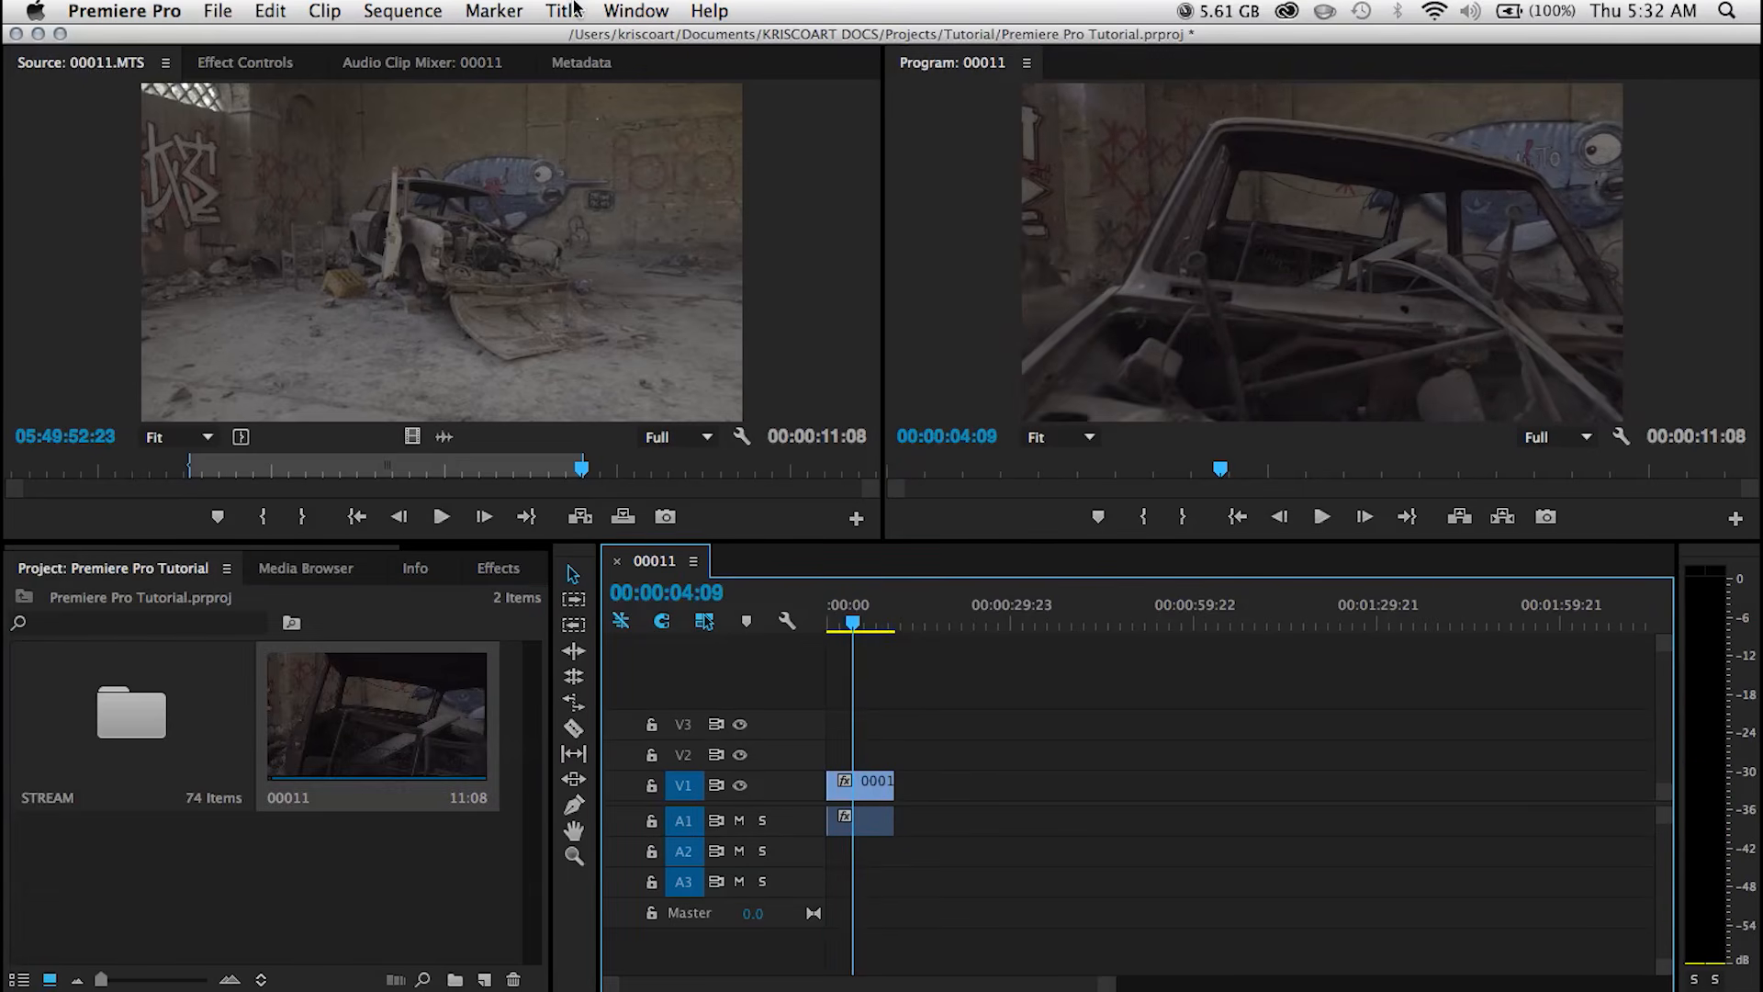
{"action": "left_click", "coordinate": [402, 11]}
{"action": "left_click", "coordinate": [420, 46]}
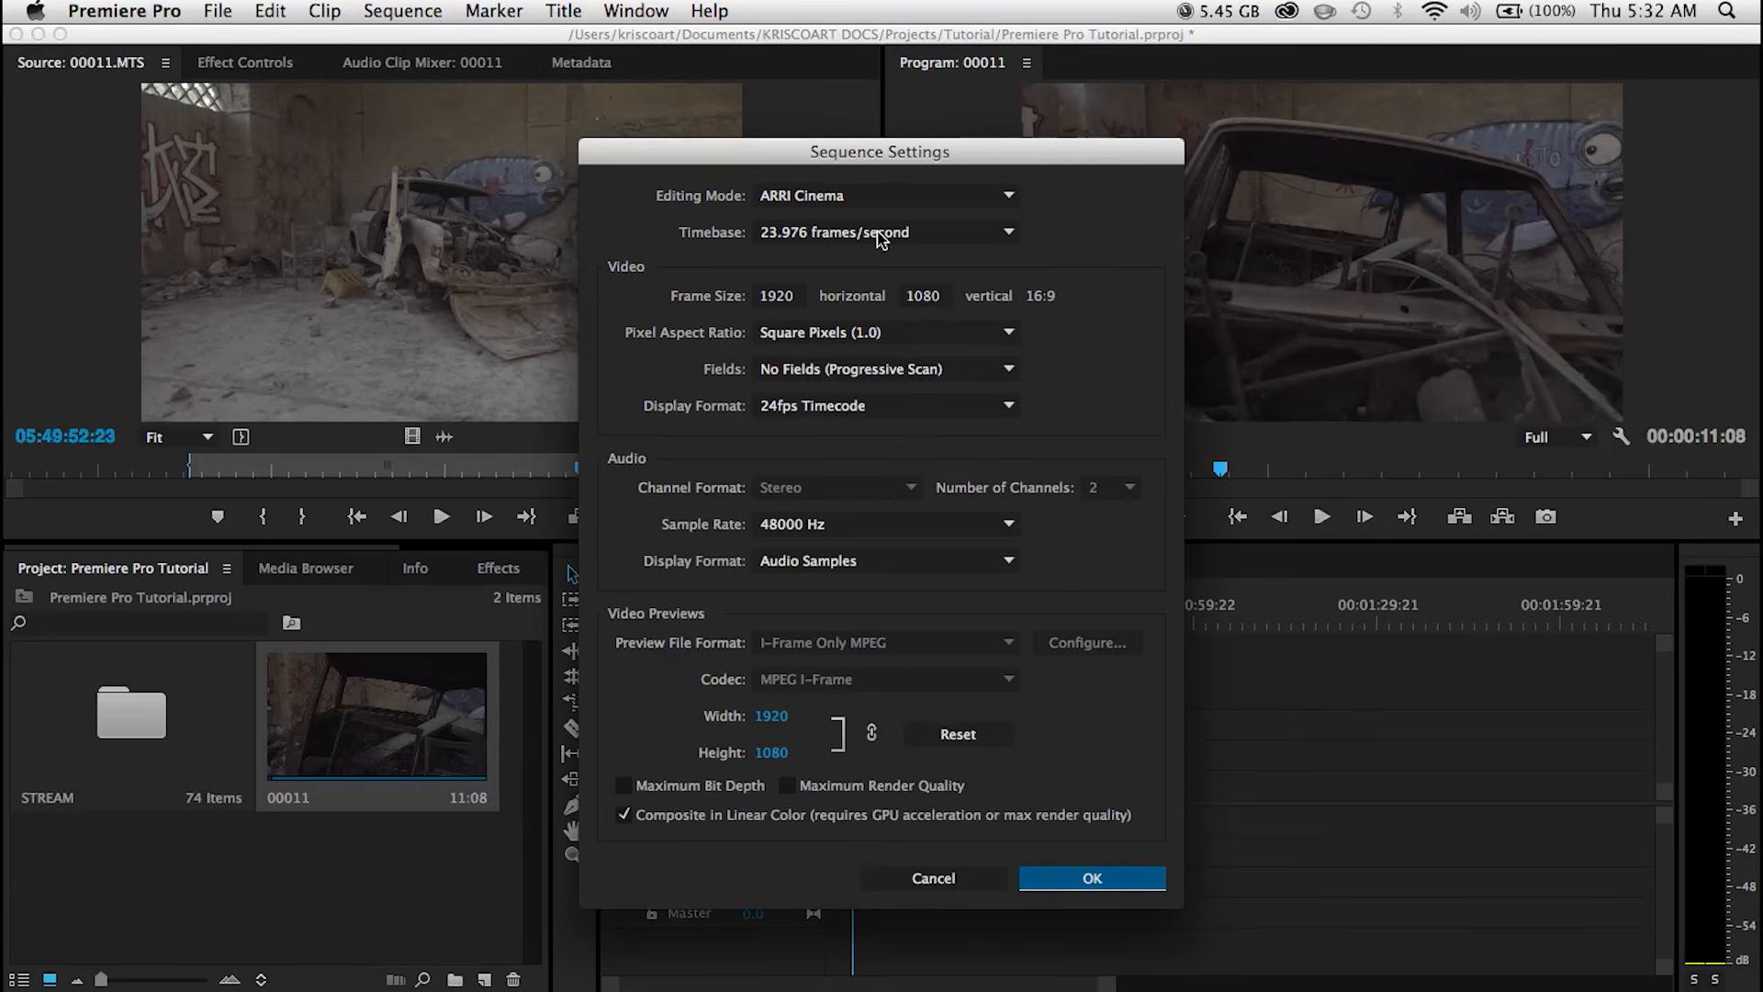
{"action": "left_click", "coordinate": [909, 877]}
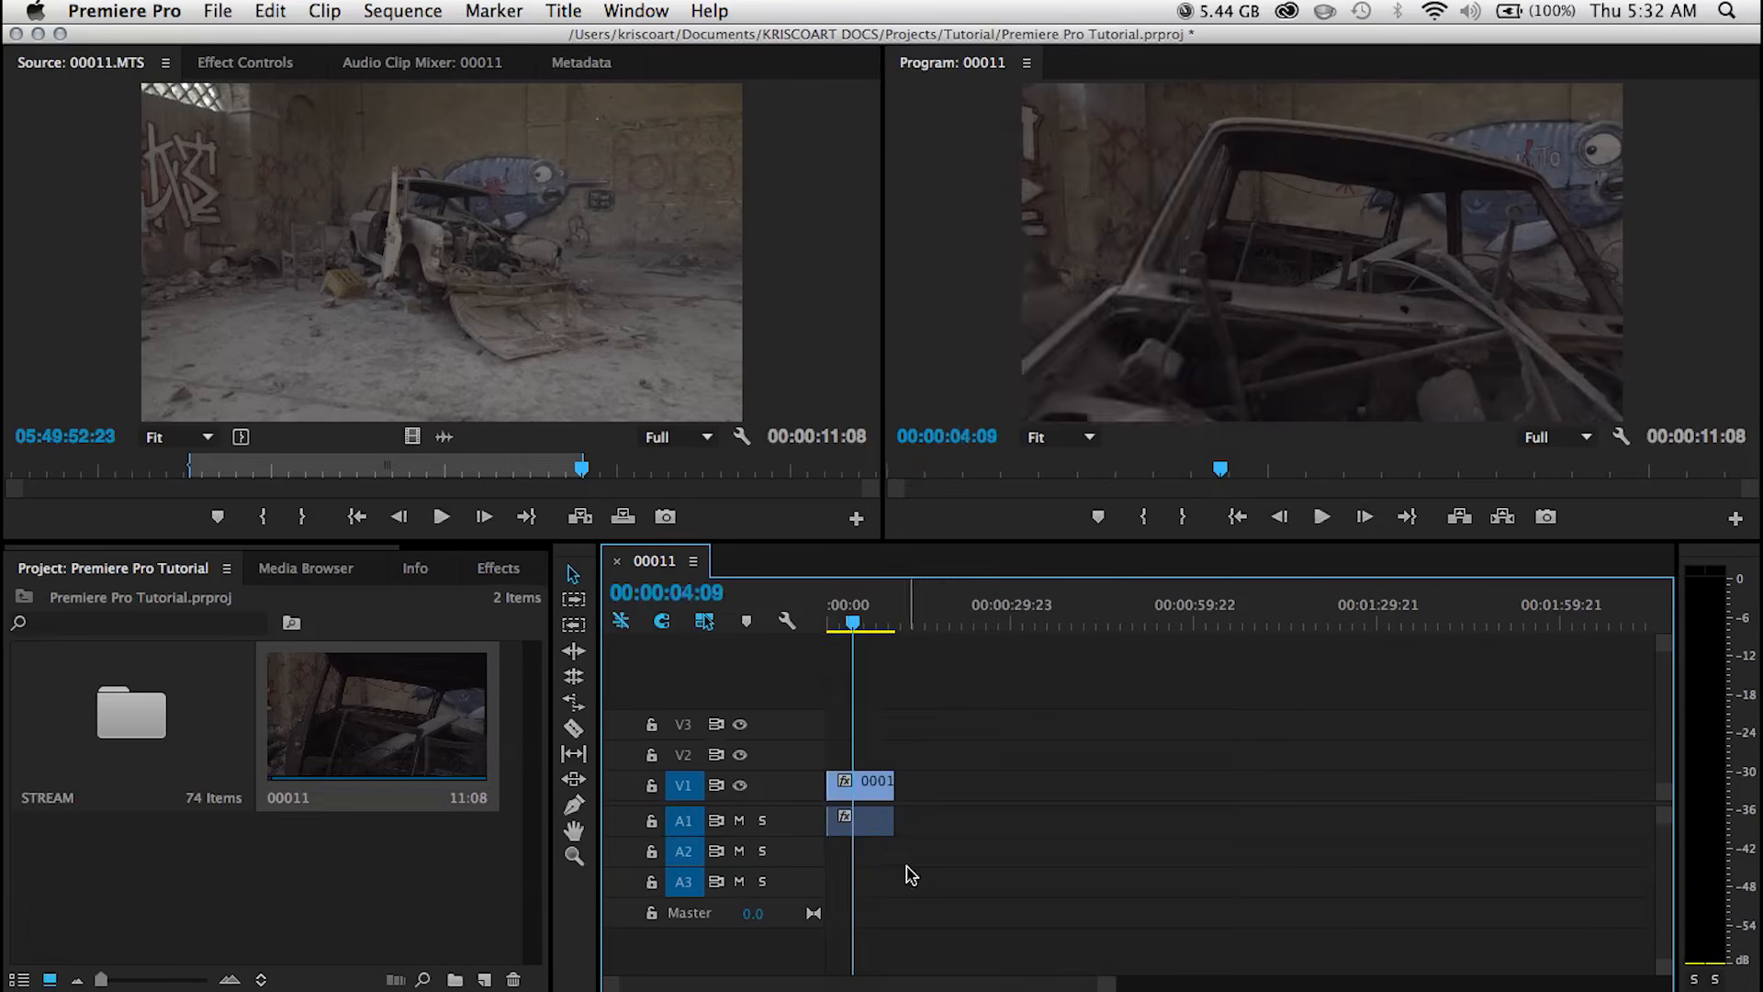
- Play back the sequence and restore the minimized STREAM bin window
{"action": "key", "text": "space"}
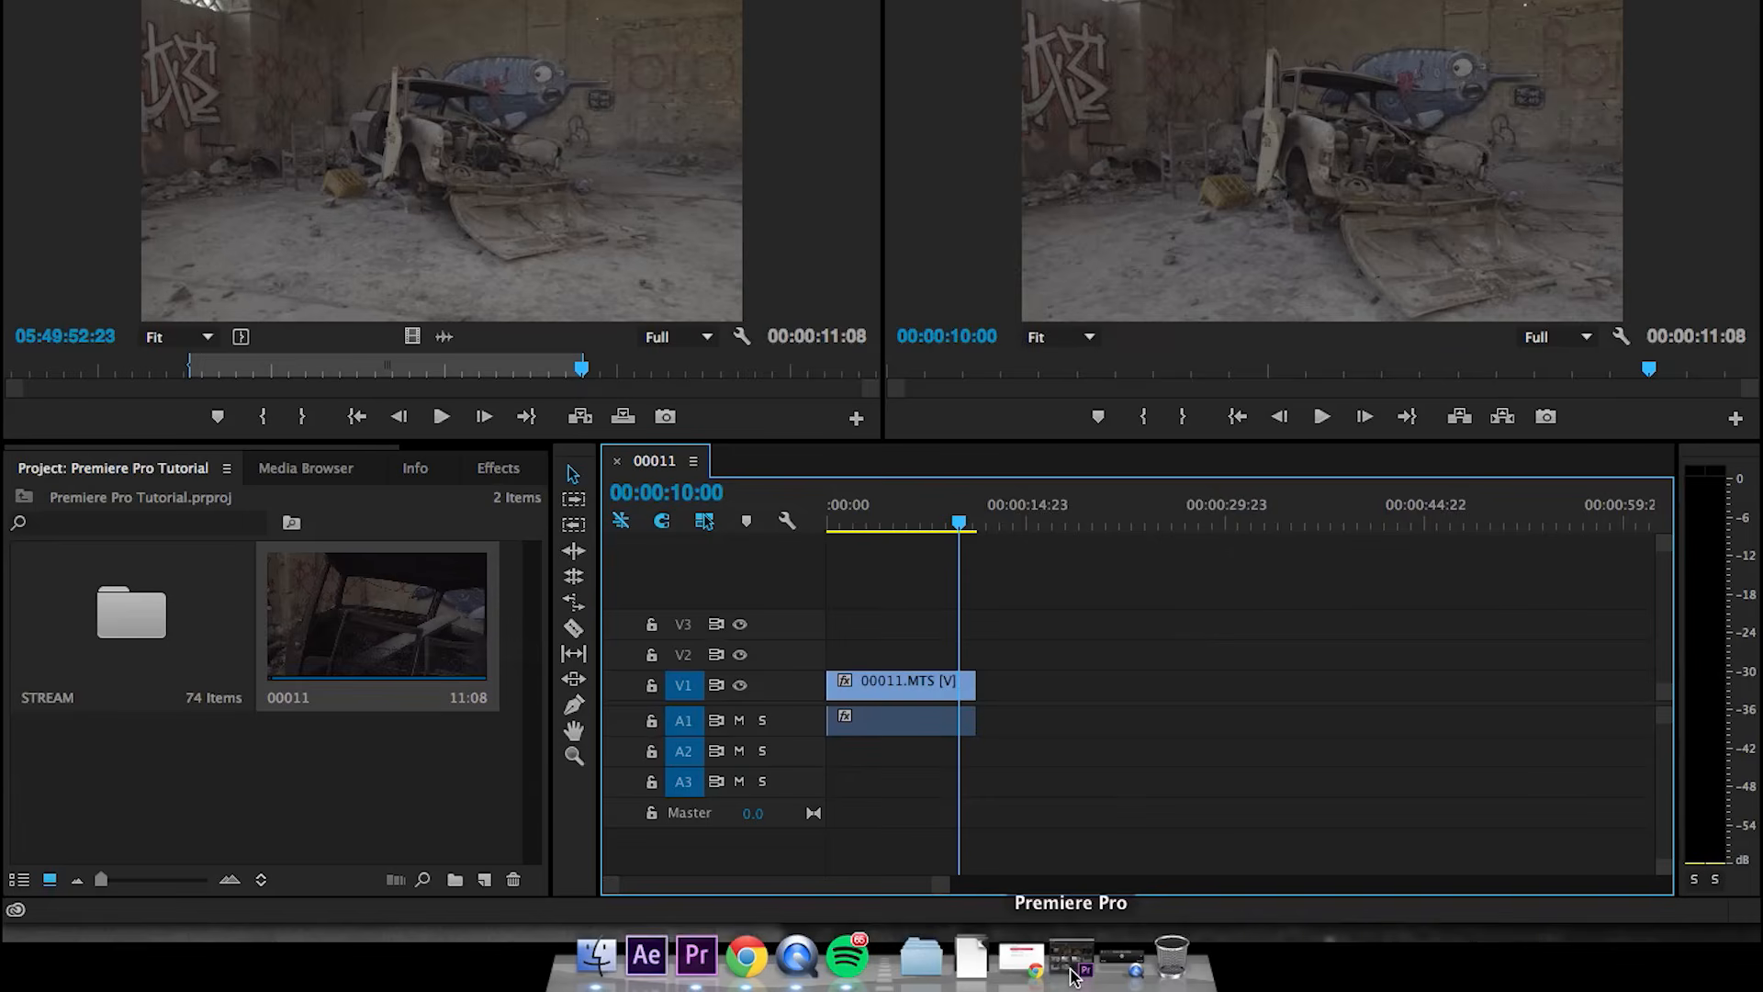
{"action": "left_click", "coordinate": [1093, 981]}
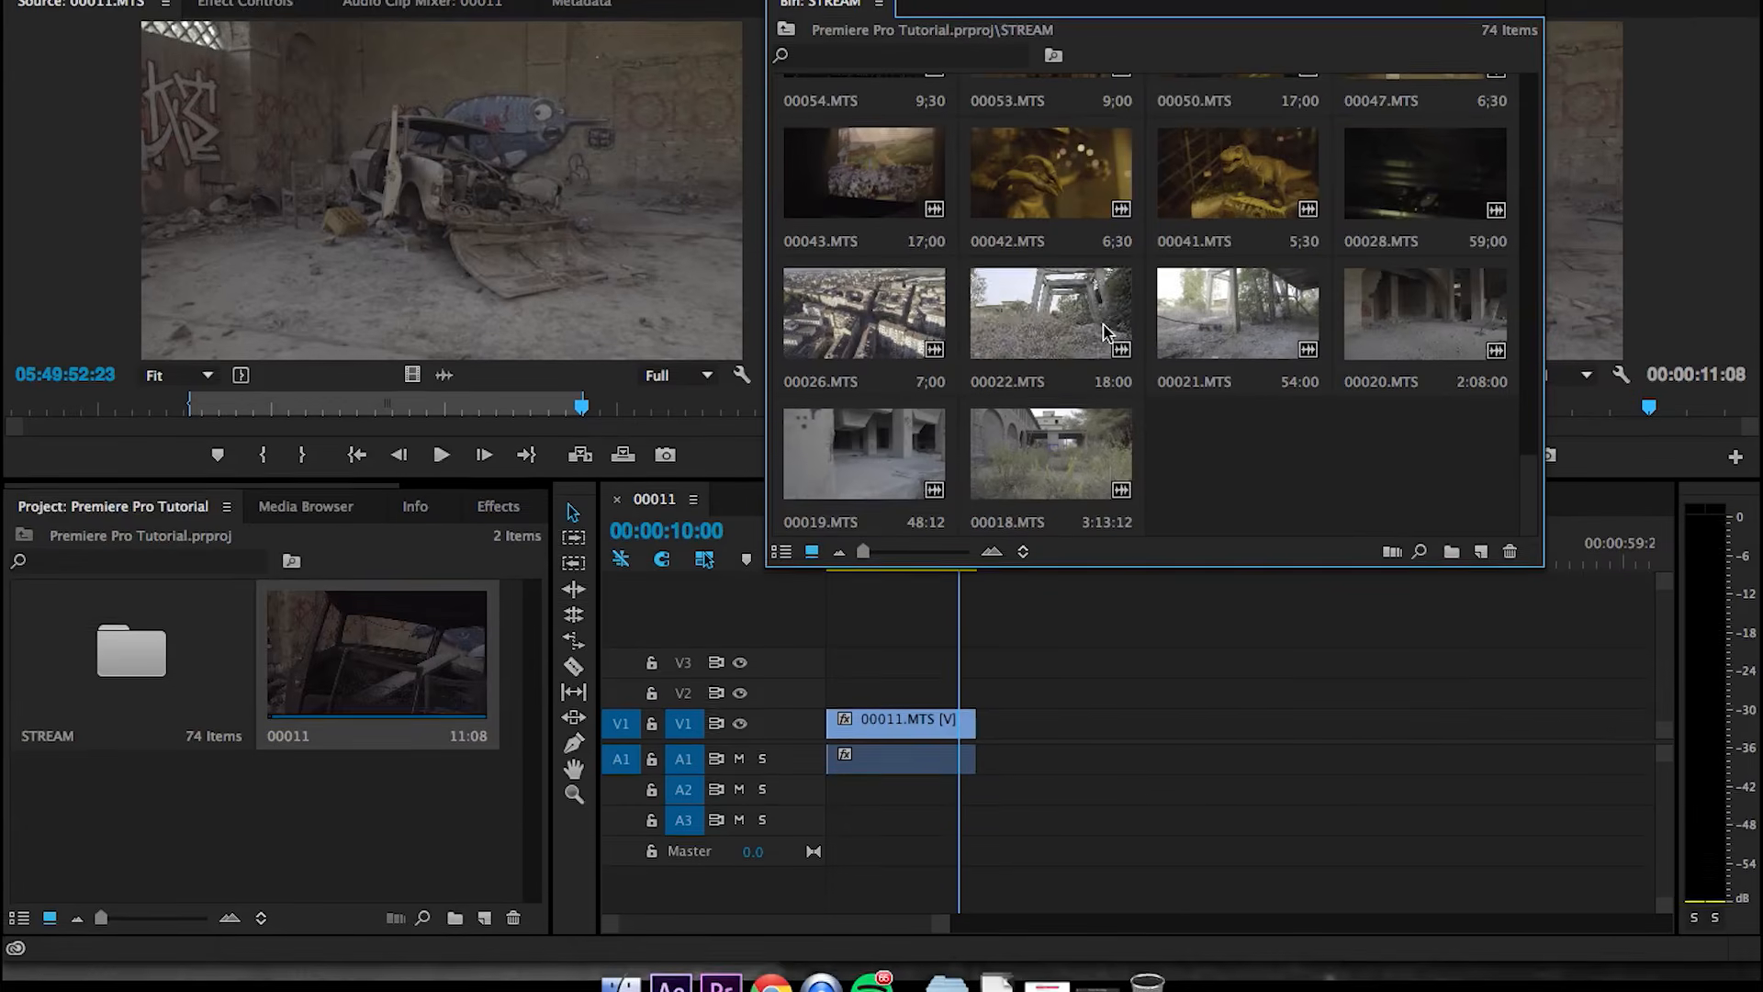
- Delete the clips from 00154.MTS through 00136.MTS from the STREAM bin
{"action": "scroll", "coordinate": [1041, 465], "scroll_direction": "up", "scroll_amount": 10}
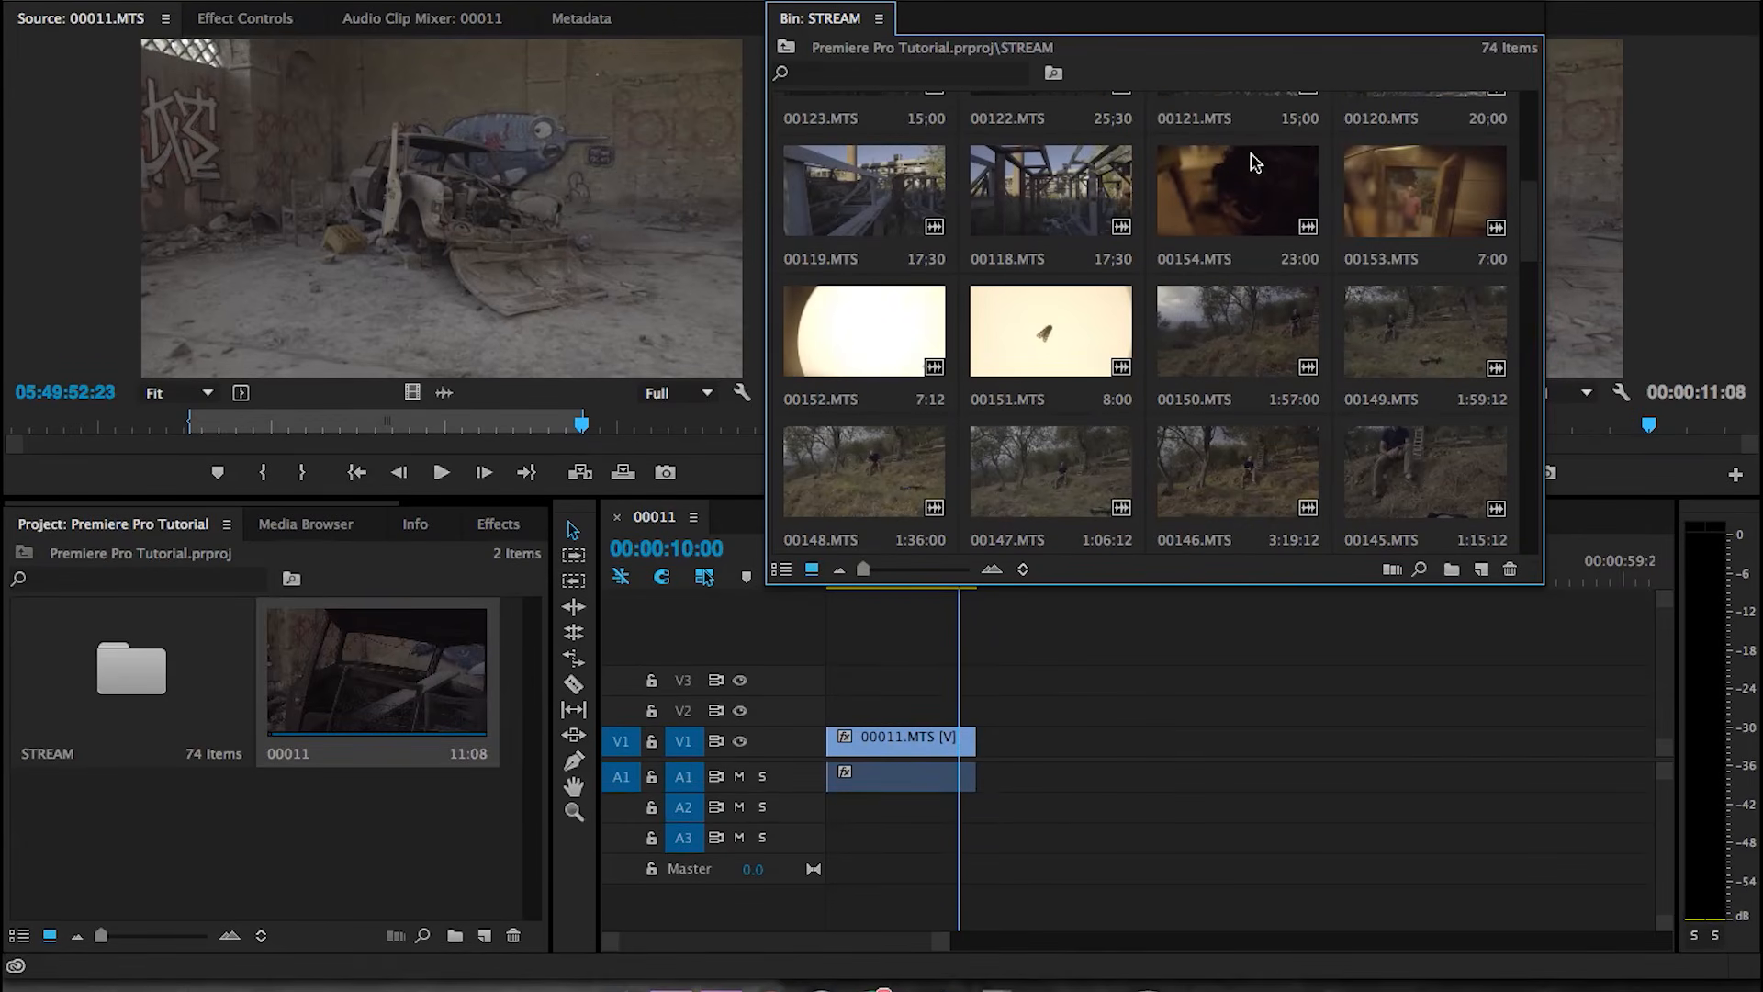
{"action": "left_click", "coordinate": [1250, 202]}
{"action": "scroll", "coordinate": [1251, 202], "scroll_direction": "down", "scroll_amount": 6}
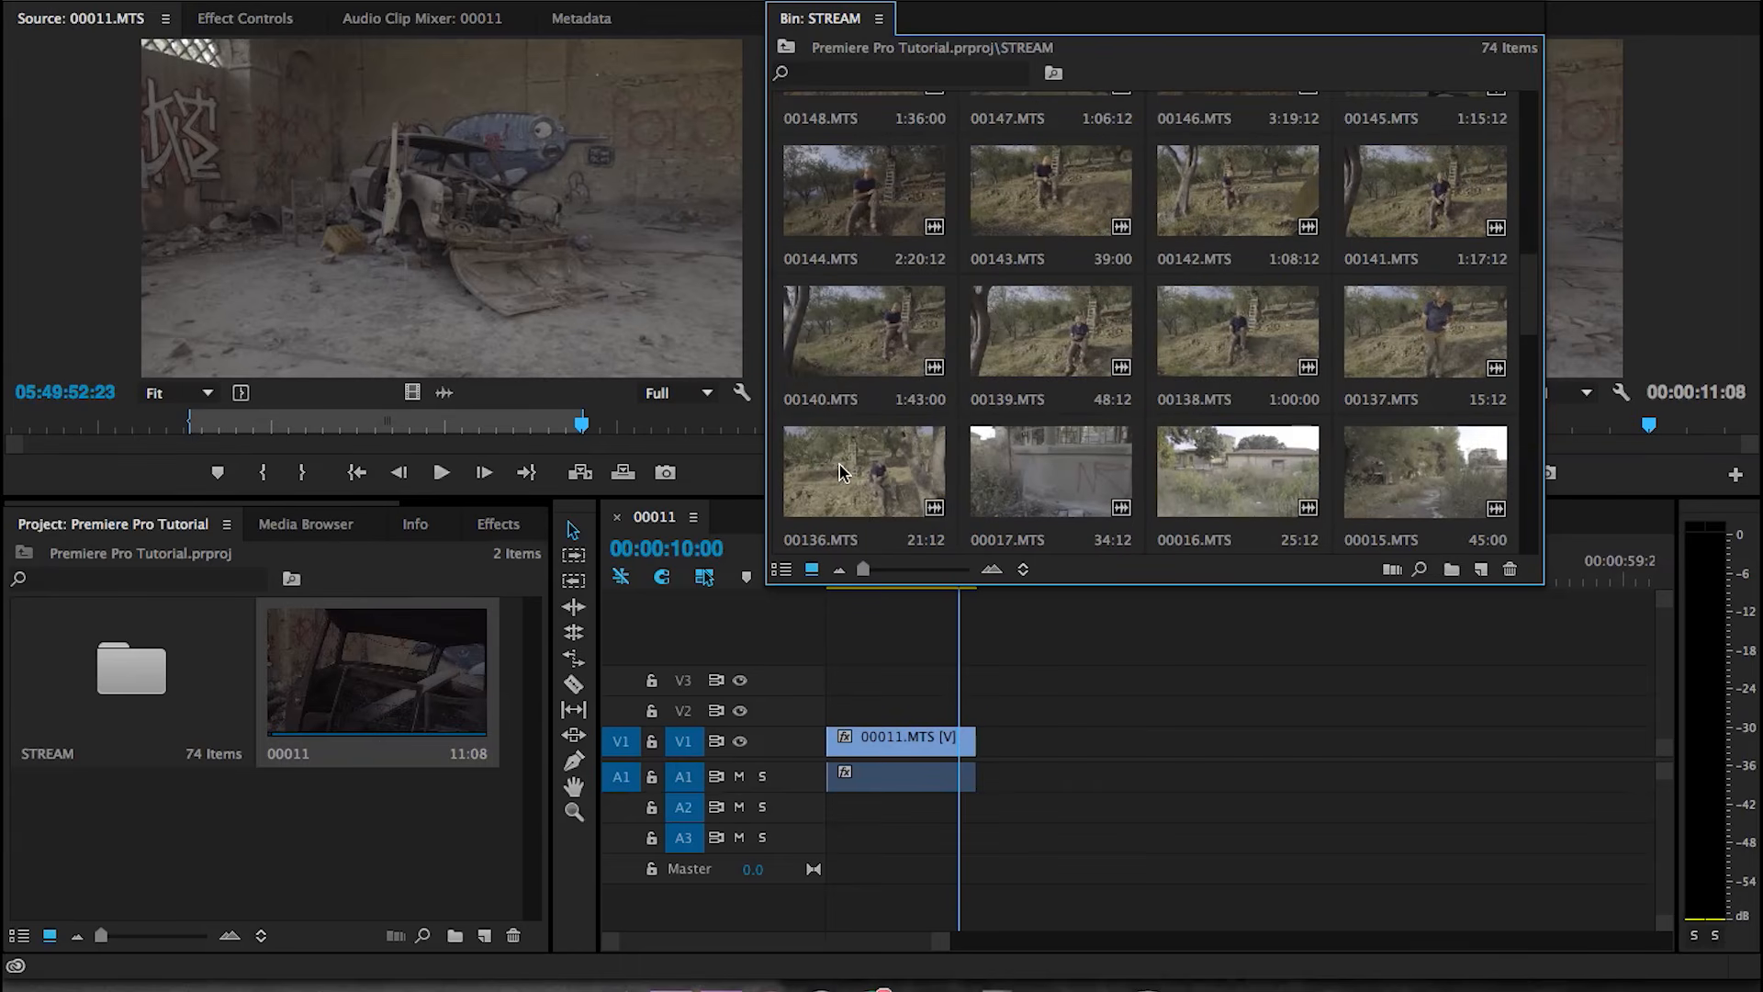
{"action": "left_click", "coordinate": [841, 473], "text": "shift"}
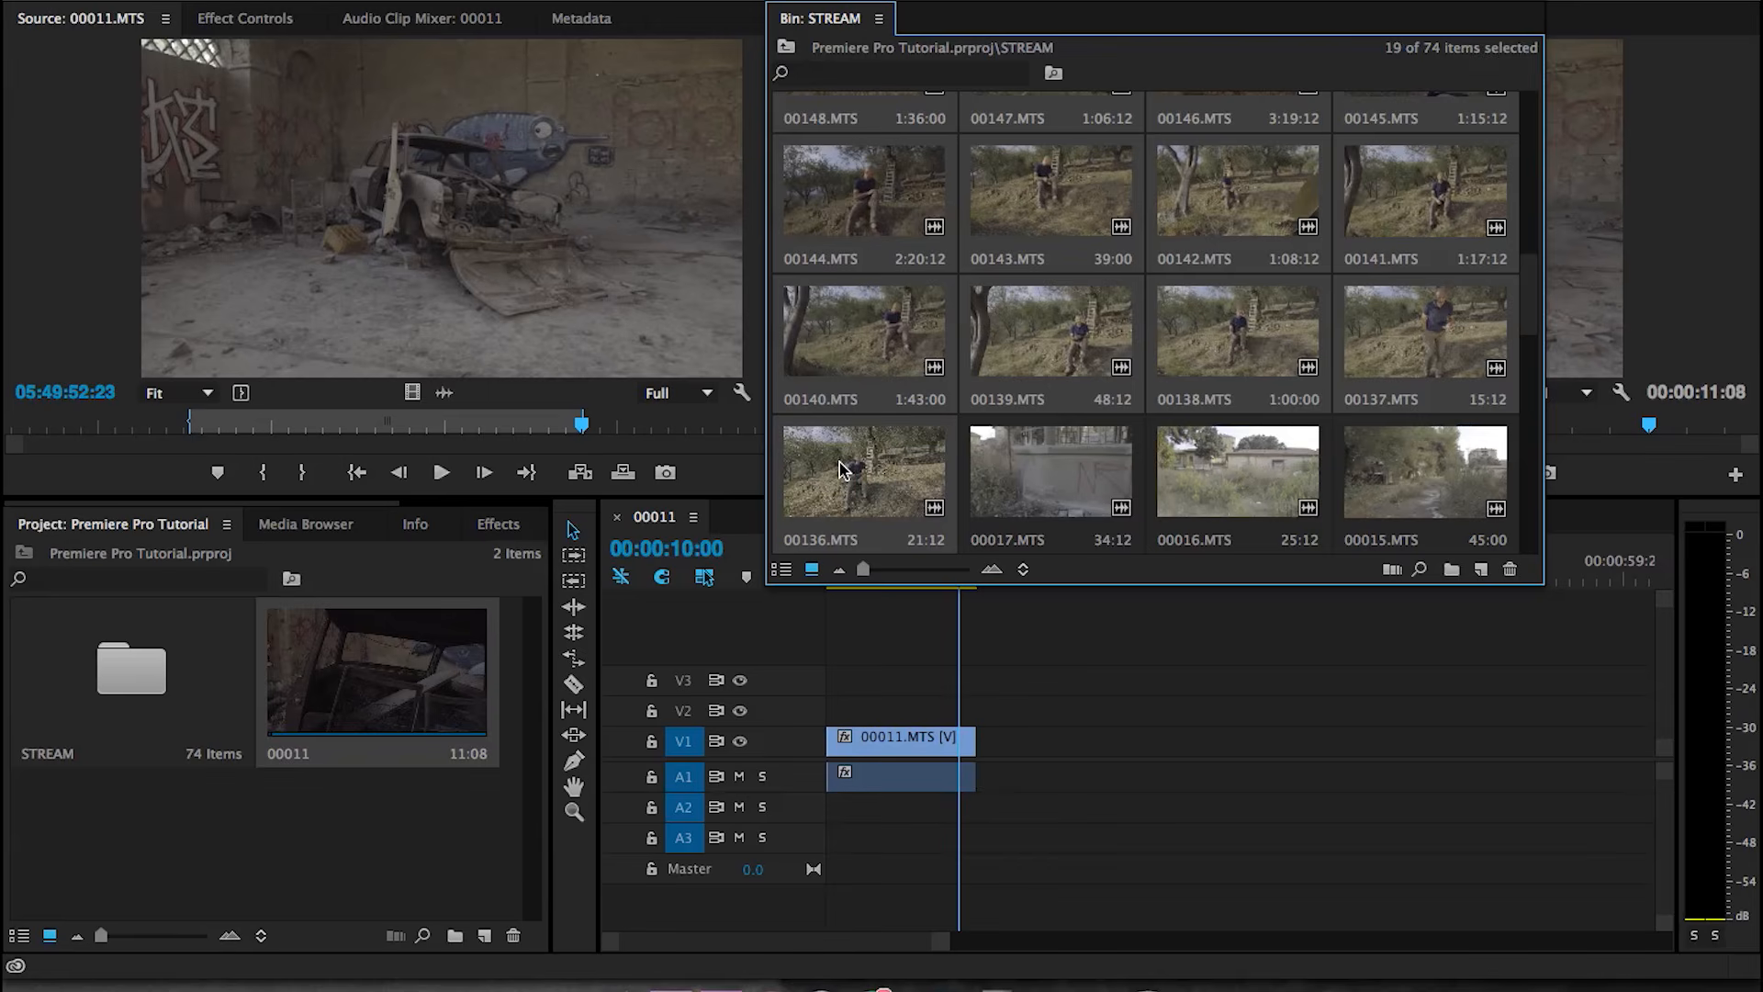
{"action": "key", "text": "Delete"}
- Open source clip 00012.MTS from the STREAM bin and mark a section 00:00:23:14 long, with its Out point at 05:50:53:04
{"action": "scroll", "coordinate": [1117, 382], "scroll_direction": "up", "scroll_amount": 5}
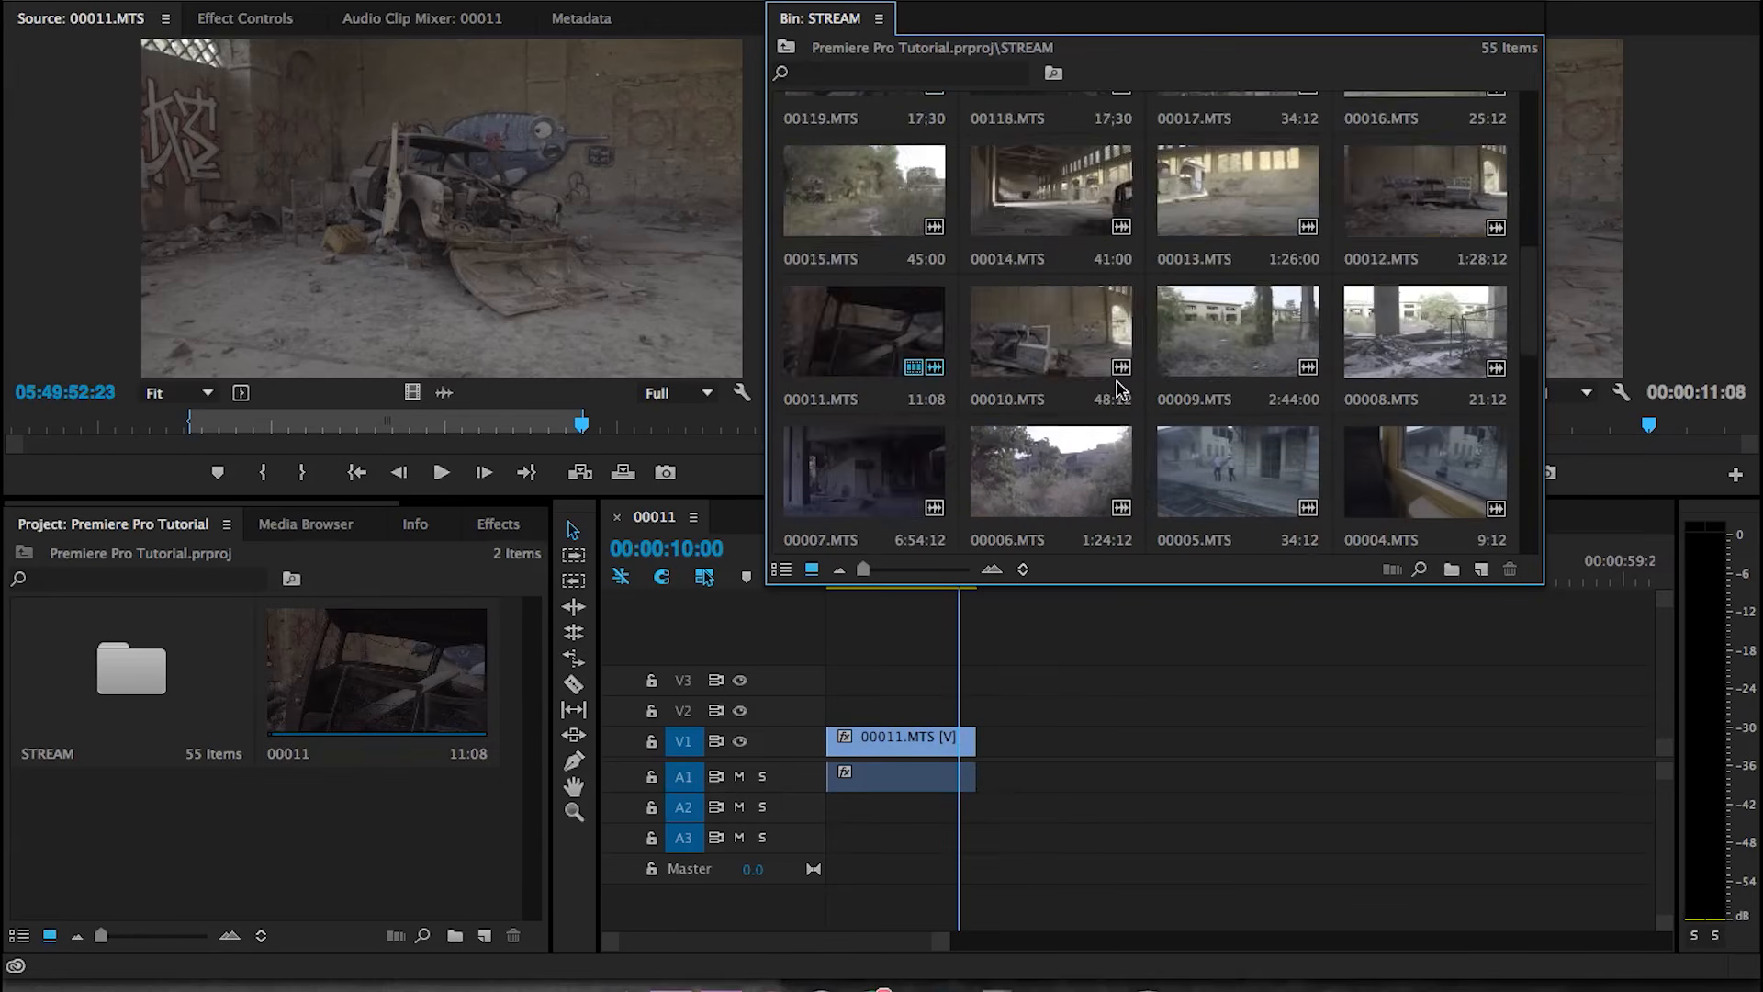
{"action": "scroll", "coordinate": [1116, 382], "scroll_direction": "down", "scroll_amount": 4}
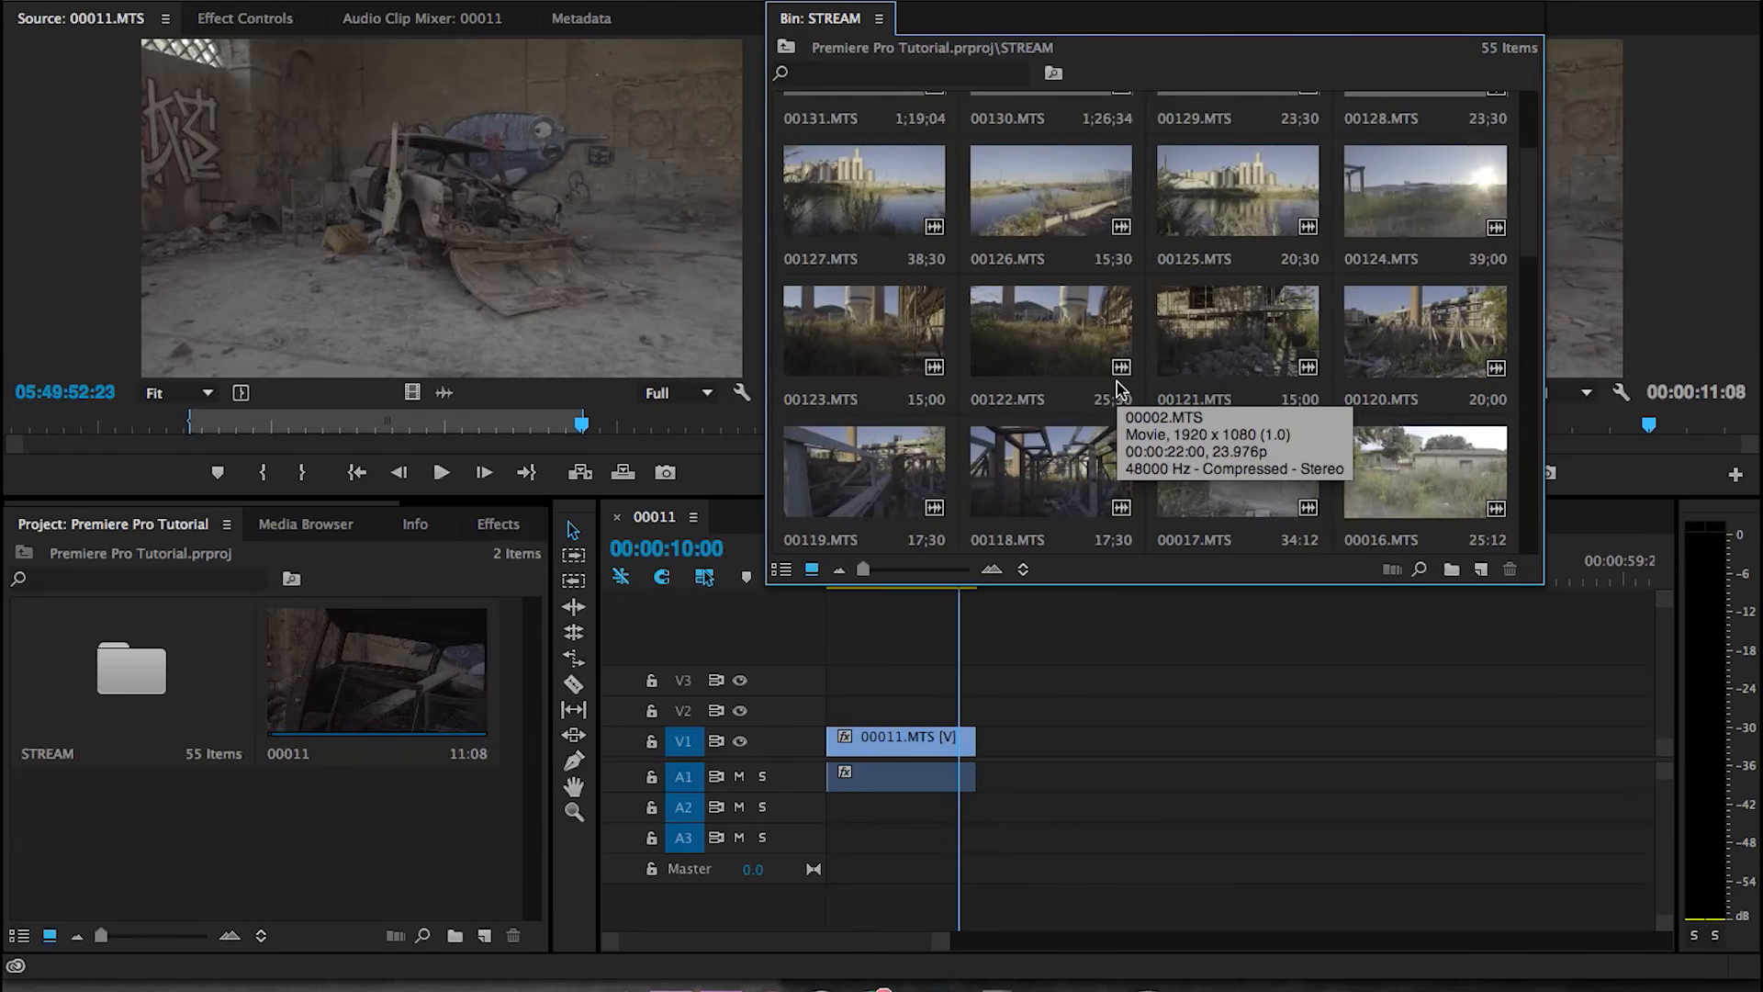
{"action": "scroll", "coordinate": [1117, 382], "scroll_direction": "down", "scroll_amount": 1}
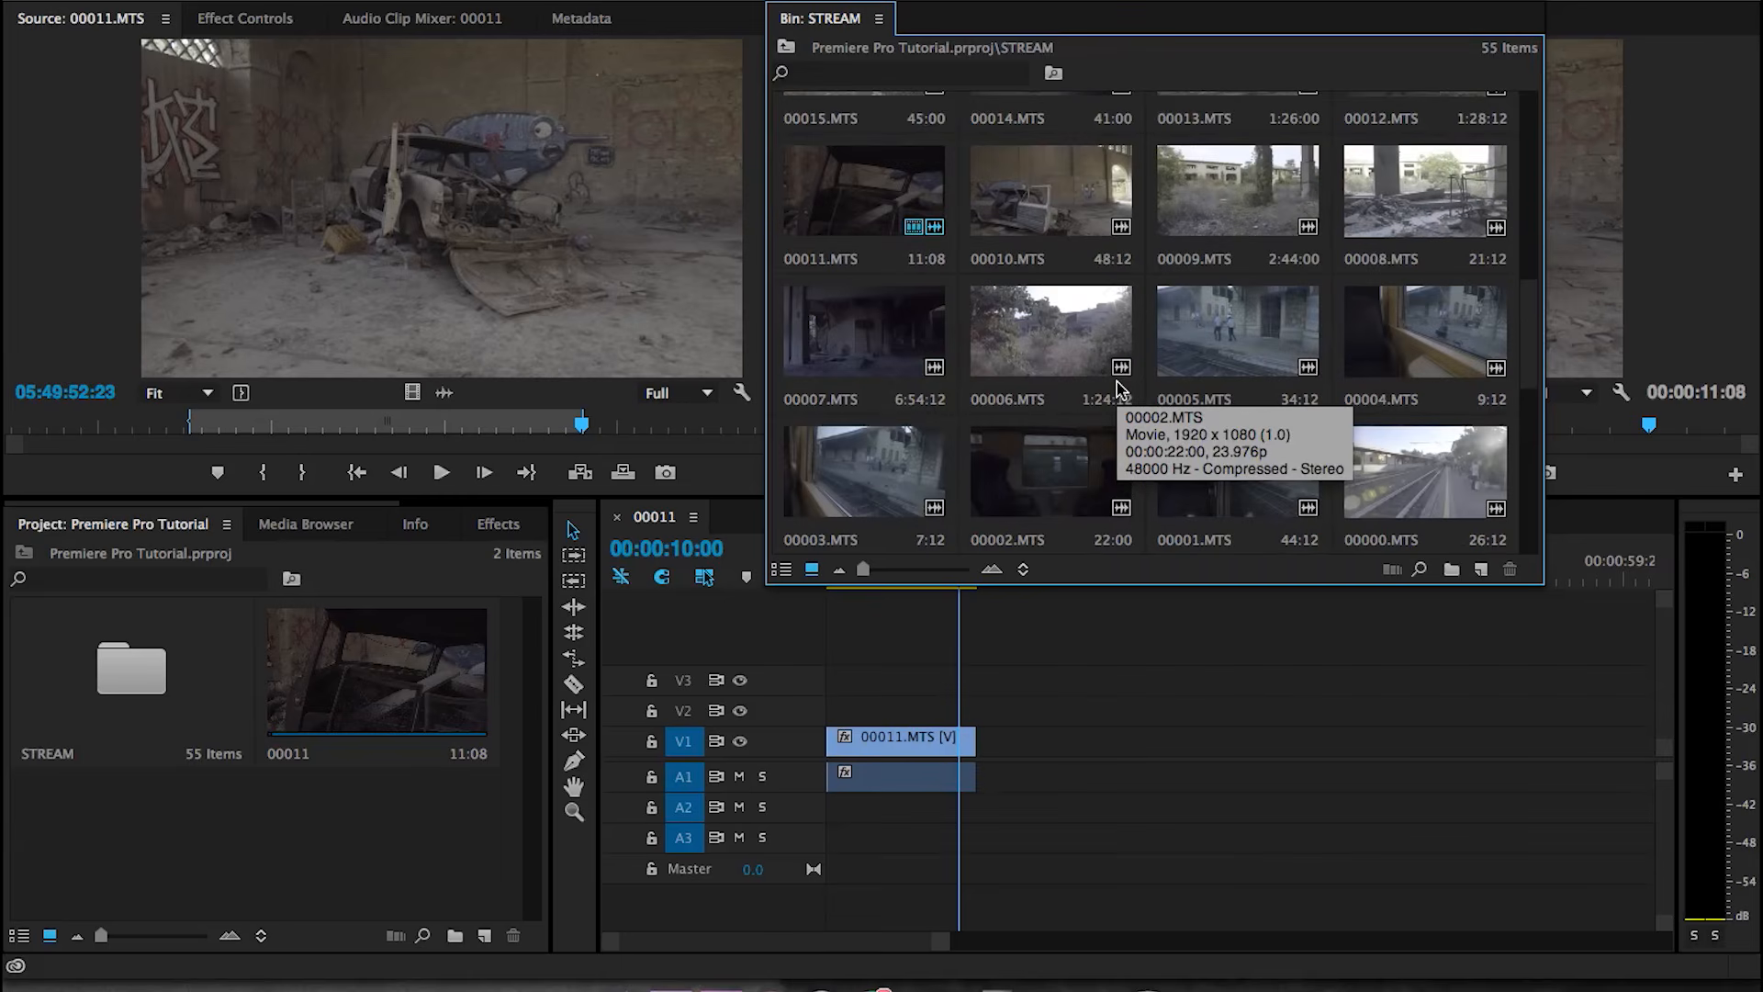
{"action": "scroll", "coordinate": [1117, 382], "scroll_direction": "down", "scroll_amount": 1}
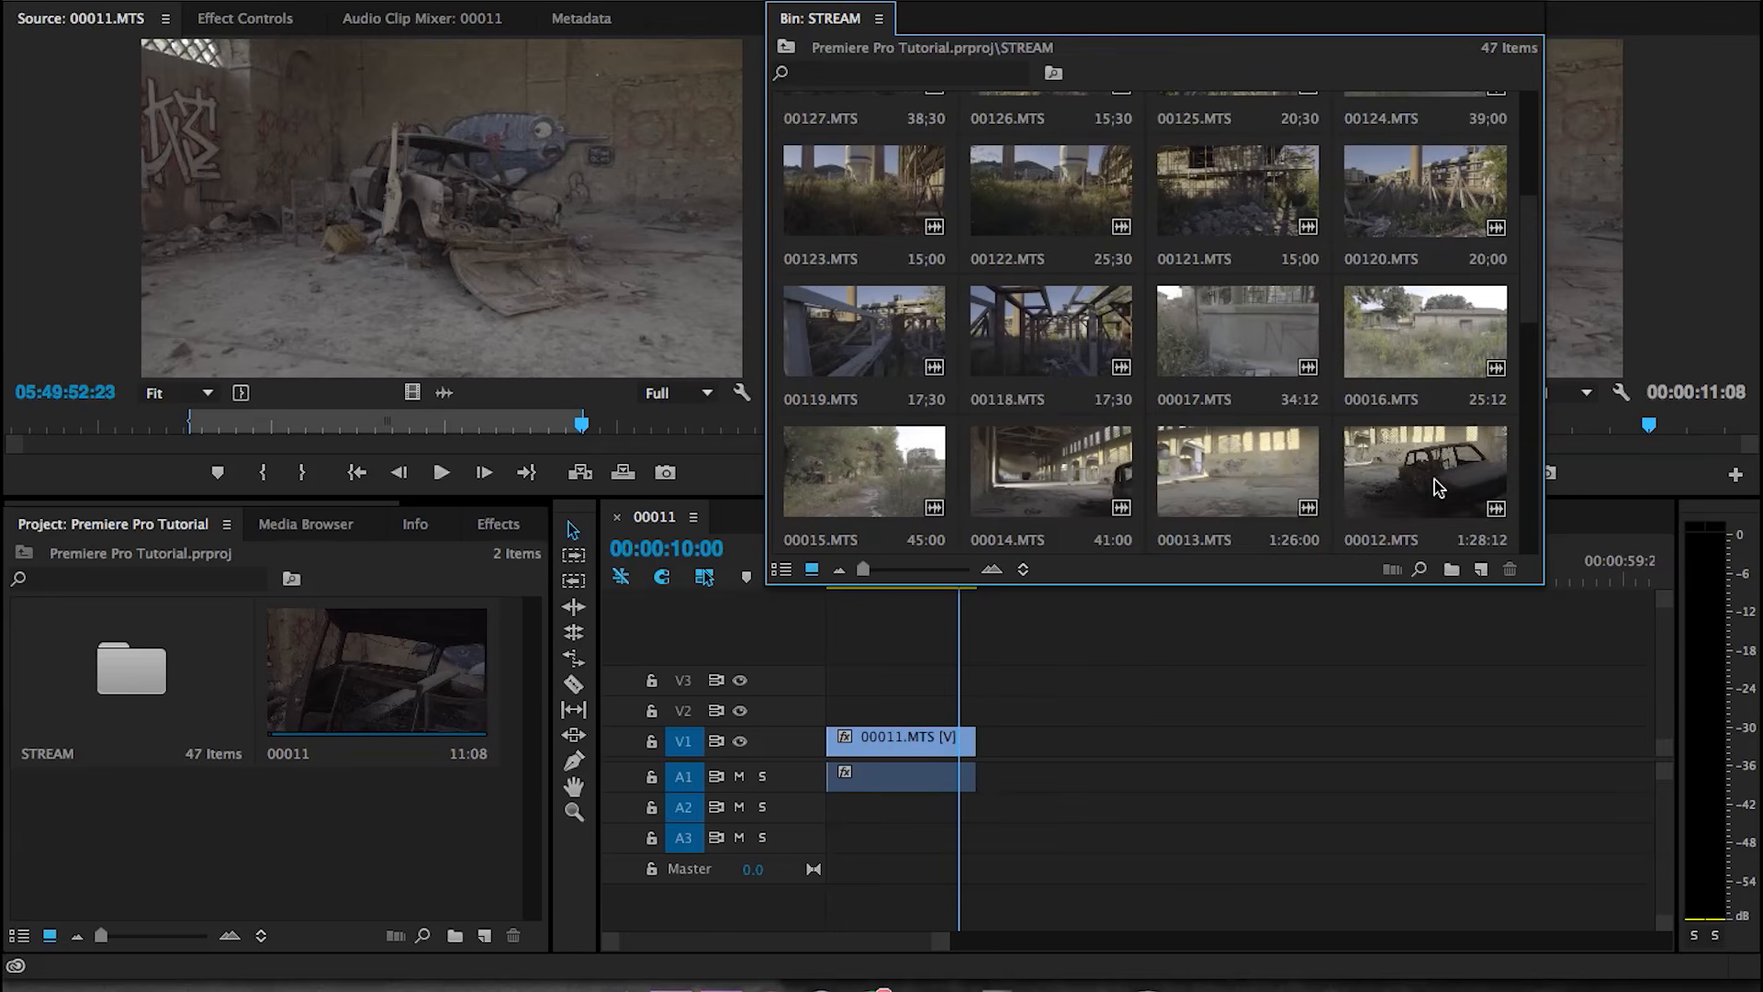
{"action": "double_click", "coordinate": [1434, 480]}
{"action": "mouse_move", "coordinate": [92, 427]}
{"action": "left_mouse_down"}
{"action": "mouse_move", "coordinate": [275, 425]}
{"action": "mouse_move", "coordinate": [280, 443]}
{"action": "mouse_move", "coordinate": [524, 430]}
{"action": "mouse_move", "coordinate": [508, 430]}
{"action": "mouse_move", "coordinate": [517, 447]}
{"action": "left_mouse_up"}
{"action": "key", "text": "i"}
{"action": "key", "text": "o"}
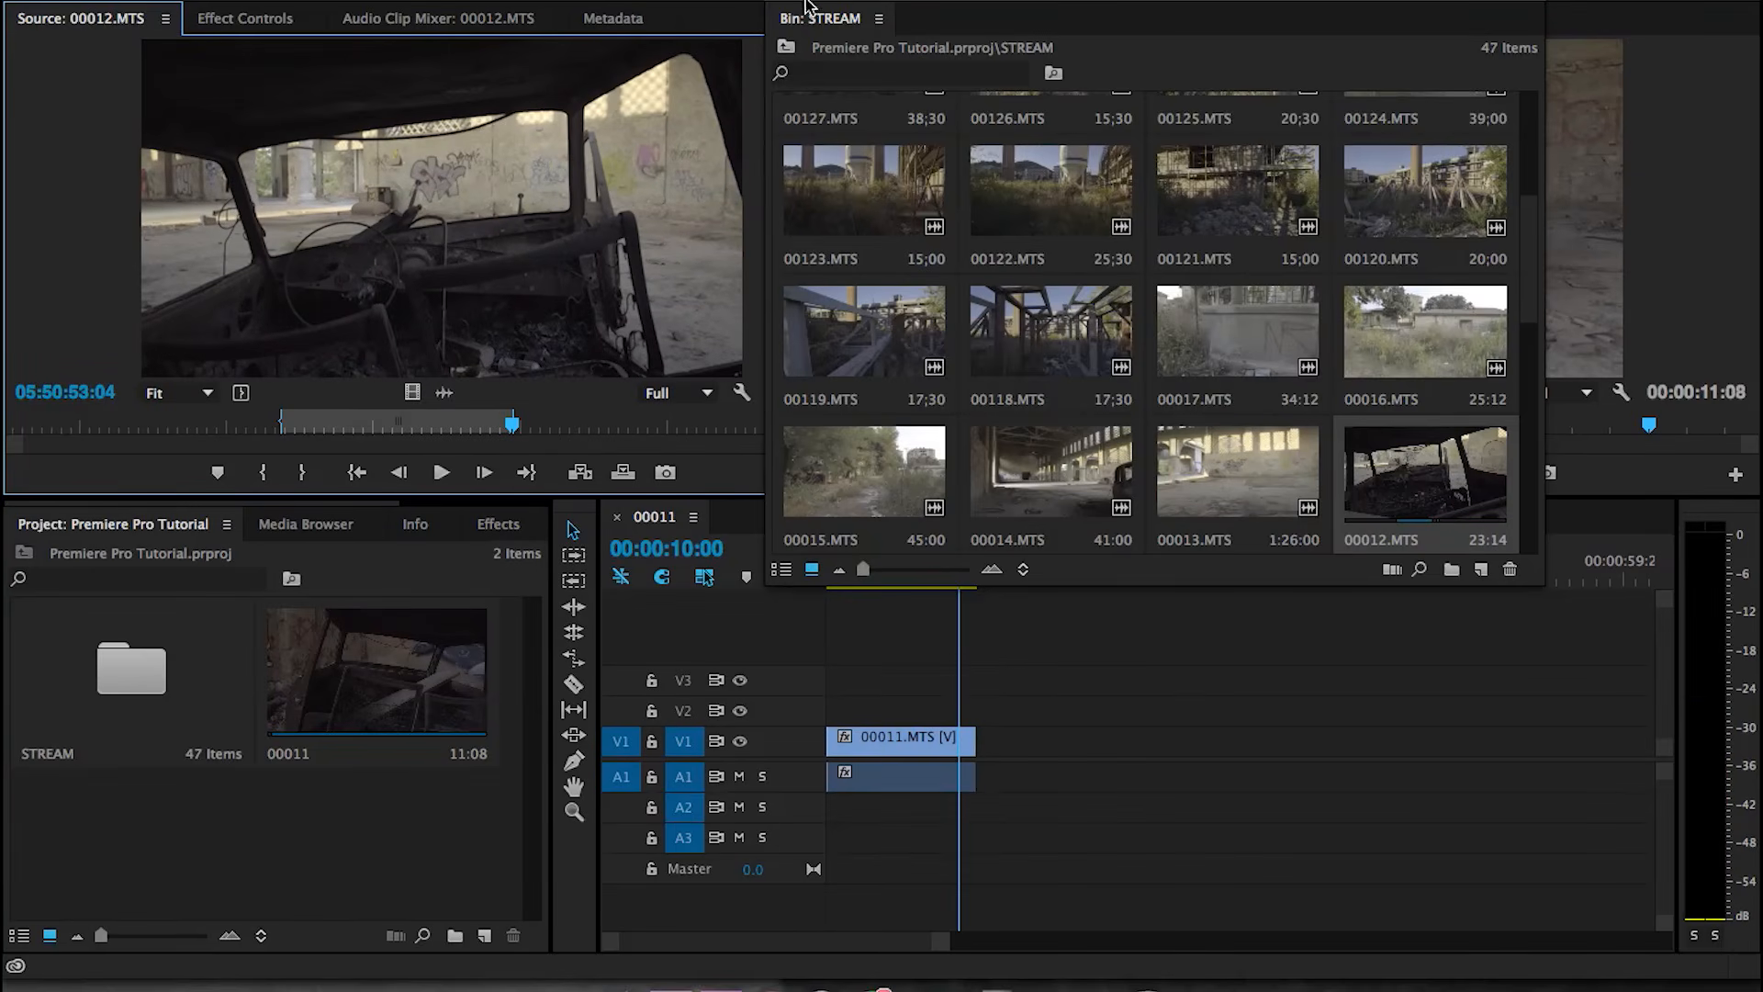
- Place only the video of the marked 00012.MTS section on V1 directly after 00011.MTS, and play back the sequence
{"action": "left_click", "coordinate": [580, 136]}
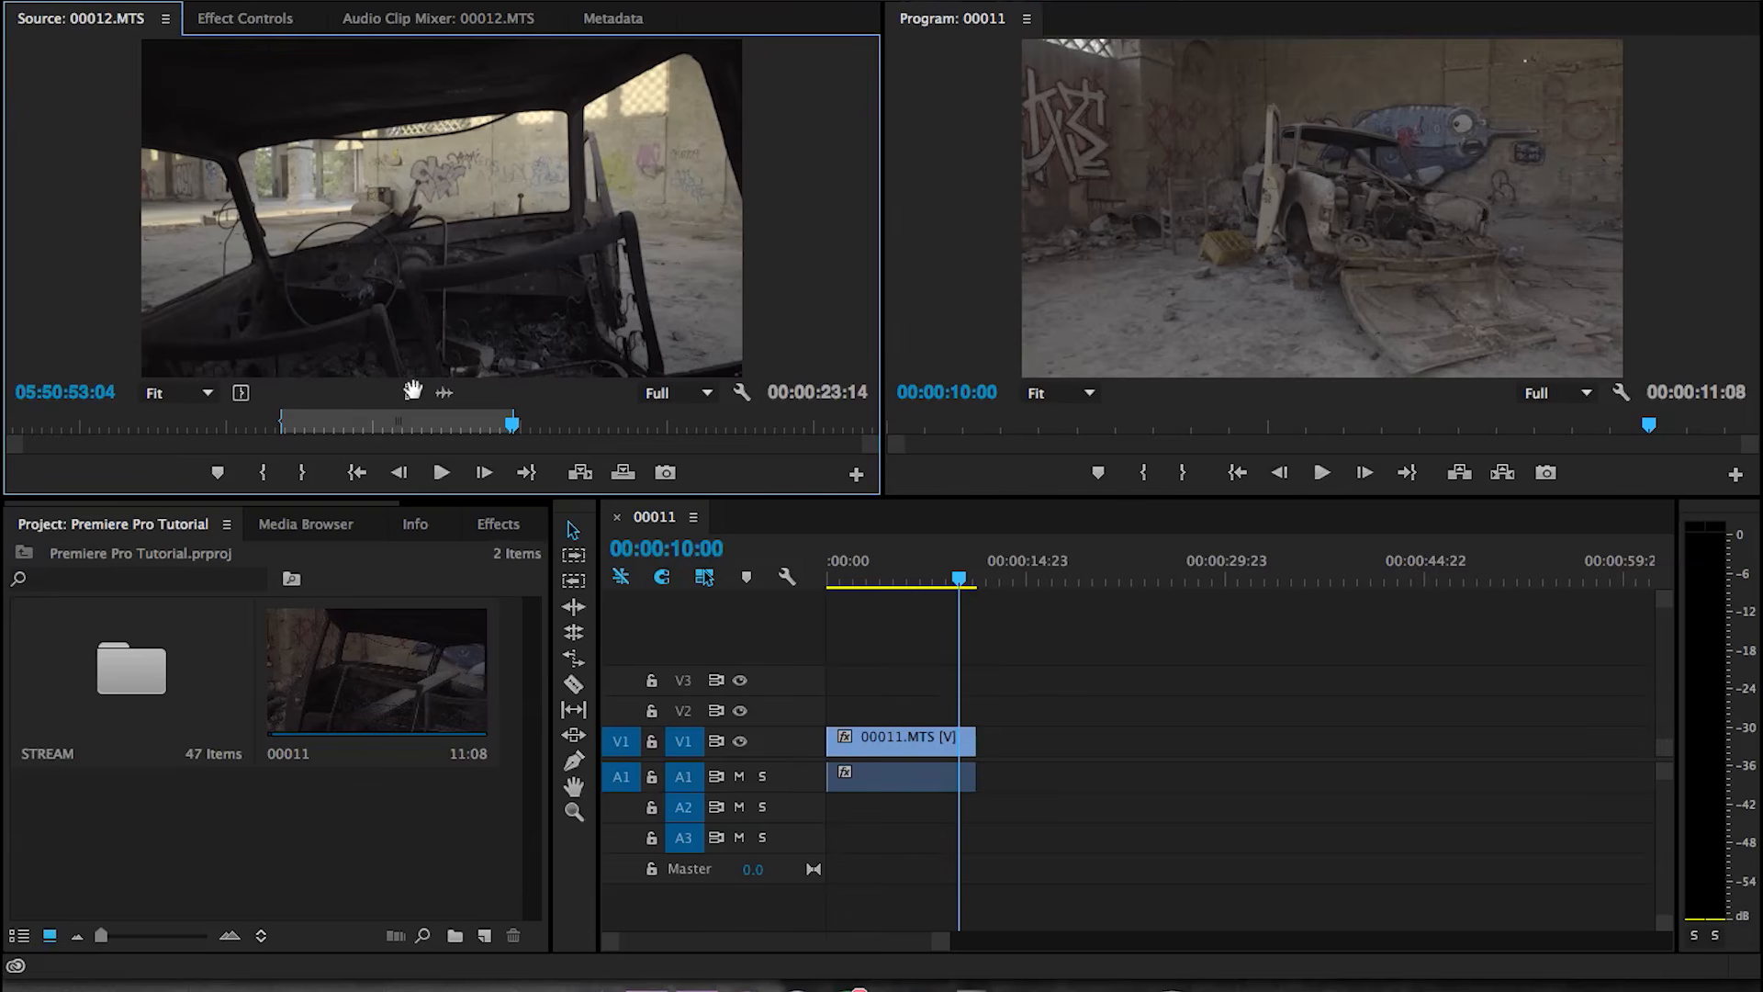
{"action": "left_click_drag", "start_coordinate": [549, 360], "coordinate": [985, 737]}
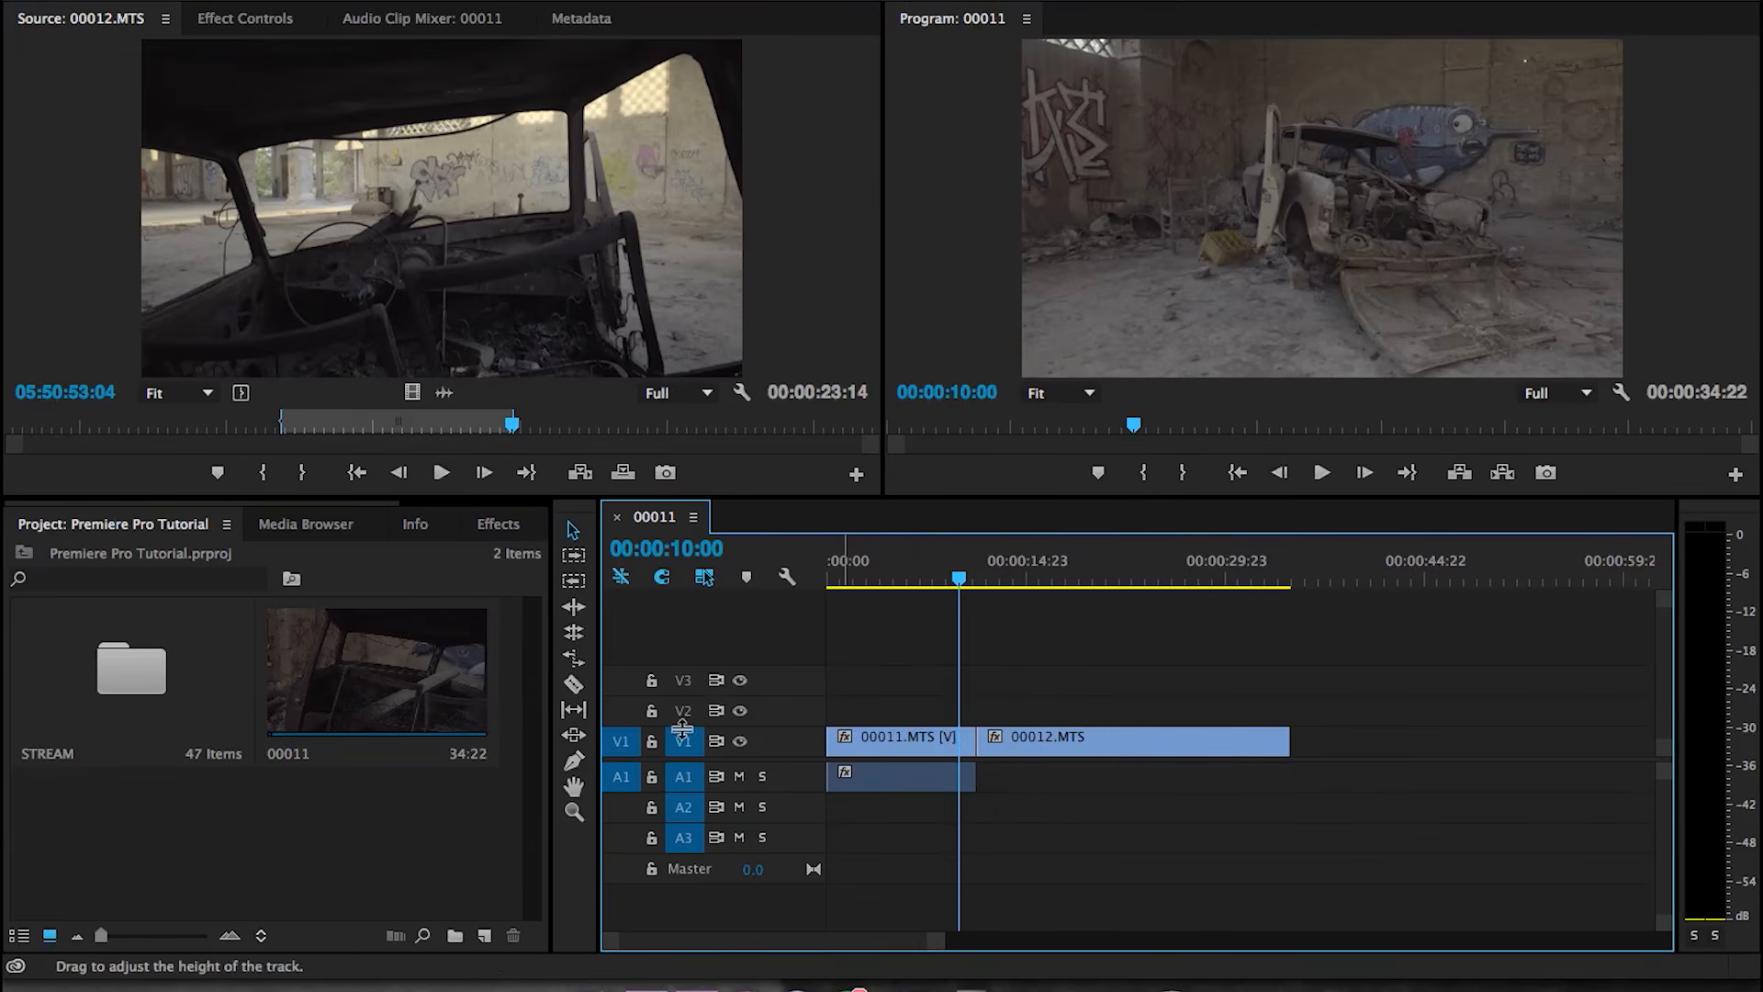
{"action": "left_click_drag", "start_coordinate": [925, 580], "coordinate": [917, 578]}
{"action": "key", "text": "space"}
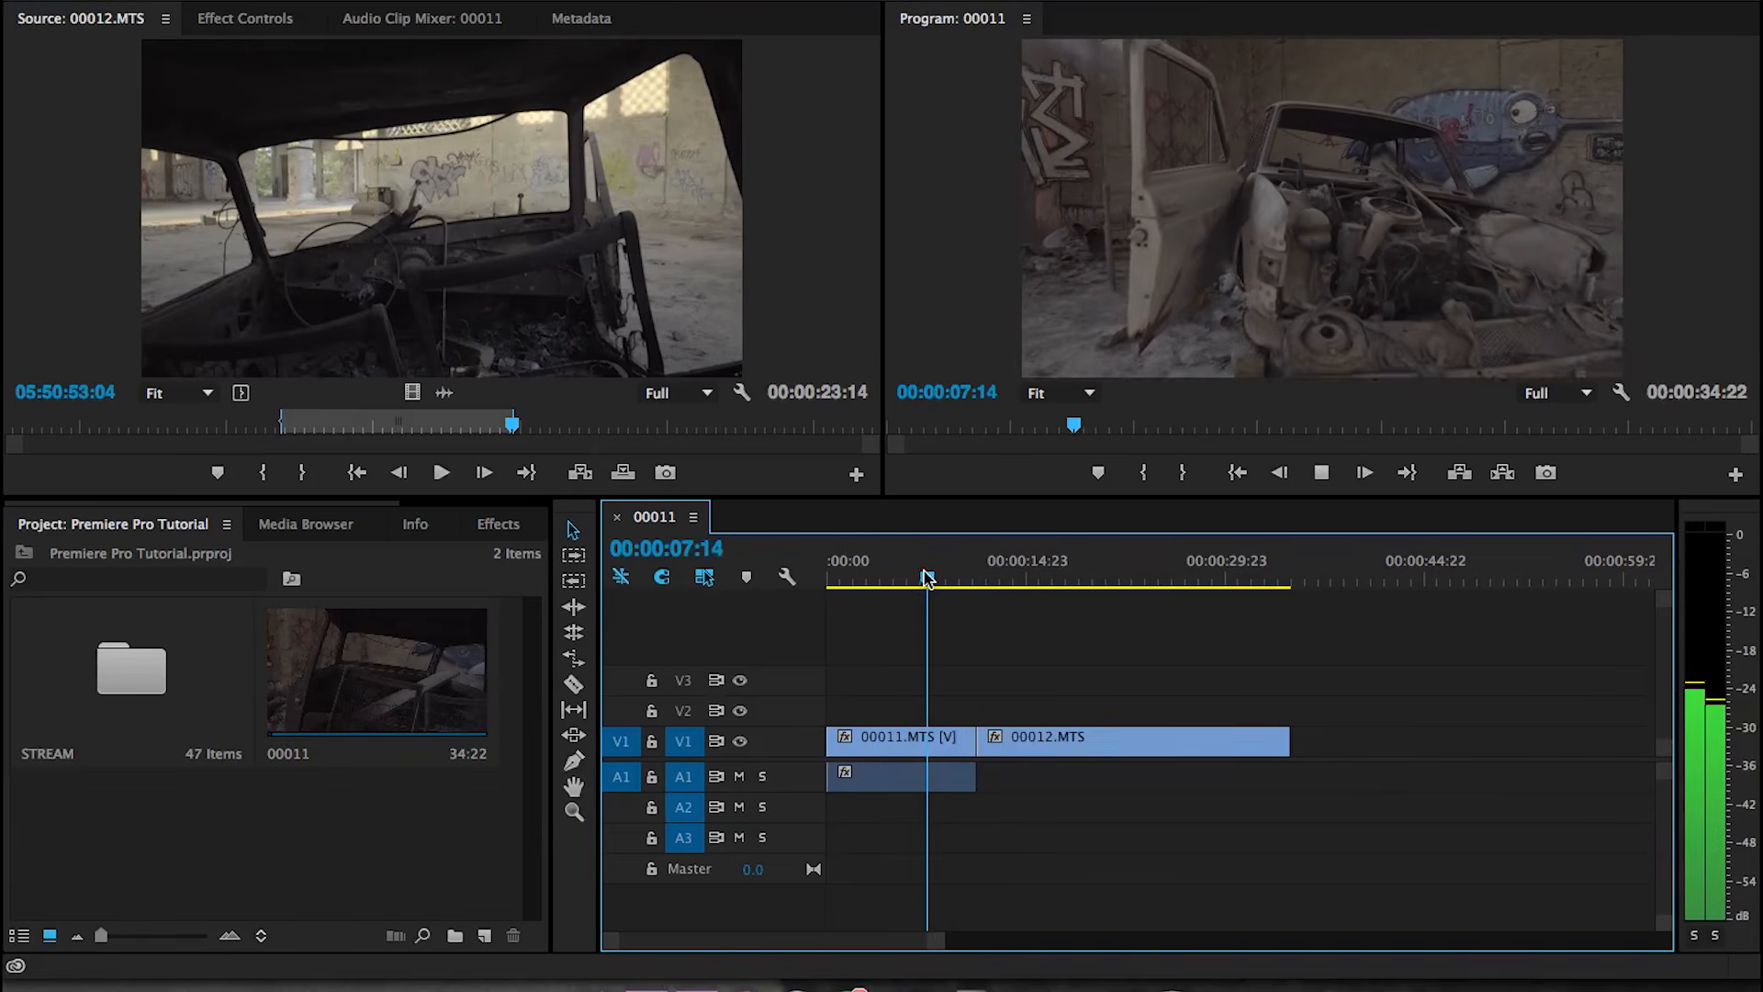
- Try trimming the end of 00012.MTS on the timeline back to 00:00:19:18, play it back, and undo the trim
{"action": "mouse_move", "coordinate": [1084, 579]}
{"action": "left_mouse_down"}
{"action": "mouse_move", "coordinate": [1269, 577]}
{"action": "mouse_move", "coordinate": [1090, 603]}
{"action": "left_mouse_up"}
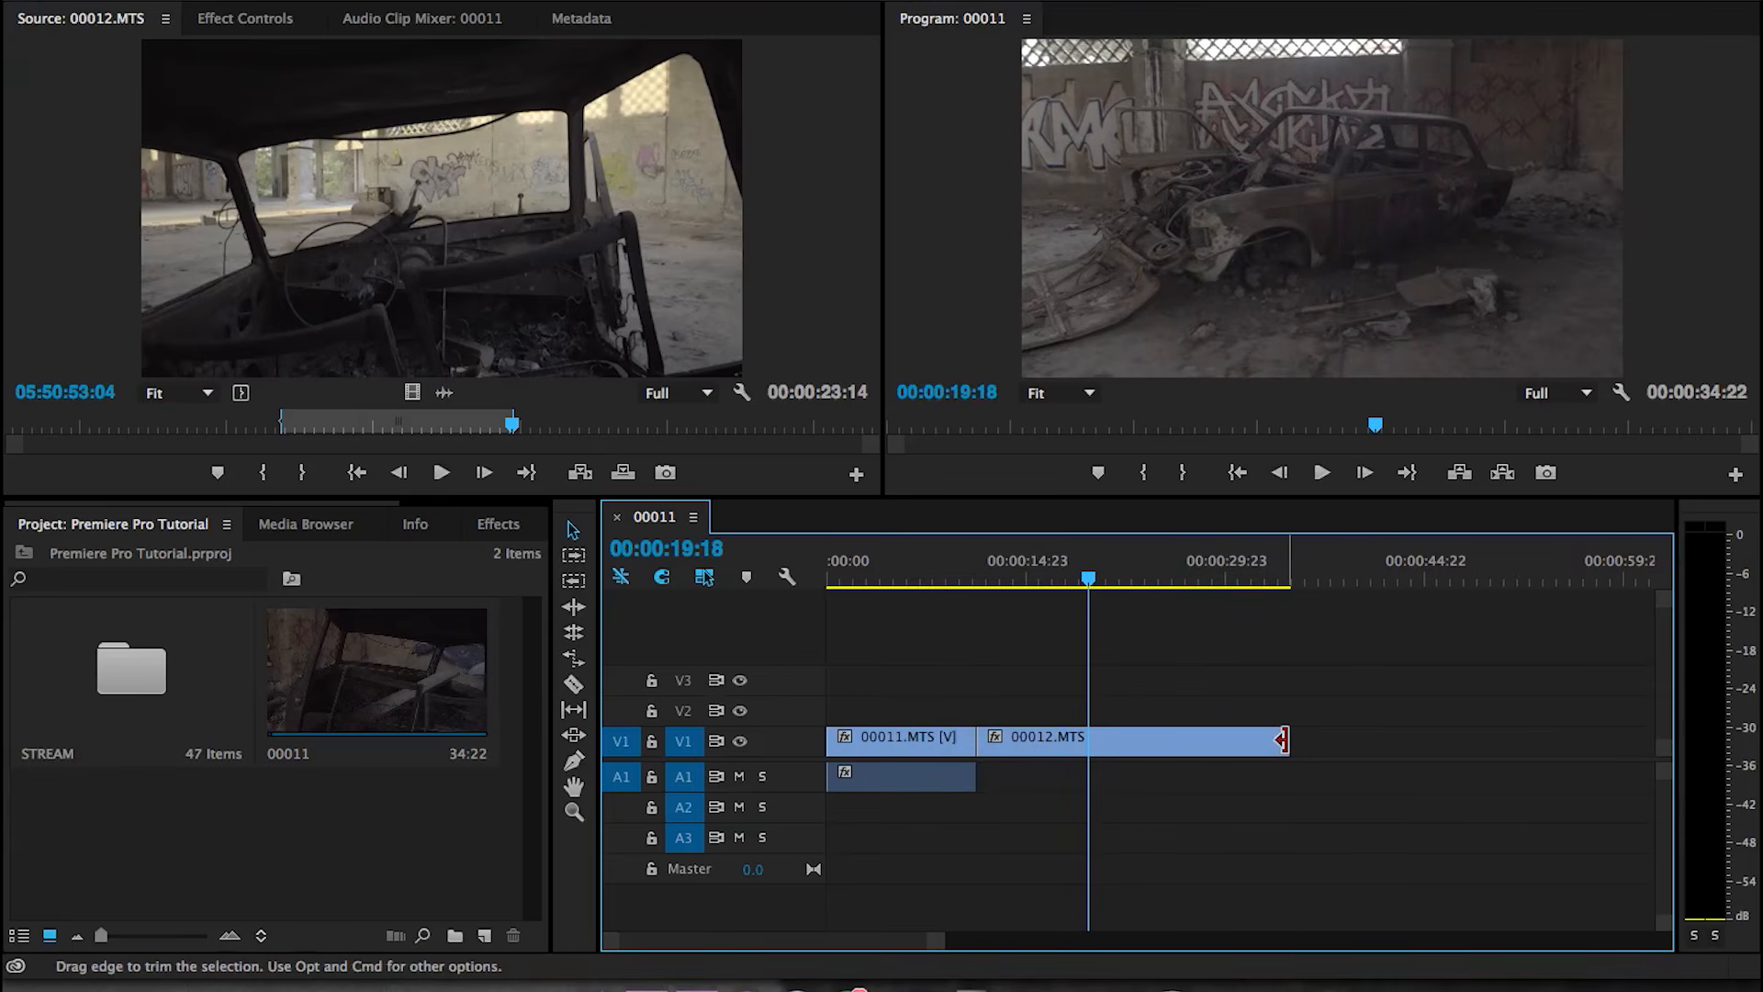
{"action": "left_click_drag", "start_coordinate": [1283, 740], "coordinate": [1076, 745]}
{"action": "key", "text": "space"}
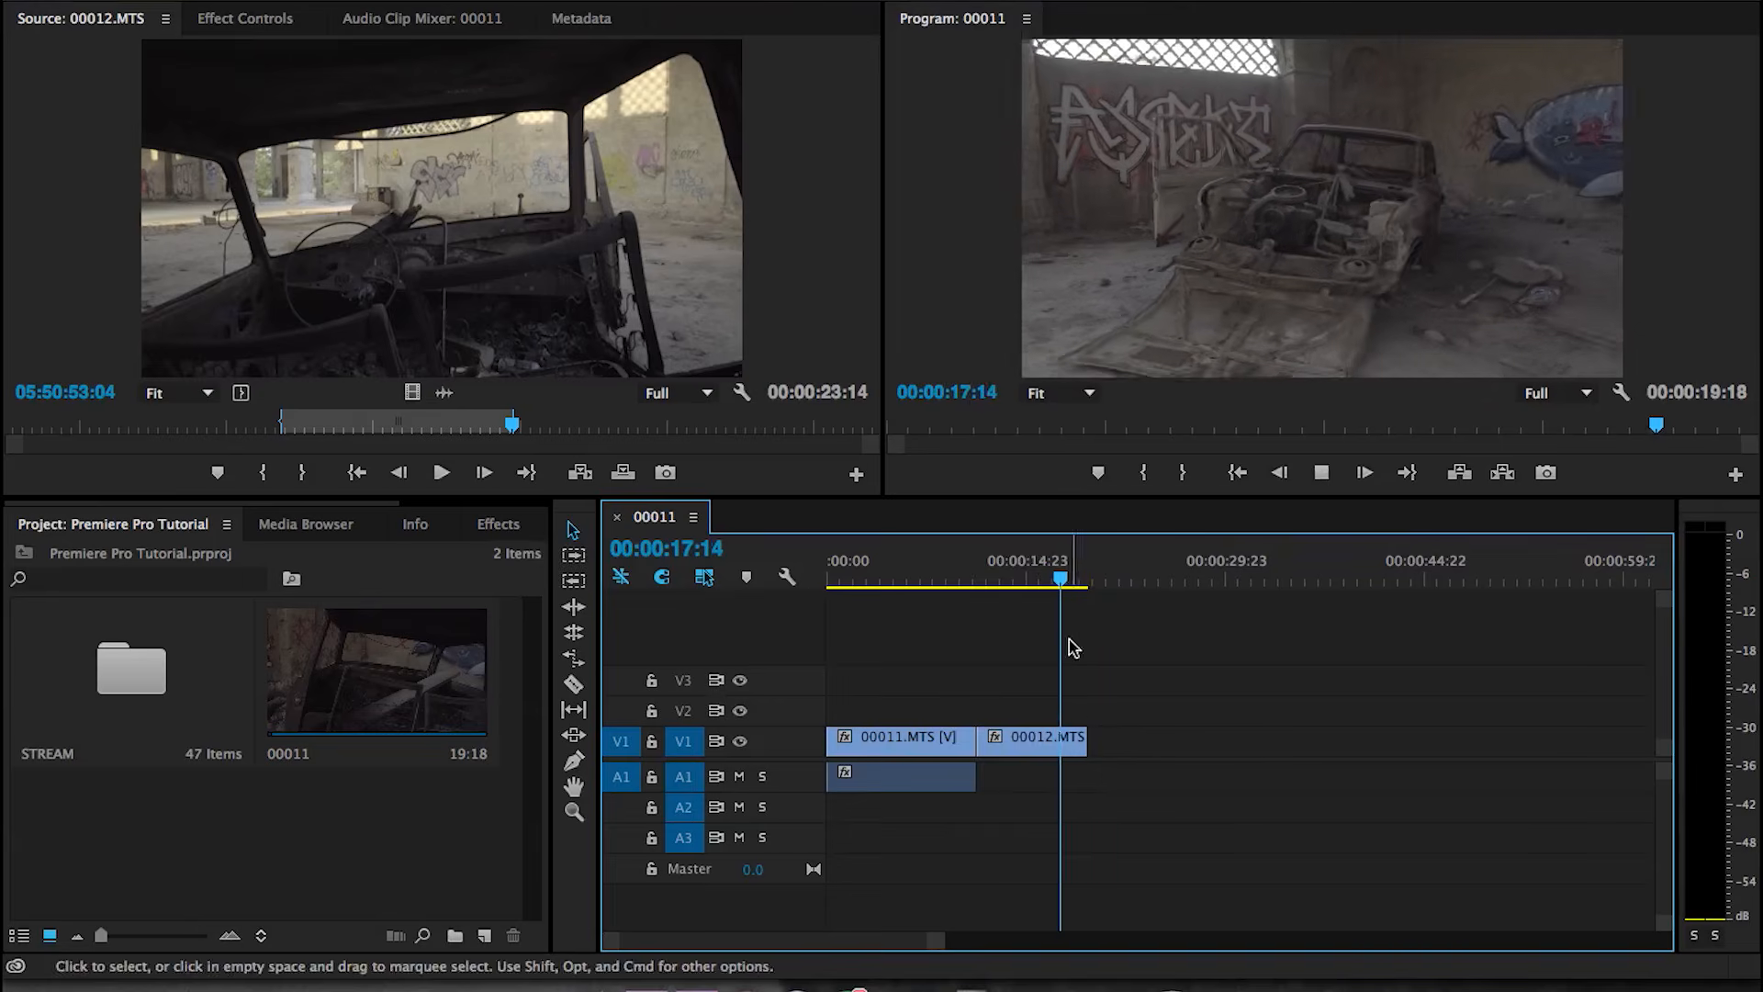
{"action": "key", "text": "ctrl+z"}
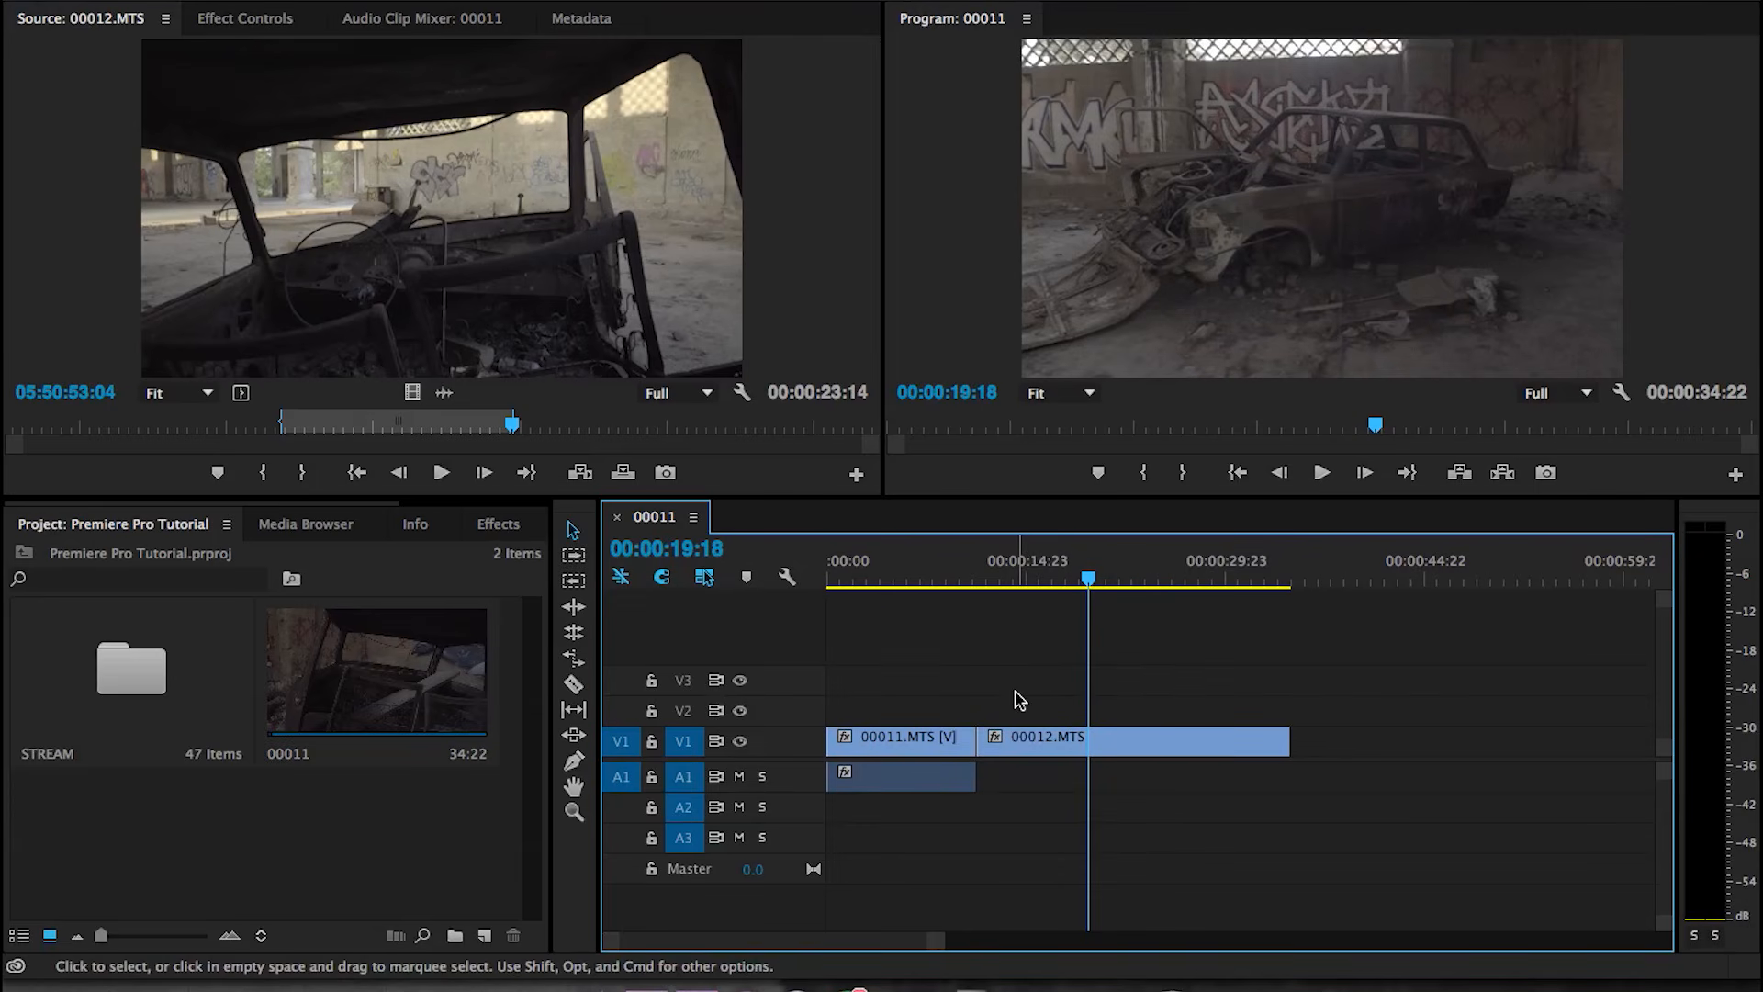
- Split 00012.MTS with the Razor tool at 00:00:19:18 and at two further points, and delete the piece directly after 00:00:19:18
{"action": "key", "text": "c"}
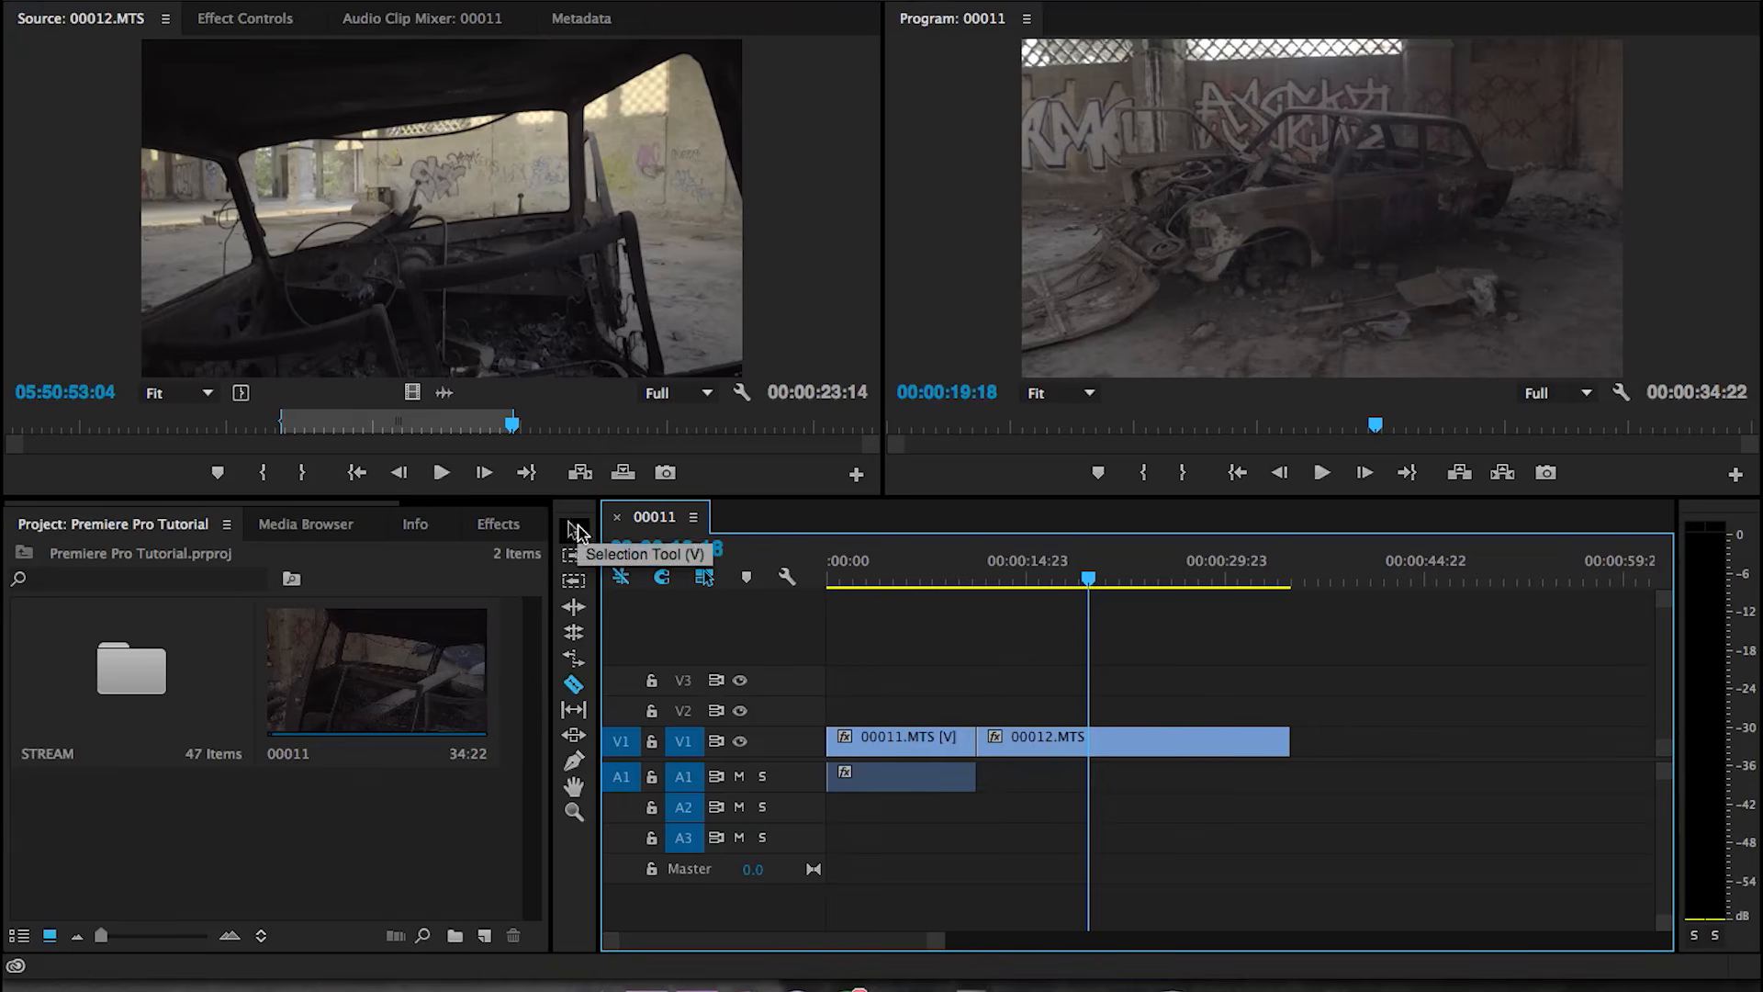
{"action": "left_click", "coordinate": [1095, 739]}
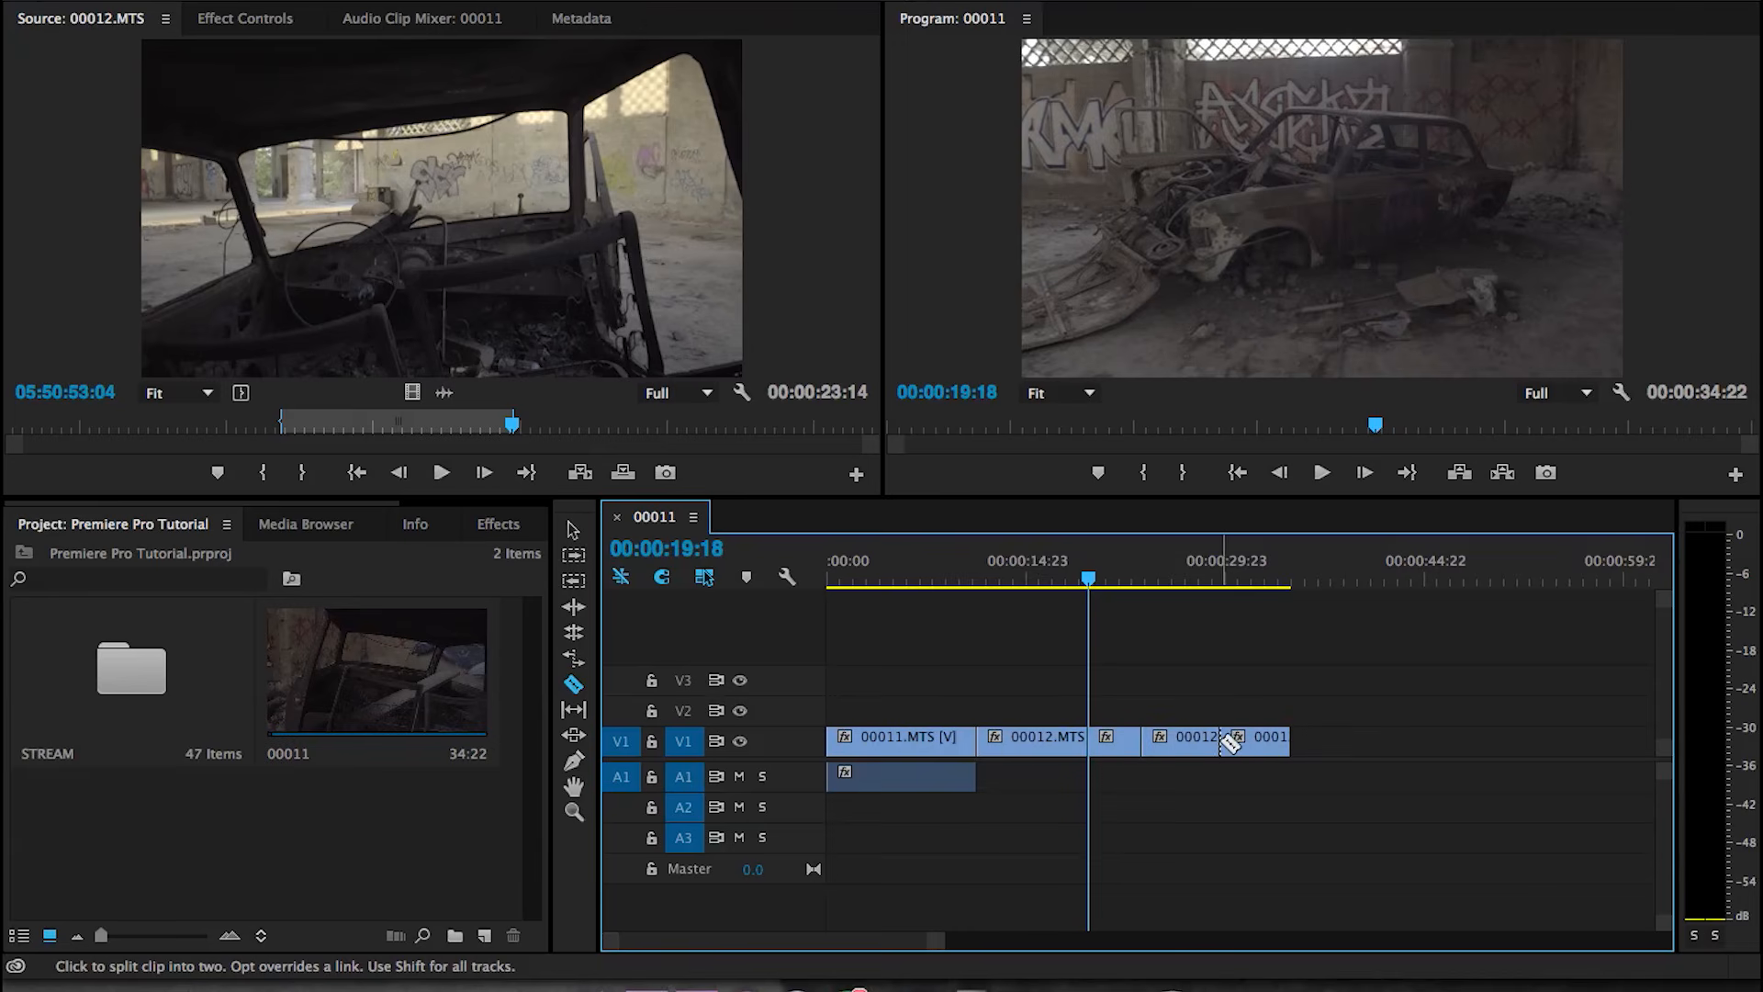
{"action": "key", "text": "v"}
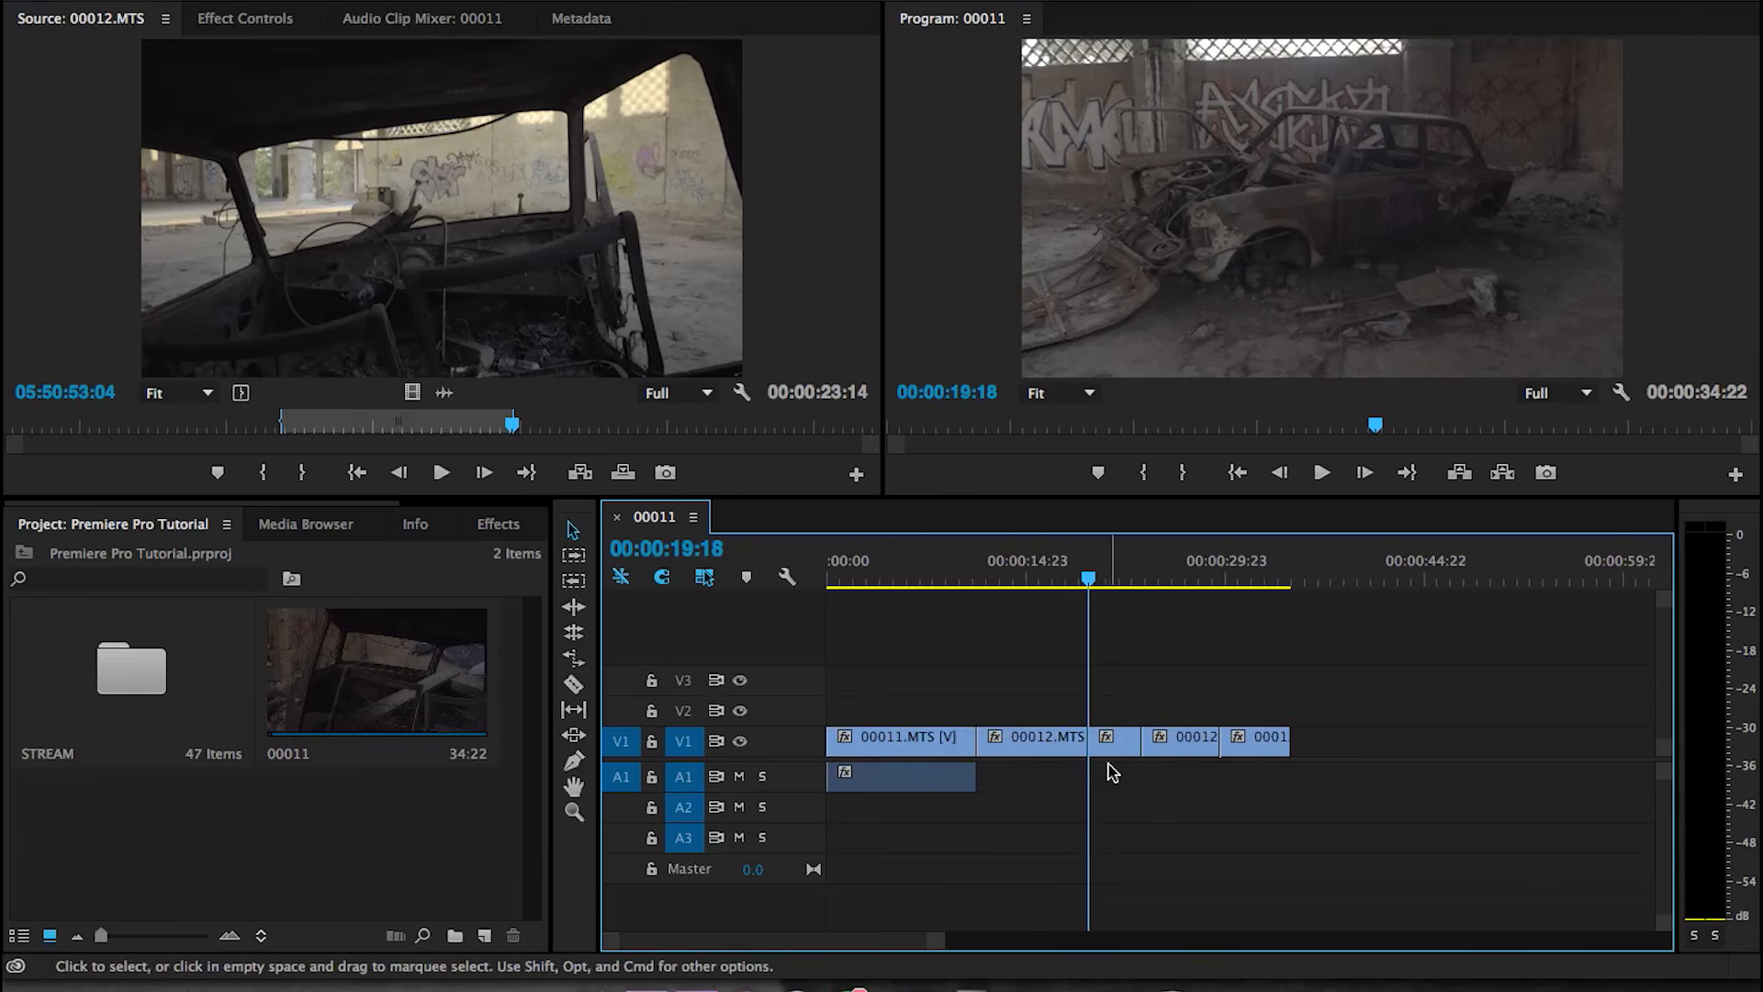
{"action": "key", "text": "Delete"}
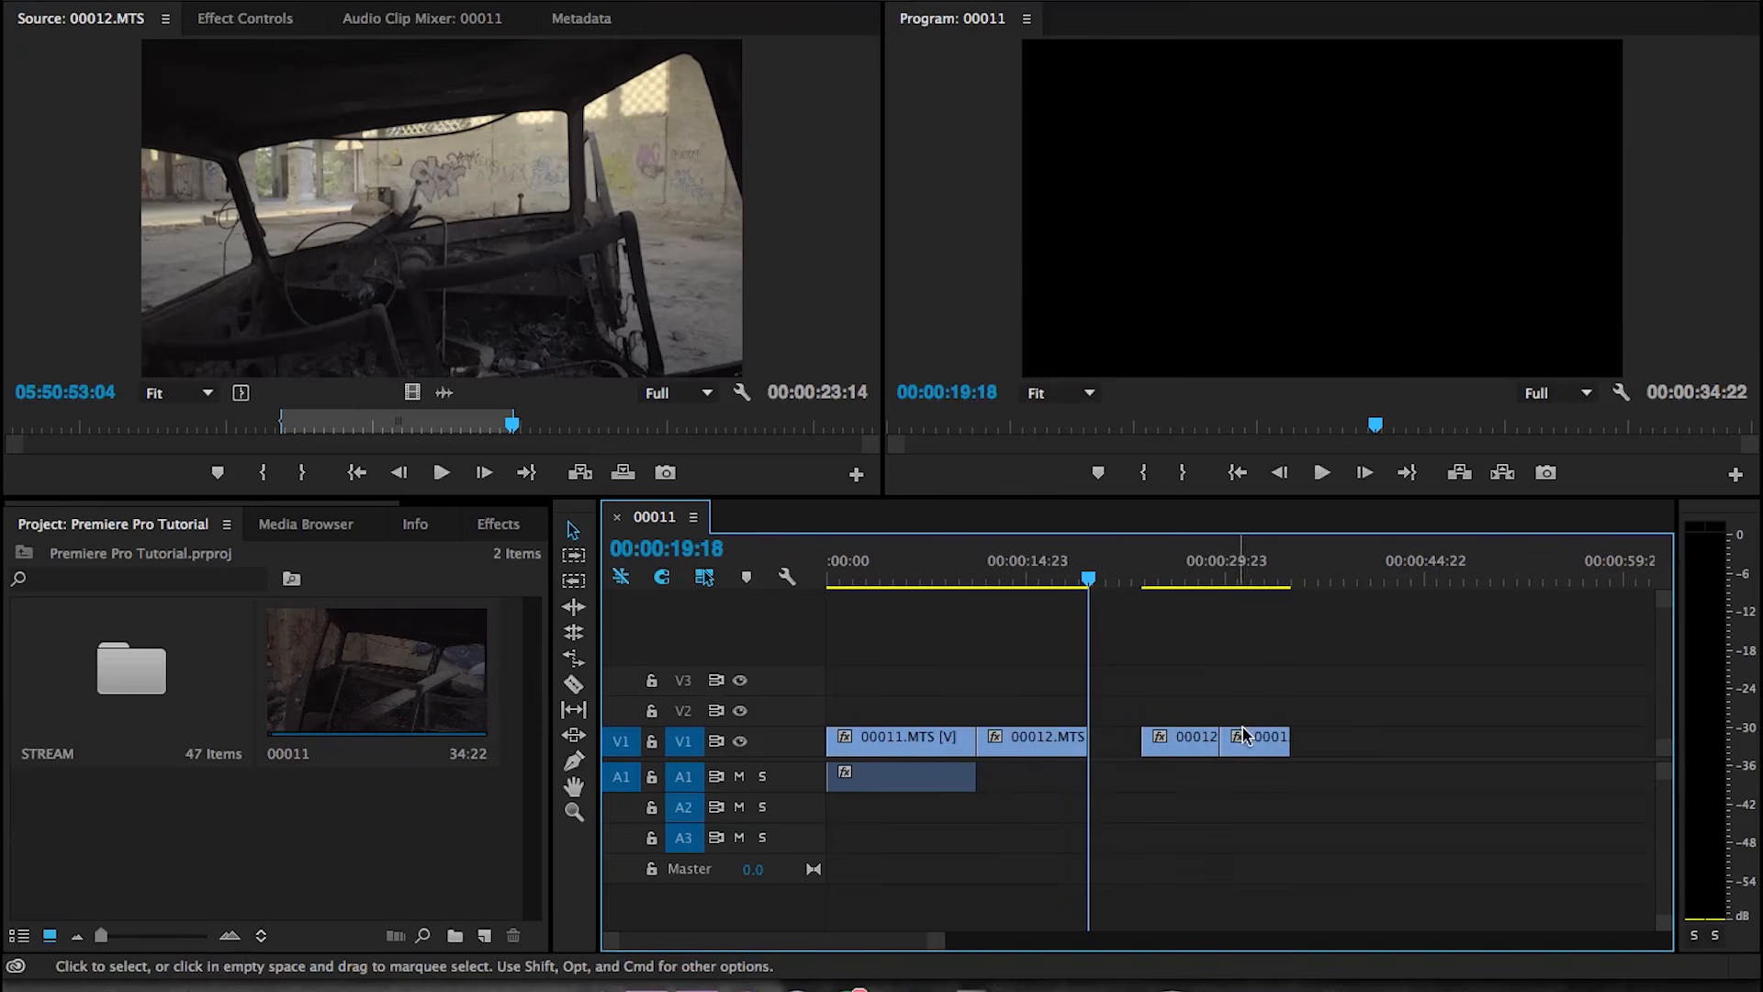
- Move the two remaining 00012.MTS pieces earlier on V1 so the sequence ends at 00:00:25:20, and play back the cuts
{"action": "left_click_drag", "start_coordinate": [1214, 746], "coordinate": [1111, 744]}
{"action": "left_click_drag", "start_coordinate": [1248, 742], "coordinate": [1138, 744]}
{"action": "left_click", "coordinate": [1071, 580]}
{"action": "key", "text": "space"}
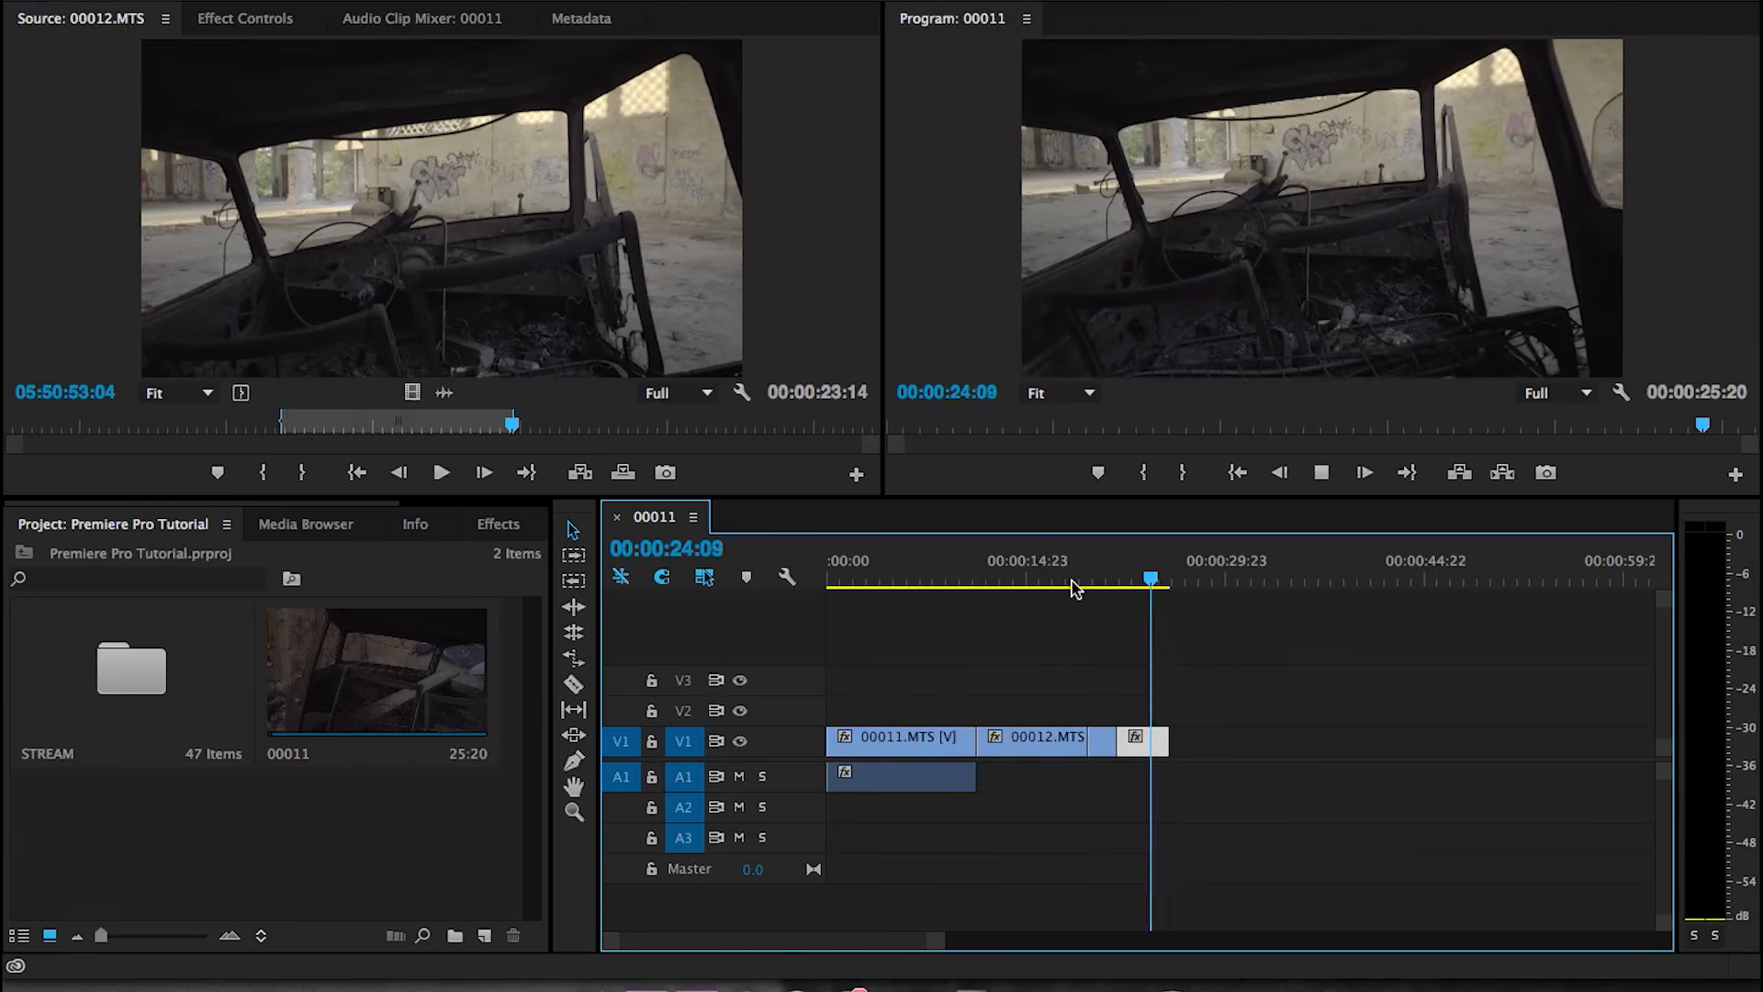
{"action": "key", "text": "space"}
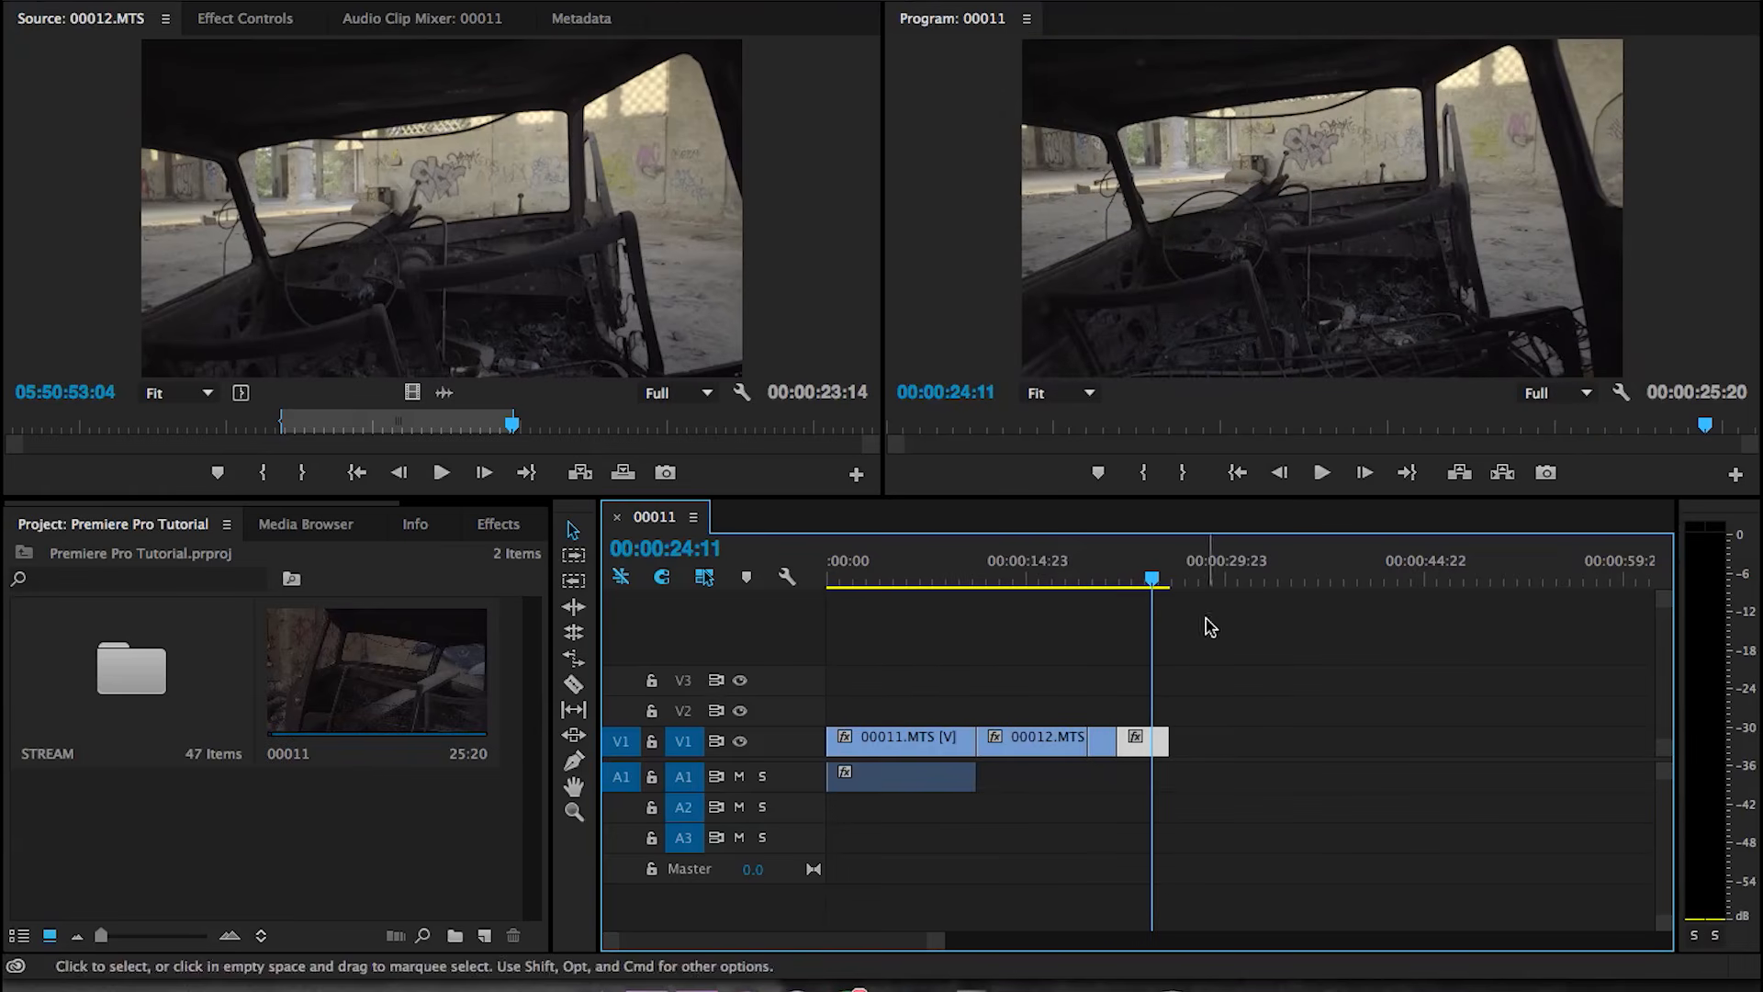
- Switch back and forth between the Razor tool and the Selection tool, ending with the Selection tool
{"action": "left_click", "coordinate": [575, 686]}
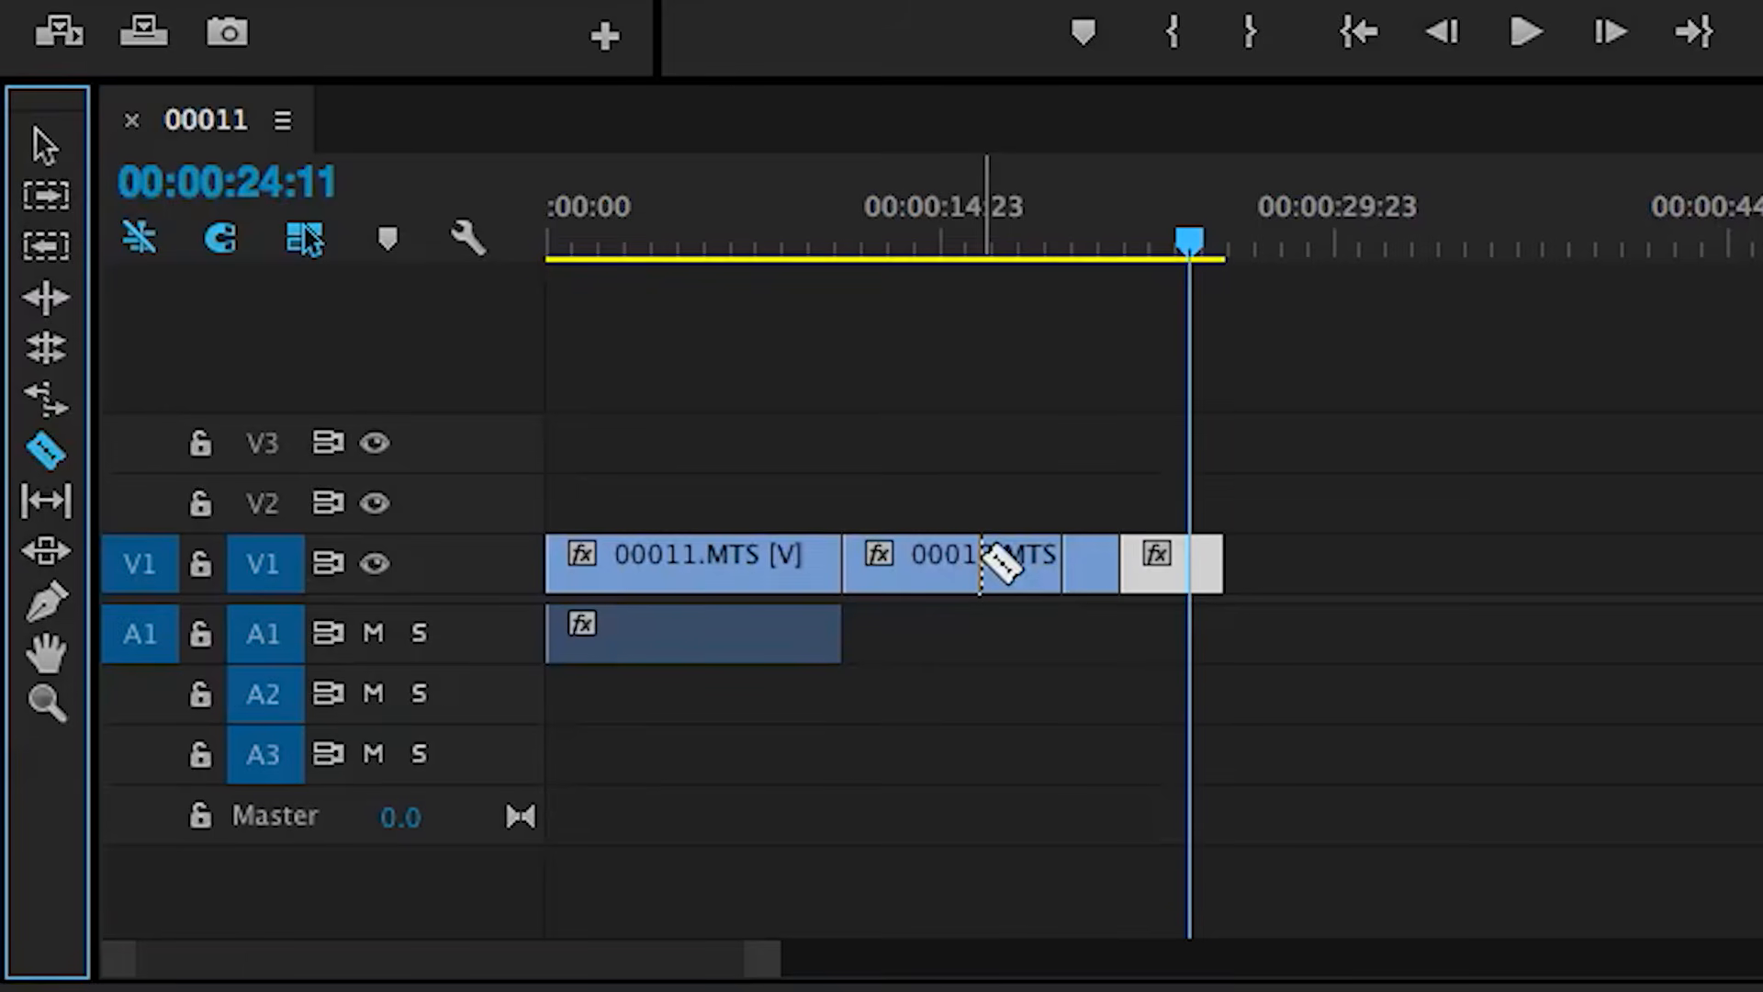
{"action": "key", "text": "v"}
{"action": "key", "text": "c"}
{"action": "key", "text": "v"}
{"action": "key", "text": "c"}
{"action": "key", "text": "v"}
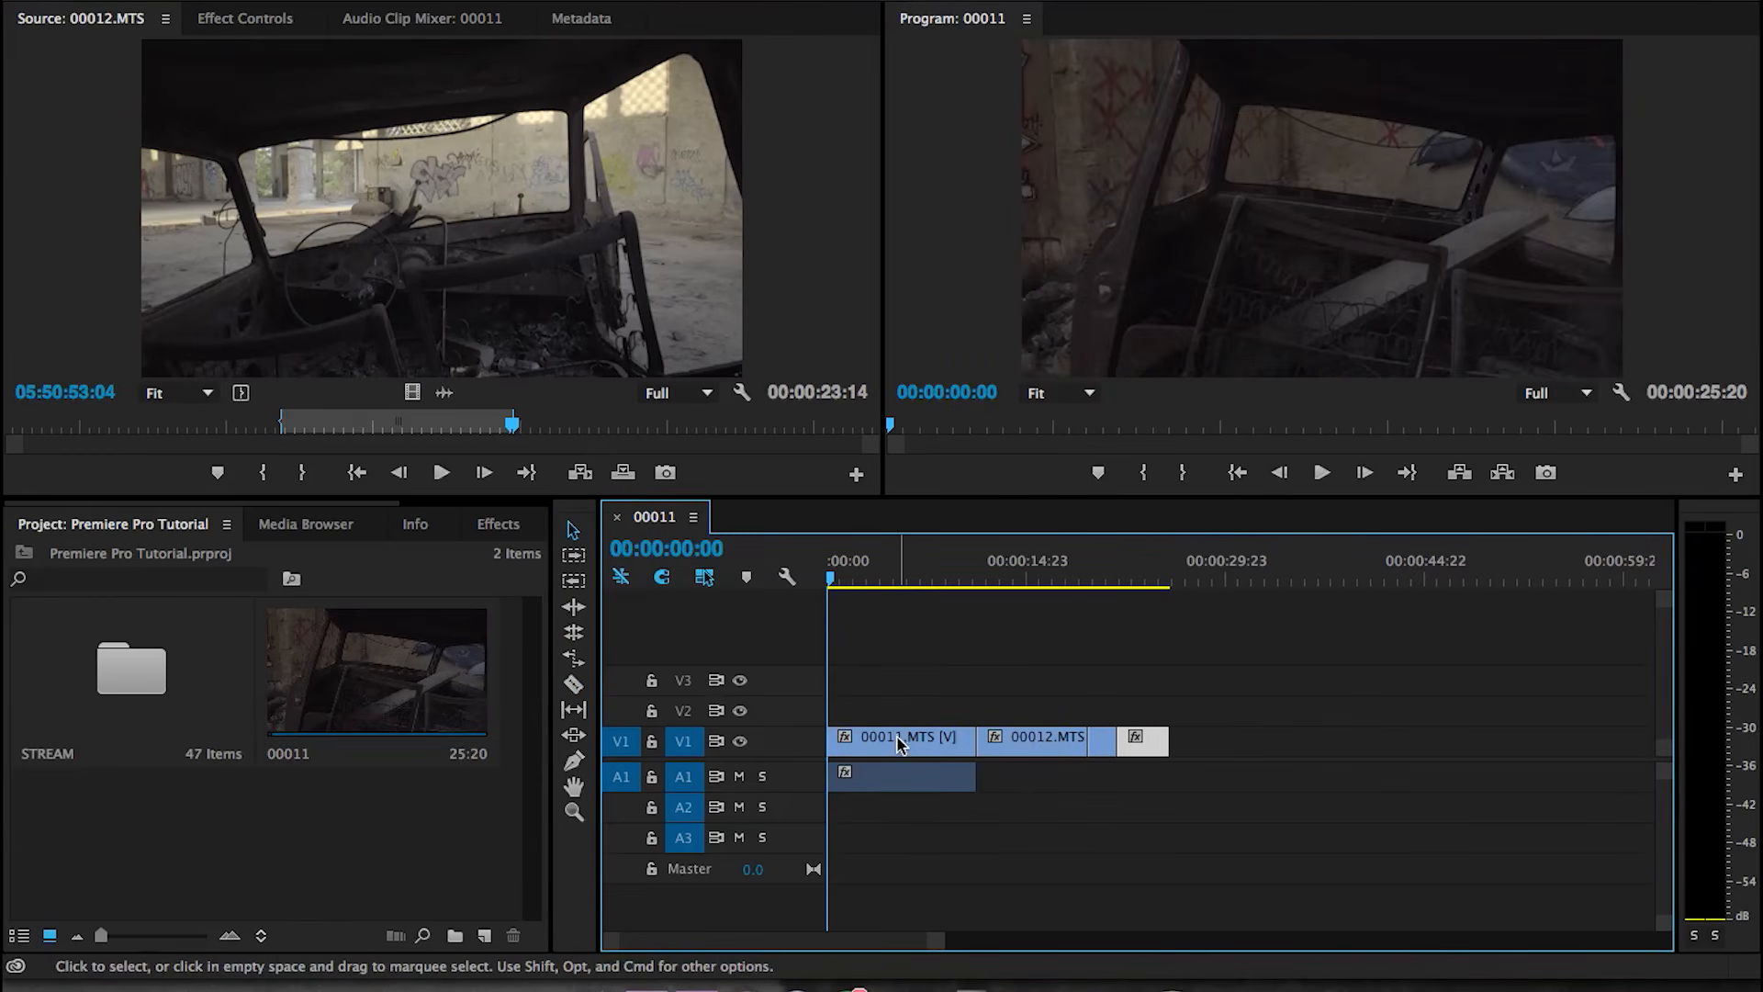
- Apply the default video transition to the start of 00011.MTS at 00:00:00:00, play it back, and select the transition
{"action": "left_click", "coordinate": [896, 737]}
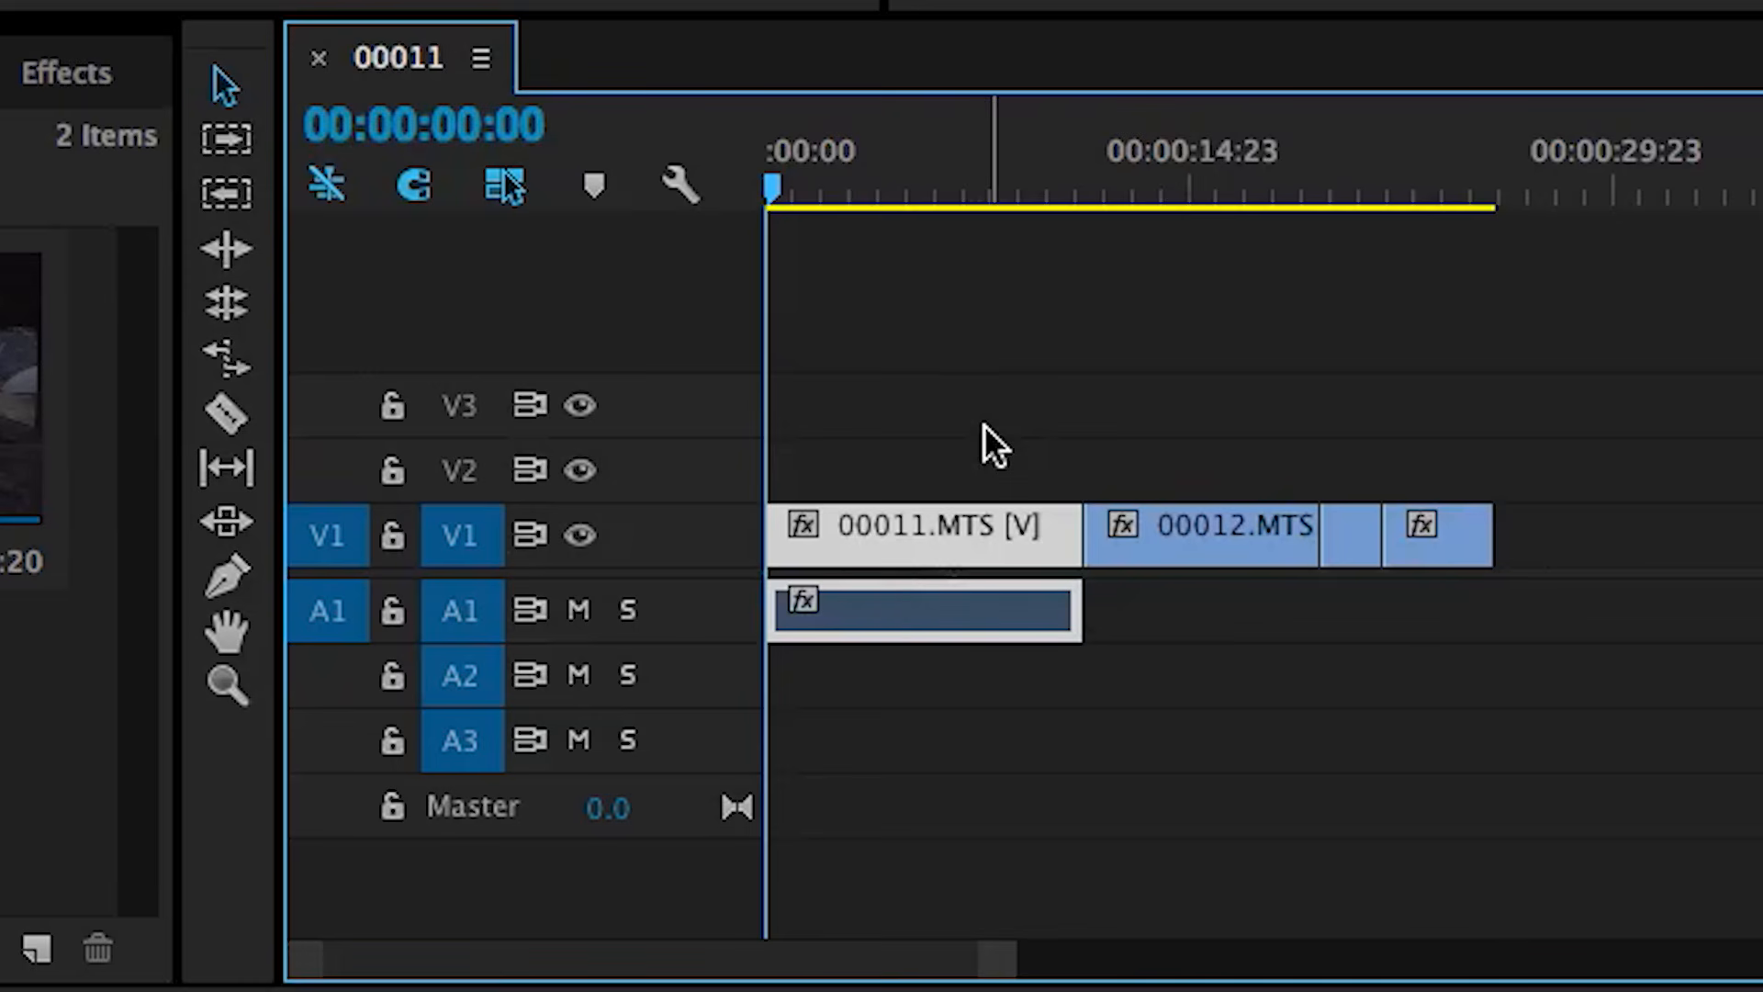
{"action": "key", "text": "super+d"}
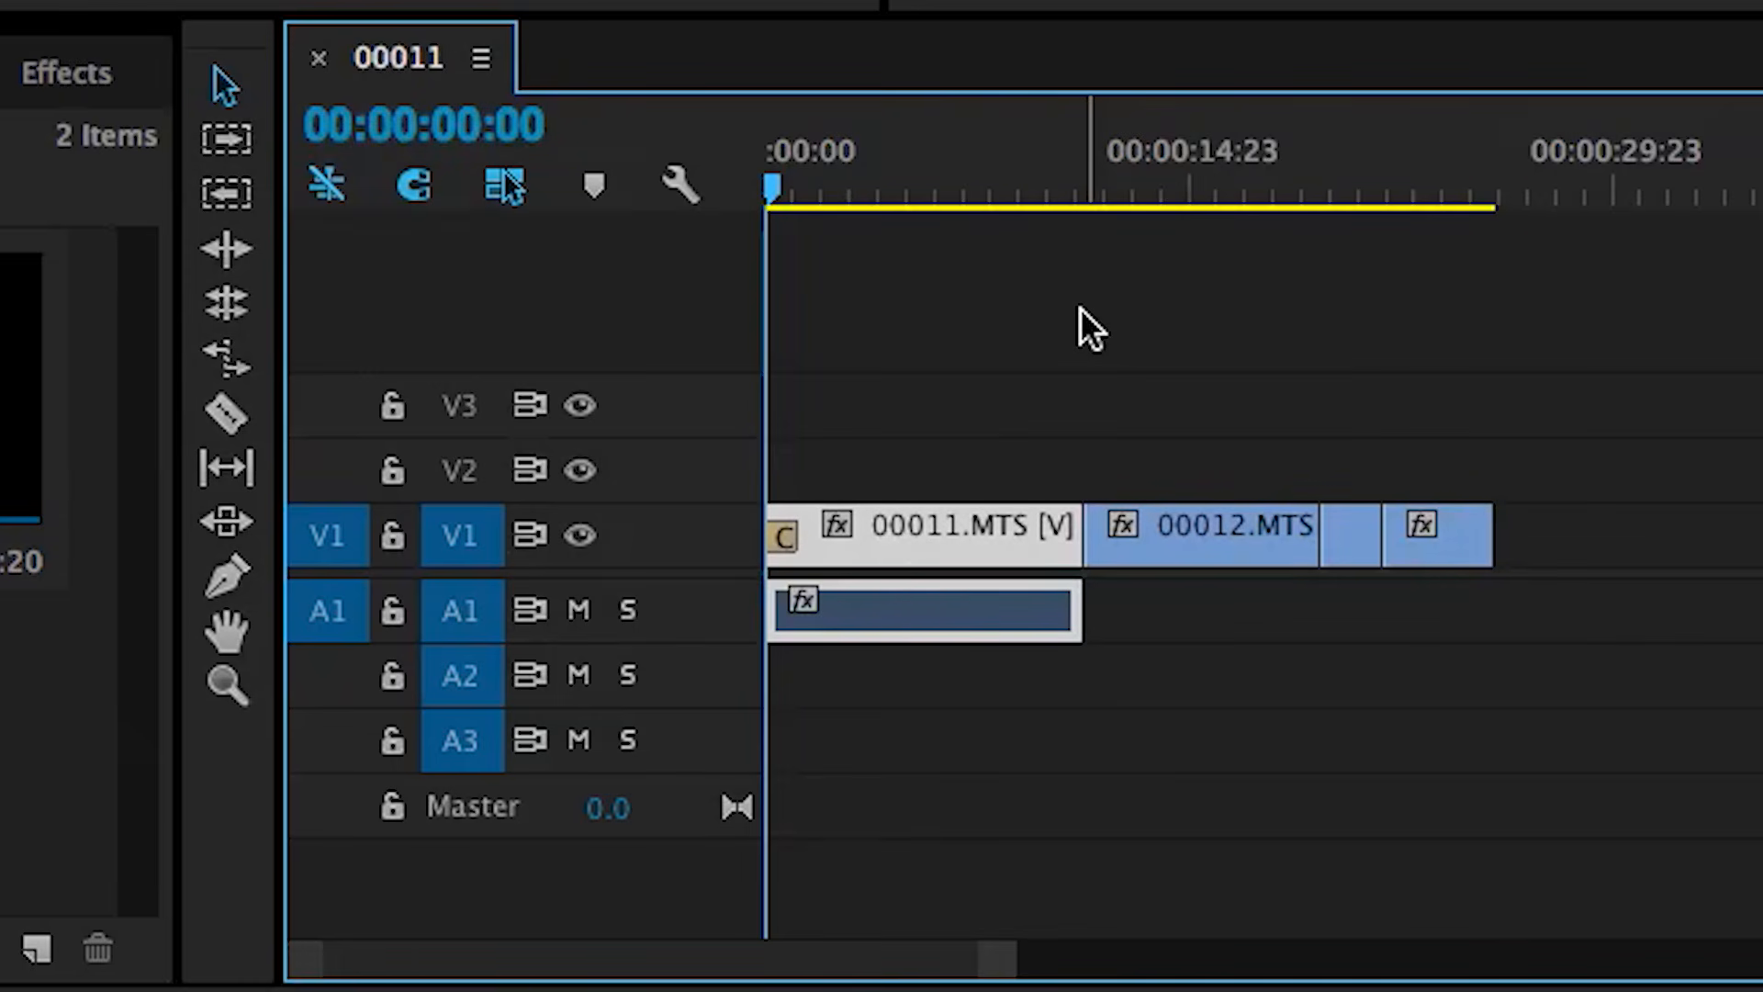
{"action": "key", "text": "space"}
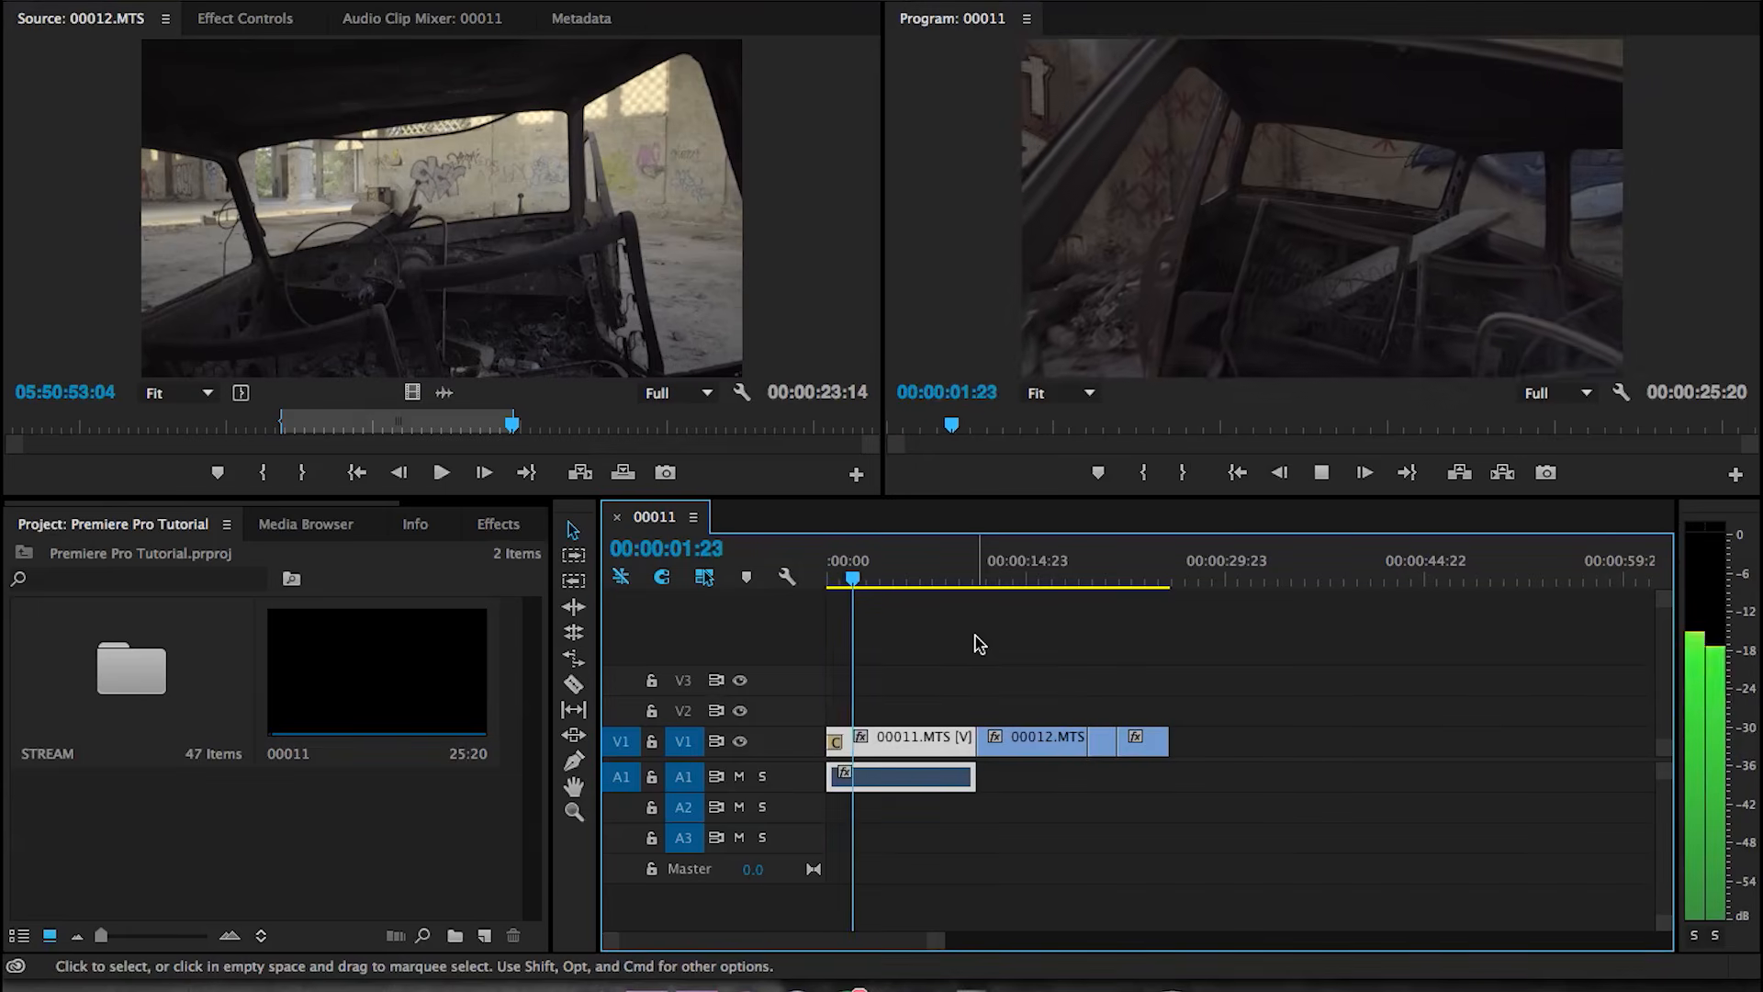
{"action": "key", "text": "space"}
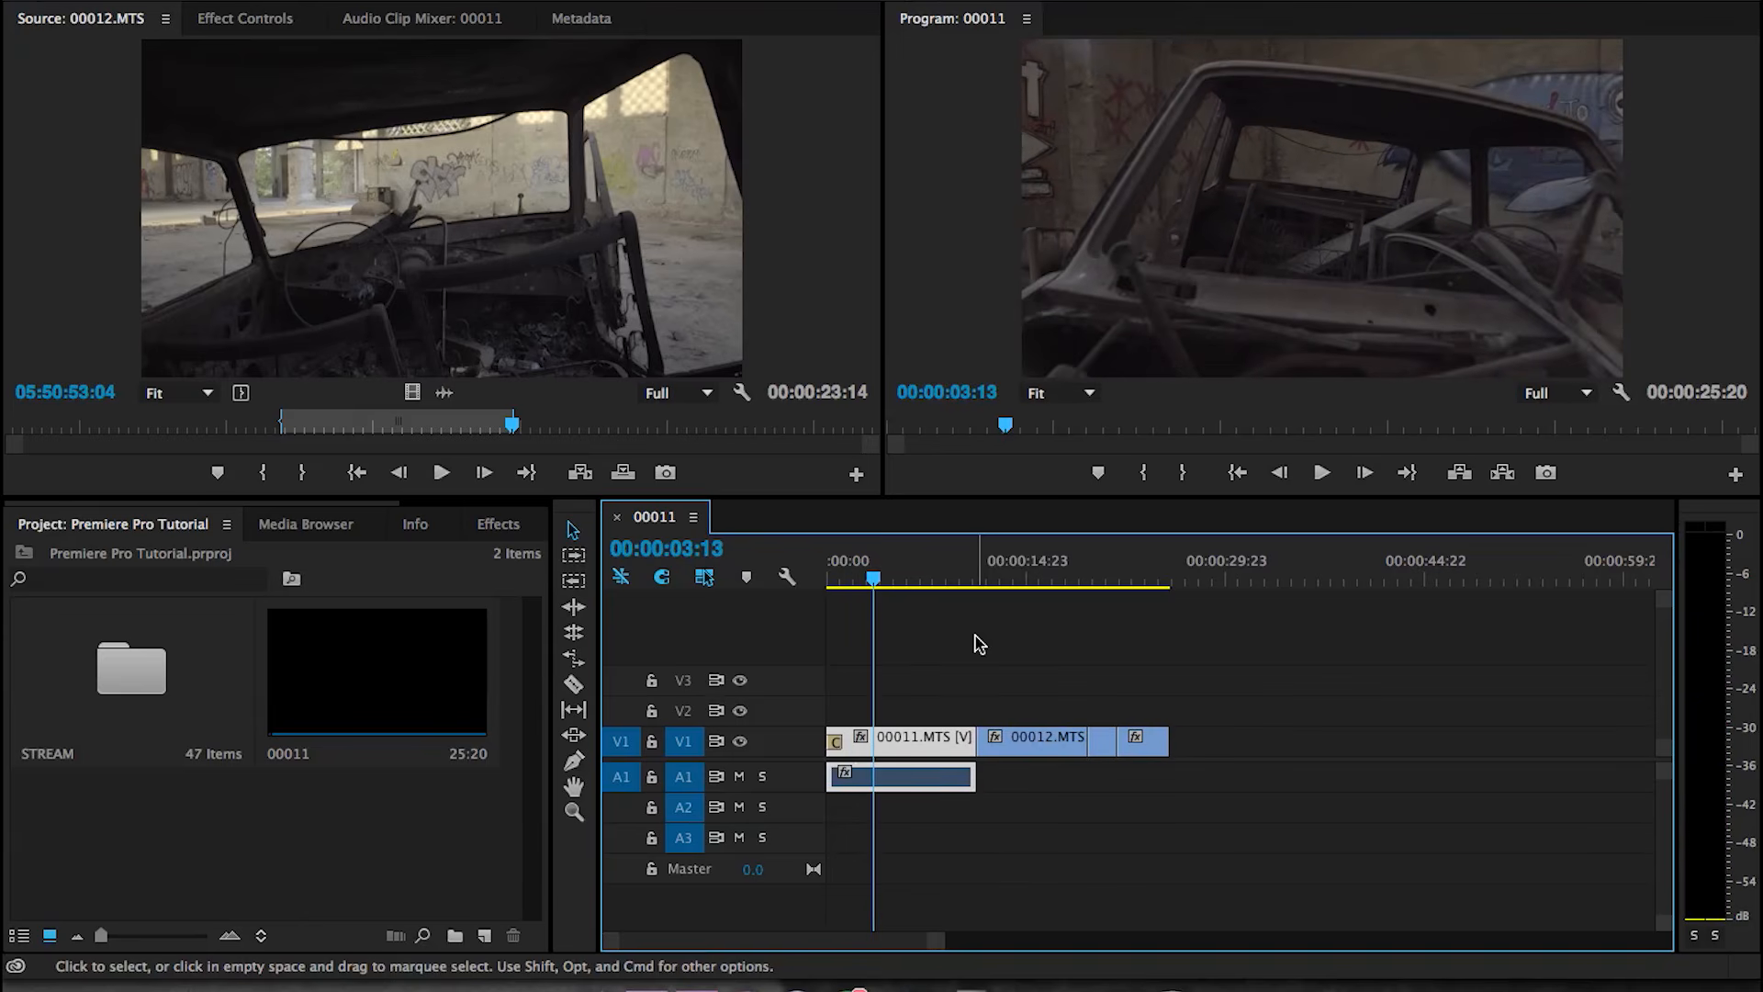
{"action": "left_click", "coordinate": [834, 743]}
- Move the playhead to 00:00:23:19, search the effects library for "cross", clear the search, and look through the Video Effects categories
{"action": "left_click_drag", "start_coordinate": [992, 570], "coordinate": [1147, 586]}
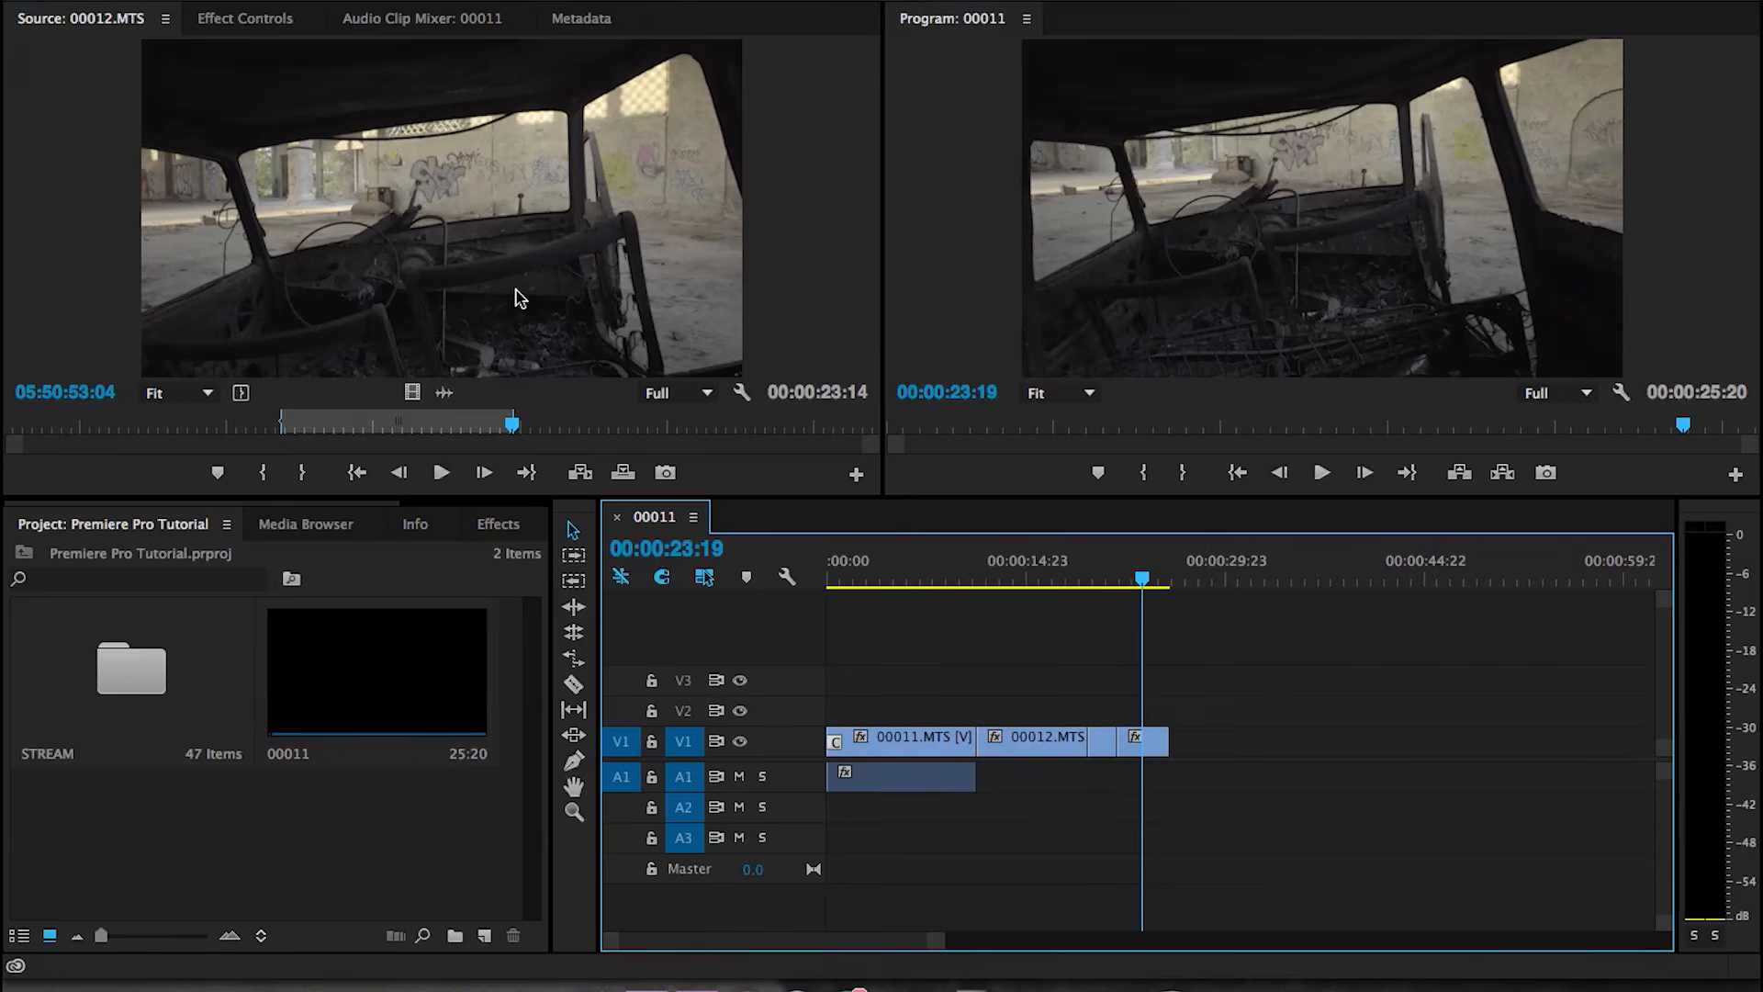
{"action": "left_click", "coordinate": [498, 531]}
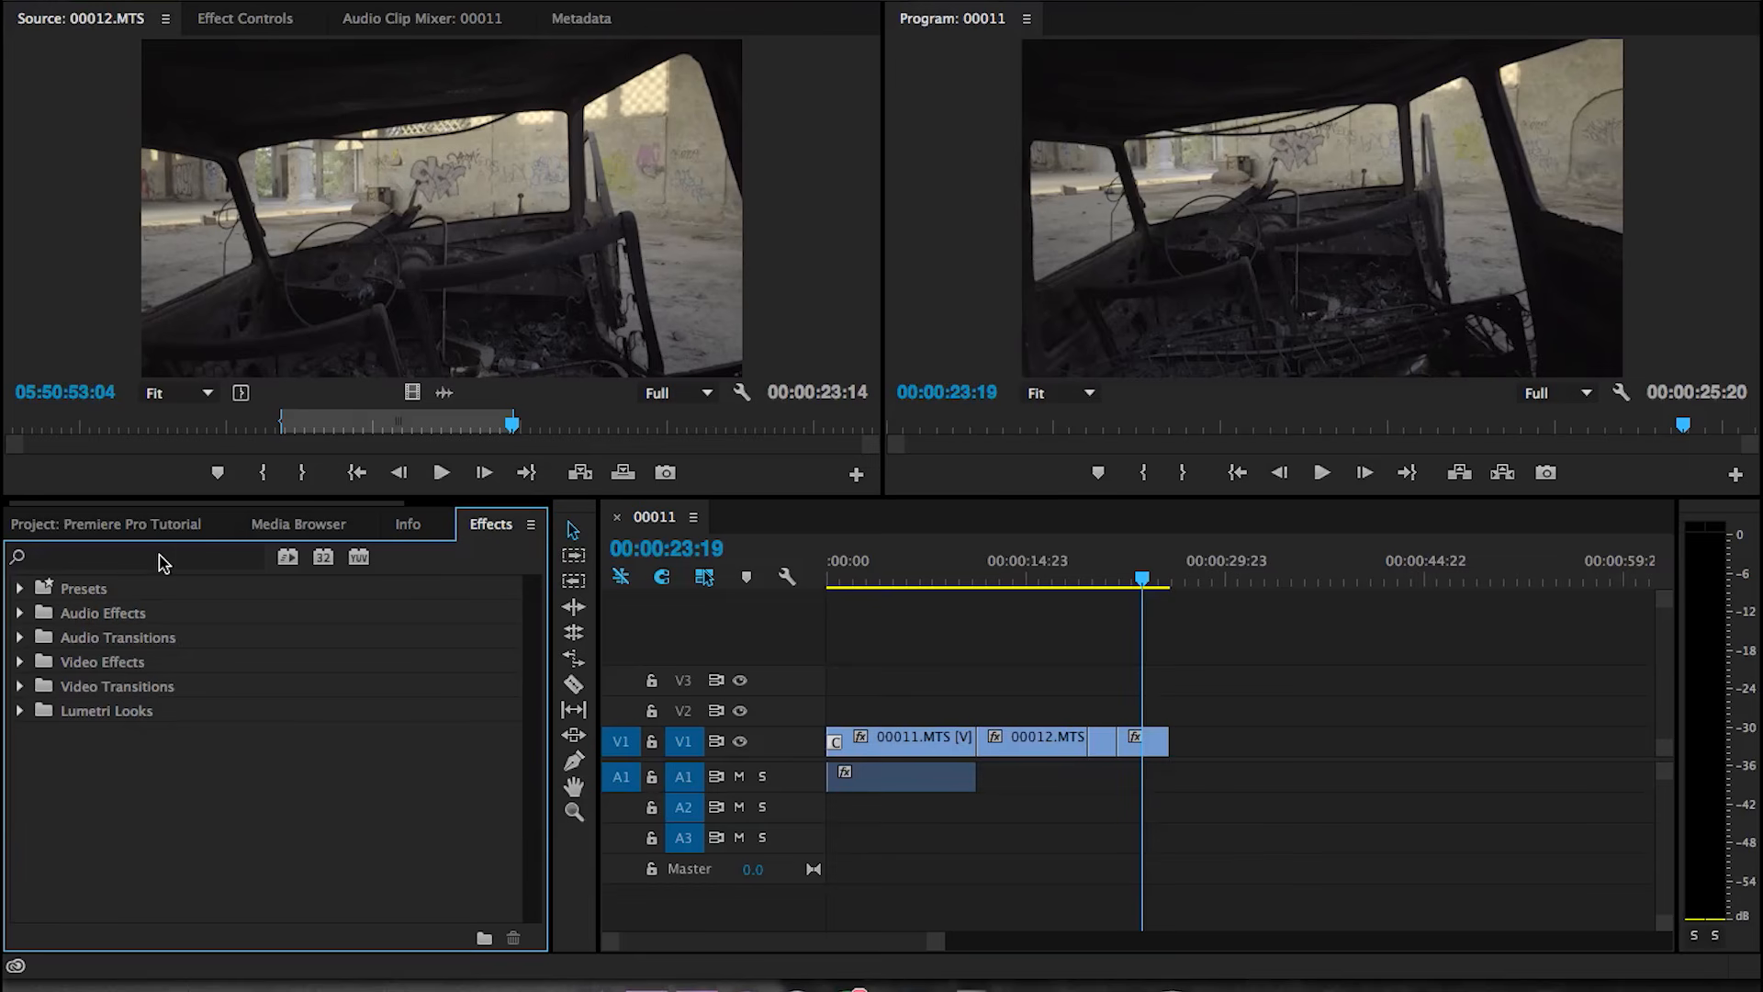
{"action": "left_click", "coordinate": [81, 562]}
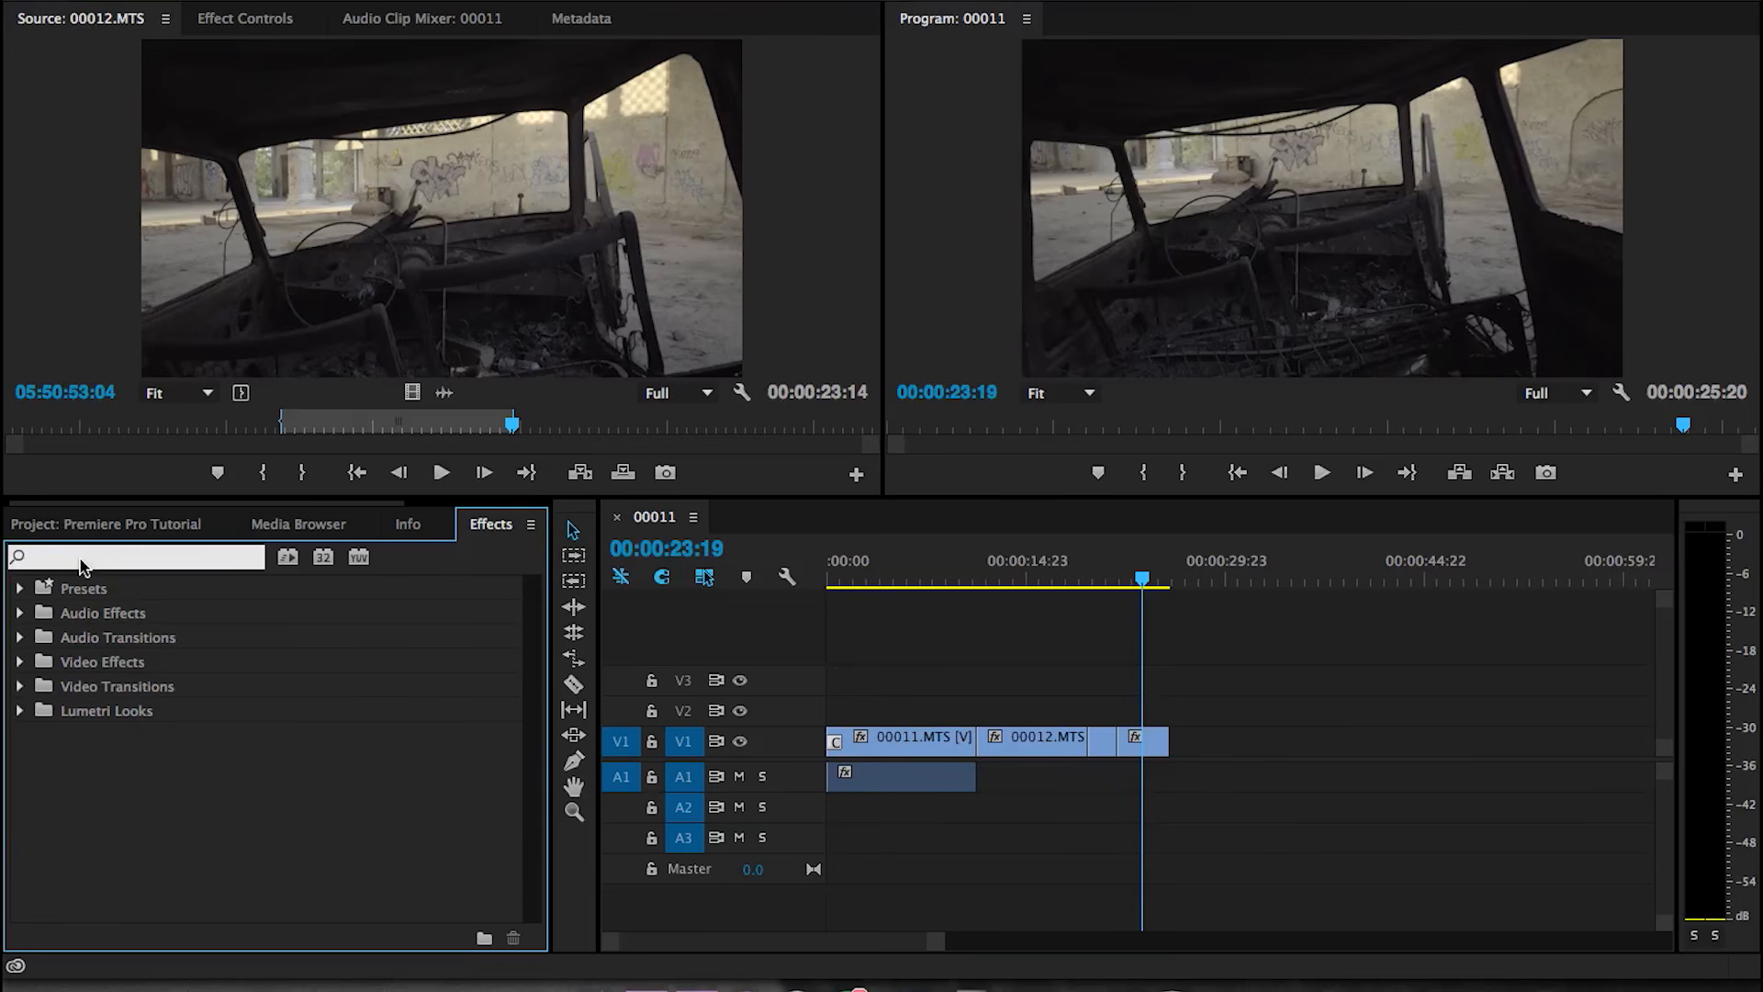
{"action": "type", "text": "cross"}
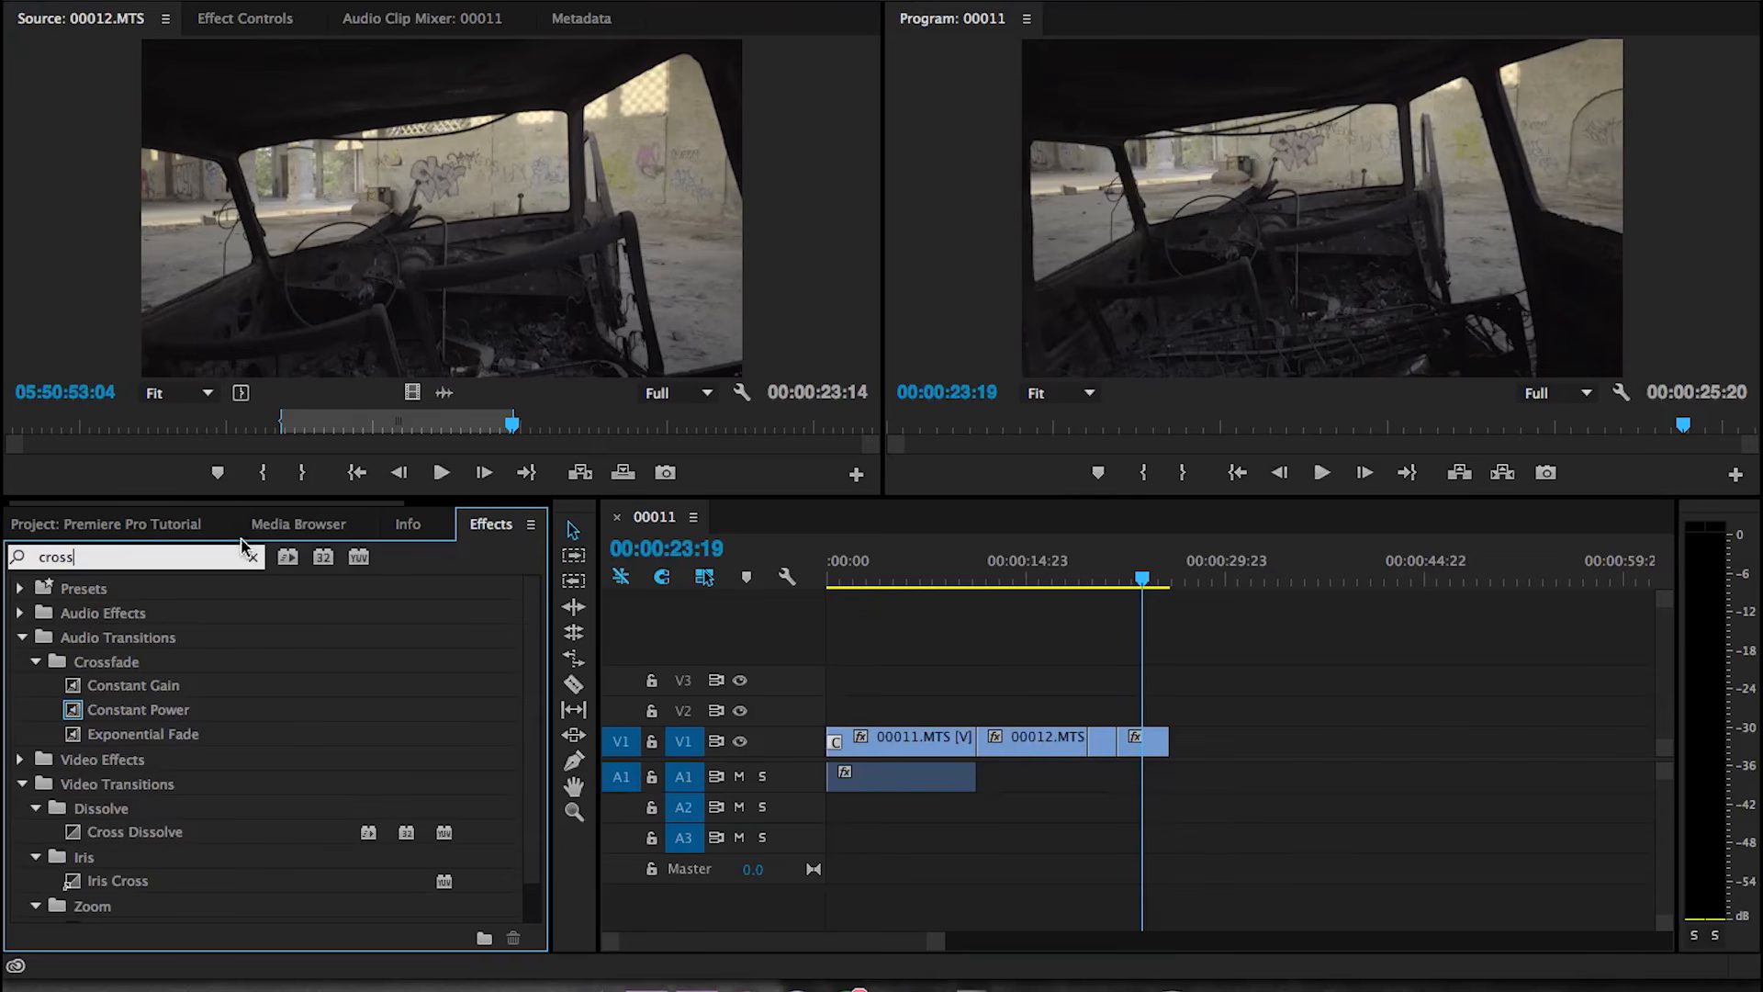
{"action": "left_click", "coordinate": [252, 556]}
{"action": "left_click", "coordinate": [21, 663]}
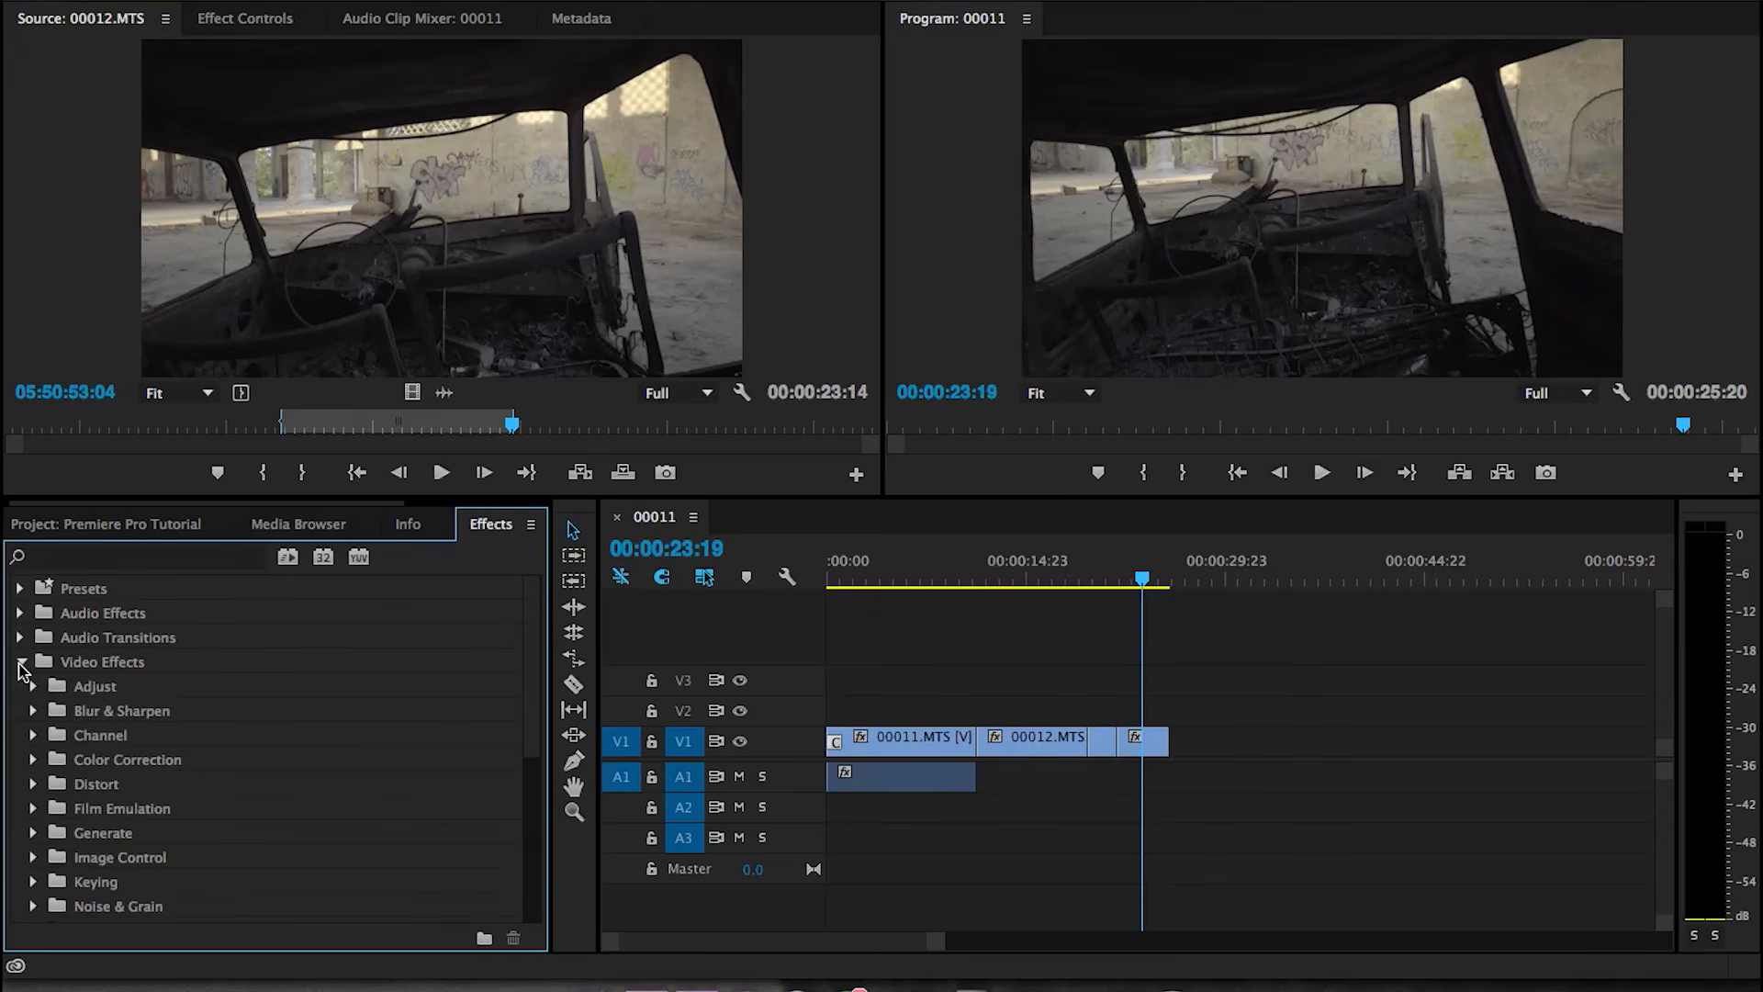
{"action": "left_click", "coordinate": [20, 663]}
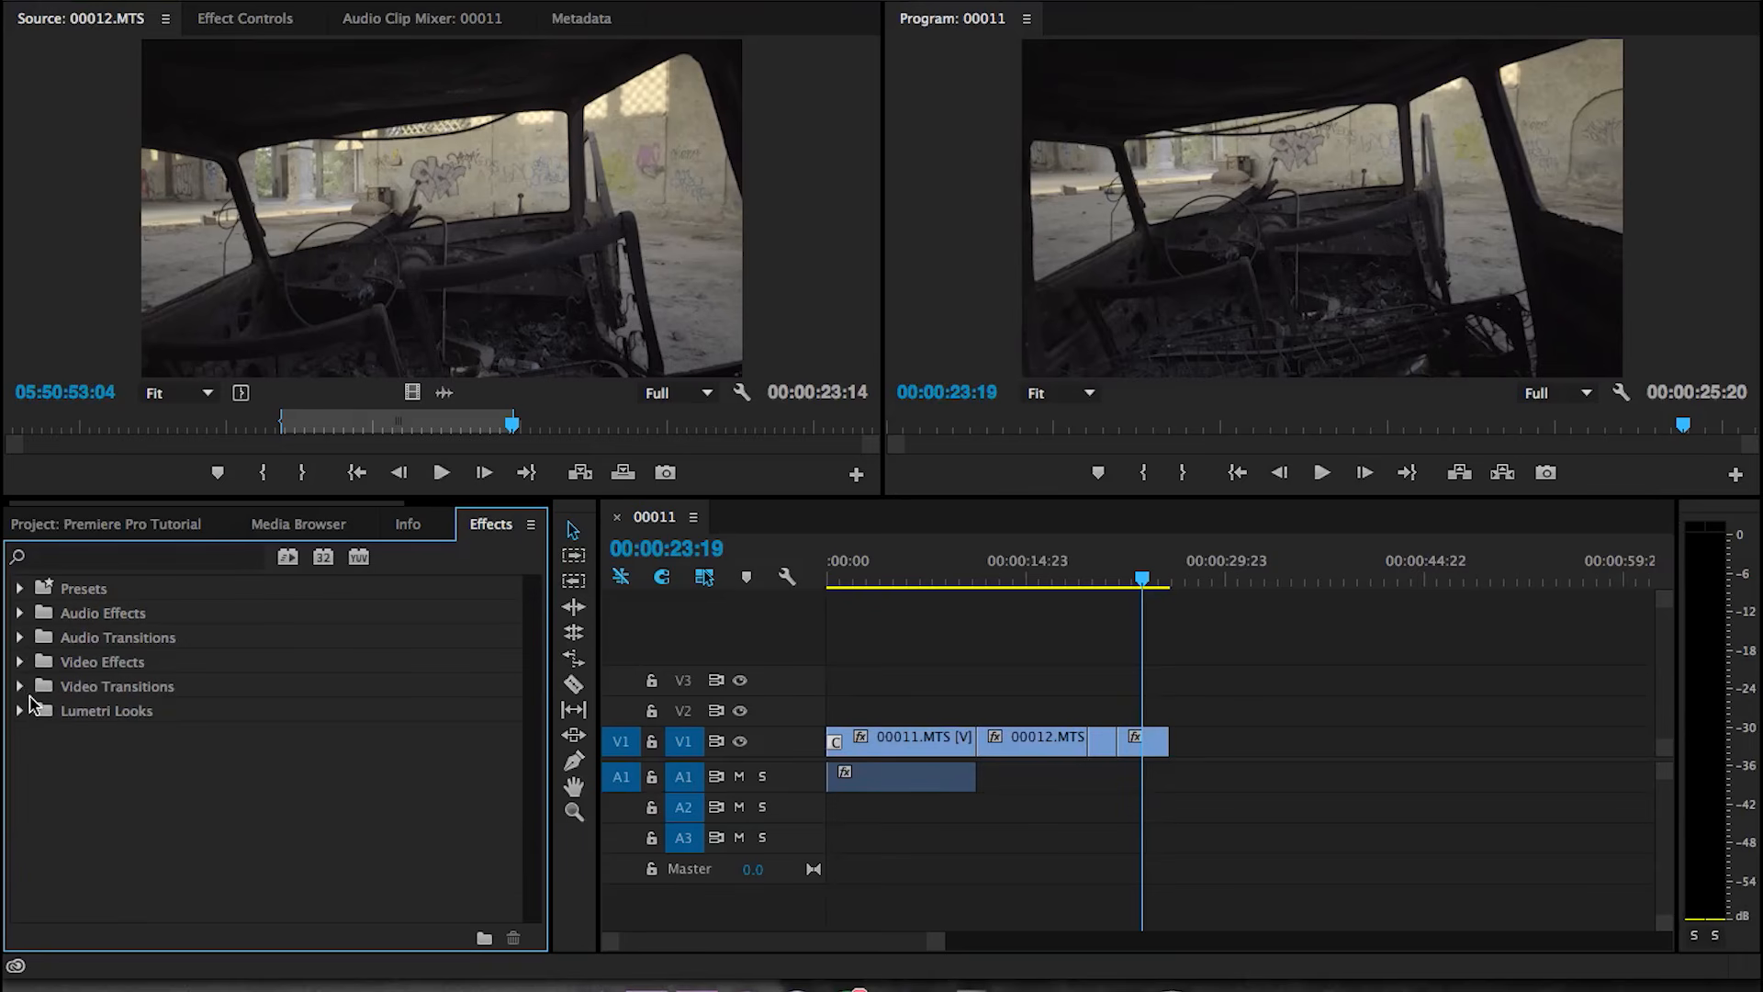
- Apply the Cross Zoom transition to the end of the last clip on V1, play it, and return the playhead to 00:00:24:06
{"action": "left_click", "coordinate": [20, 687]}
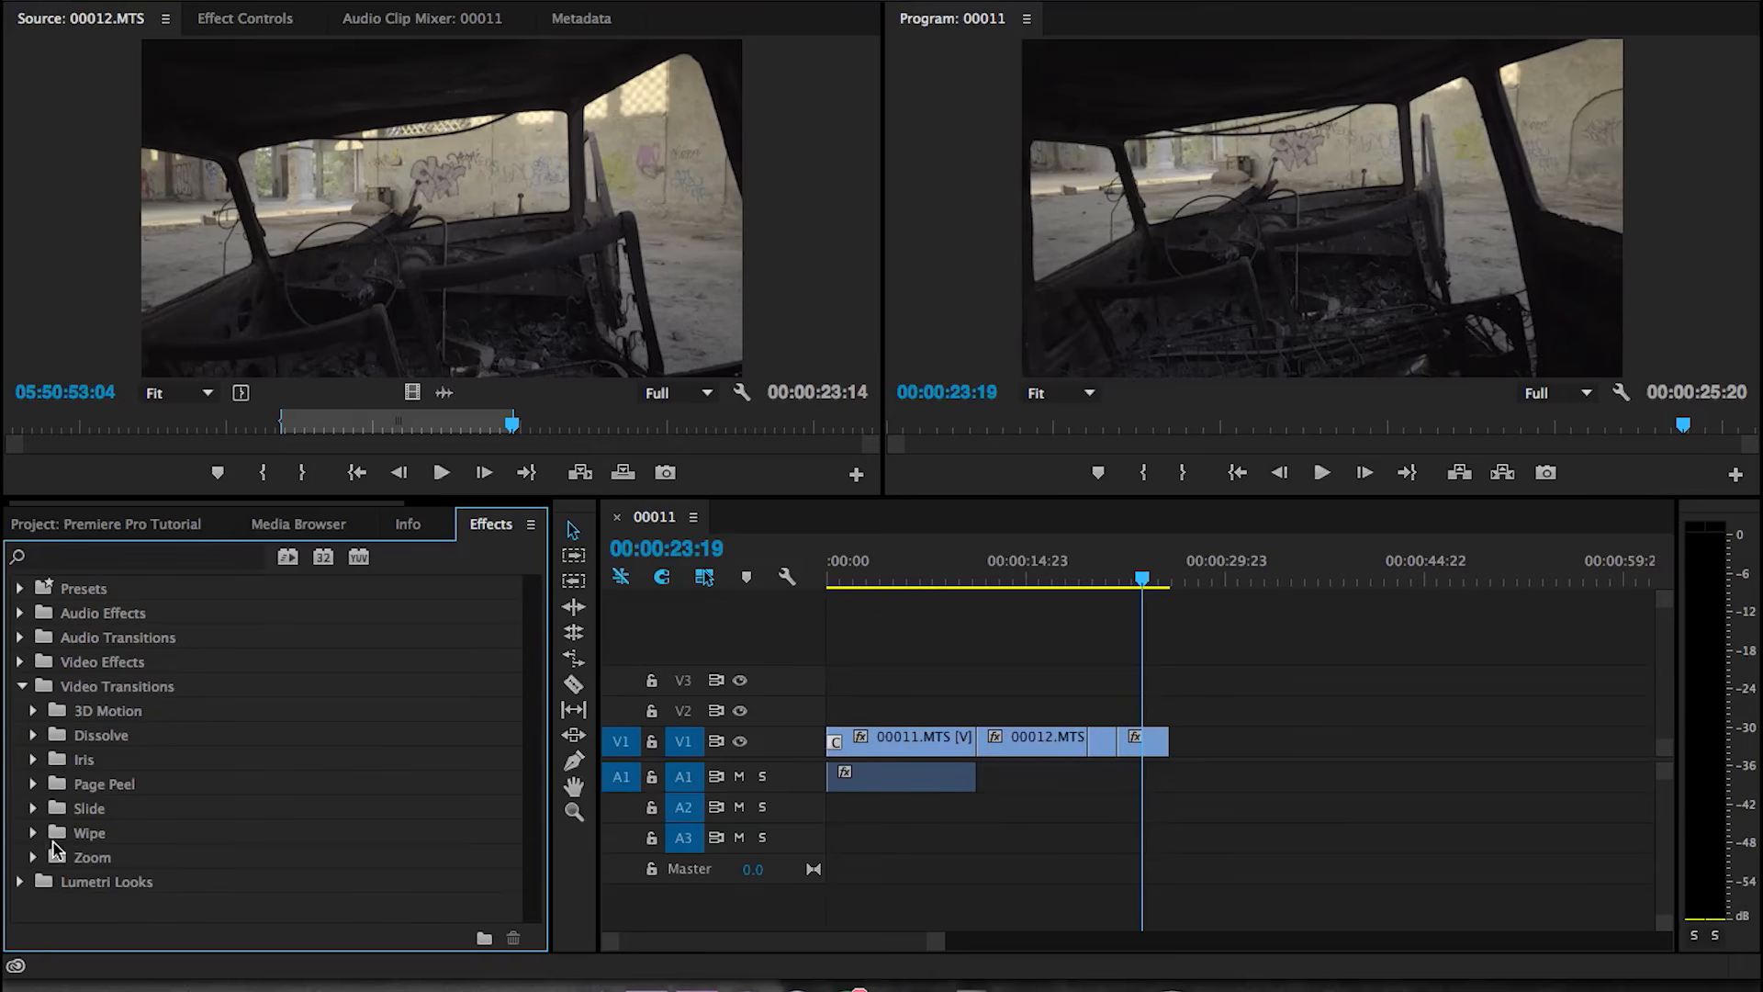
{"action": "left_click", "coordinate": [118, 884]}
{"action": "mouse_move", "coordinate": [533, 769]}
{"action": "left_mouse_down"}
{"action": "mouse_move", "coordinate": [1120, 698]}
{"action": "mouse_move", "coordinate": [1164, 748]}
{"action": "left_mouse_up"}
{"action": "key", "text": "space"}
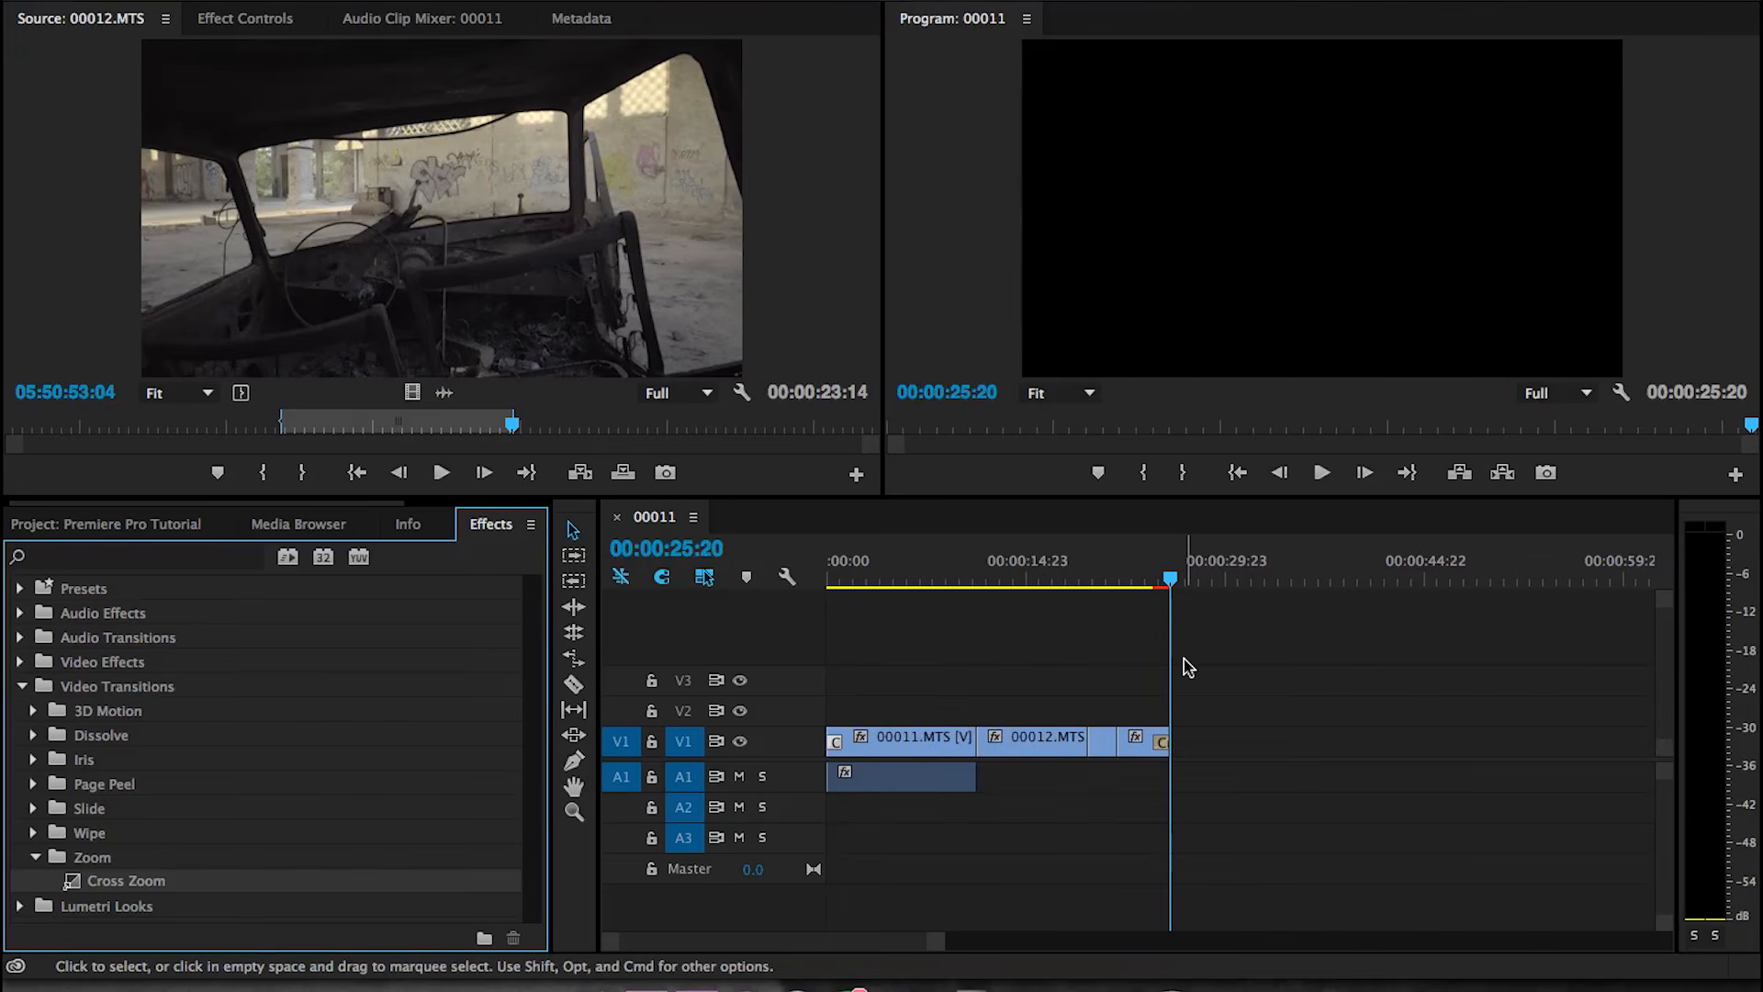
{"action": "left_click", "coordinate": [1159, 576]}
{"action": "left_click", "coordinate": [1151, 562]}
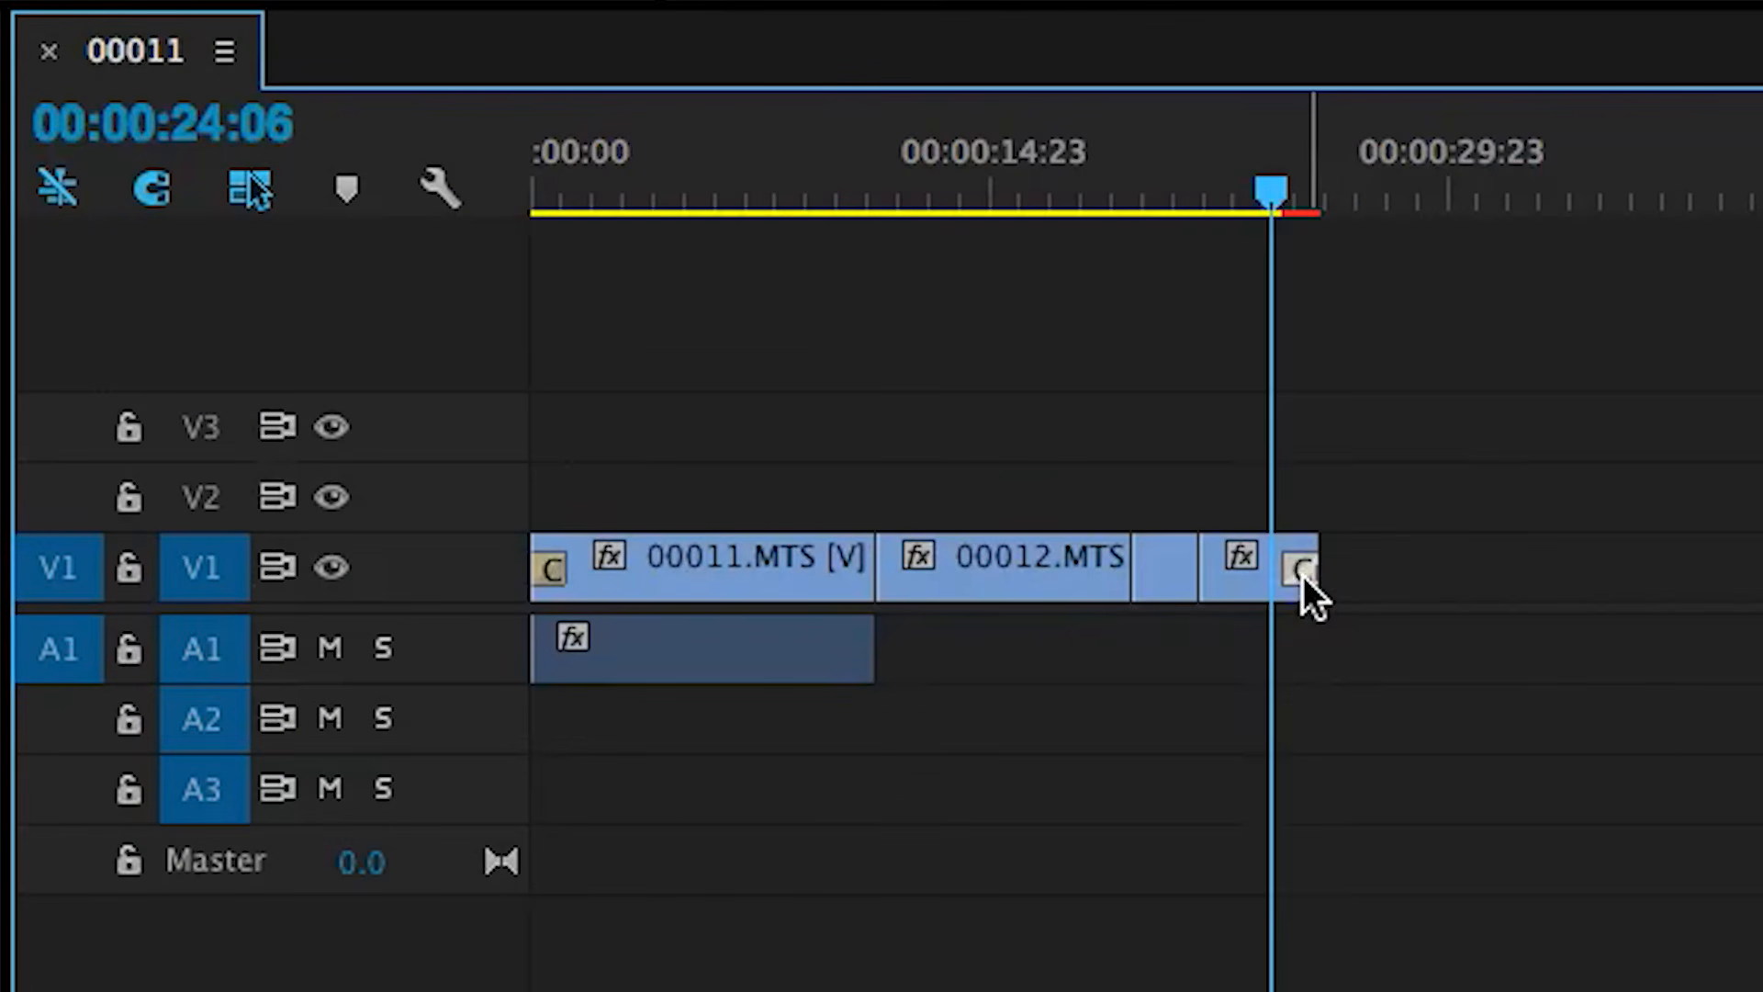
- Delete the Cross Zoom at the end of the last V1 clip and apply a Cross Dissolve there instead
{"action": "left_click", "coordinate": [1303, 575]}
{"action": "key", "text": "Delete"}
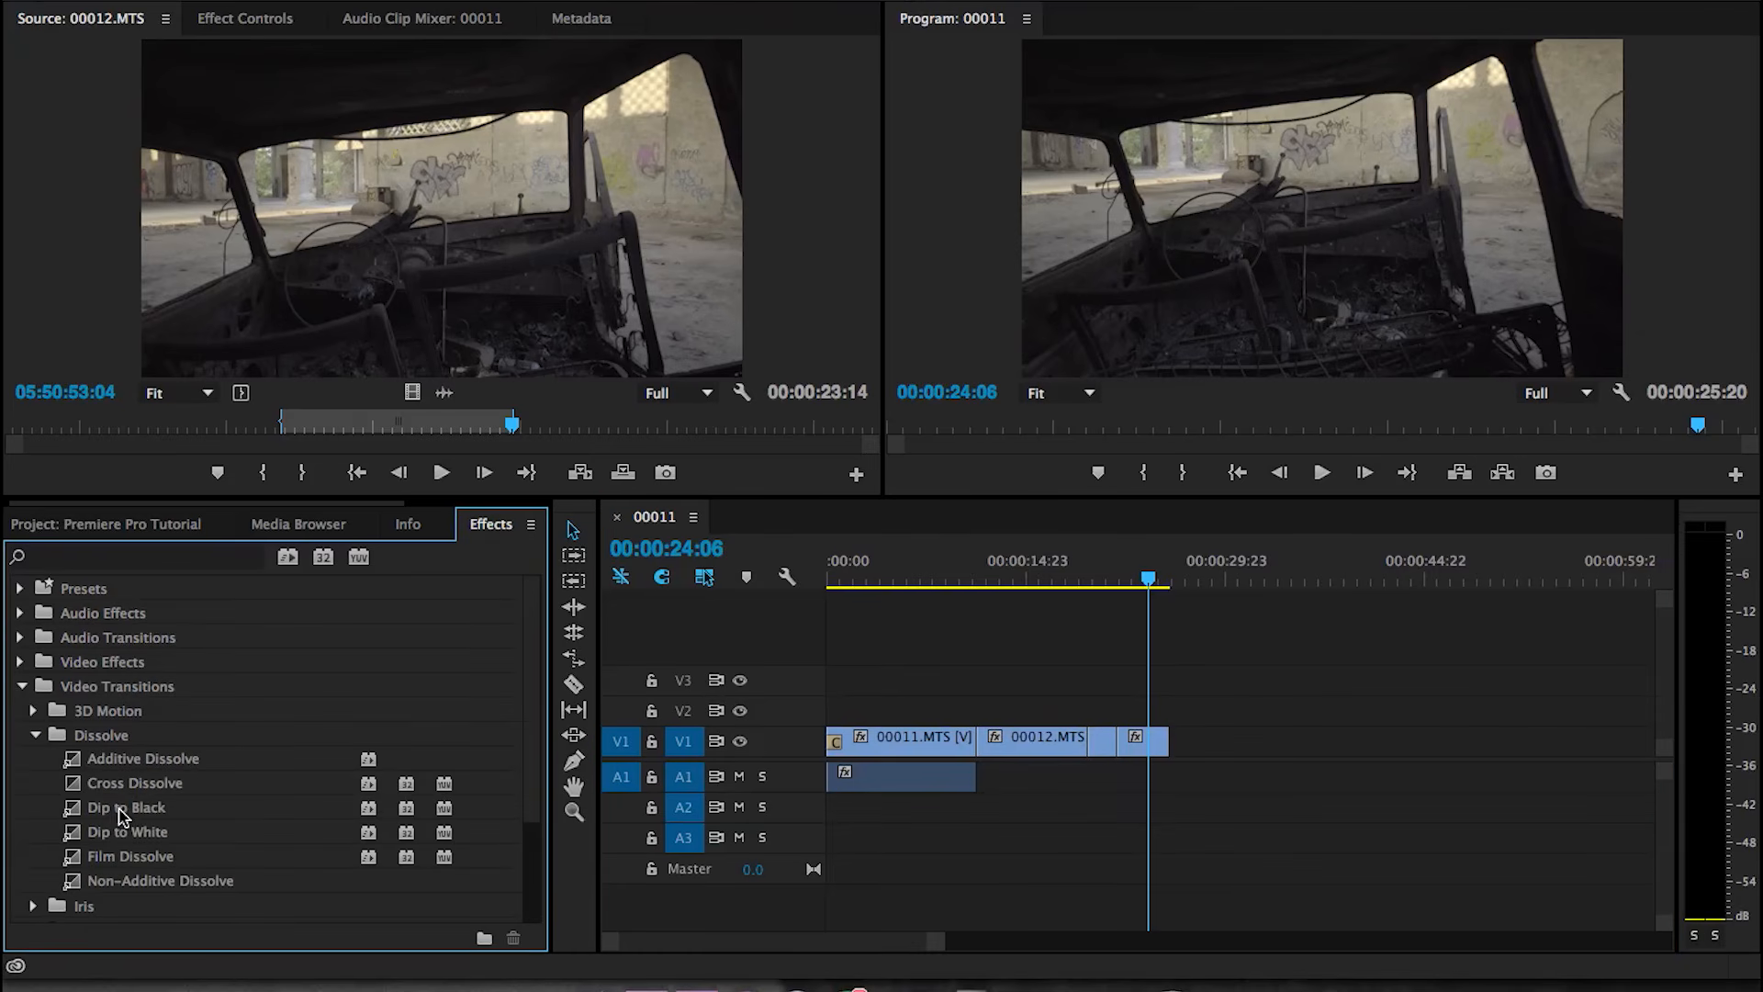
{"action": "left_click_drag", "start_coordinate": [122, 791], "coordinate": [1167, 746]}
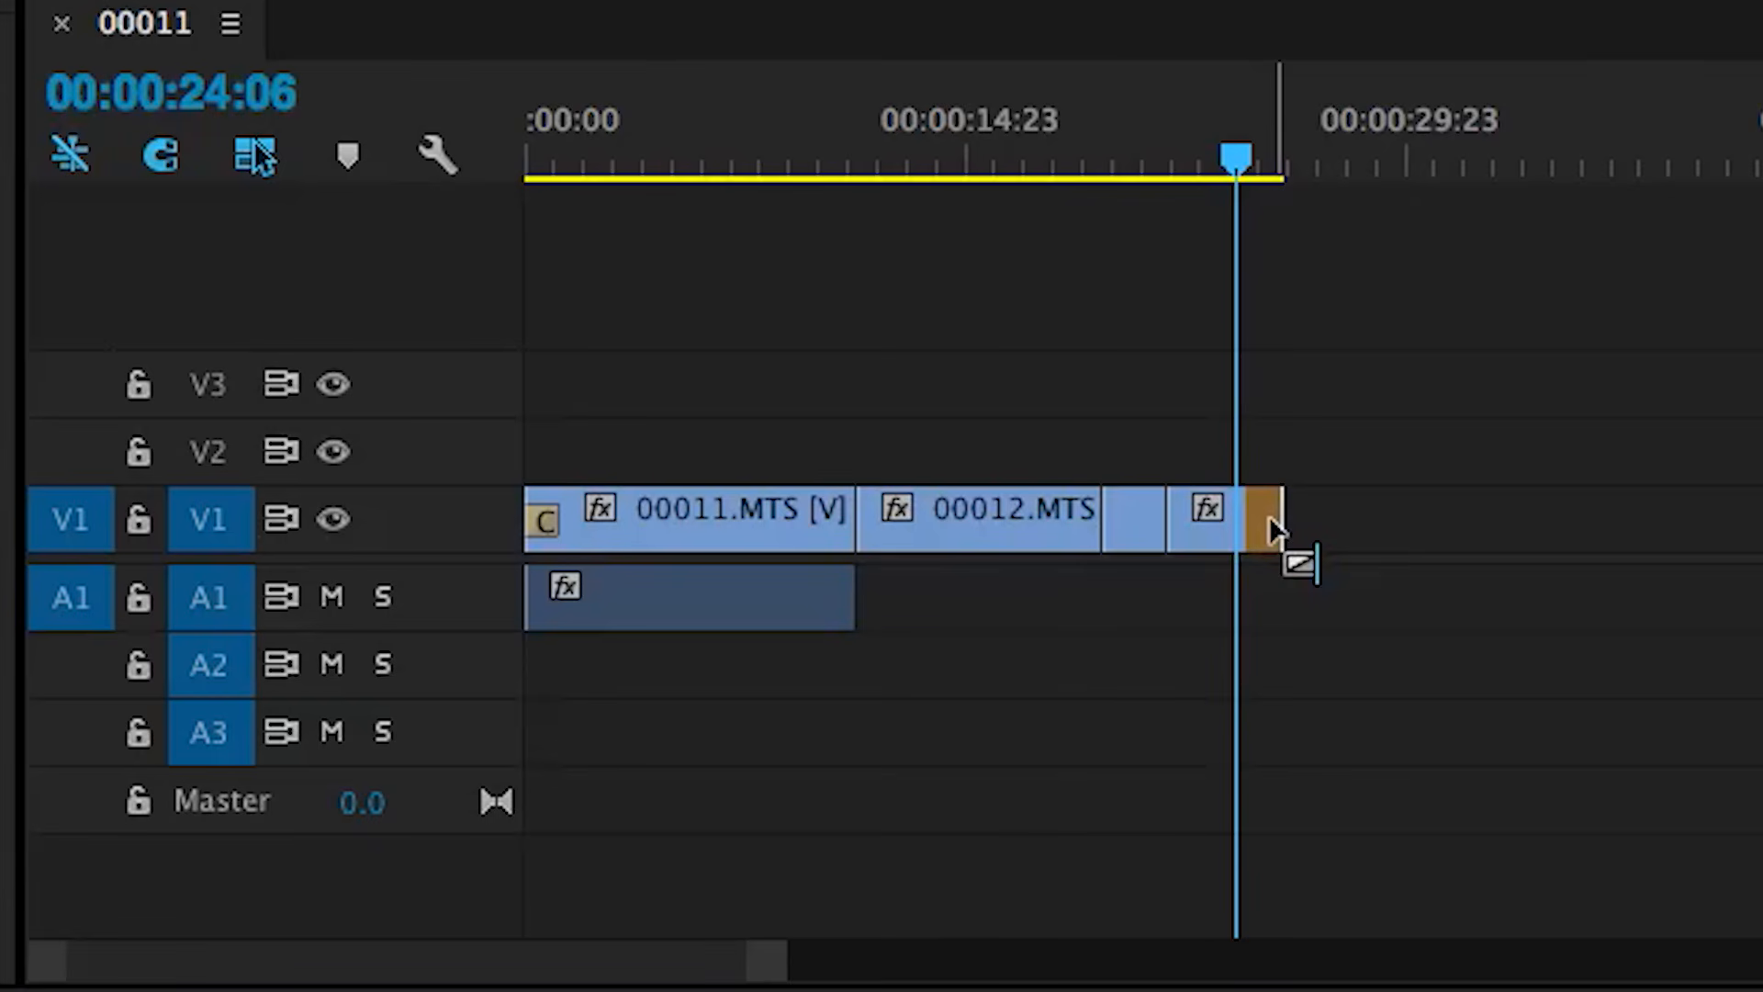
{"action": "mouse_move", "coordinate": [1272, 523]}
{"action": "left_mouse_down"}
{"action": "mouse_move", "coordinate": [1104, 533]}
{"action": "mouse_move", "coordinate": [1283, 533]}
{"action": "left_mouse_up"}
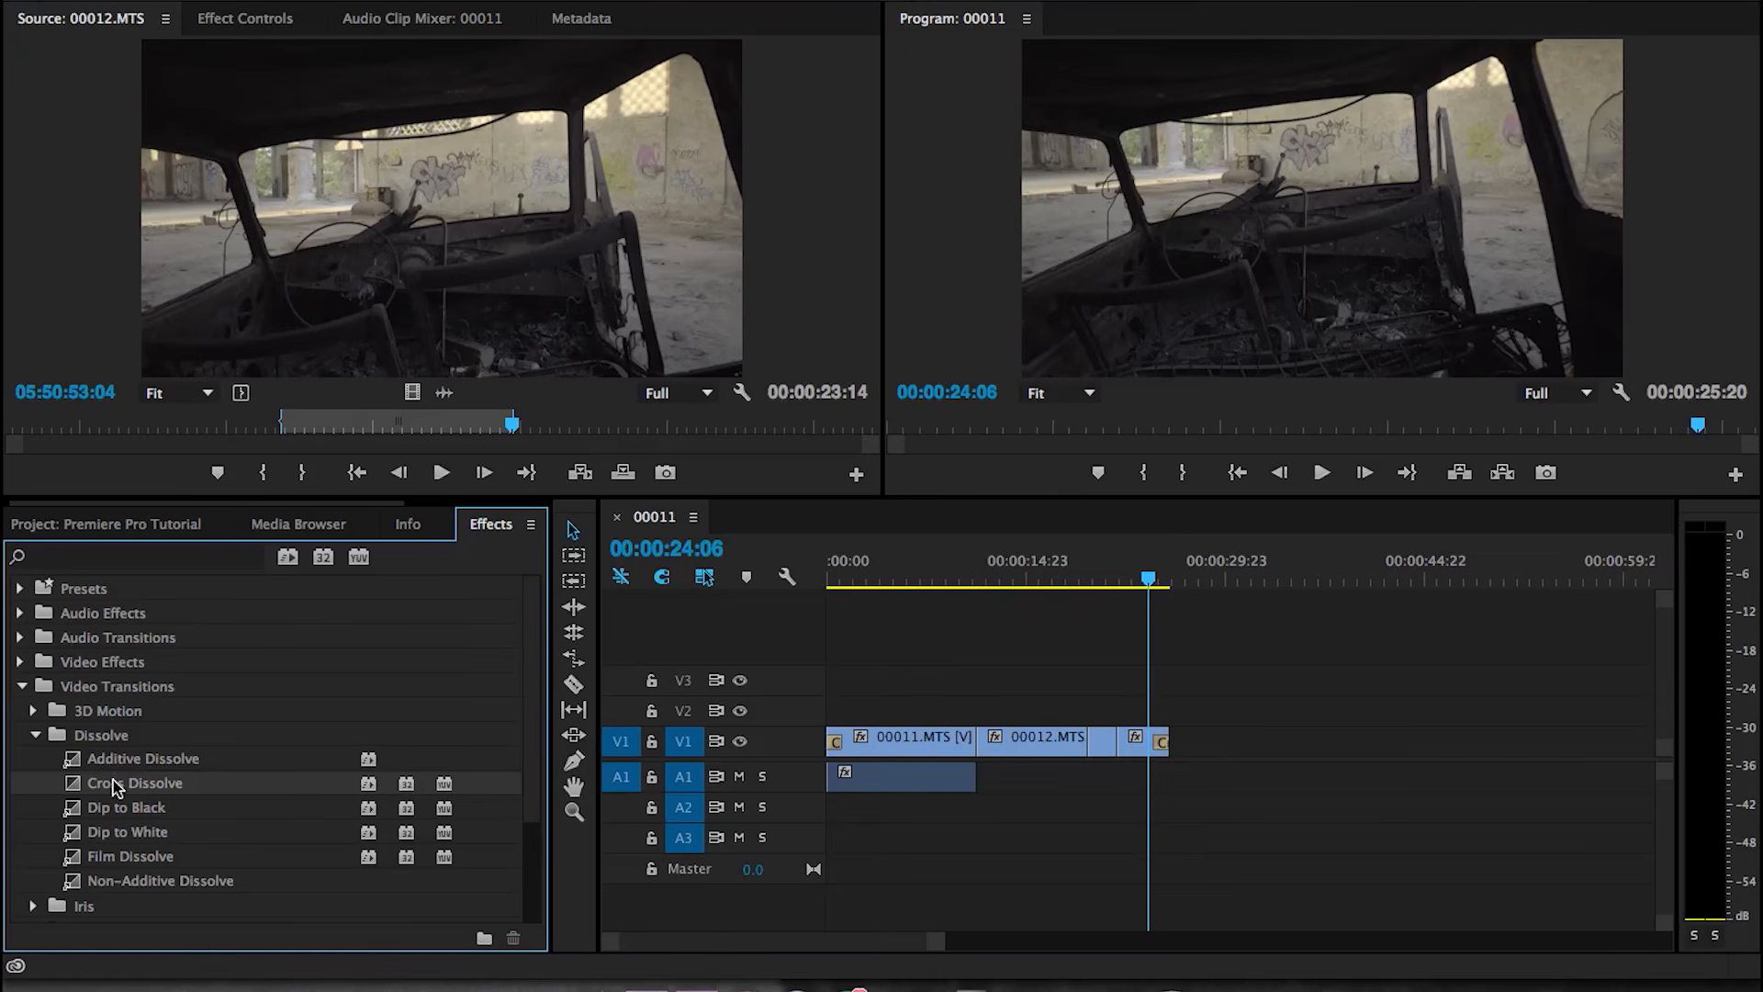
- Apply a Cross Dissolve at the cut before the last V1 clip and play back that section
{"action": "left_click_drag", "start_coordinate": [113, 780], "coordinate": [1116, 754]}
{"action": "left_click", "coordinate": [1102, 574]}
{"action": "key", "text": "space"}
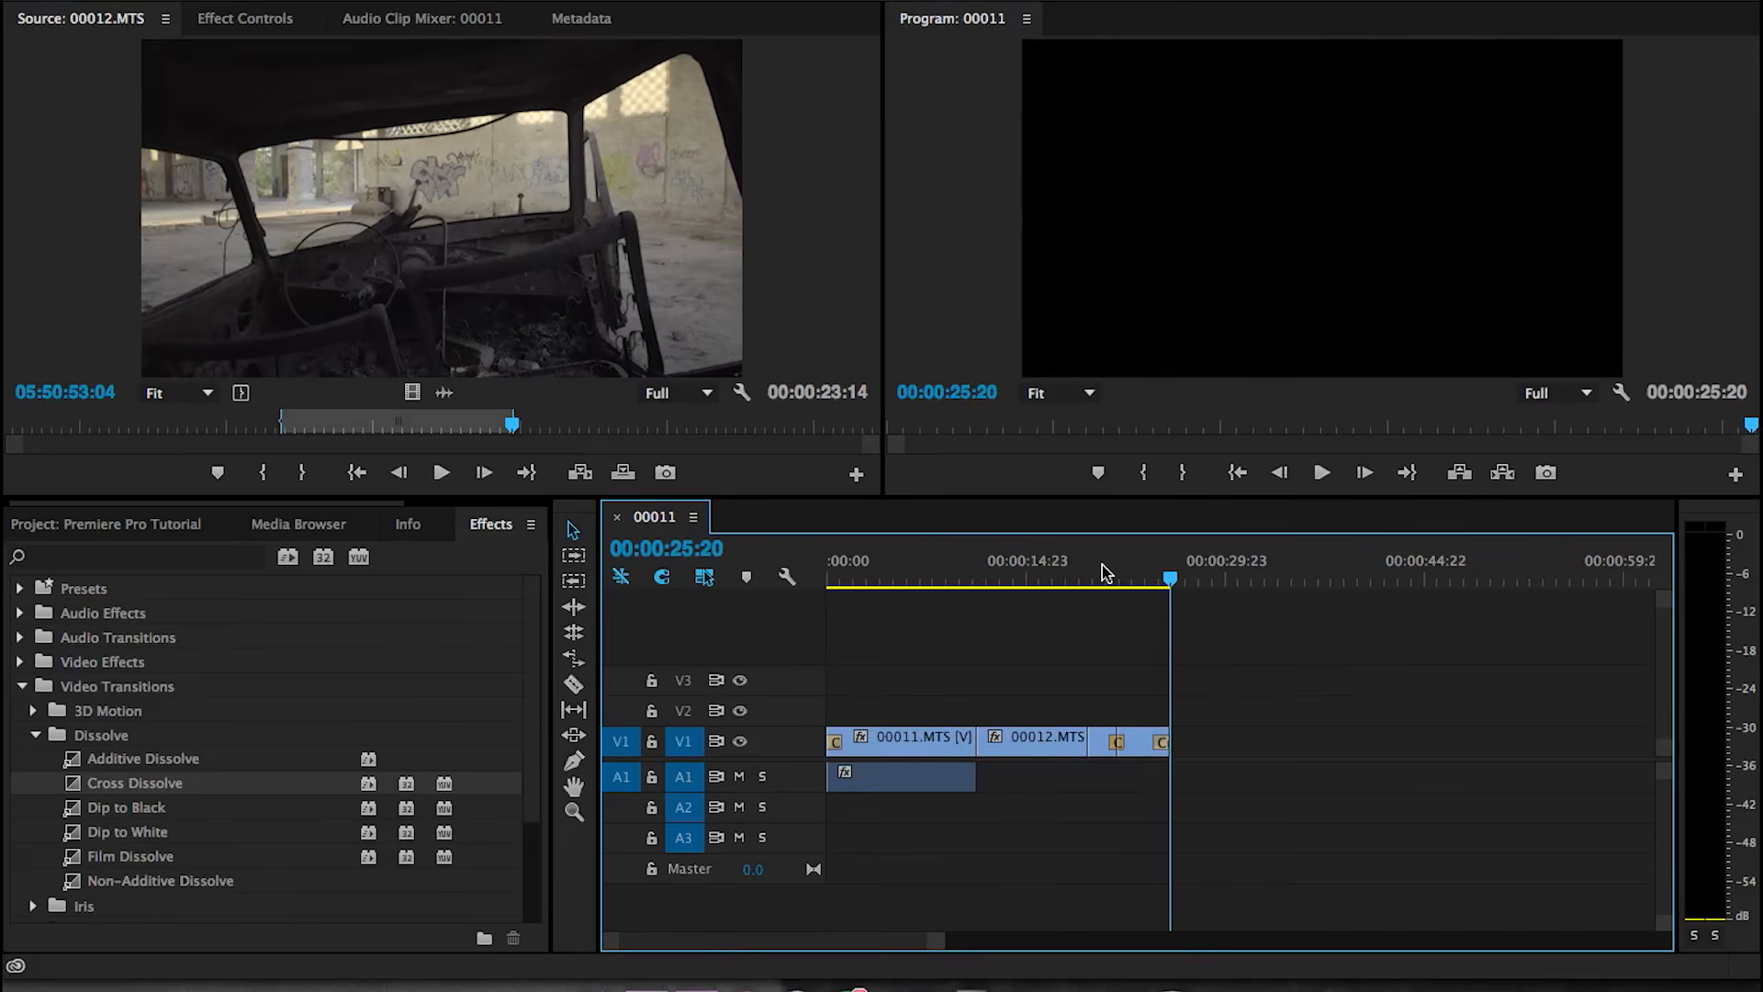
- Select all clips on the timeline, shift them about 7 seconds away from the start, and return the playhead to 00:00:00:00
{"action": "left_click", "coordinate": [1014, 574]}
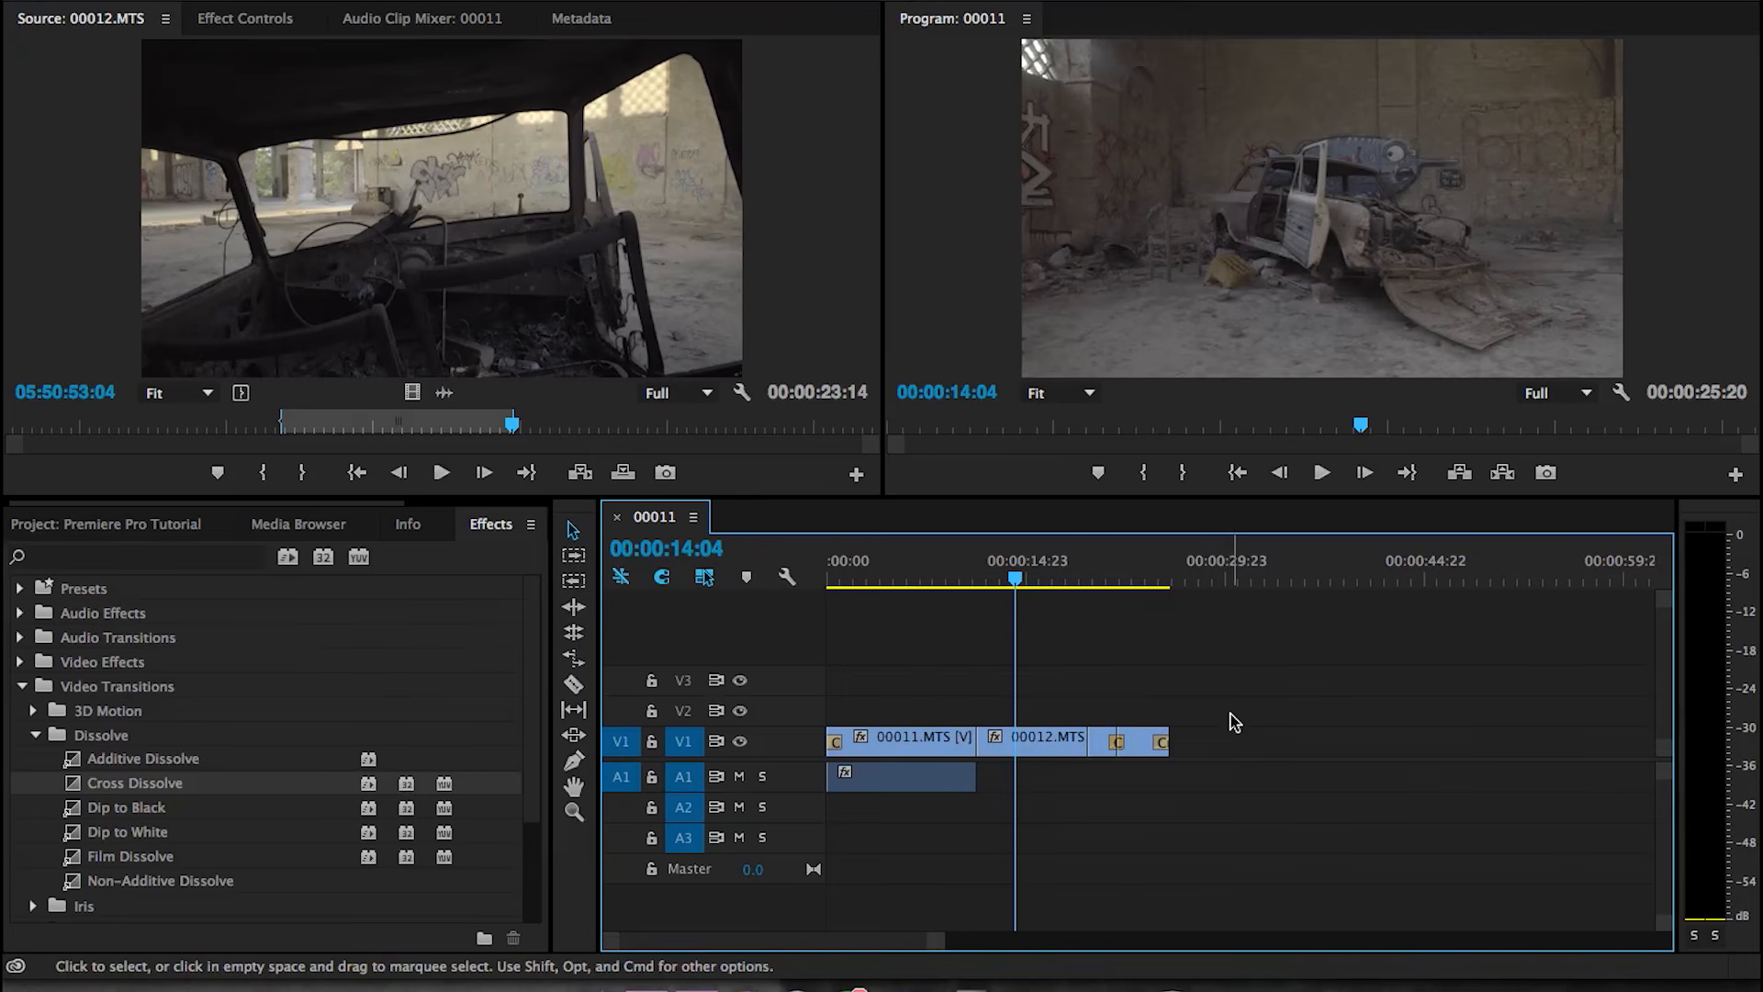
{"action": "left_click_drag", "start_coordinate": [1228, 714], "coordinate": [872, 838]}
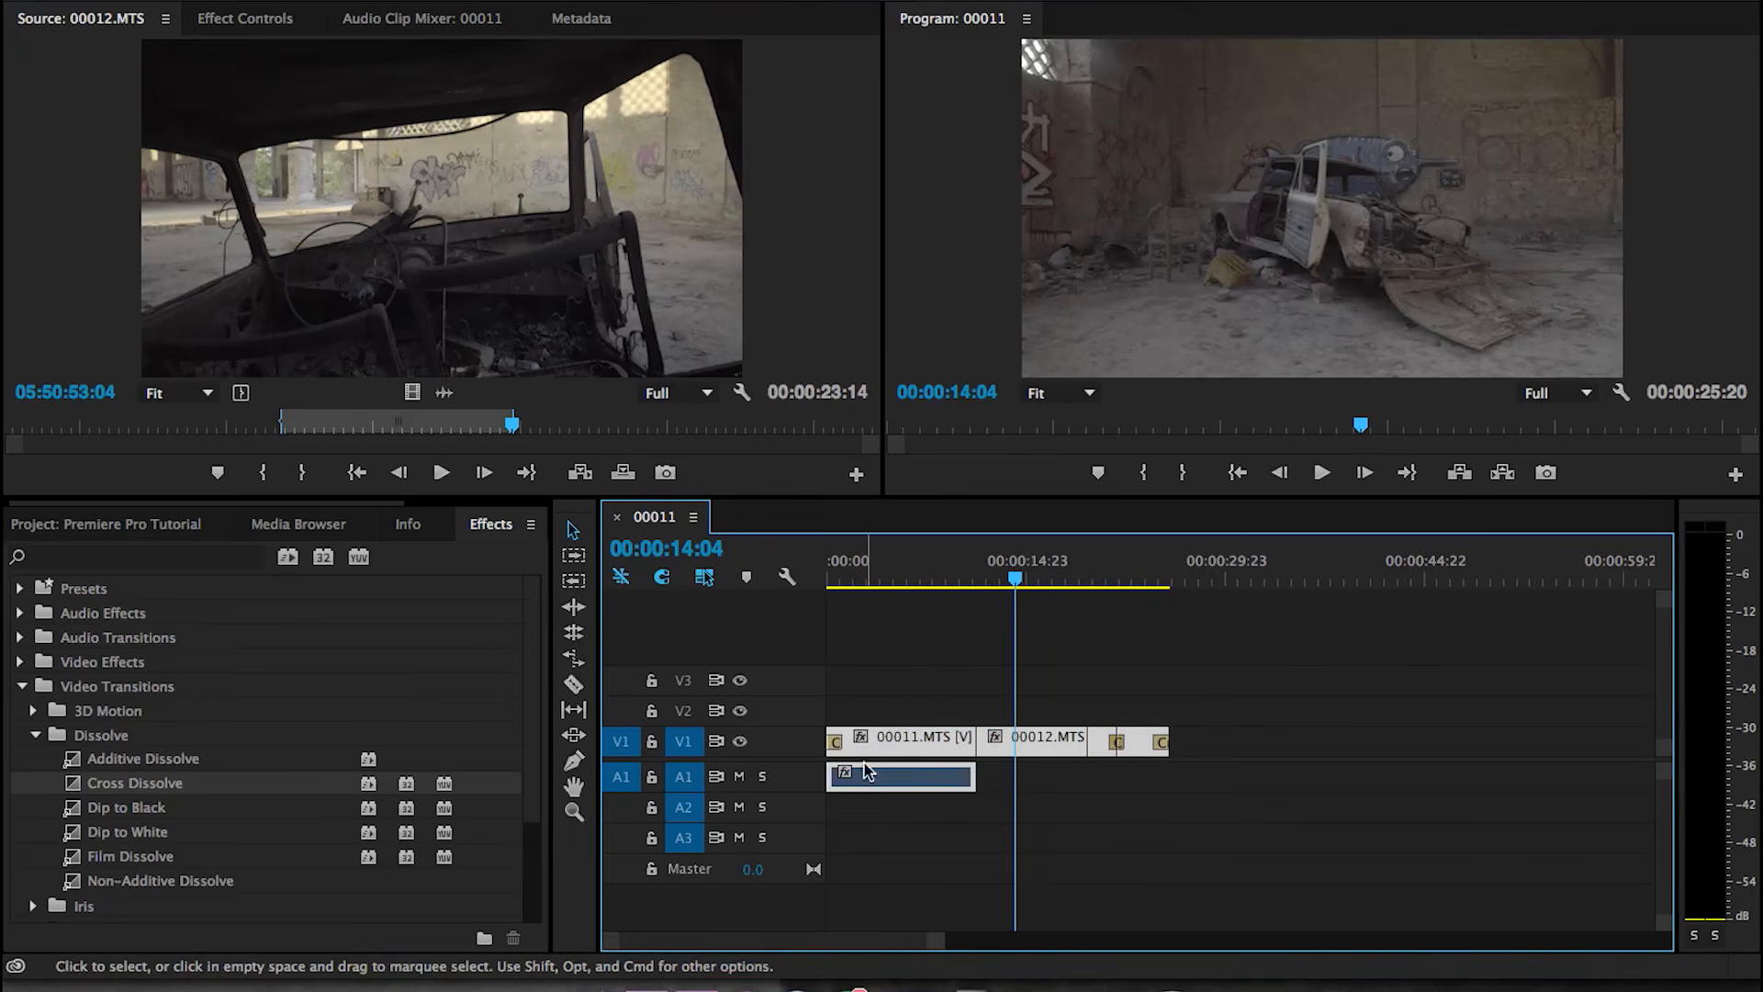
{"action": "left_click_drag", "start_coordinate": [873, 748], "coordinate": [965, 748]}
{"action": "left_click_drag", "start_coordinate": [882, 592], "coordinate": [829, 592]}
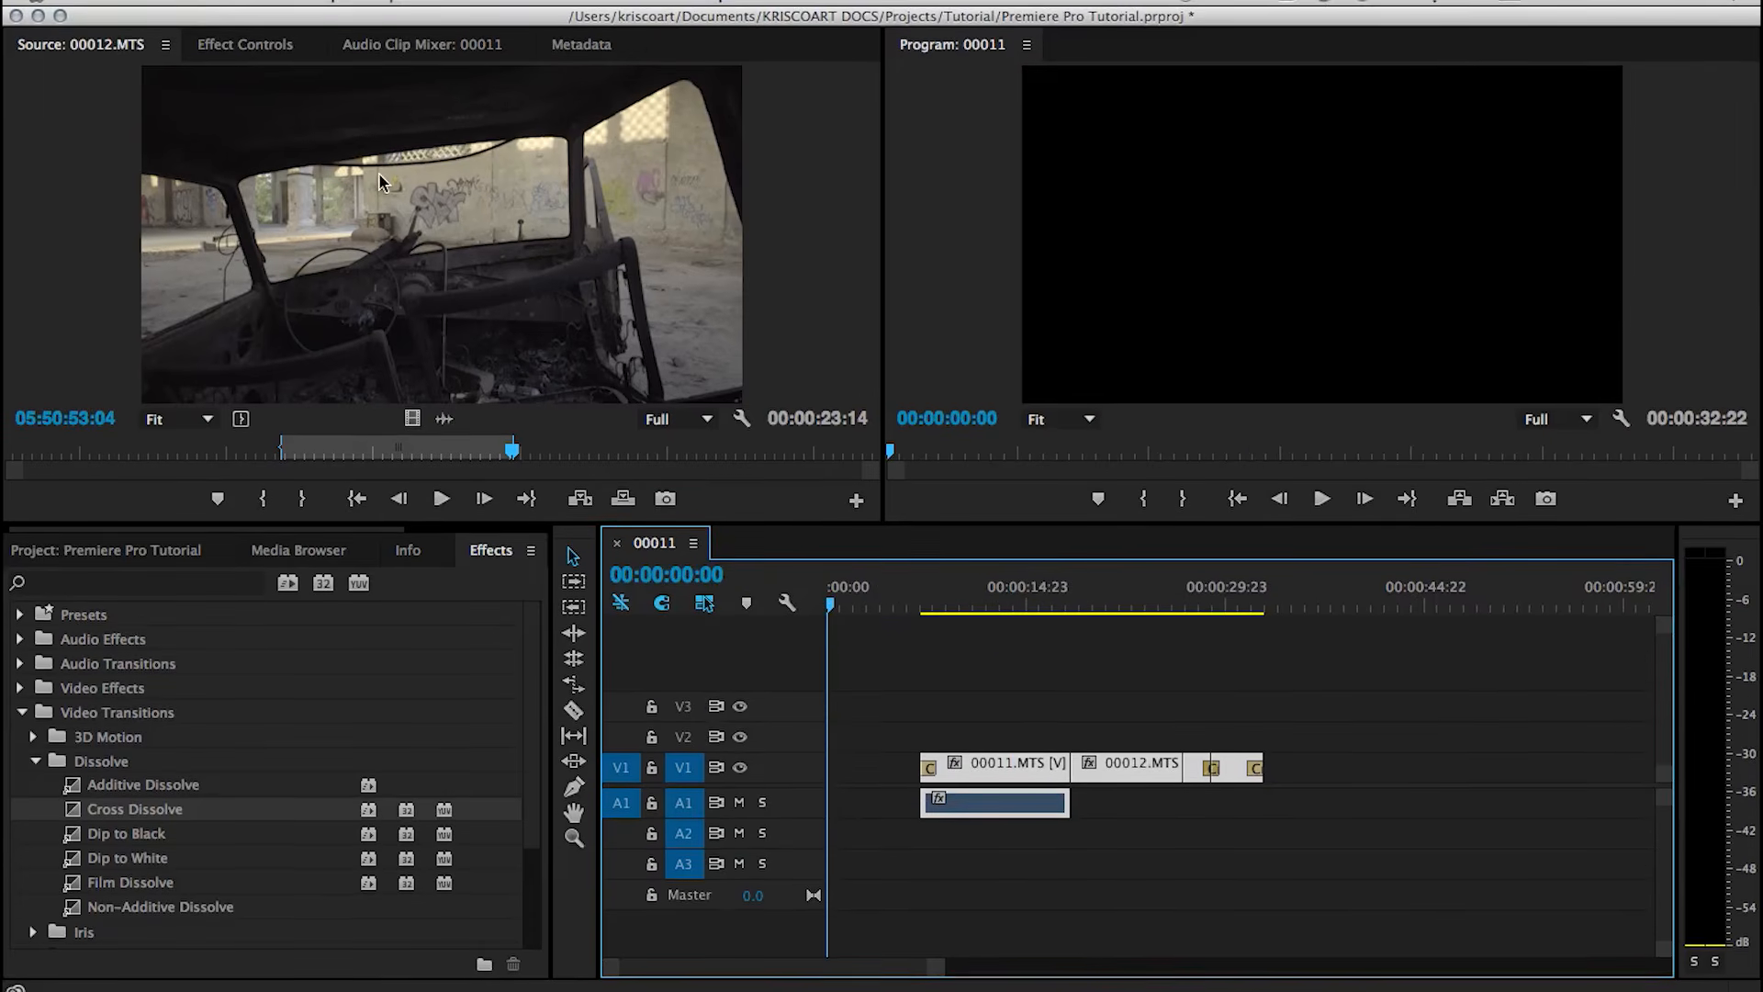
- Create a new default still title named "Intro Title" at 1920 × 1080 and 23.976 fps
{"action": "left_click", "coordinate": [551, 1]}
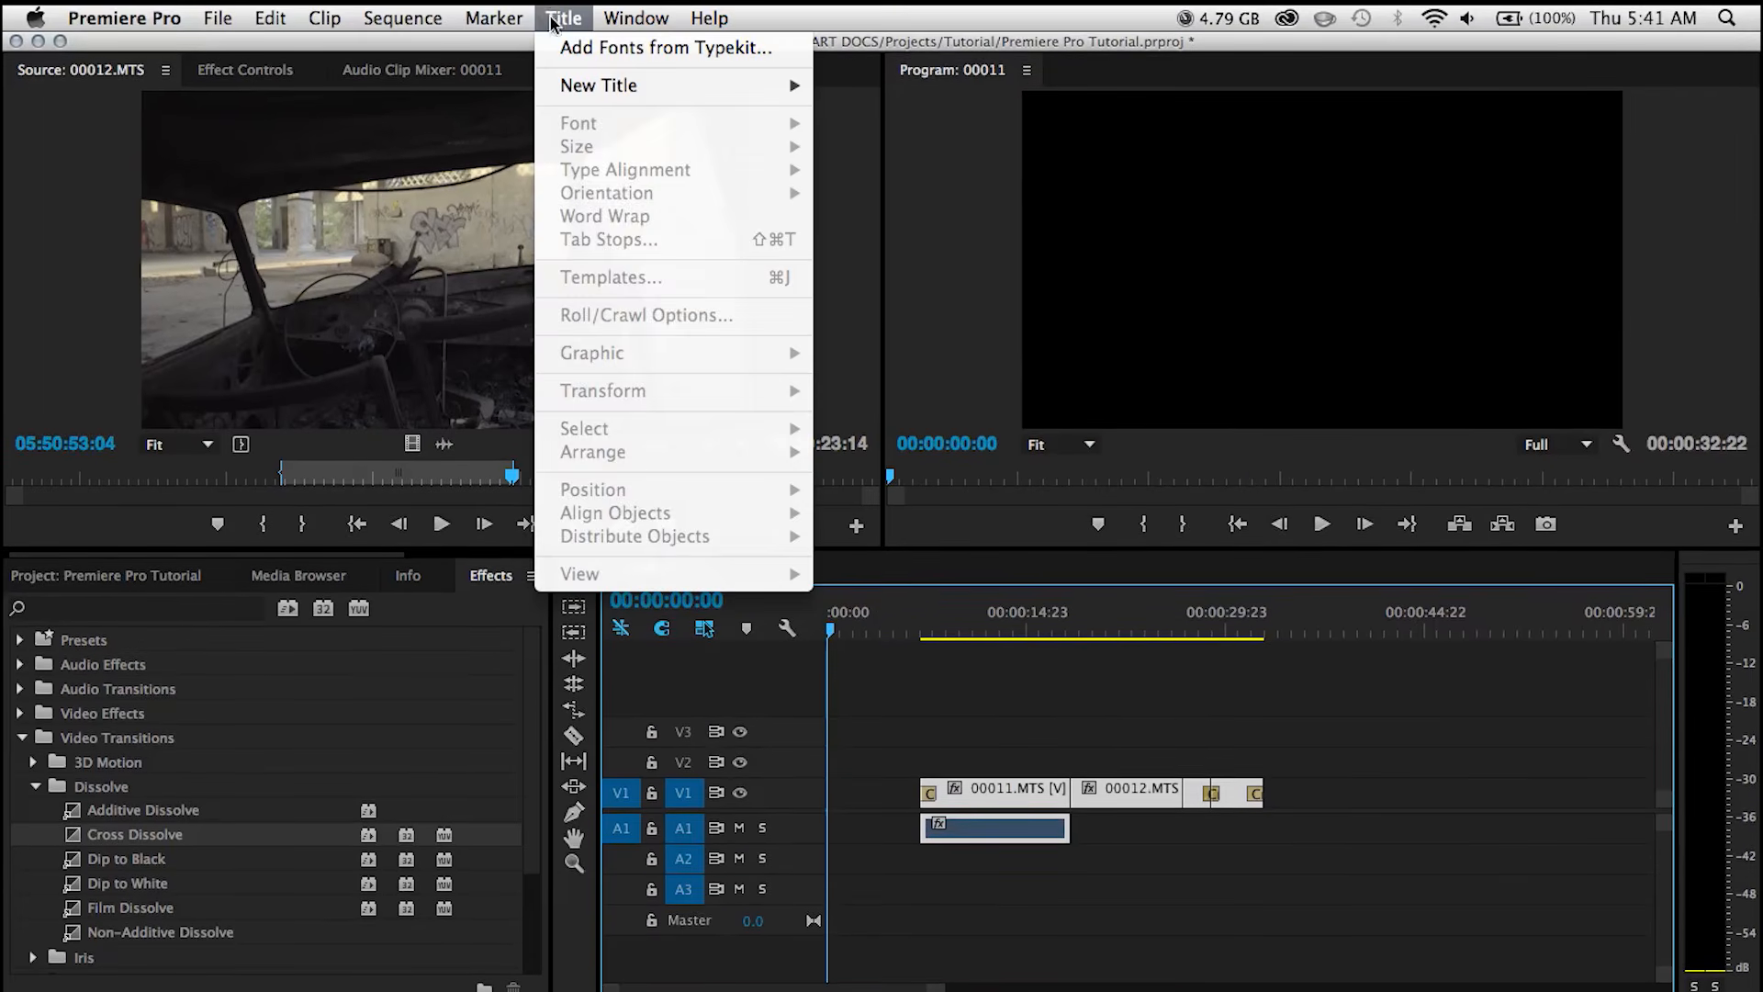
{"action": "mouse_move", "coordinate": [668, 87]}
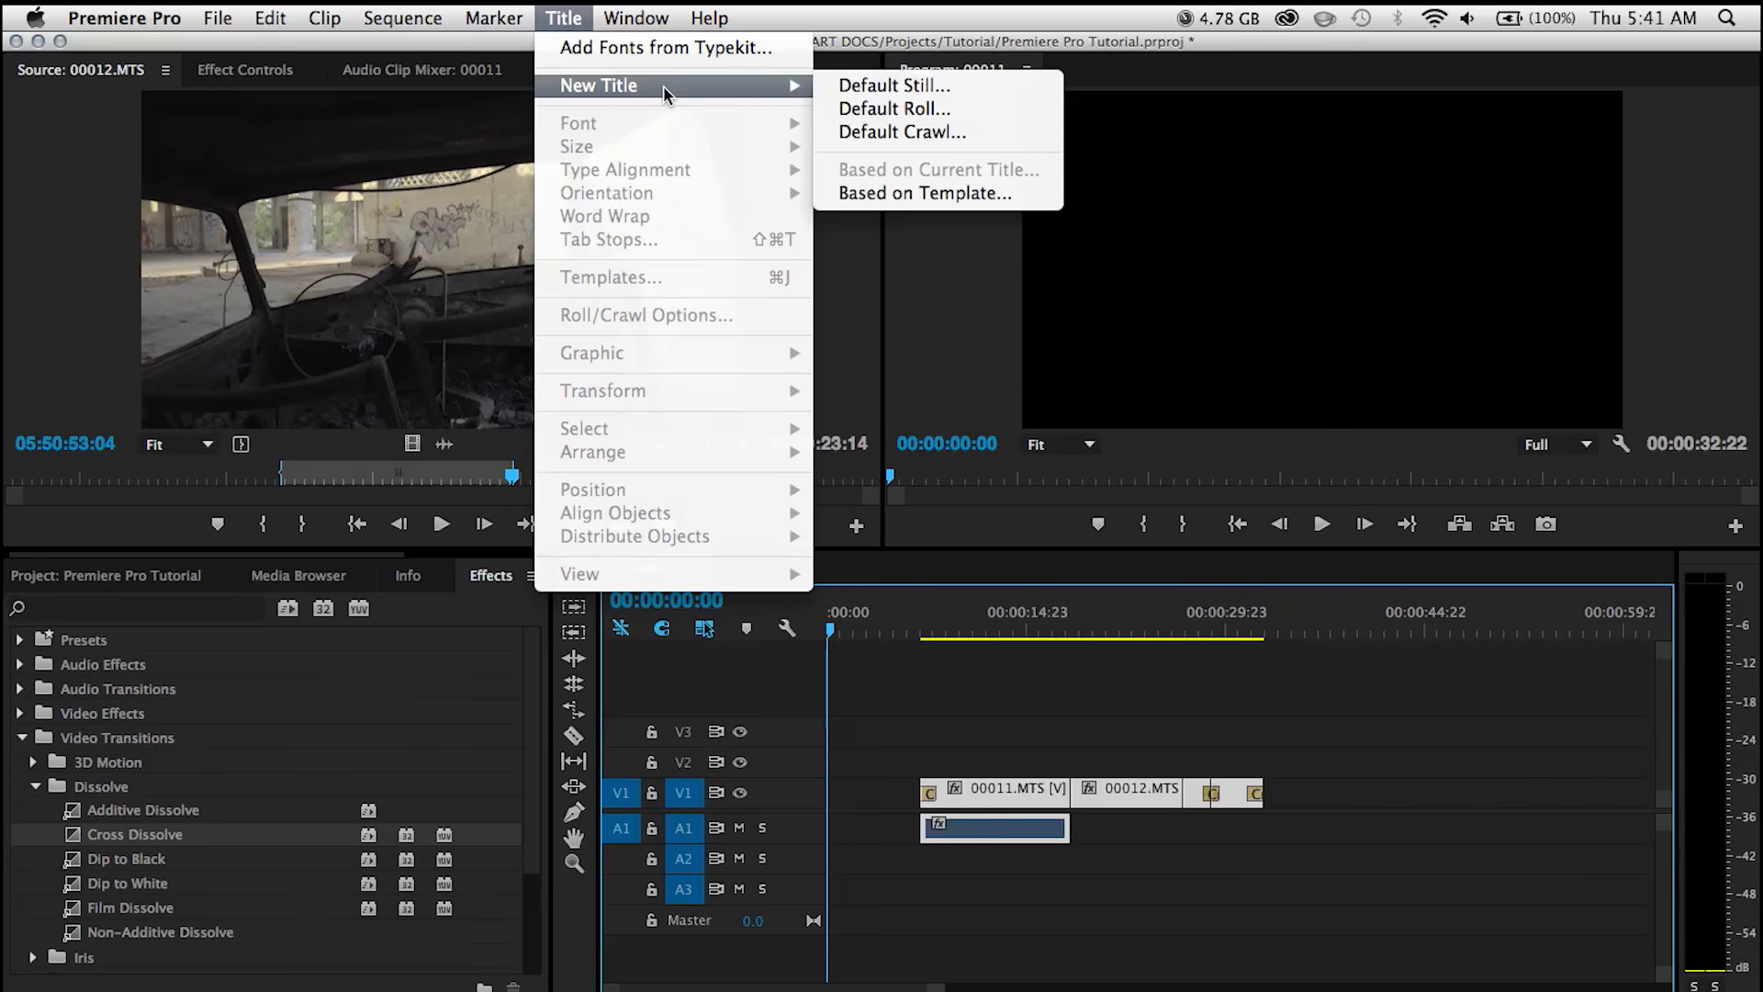
{"action": "left_click", "coordinate": [889, 87]}
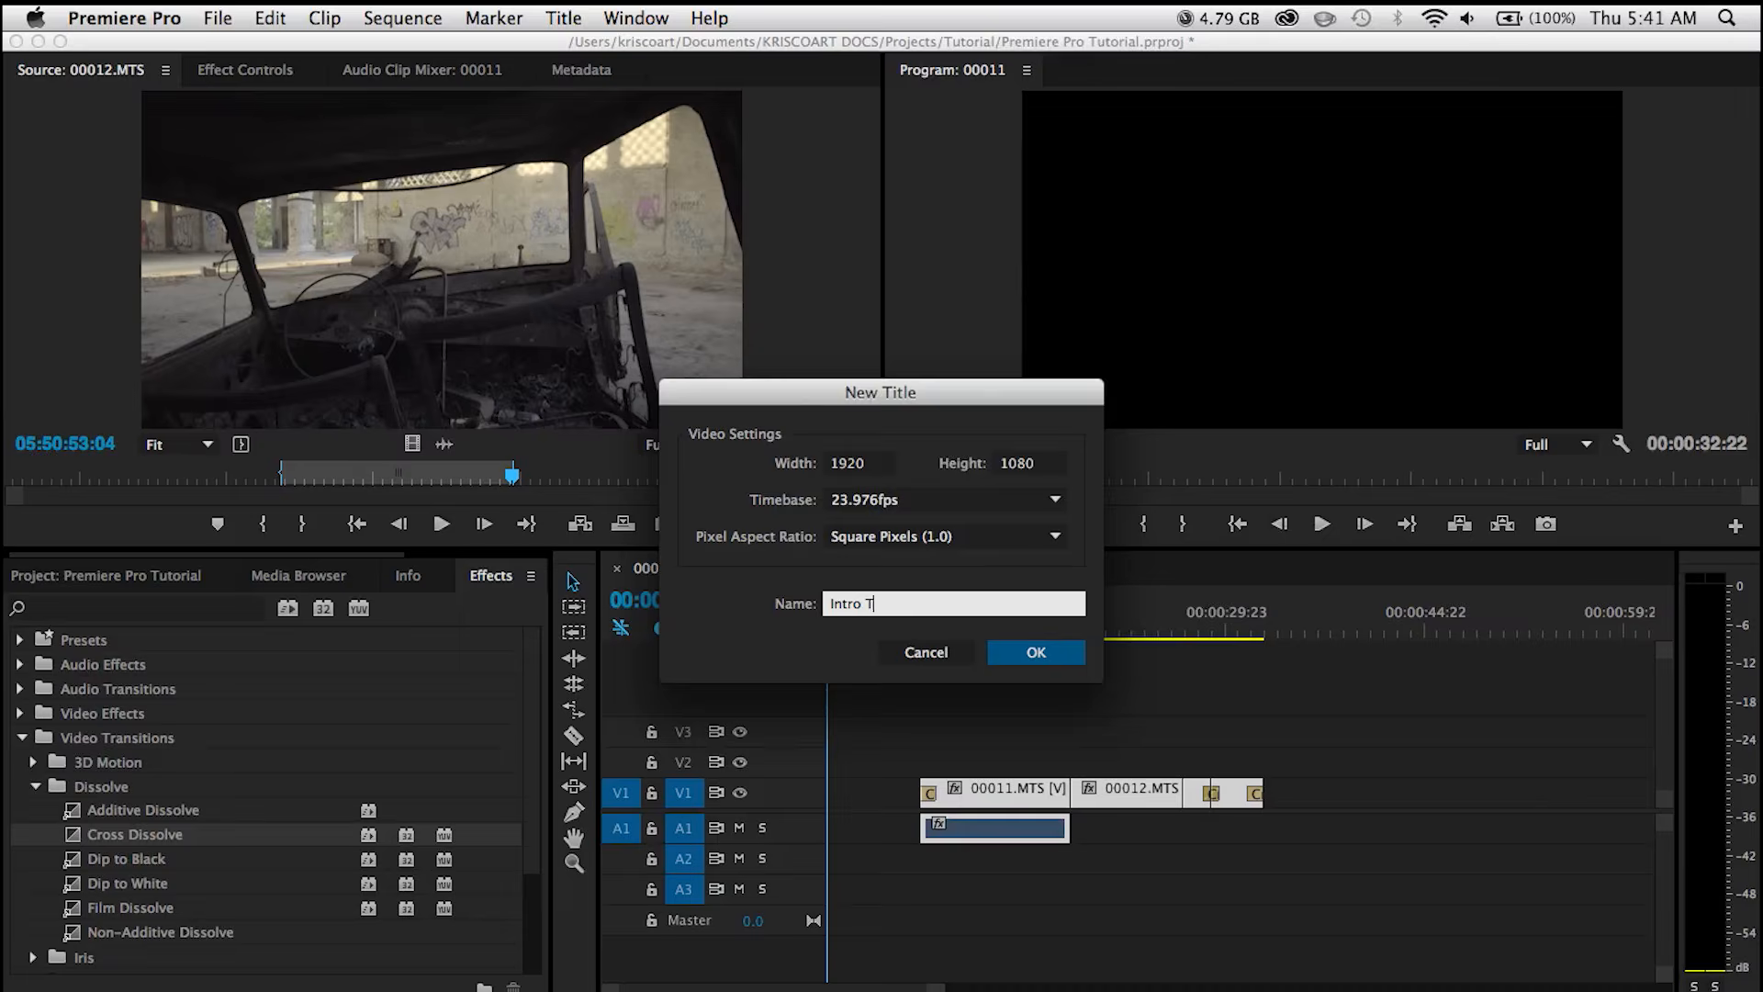
{"action": "type", "text": "Intro Title"}
{"action": "key", "text": "Return"}
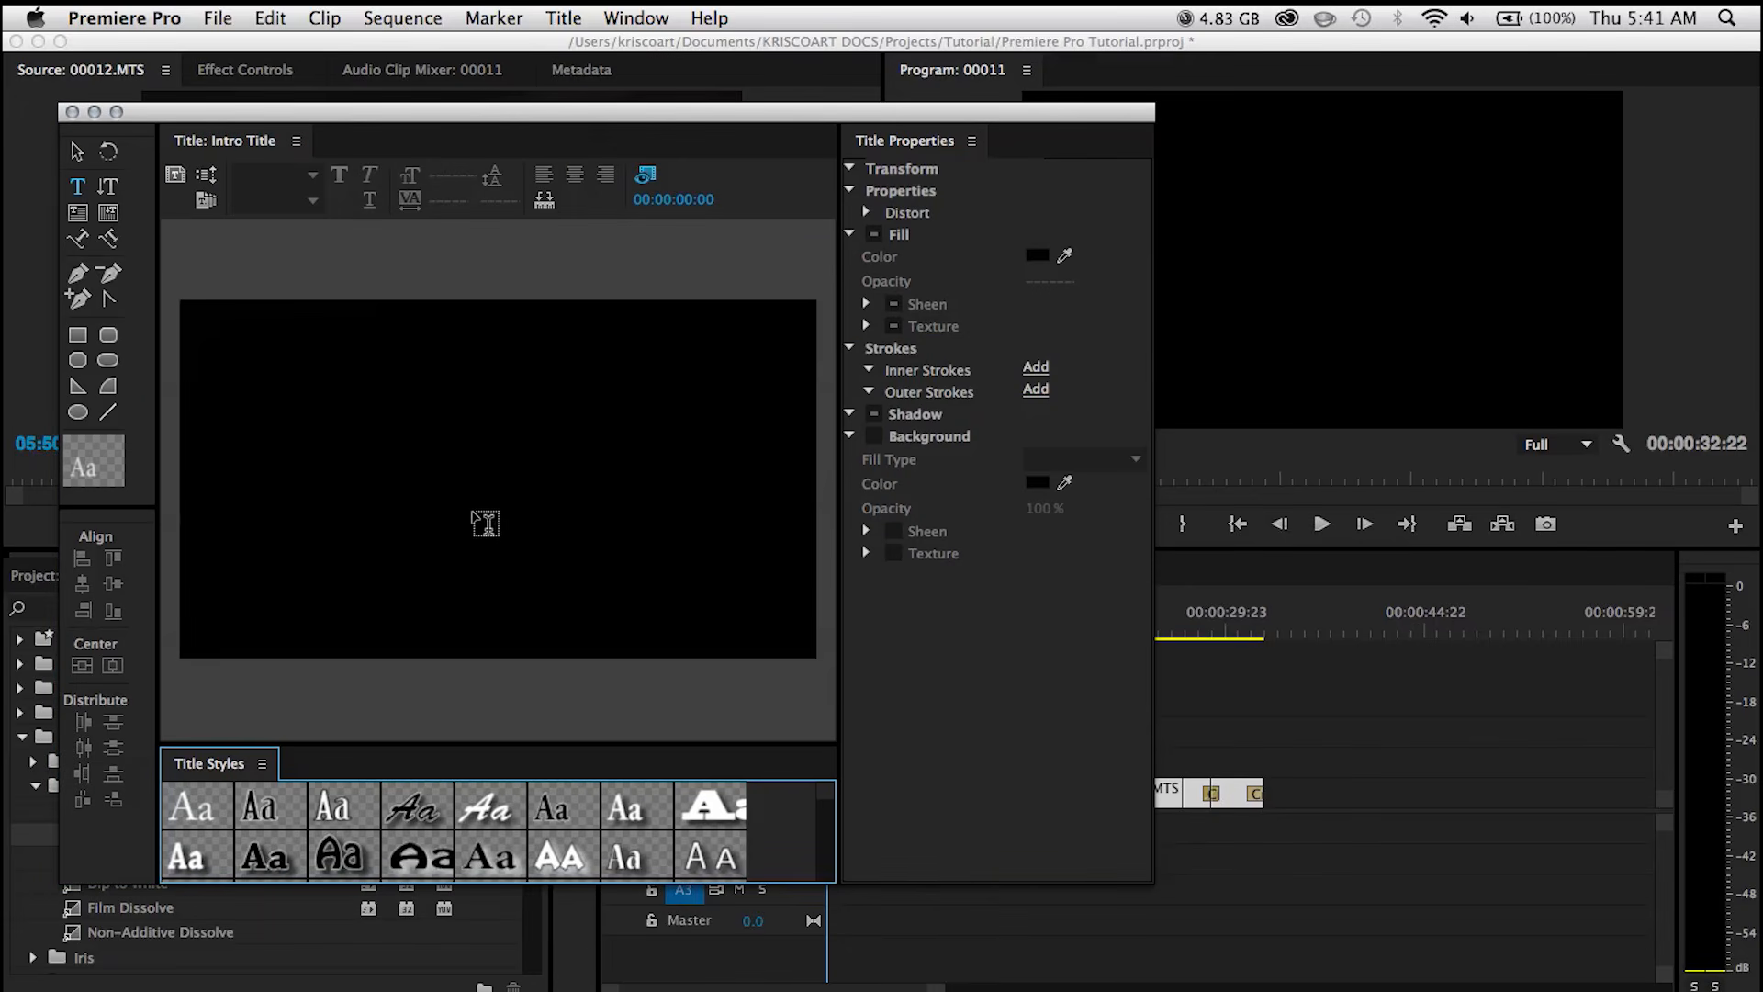
- Add the text "Forgotten Car" to the title canvas
{"action": "left_click", "coordinate": [392, 426]}
{"action": "type", "text": "Forgotte"}
{"action": "type", "text": "ar"}
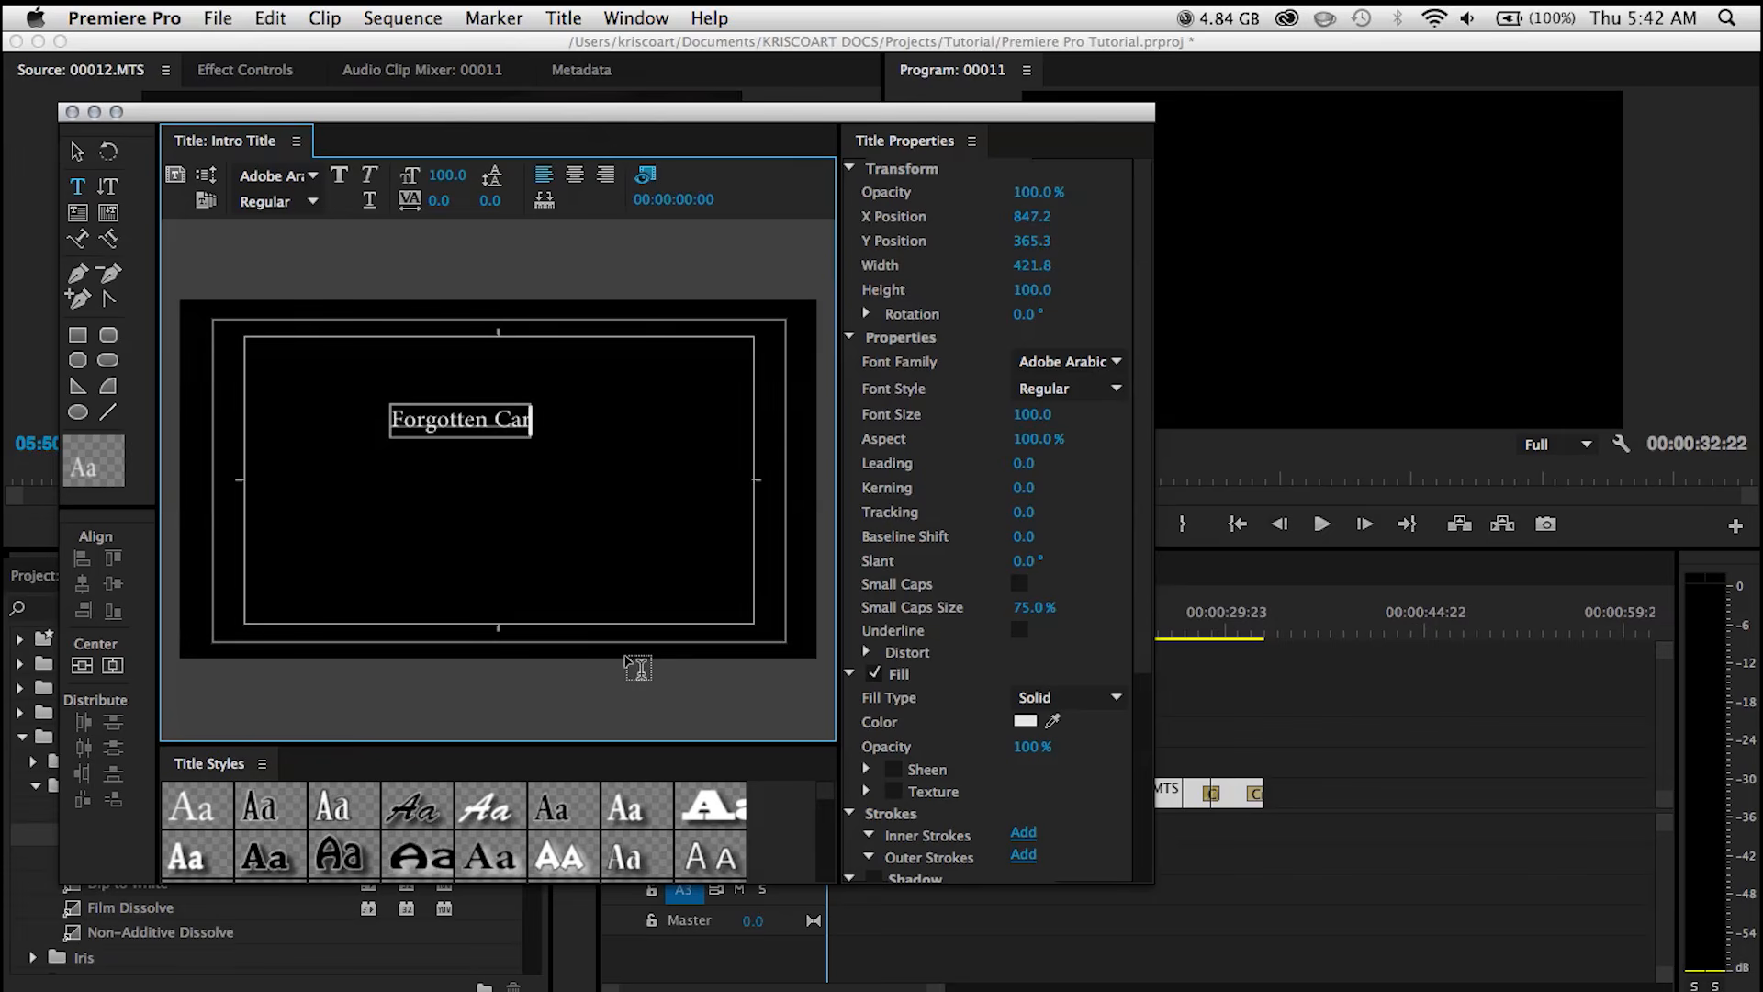
- Set the font of "Forgotten" to Nexa Bold and the font of "Car" to Nexa Light
{"action": "left_click", "coordinate": [77, 151]}
{"action": "double_click", "coordinate": [432, 426]}
{"action": "left_click_drag", "start_coordinate": [487, 421], "coordinate": [374, 418]}
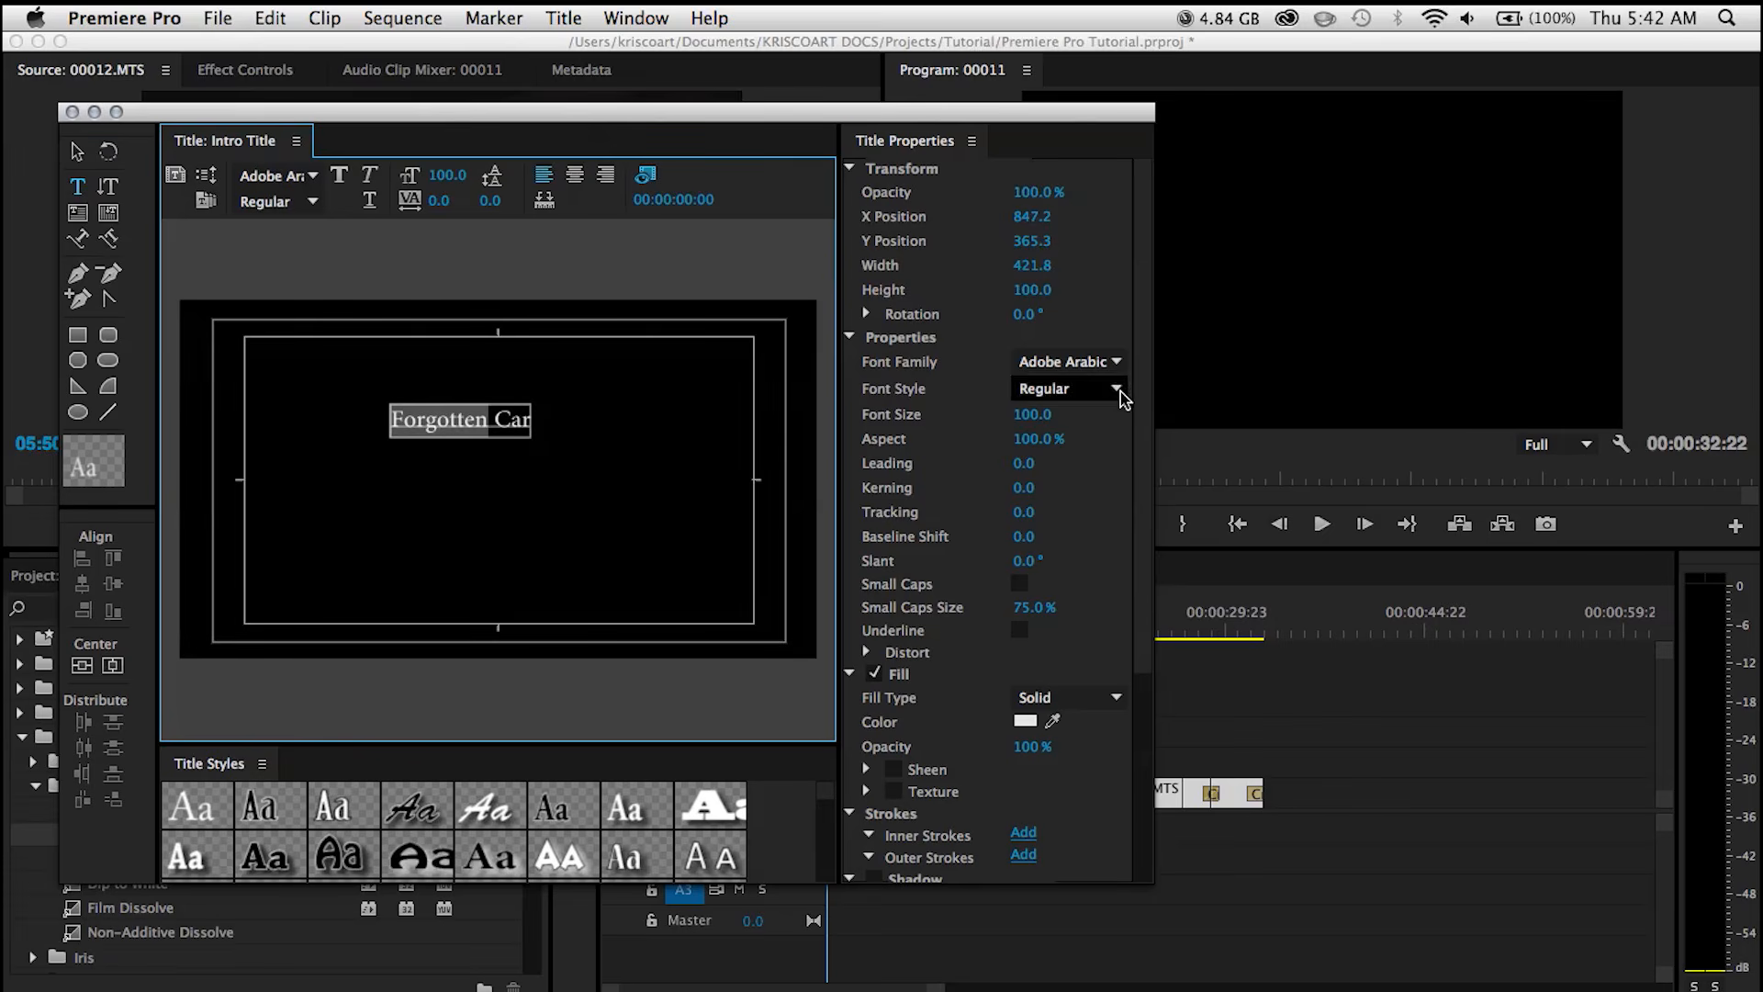
{"action": "left_click", "coordinate": [1058, 358]}
{"action": "type", "text": "Nexa Bold"}
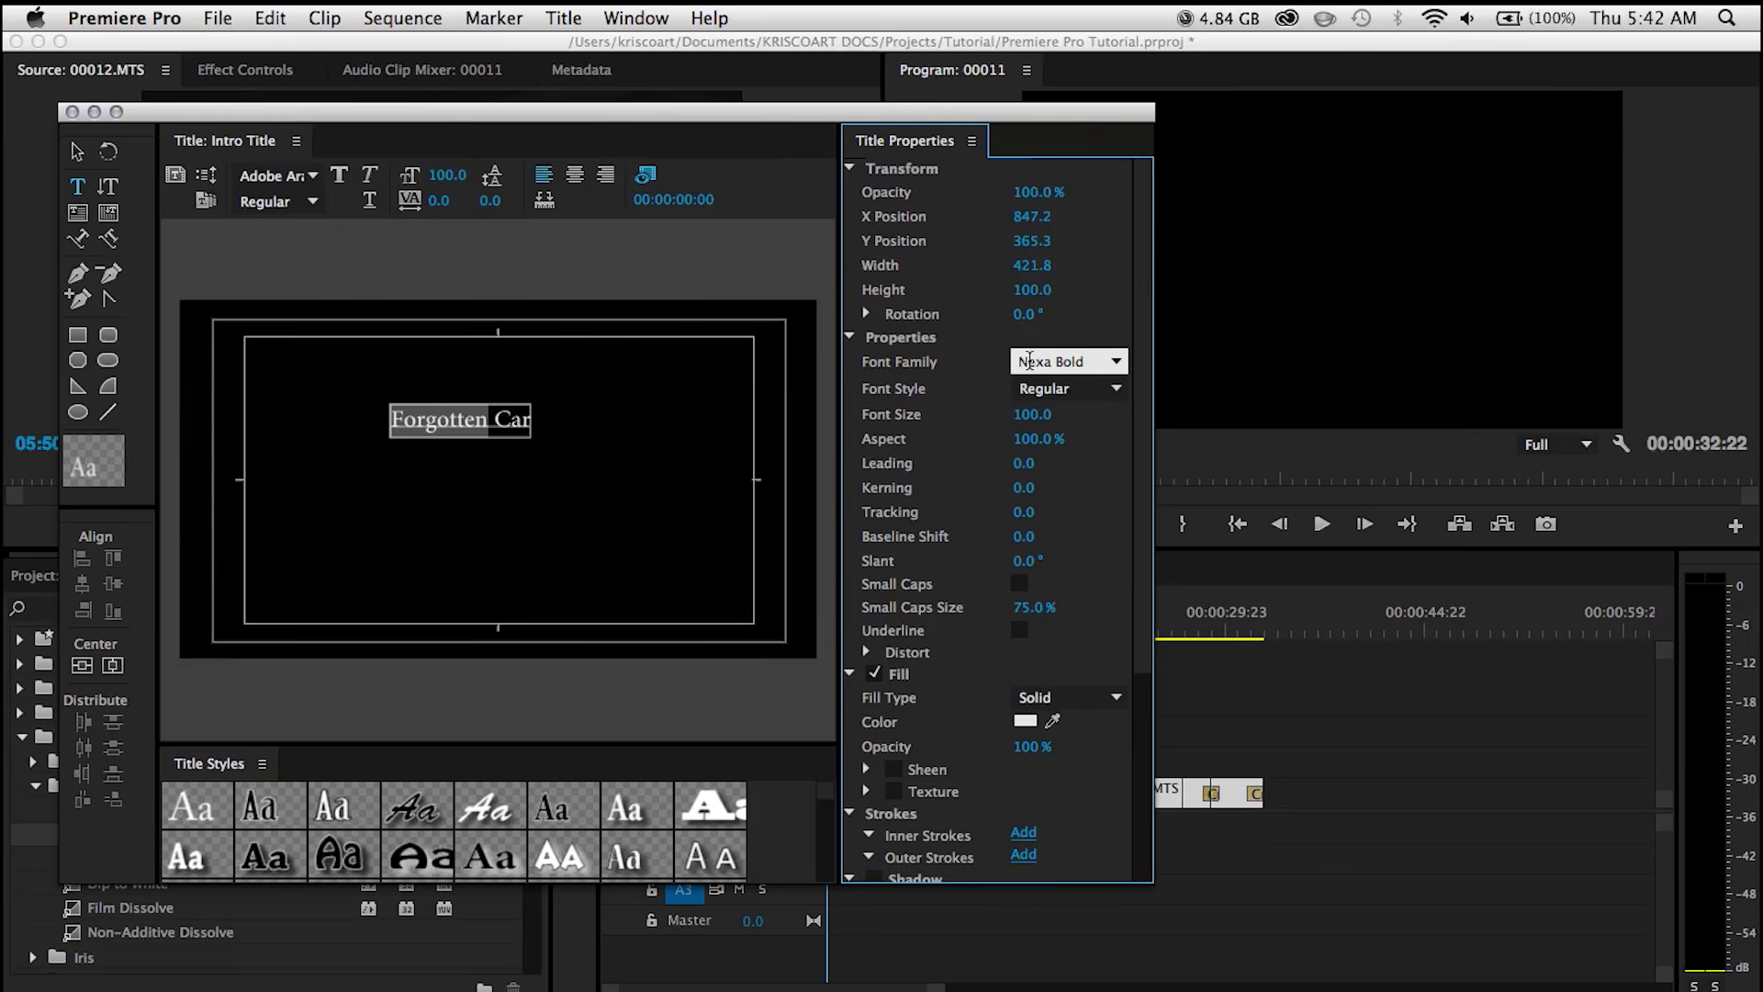
{"action": "key", "text": "Return"}
{"action": "left_click", "coordinate": [1038, 359]}
{"action": "type", "text": "Nexa Bold"}
{"action": "key", "text": "Return"}
{"action": "key", "text": "Down"}
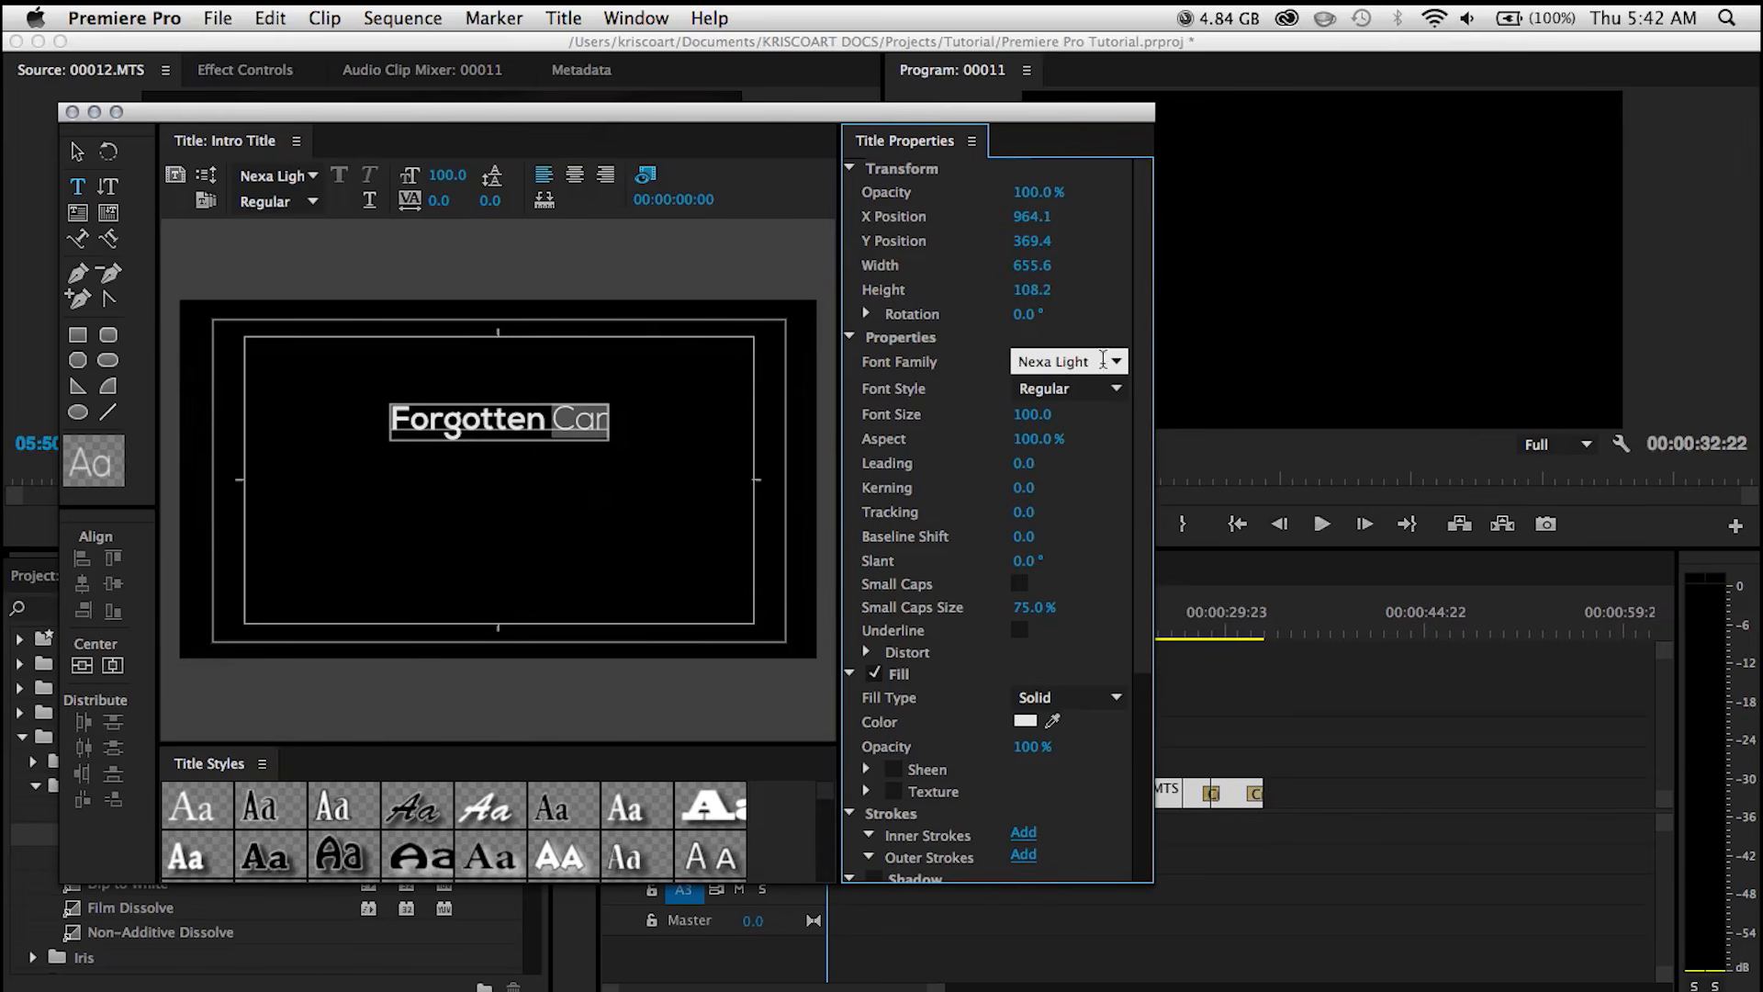
- Center the "Forgotten Car" text horizontally and vertically in the title frame
{"action": "left_click", "coordinate": [77, 152]}
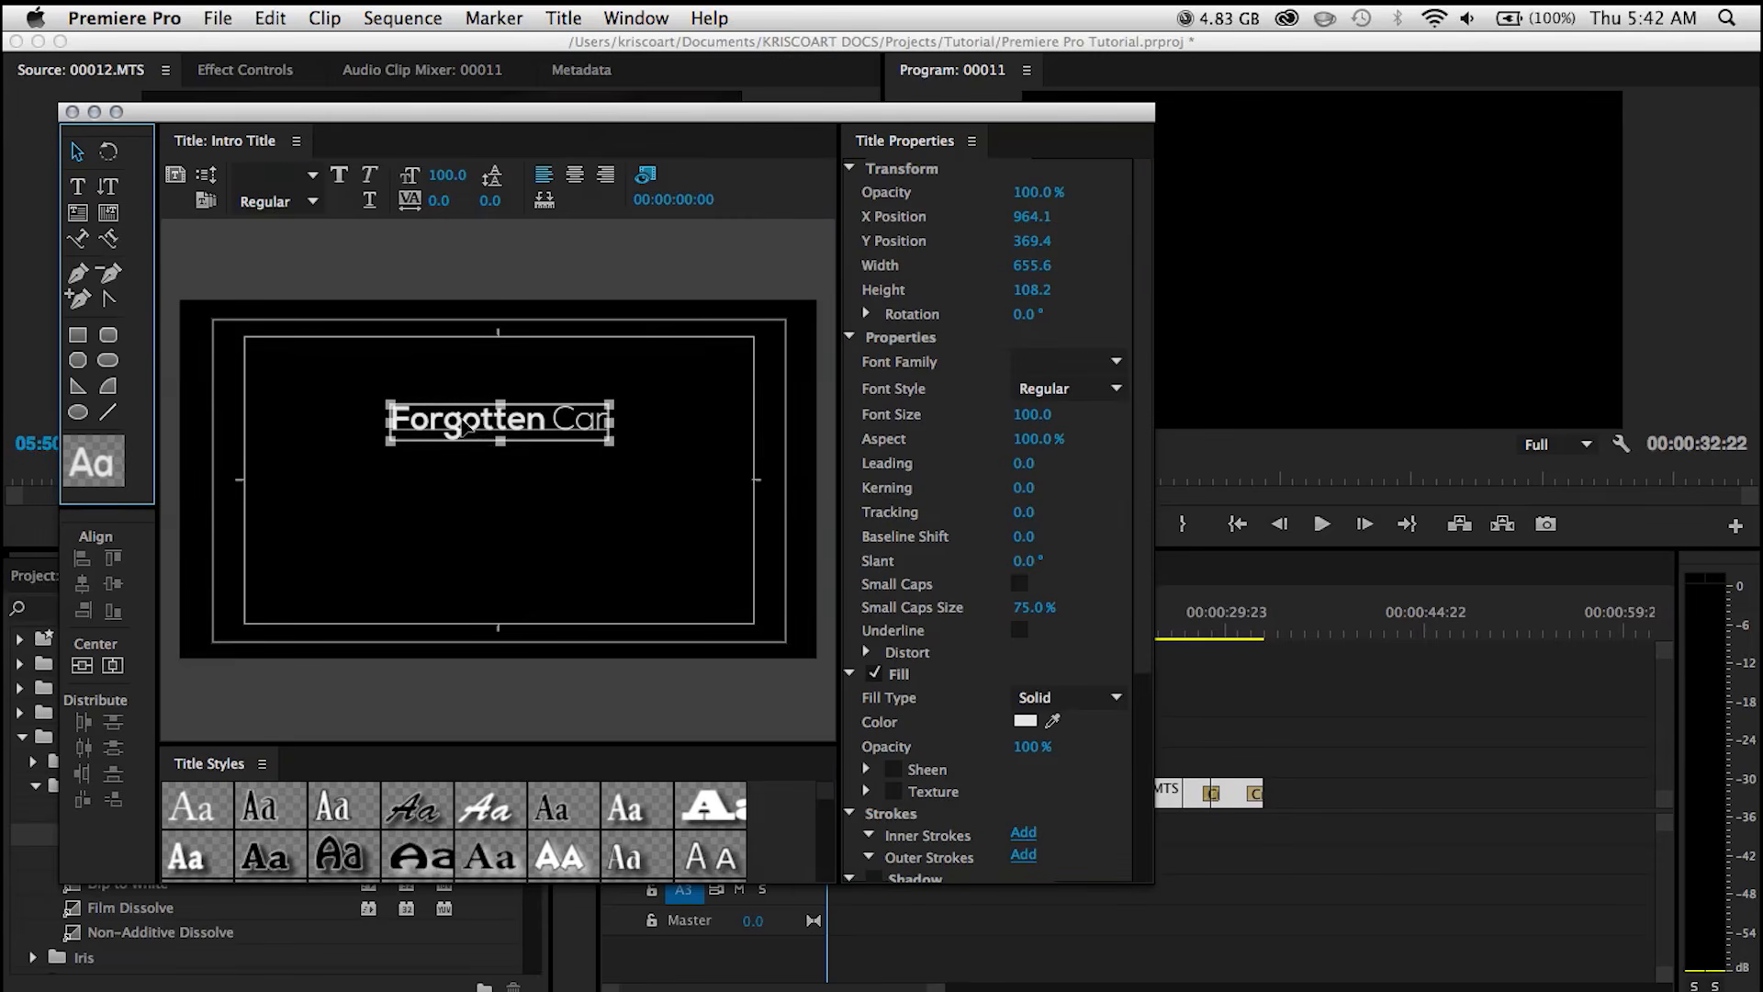
{"action": "right_click", "coordinate": [462, 420]}
{"action": "mouse_move", "coordinate": [590, 780]}
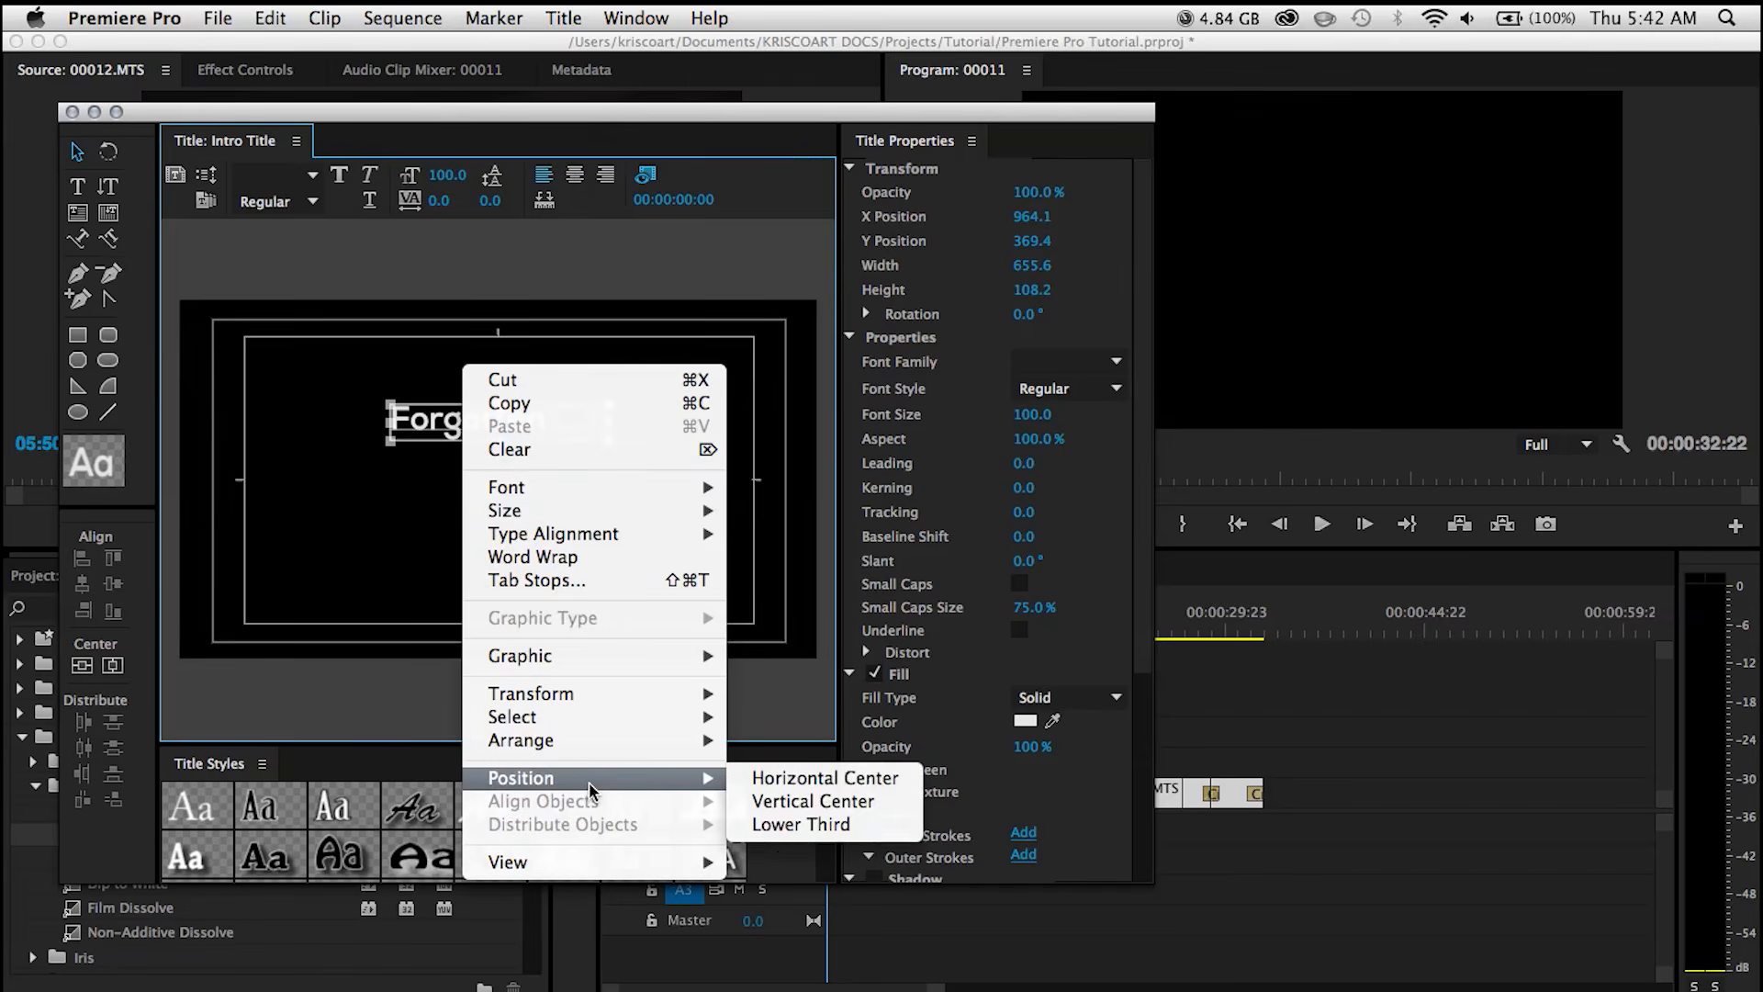
{"action": "left_click", "coordinate": [827, 777]}
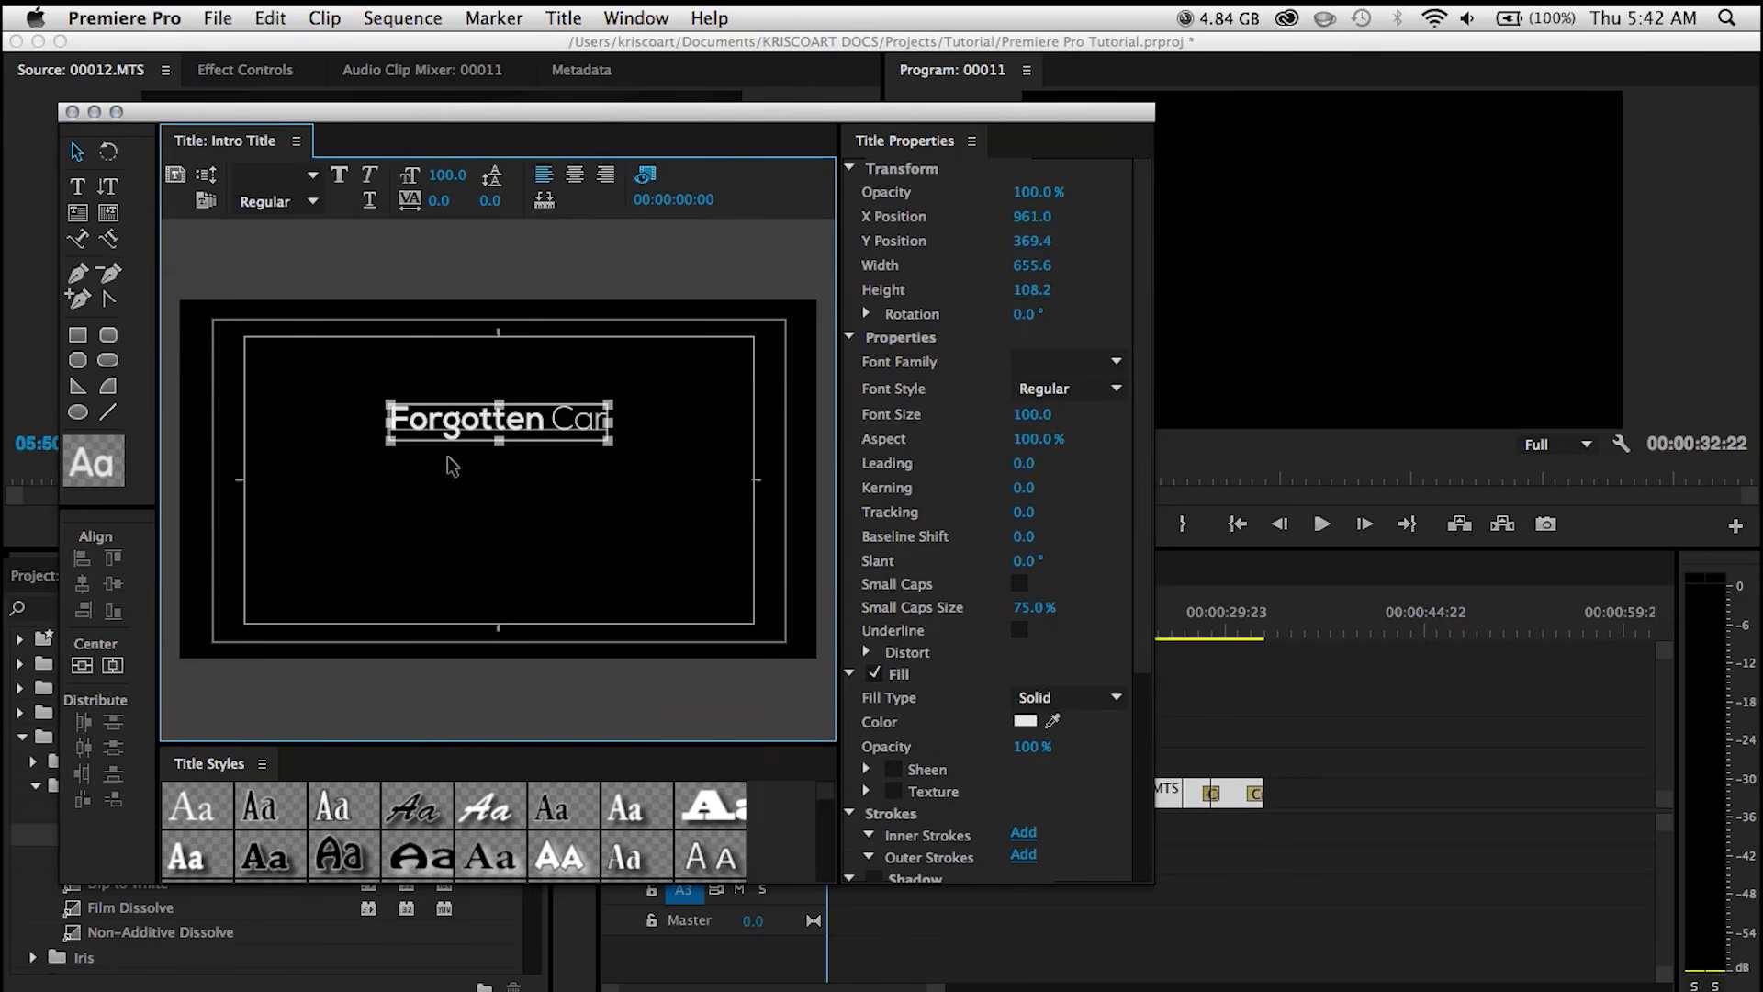
{"action": "right_click", "coordinate": [433, 418]}
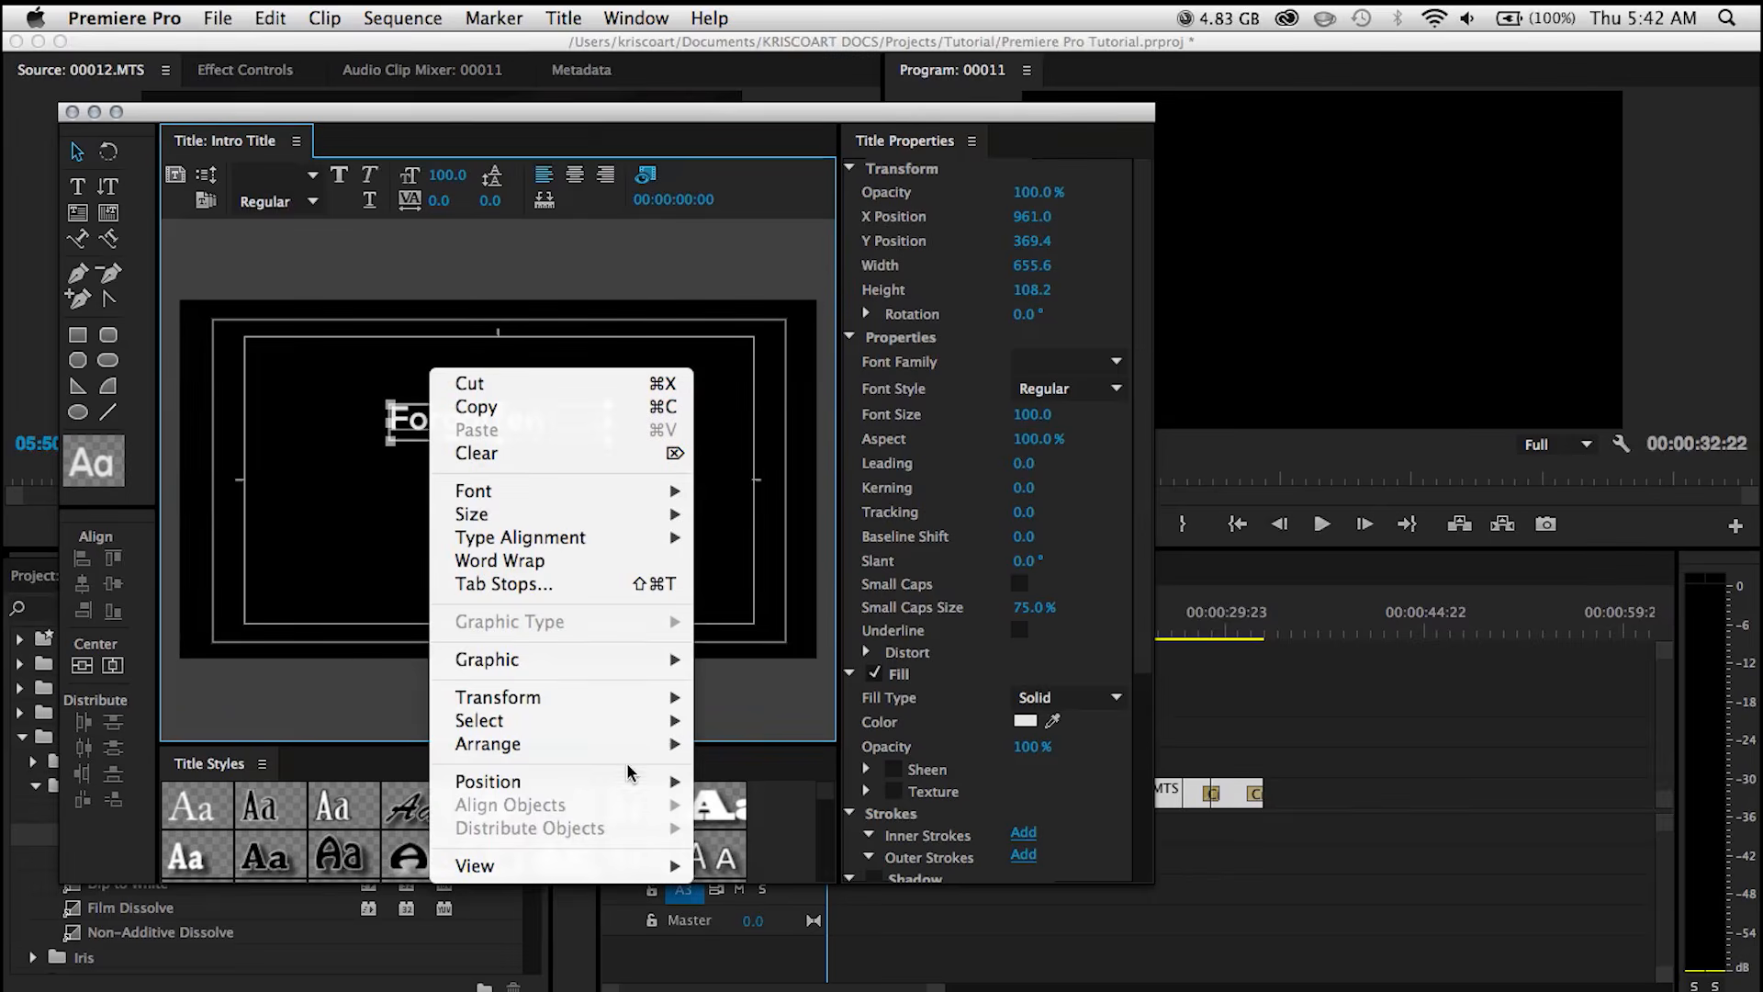
{"action": "mouse_move", "coordinate": [630, 780]}
{"action": "left_click", "coordinate": [742, 807]}
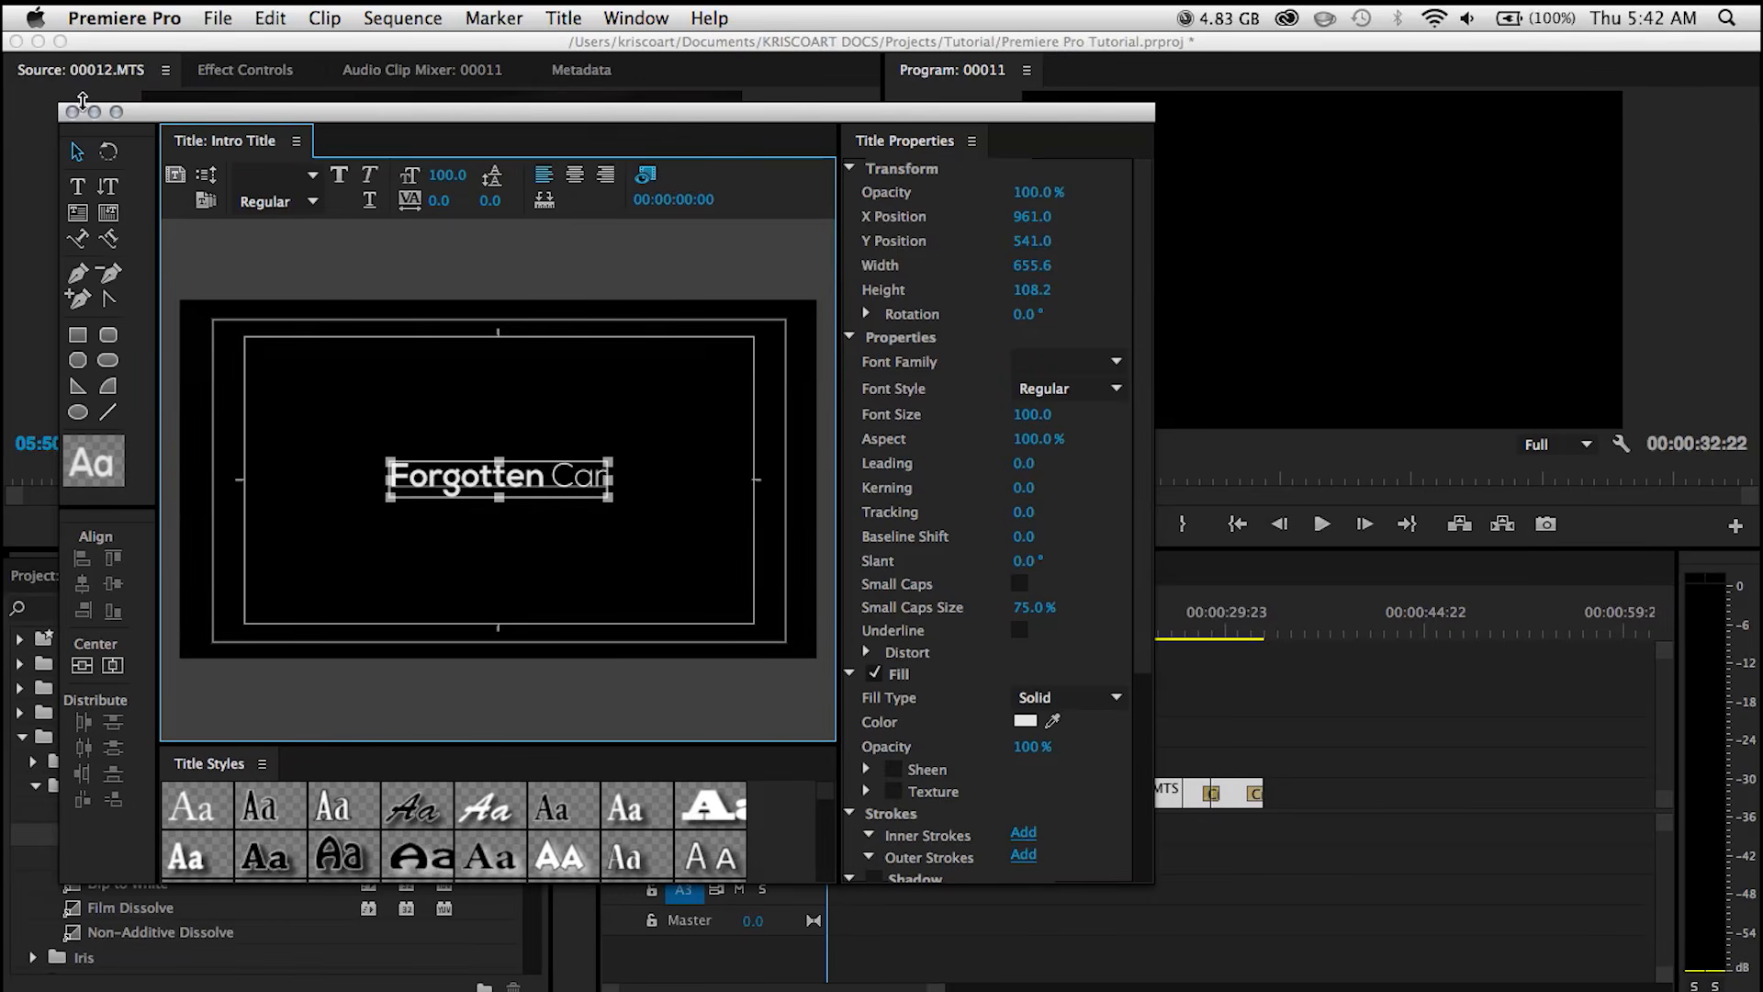
- Close the title editor and move Intro Title from the STREAM bin to the project's top level, closing the bin
{"action": "left_click", "coordinate": [71, 111]}
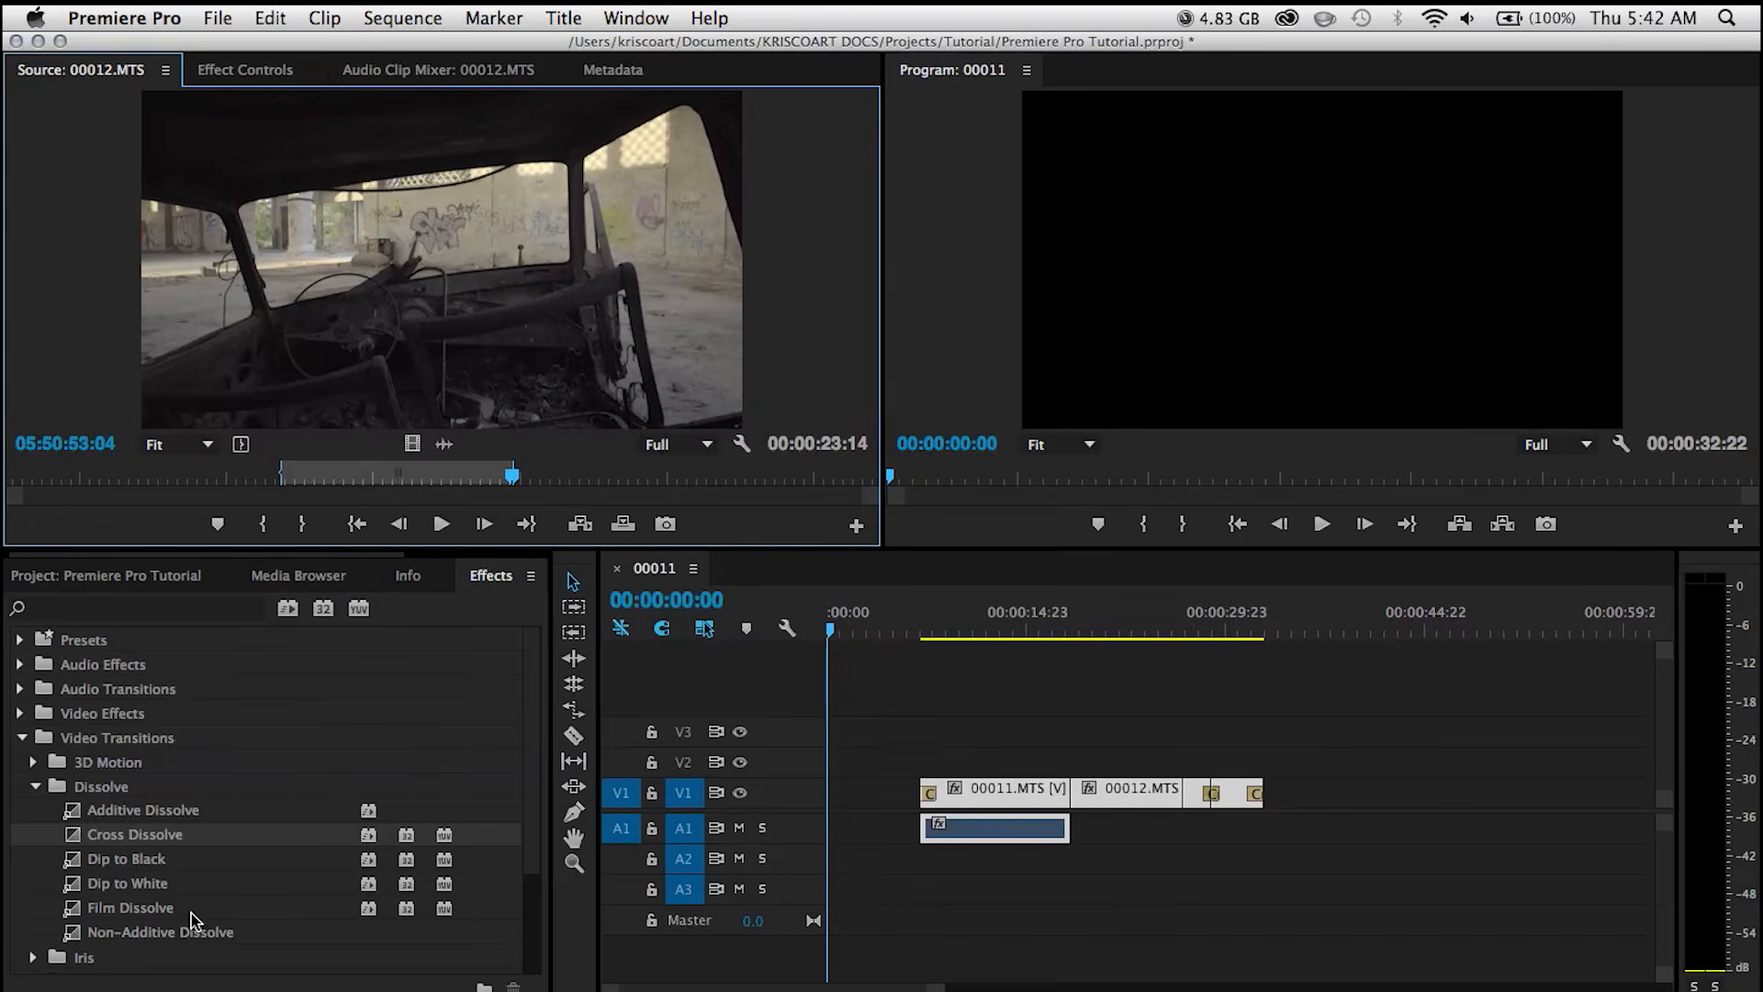
{"action": "left_click", "coordinate": [168, 578]}
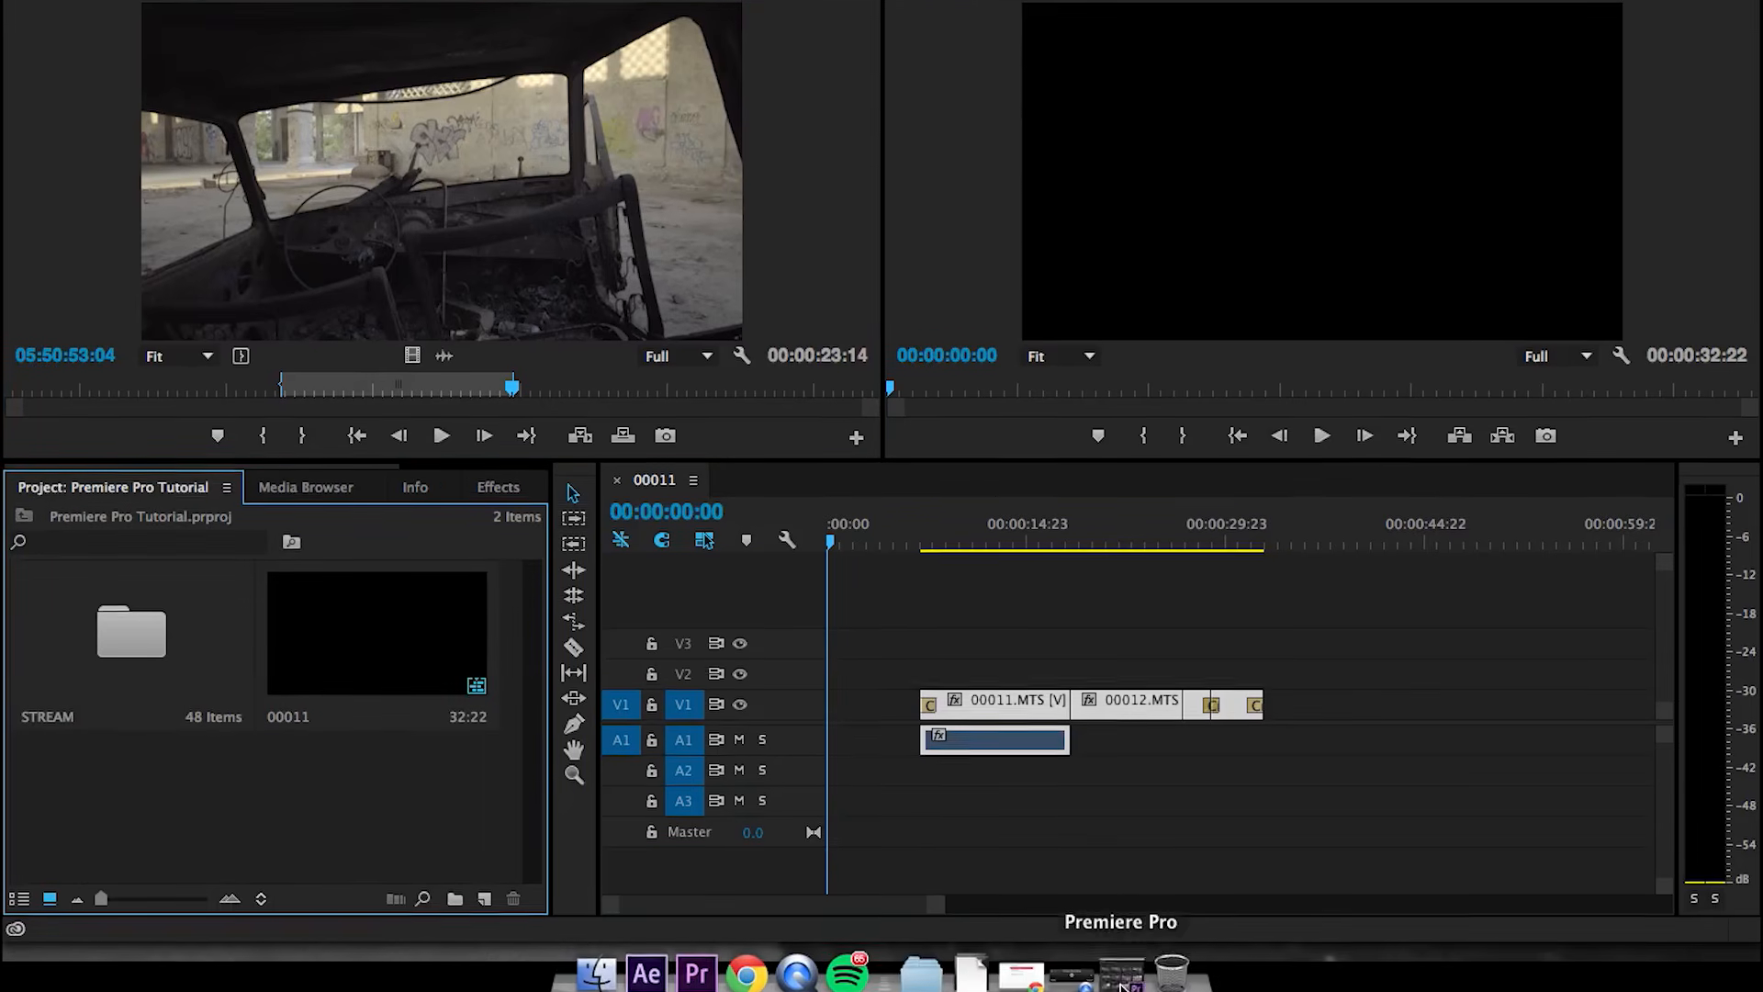
{"action": "left_click", "coordinate": [1122, 960]}
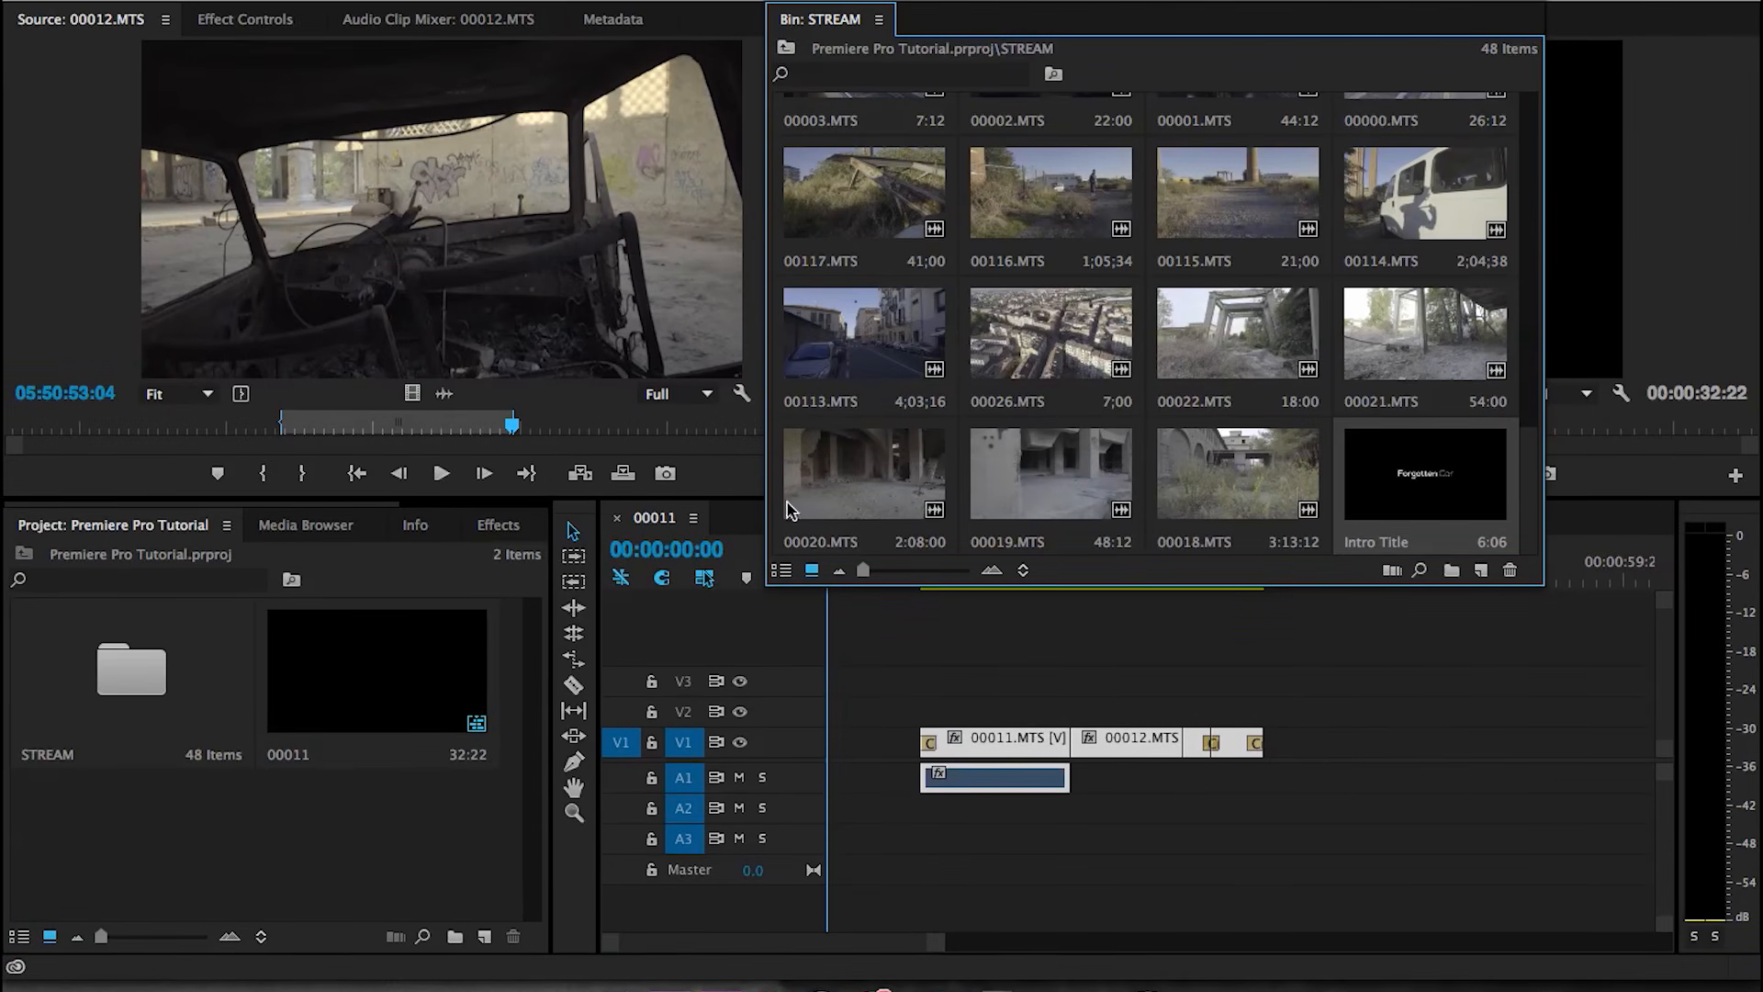
{"action": "left_click_drag", "start_coordinate": [1421, 456], "coordinate": [429, 786]}
{"action": "left_click_drag", "start_coordinate": [358, 840], "coordinate": [362, 846]}
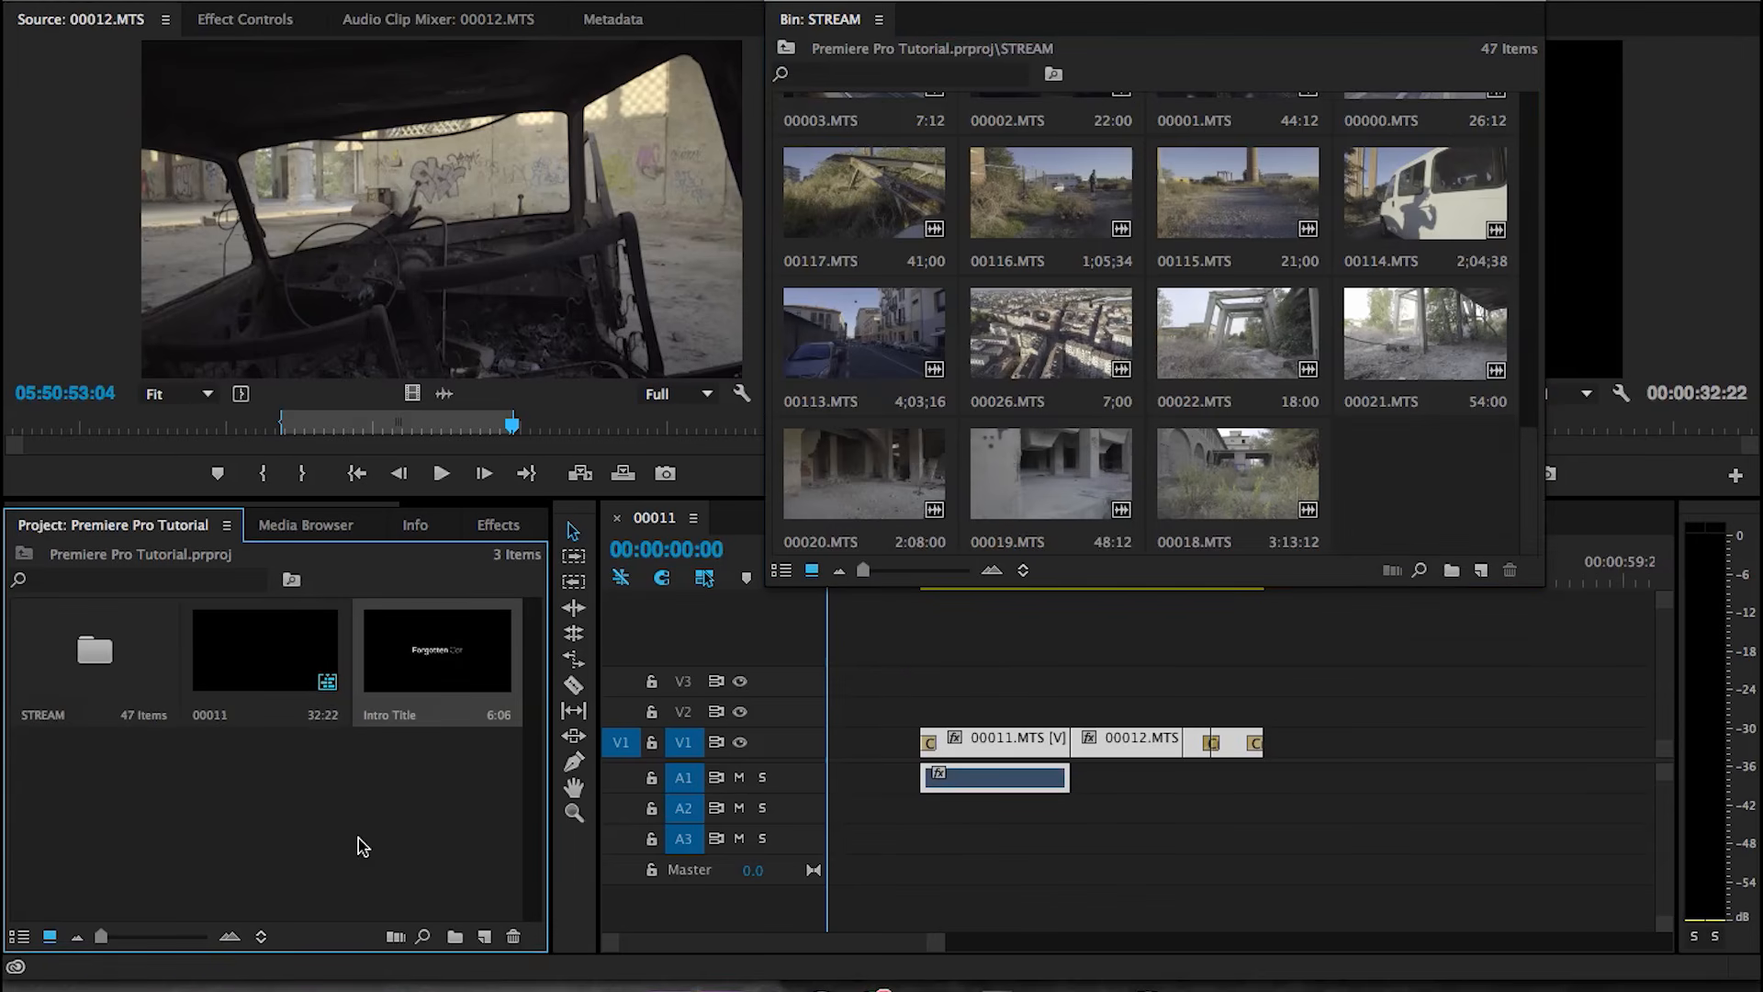
{"action": "left_click", "coordinate": [311, 841]}
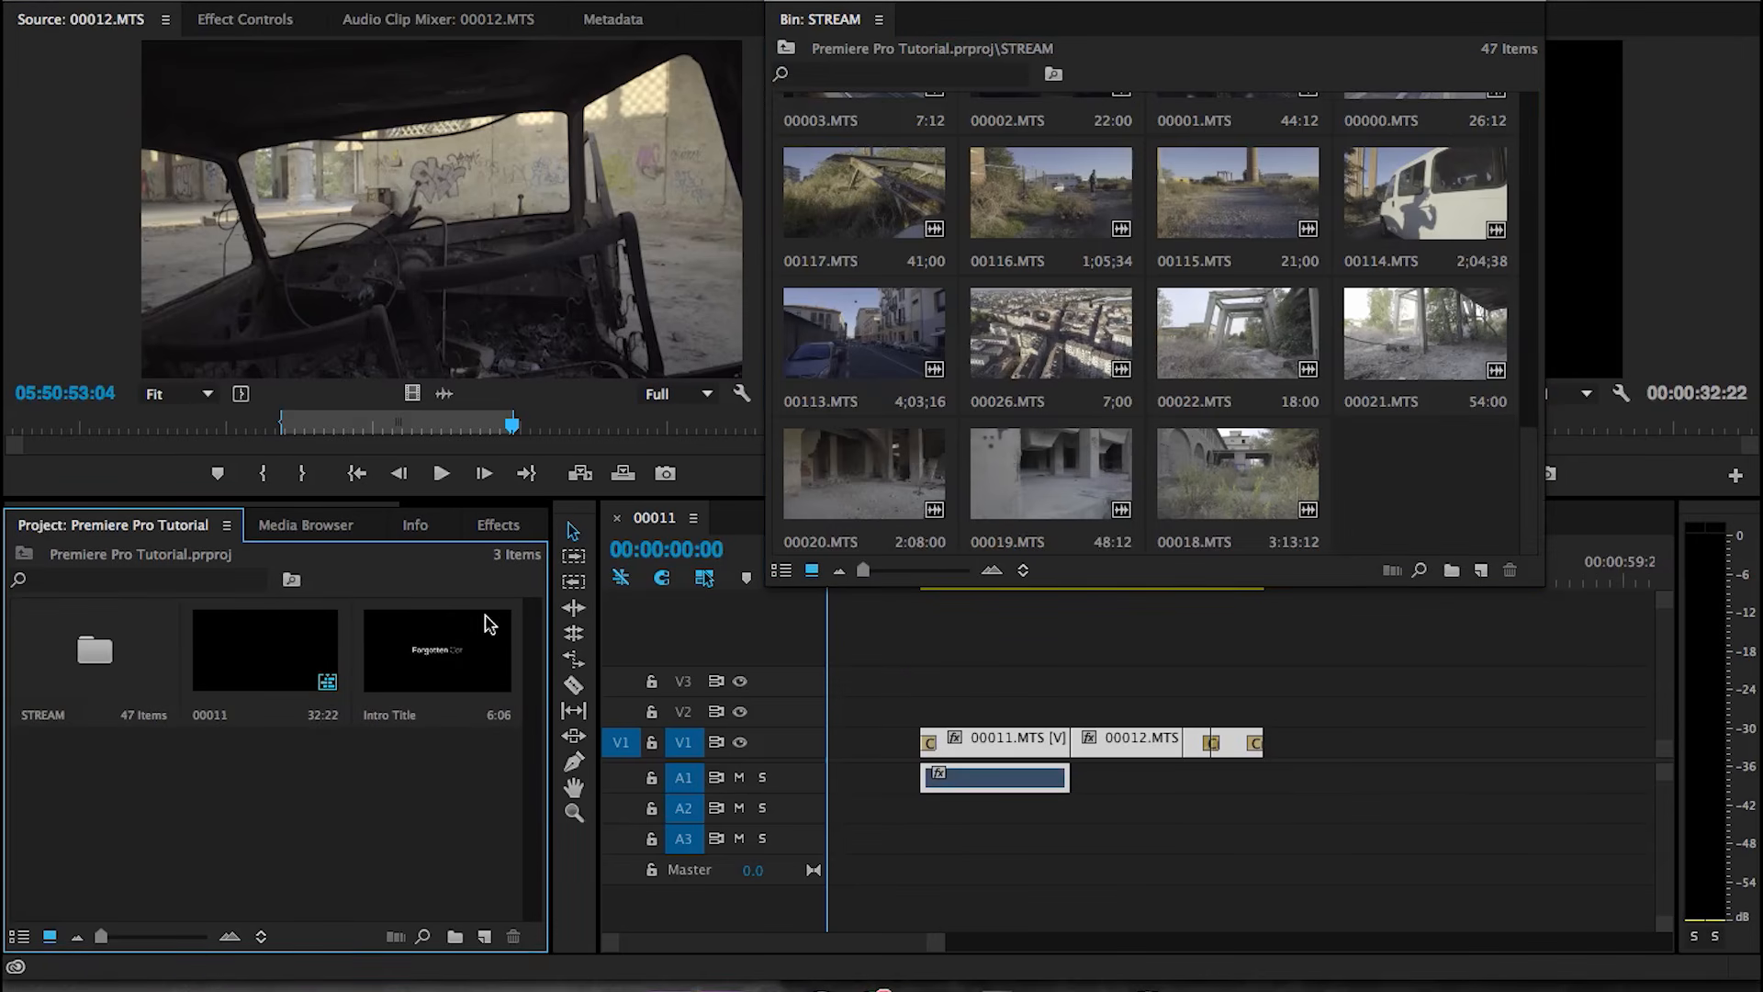
{"action": "left_click", "coordinate": [804, 3]}
- Place Intro Title at the start of V1, preview it, and trim its end to a length of about 3.5 seconds
{"action": "left_click_drag", "start_coordinate": [420, 661], "coordinate": [831, 740]}
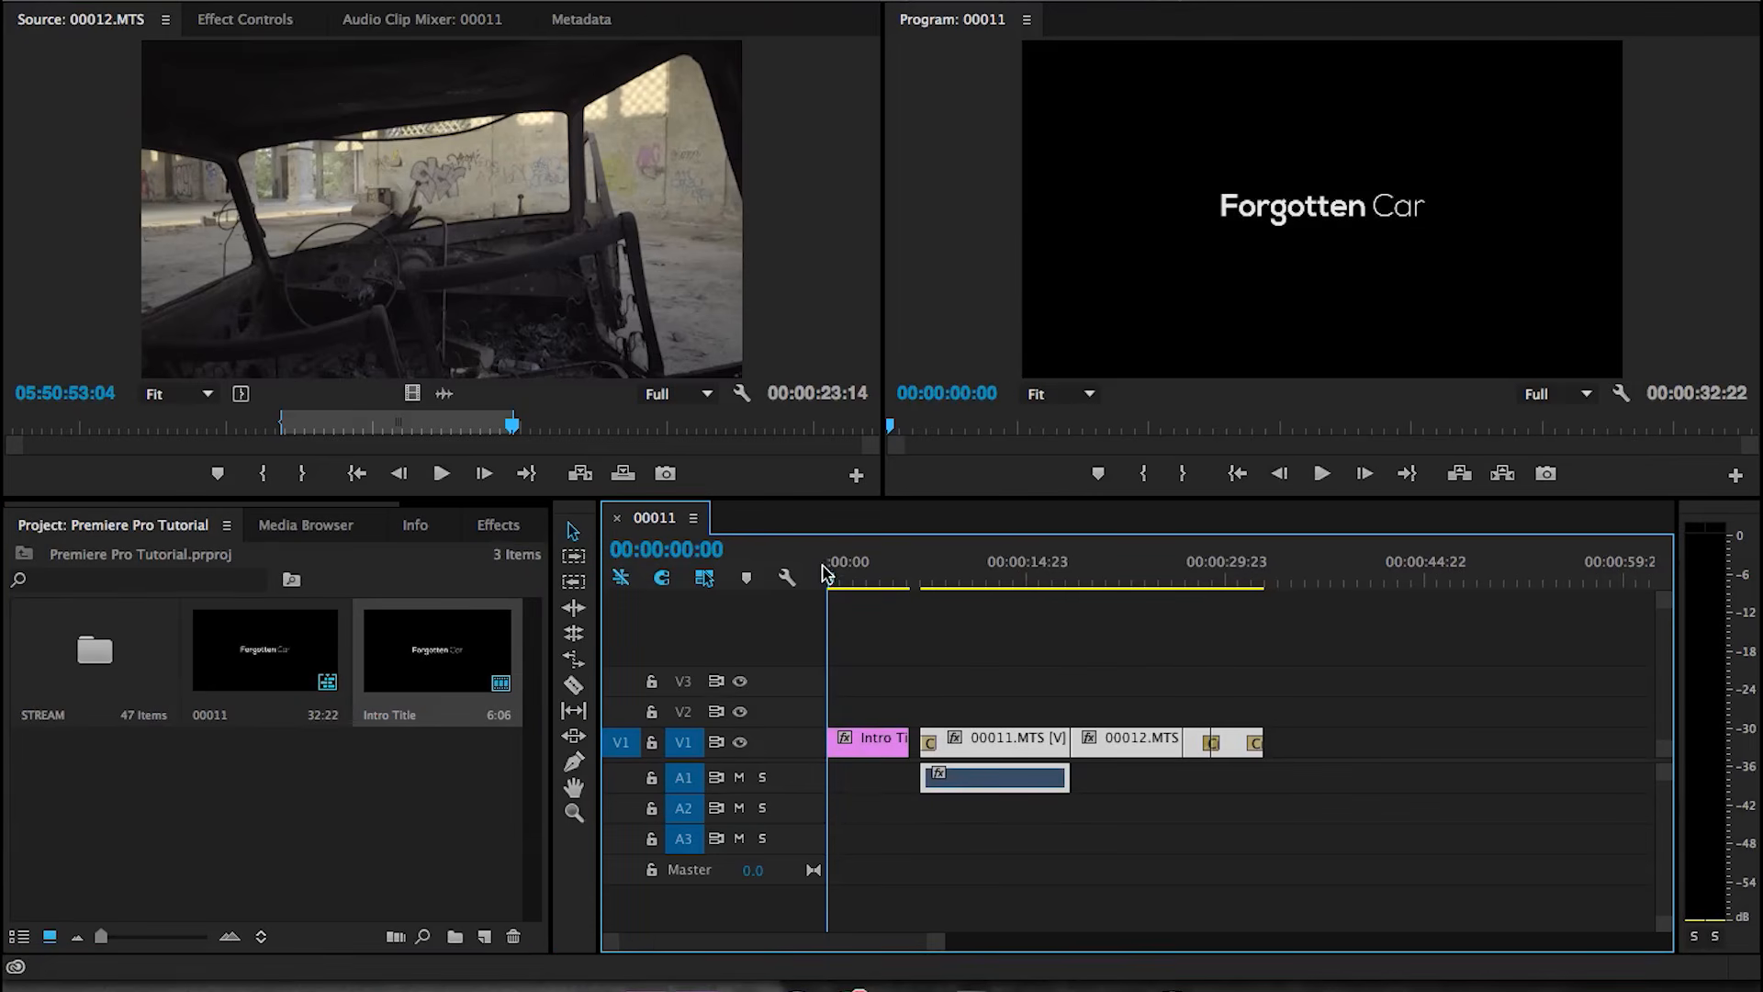
{"action": "key", "text": "space"}
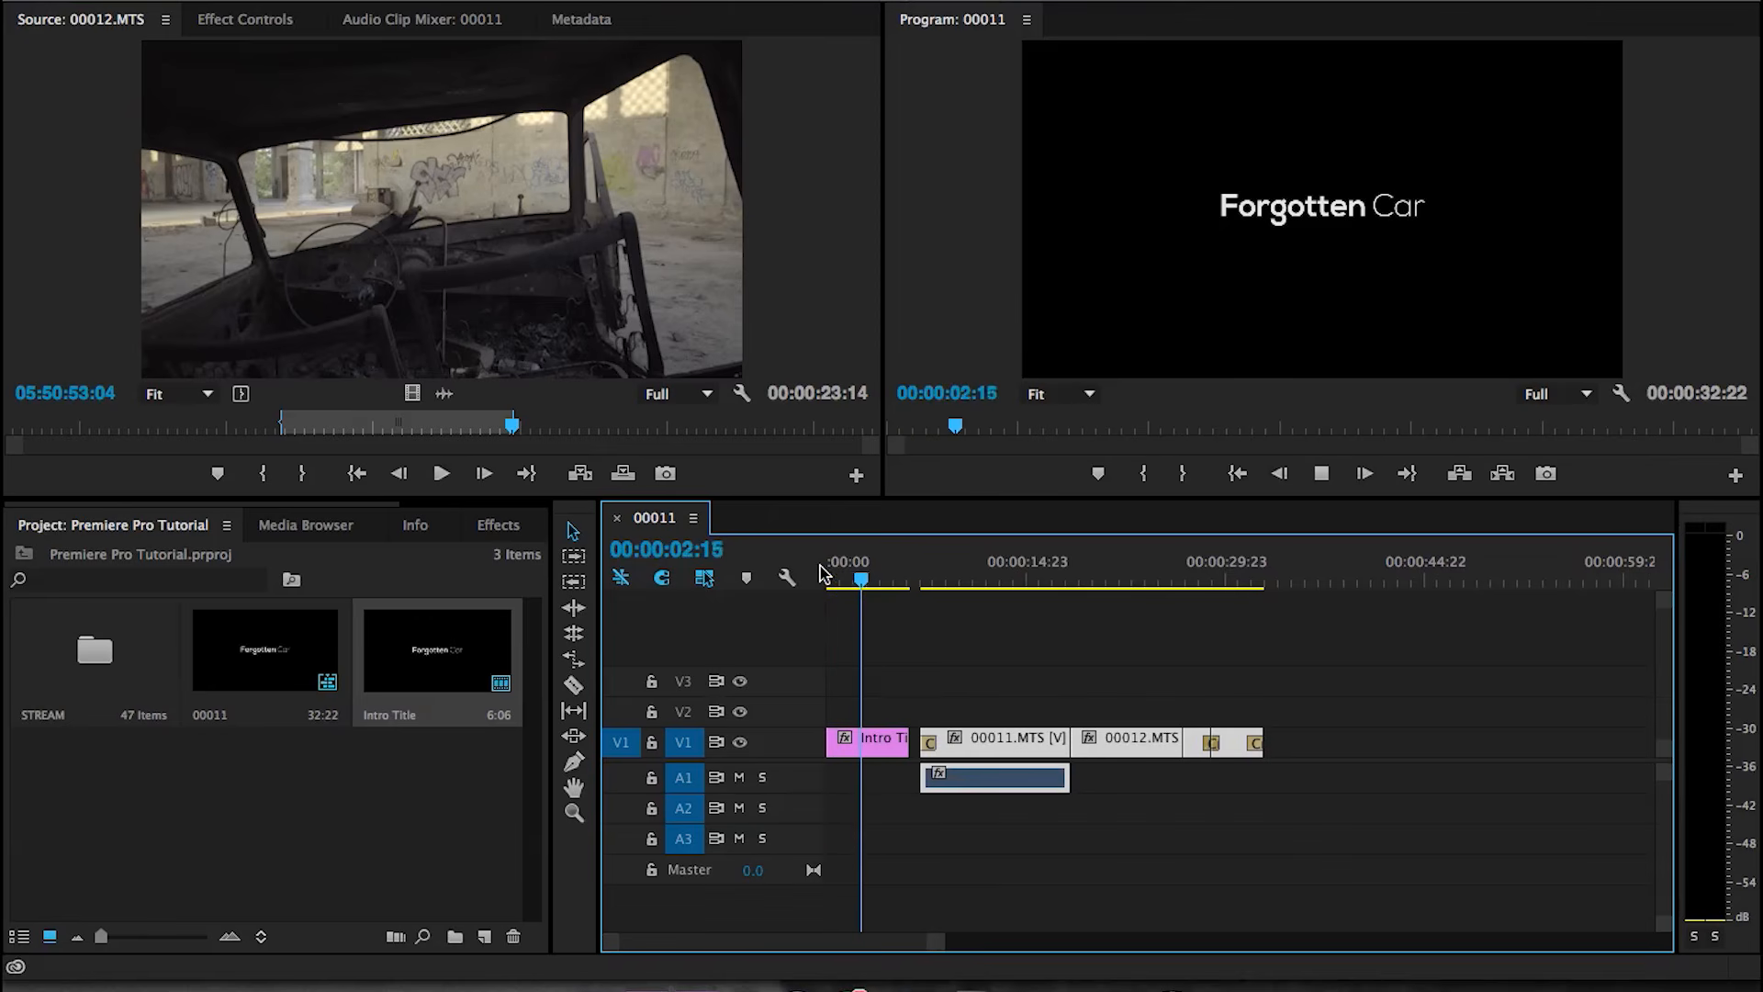
{"action": "left_click_drag", "start_coordinate": [908, 741], "coordinate": [875, 741]}
{"action": "left_click_drag", "start_coordinate": [841, 565], "coordinate": [830, 565]}
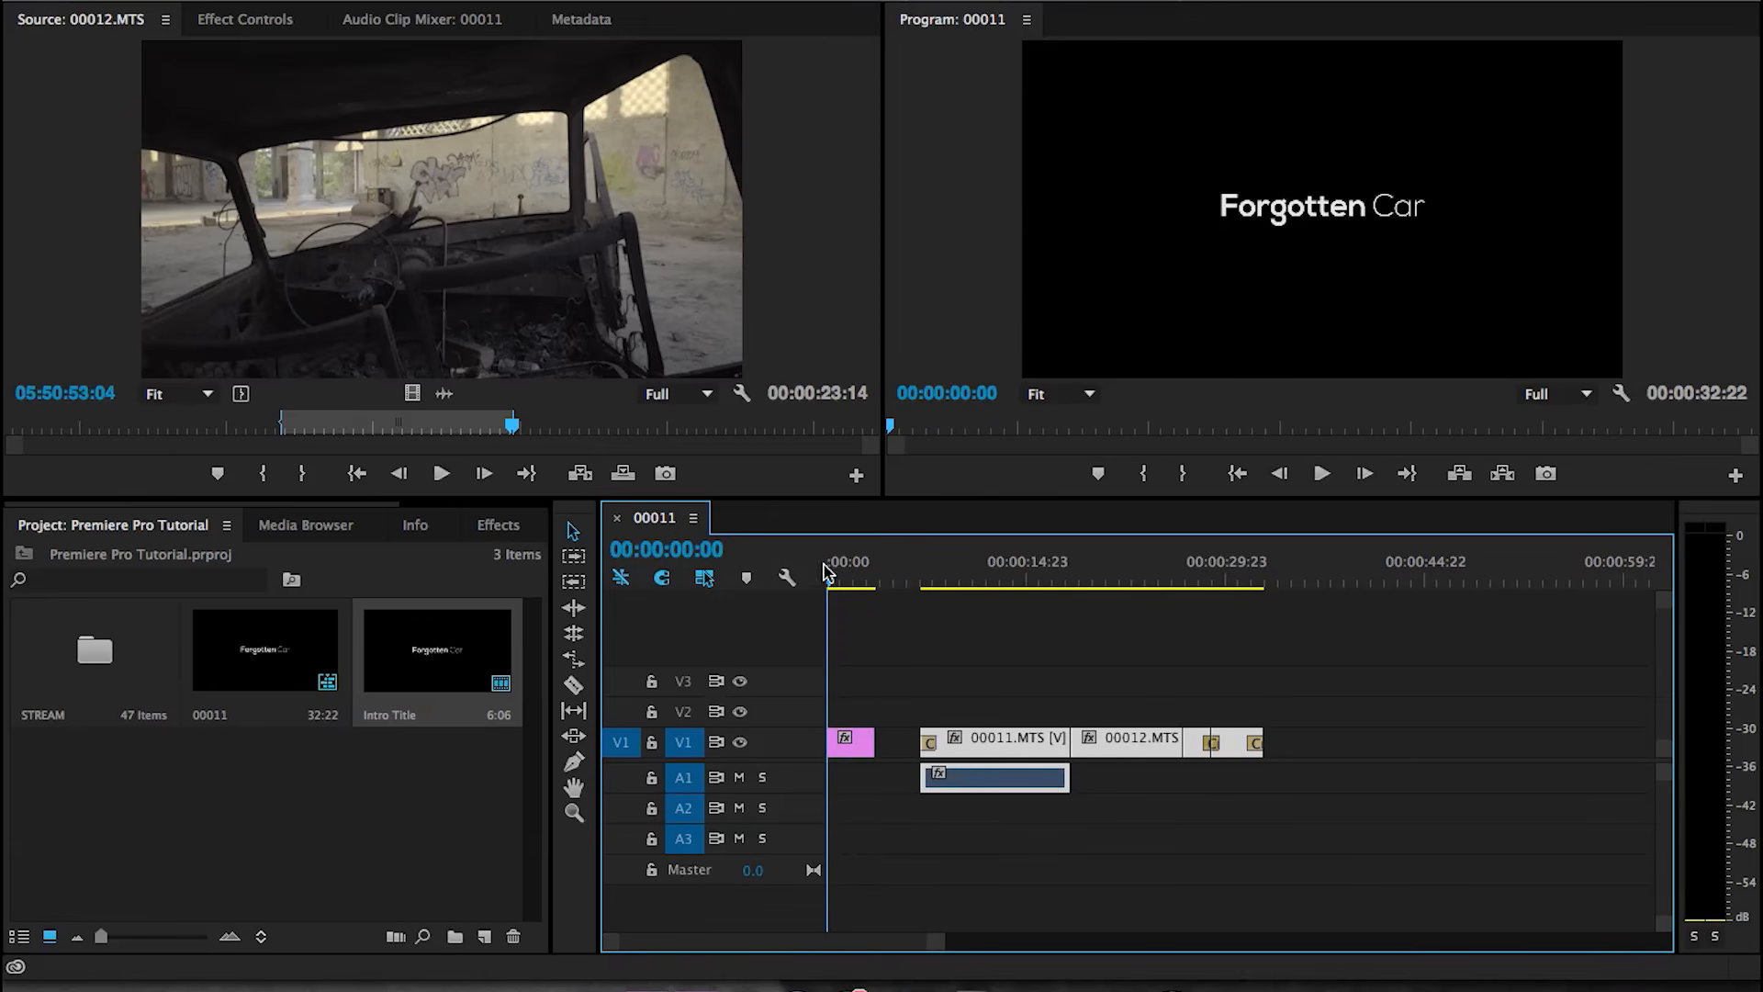
- Apply the default transition to both ends of Intro Title and ripple delete the gap between it and 00011.MTS
{"action": "left_click", "coordinate": [857, 748]}
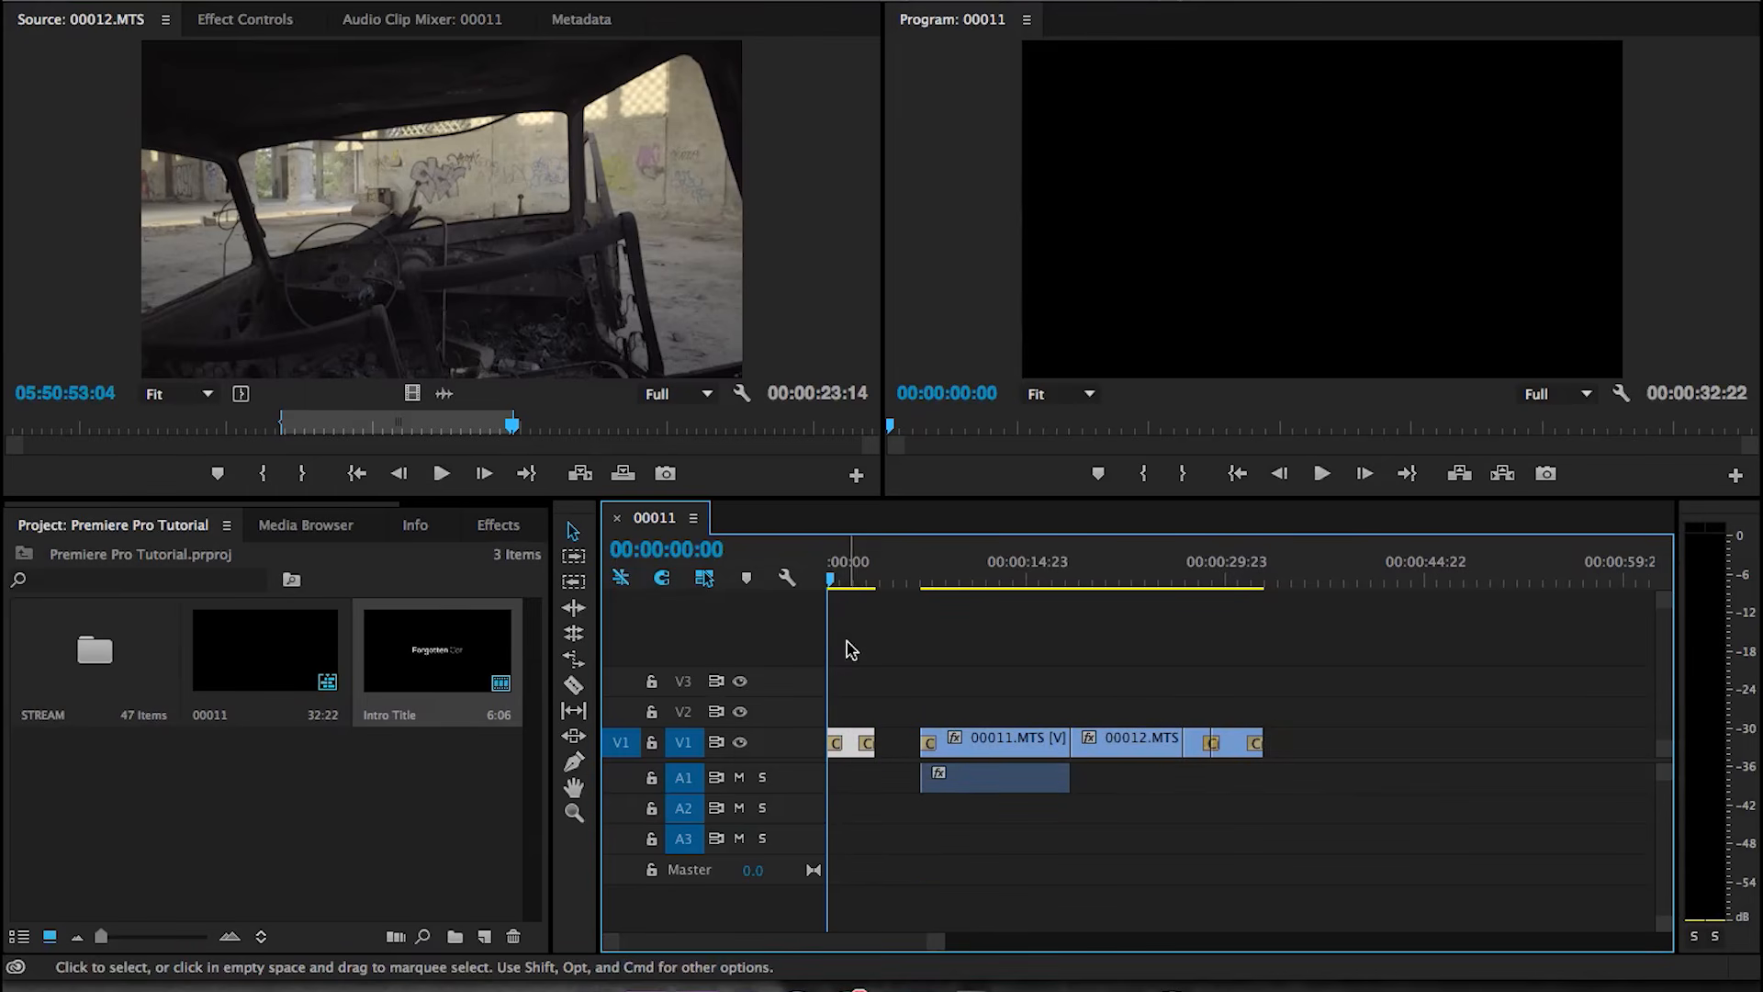
{"action": "key", "text": "space"}
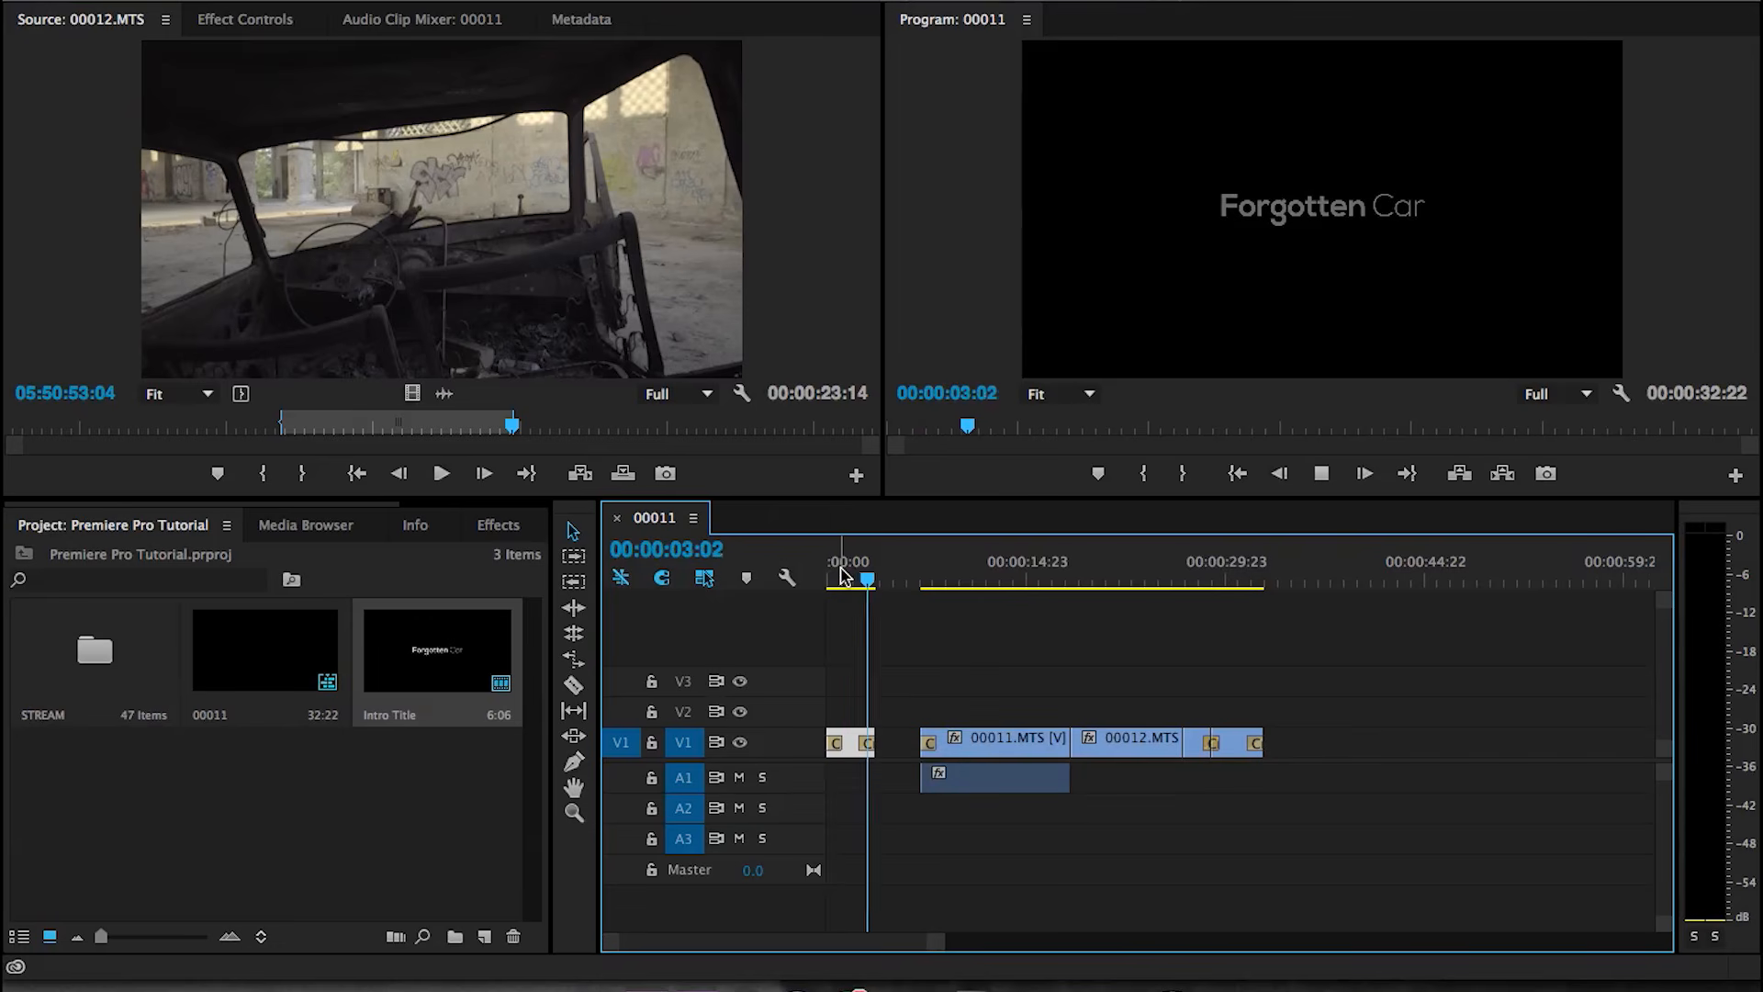
{"action": "key", "text": "space"}
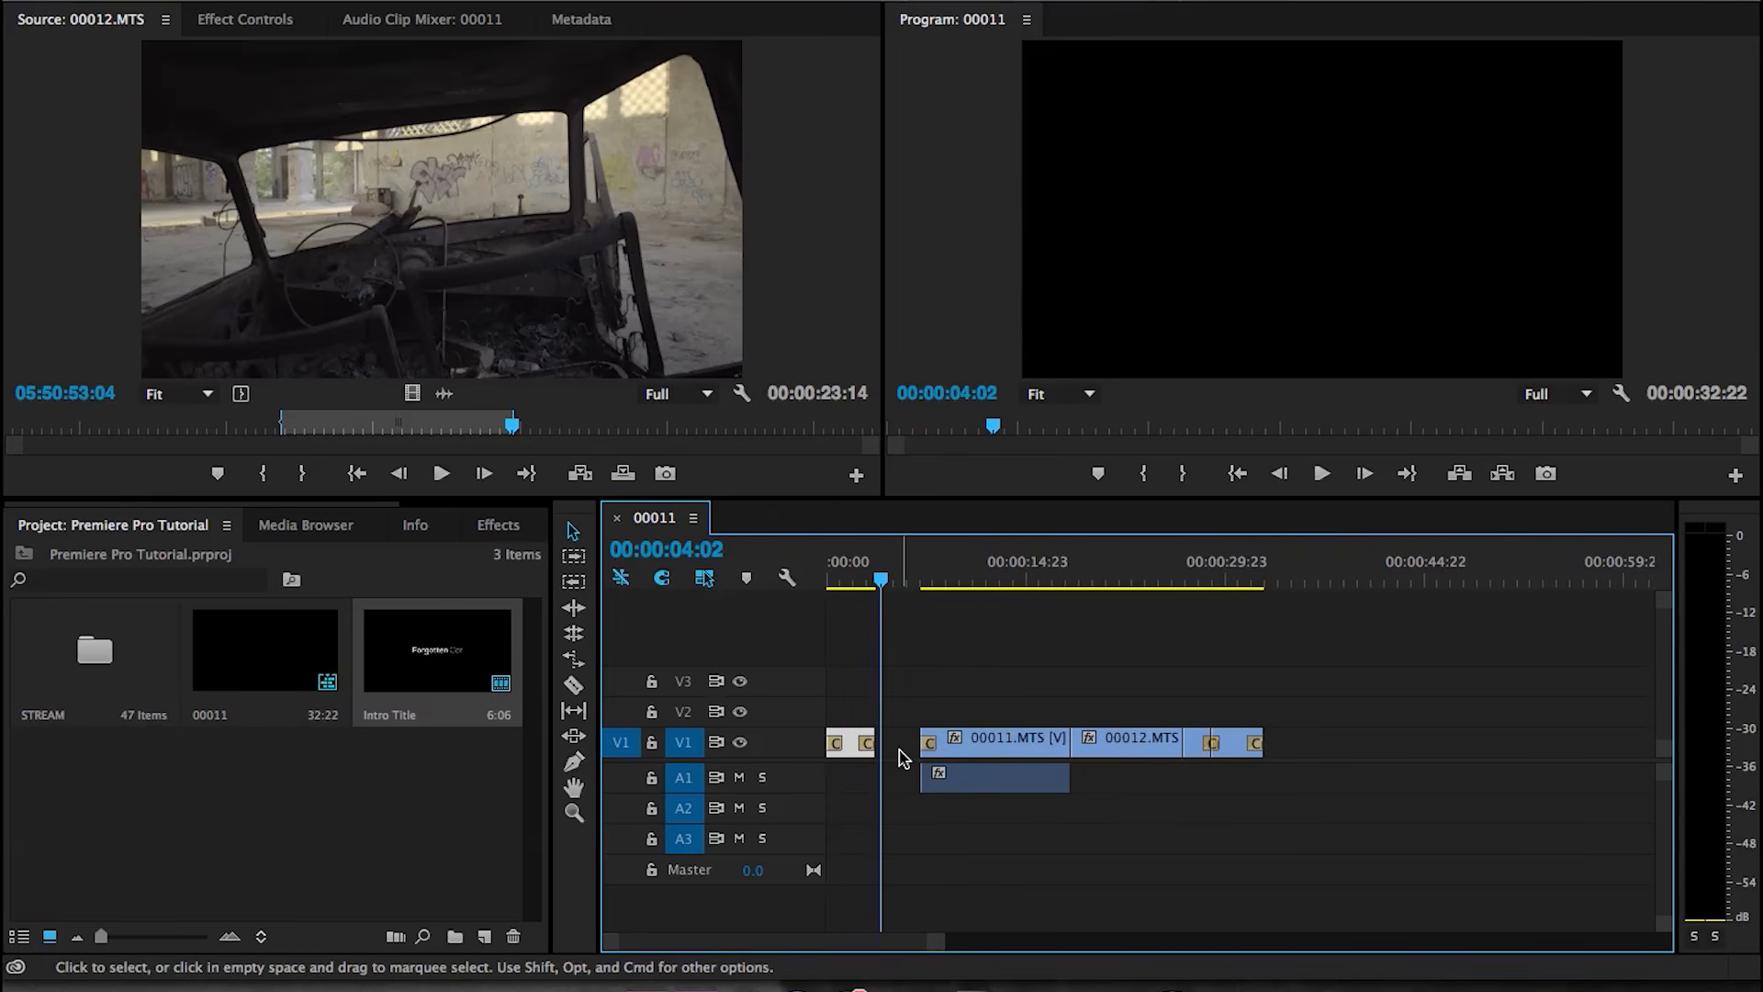
{"action": "right_click", "coordinate": [900, 749]}
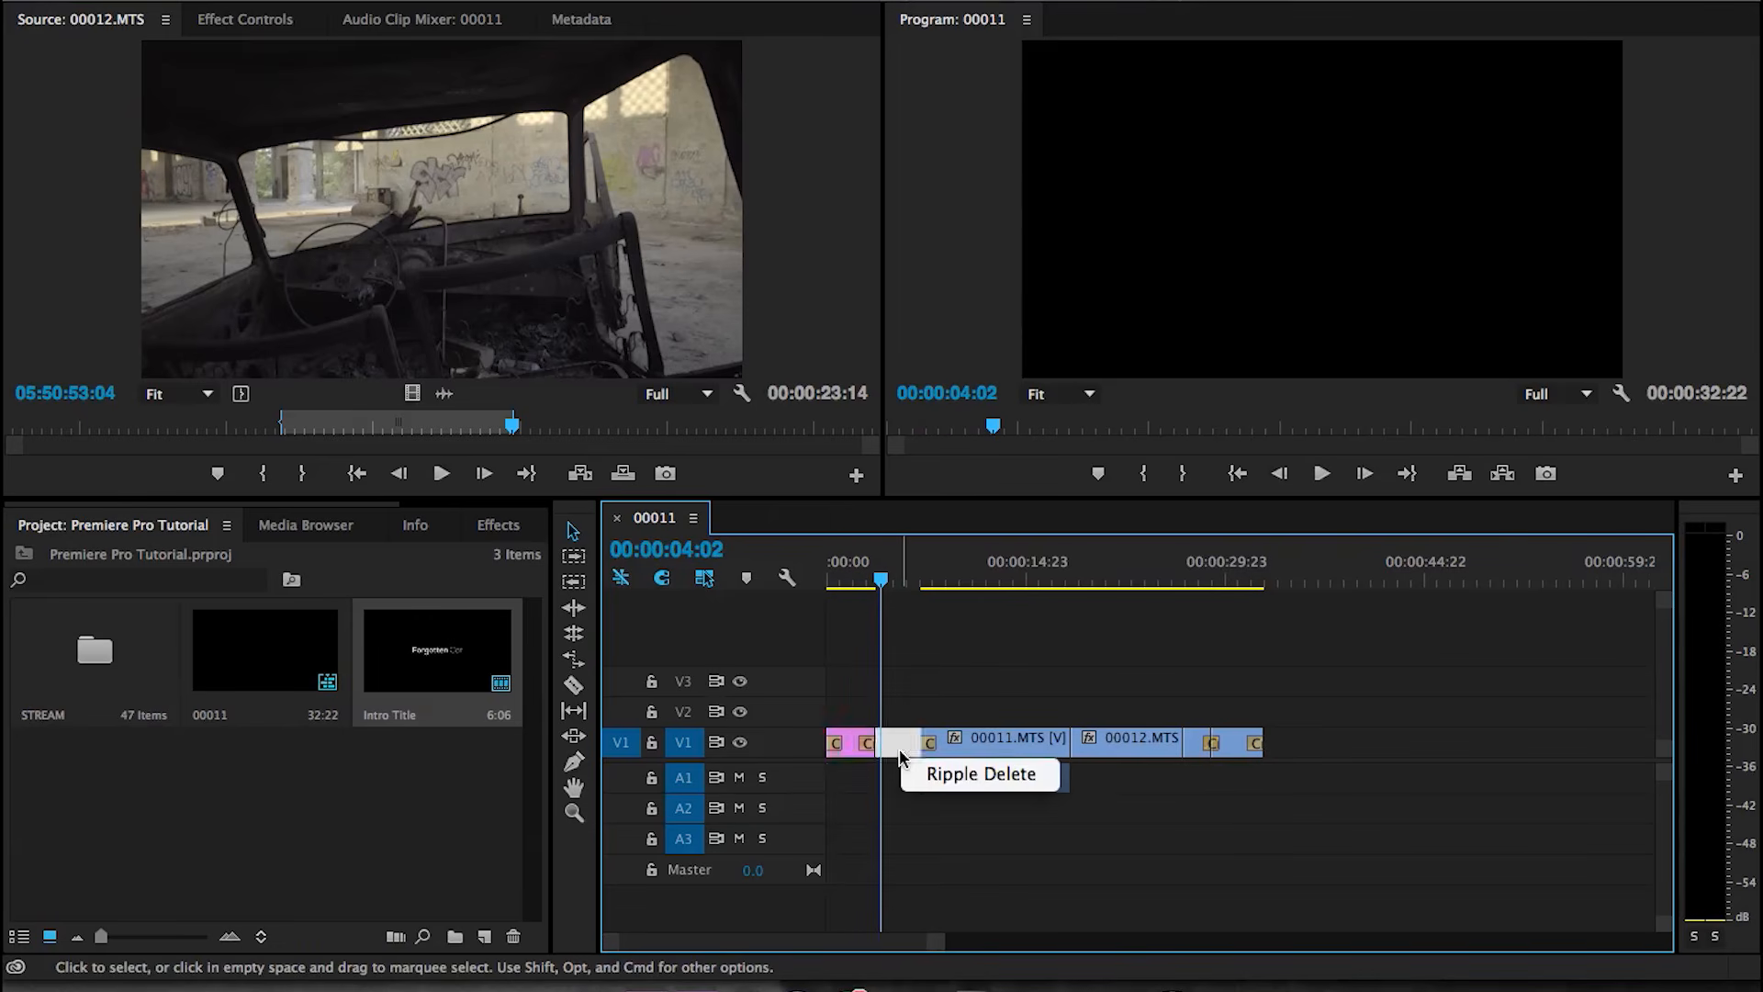
{"action": "left_click", "coordinate": [941, 778]}
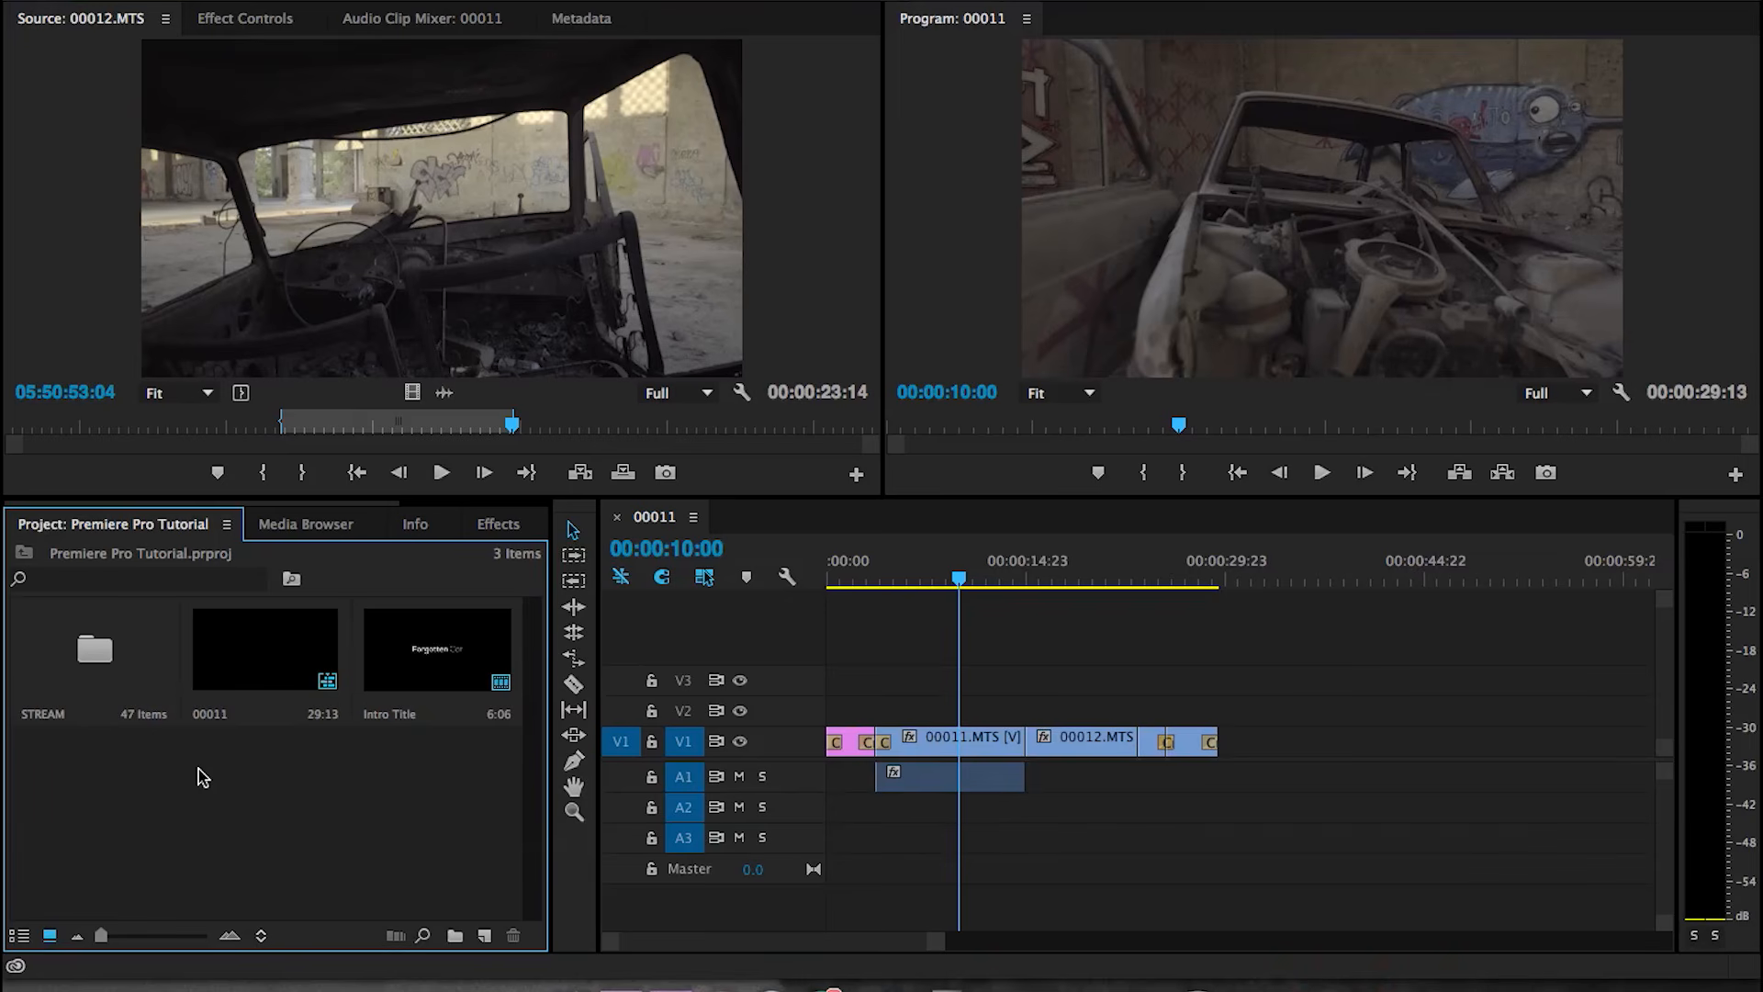
- Search the effects for "fast" and apply Fast Color Corrector to clip 00011.MTS on V1
{"action": "left_click", "coordinate": [500, 527]}
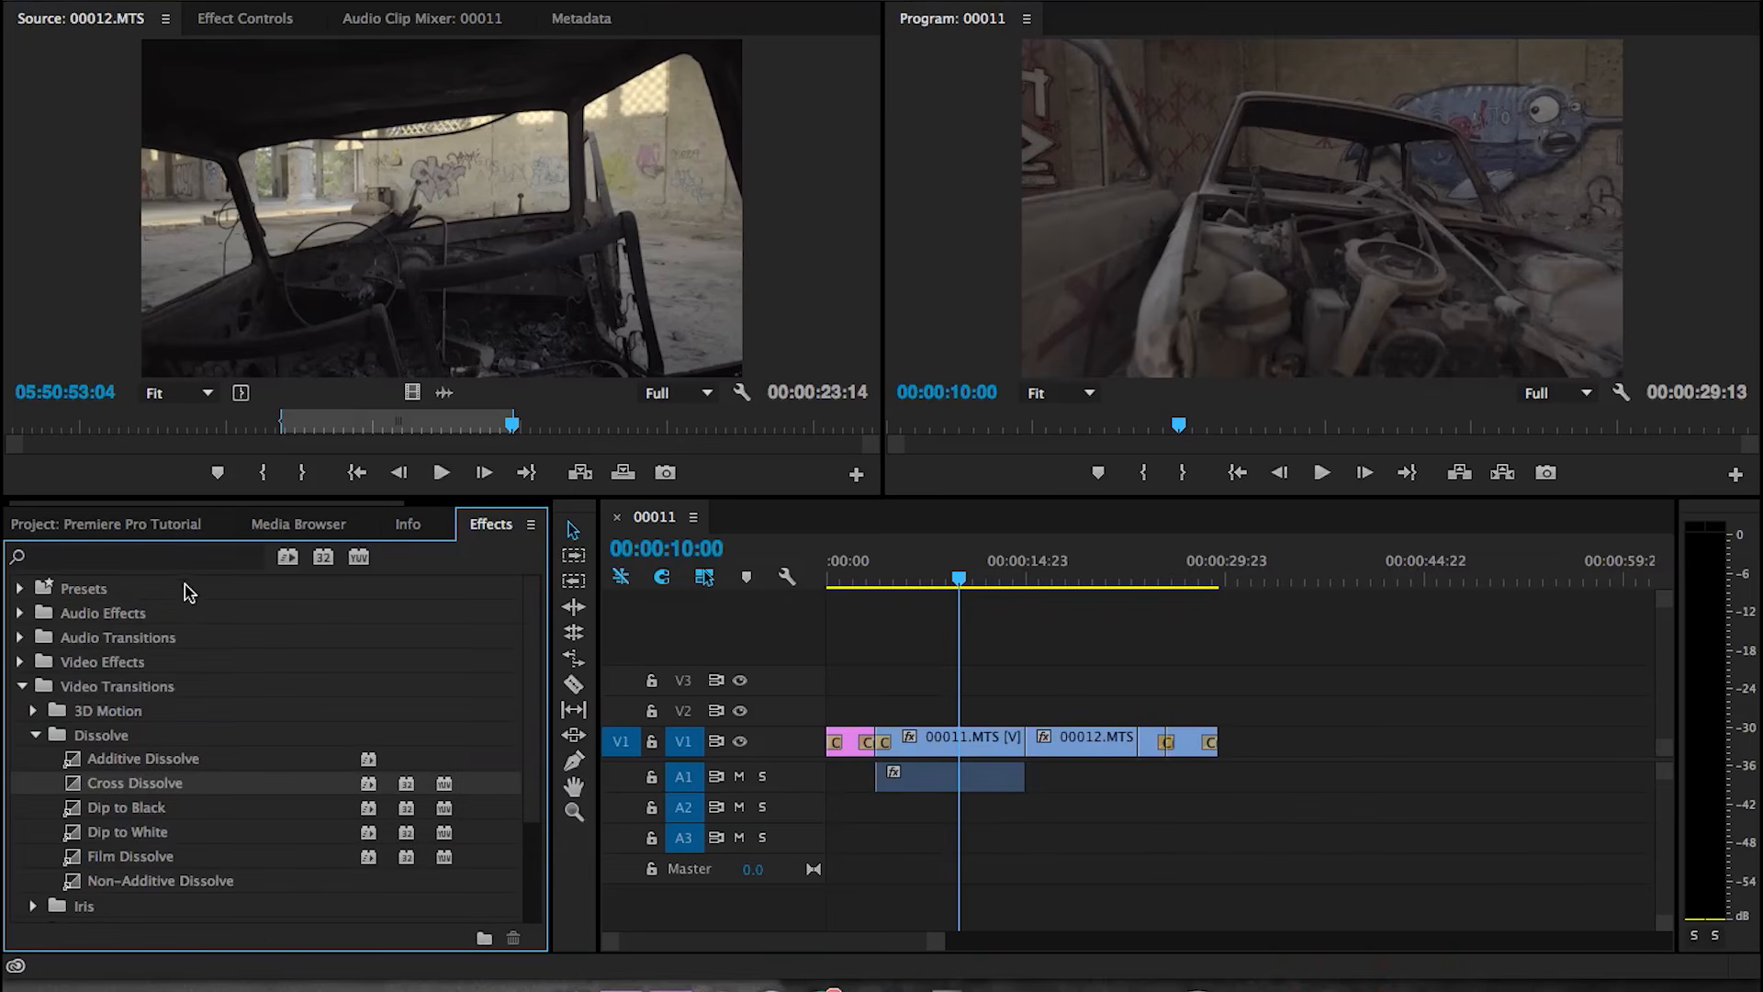
{"action": "left_click", "coordinate": [21, 689]}
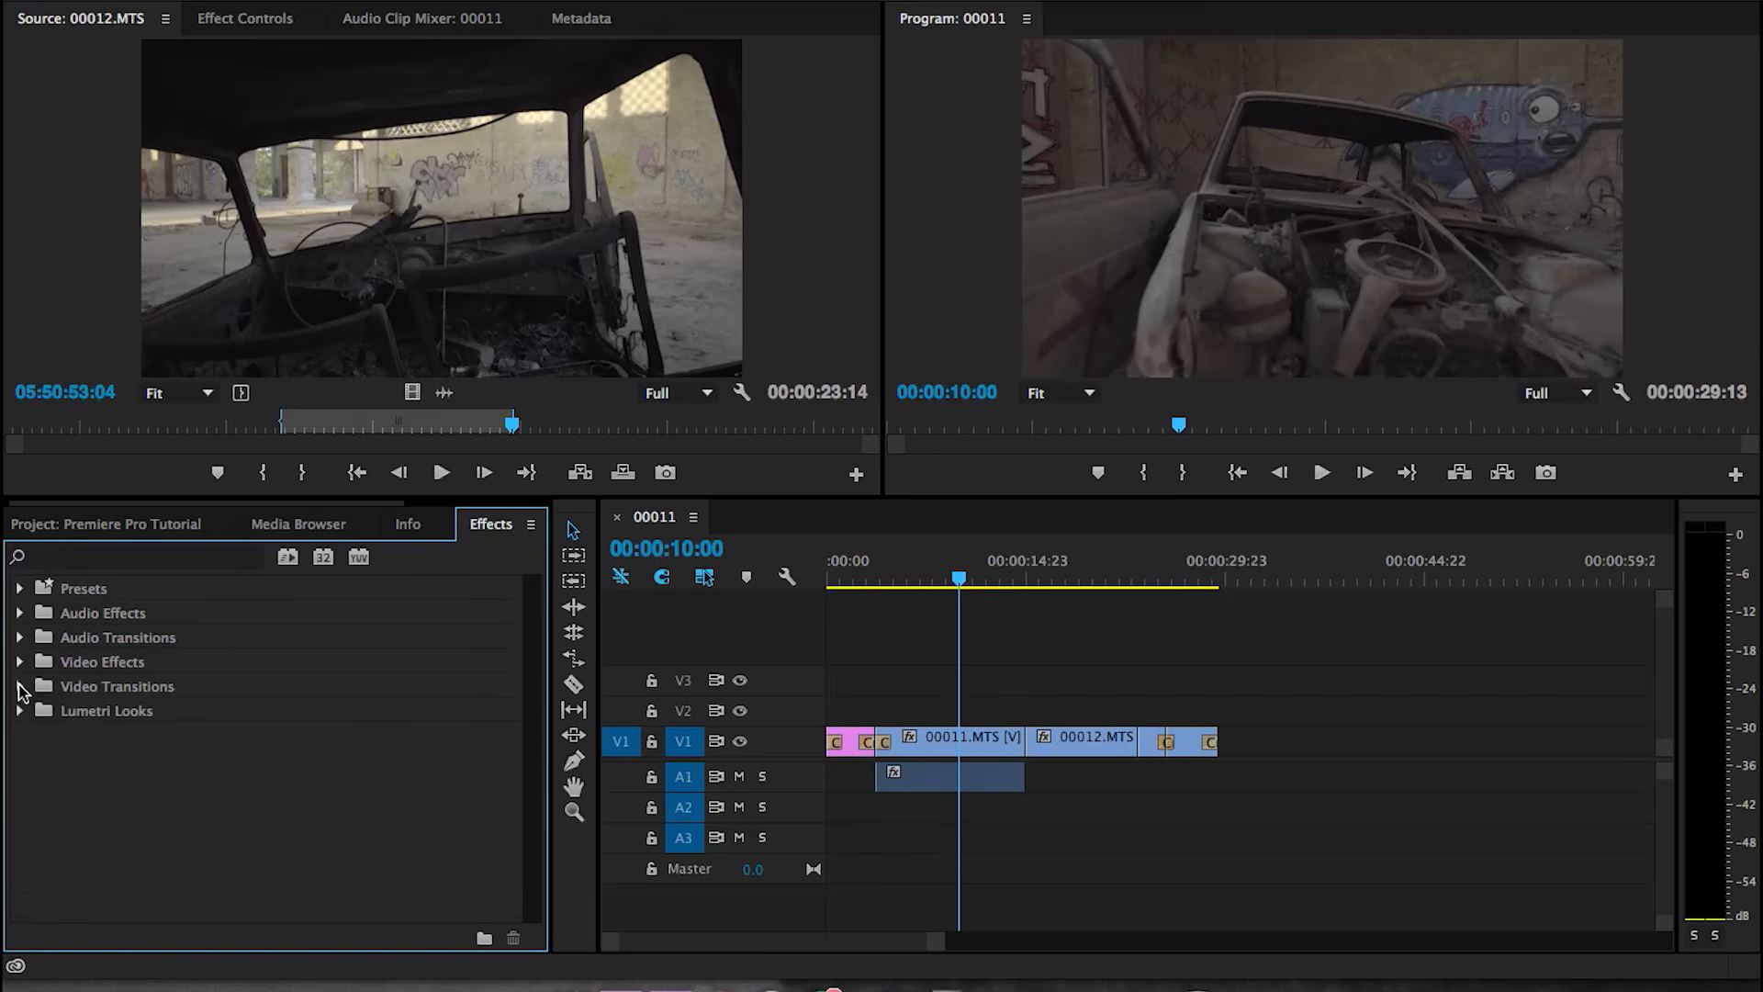
{"action": "left_click", "coordinate": [116, 565]}
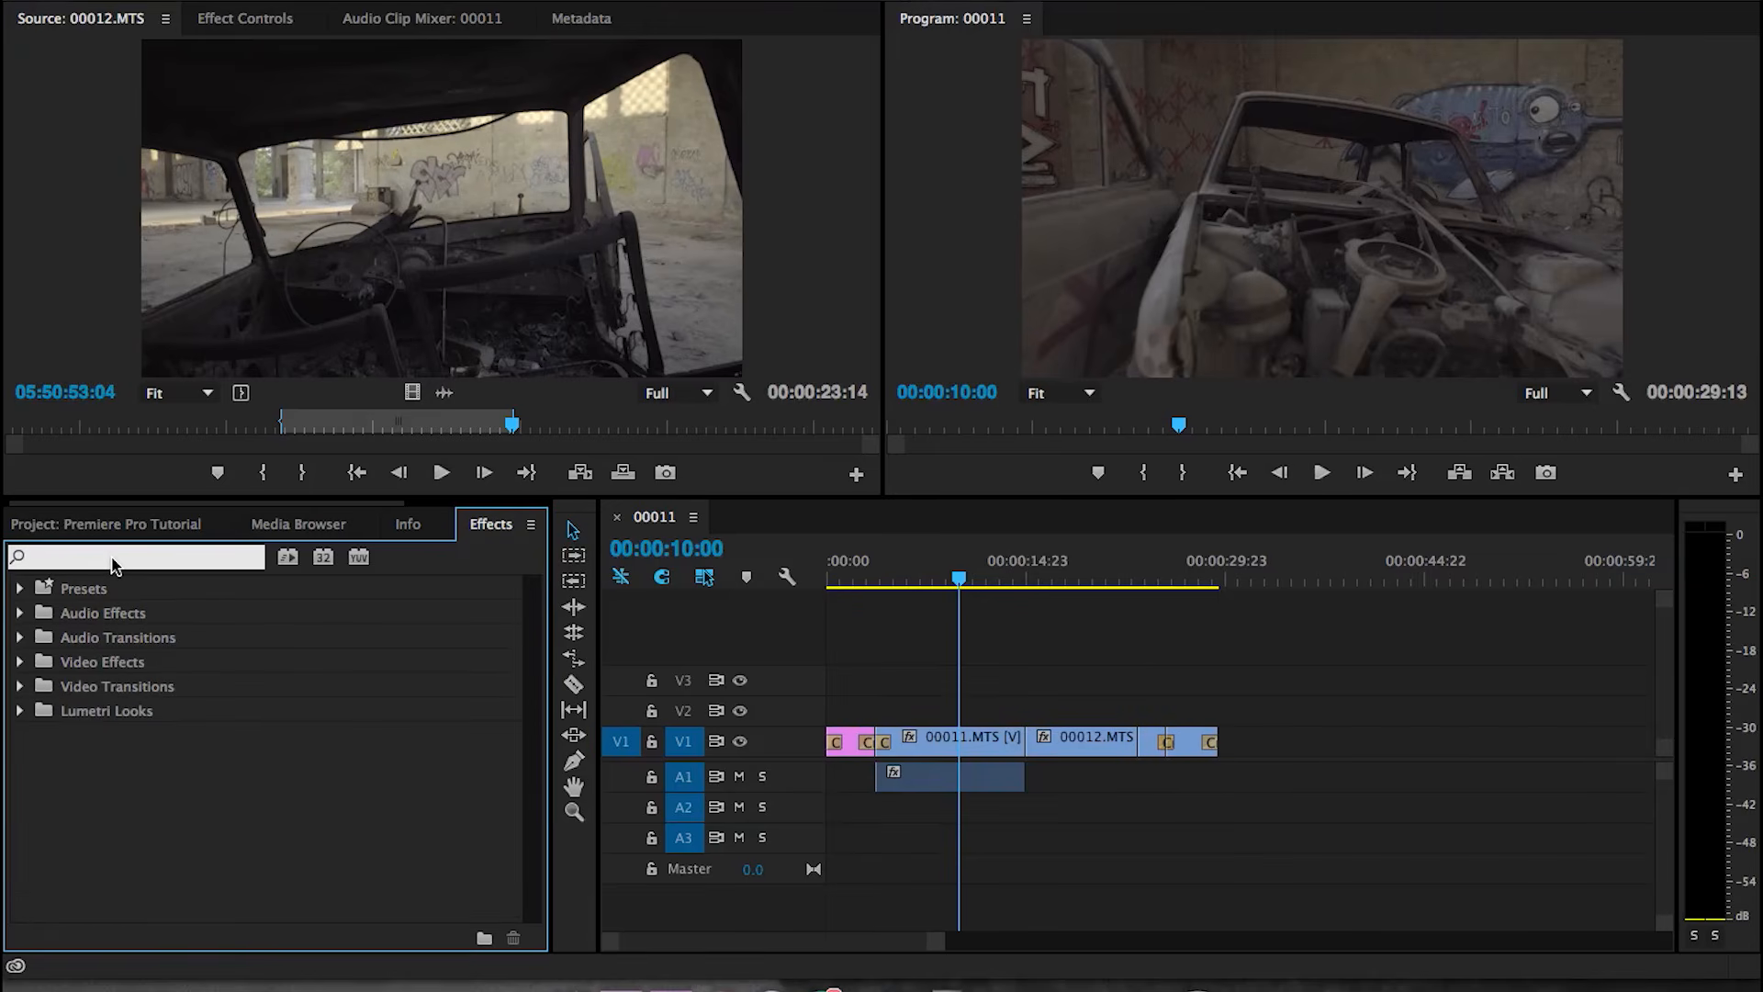
{"action": "type", "text": "fast"}
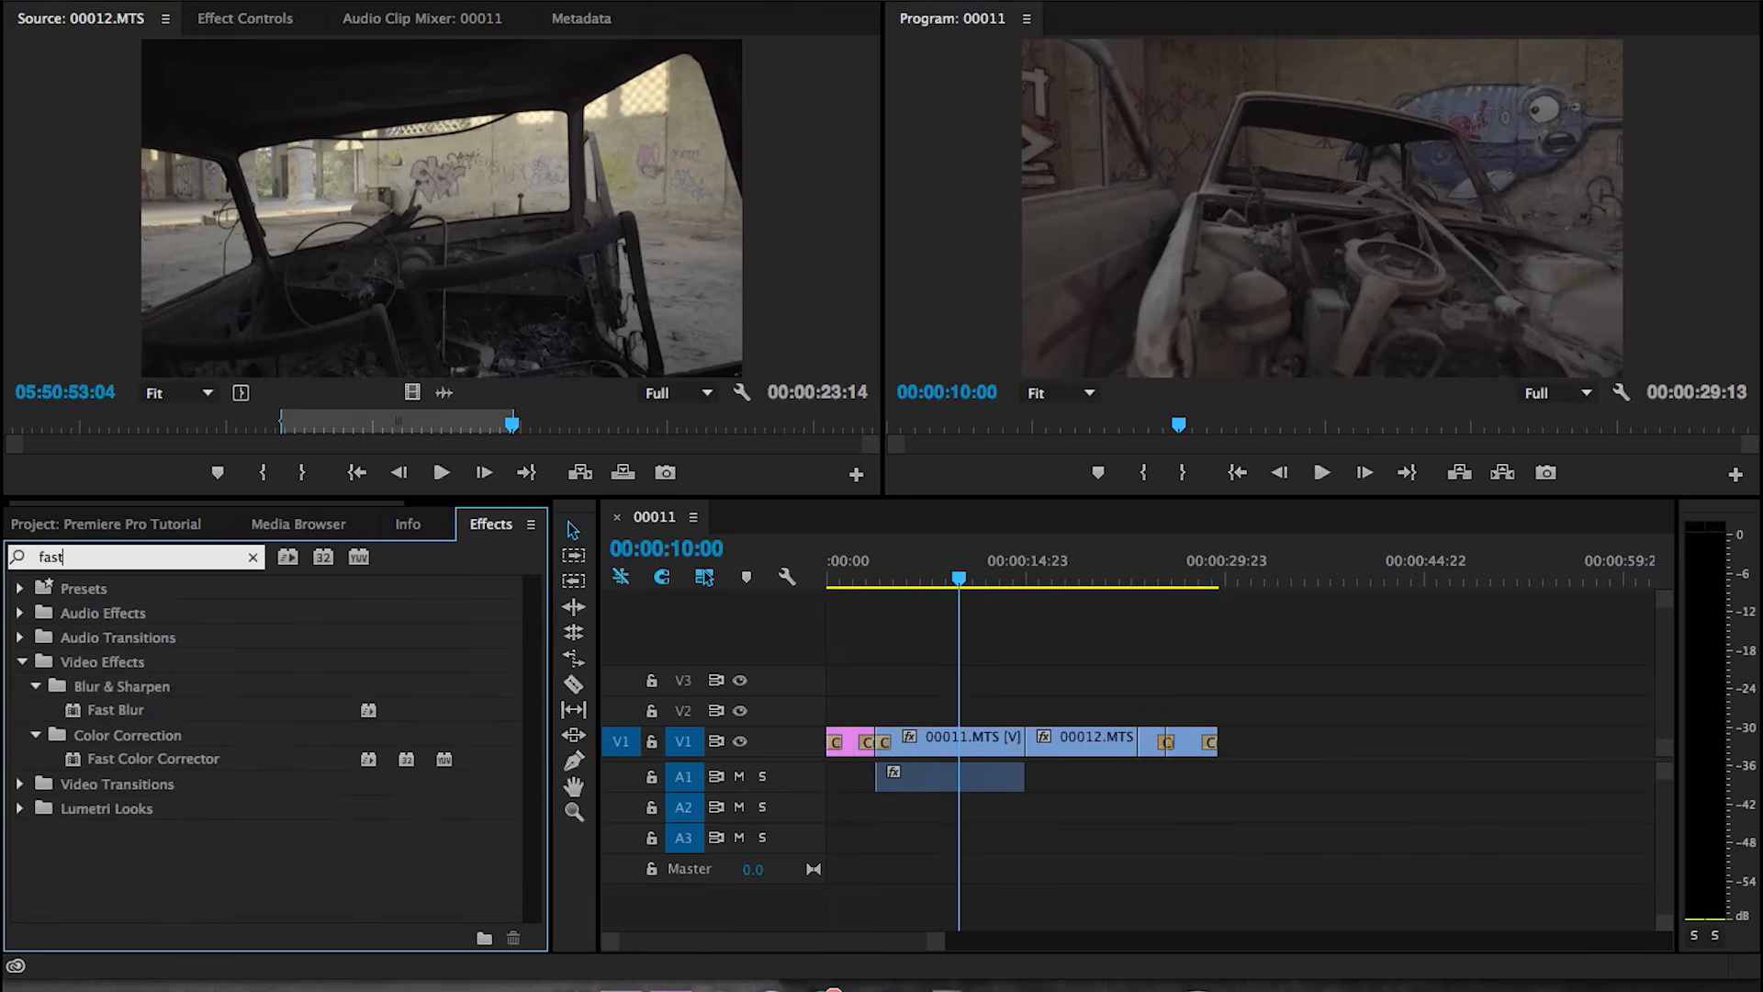
{"action": "left_click_drag", "start_coordinate": [169, 757], "coordinate": [932, 755]}
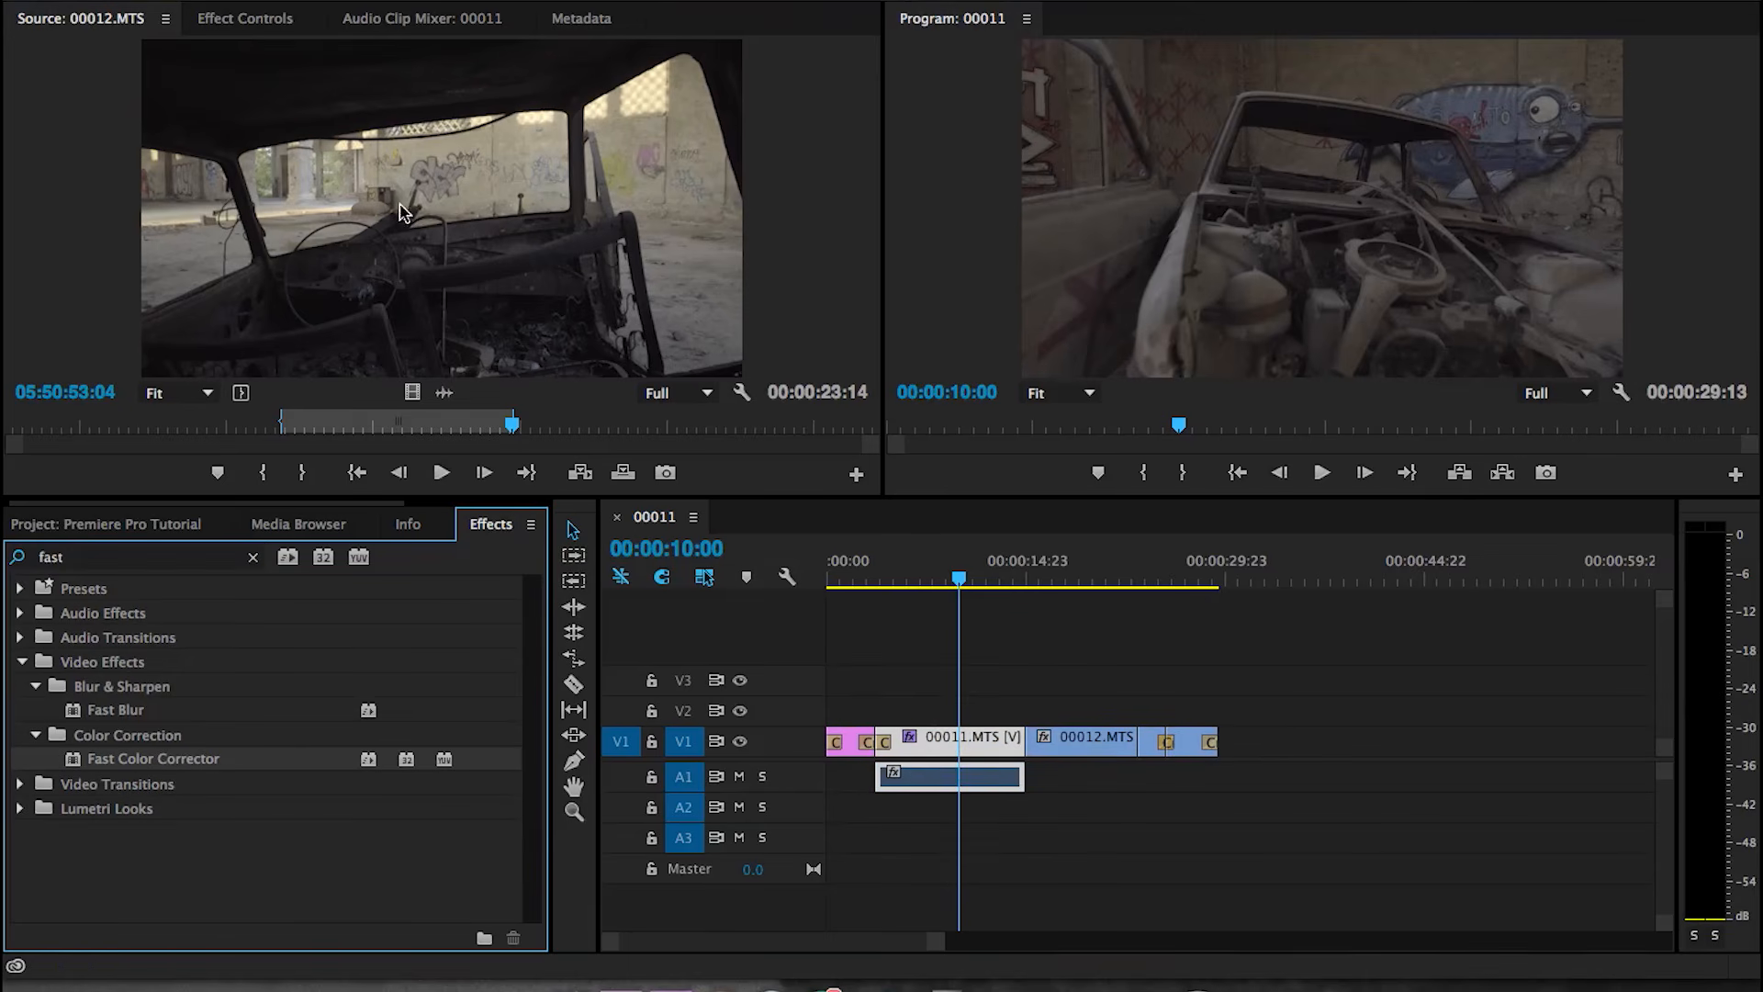
- Shift the Fast Color Corrector's hue balance to a magnitude of 3.48 and an angle of -135.0°
{"action": "left_click", "coordinate": [246, 19]}
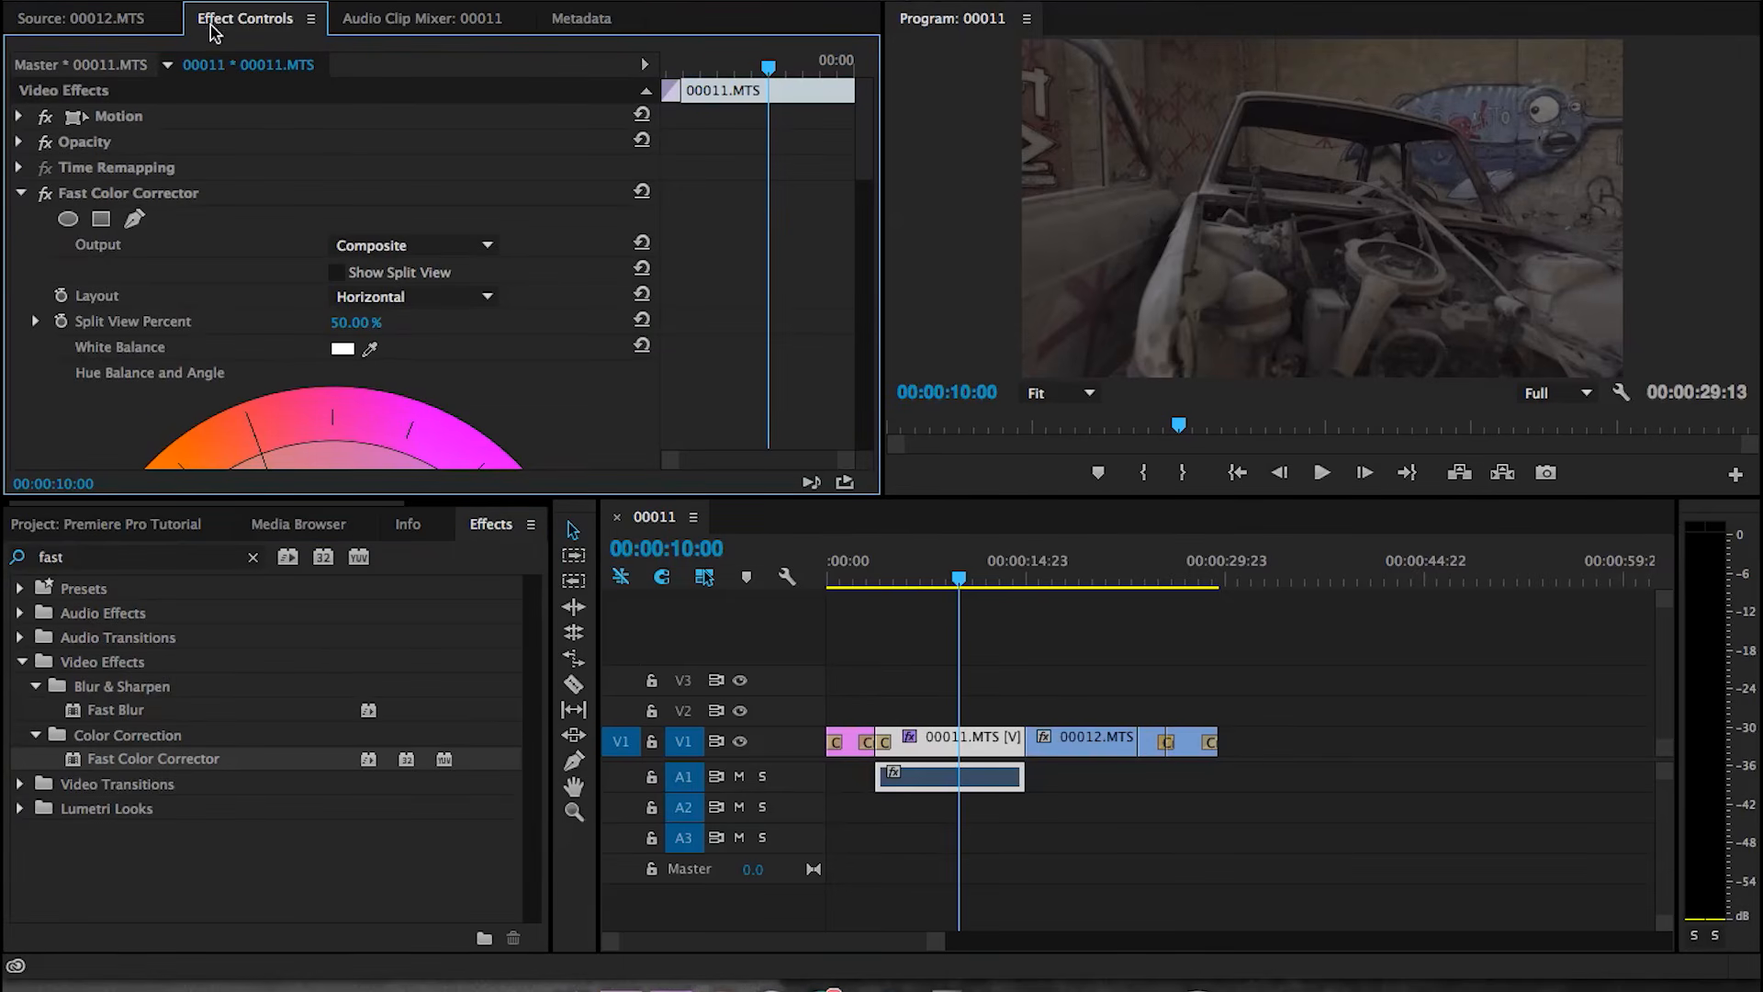
{"action": "left_click_drag", "start_coordinate": [863, 144], "coordinate": [875, 241]}
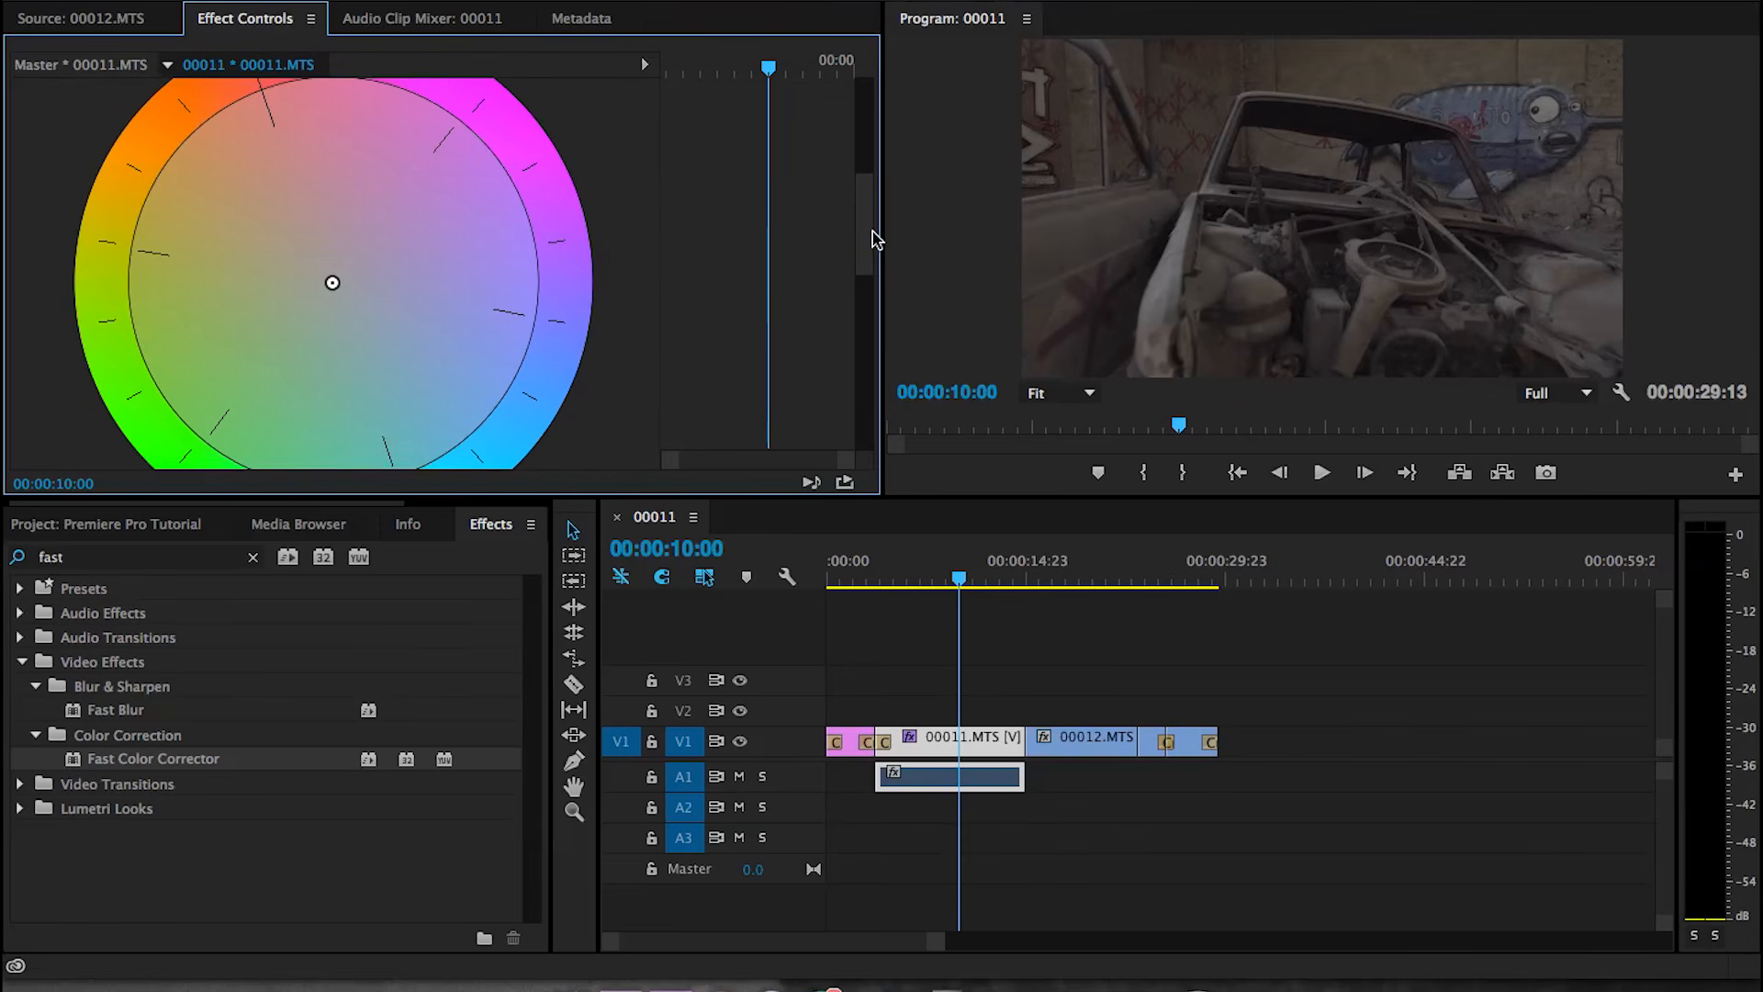
{"action": "left_click_drag", "start_coordinate": [767, 497], "coordinate": [767, 584]}
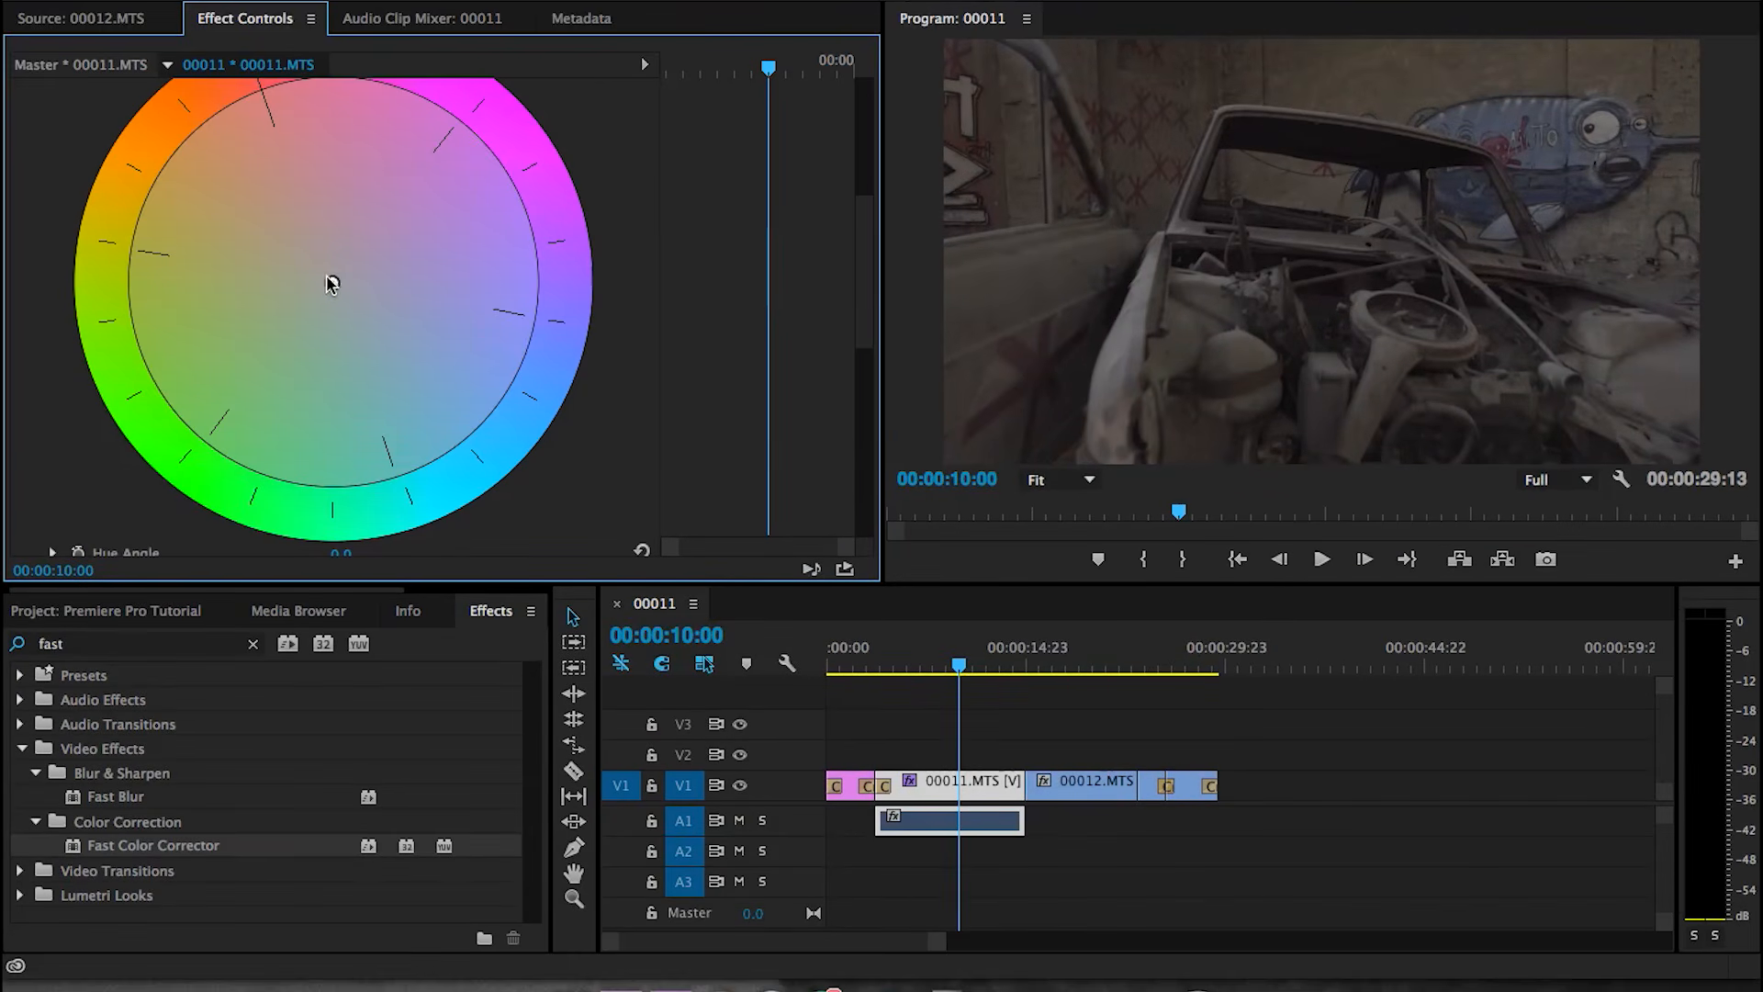
{"action": "mouse_move", "coordinate": [333, 287]}
{"action": "left_mouse_down"}
{"action": "mouse_move", "coordinate": [276, 230]}
{"action": "mouse_move", "coordinate": [429, 236]}
{"action": "mouse_move", "coordinate": [452, 254]}
{"action": "mouse_move", "coordinate": [449, 330]}
{"action": "mouse_move", "coordinate": [417, 367]}
{"action": "mouse_move", "coordinate": [398, 374]}
{"action": "mouse_move", "coordinate": [346, 301]}
{"action": "left_mouse_up"}
- Set Fast Color Corrector's Input Gray Level to 1.06, Input Black Level to 8.85 and Saturation to 75.00, and collapse its settings
{"action": "scroll", "coordinate": [327, 283], "scroll_direction": "down", "scroll_amount": 5}
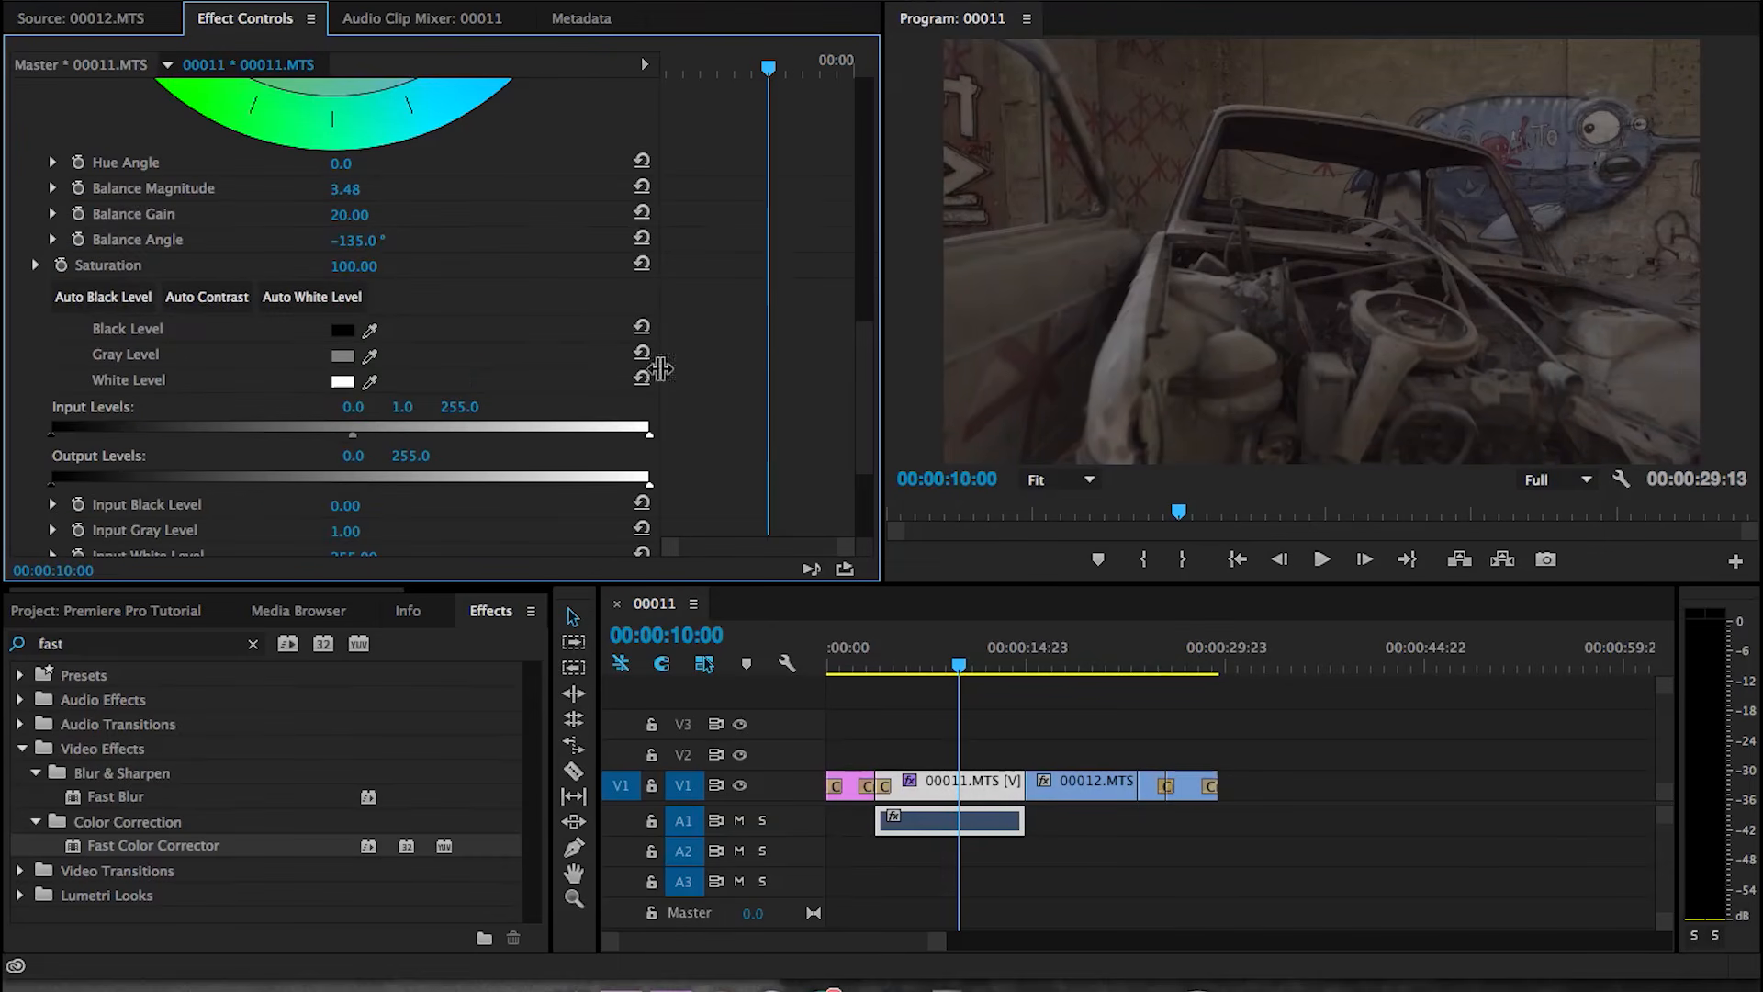
{"action": "mouse_move", "coordinate": [347, 440]}
{"action": "left_mouse_down"}
{"action": "mouse_move", "coordinate": [314, 440]}
{"action": "mouse_move", "coordinate": [395, 441]}
{"action": "mouse_move", "coordinate": [350, 441]}
{"action": "left_mouse_up"}
{"action": "left_click_drag", "start_coordinate": [52, 438], "coordinate": [71, 441]}
{"action": "mouse_move", "coordinate": [345, 265]}
{"action": "left_mouse_down"}
{"action": "mouse_move", "coordinate": [303, 266]}
{"action": "mouse_move", "coordinate": [353, 265]}
{"action": "left_mouse_up"}
{"action": "scroll", "coordinate": [796, 377], "scroll_direction": "down", "scroll_amount": 3}
{"action": "scroll", "coordinate": [796, 376], "scroll_direction": "up", "scroll_amount": 10}
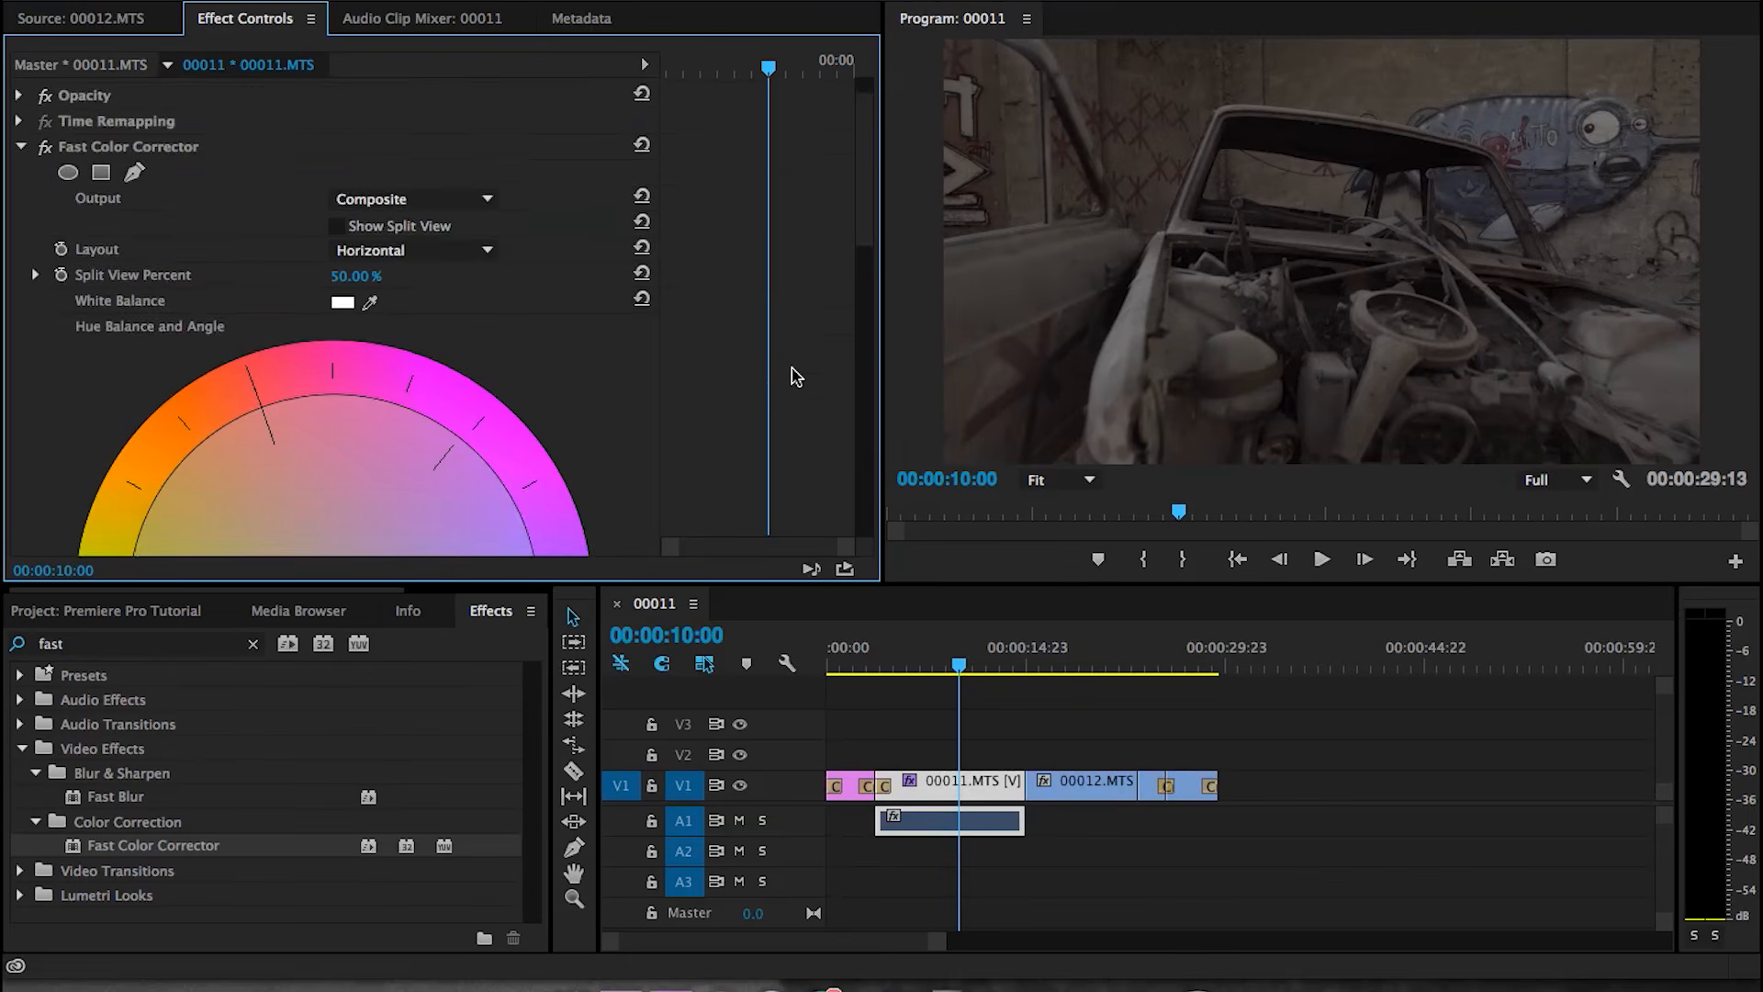
{"action": "left_click", "coordinate": [21, 193]}
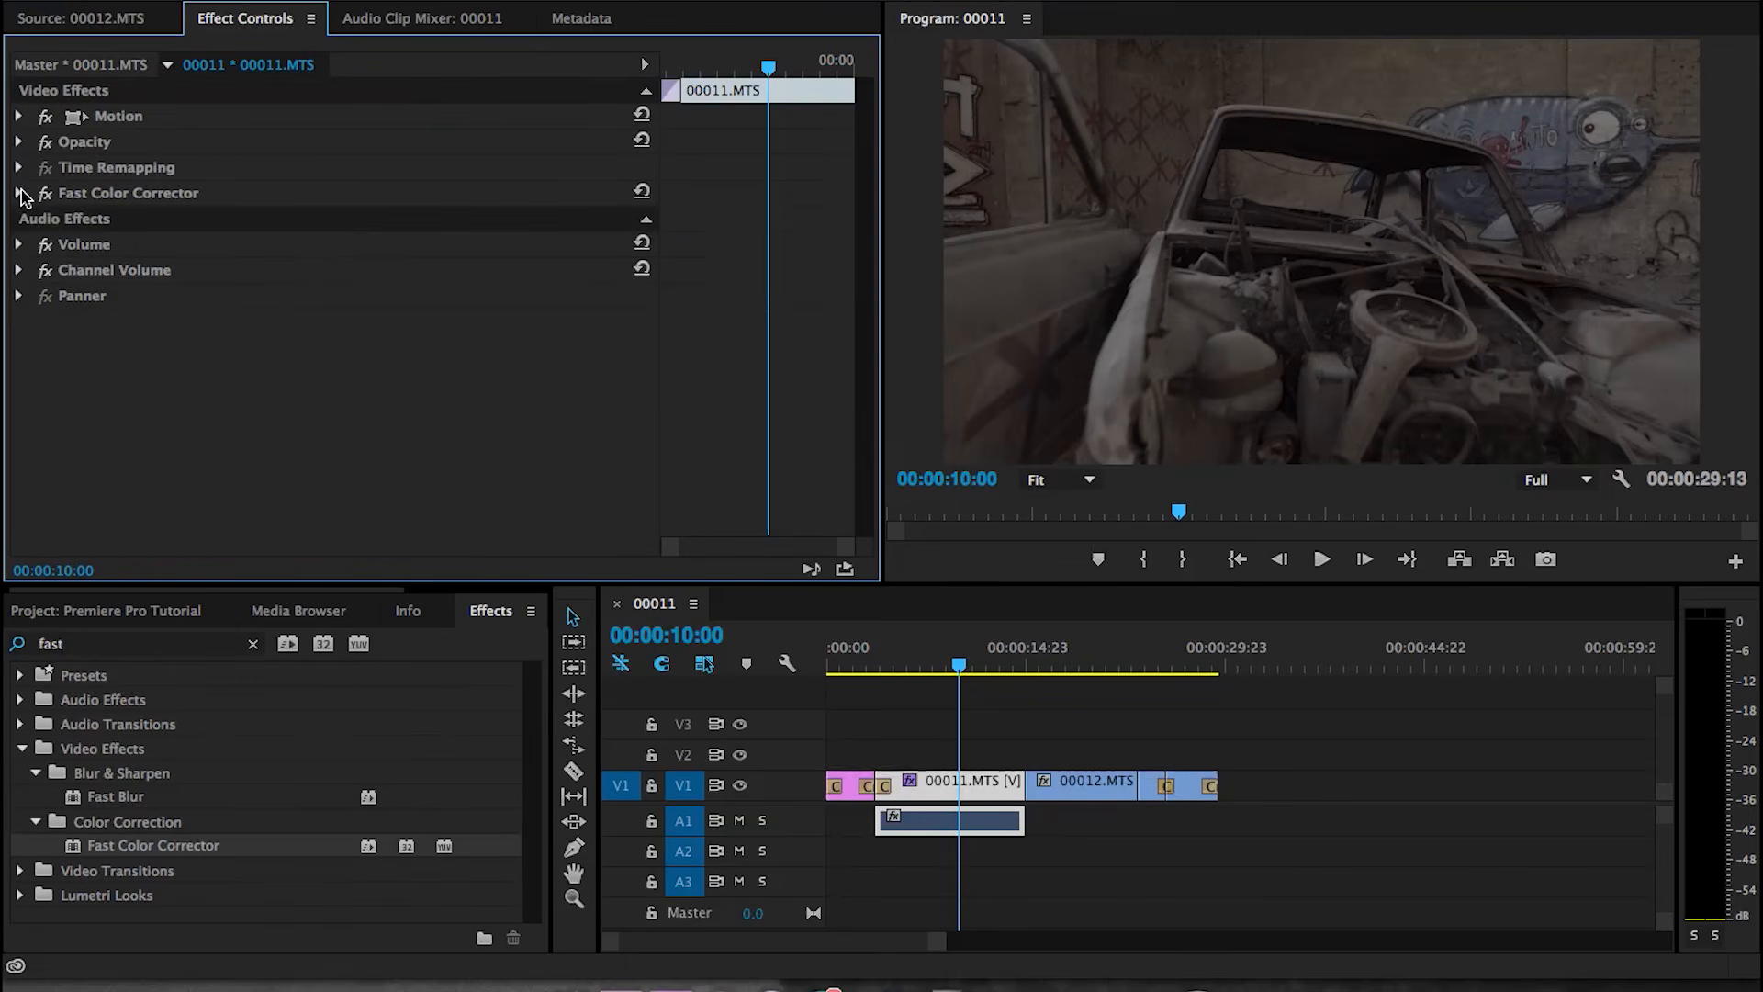
- Apply Fast Blur to 00011.MTS and keyframe its Blurriness at 30.0 at the clip's start, 00:00:03:18
{"action": "left_click_drag", "start_coordinate": [116, 796], "coordinate": [932, 791]}
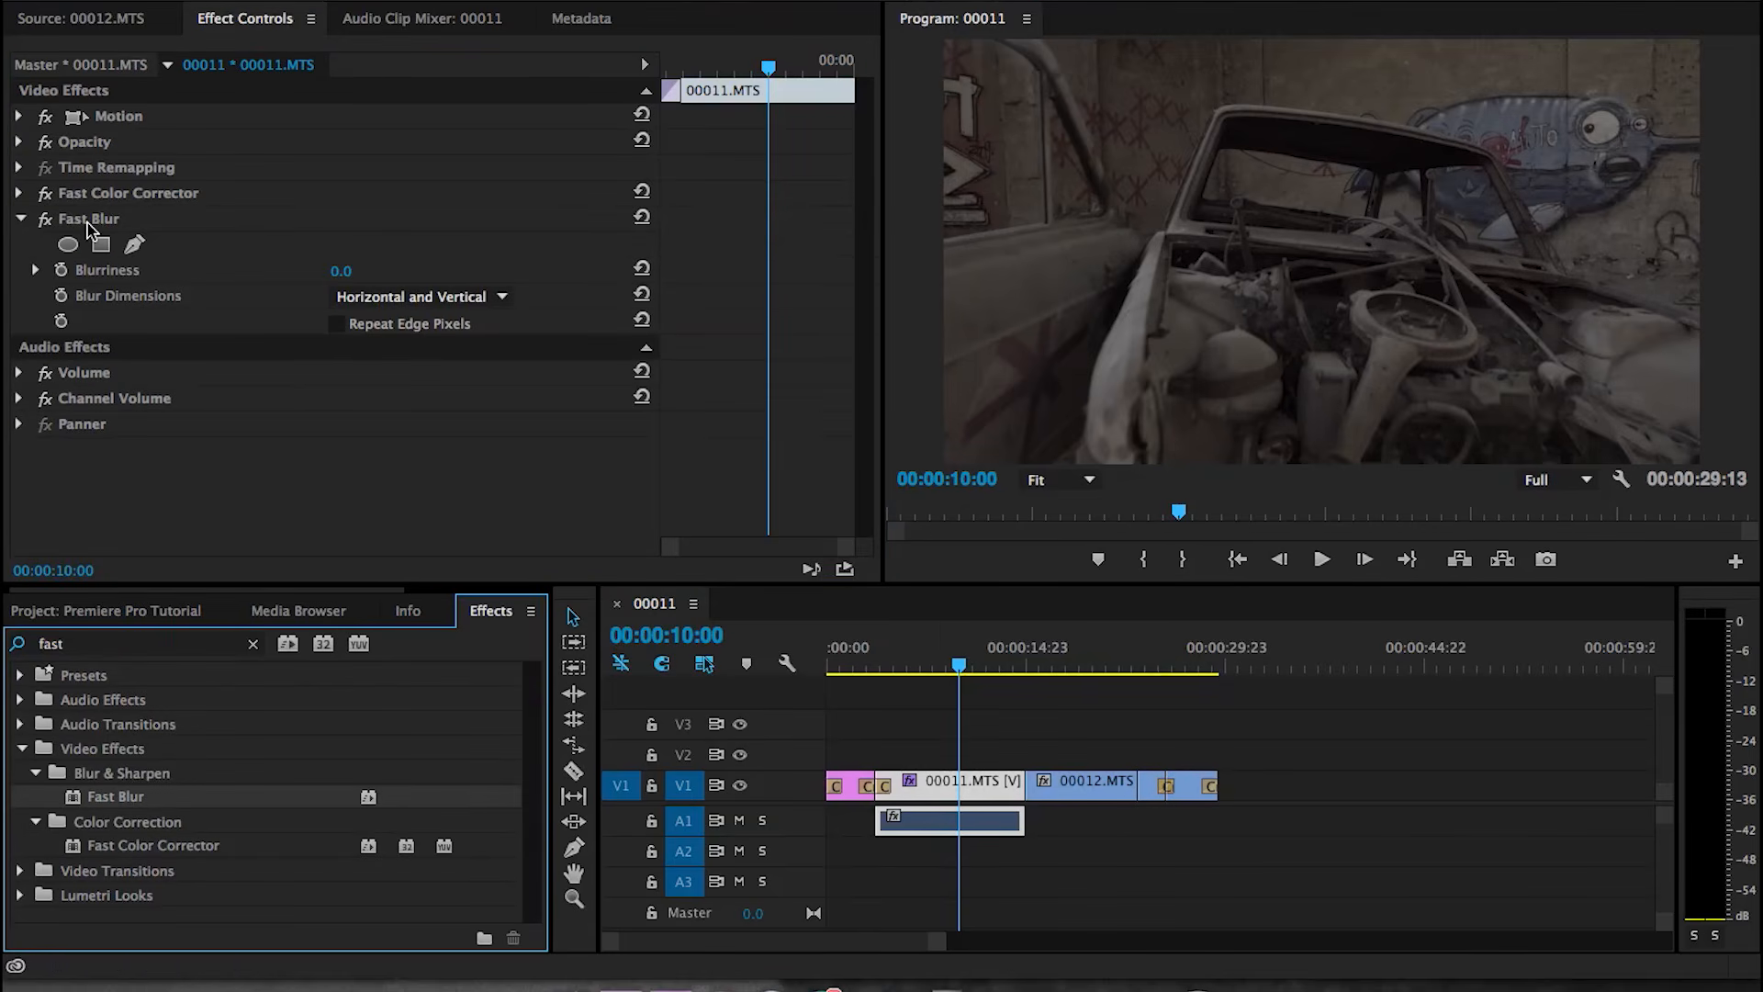
{"action": "mouse_move", "coordinate": [338, 271]}
{"action": "left_mouse_down"}
{"action": "mouse_move", "coordinate": [375, 271]}
{"action": "mouse_move", "coordinate": [333, 271]}
{"action": "left_mouse_up"}
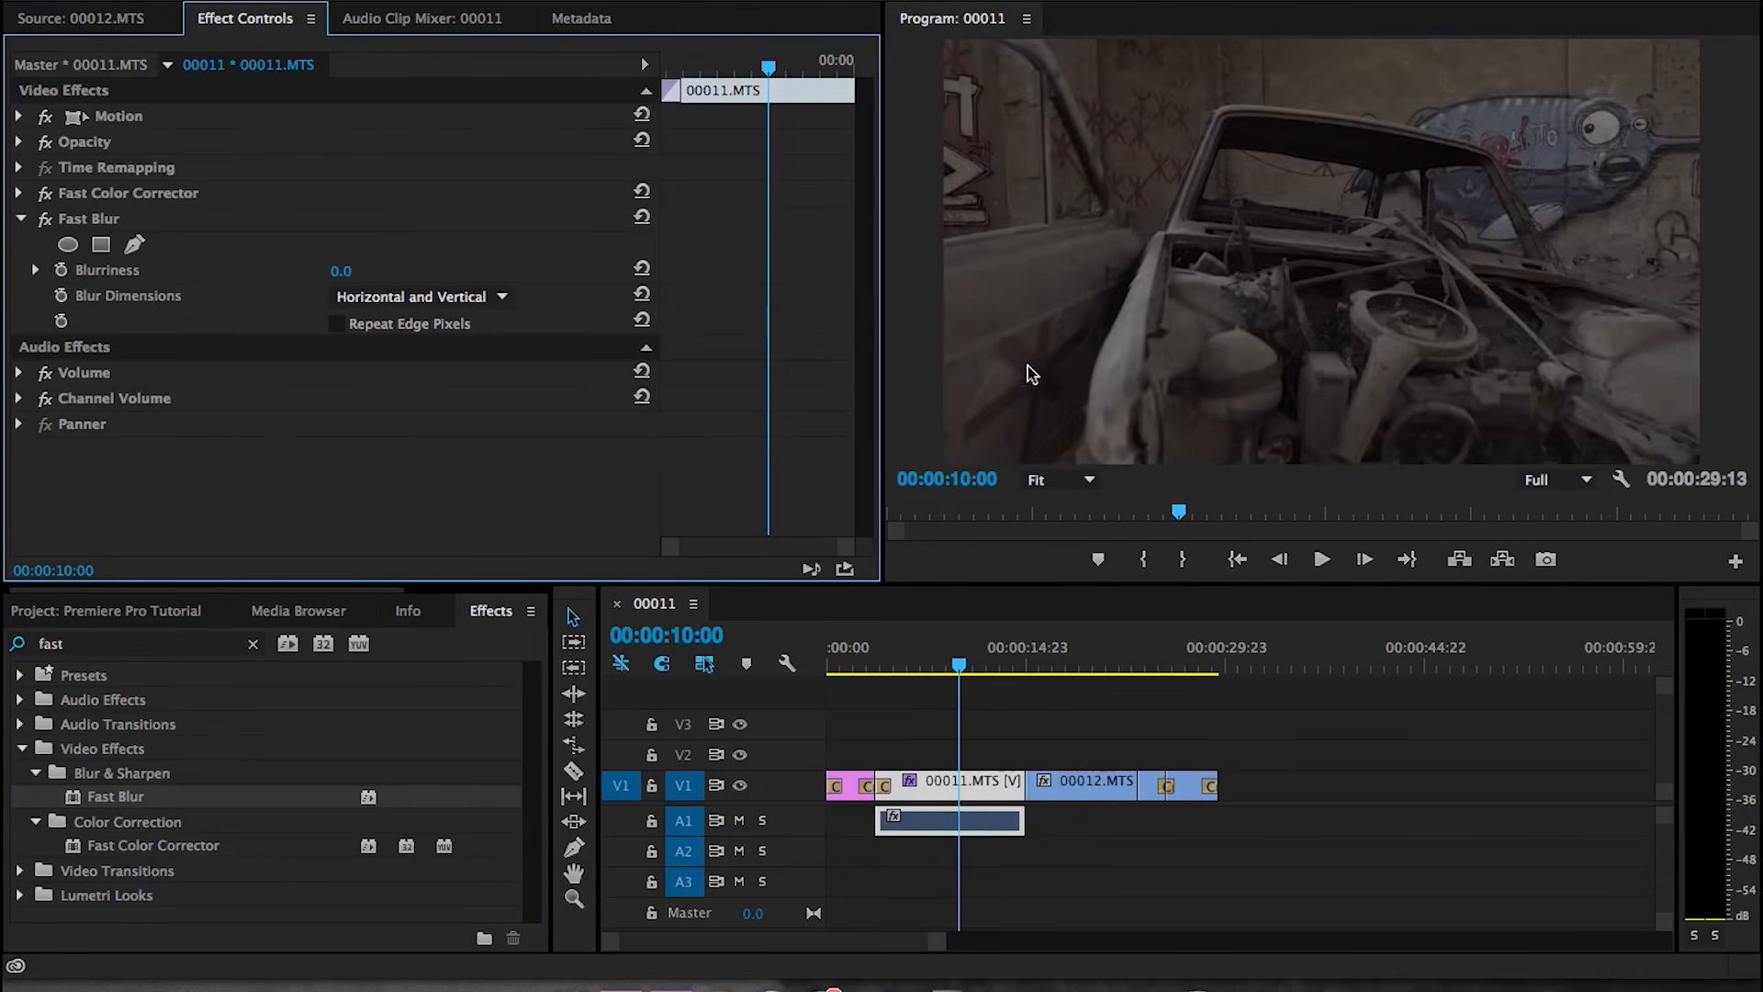
{"action": "mouse_move", "coordinate": [880, 654]}
{"action": "left_mouse_down"}
{"action": "mouse_move", "coordinate": [925, 652]}
{"action": "mouse_move", "coordinate": [880, 657]}
{"action": "left_mouse_up"}
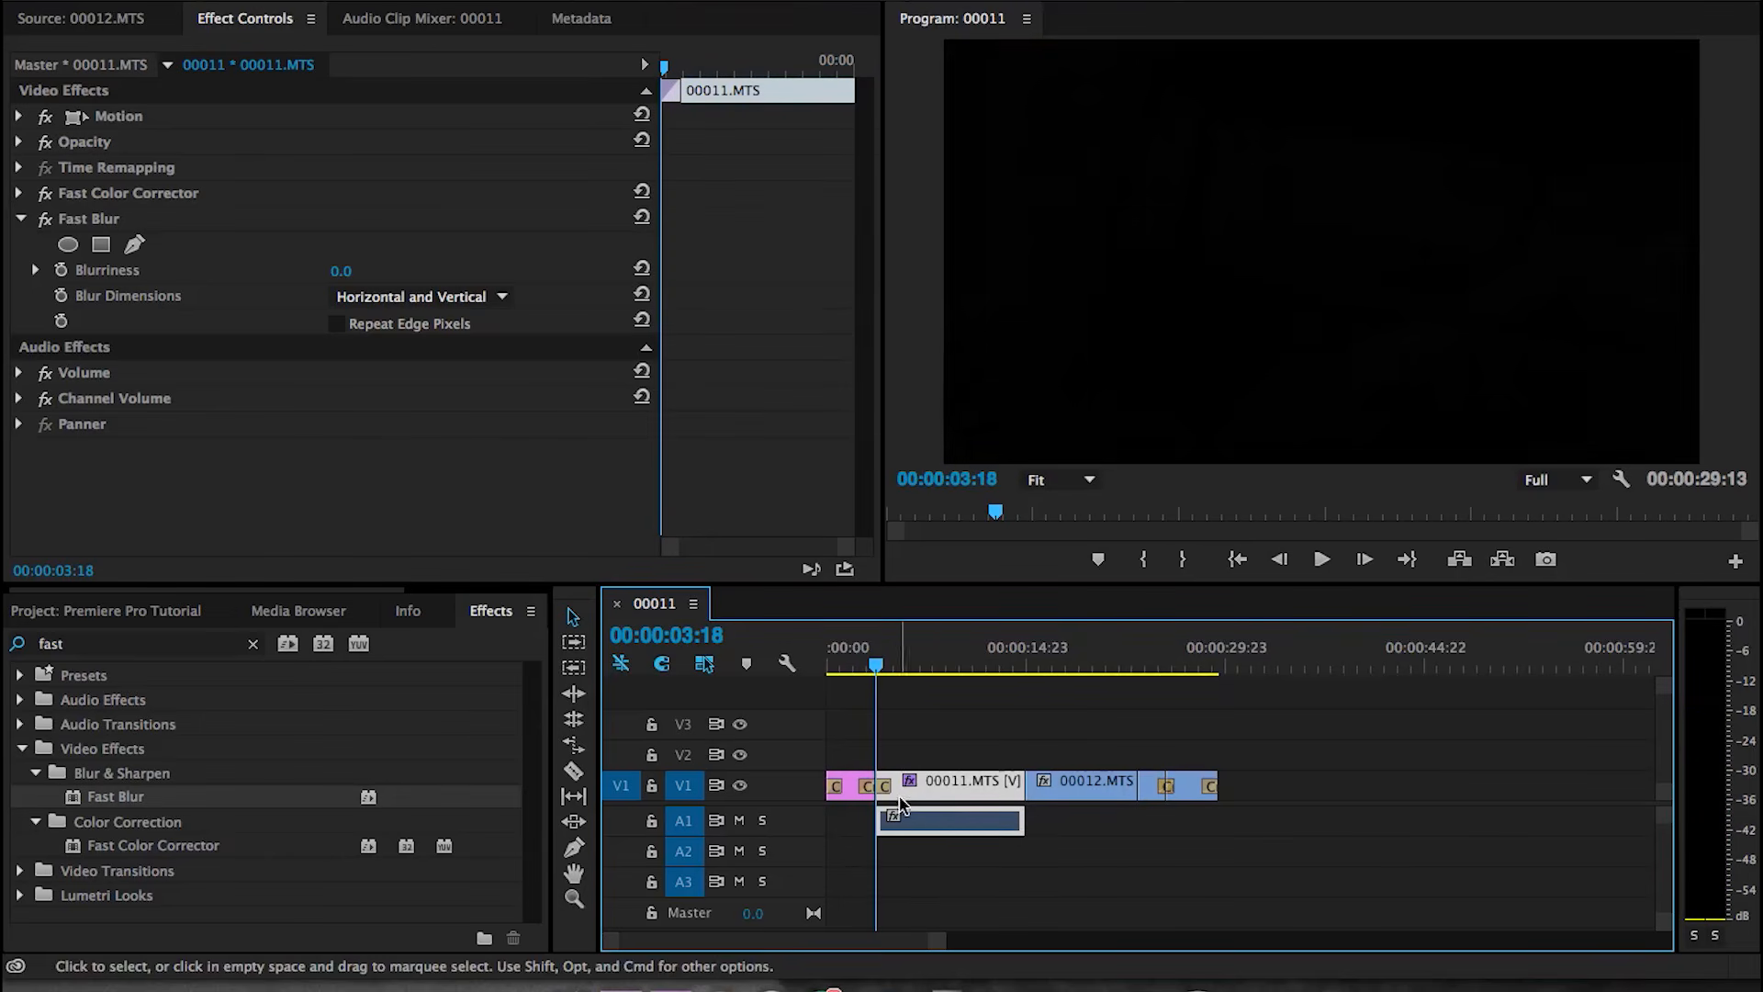
{"action": "left_click", "coordinate": [341, 271]}
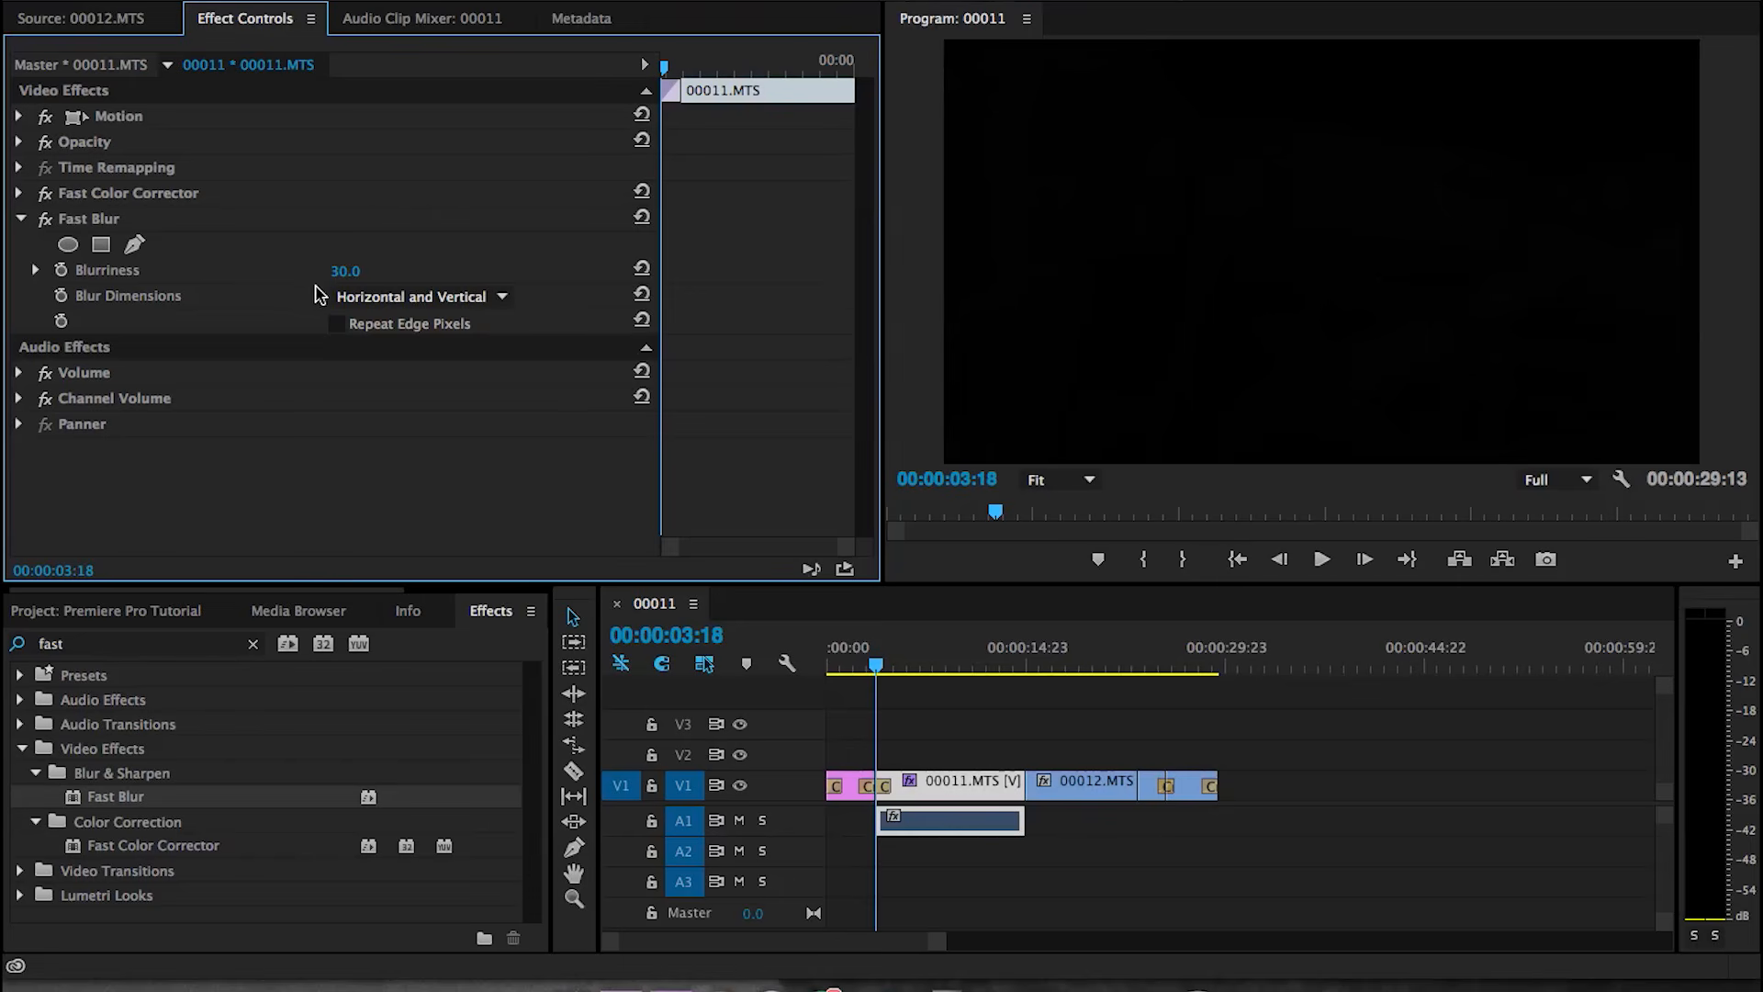
{"action": "left_click", "coordinate": [60, 270]}
- Add a second Blurriness keyframe with a value of 0.0 at 00:00:07:14
{"action": "left_click_drag", "start_coordinate": [880, 183], "coordinate": [948, 183]}
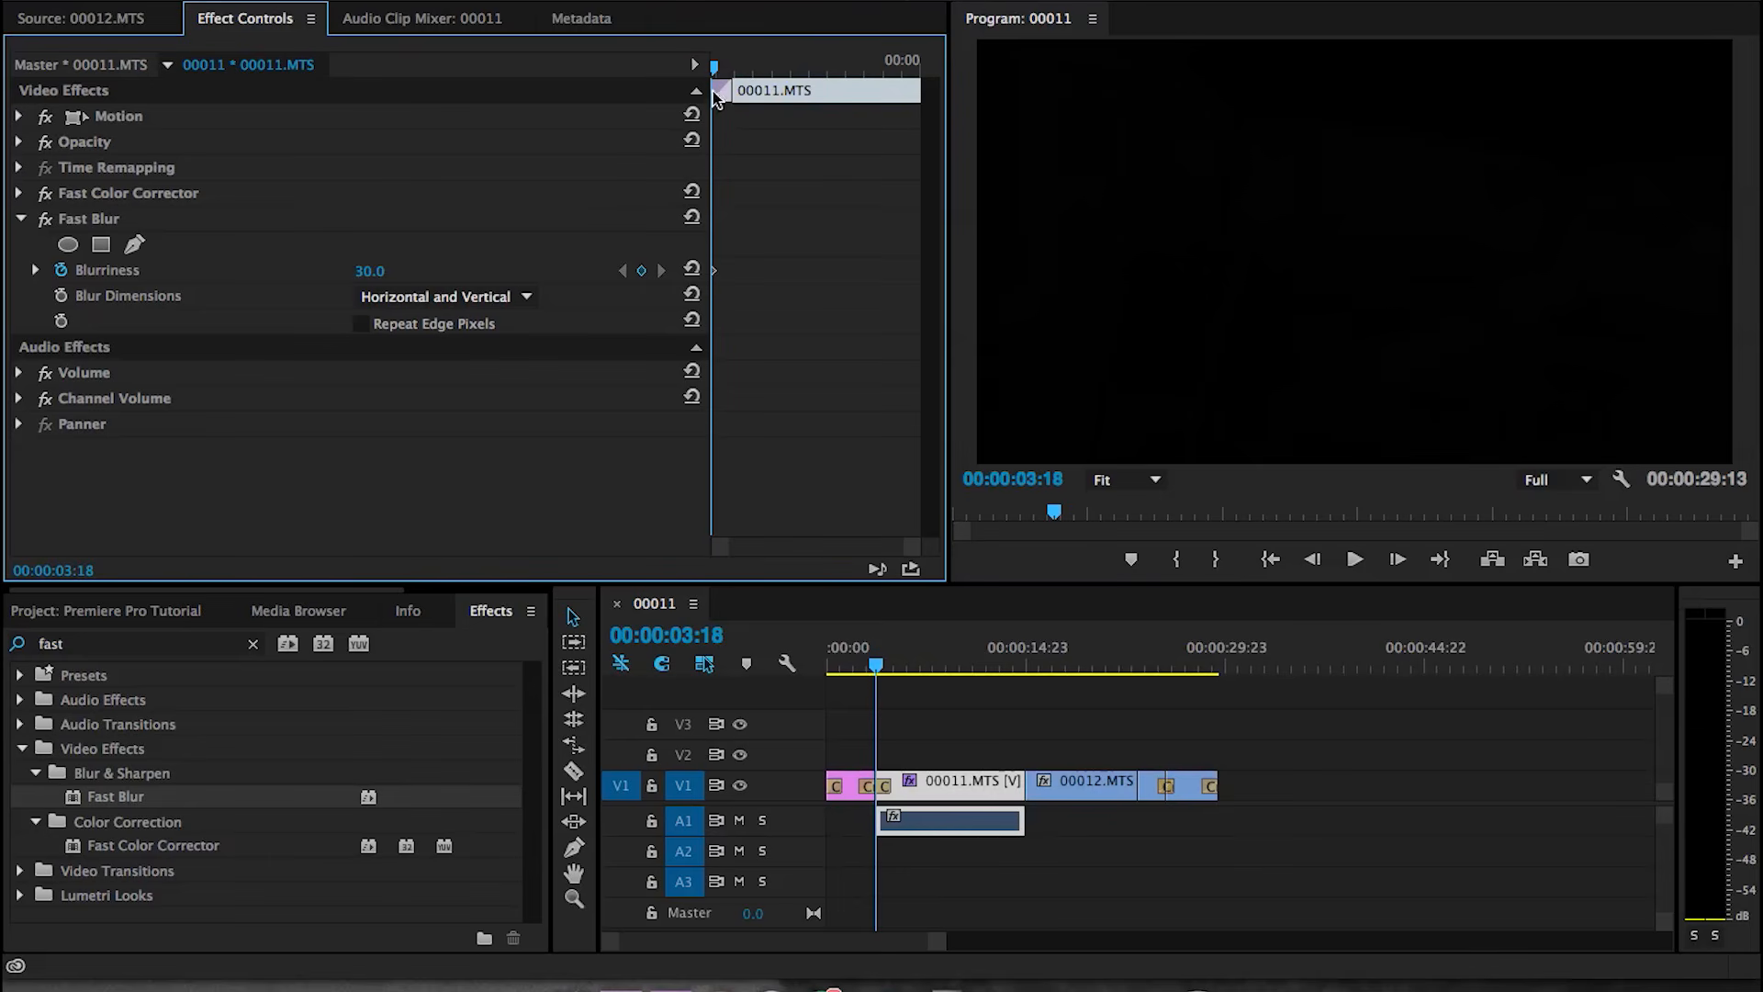
{"action": "left_click_drag", "start_coordinate": [714, 65], "coordinate": [781, 65]}
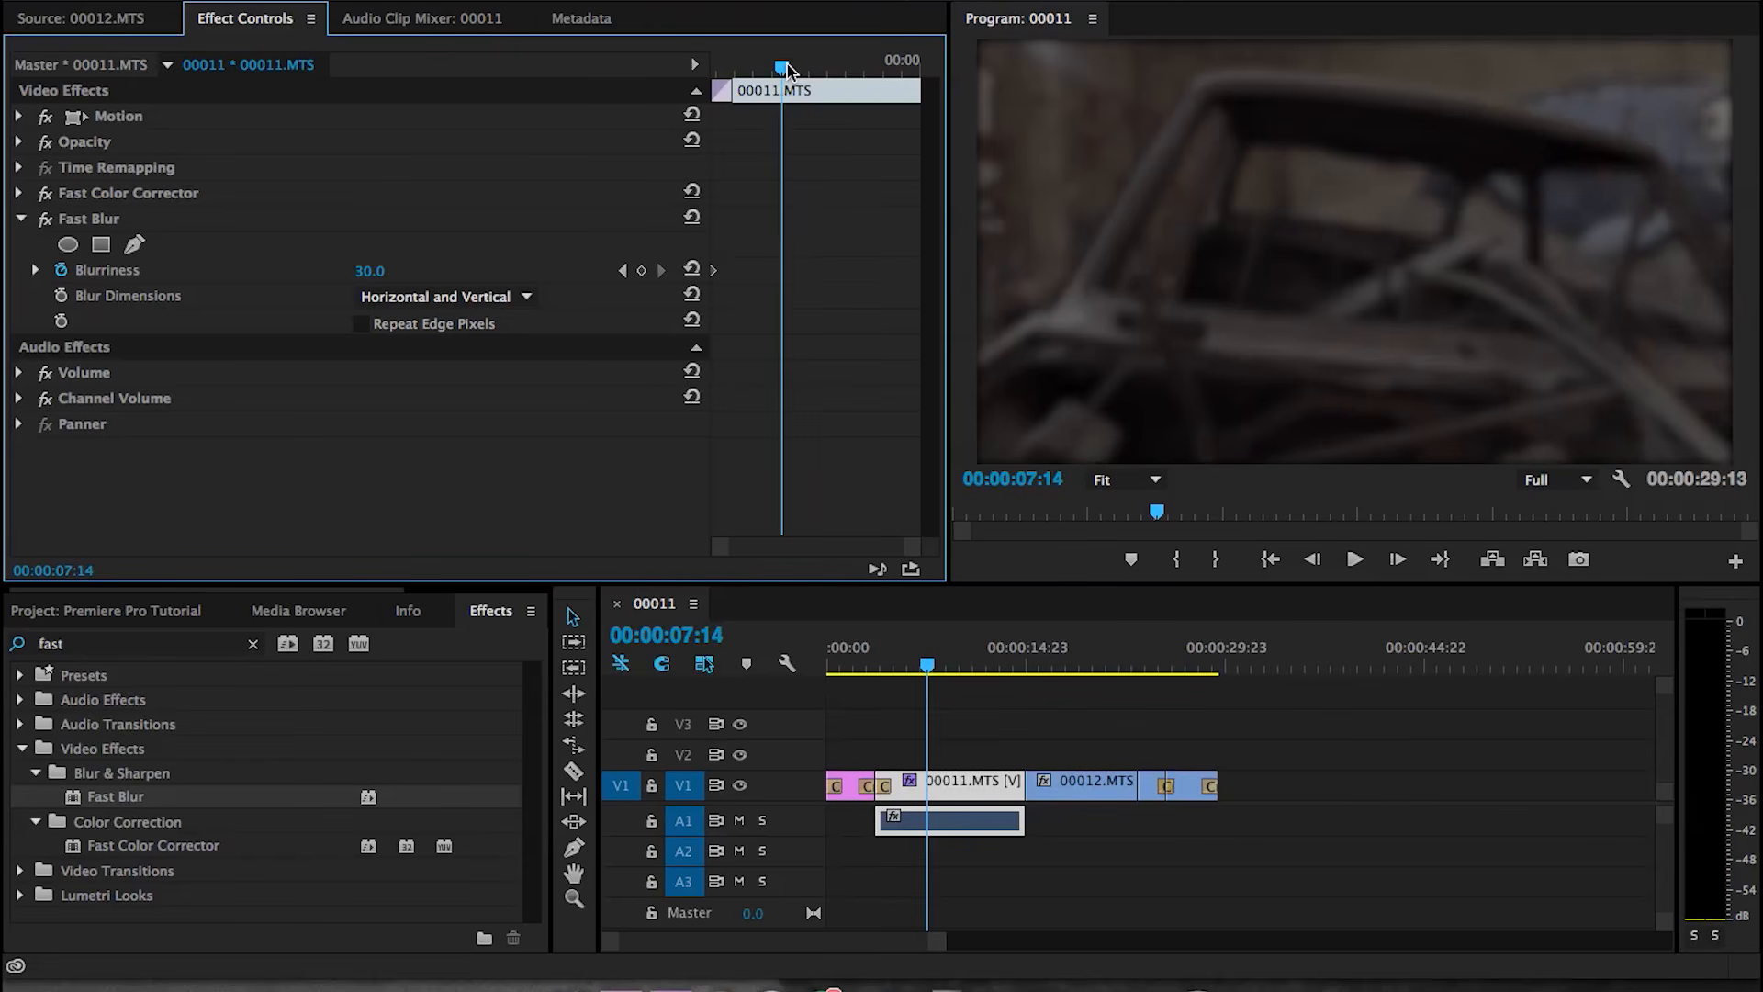
{"action": "left_click", "coordinate": [386, 268]}
{"action": "key", "text": "Return"}
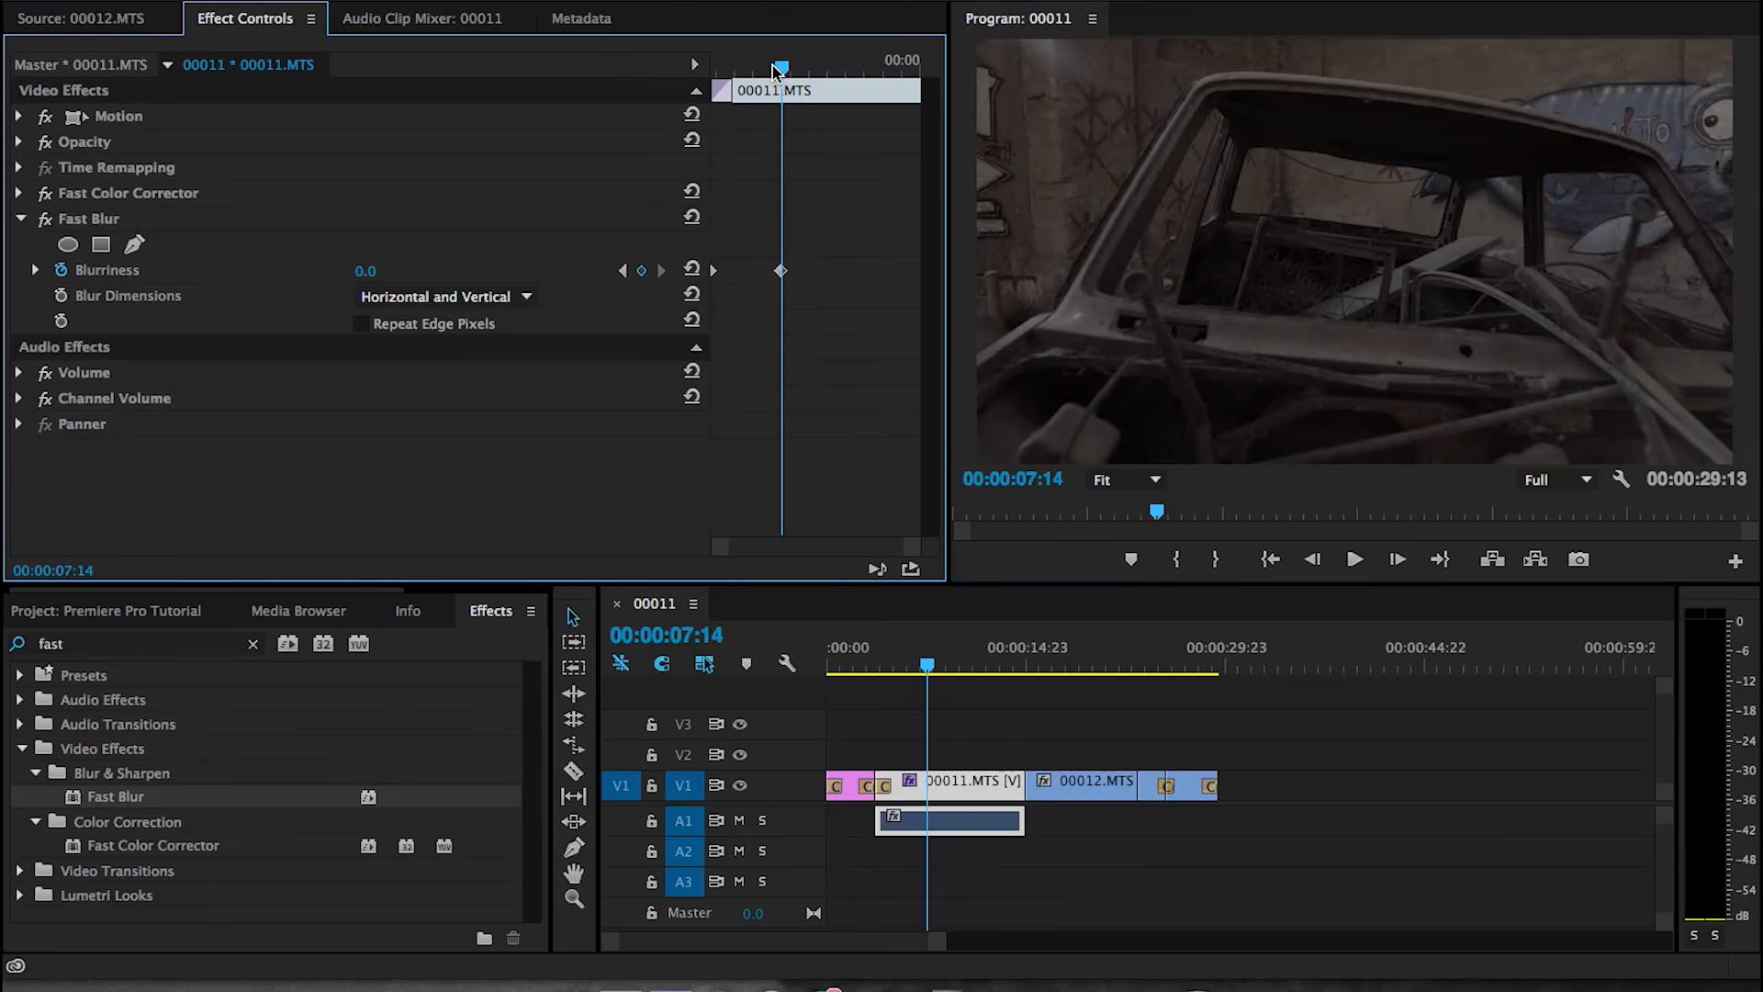
- Scrub through 00011.MTS to check the blur animation and review the Fast Color Corrector settings
{"action": "left_click_drag", "start_coordinate": [776, 68], "coordinate": [733, 73]}
{"action": "left_click_drag", "start_coordinate": [724, 74], "coordinate": [788, 72]}
{"action": "left_click_drag", "start_coordinate": [890, 653], "coordinate": [964, 644]}
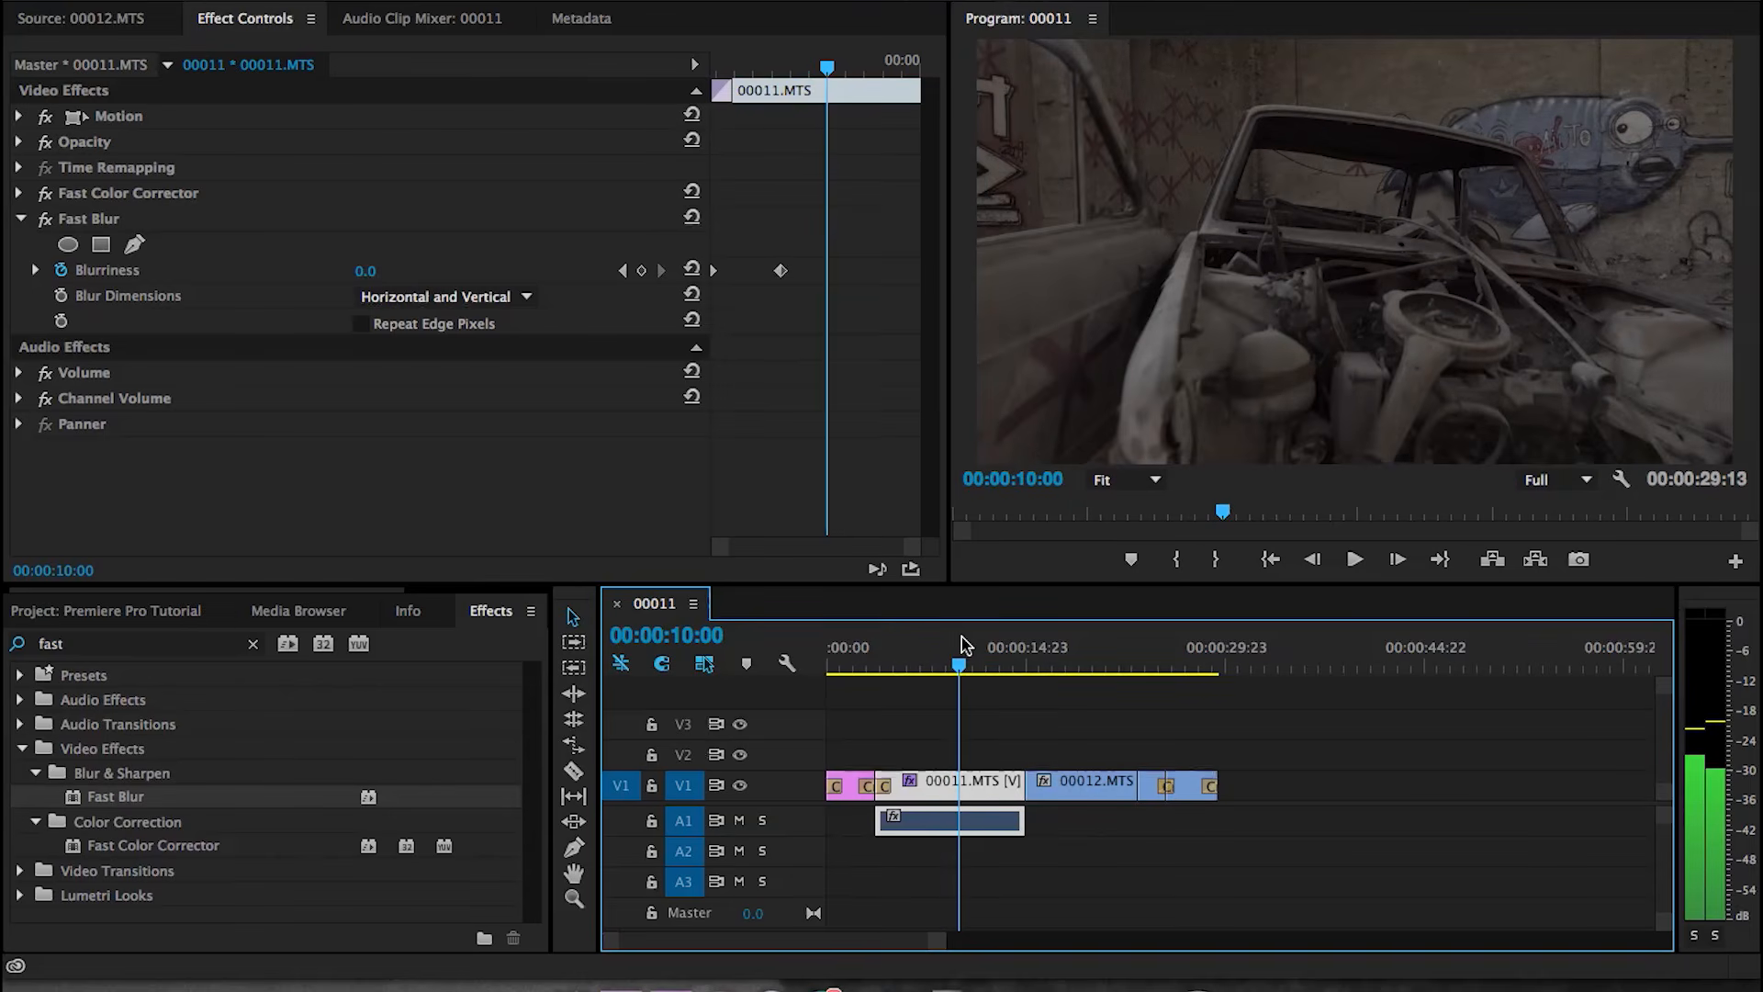
{"action": "left_click", "coordinate": [21, 194]}
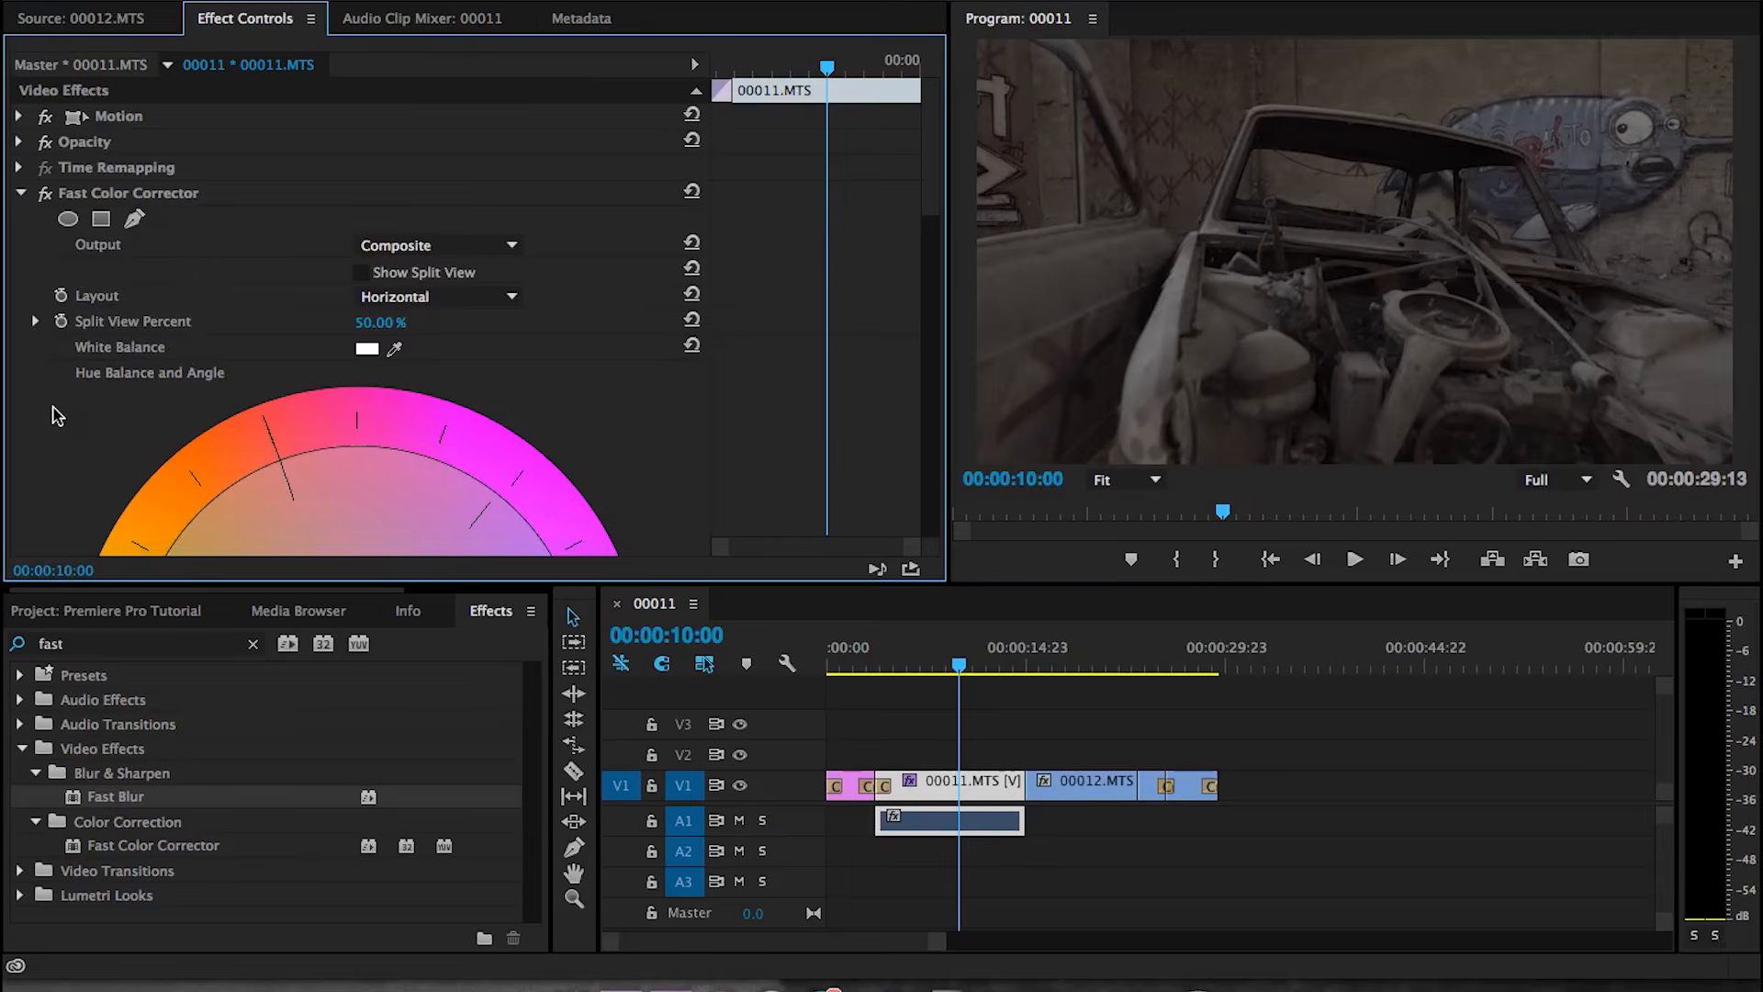
{"action": "scroll", "coordinate": [55, 415], "scroll_direction": "down", "scroll_amount": 5}
{"action": "scroll", "coordinate": [54, 411], "scroll_direction": "down", "scroll_amount": 4}
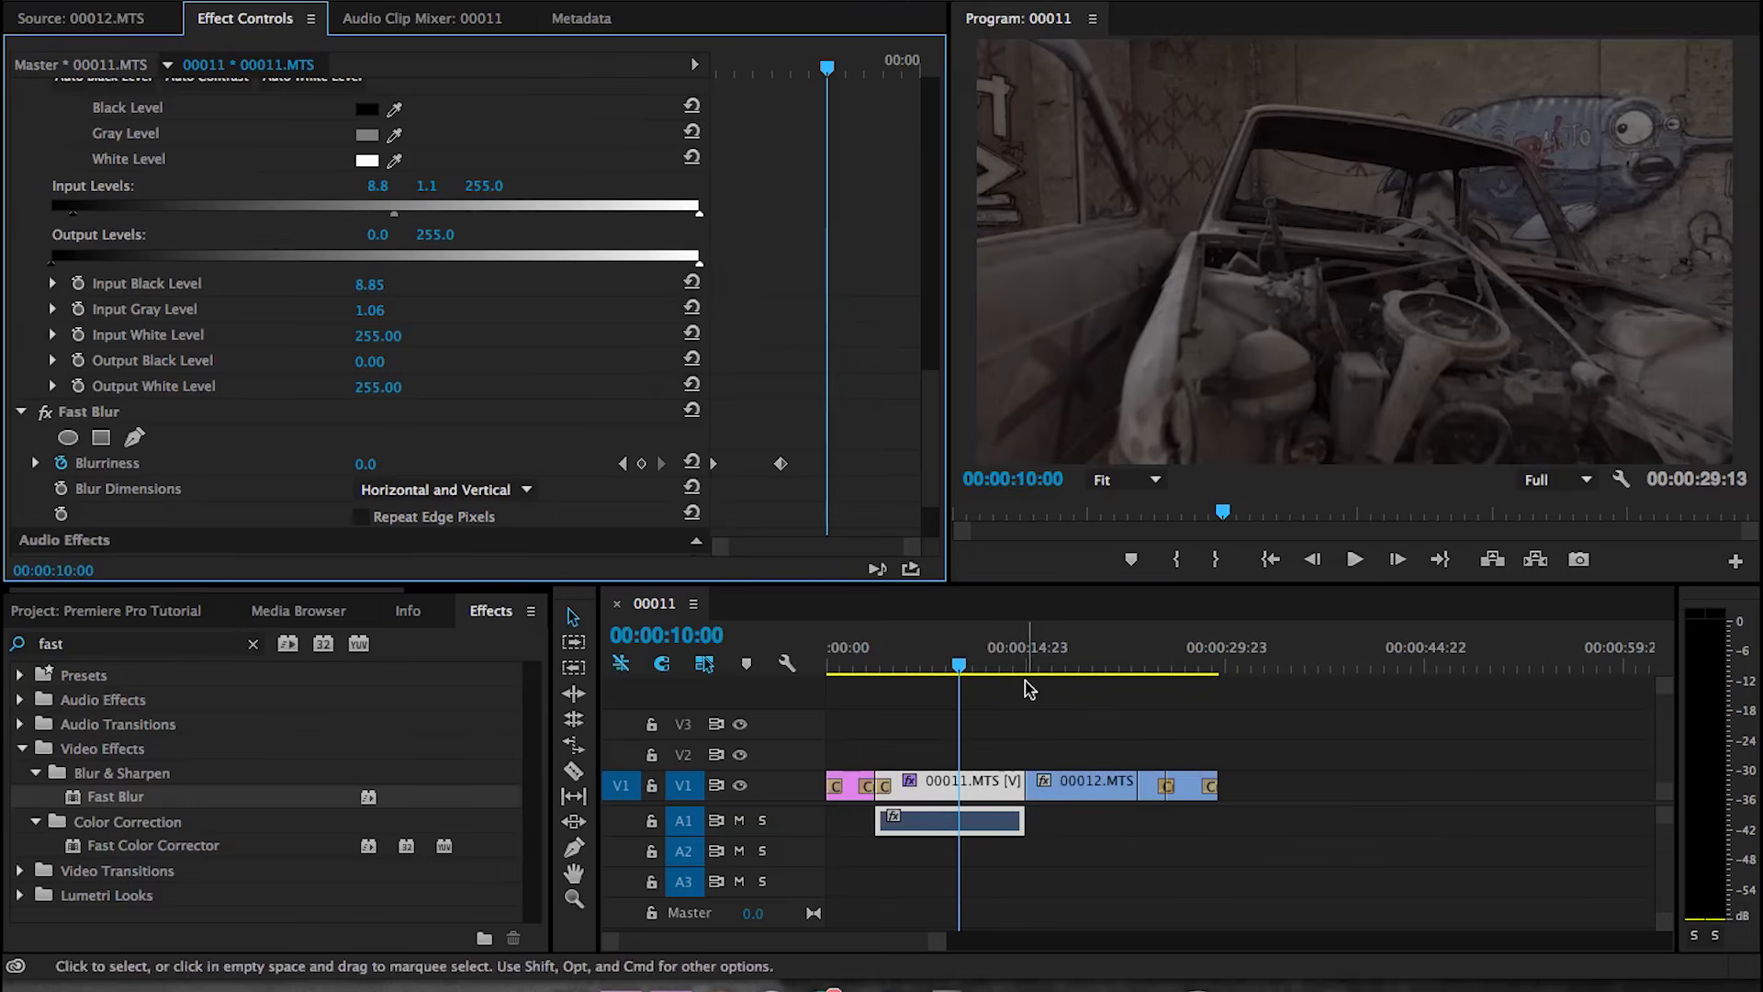
{"action": "mouse_move", "coordinate": [955, 667]}
{"action": "left_mouse_down"}
{"action": "mouse_move", "coordinate": [889, 668]}
{"action": "mouse_move", "coordinate": [920, 667]}
{"action": "left_mouse_up"}
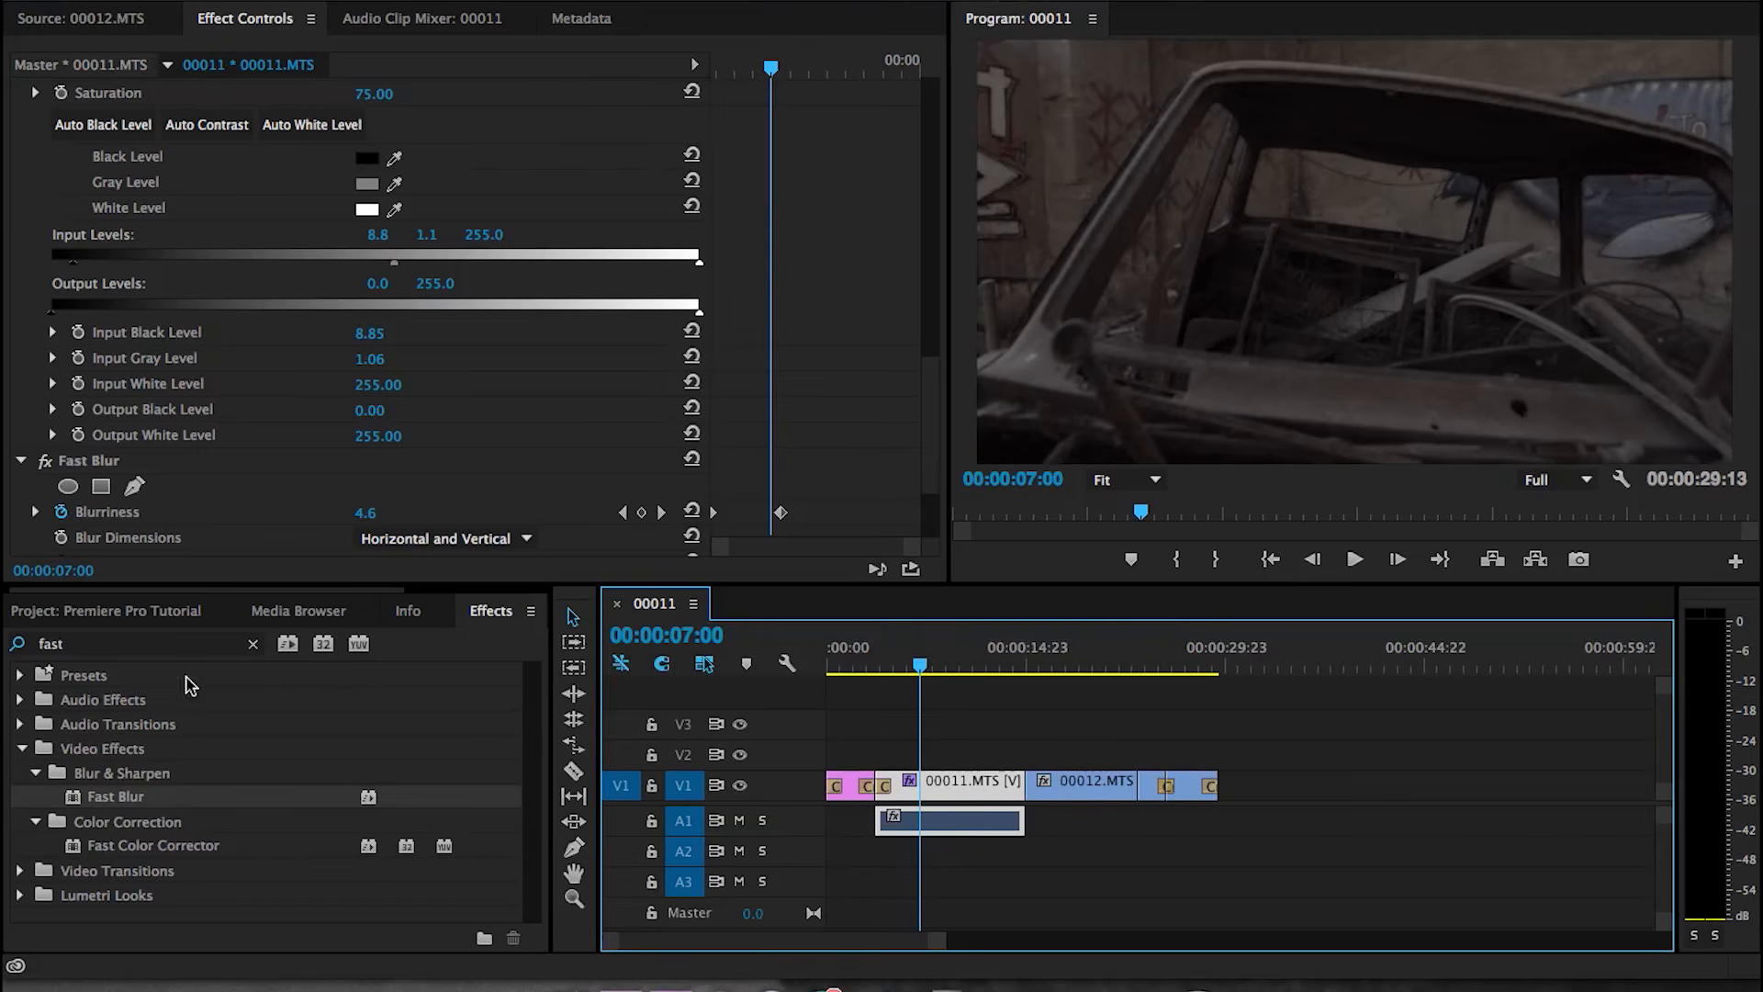
- Create a 1920 x 1080 adjustment layer at 23.976 fps with square pixels in the project
{"action": "key", "text": "shift+1"}
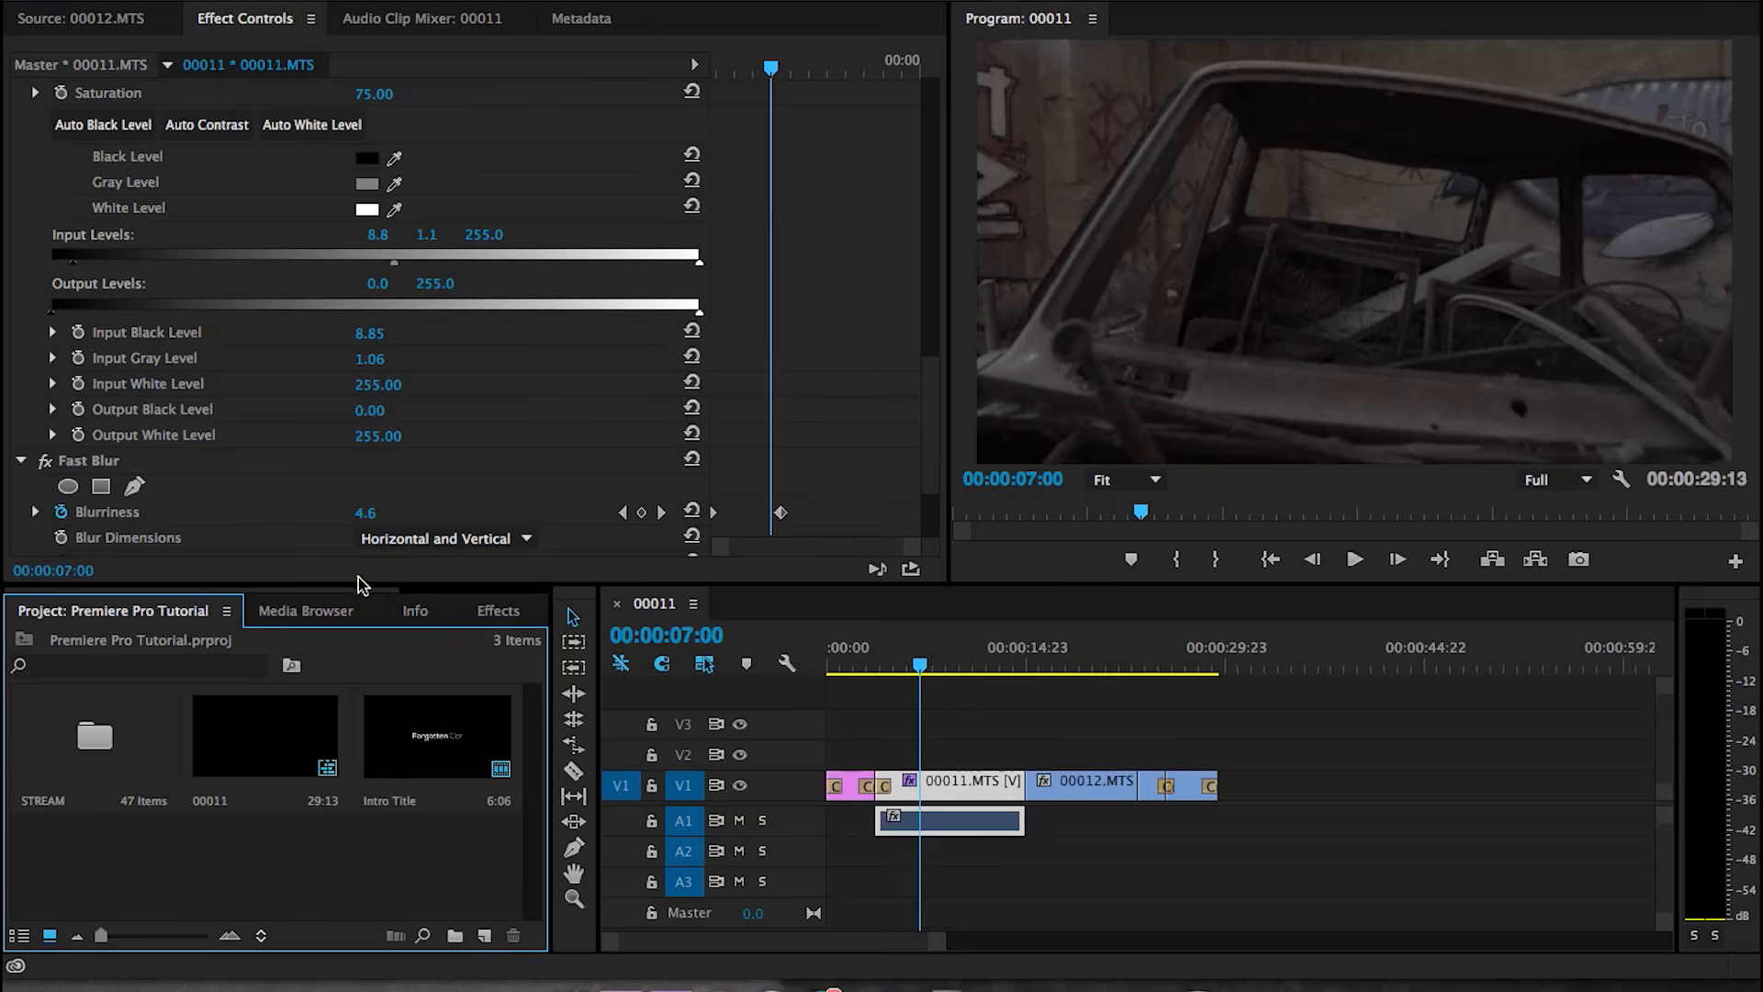
{"action": "left_click", "coordinate": [484, 935]}
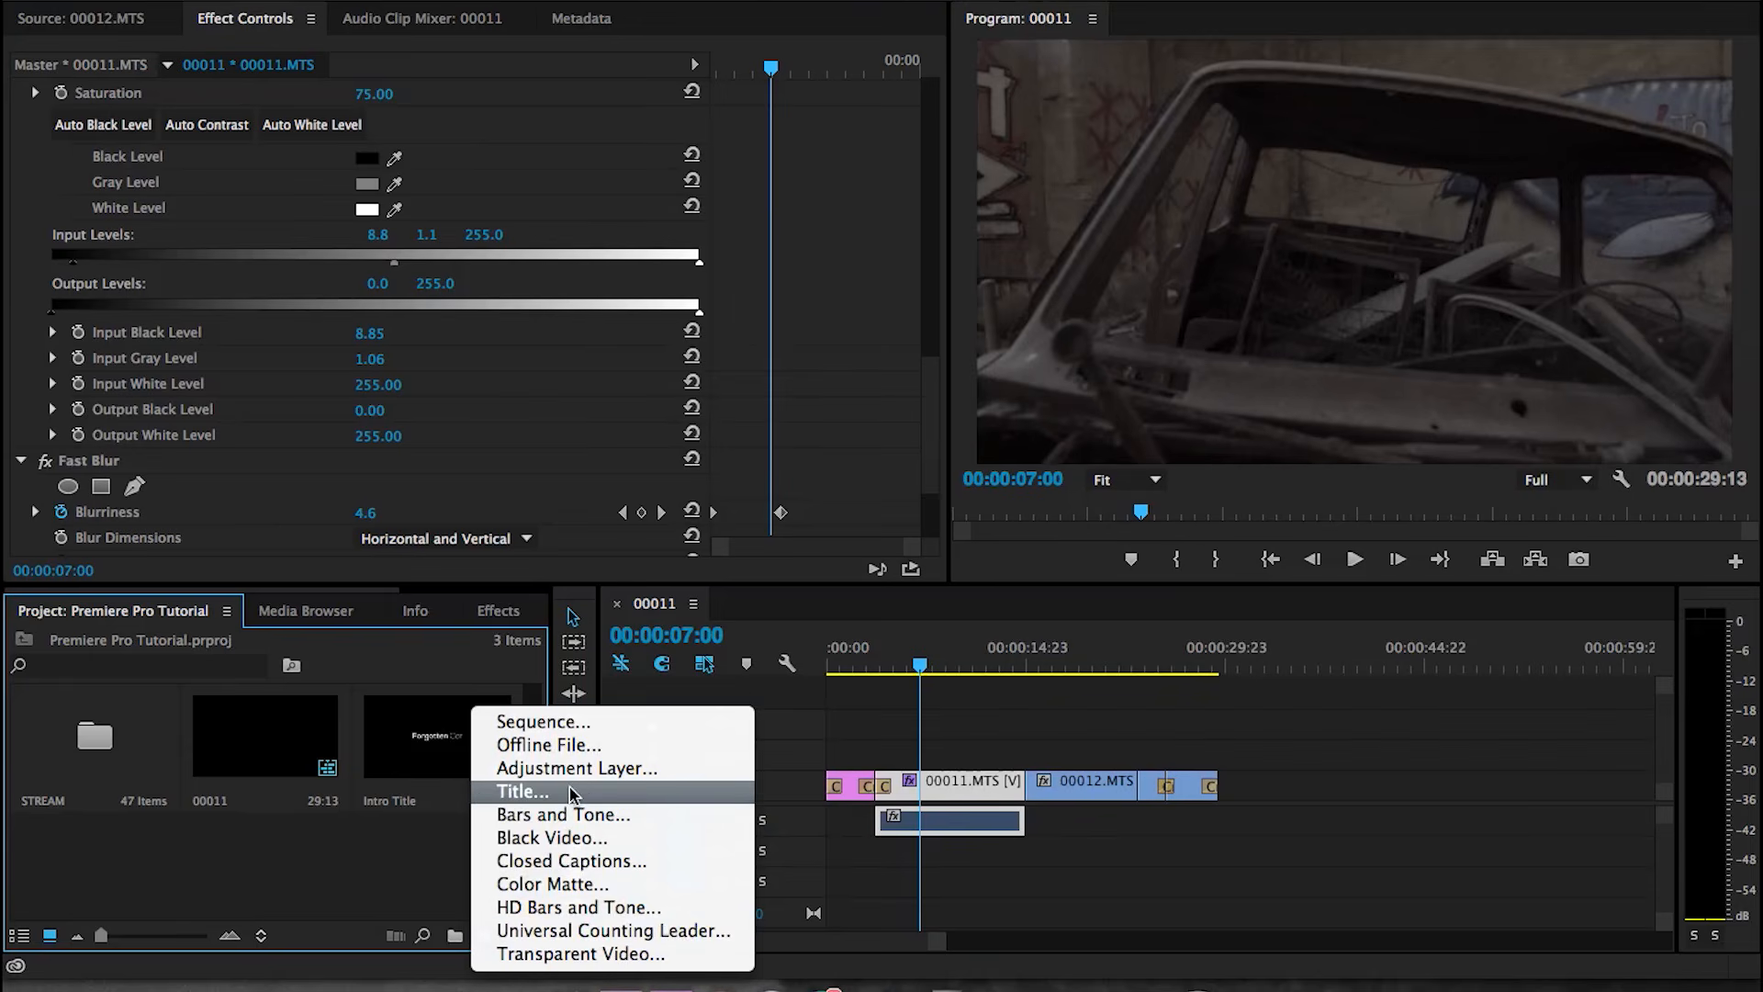
{"action": "left_click", "coordinate": [597, 769]}
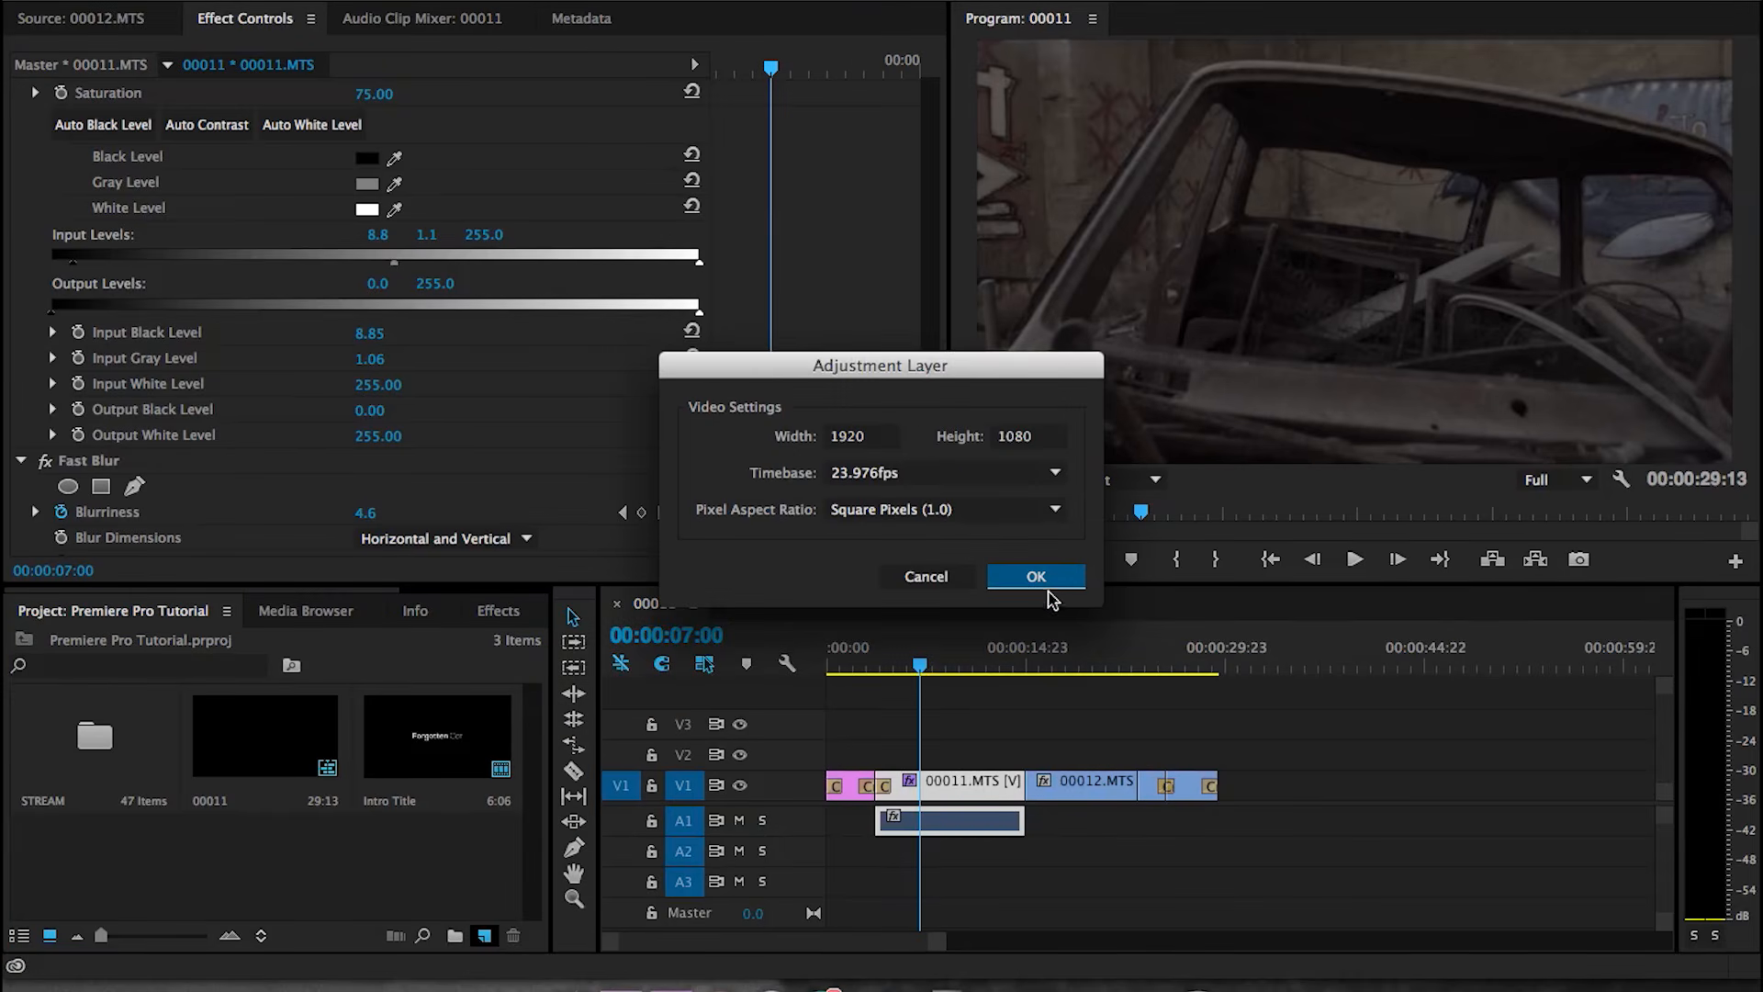
{"action": "left_click", "coordinate": [1048, 594]}
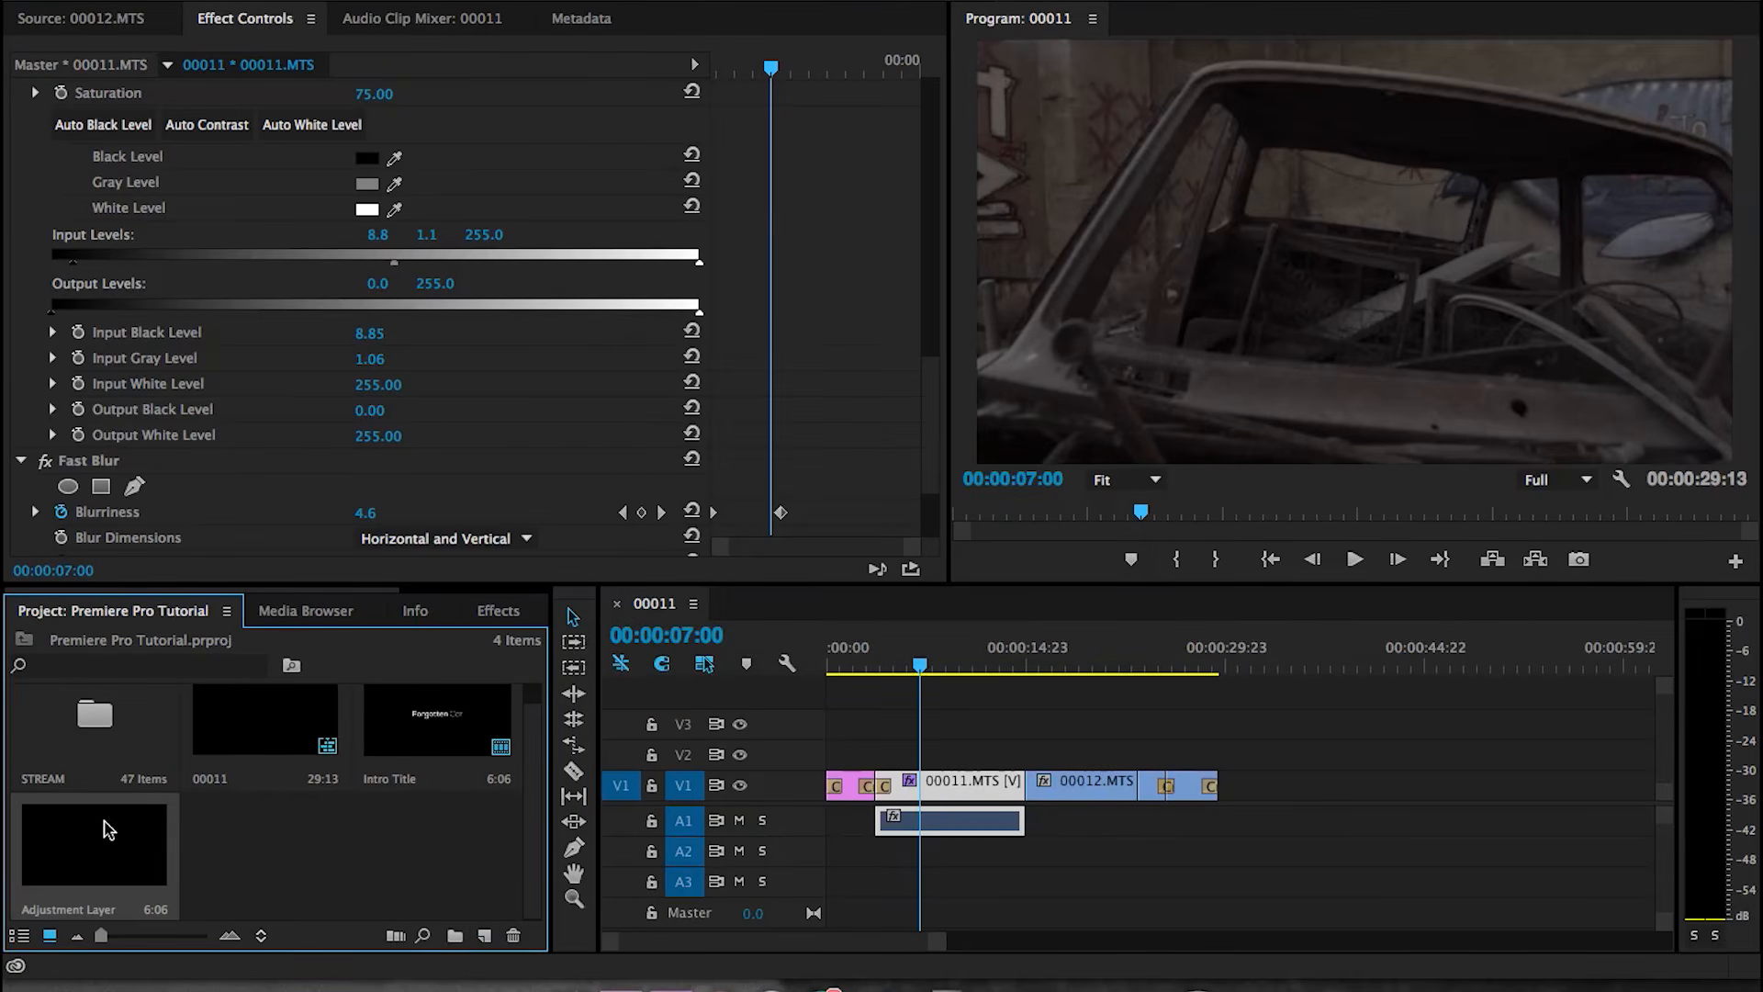
- Place the adjustment layer on V2 spanning from the start of 00011.MTS to the sequence's end, and scrub to 00:00:17:15
{"action": "left_click_drag", "start_coordinate": [87, 849], "coordinate": [1206, 740]}
{"action": "left_click", "coordinate": [917, 658]}
{"action": "left_click_drag", "start_coordinate": [918, 659], "coordinate": [1063, 658]}
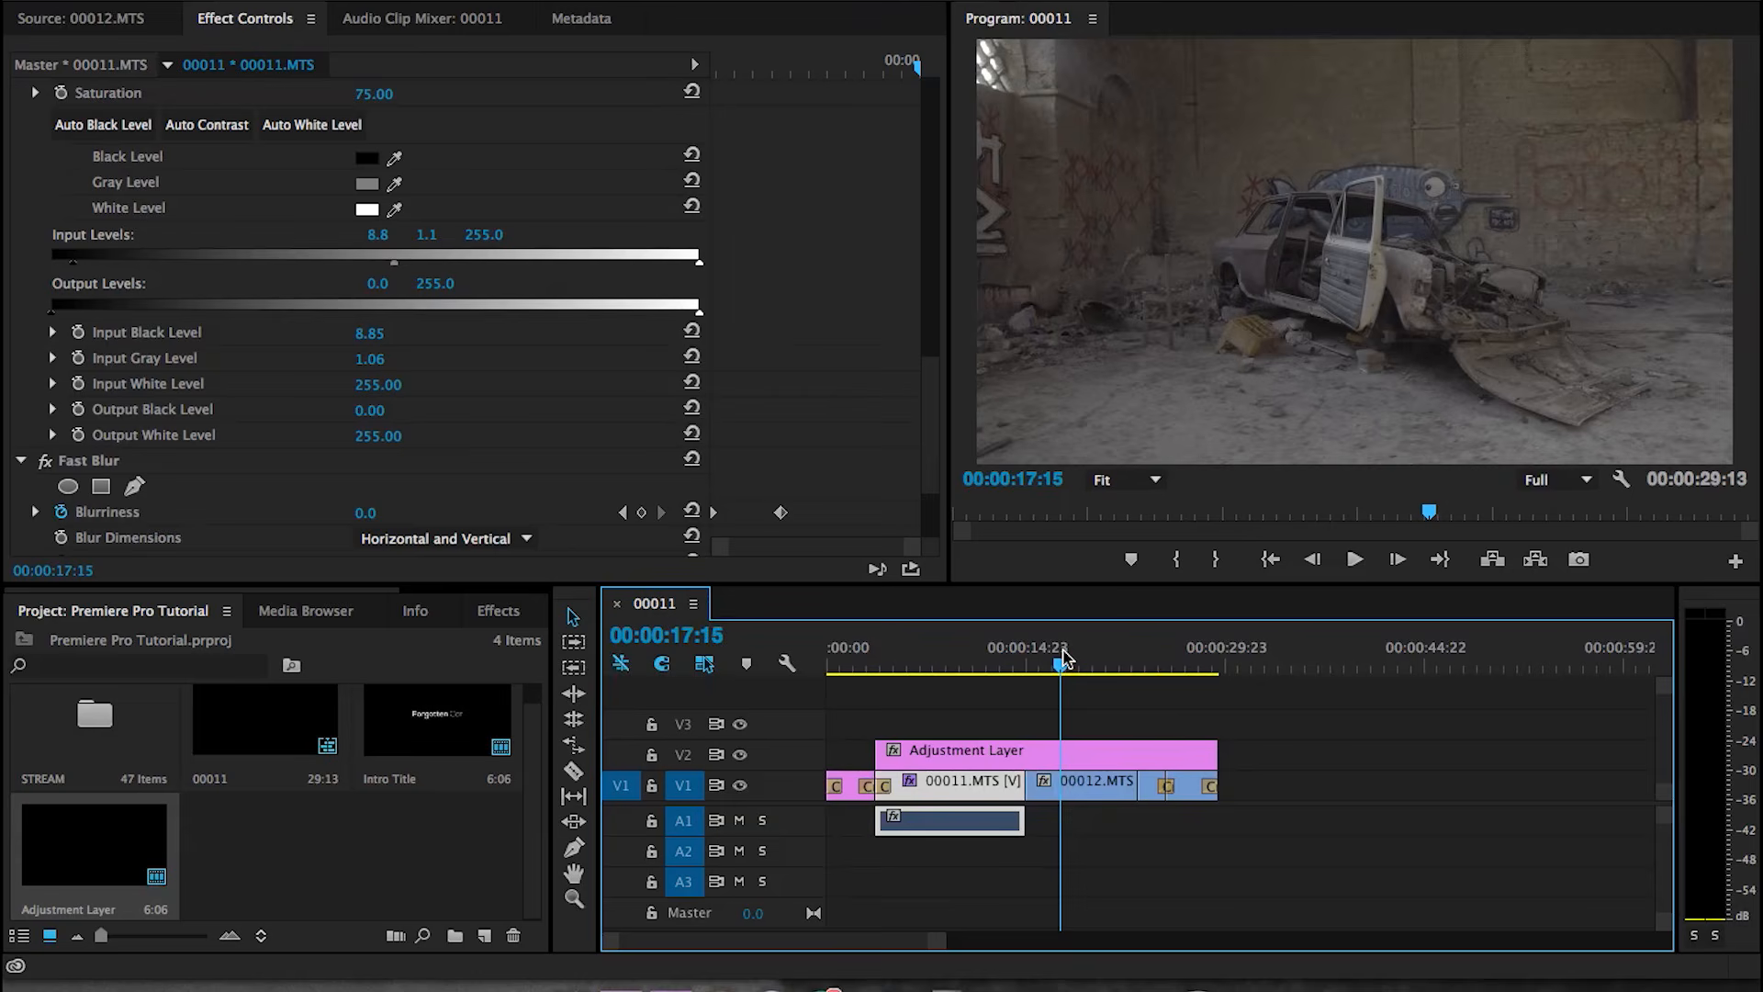
- Search the effects for "lumetri" and apply the Lumetri effect to the adjustment layer on V2
{"action": "left_click", "coordinate": [1052, 752]}
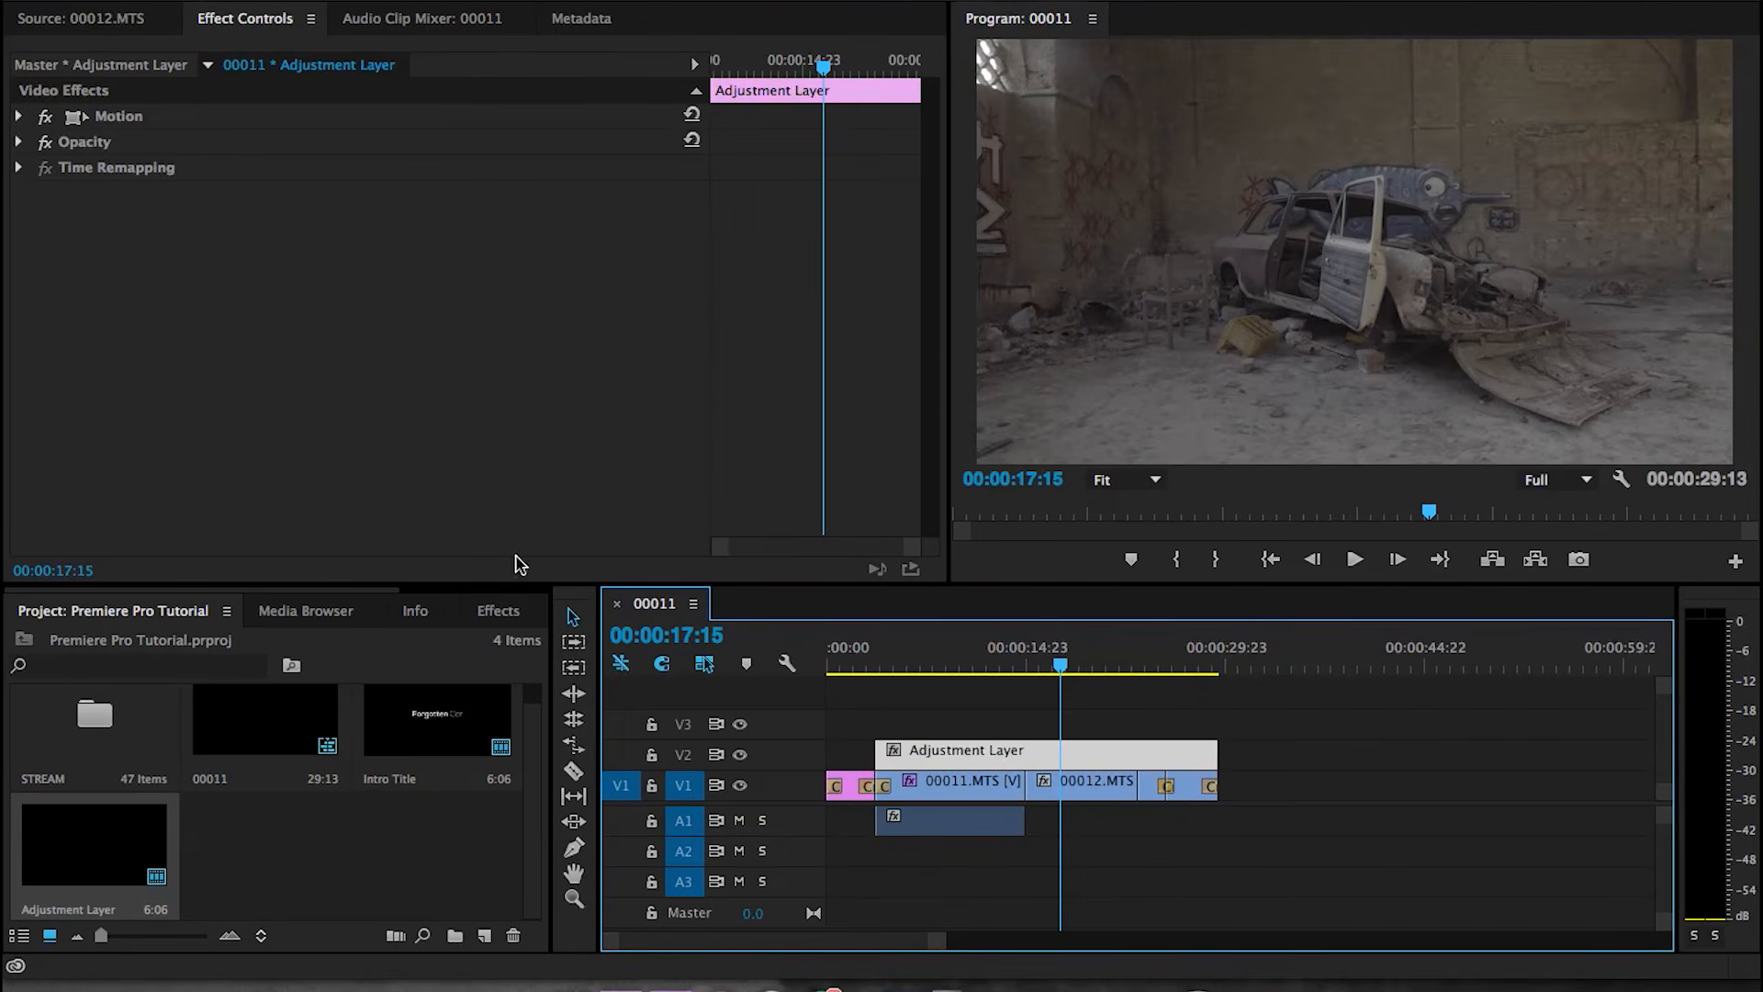
{"action": "left_click", "coordinate": [496, 612]}
{"action": "left_click", "coordinate": [126, 643]}
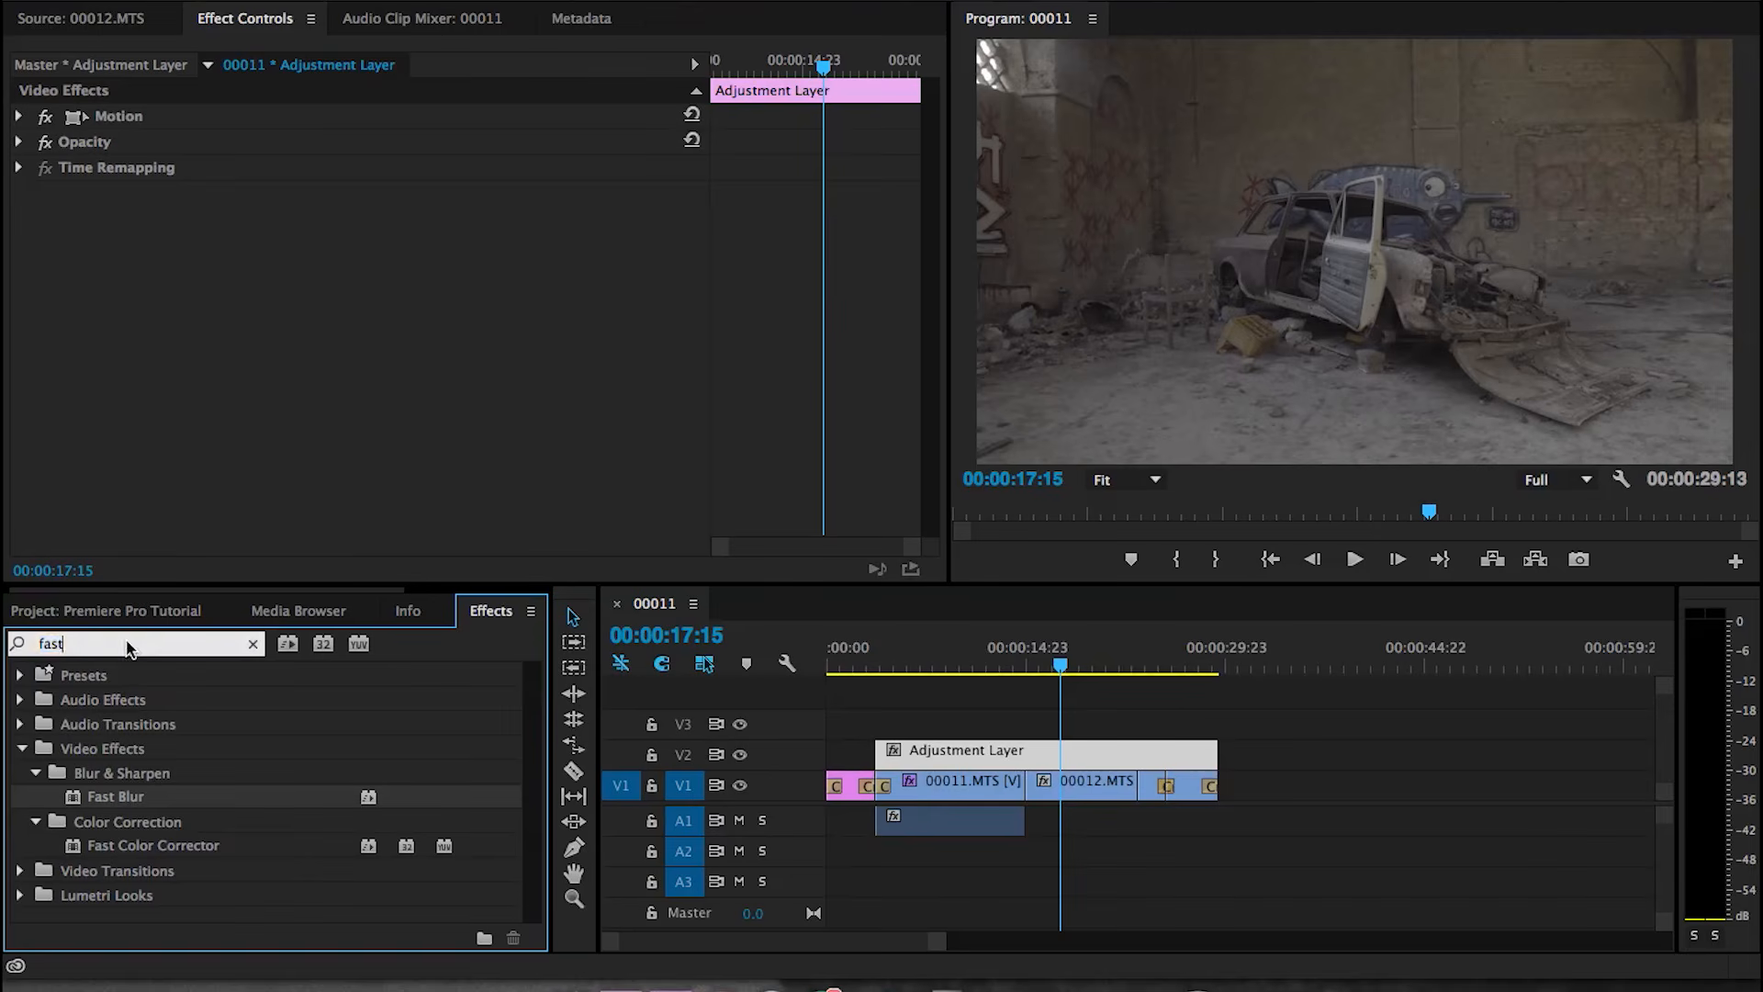
{"action": "type", "text": "lumetri"}
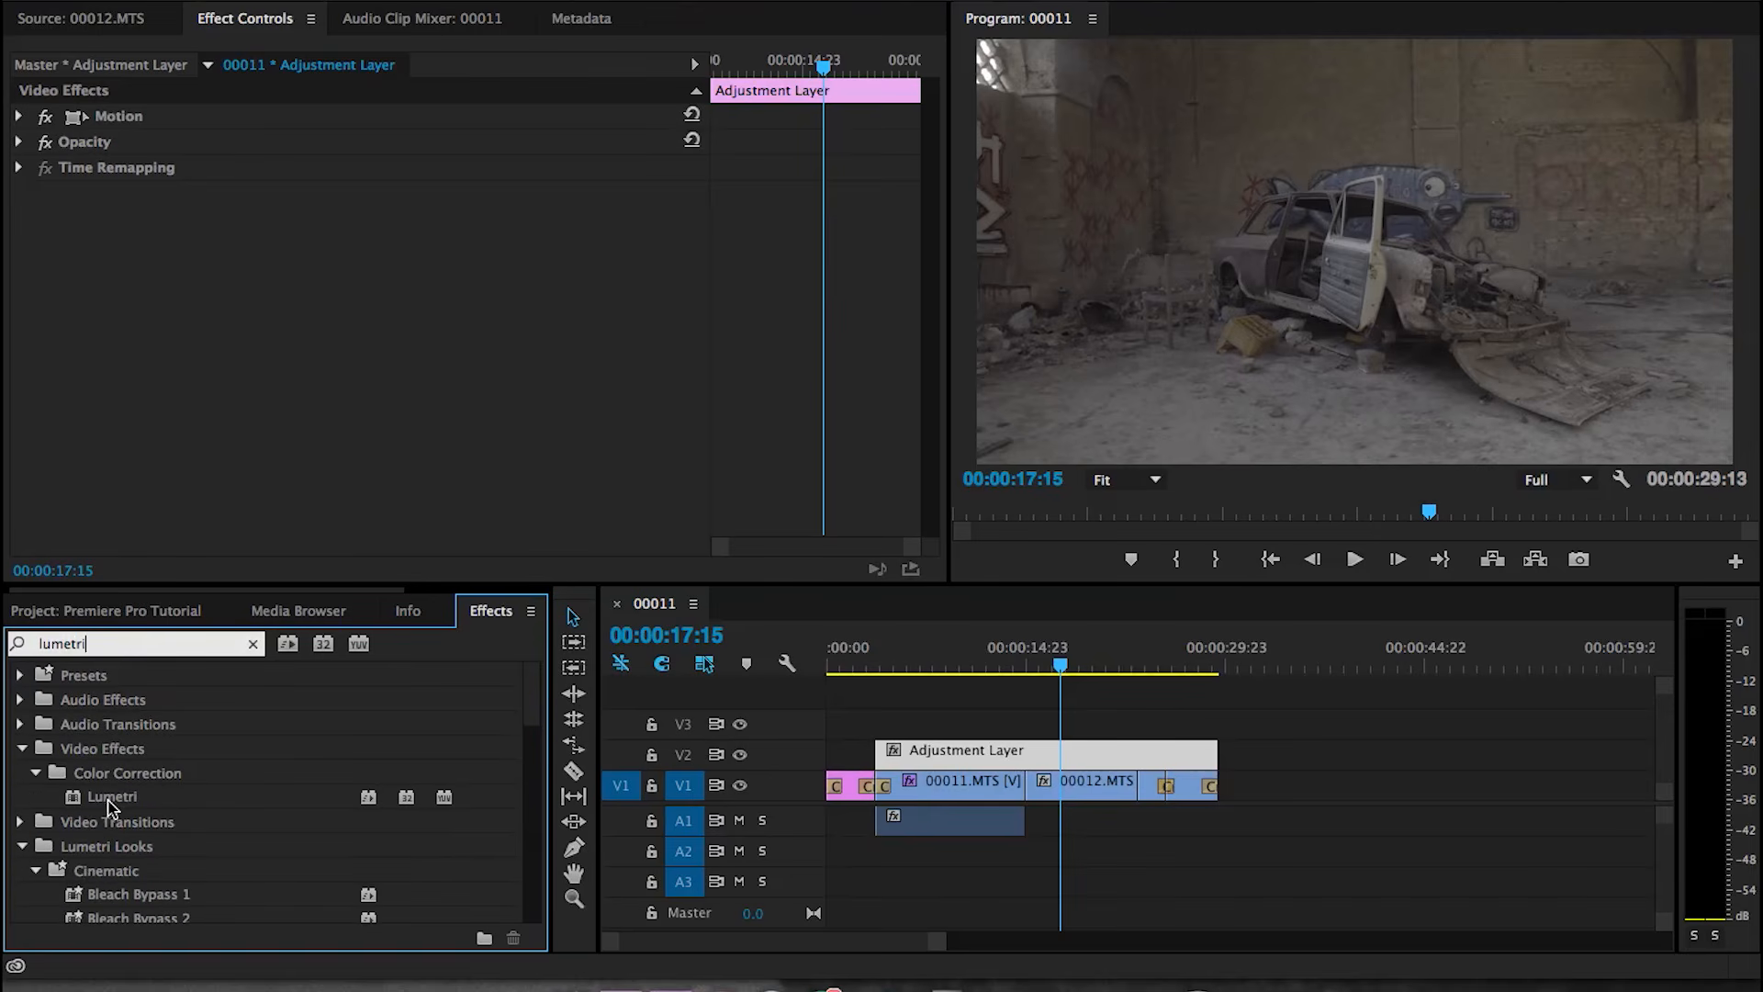
{"action": "left_click_drag", "start_coordinate": [108, 806], "coordinate": [961, 749]}
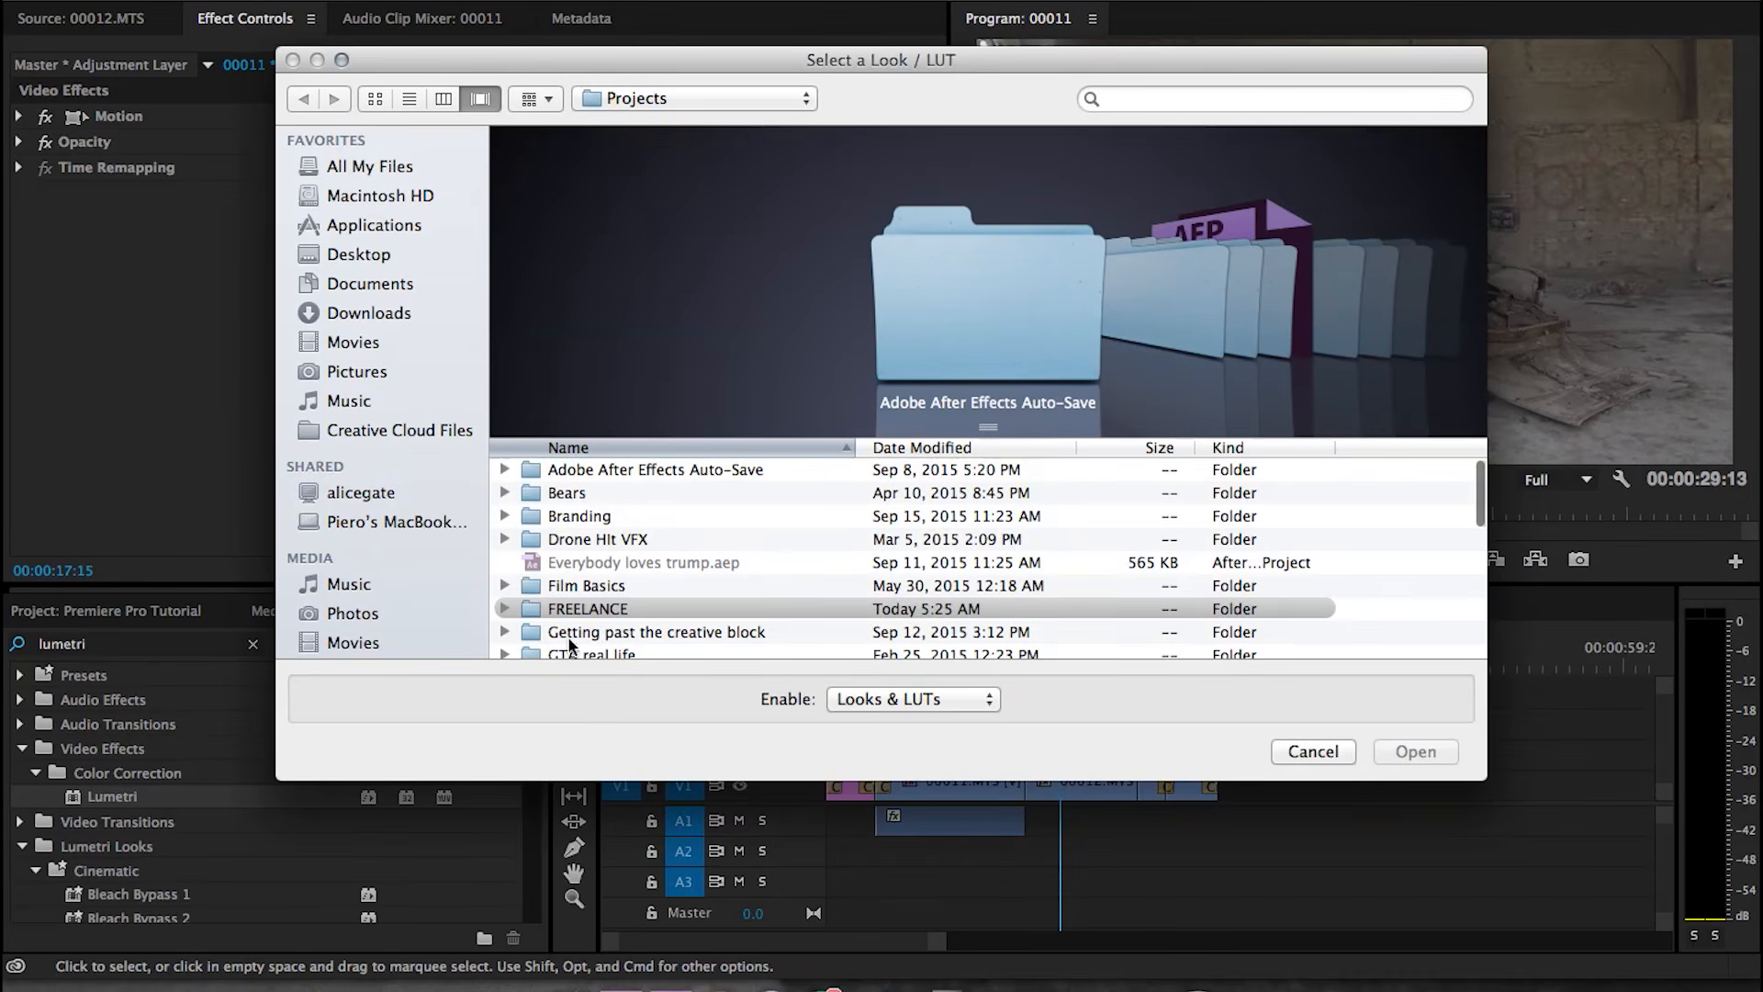
- Load the A7s Cine.C0052.cube LUT from the A7s_Cine_Lut folder in Documents into the adjustment layer's Lumetri effect
{"action": "key", "text": "m"}
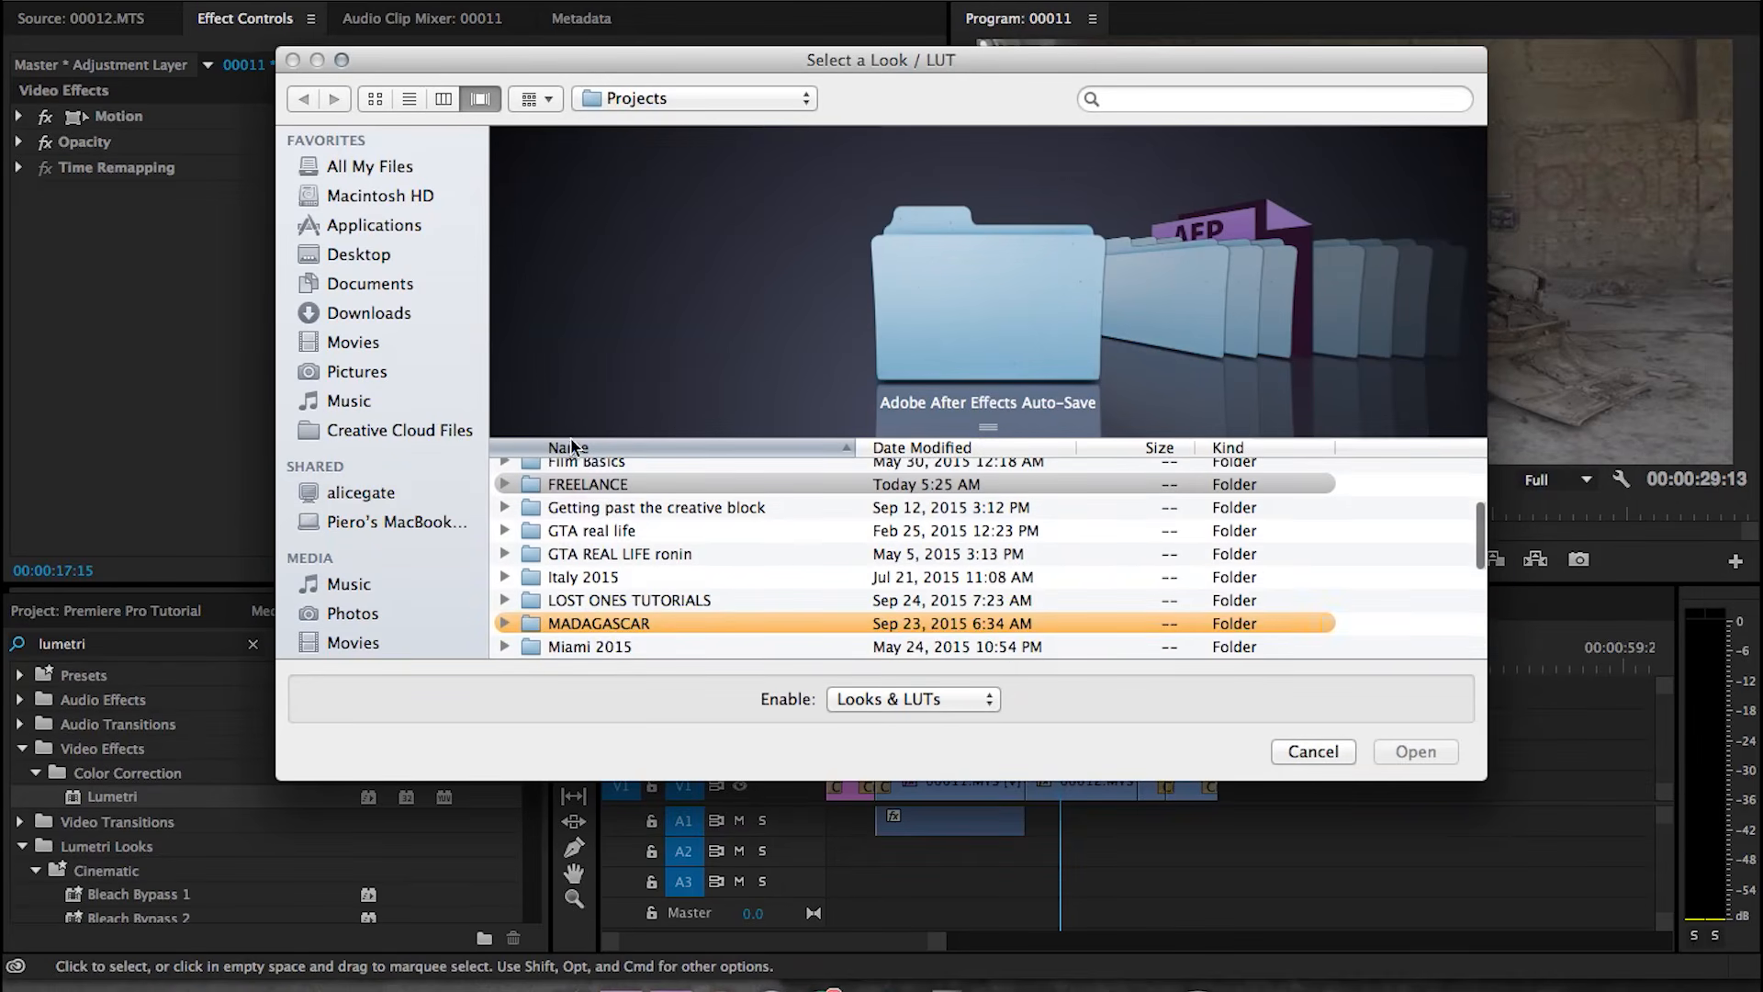
{"action": "left_click", "coordinate": [386, 296]}
{"action": "scroll", "coordinate": [637, 607], "scroll_direction": "up", "scroll_amount": 10}
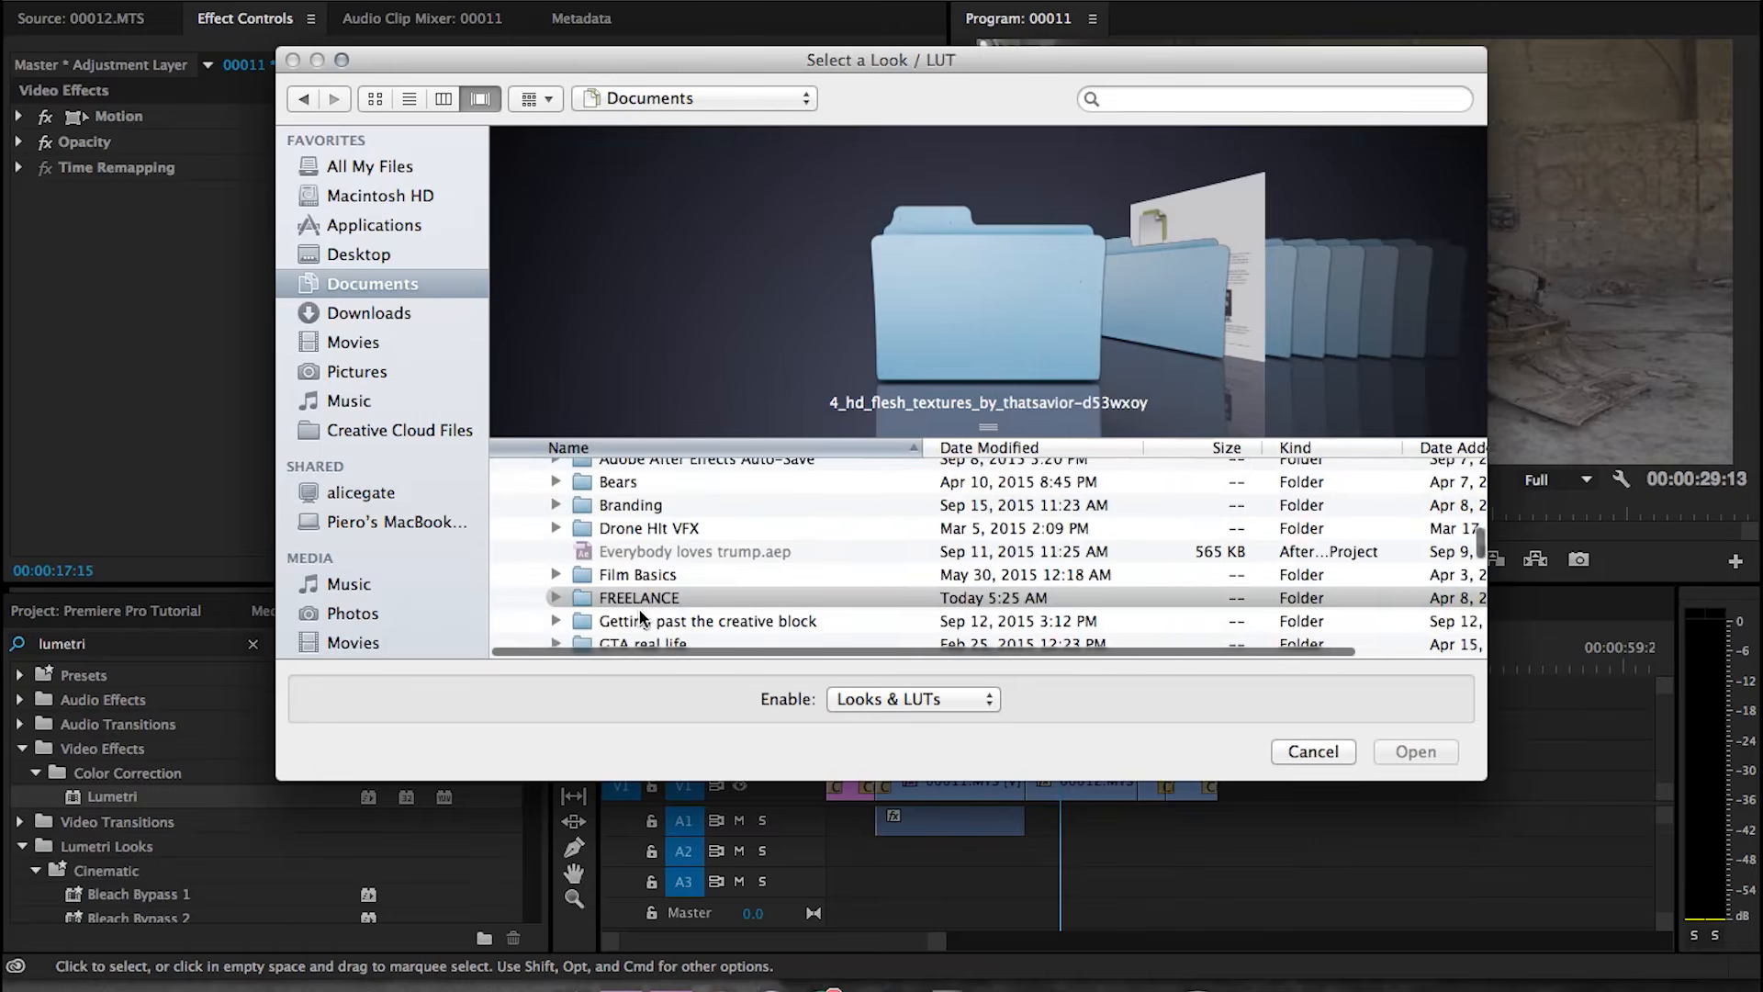
{"action": "scroll", "coordinate": [637, 607], "scroll_direction": "down", "scroll_amount": 15}
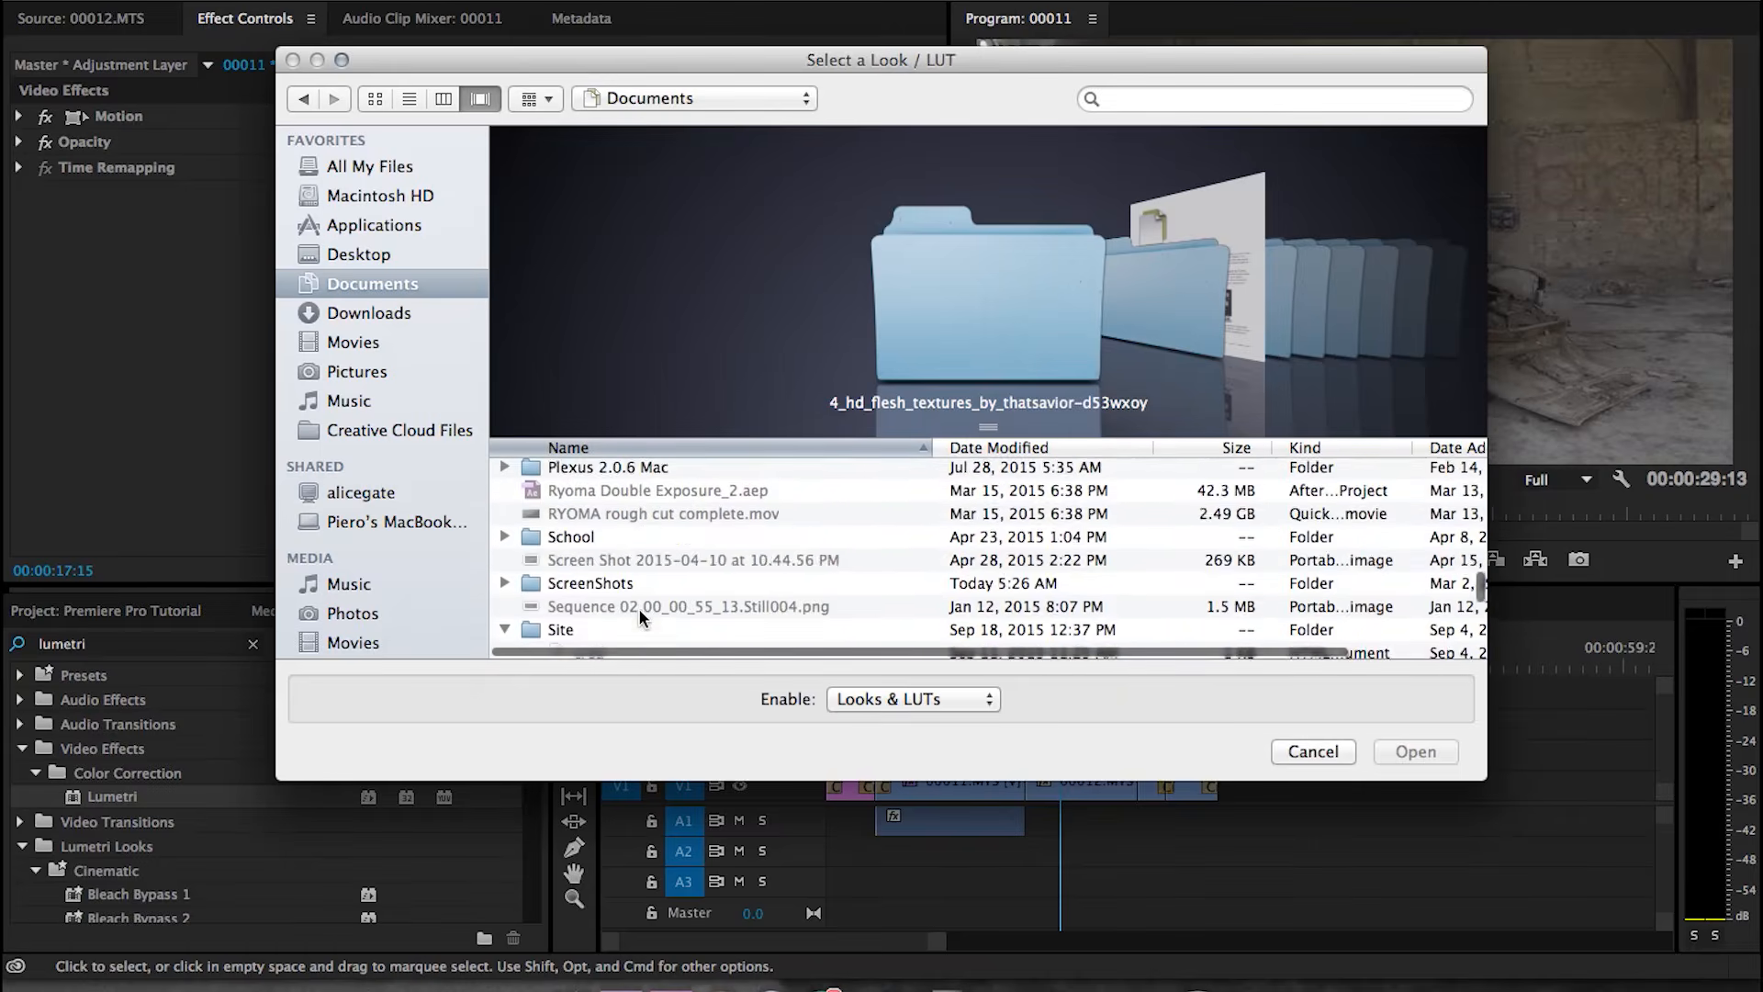
{"action": "scroll", "coordinate": [640, 617], "scroll_direction": "down", "scroll_amount": 5}
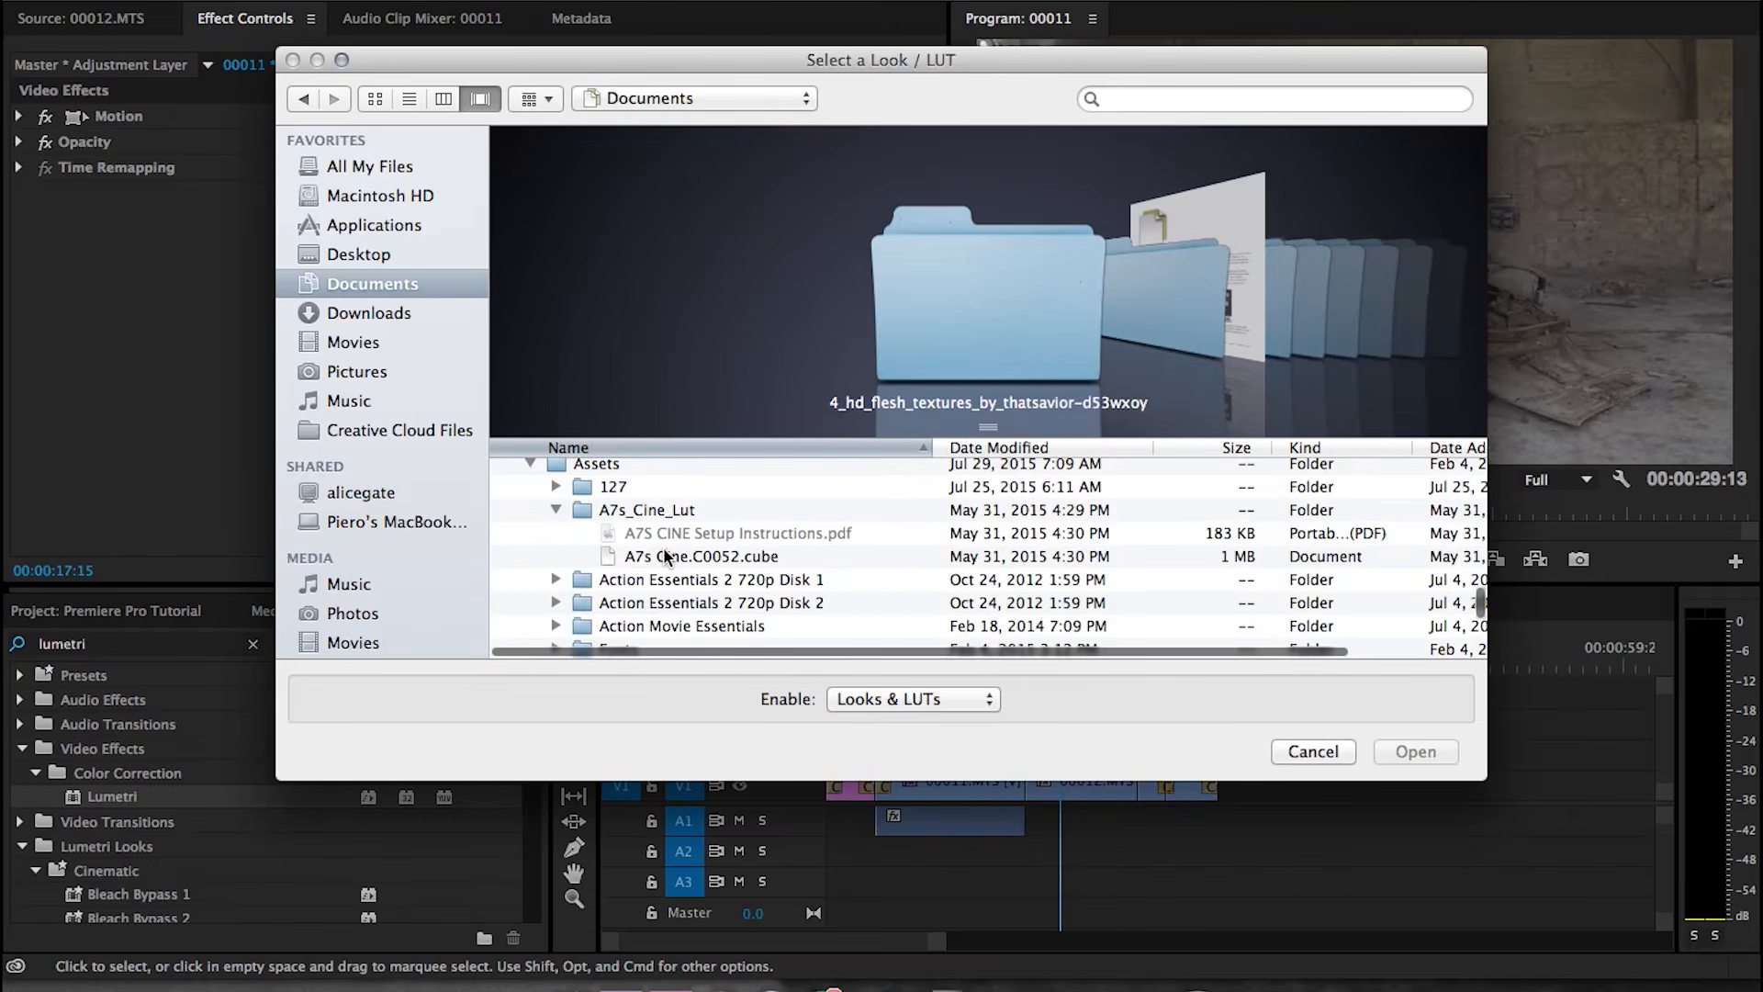
{"action": "double_click", "coordinate": [667, 554]}
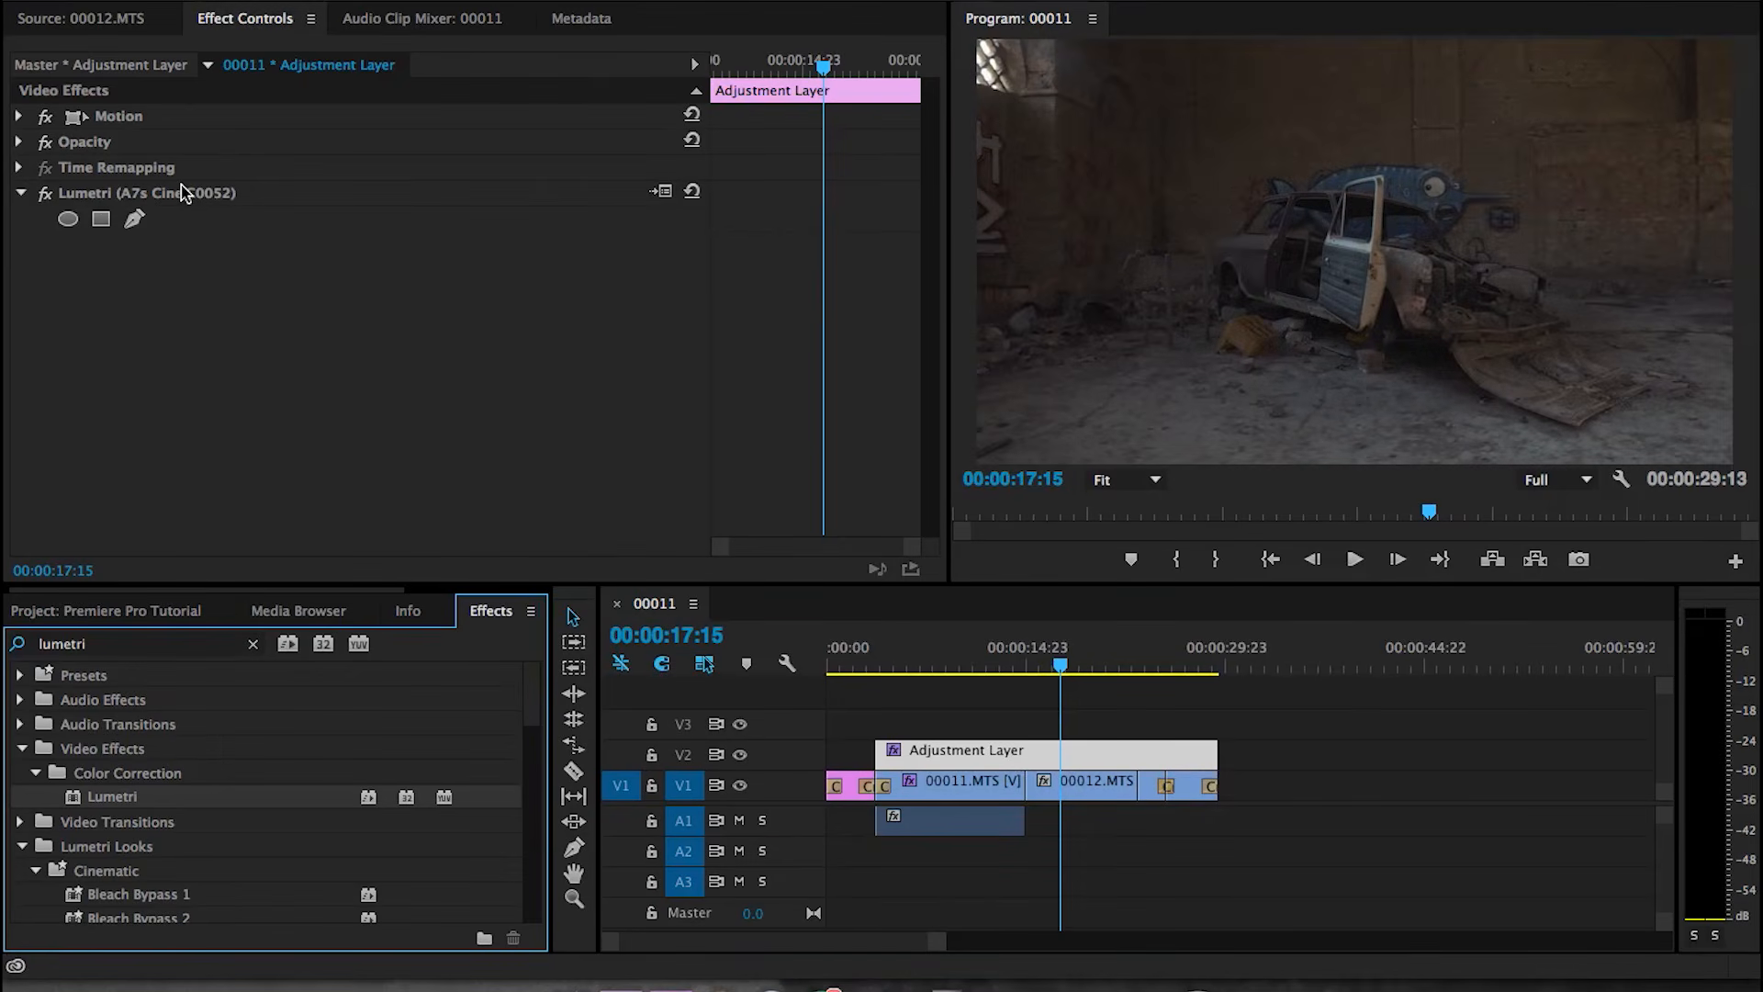
- Scrub to 00:00:27:16 and toggle V2's visibility to compare the footage with and without the LUT
{"action": "left_click_drag", "start_coordinate": [911, 668], "coordinate": [1198, 654]}
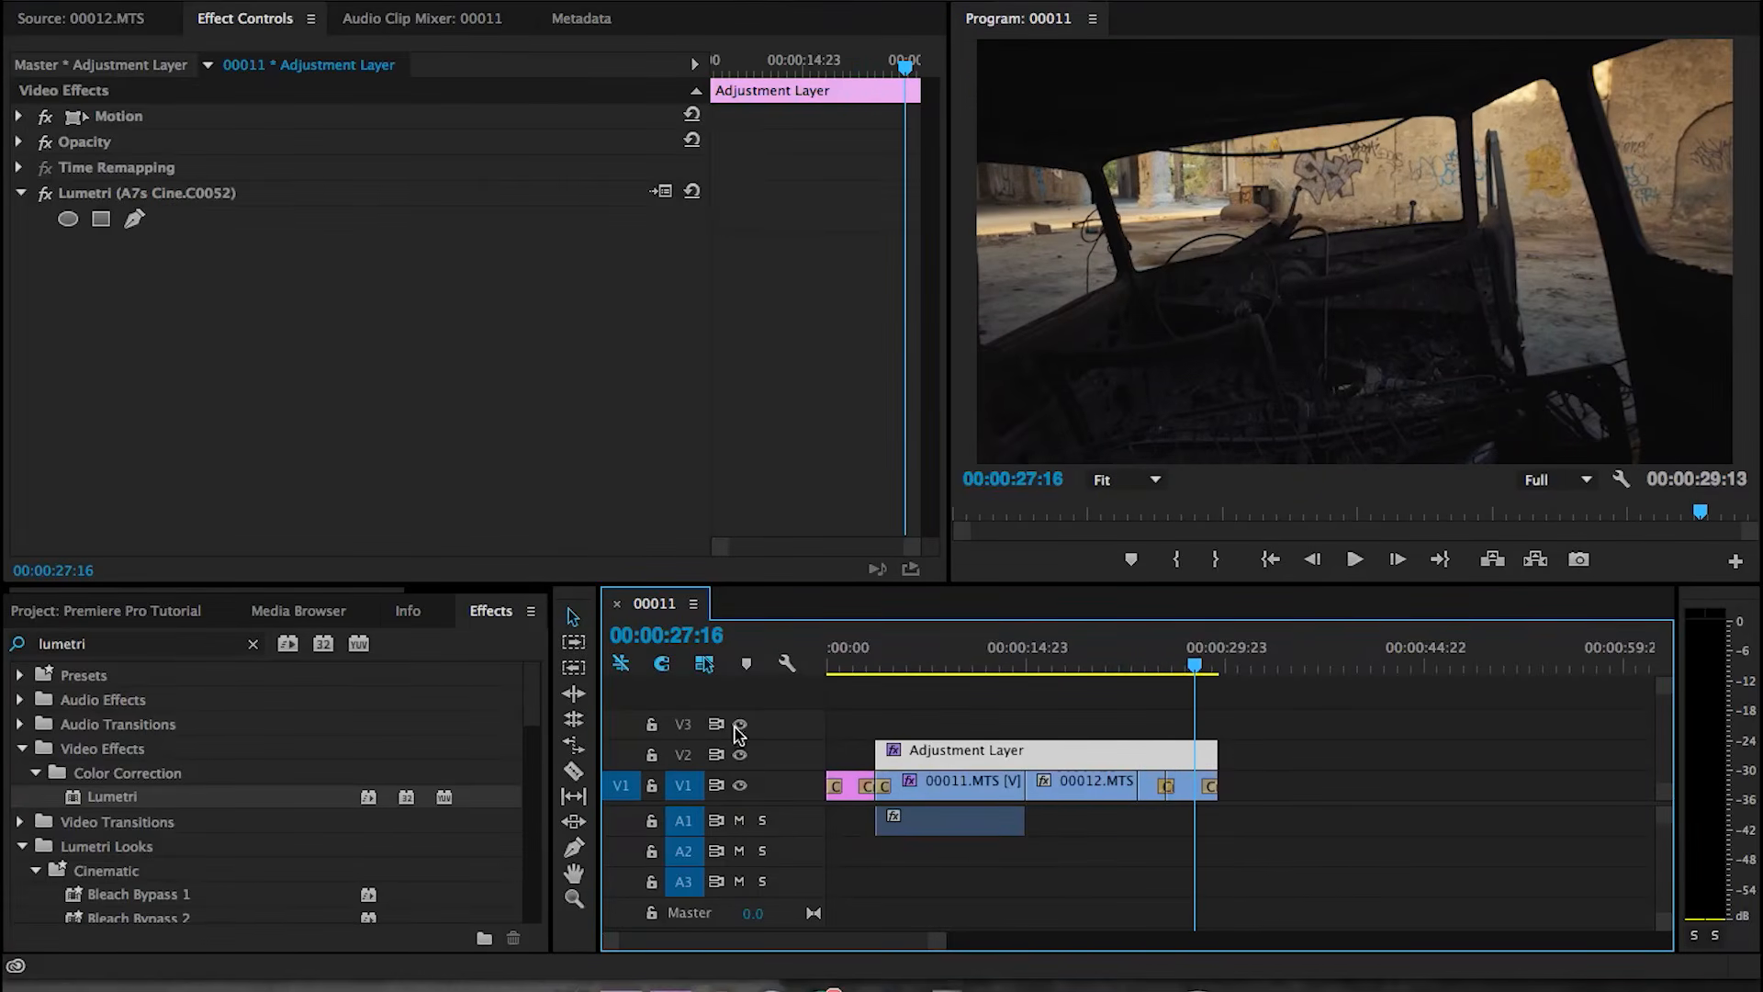
{"action": "left_click", "coordinate": [740, 755]}
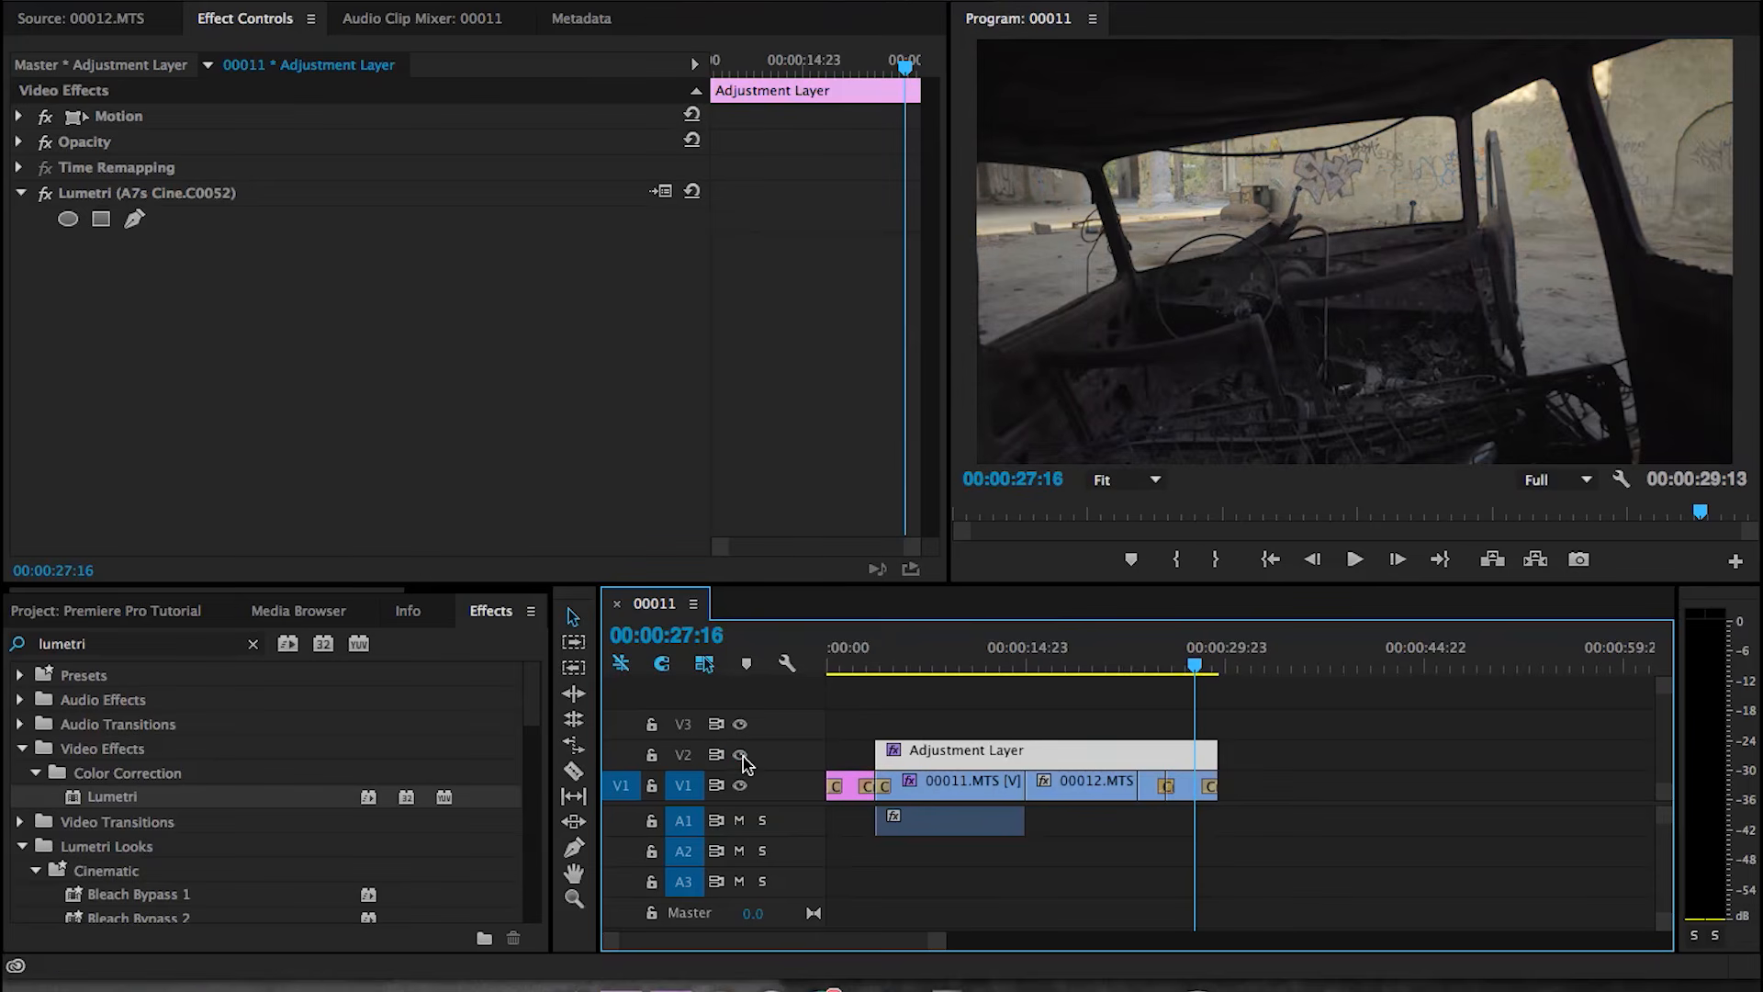
{"action": "left_click", "coordinate": [741, 754]}
{"action": "left_click", "coordinate": [741, 755]}
{"action": "left_click", "coordinate": [740, 755]}
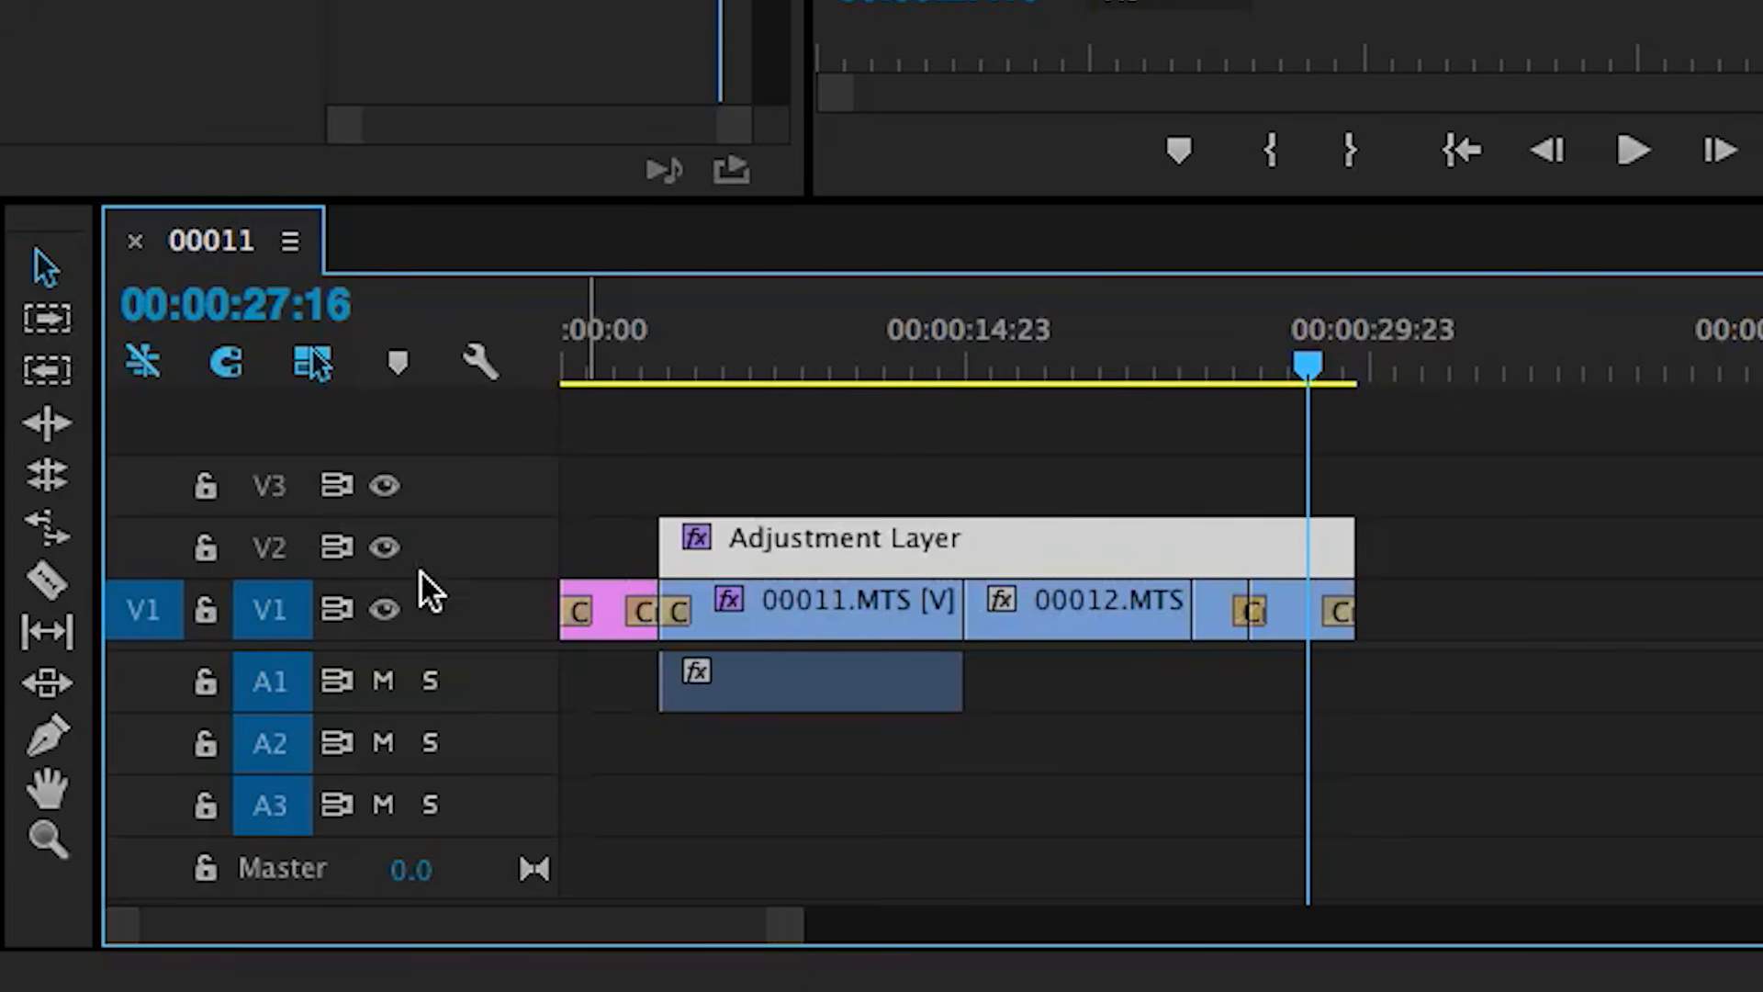
- Try out the visibility toggle of V1 and the mute and solo toggles of A1, restoring each one
{"action": "left_click", "coordinate": [380, 604]}
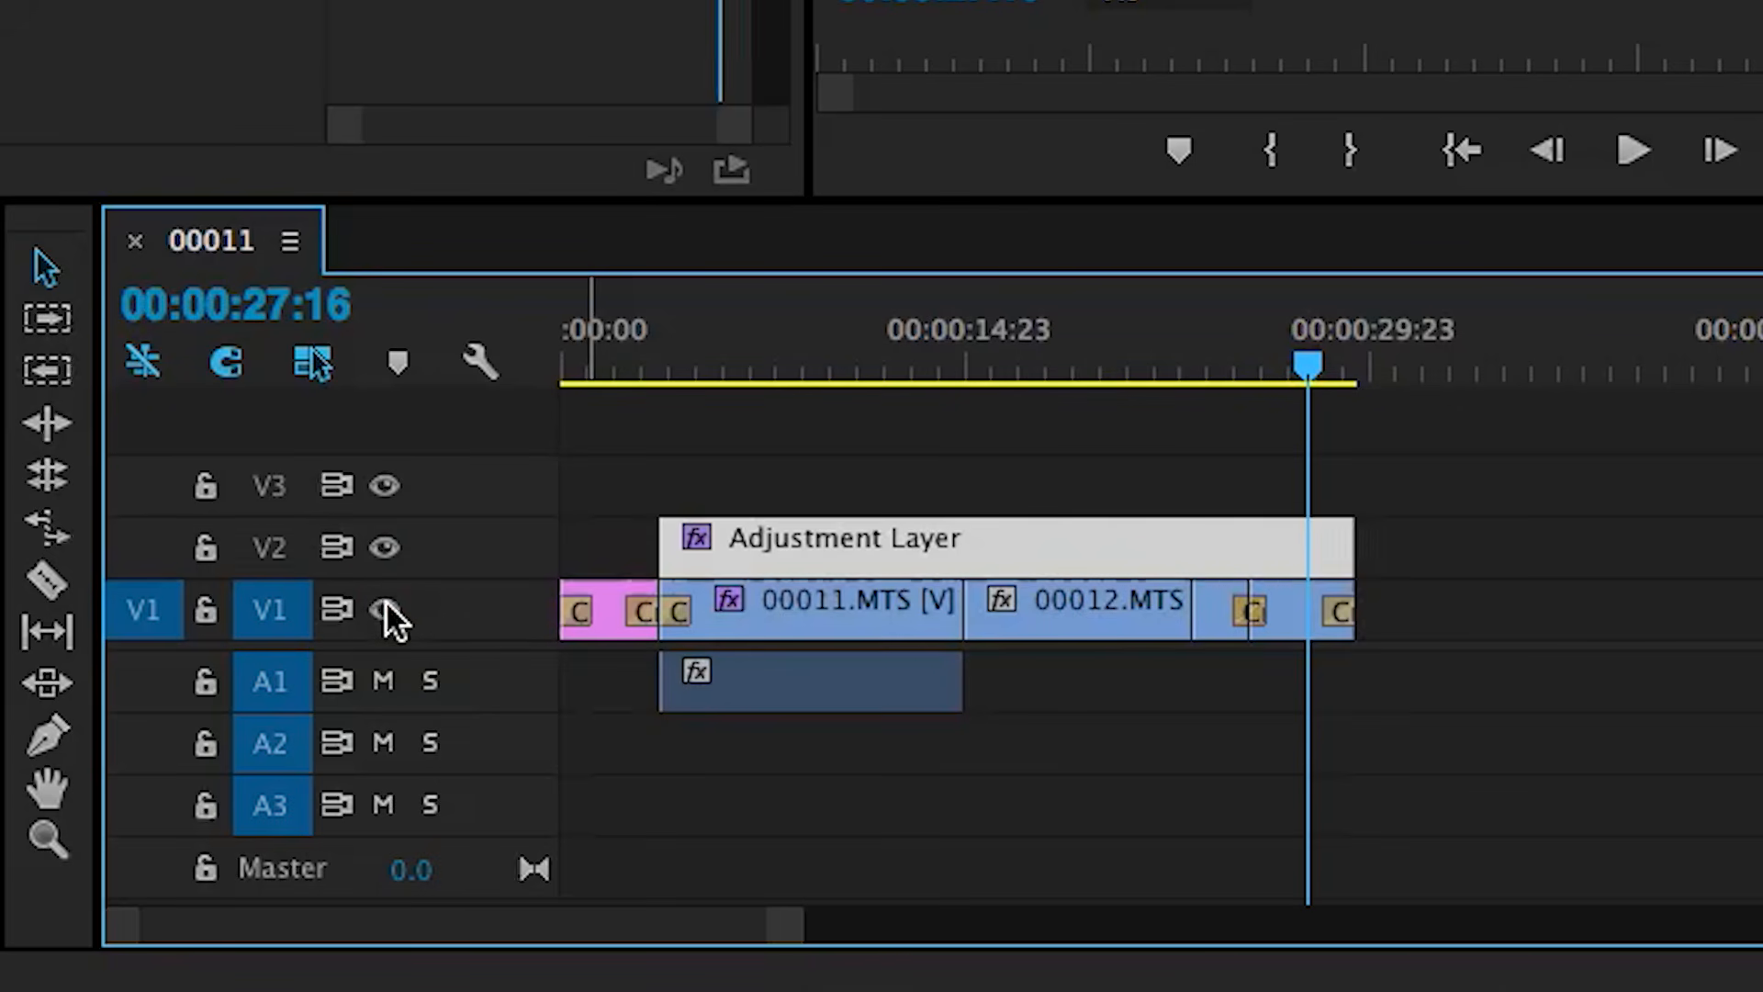
{"action": "left_click", "coordinate": [386, 681]}
{"action": "left_click", "coordinate": [386, 681]}
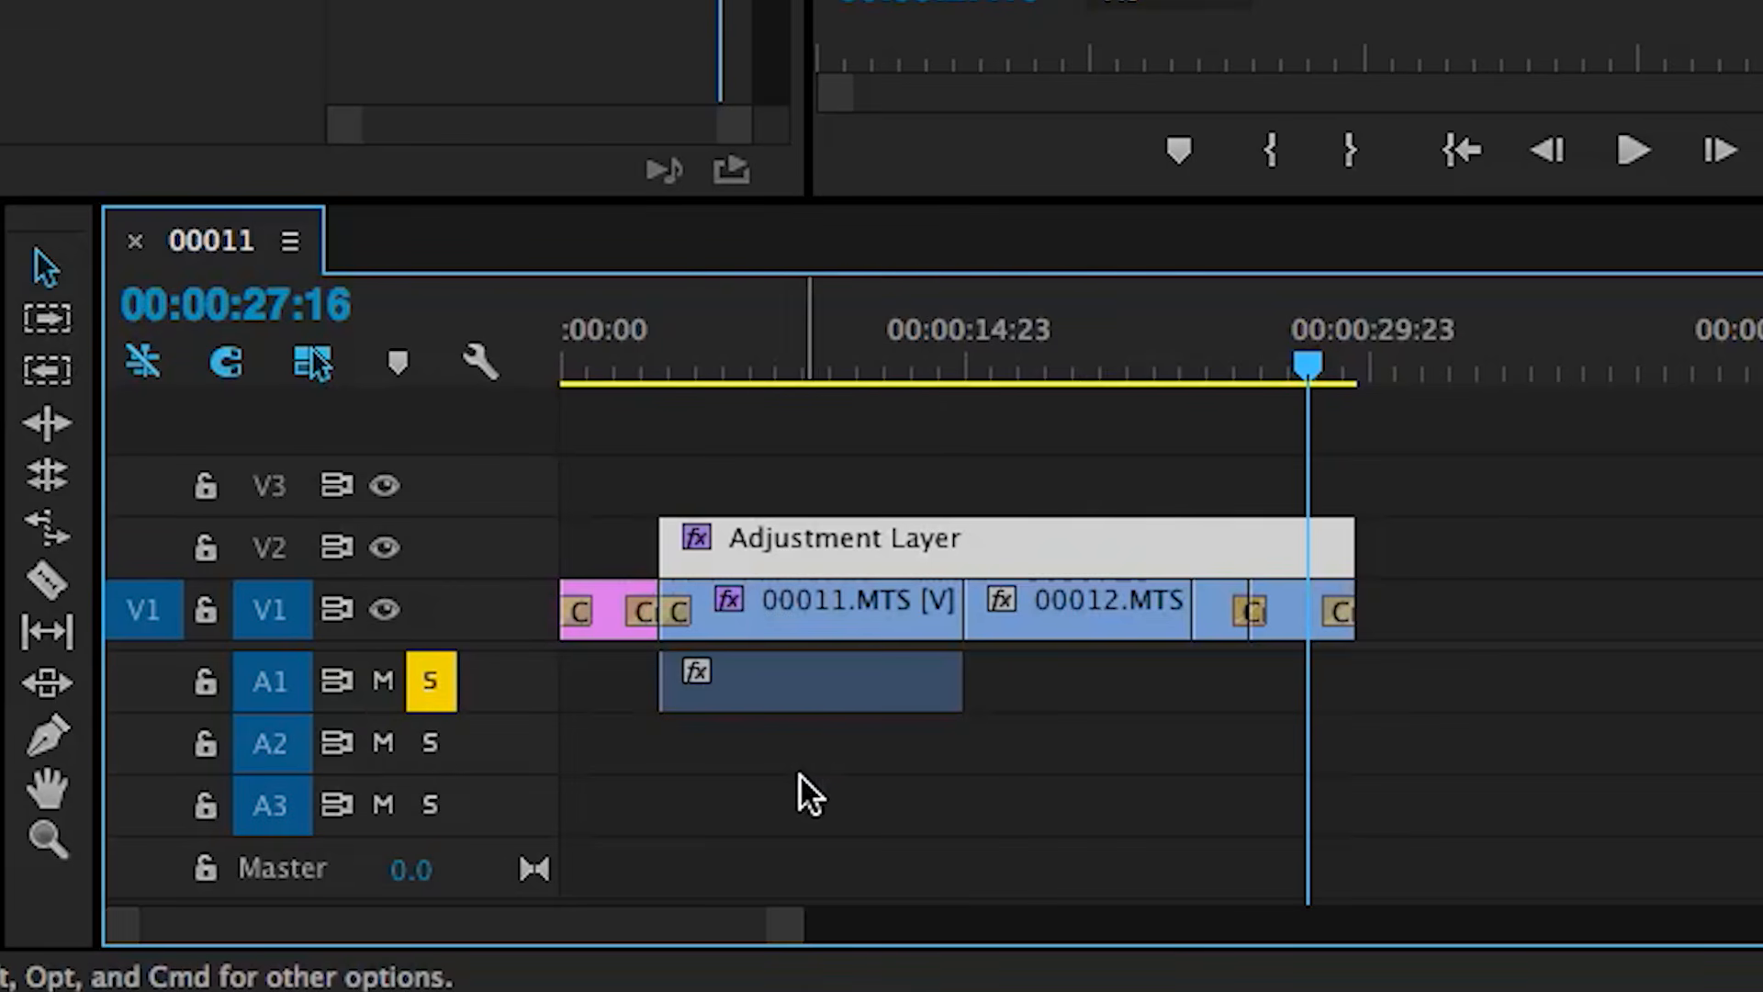
{"action": "left_click", "coordinate": [436, 680]}
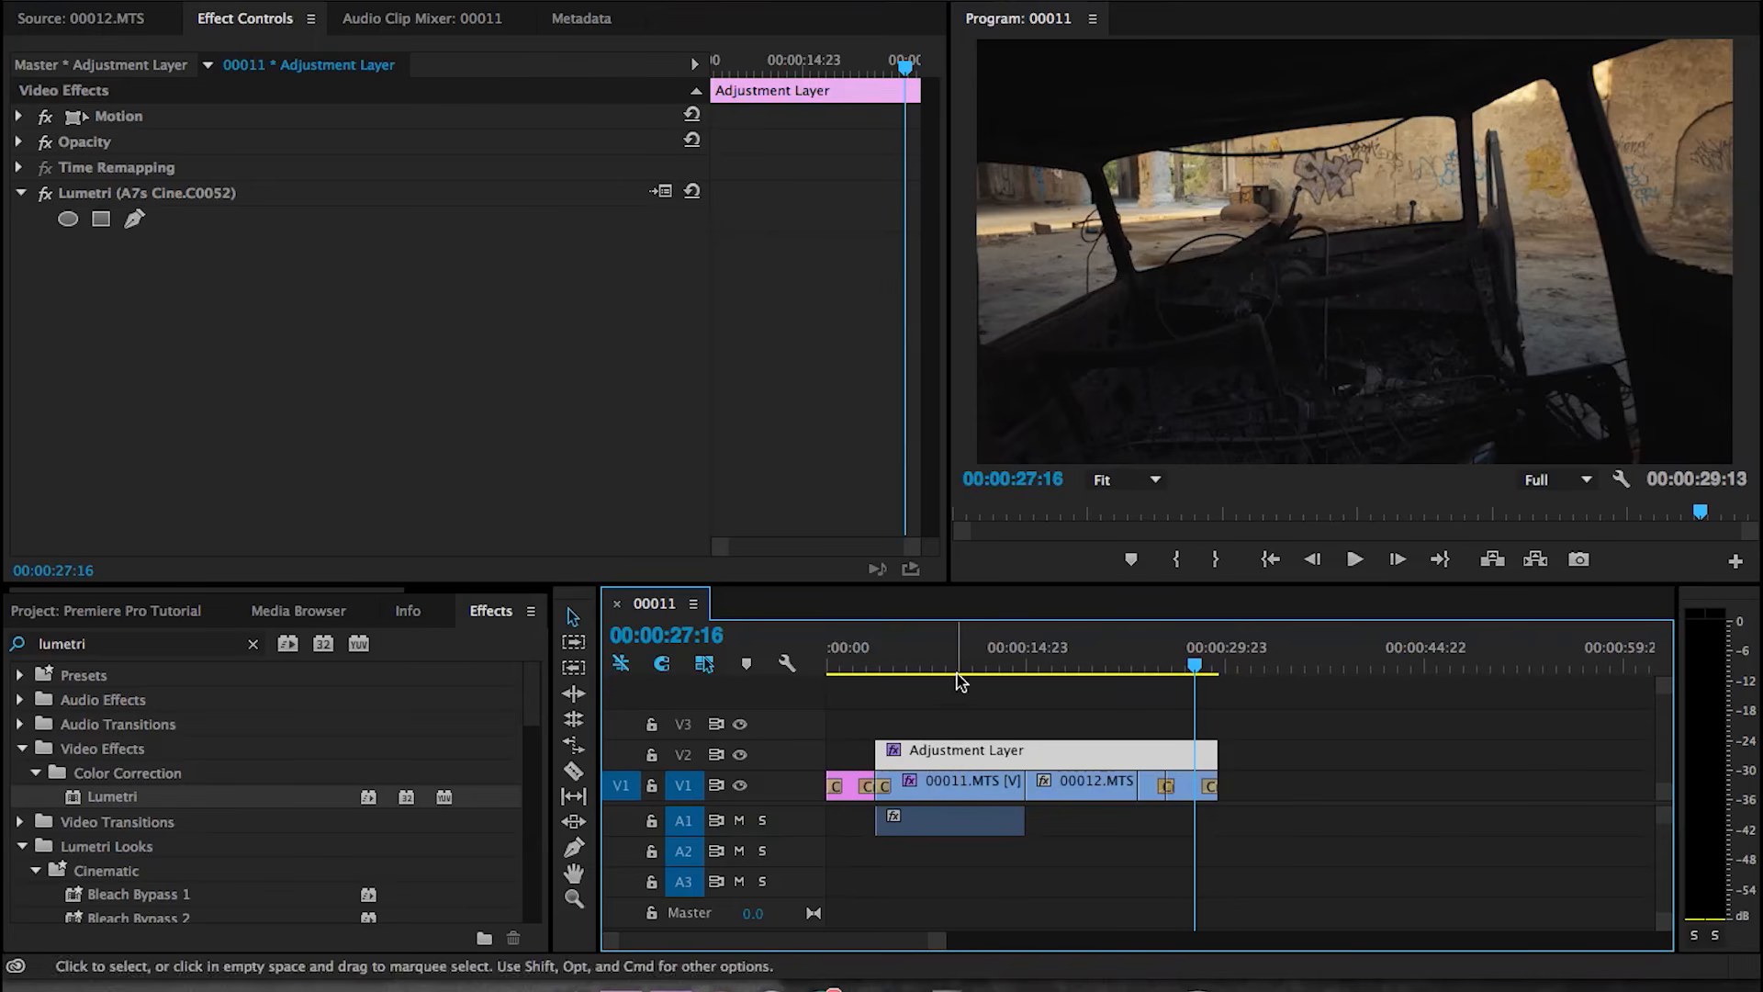
- Scrub to 00:00:09:11 and raise the Fast Color Corrector's Input Gray Level on 00011.MTS to 1.26
{"action": "mouse_move", "coordinate": [967, 665]}
{"action": "left_mouse_down"}
{"action": "mouse_move", "coordinate": [914, 668]}
{"action": "mouse_move", "coordinate": [951, 667]}
{"action": "left_mouse_up"}
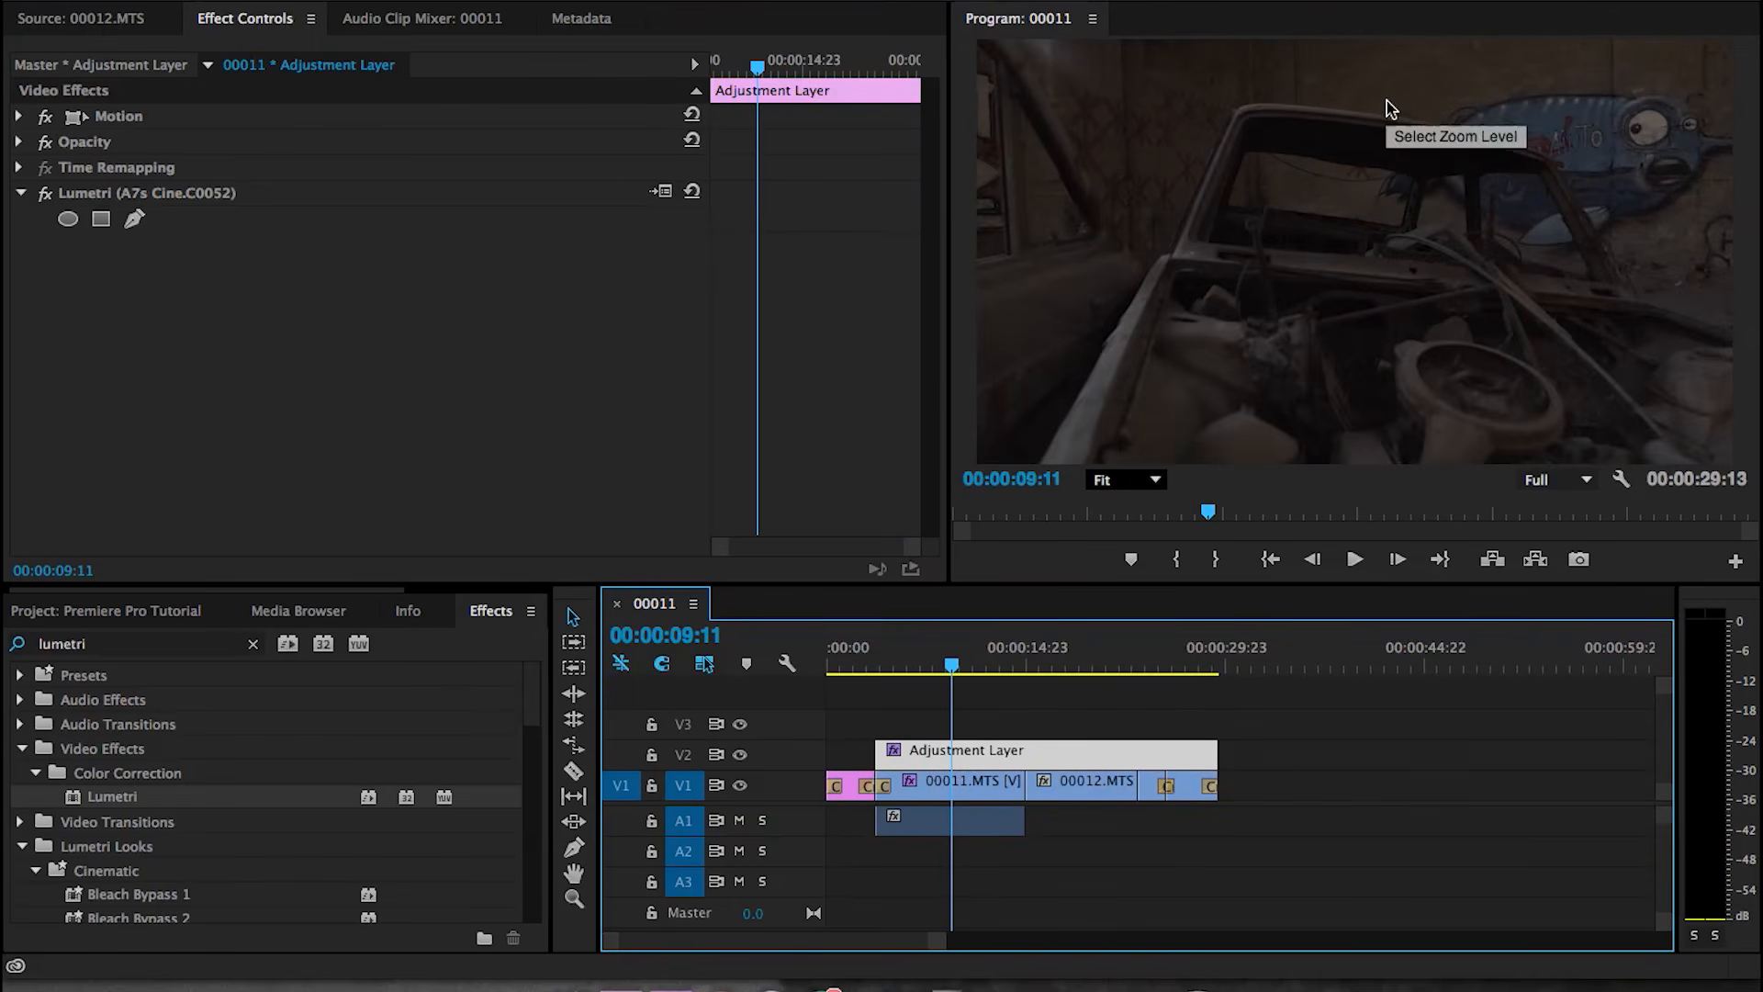
{"action": "left_click", "coordinate": [988, 776]}
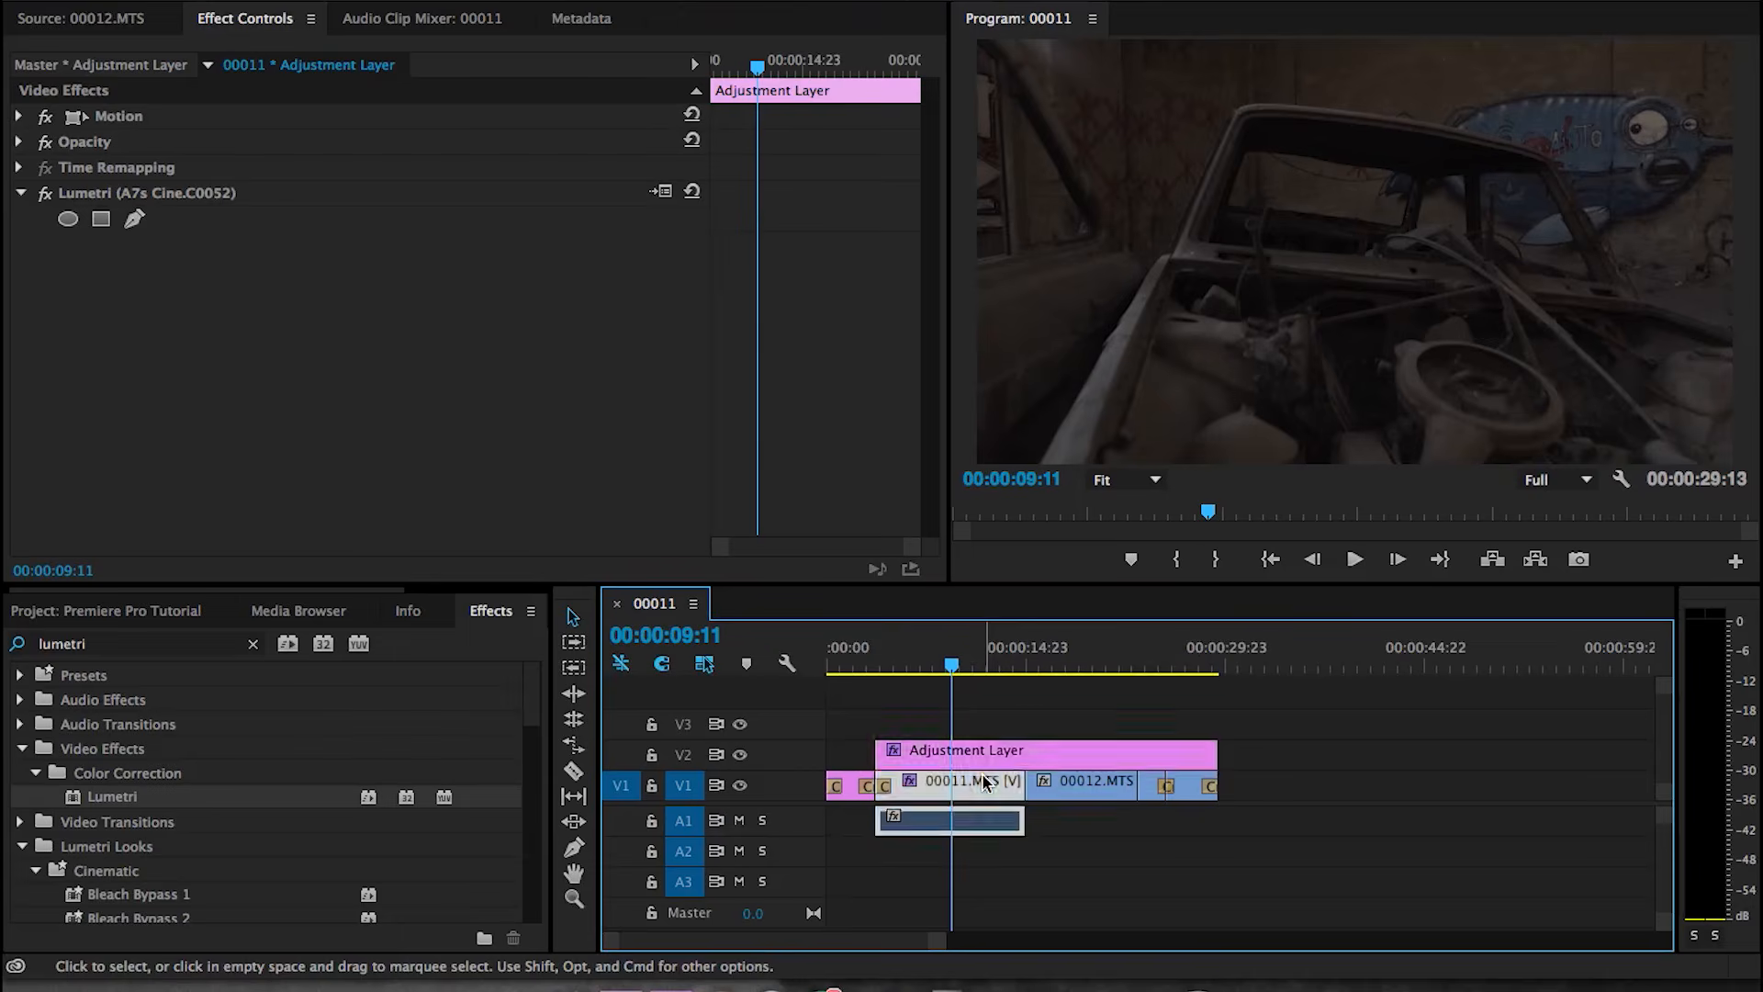
{"action": "scroll", "coordinate": [775, 277], "scroll_direction": "down", "scroll_amount": 5}
{"action": "scroll", "coordinate": [776, 278], "scroll_direction": "down", "scroll_amount": 5}
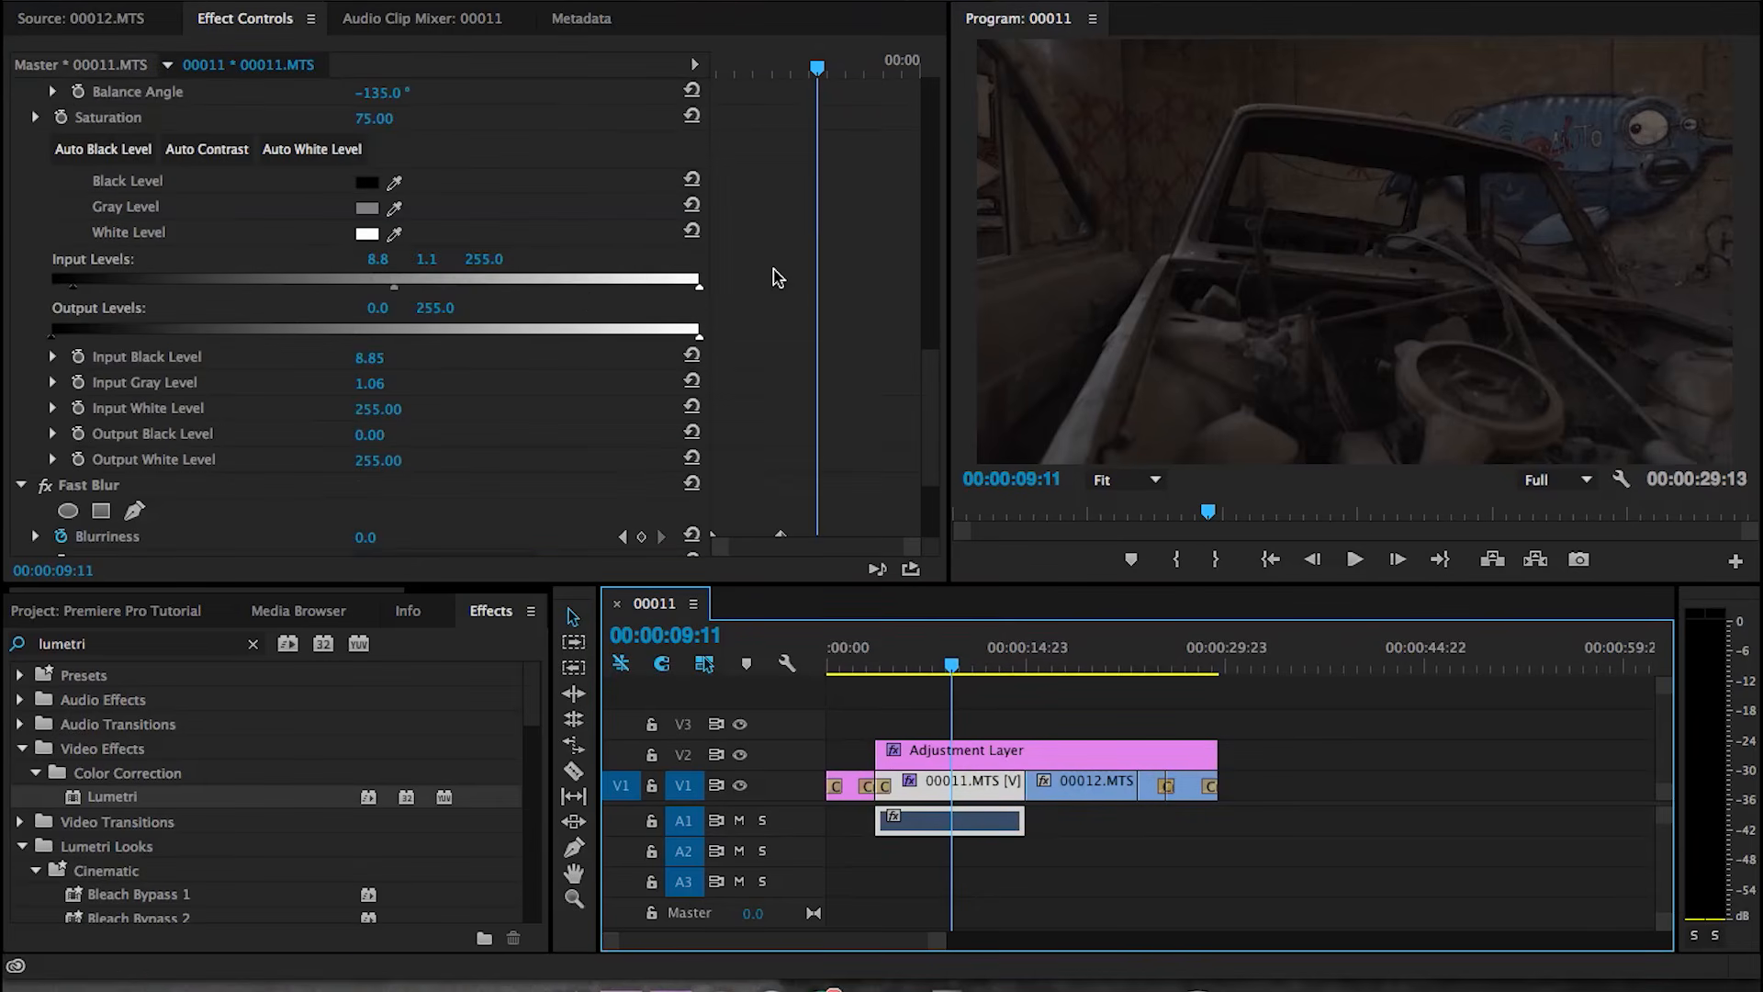
{"action": "left_click_drag", "start_coordinate": [395, 286], "coordinate": [410, 294]}
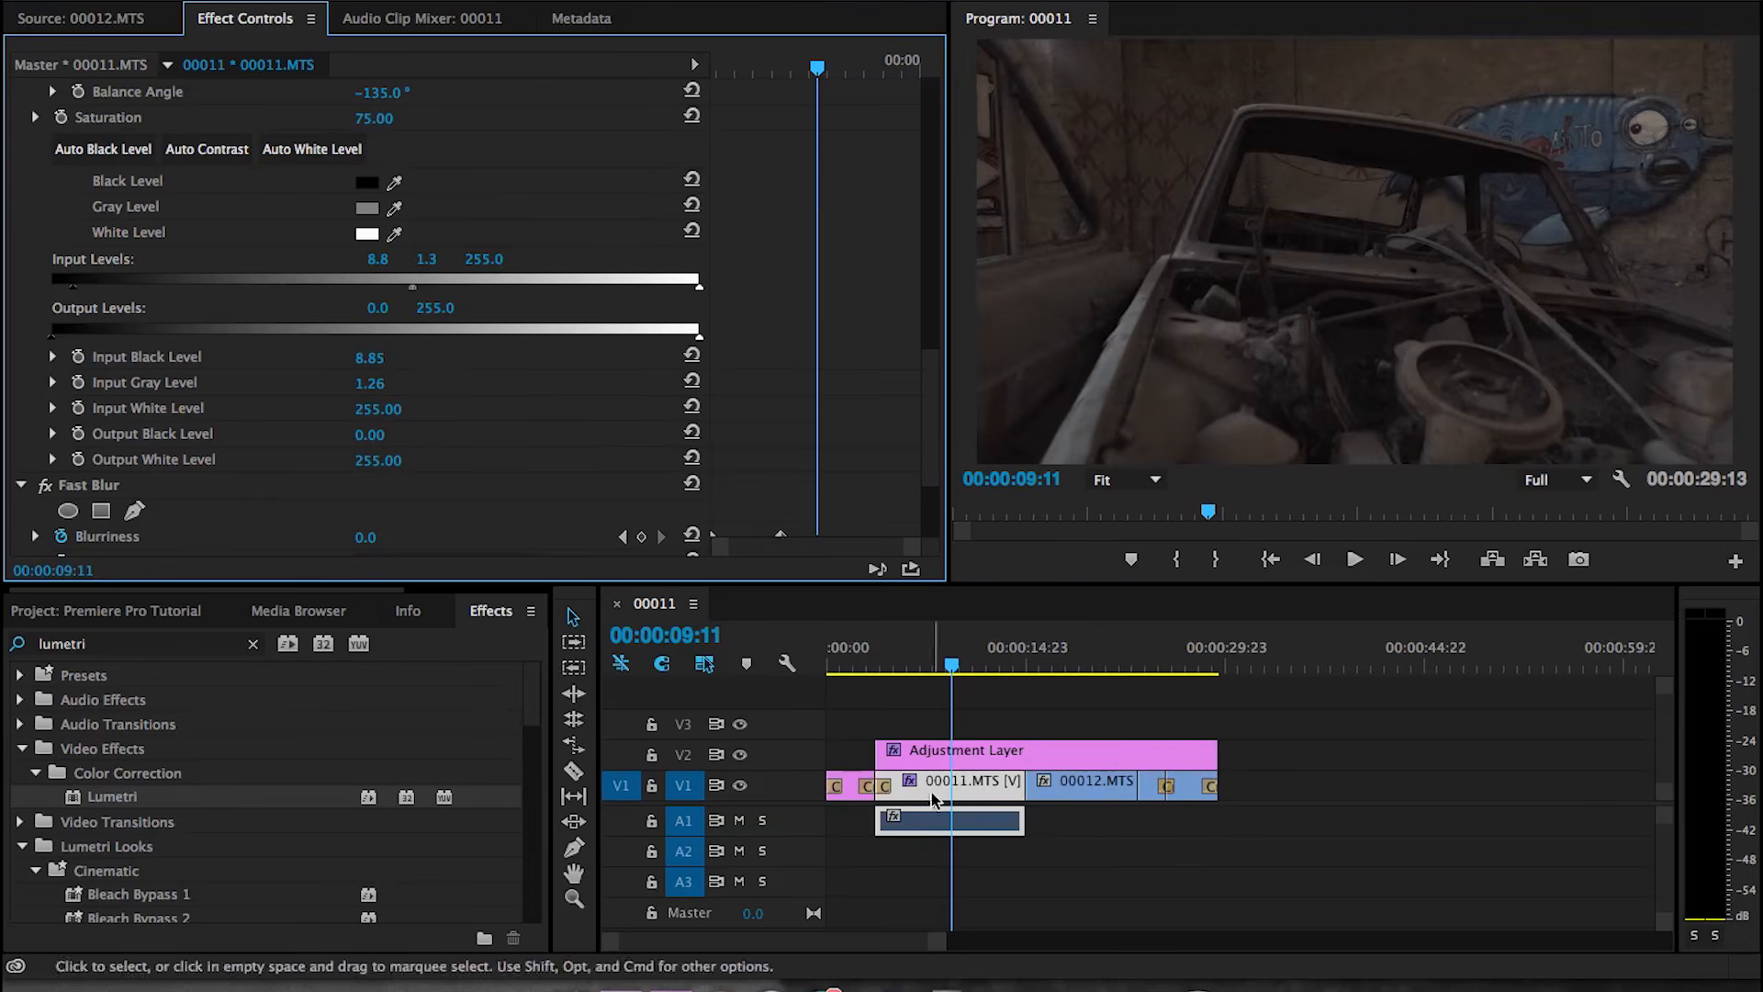
- Move the playhead to 00:00:18:02, search the effects for "fast" and apply Fast Color Corrector to the first 00012.MTS clip
{"action": "left_click", "coordinate": [1058, 647]}
{"action": "left_click", "coordinate": [1066, 648]}
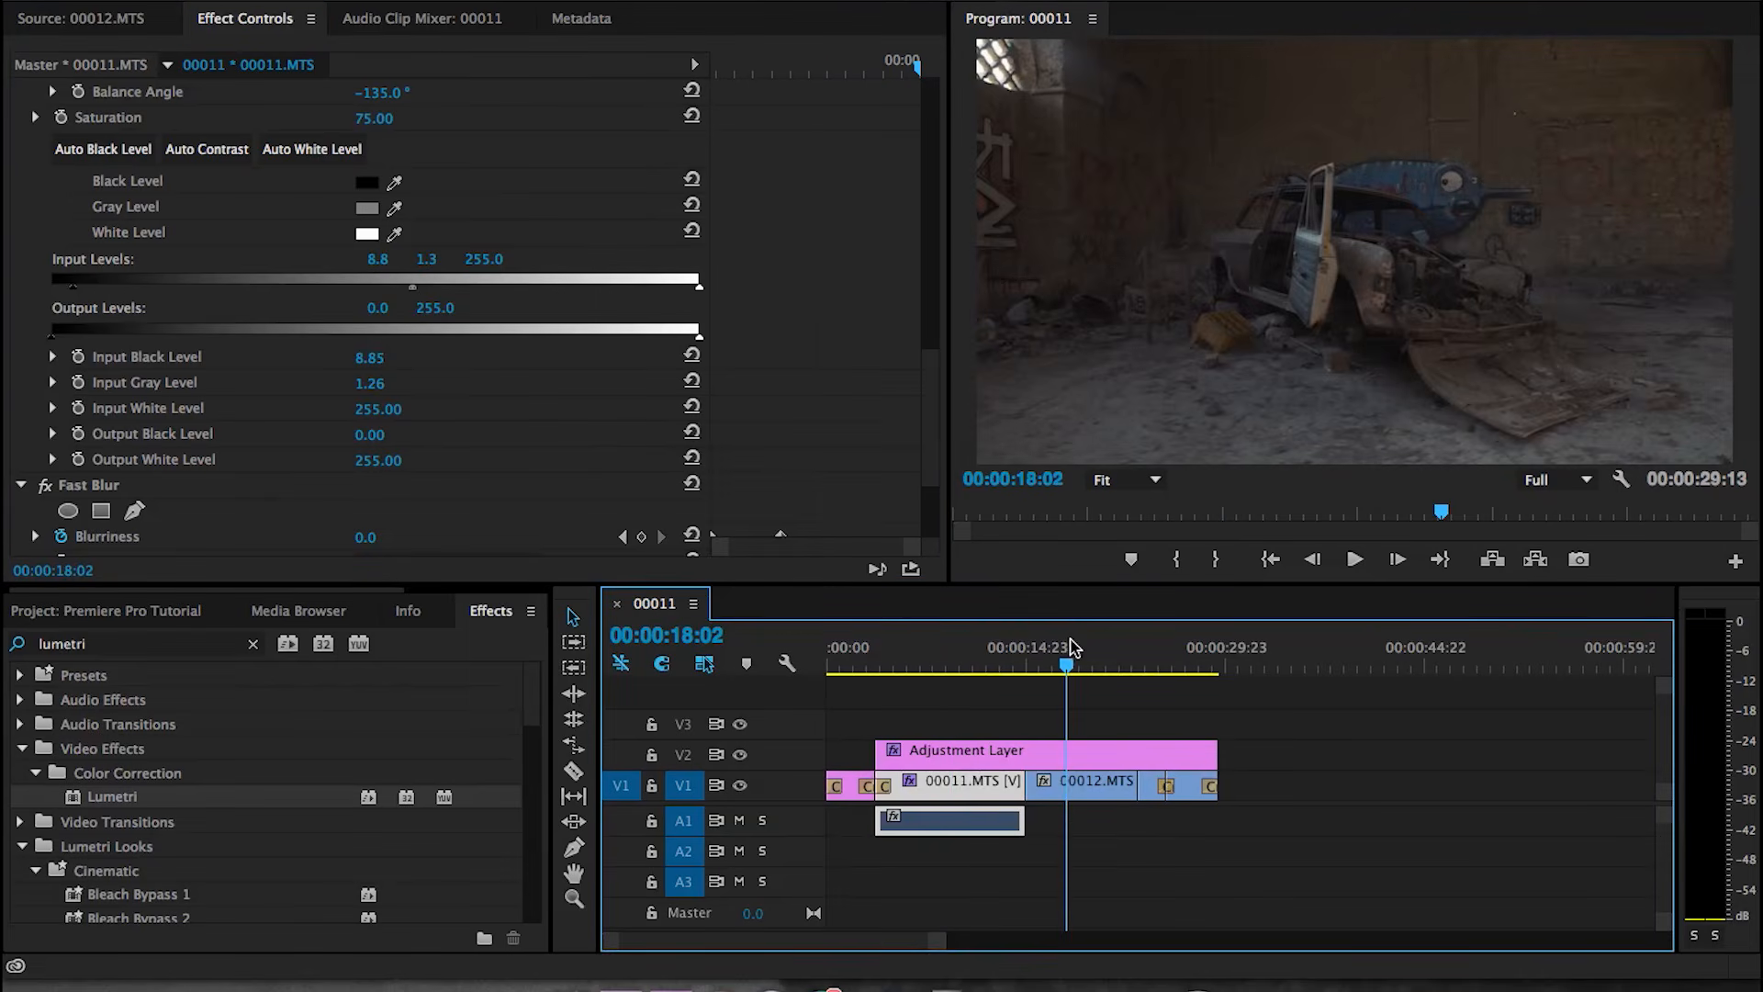
{"action": "left_click", "coordinate": [1079, 785]}
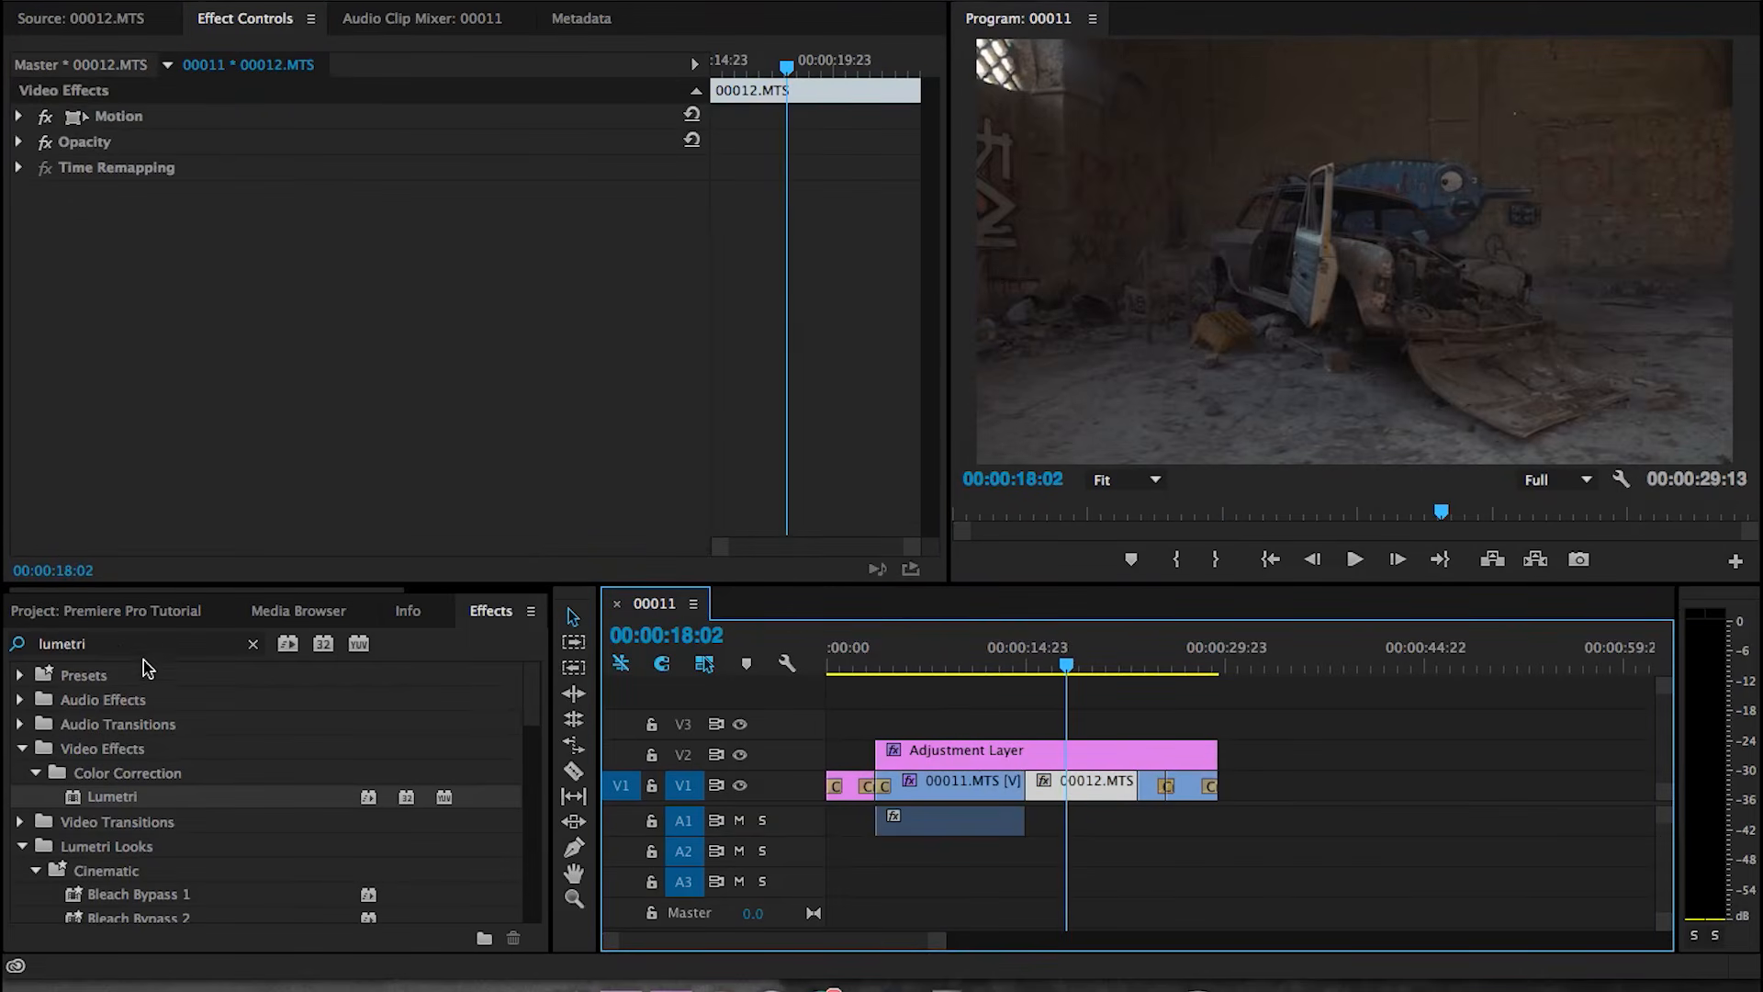
{"action": "double_click", "coordinate": [113, 643]}
{"action": "type", "text": "fast"}
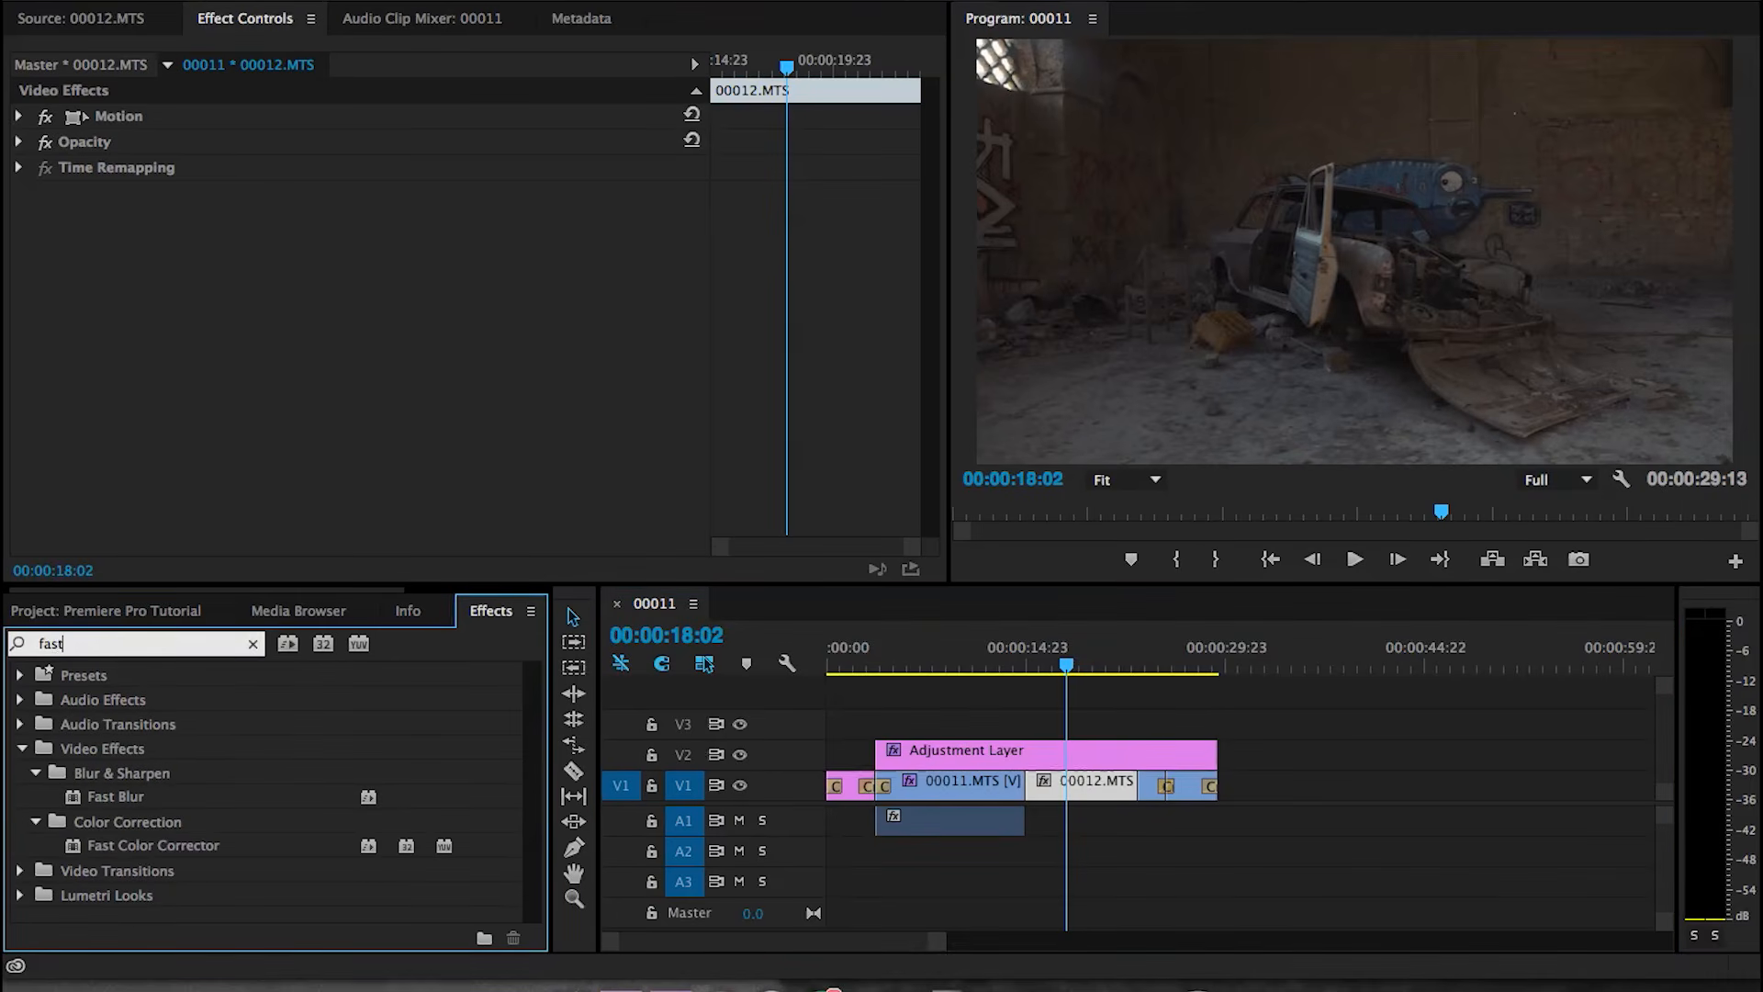
{"action": "left_click", "coordinate": [168, 847]}
{"action": "left_click_drag", "start_coordinate": [533, 824], "coordinate": [1068, 787]}
- Raise the gray input level on the first 00012.MTS clip to about 1.1 and scrub to 00:00:20:05 to check it
{"action": "scroll", "coordinate": [745, 332], "scroll_direction": "down", "scroll_amount": 10}
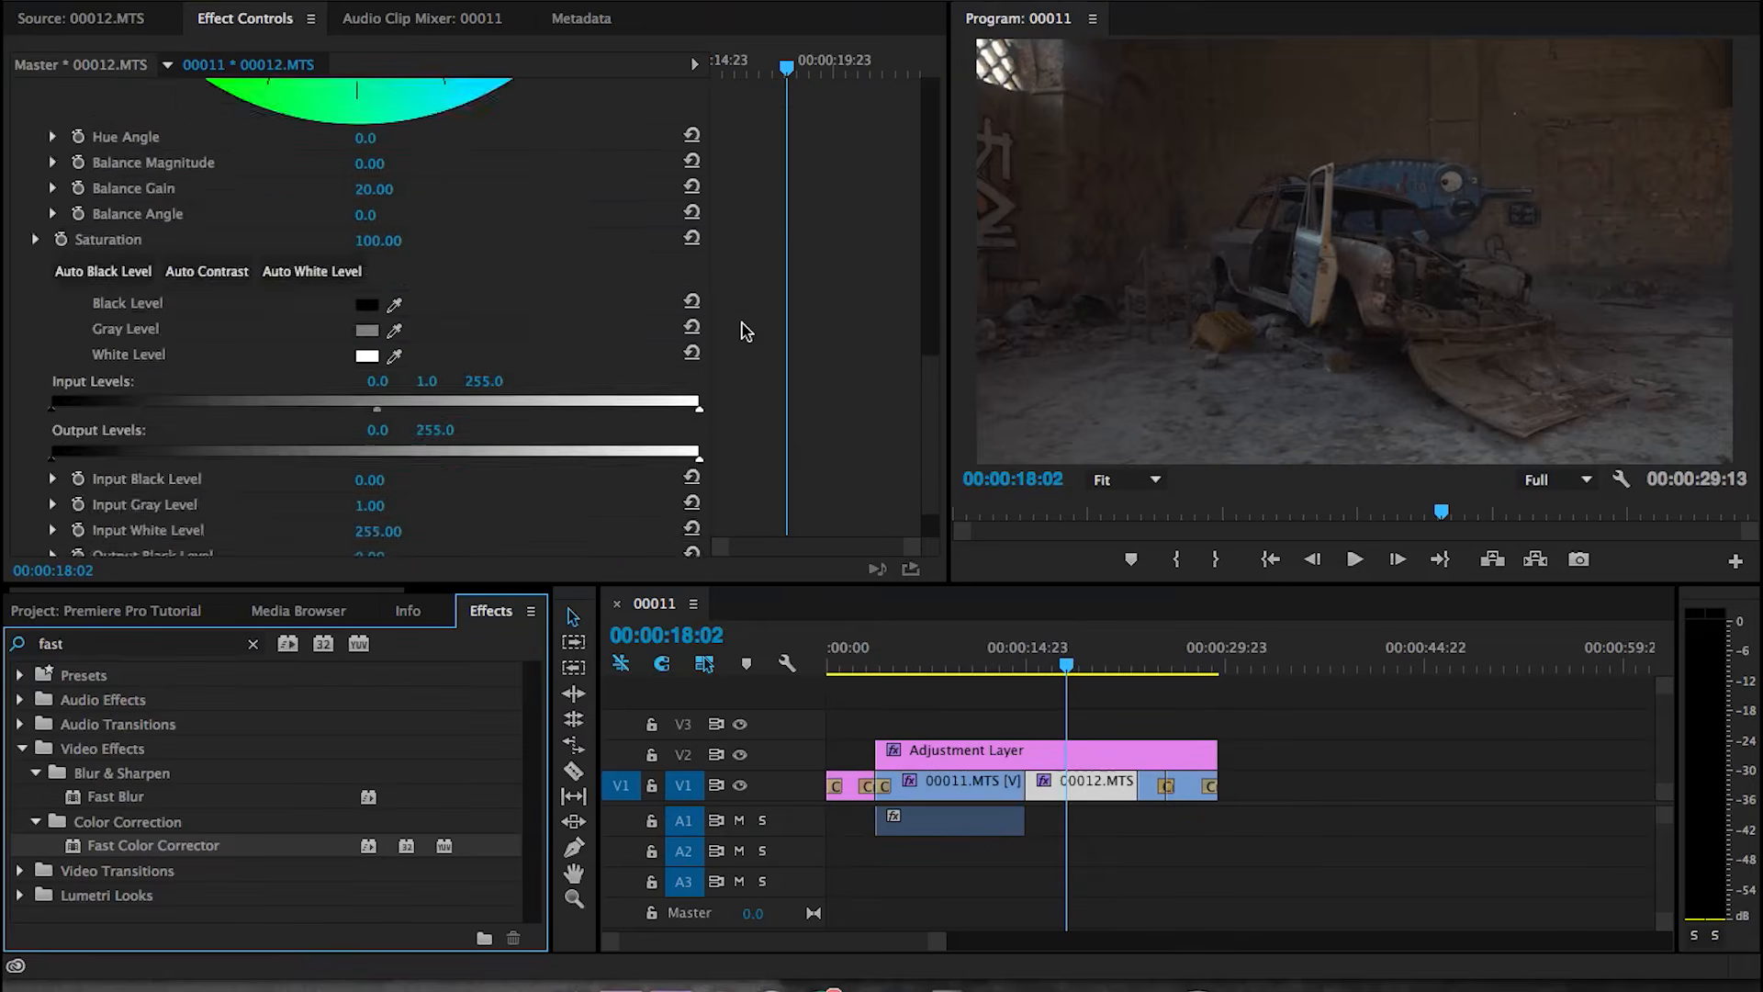
{"action": "left_click_drag", "start_coordinate": [376, 342], "coordinate": [391, 341]}
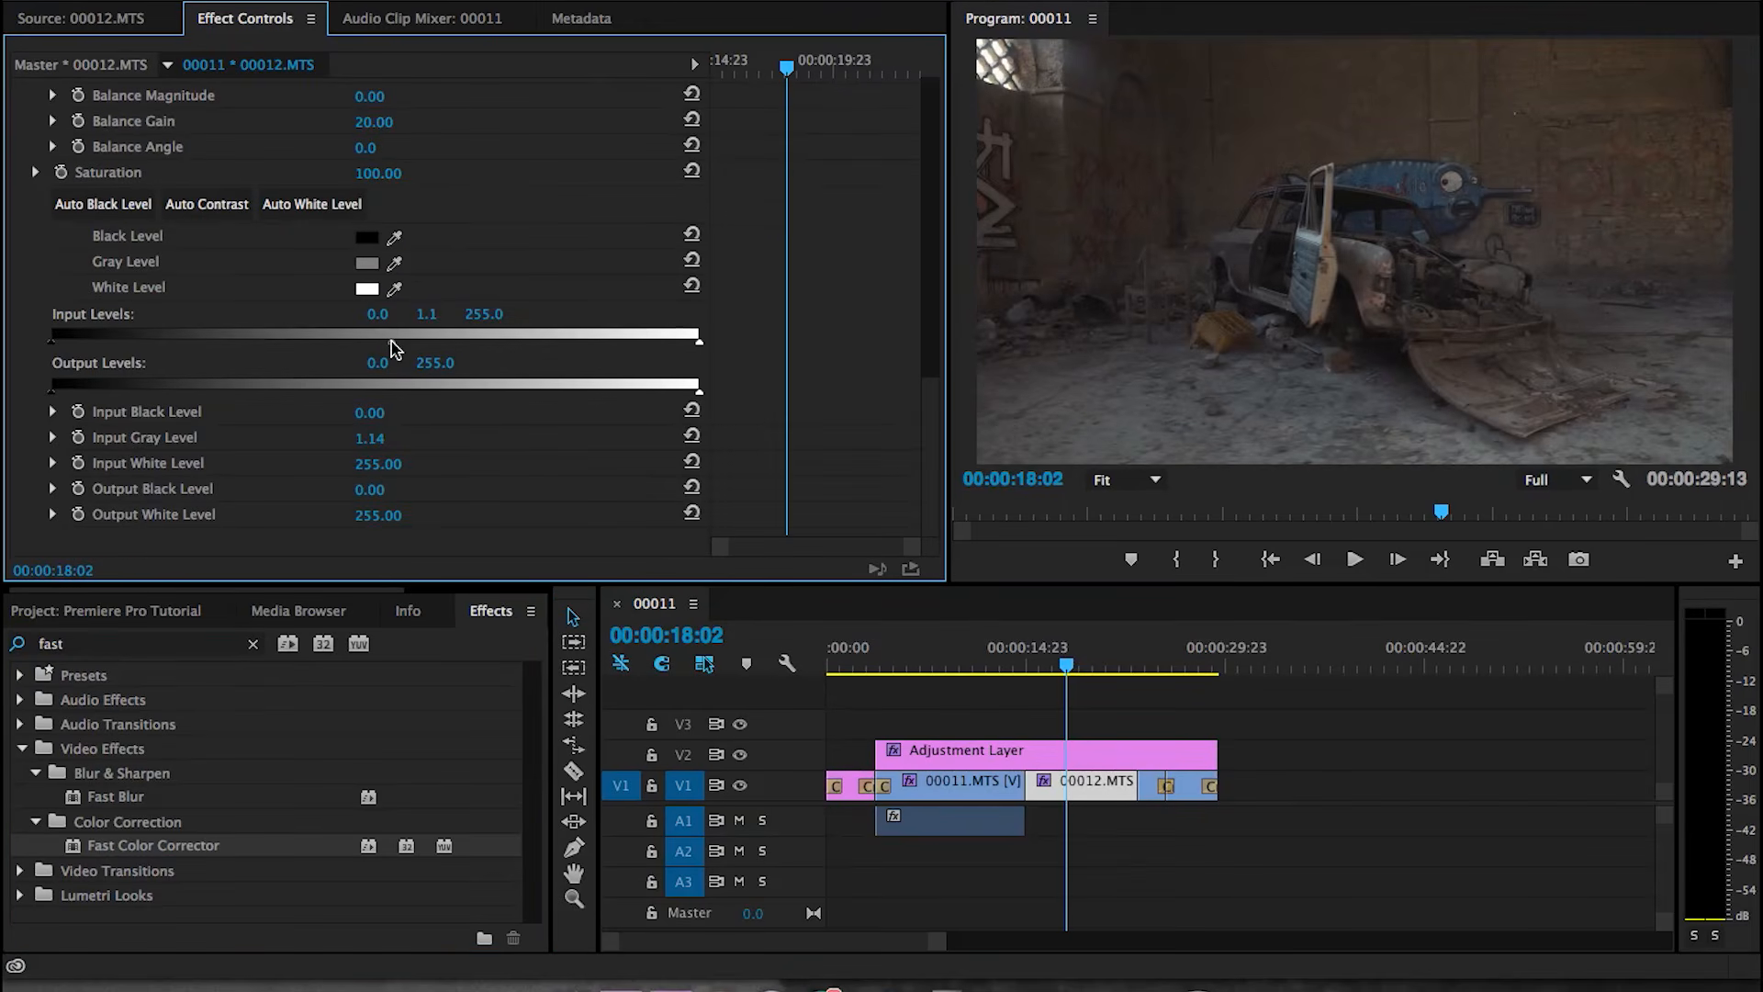
{"action": "left_click_drag", "start_coordinate": [1045, 648], "coordinate": [1095, 663]}
{"action": "left_click", "coordinate": [975, 762]}
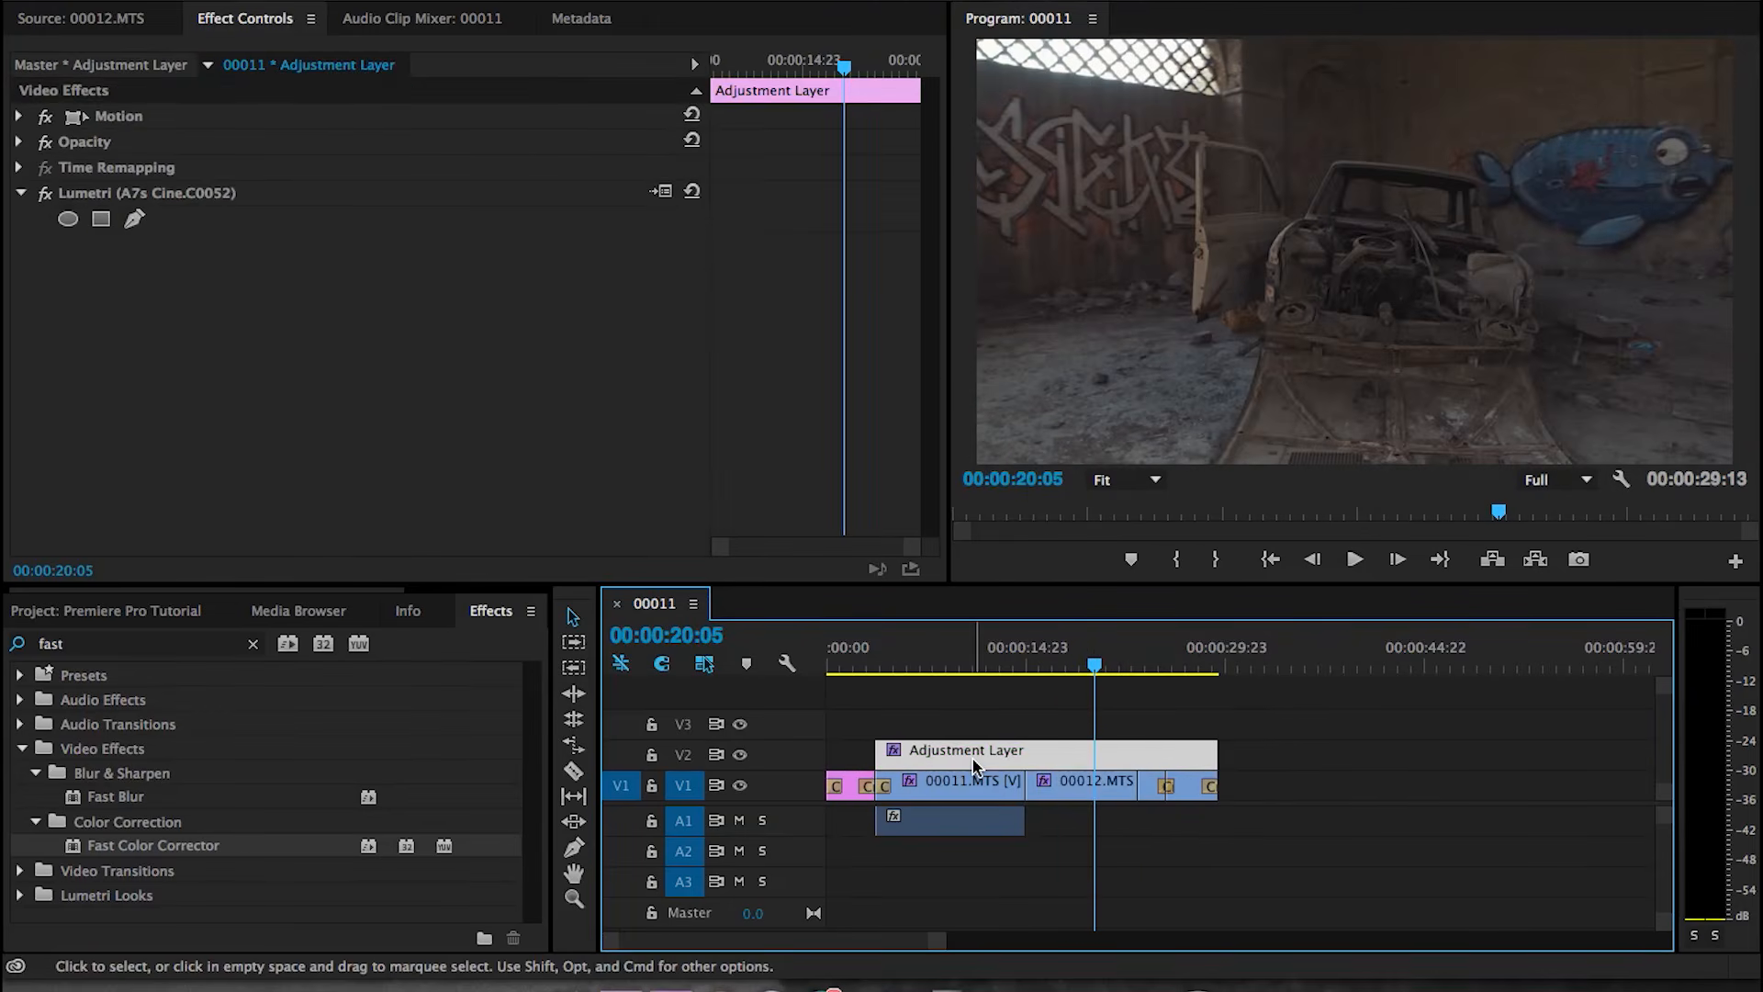
- Copy the Fast Color Corrector from the first 00012.MTS clip and paste it onto the following clip at 00:00:24:02
{"action": "left_click", "coordinate": [1070, 785]}
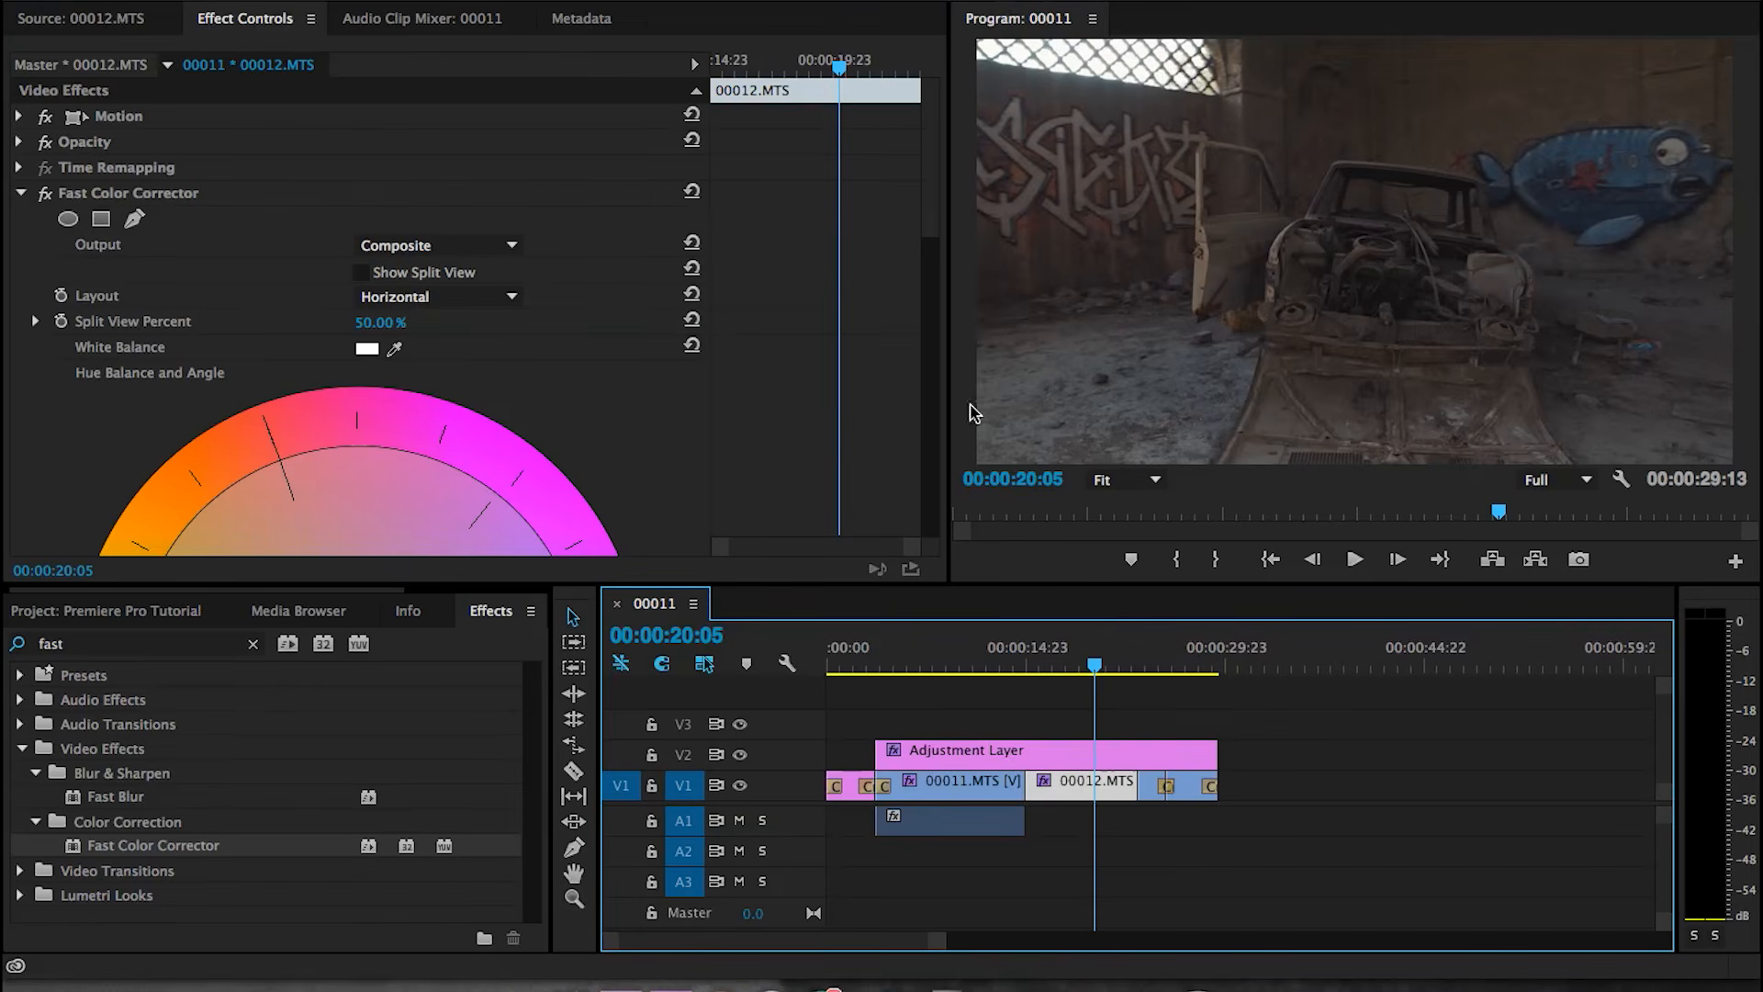
{"action": "left_click", "coordinate": [73, 195]}
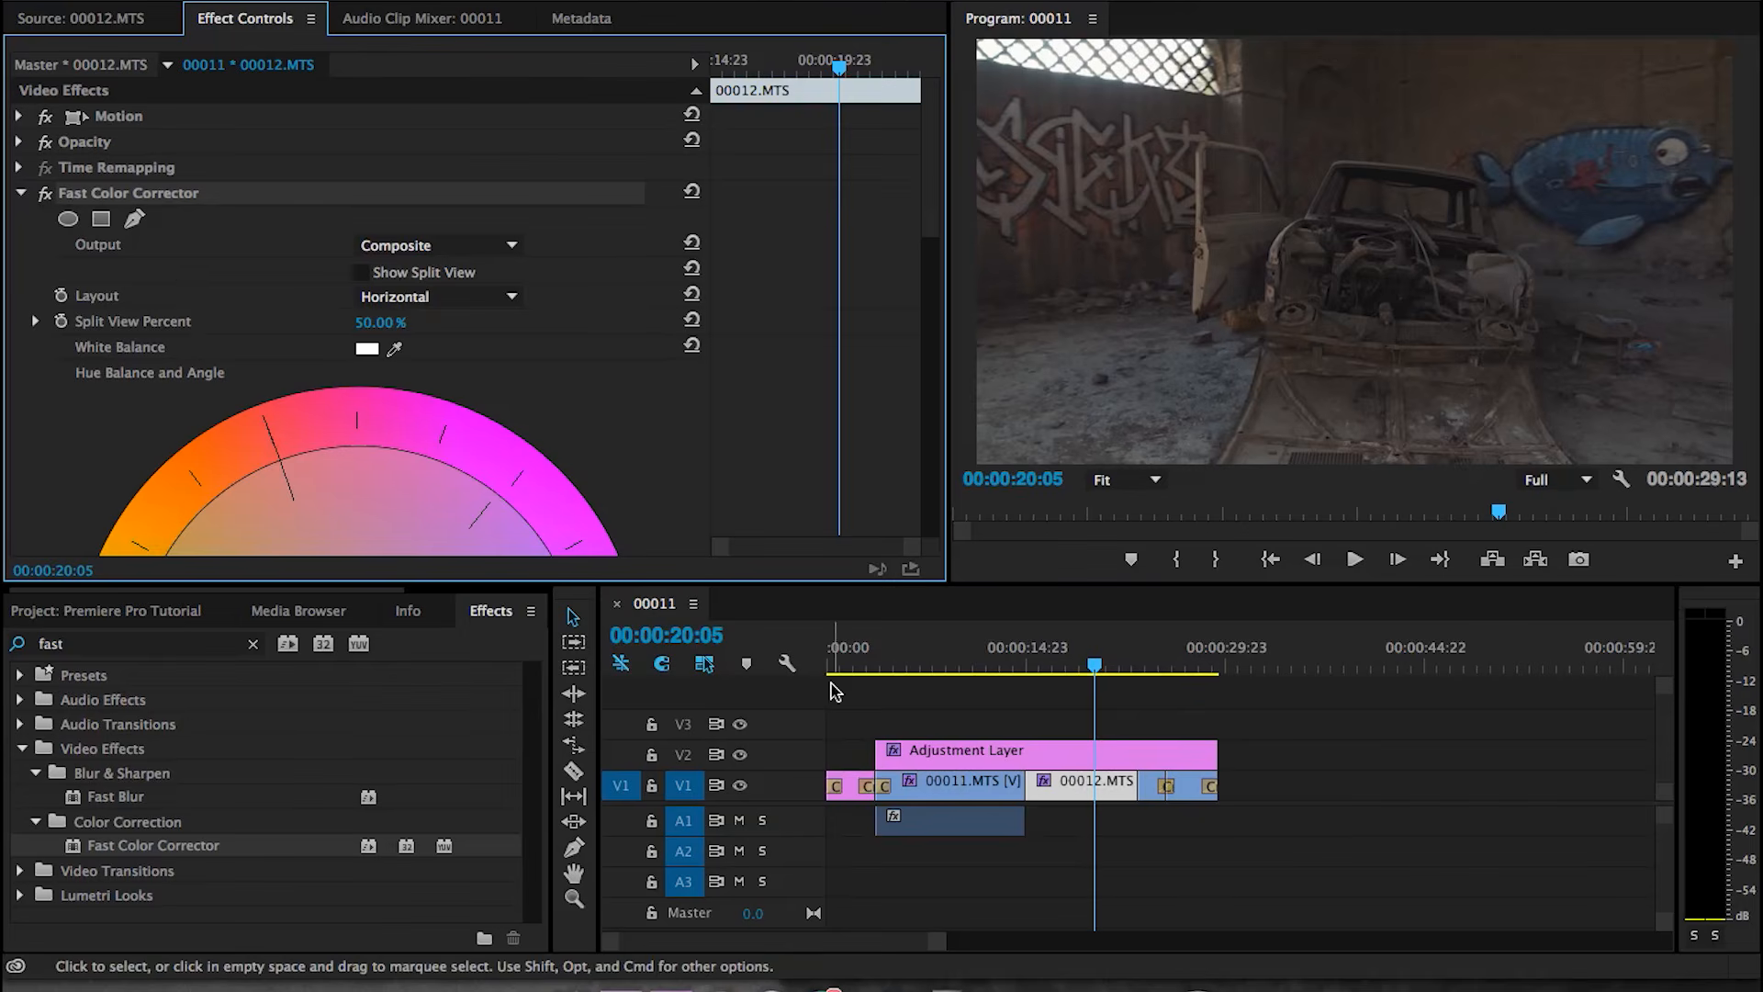
{"action": "key", "text": "Delete"}
{"action": "left_click_drag", "start_coordinate": [1153, 655], "coordinate": [1151, 655]}
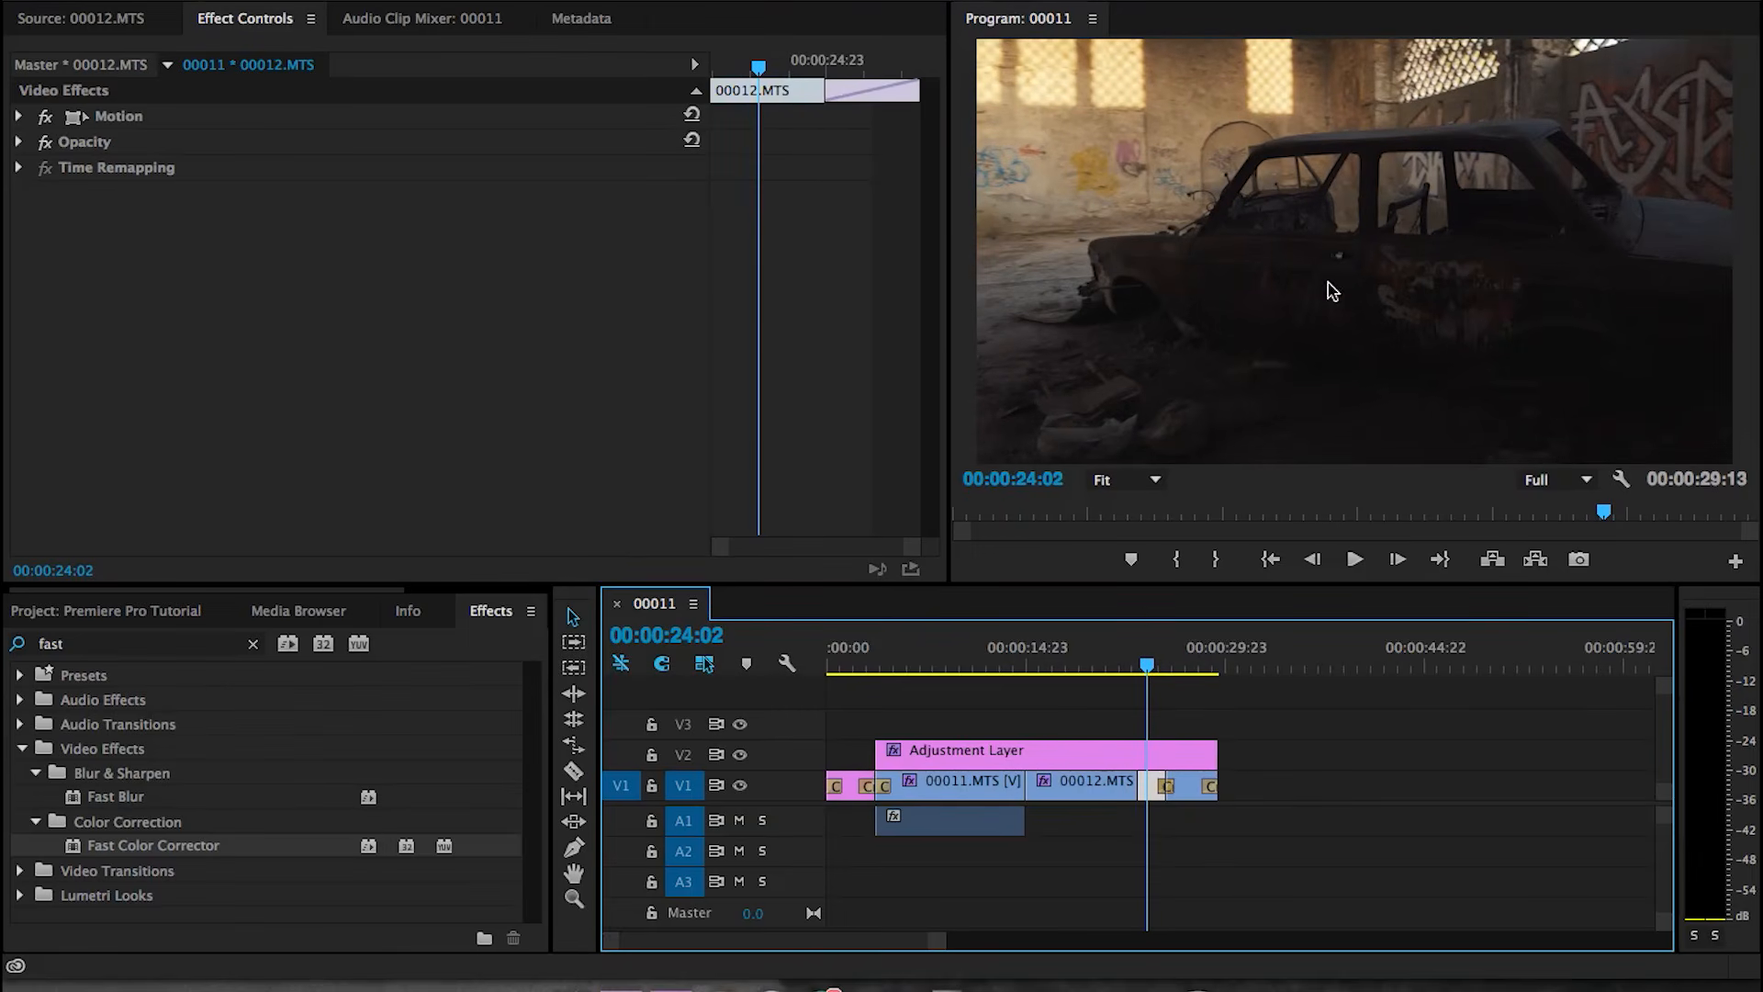
{"action": "key", "text": "ctrl+z"}
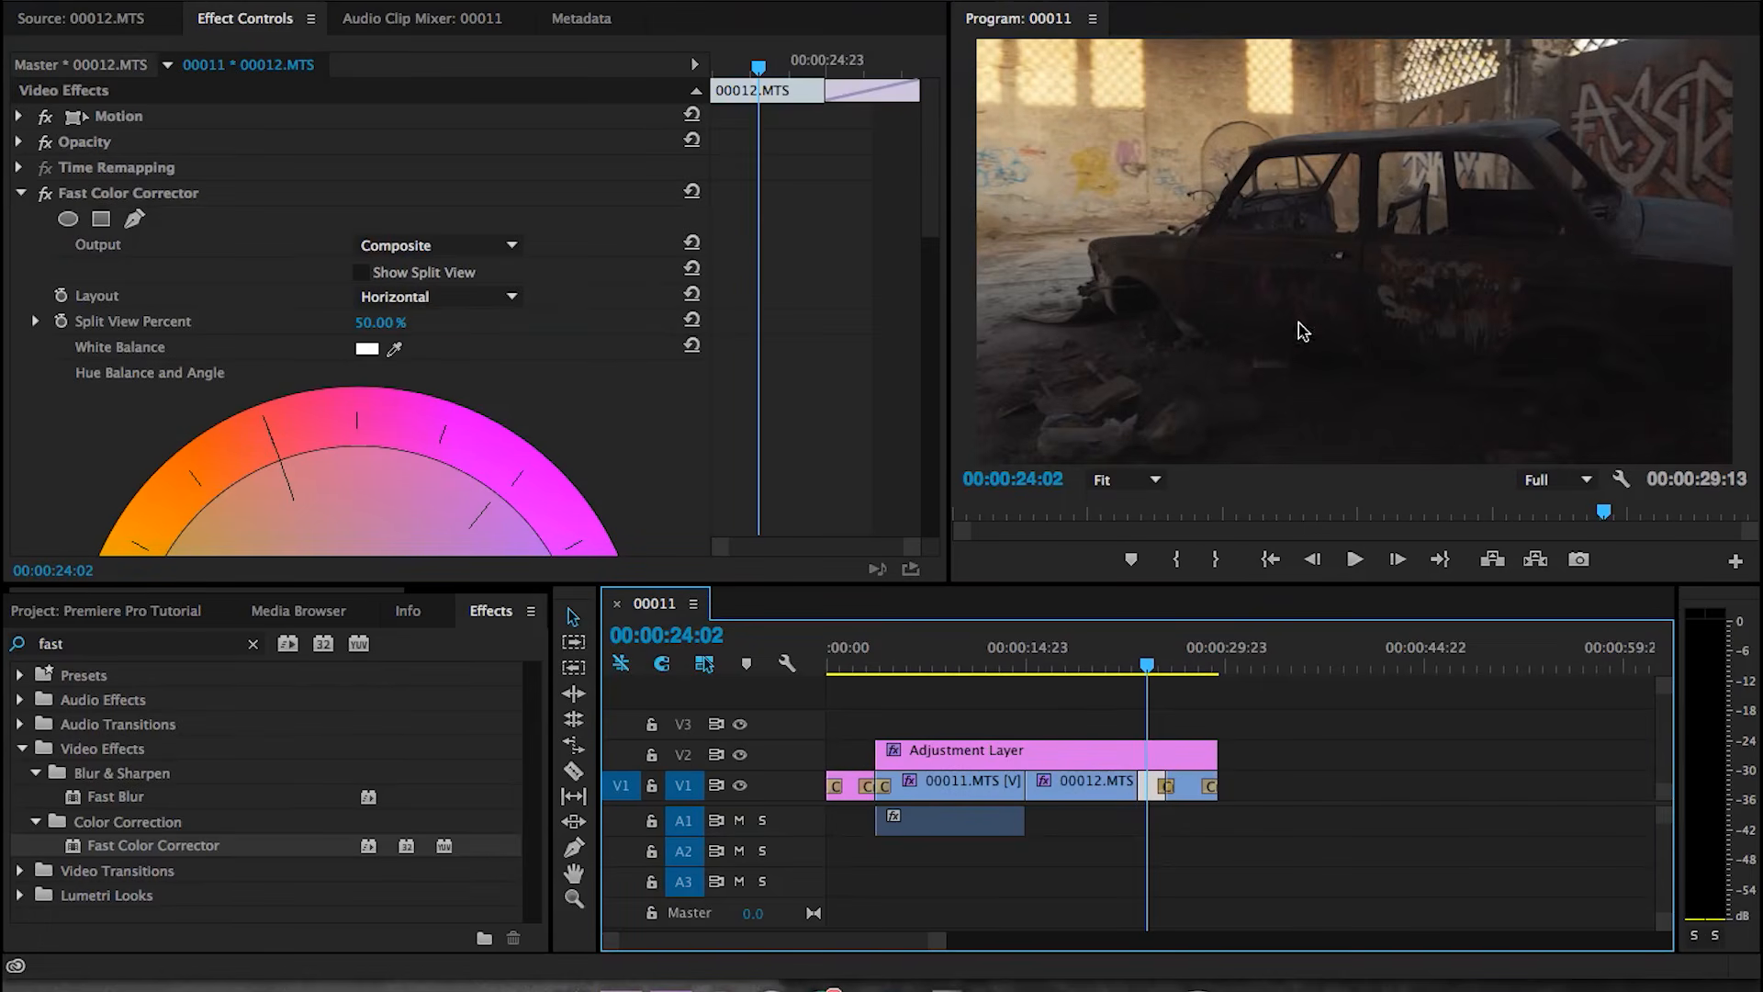
- Move the playhead to 00:00:26:20 and paste the Fast Color Corrector onto the last 00012.MTS clip
{"action": "left_click", "coordinate": [1183, 655]}
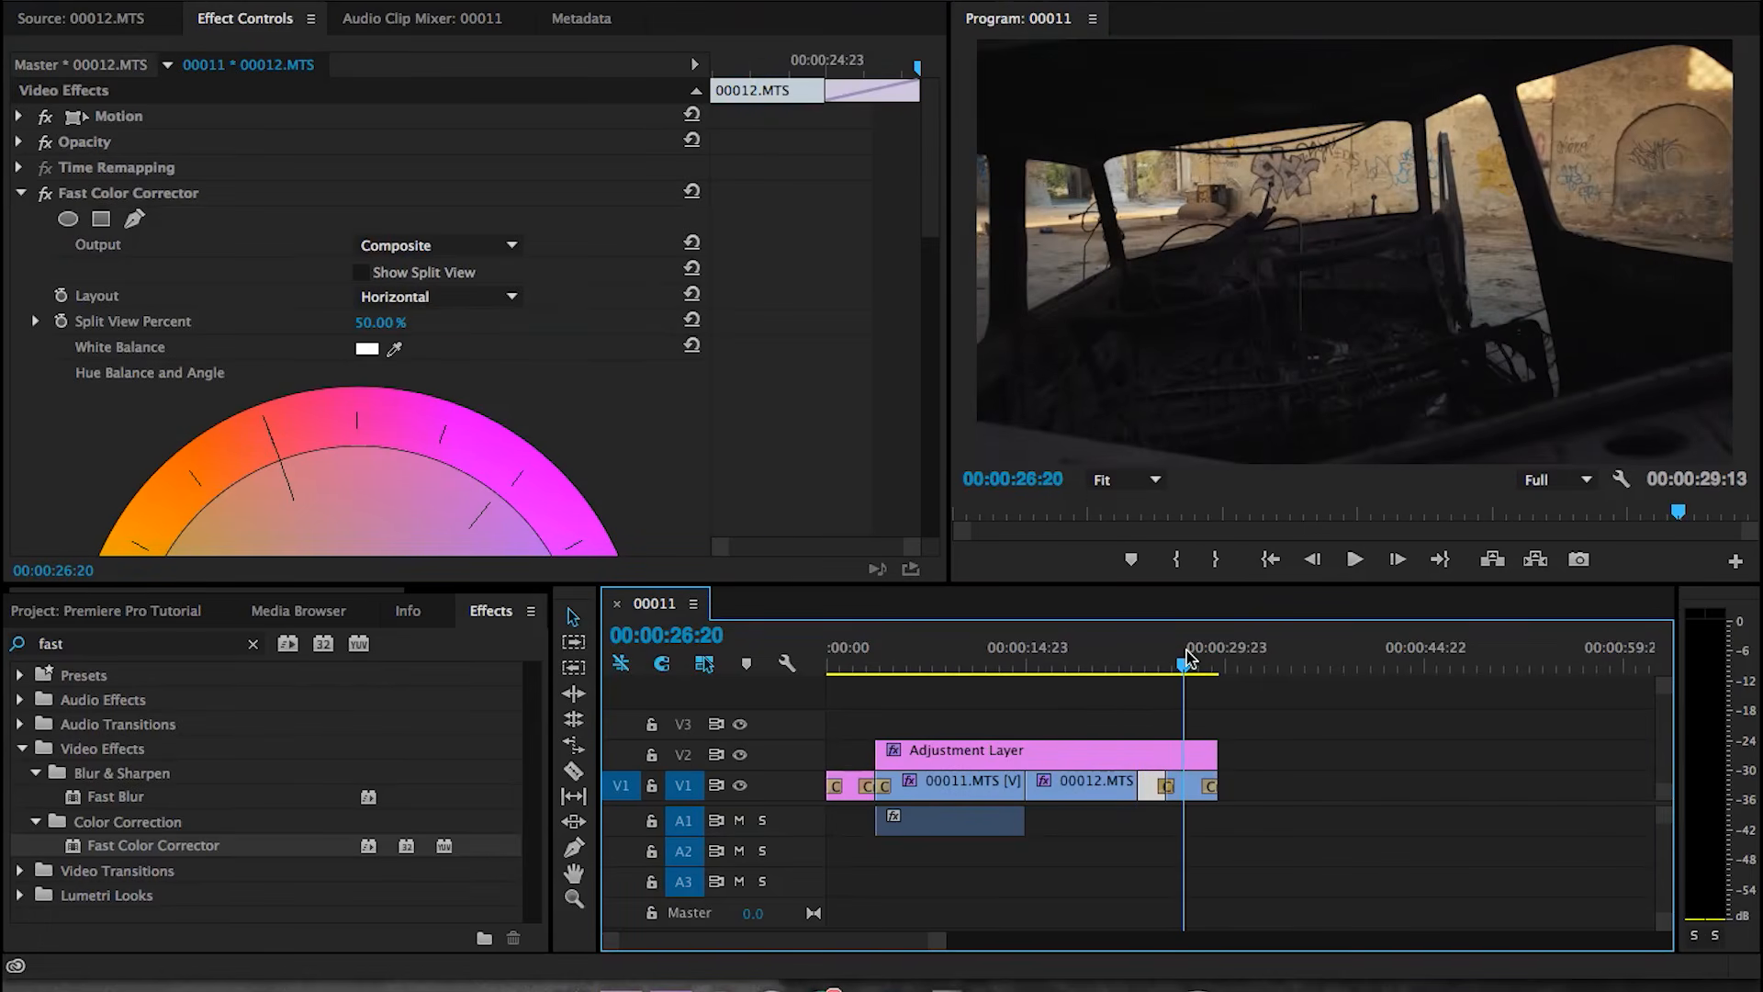
{"action": "left_click", "coordinate": [1187, 796]}
{"action": "left_click", "coordinate": [1185, 787]}
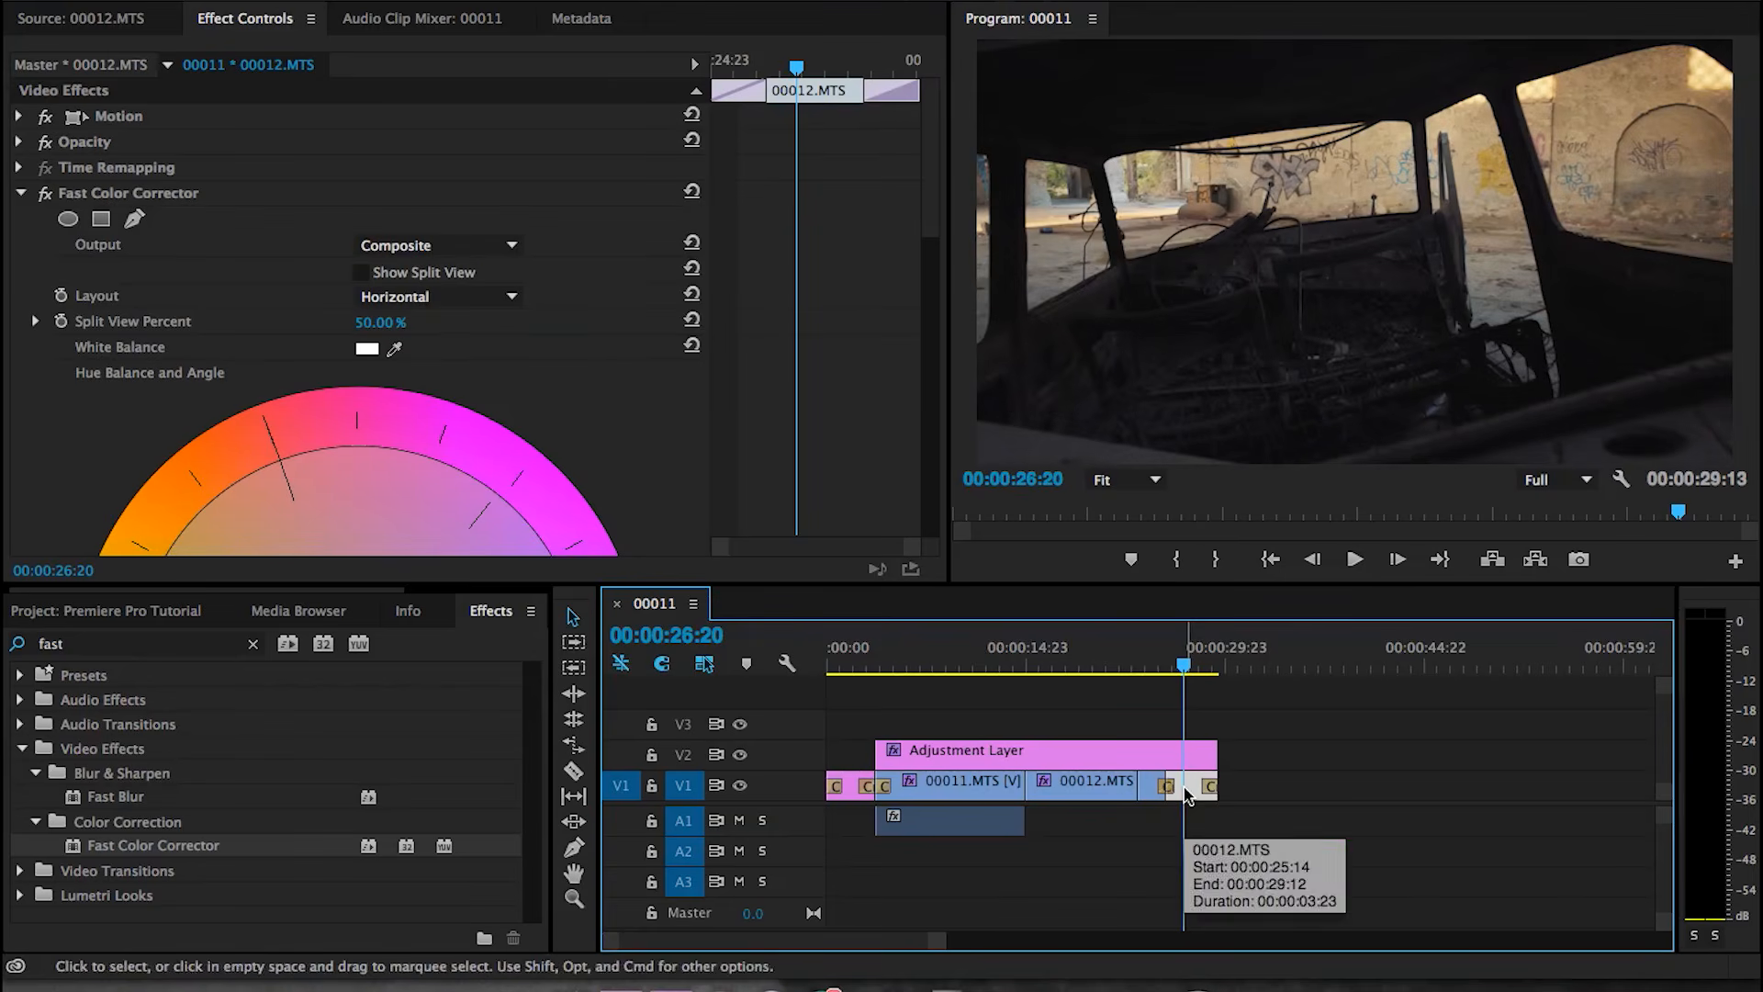
- Set the last clip's Input Gray Level to 1.18 and scrub through the sequence to review the grade, stopping at 00:00:20:18
{"action": "scroll", "coordinate": [808, 315], "scroll_direction": "down", "scroll_amount": 10}
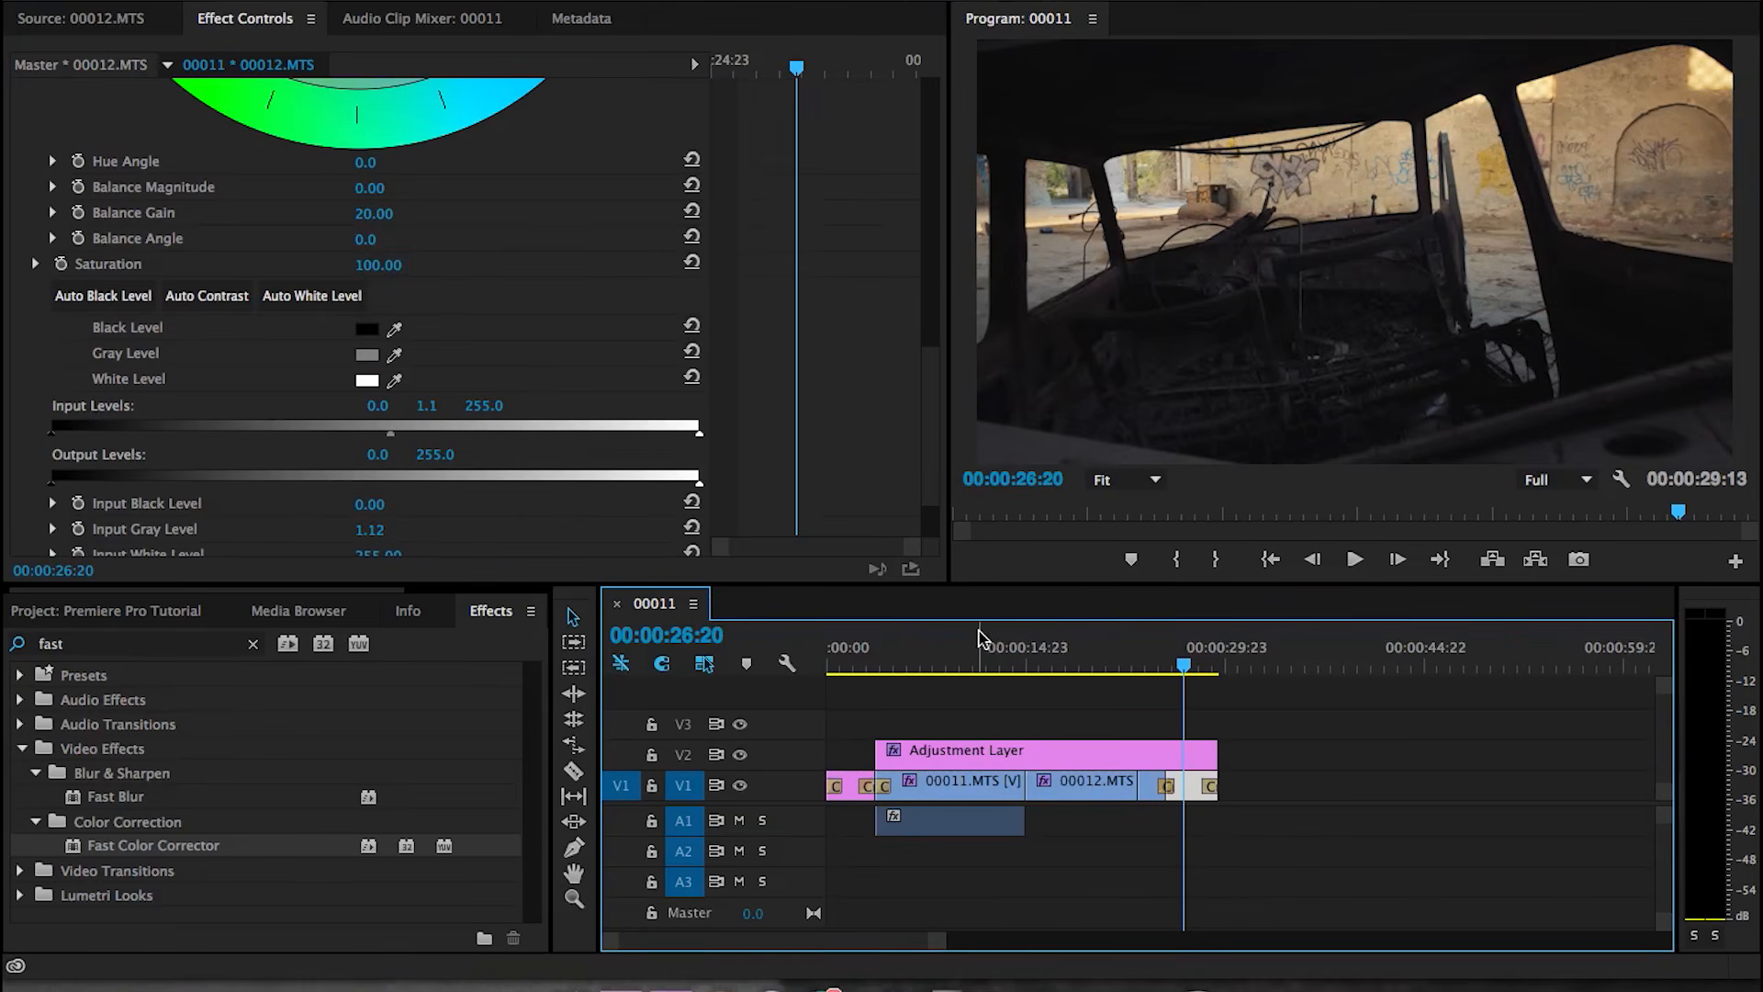
{"action": "left_click_drag", "start_coordinate": [978, 647], "coordinate": [1188, 654]}
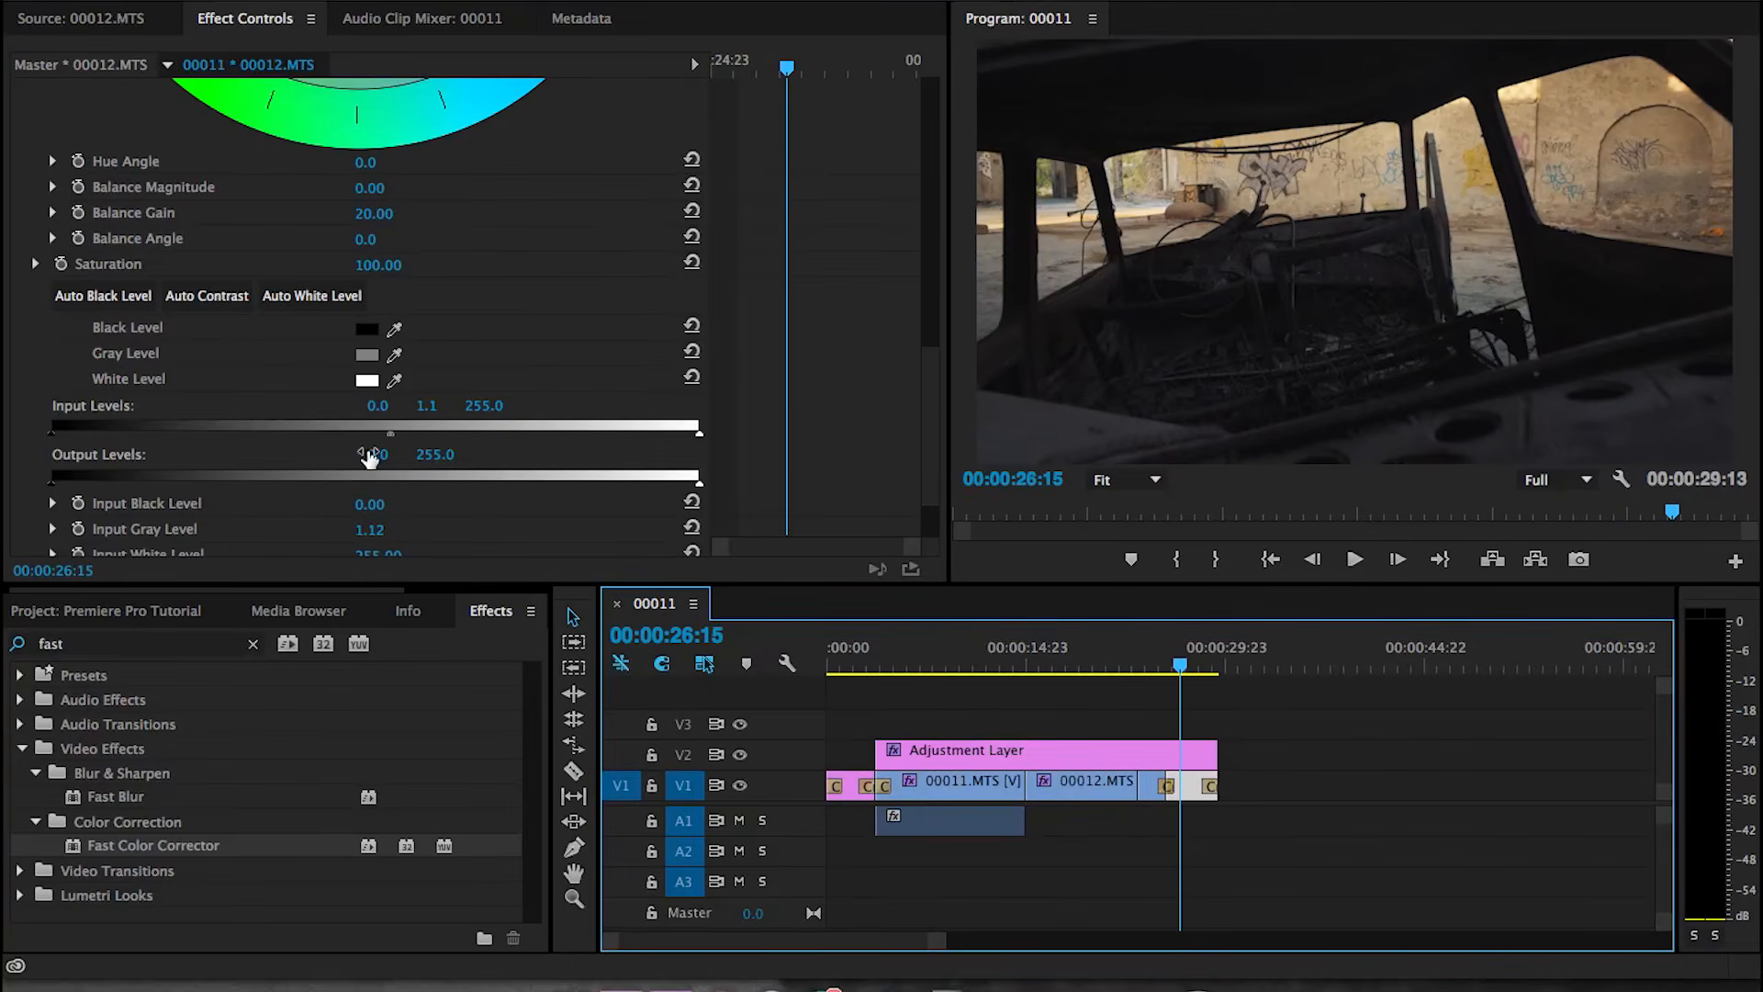
{"action": "left_click", "coordinate": [395, 441]}
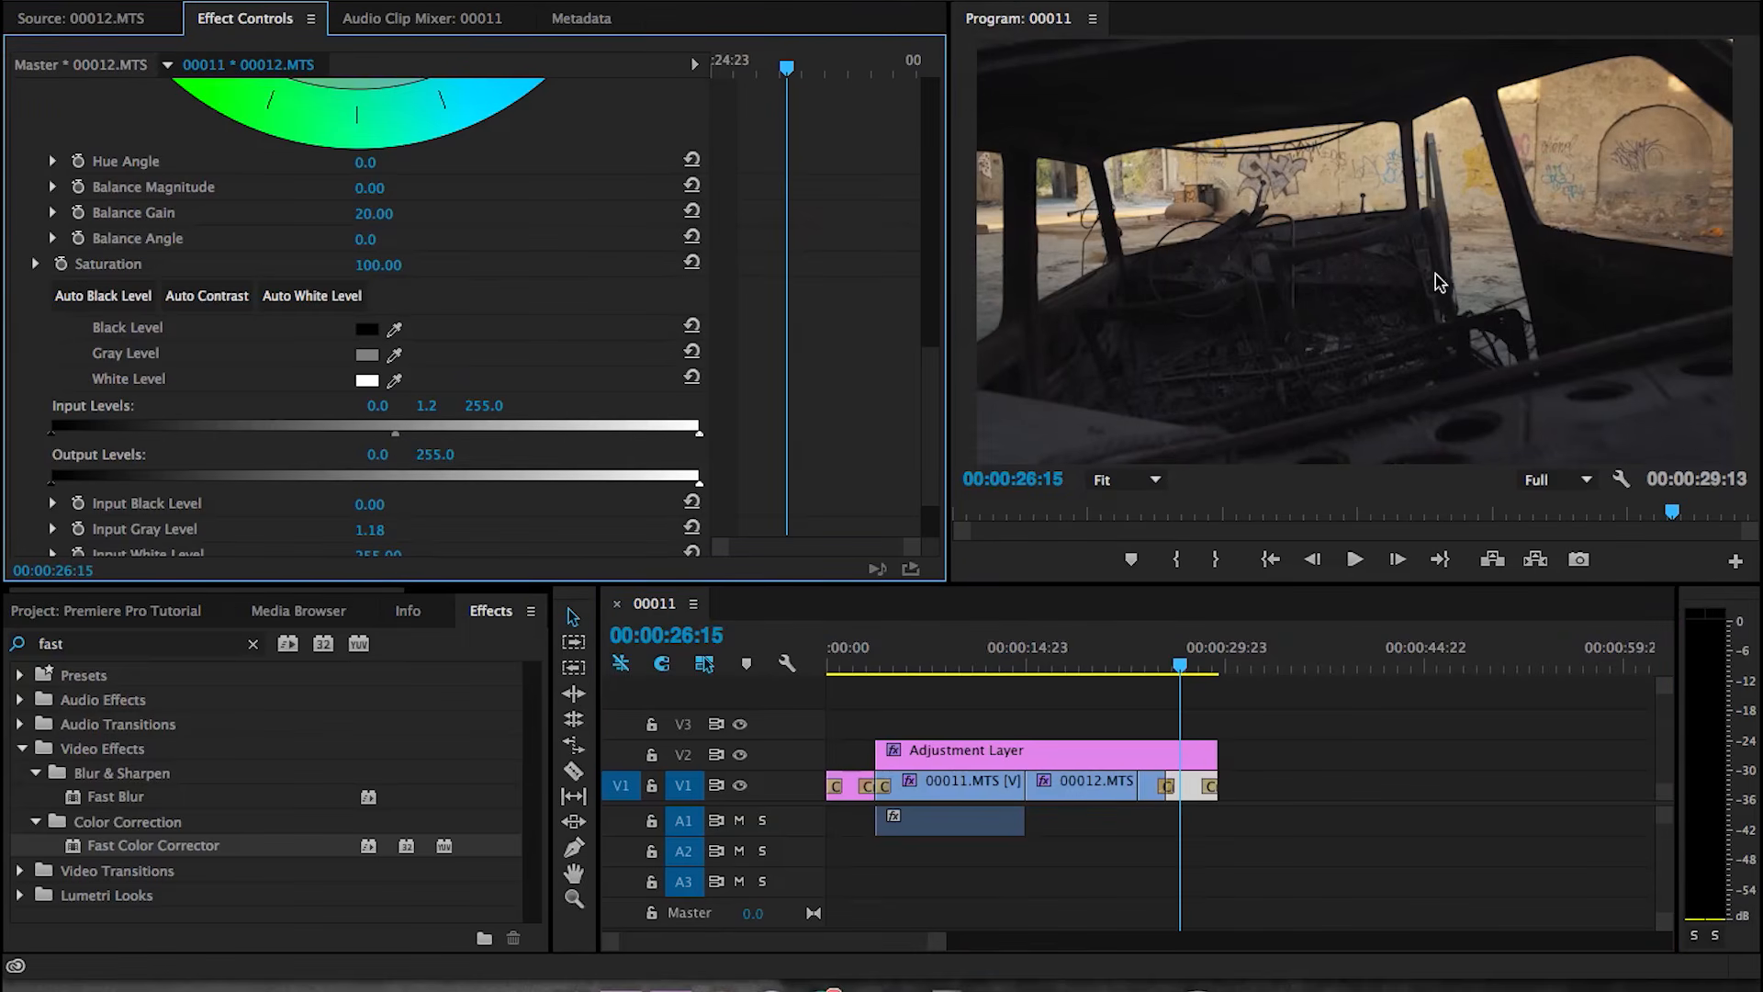
{"action": "mouse_move", "coordinate": [1164, 666]}
{"action": "left_mouse_down"}
{"action": "mouse_move", "coordinate": [1107, 667]}
{"action": "mouse_move", "coordinate": [1197, 663]}
{"action": "left_mouse_up"}
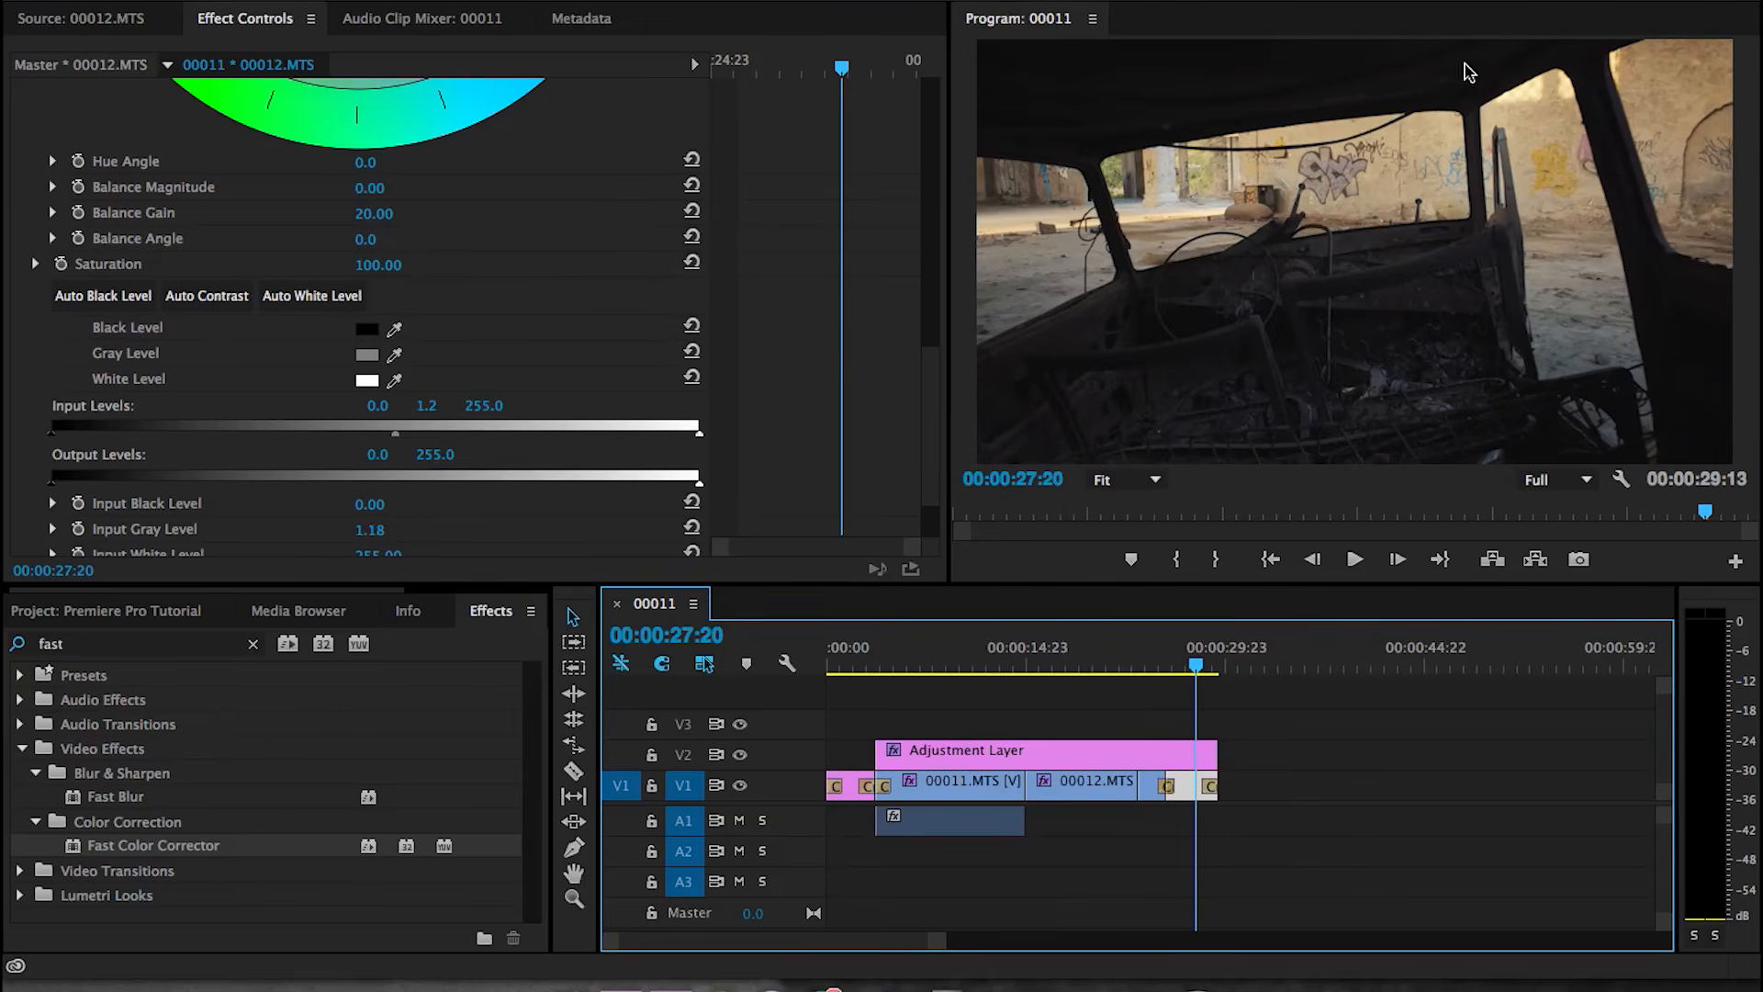
{"action": "left_click_drag", "start_coordinate": [950, 661], "coordinate": [1102, 654]}
- Switch to Finder and import Water + Wood.mp3 from the Desktop folder into the Premiere Pro Tutorial project
{"action": "left_click", "coordinate": [142, 597]}
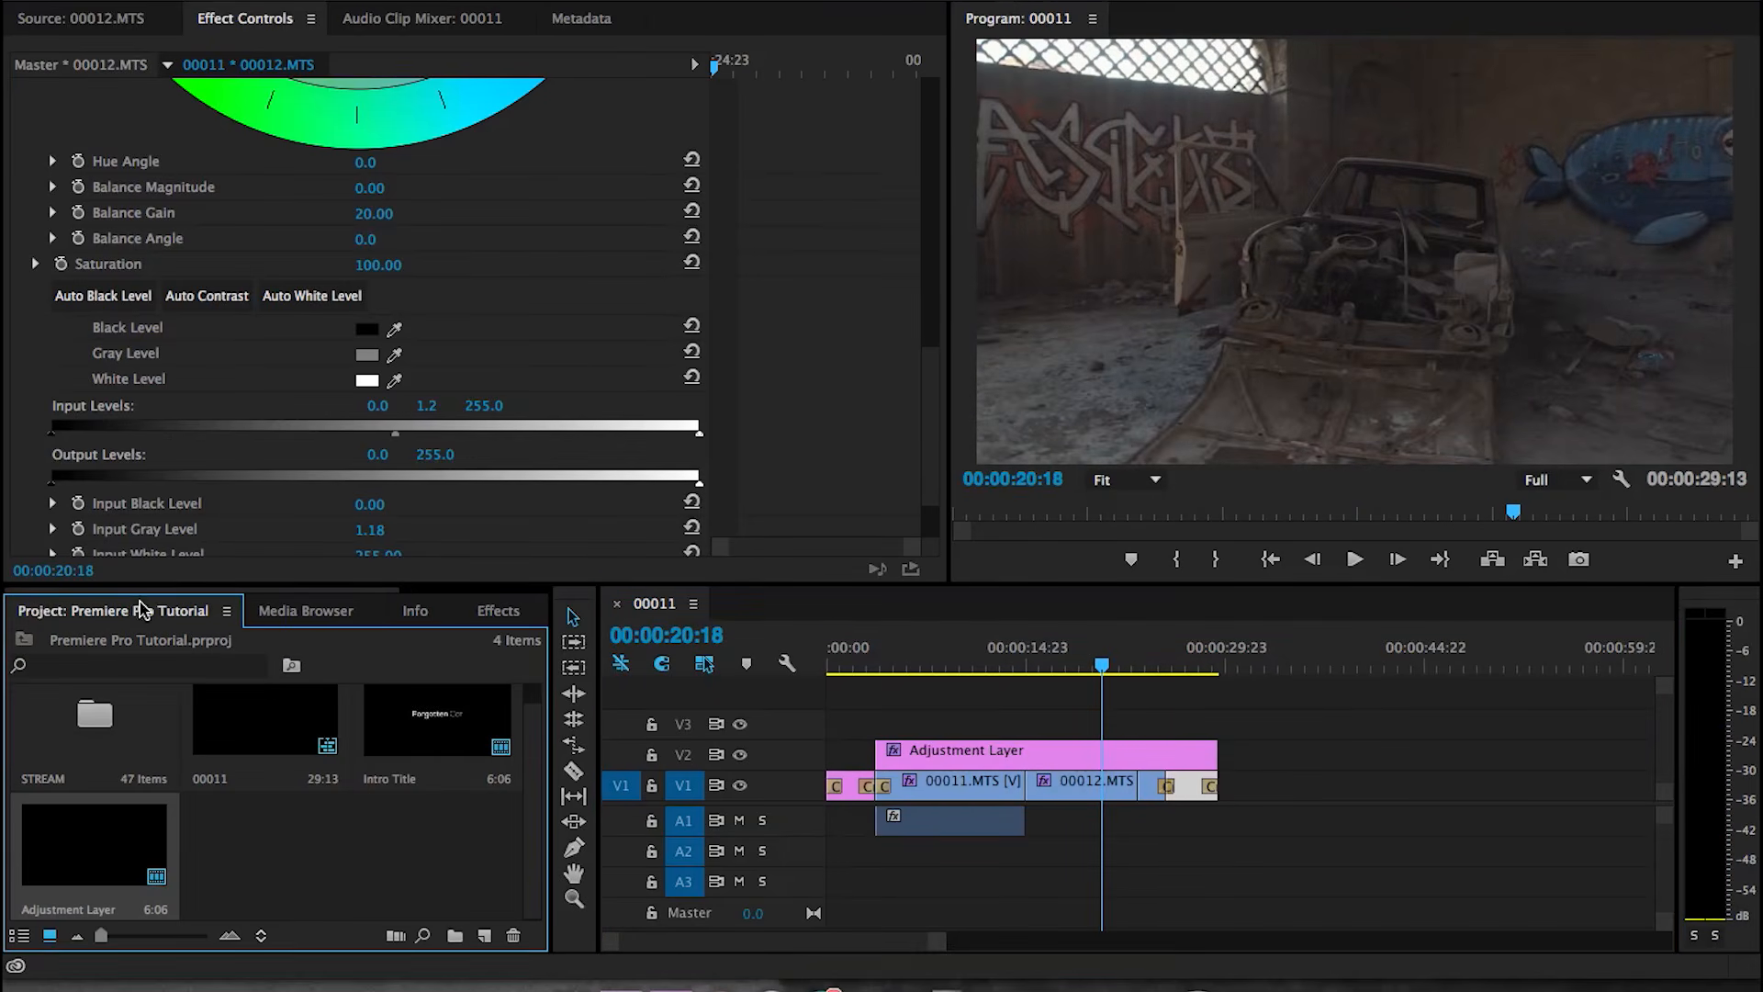
{"action": "left_click", "coordinate": [570, 984]}
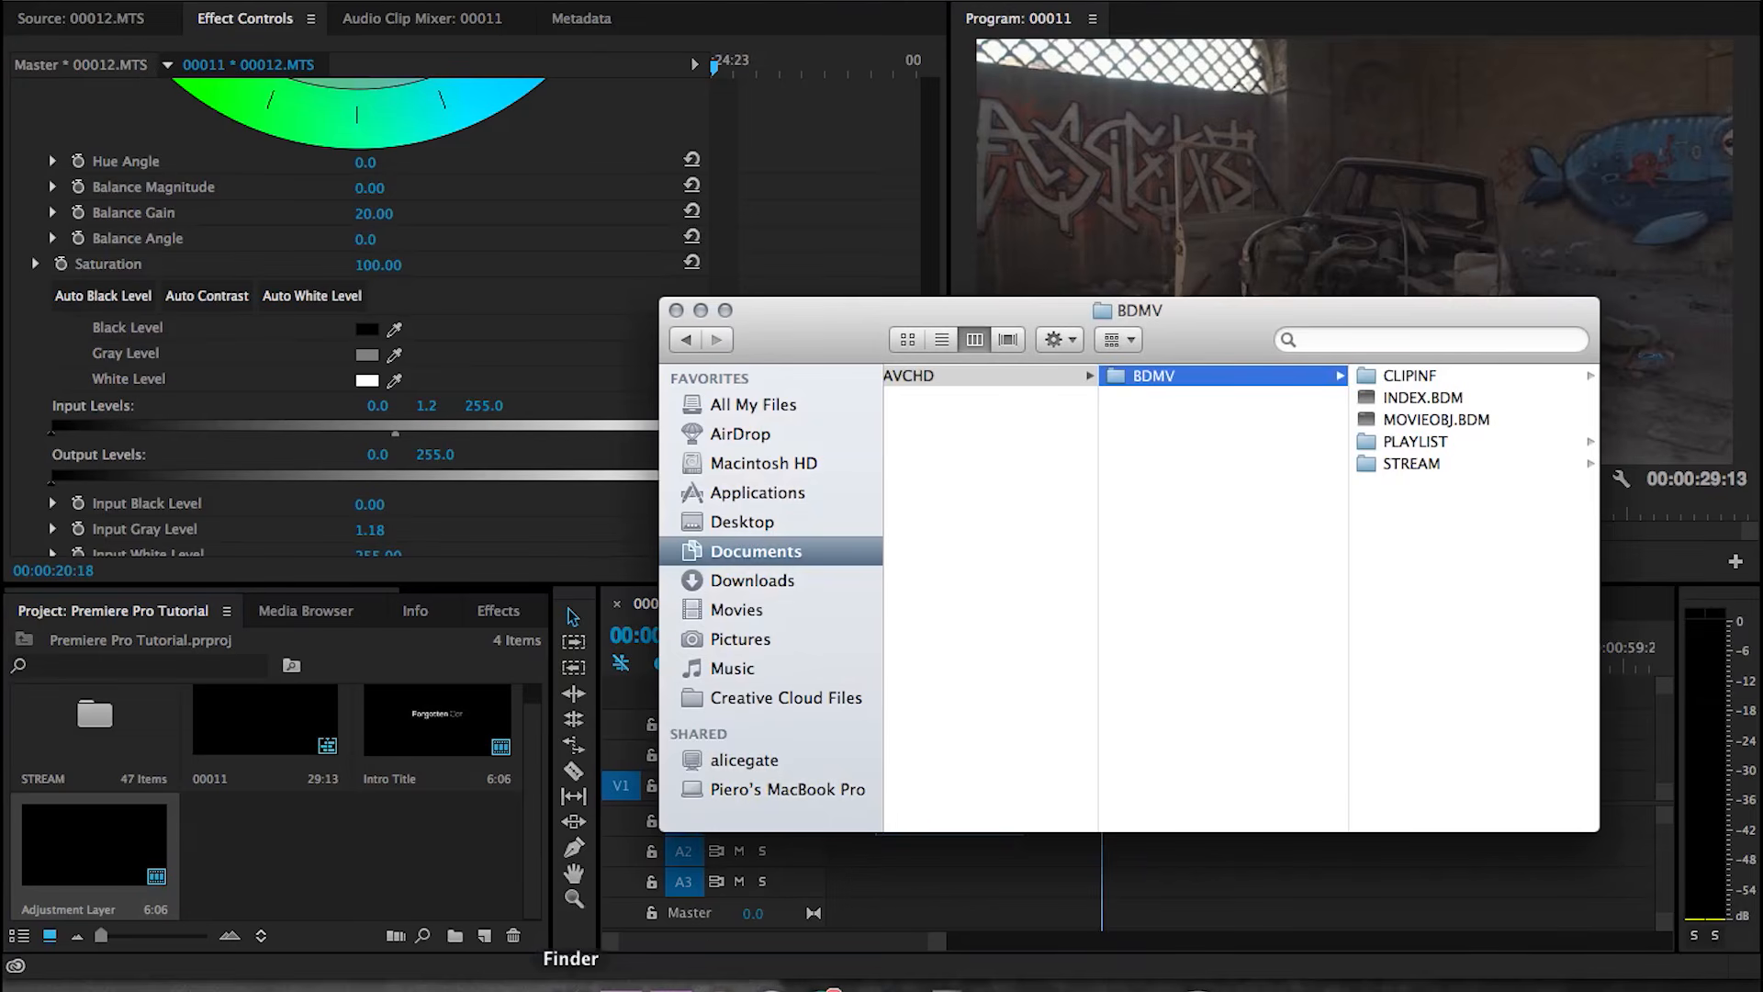
{"action": "left_click", "coordinate": [758, 521]}
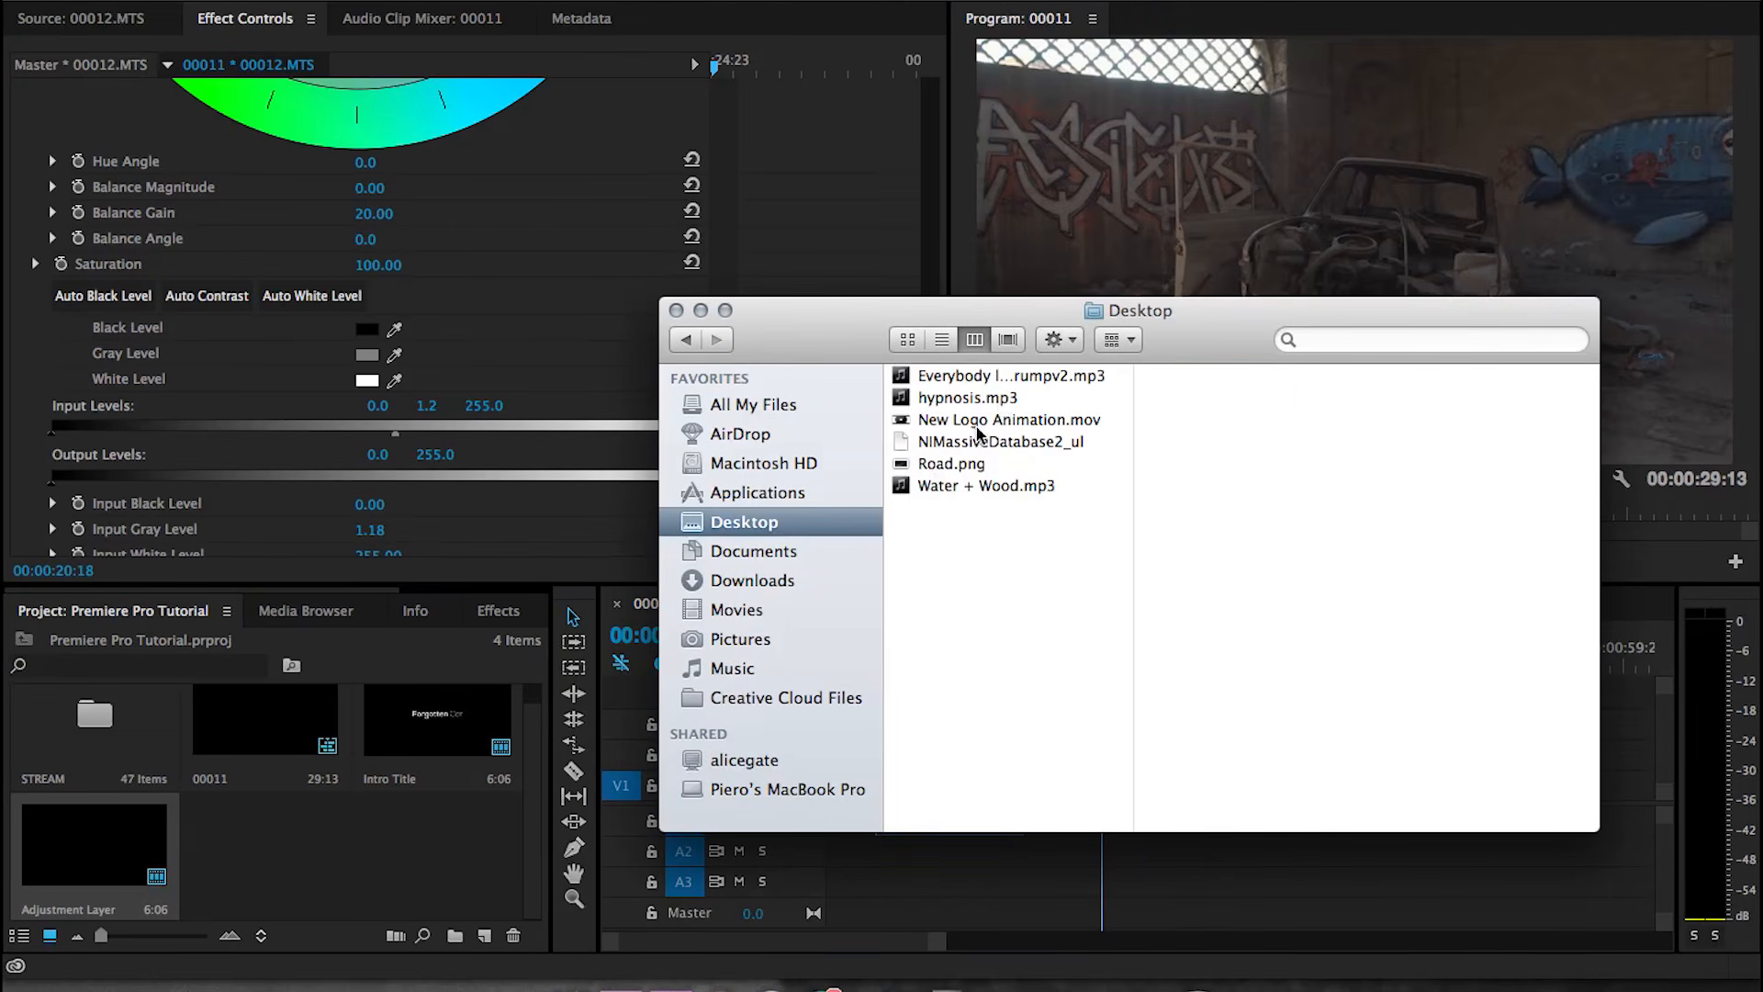
{"action": "left_click_drag", "start_coordinate": [948, 491], "coordinate": [177, 882]}
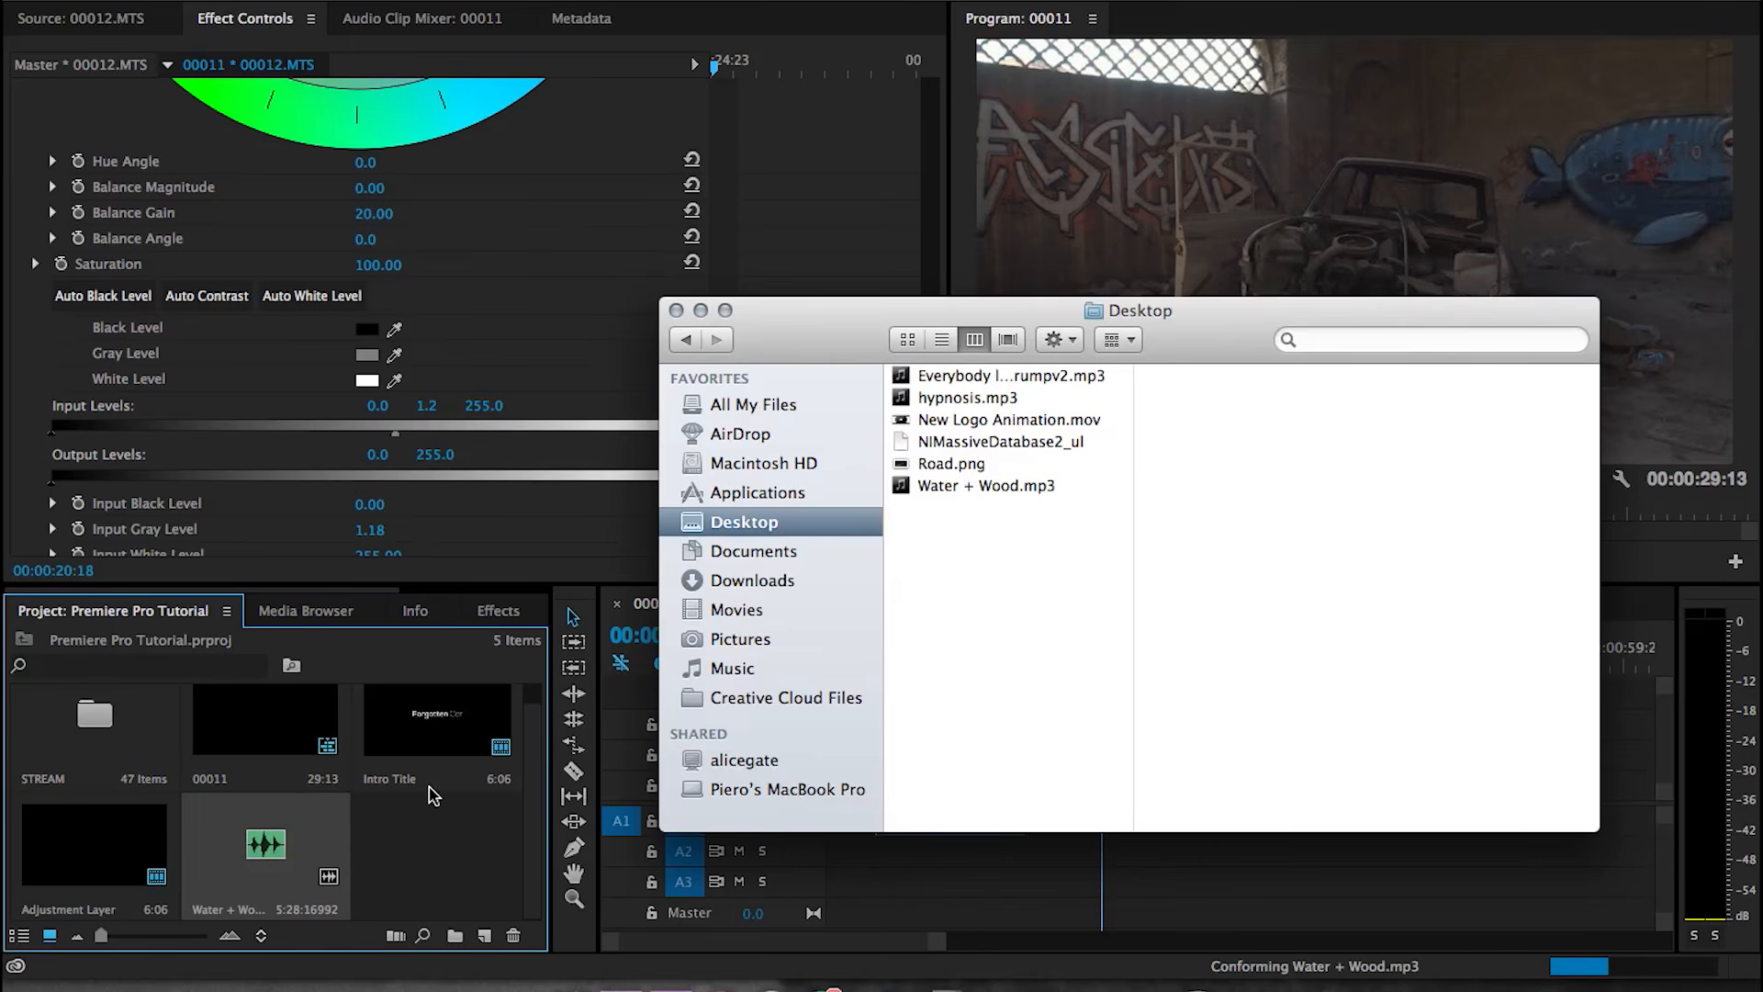
- Open Water + Wood.mp3 in the Source Monitor, play it, and mark an in point at the start and an out point at 00;02;05;06
{"action": "left_click", "coordinate": [432, 861]}
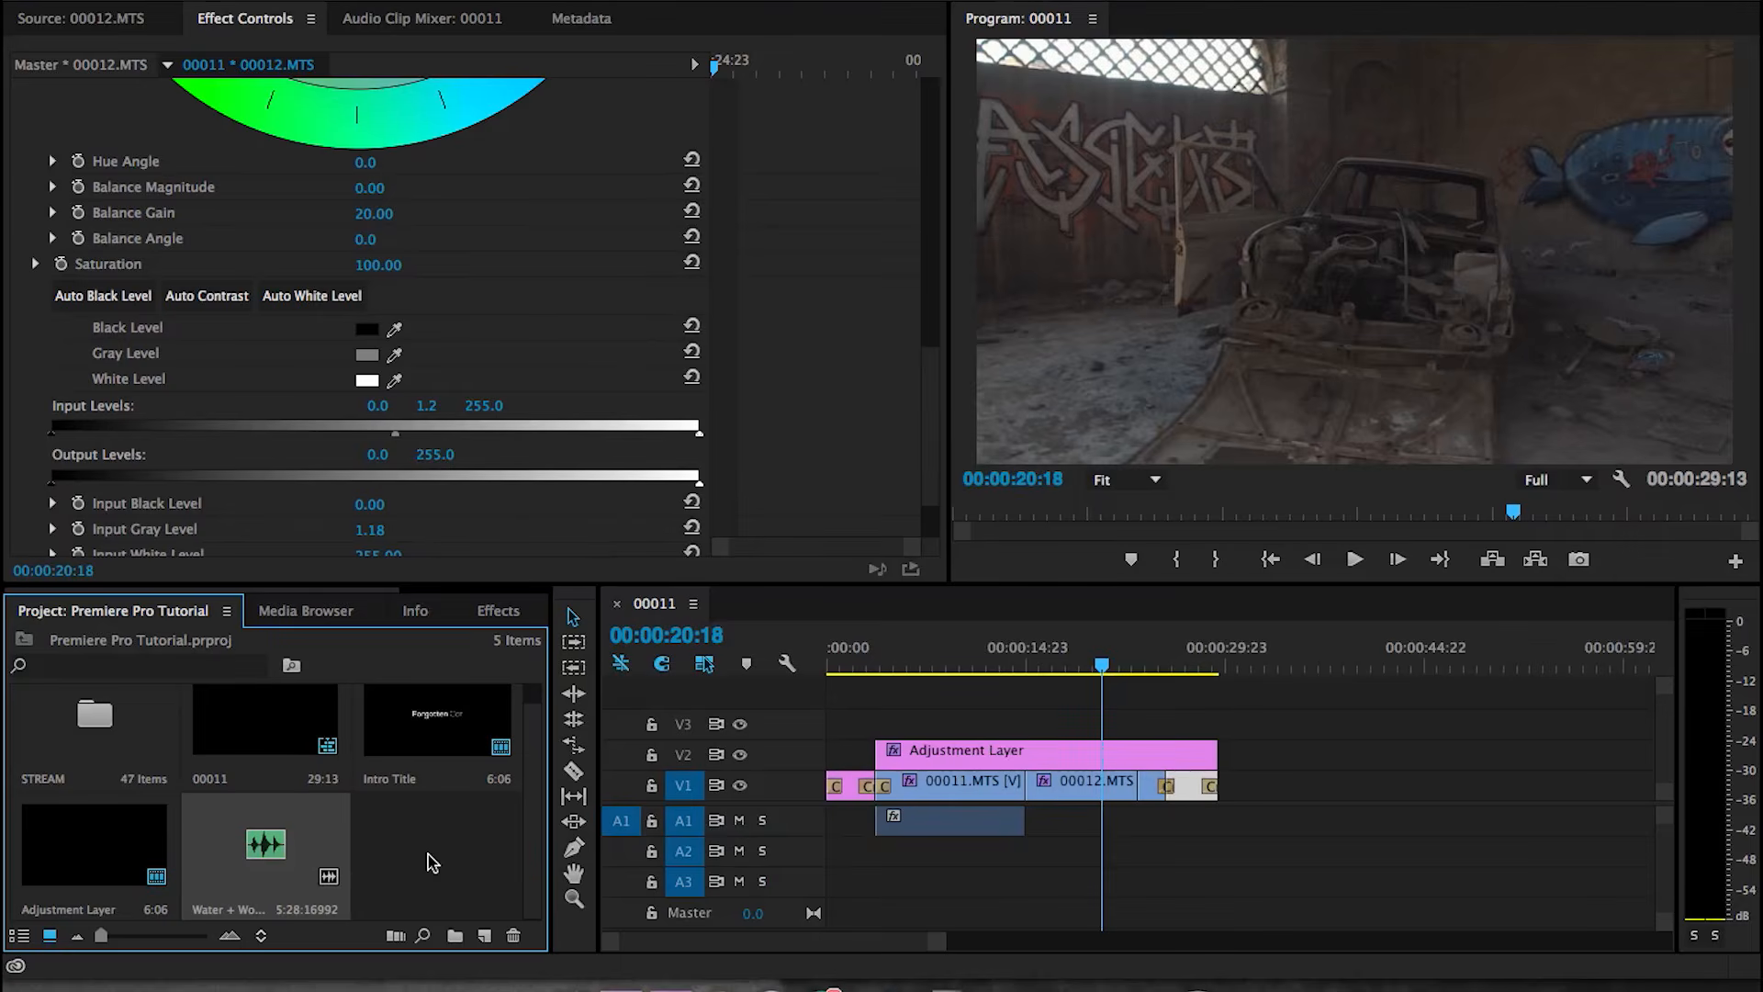
{"action": "double_click", "coordinate": [260, 852]}
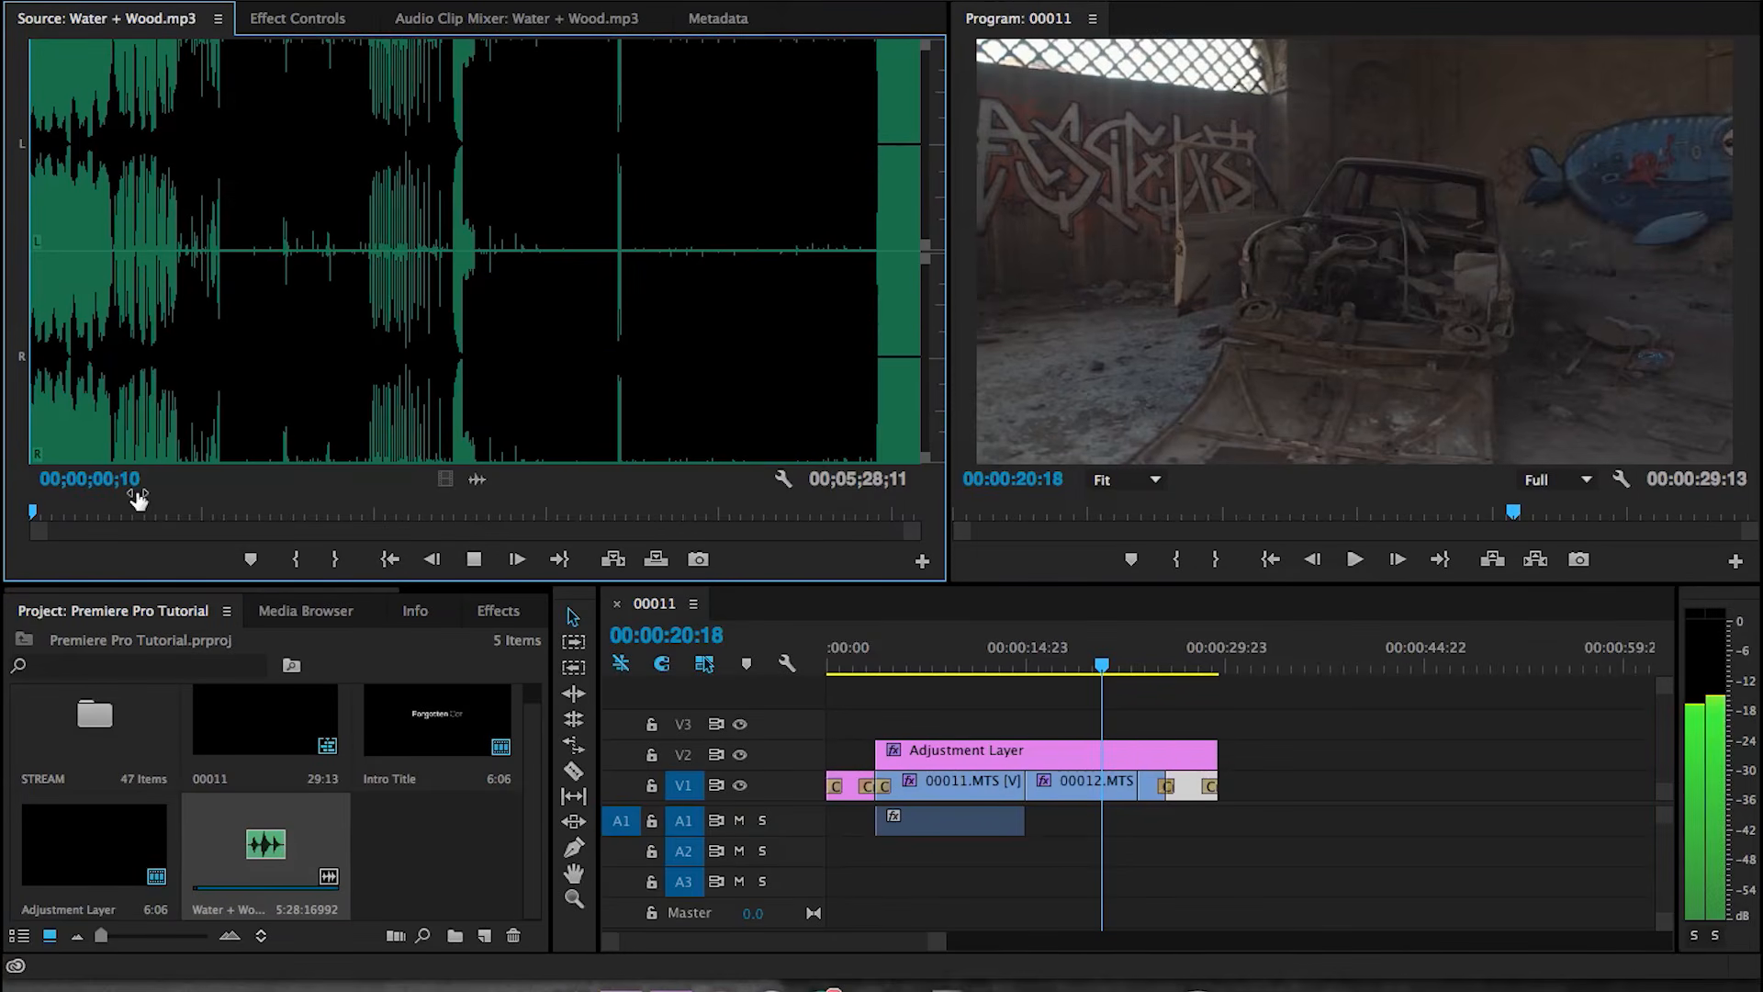
{"action": "key", "text": "space"}
{"action": "key", "text": "i"}
{"action": "left_click_drag", "start_coordinate": [239, 253], "coordinate": [8, 178]}
{"action": "key", "text": "o"}
{"action": "left_click_drag", "start_coordinate": [54, 510], "coordinate": [32, 511]}
{"action": "key", "text": "i"}
{"action": "left_click_drag", "start_coordinate": [195, 507], "coordinate": [366, 509]}
{"action": "key", "text": "o"}
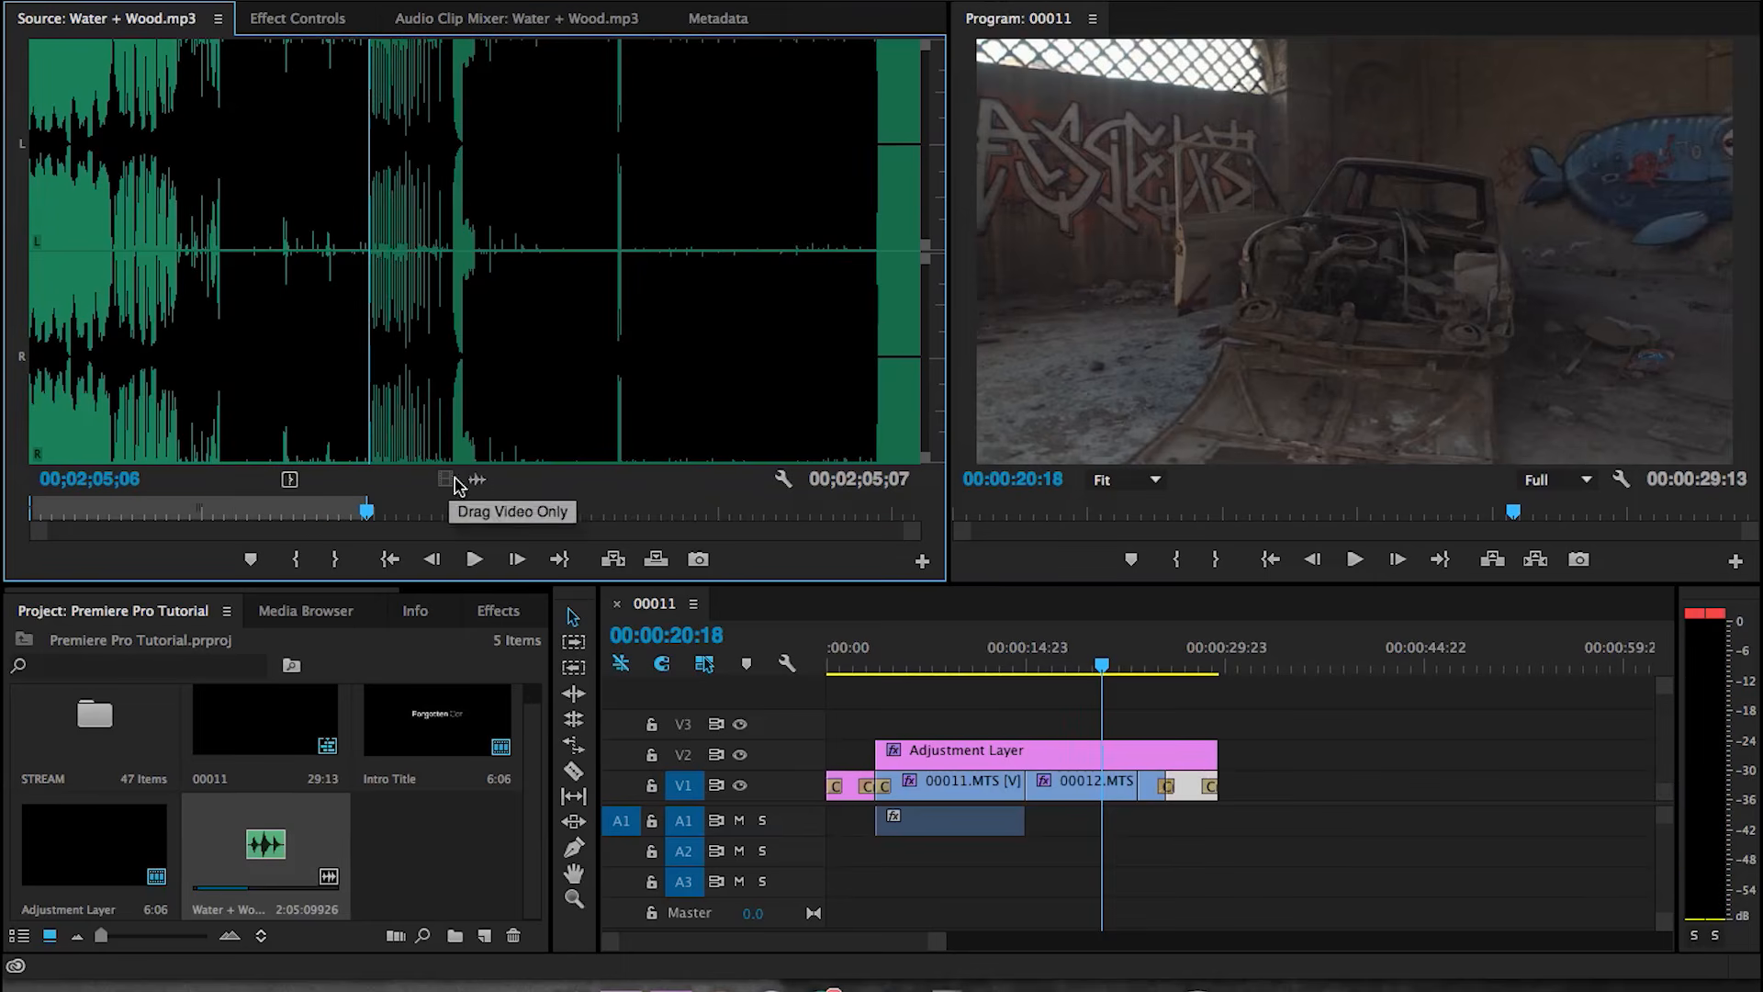
- Place the marked music at the sequence start and move it onto audio track A1, overwriting the camera audio
{"action": "left_click_drag", "start_coordinate": [236, 275], "coordinate": [292, 283]}
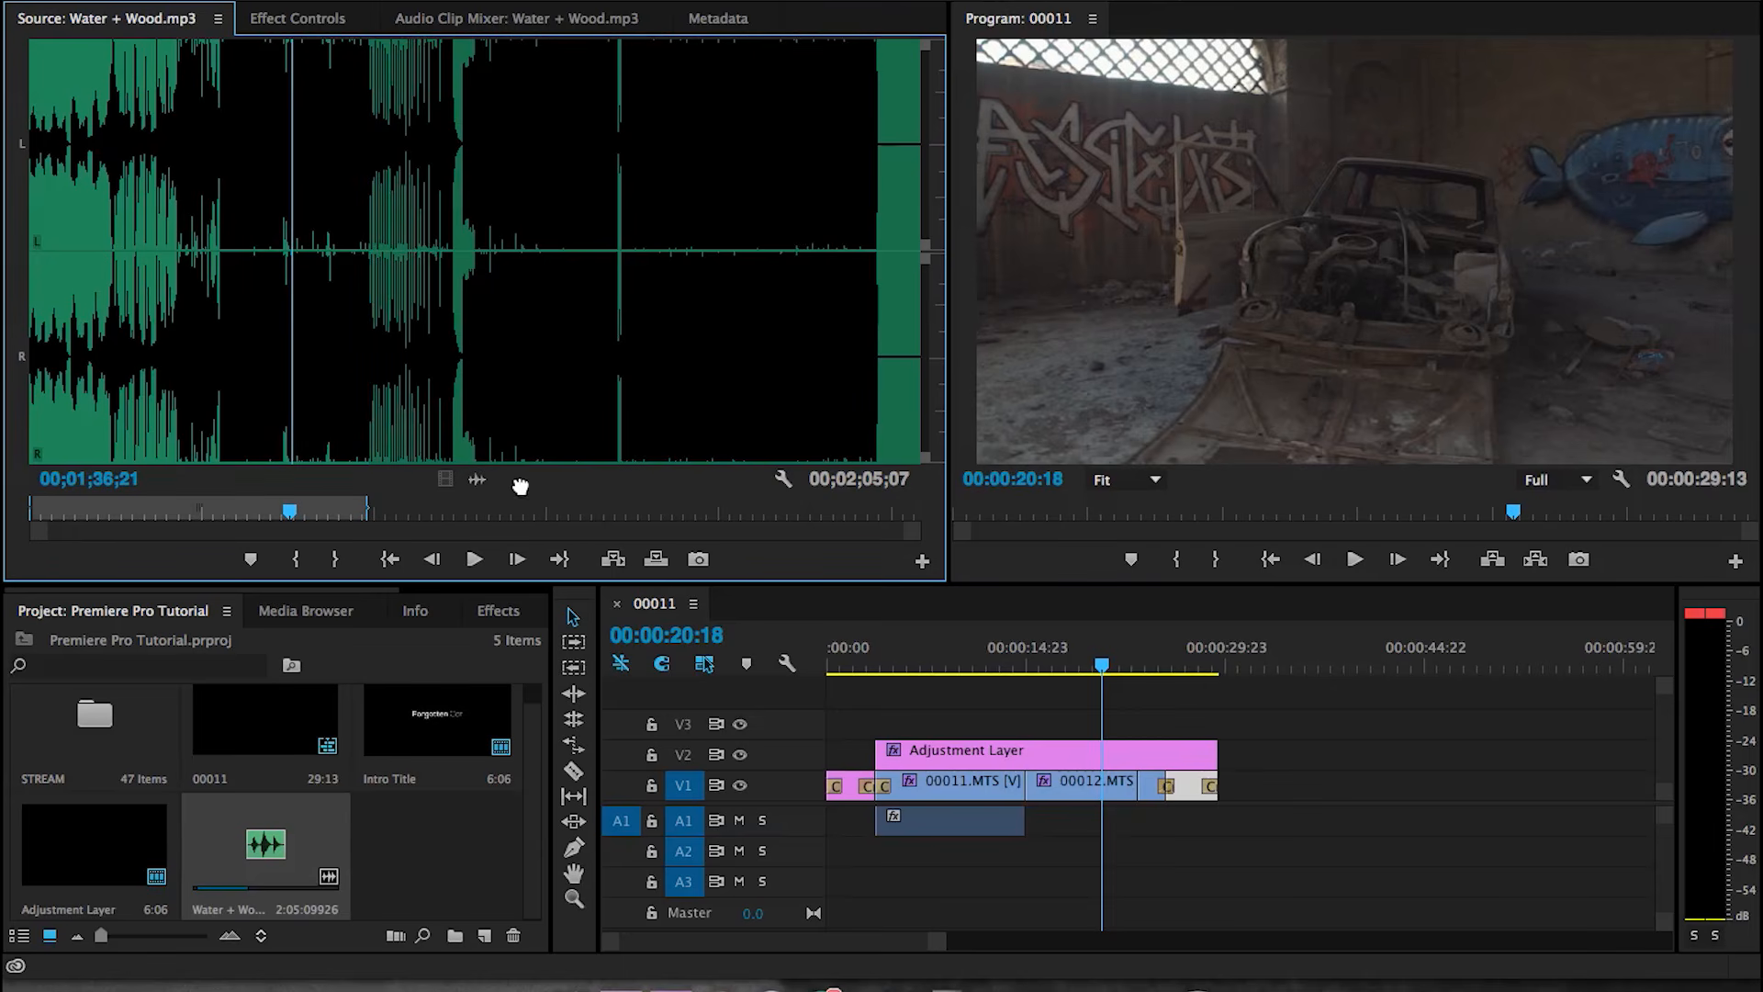
{"action": "mouse_move", "coordinate": [764, 614]}
{"action": "left_mouse_down"}
{"action": "mouse_move", "coordinate": [976, 602]}
{"action": "mouse_move", "coordinate": [1023, 827]}
{"action": "mouse_move", "coordinate": [964, 873]}
{"action": "mouse_move", "coordinate": [822, 864]}
{"action": "left_mouse_up"}
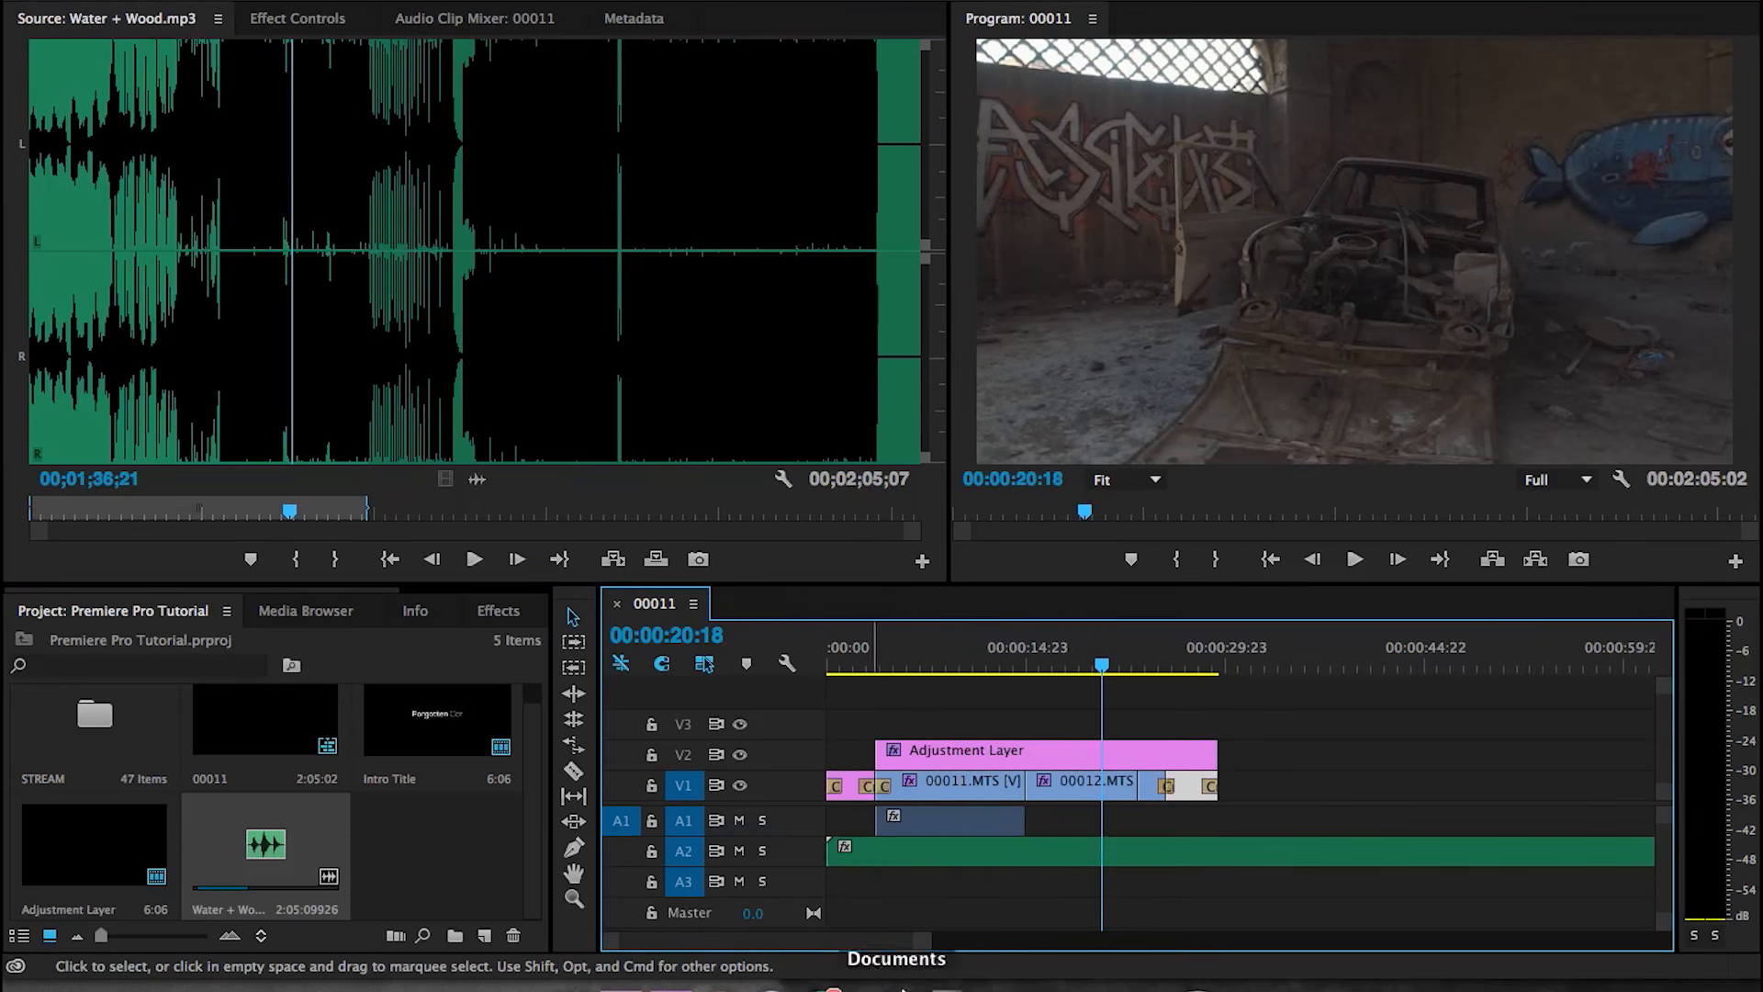
{"action": "left_click_drag", "start_coordinate": [865, 858], "coordinate": [865, 828]}
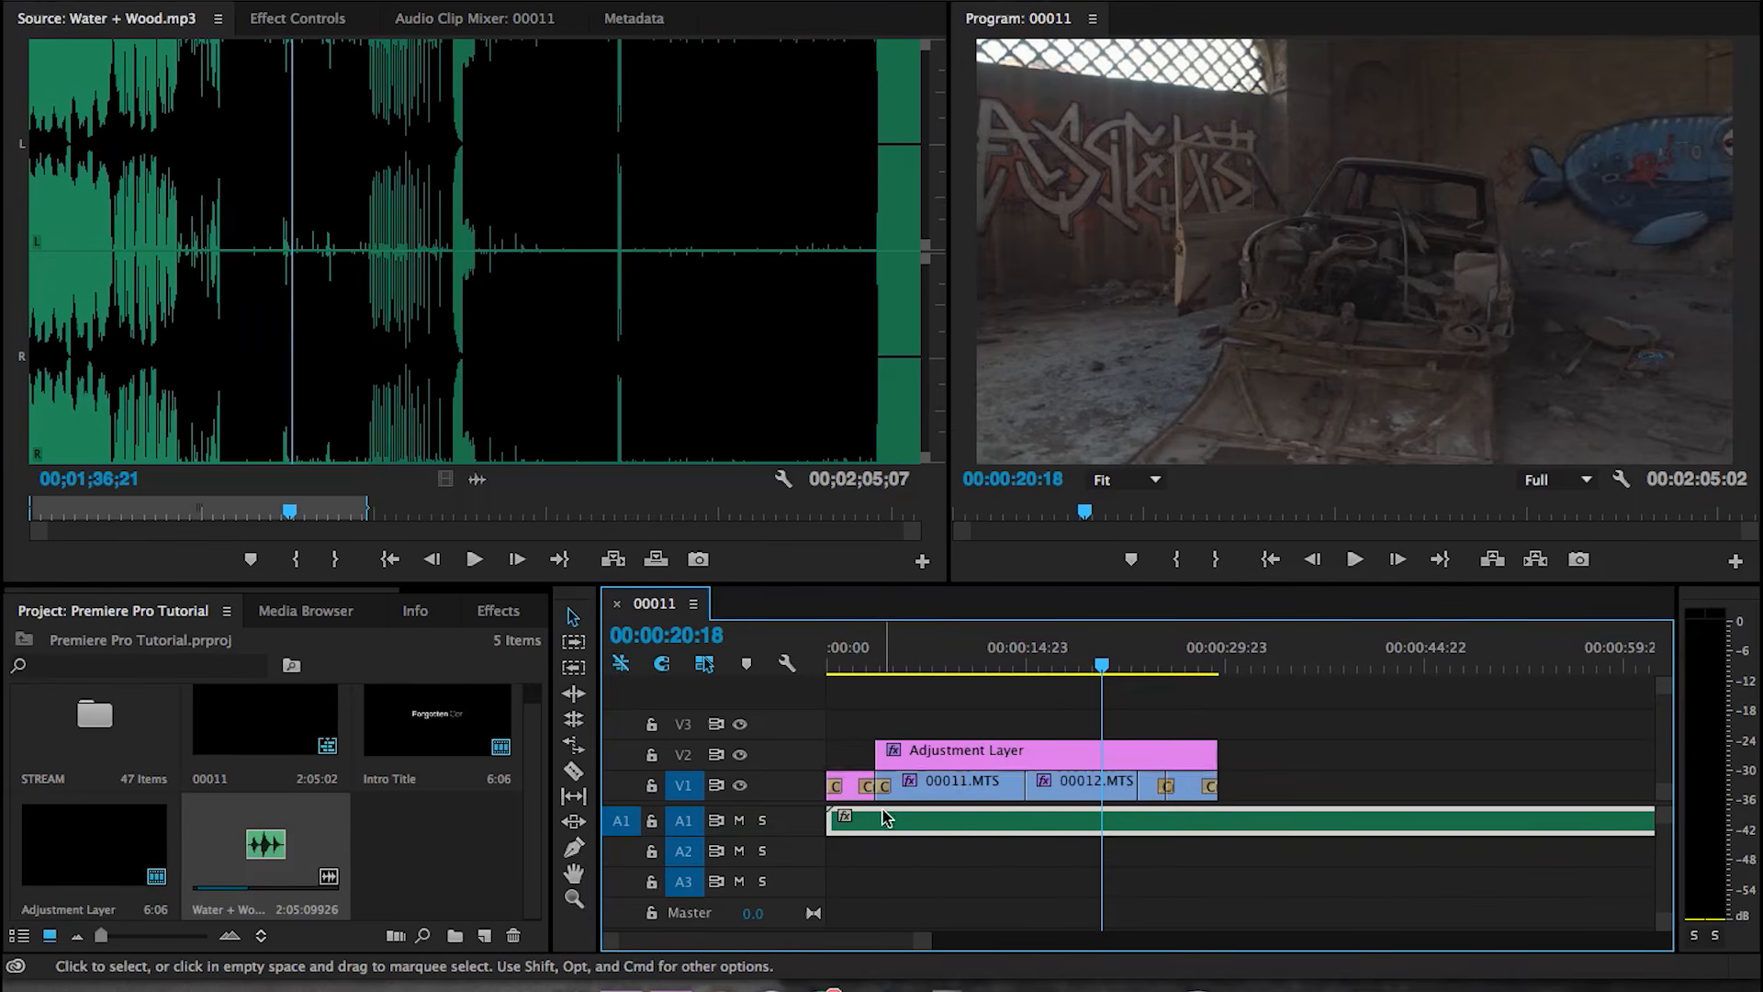
{"action": "mouse_move", "coordinate": [889, 820]}
{"action": "left_mouse_down"}
{"action": "mouse_move", "coordinate": [886, 850]}
{"action": "mouse_move", "coordinate": [895, 820]}
{"action": "left_mouse_up"}
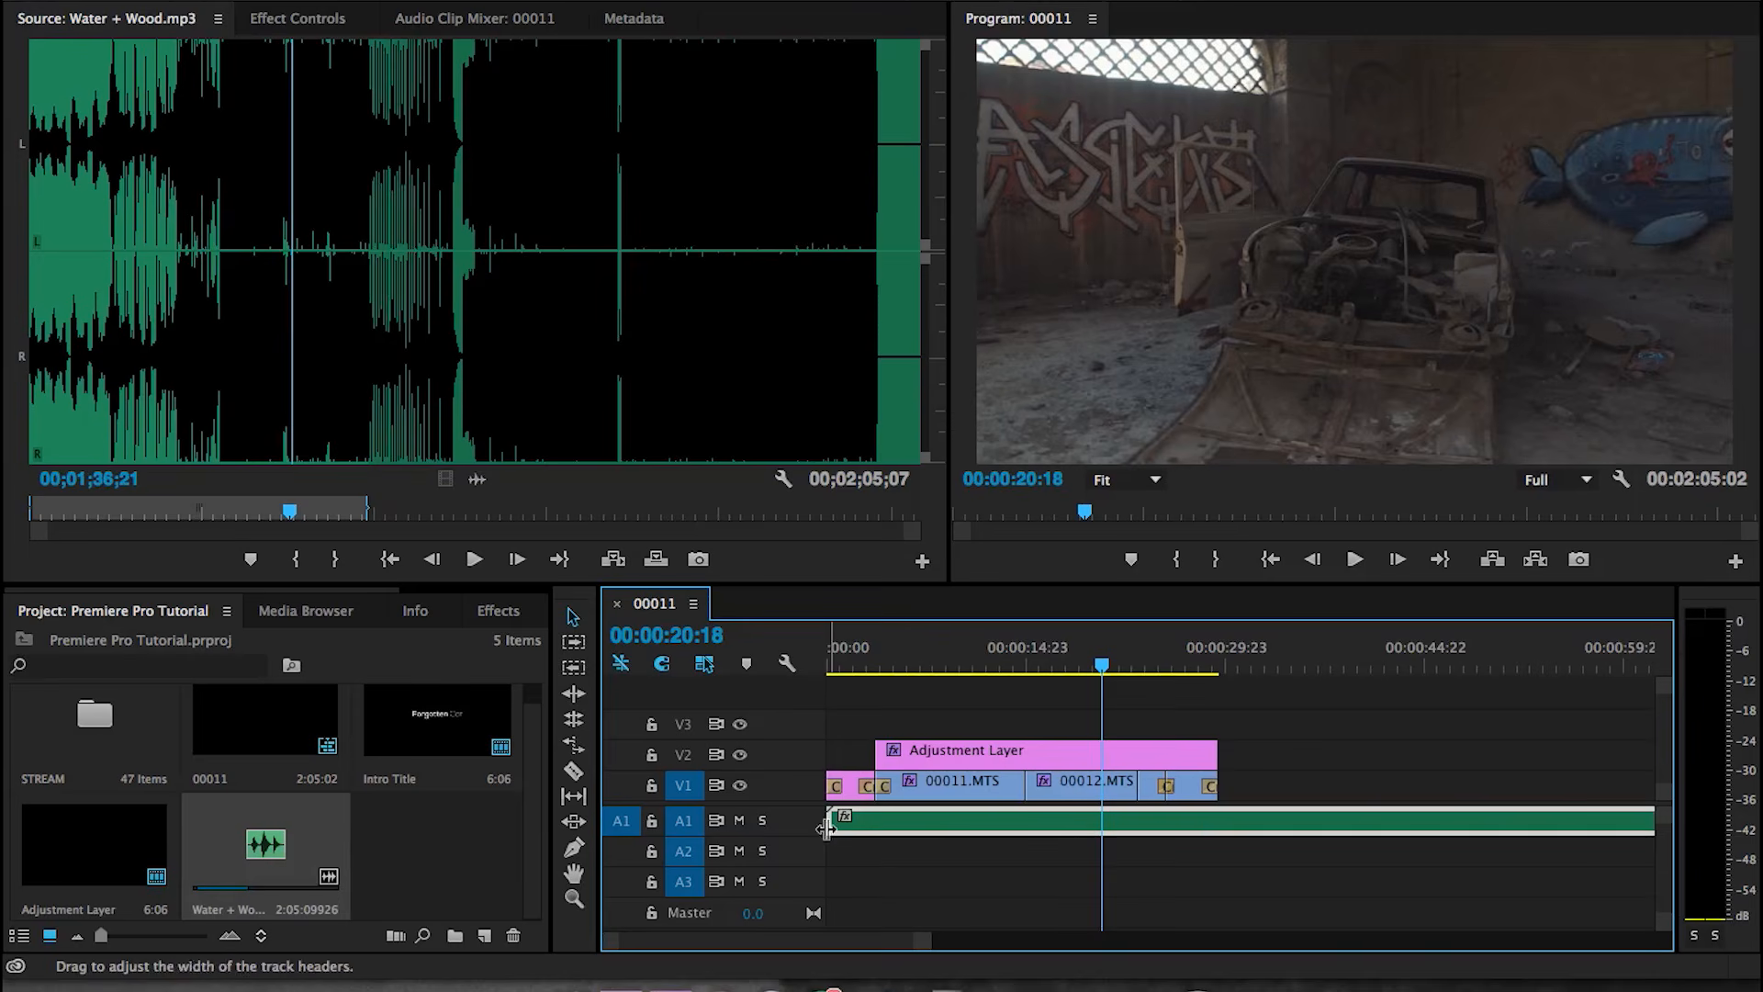
- Expand audio track A1 to show the waveform and lower the music clip's volume line to -4.2 dB
{"action": "double_click", "coordinate": [794, 829]}
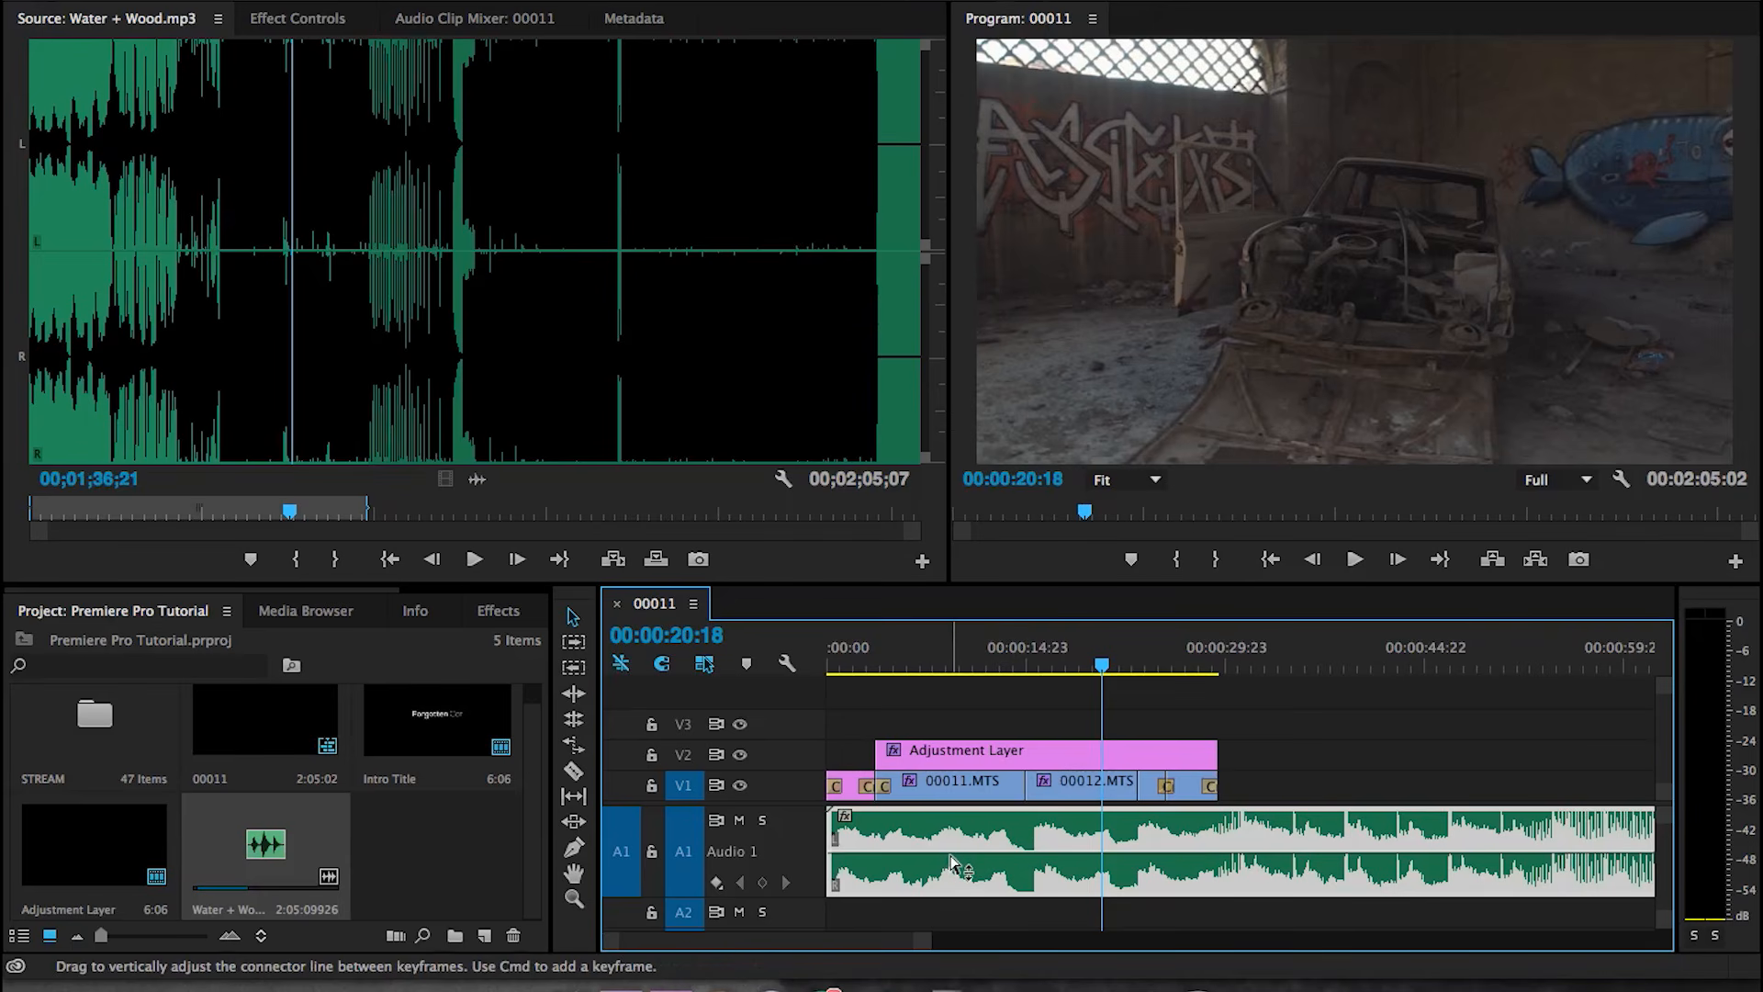
{"action": "mouse_move", "coordinate": [952, 853]}
{"action": "left_mouse_down"}
{"action": "mouse_move", "coordinate": [952, 814]}
{"action": "mouse_move", "coordinate": [952, 868]}
{"action": "left_mouse_up"}
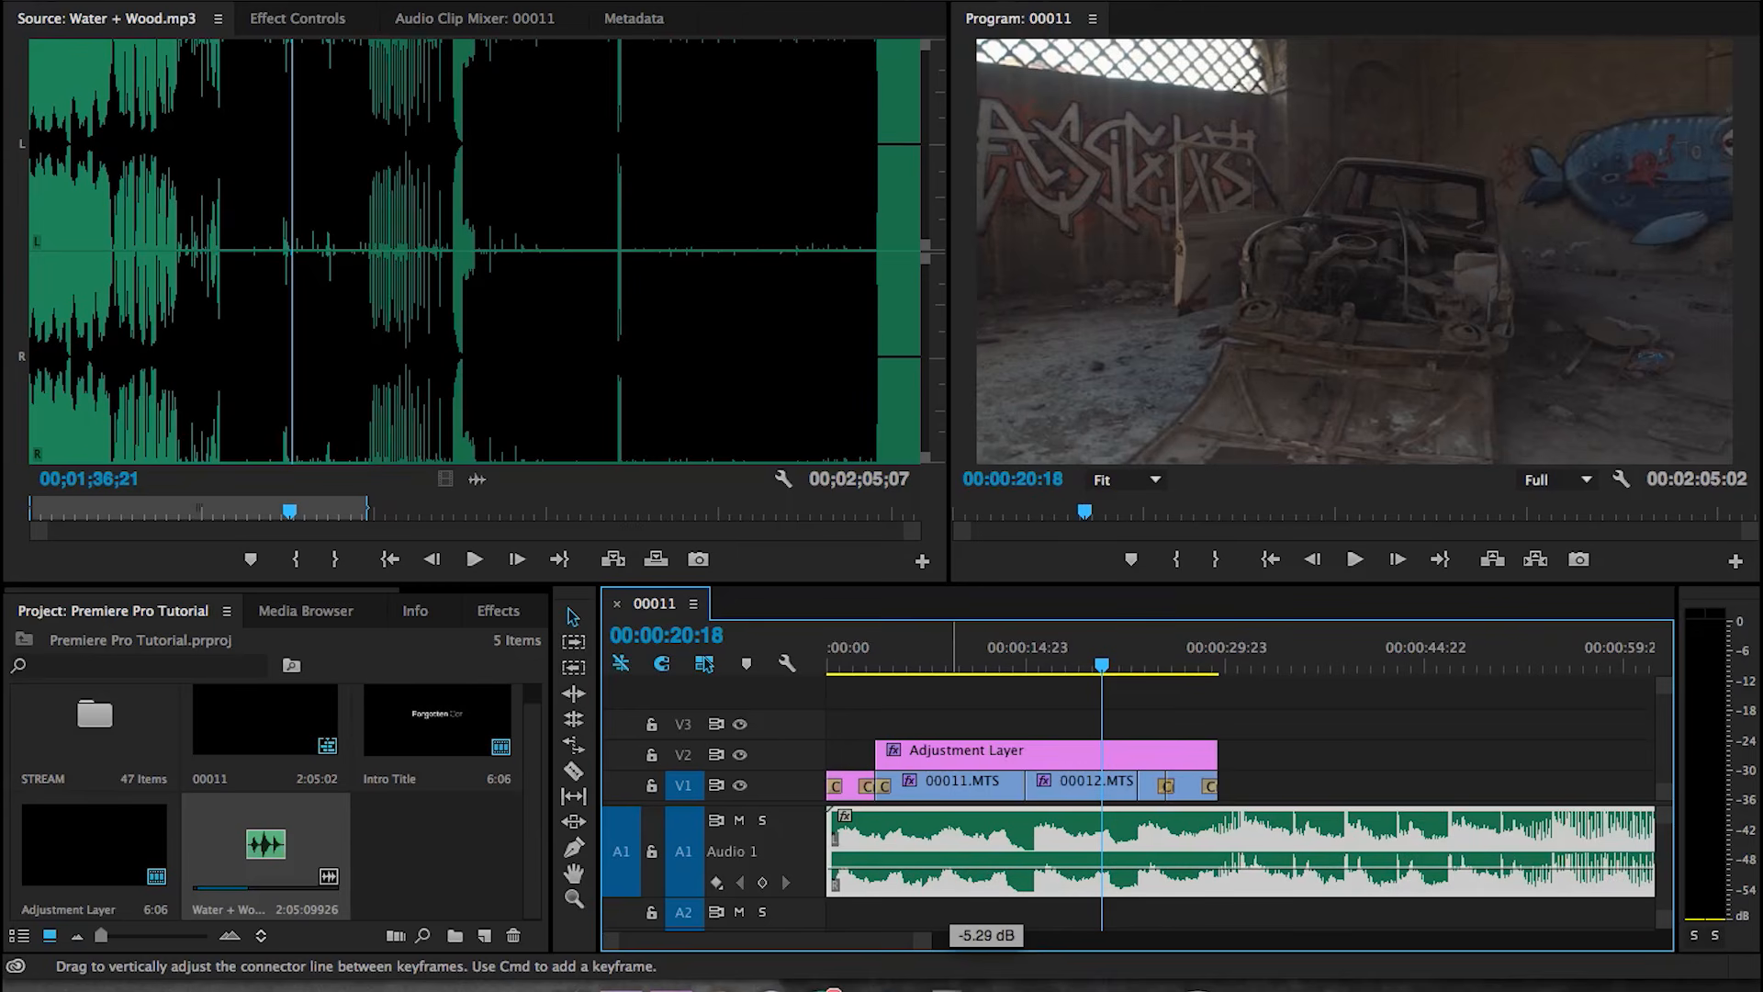
{"action": "left_click_drag", "start_coordinate": [952, 867], "coordinate": [952, 866]}
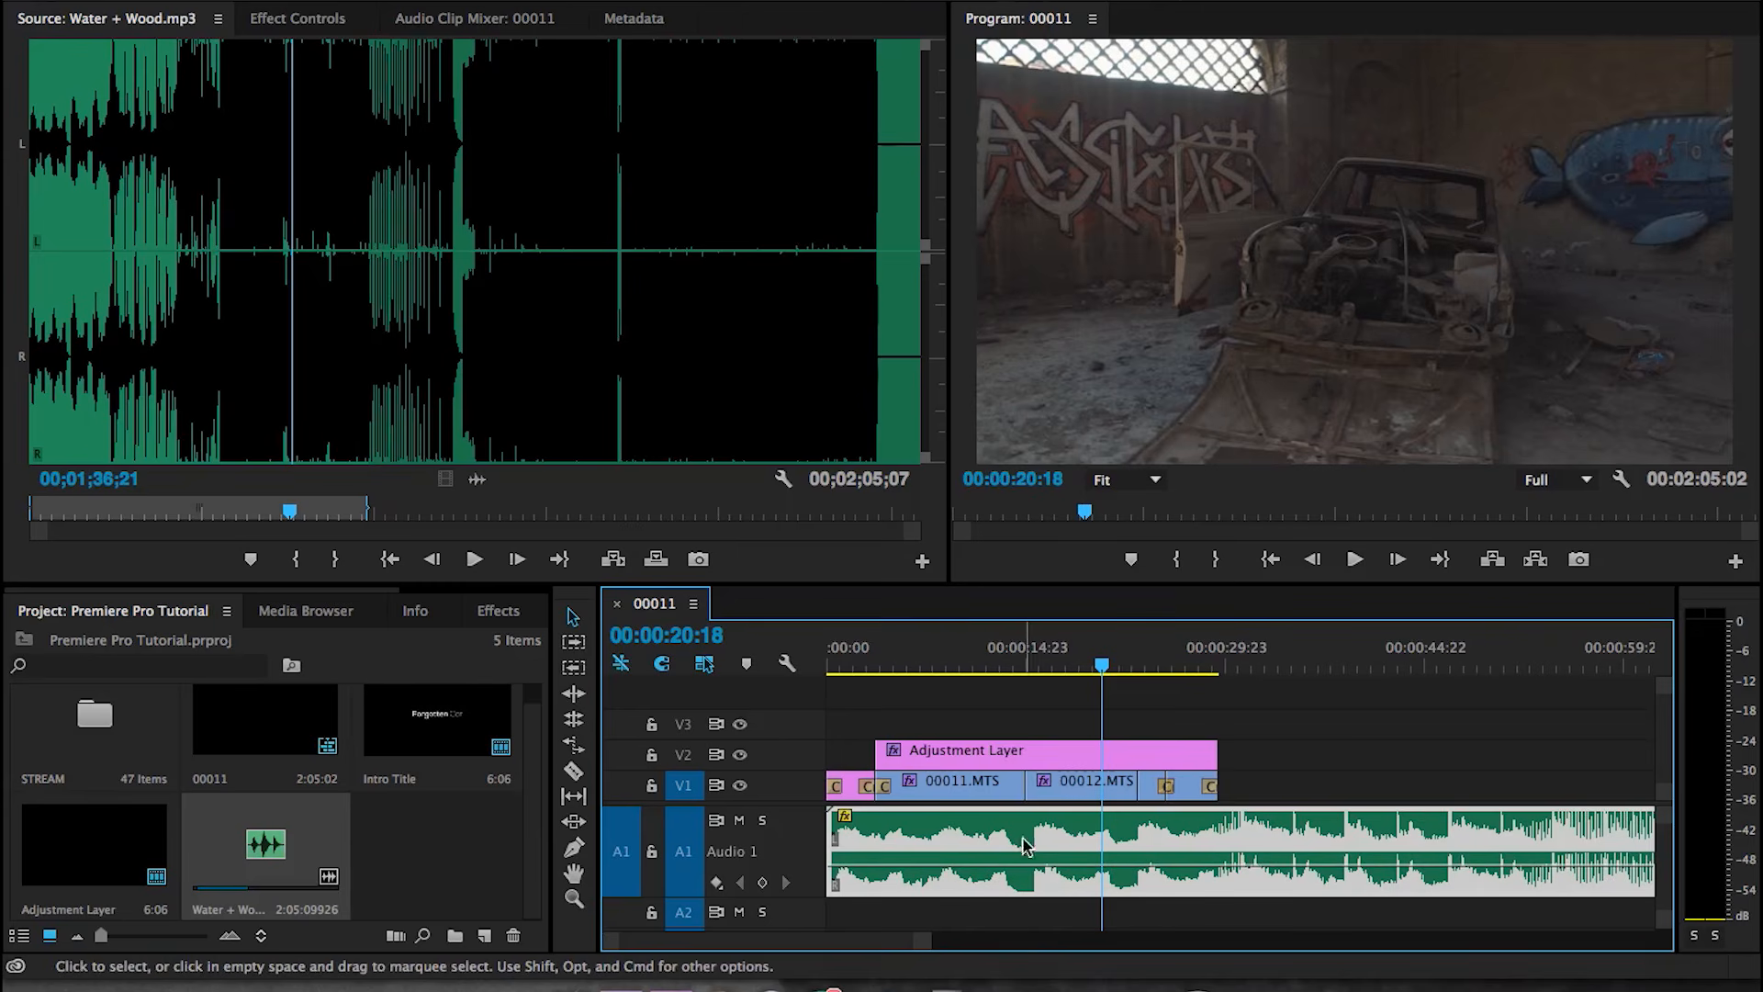
- Fade the music in with Level keyframes of -287.5 dB at 00:00:00:00 and -4.2 dB at 00:00:03:23, and play back the fade
{"action": "left_click", "coordinate": [287, 21]}
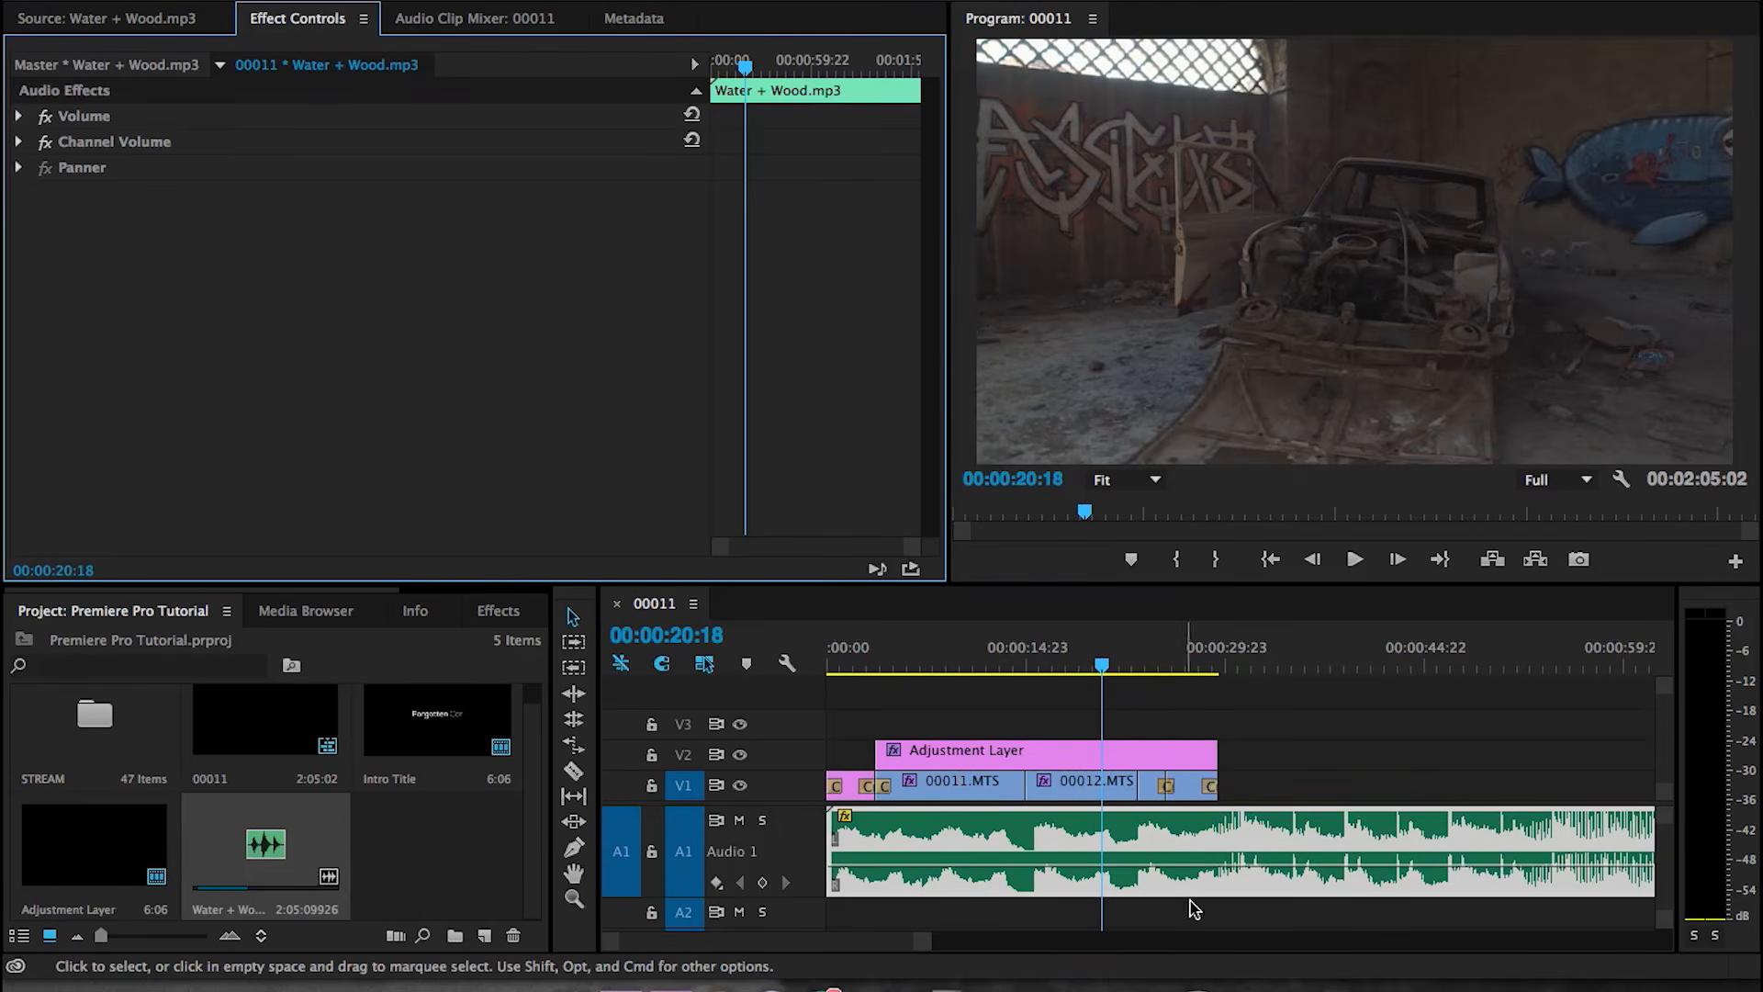
{"action": "left_click_drag", "start_coordinate": [920, 647], "coordinate": [880, 647]}
{"action": "left_click", "coordinate": [19, 116]}
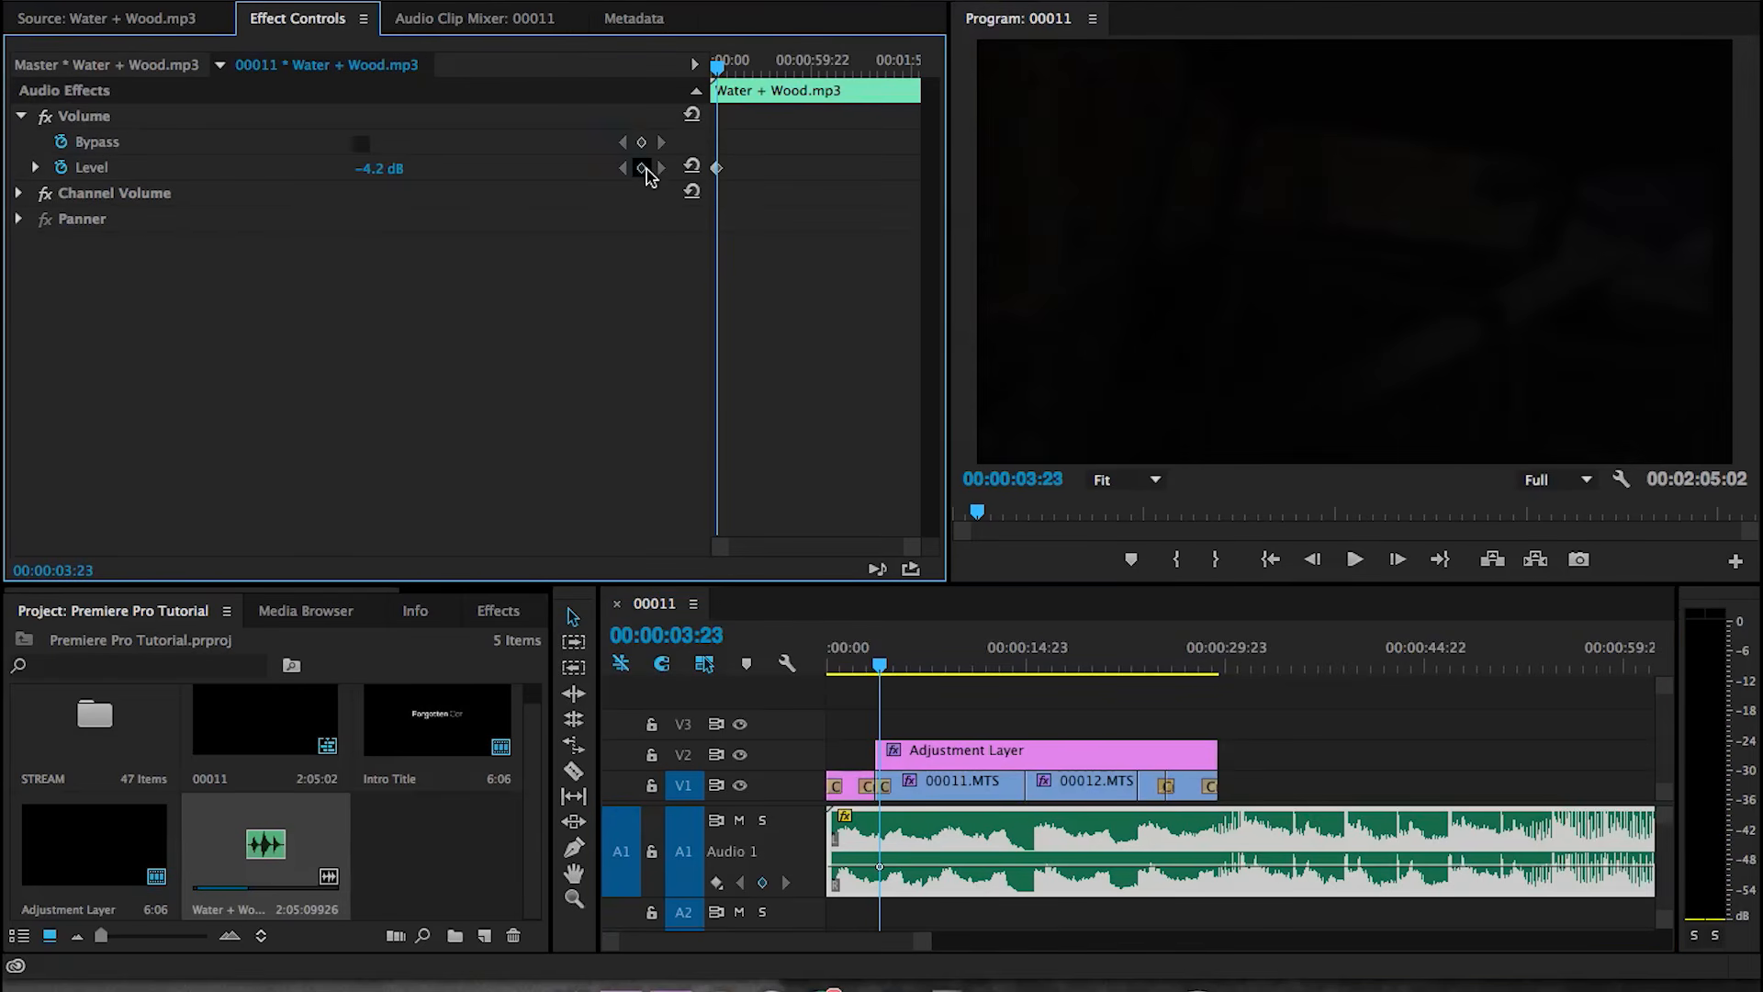
{"action": "left_click", "coordinate": [827, 666]}
{"action": "left_click", "coordinate": [386, 169]}
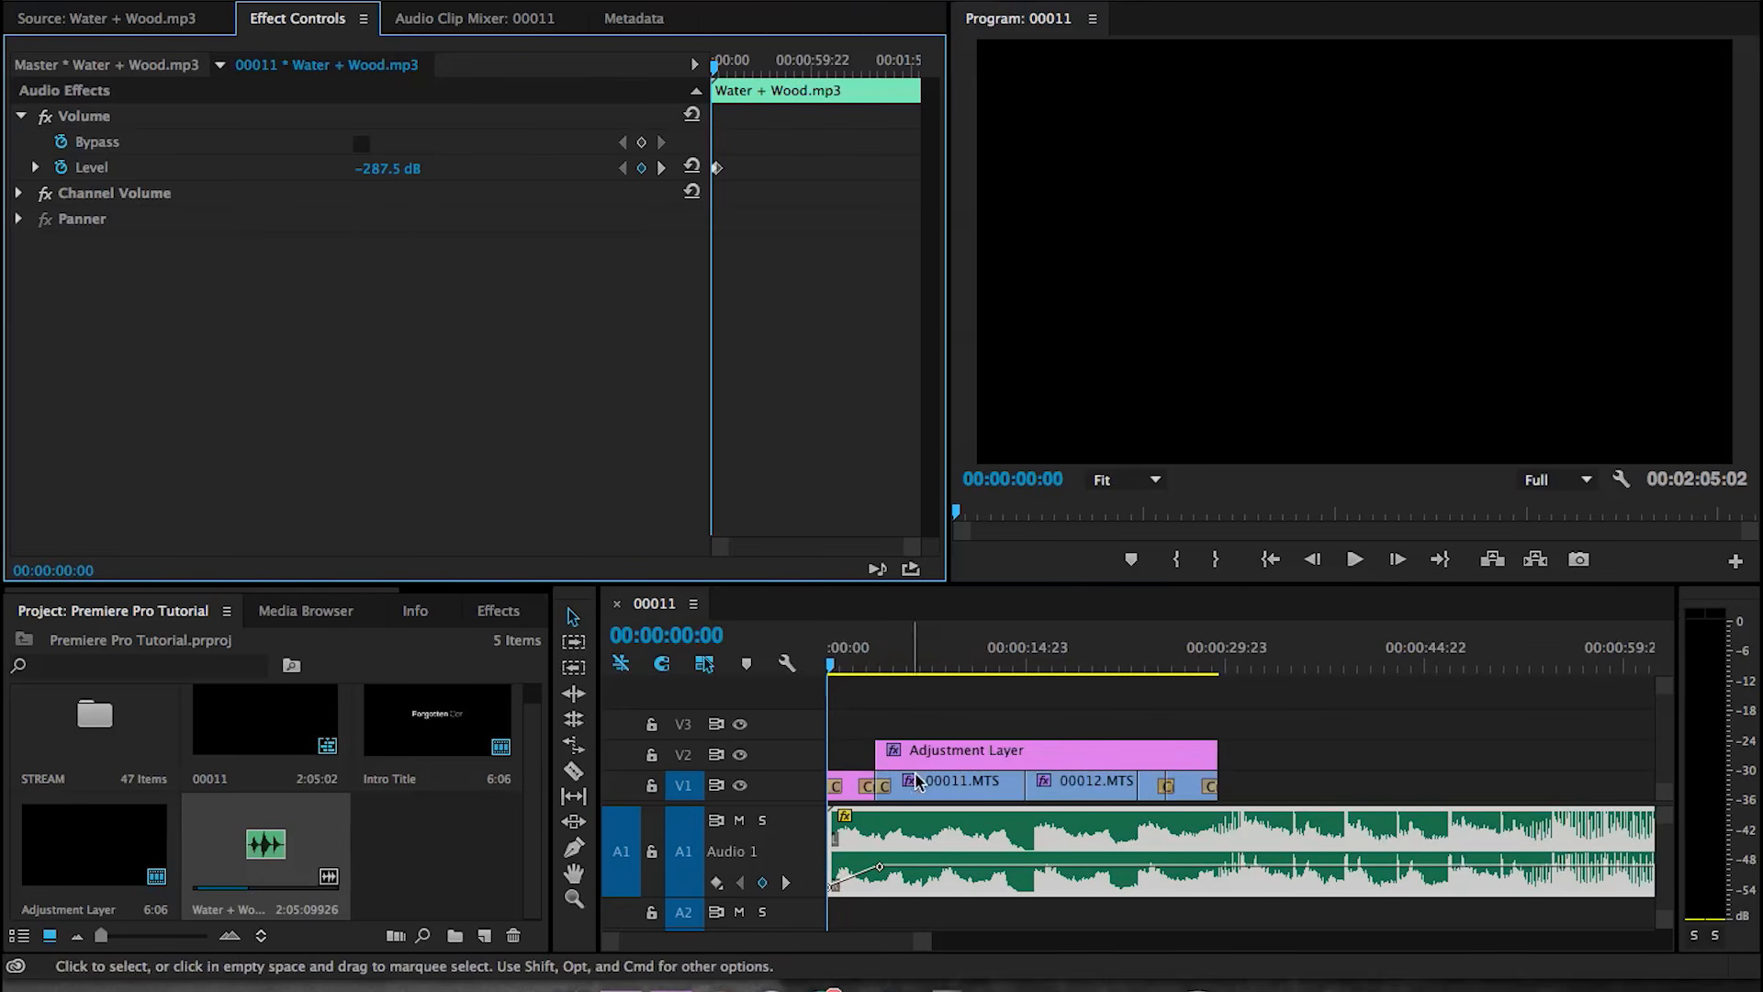
{"action": "key", "text": "space"}
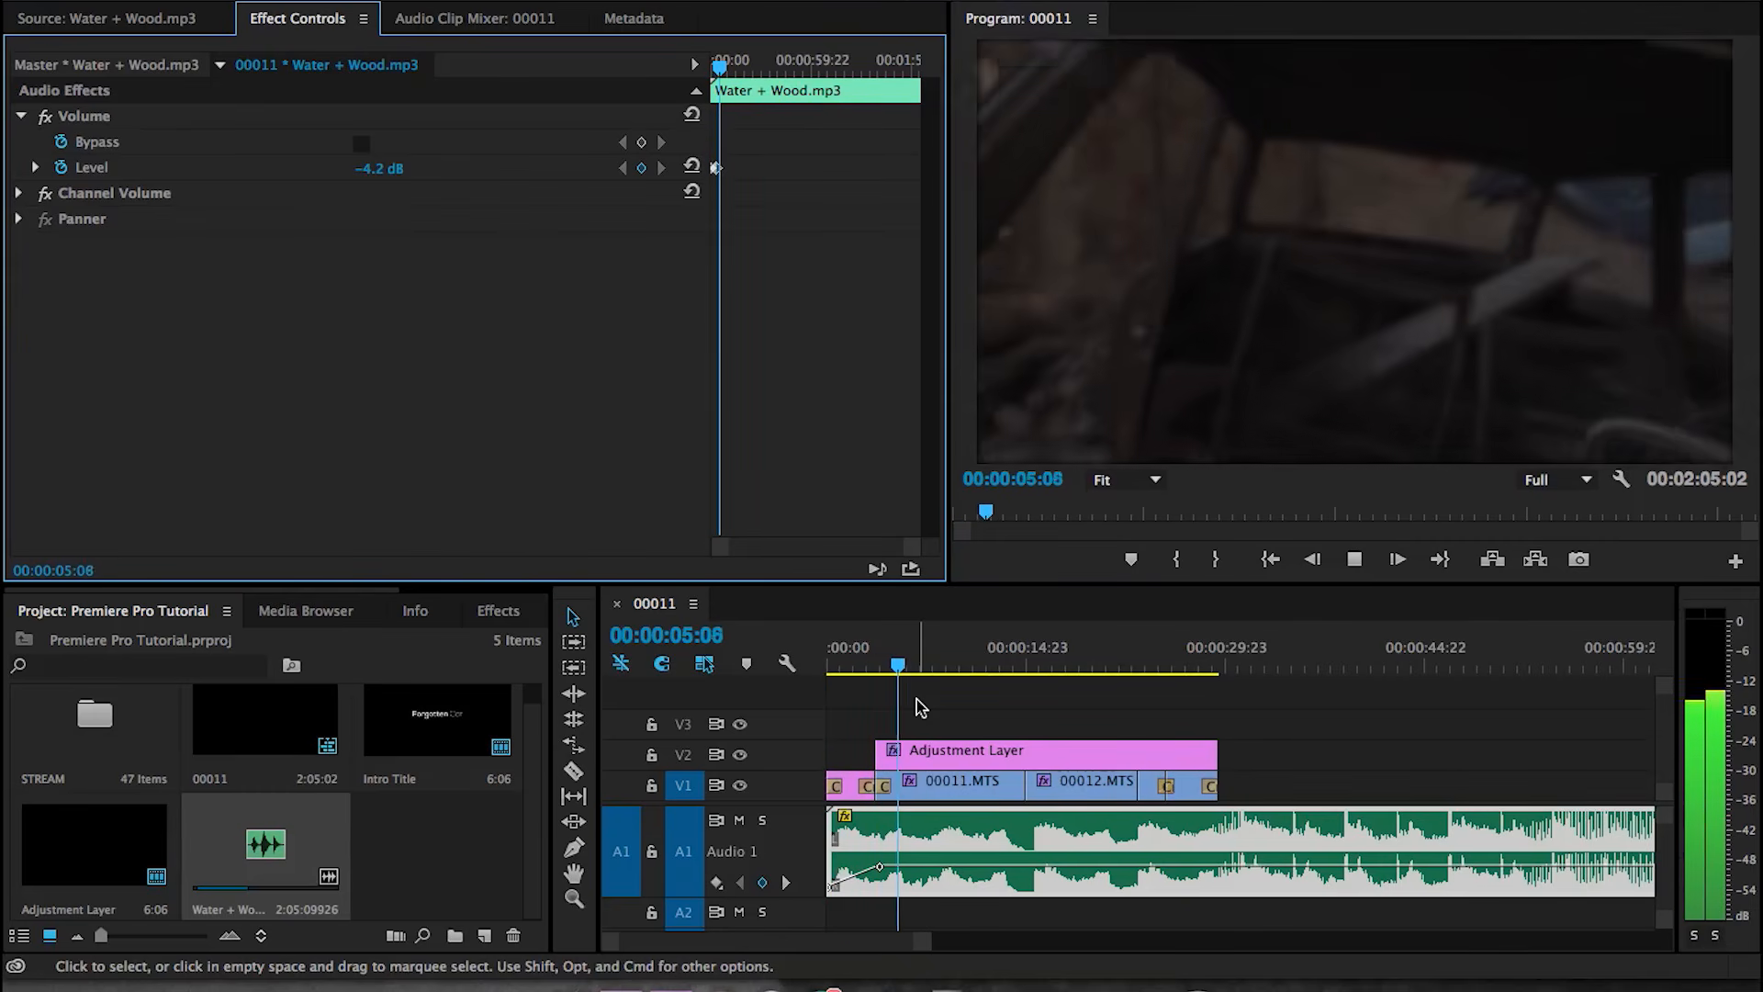
{"action": "key", "text": "space"}
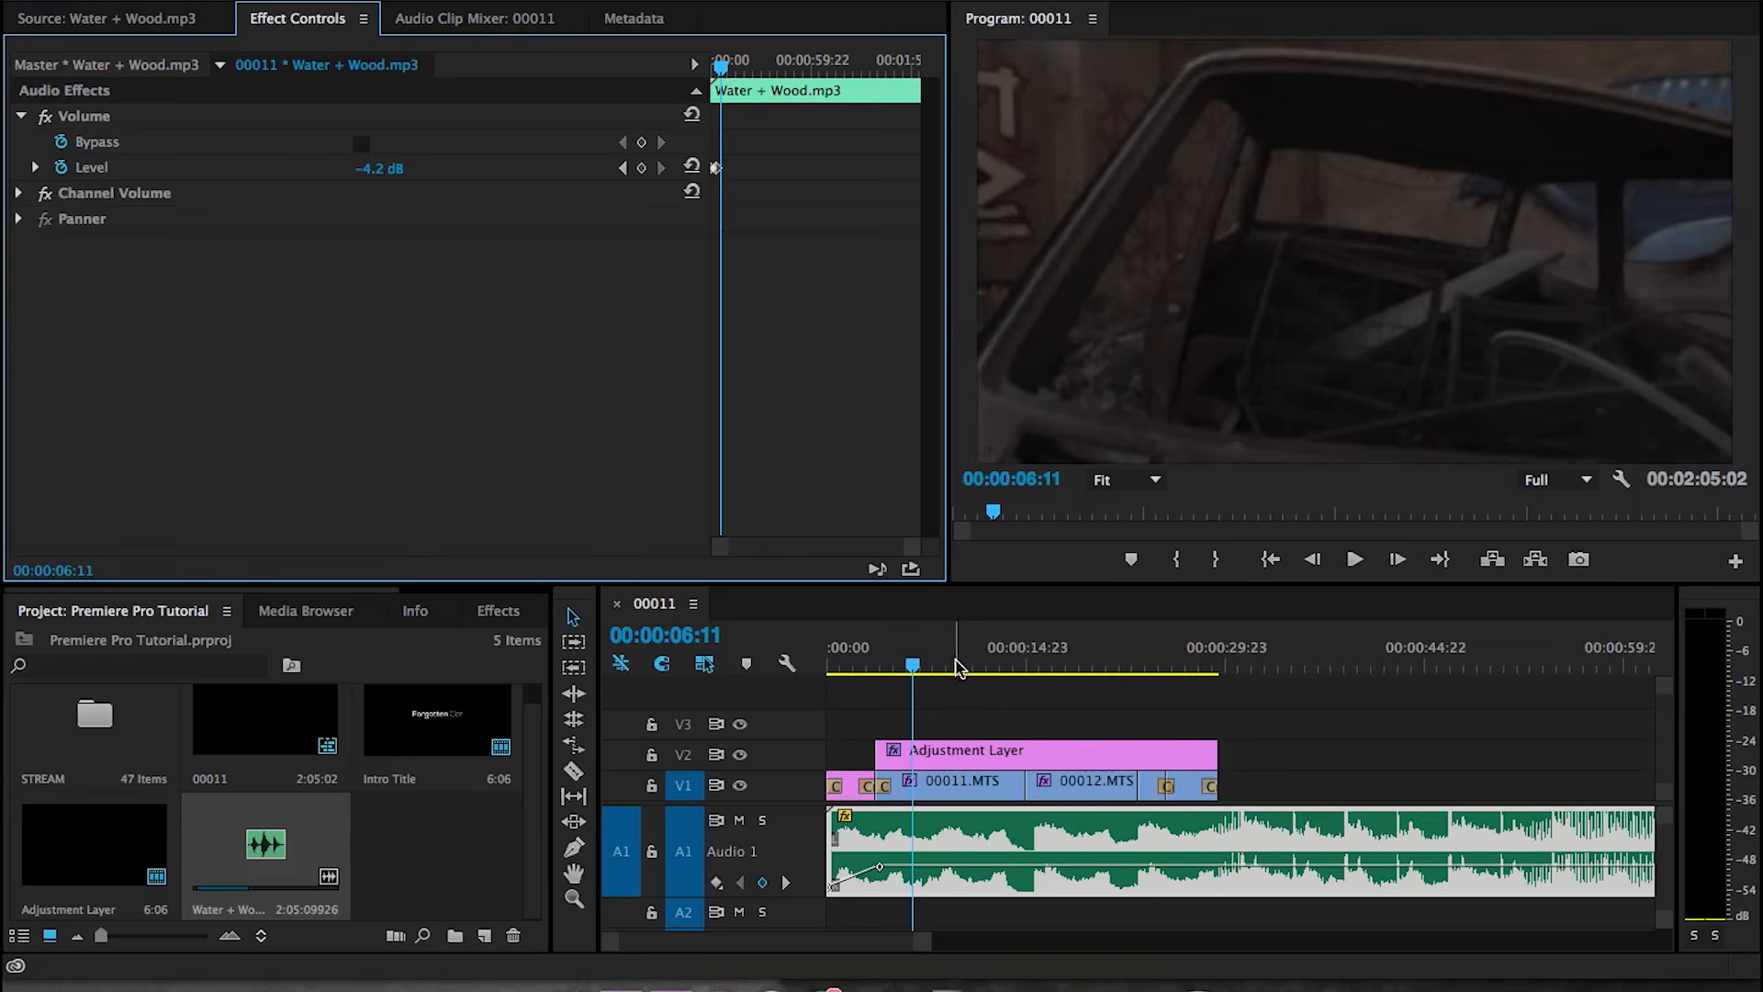
- Raise the music after the first clip with a Level keyframe at 00:00:13:03 and one of 4.0 dB at 00:00:16:00
{"action": "left_click", "coordinate": [964, 663]}
{"action": "left_click_drag", "start_coordinate": [963, 662], "coordinate": [1031, 663]}
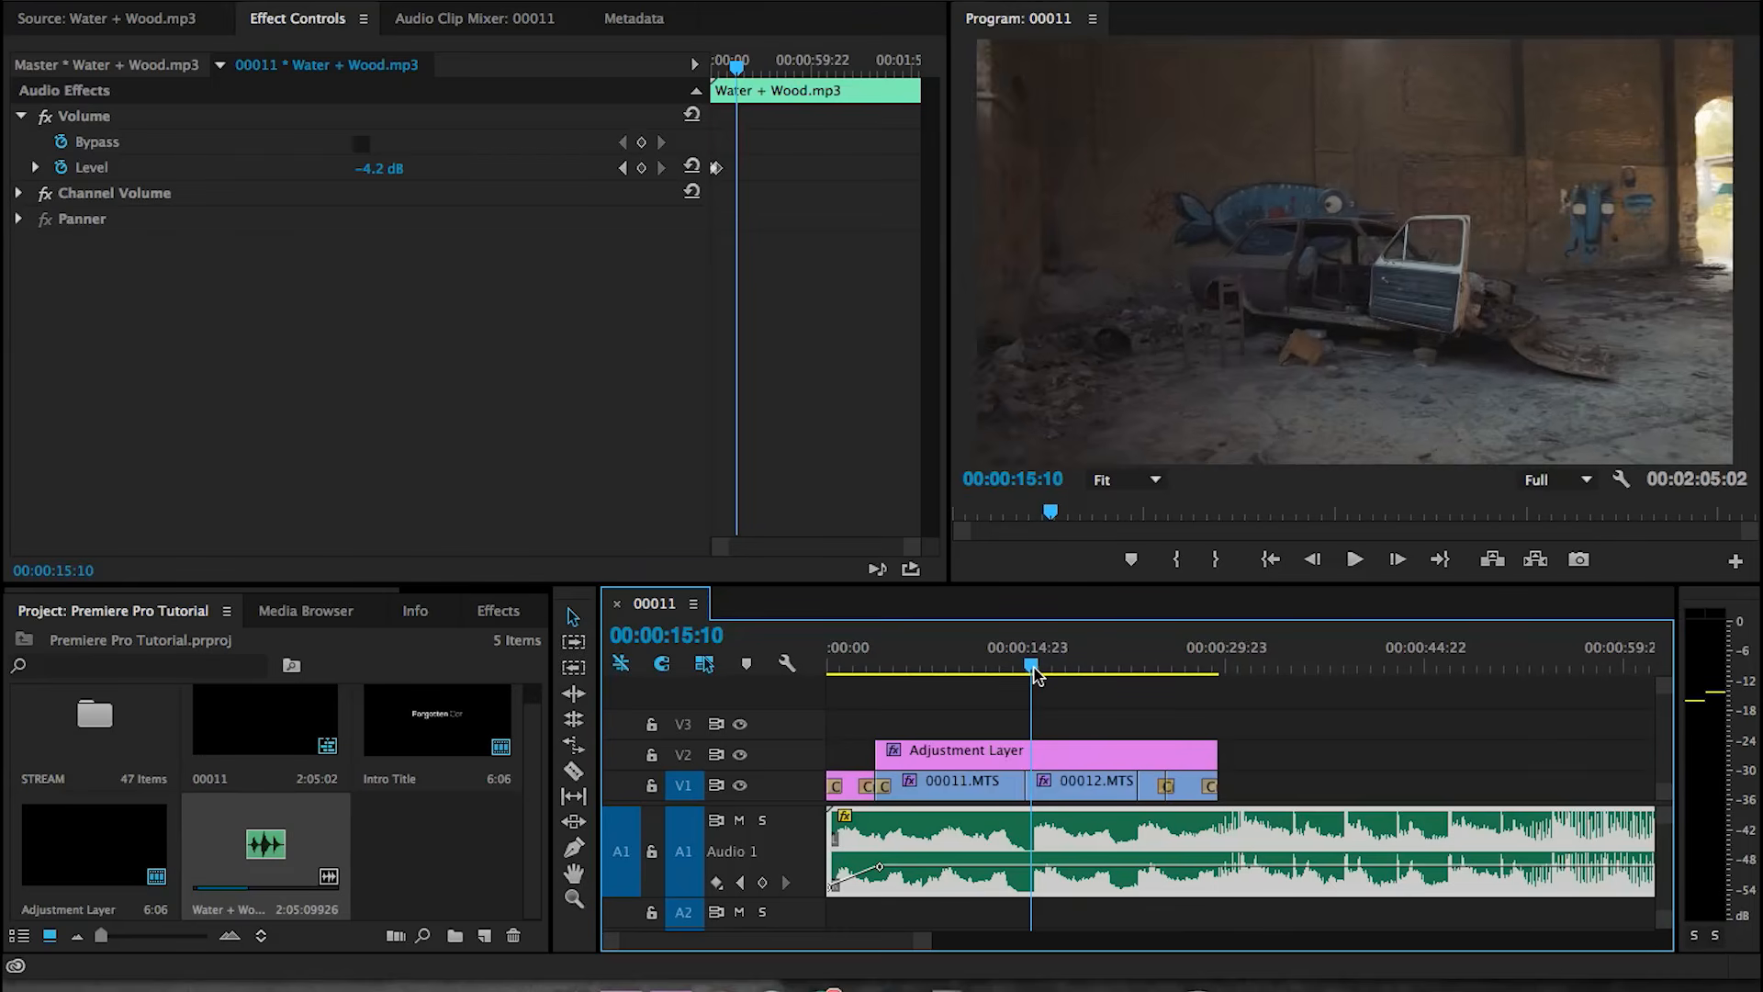
{"action": "left_click", "coordinate": [998, 846]}
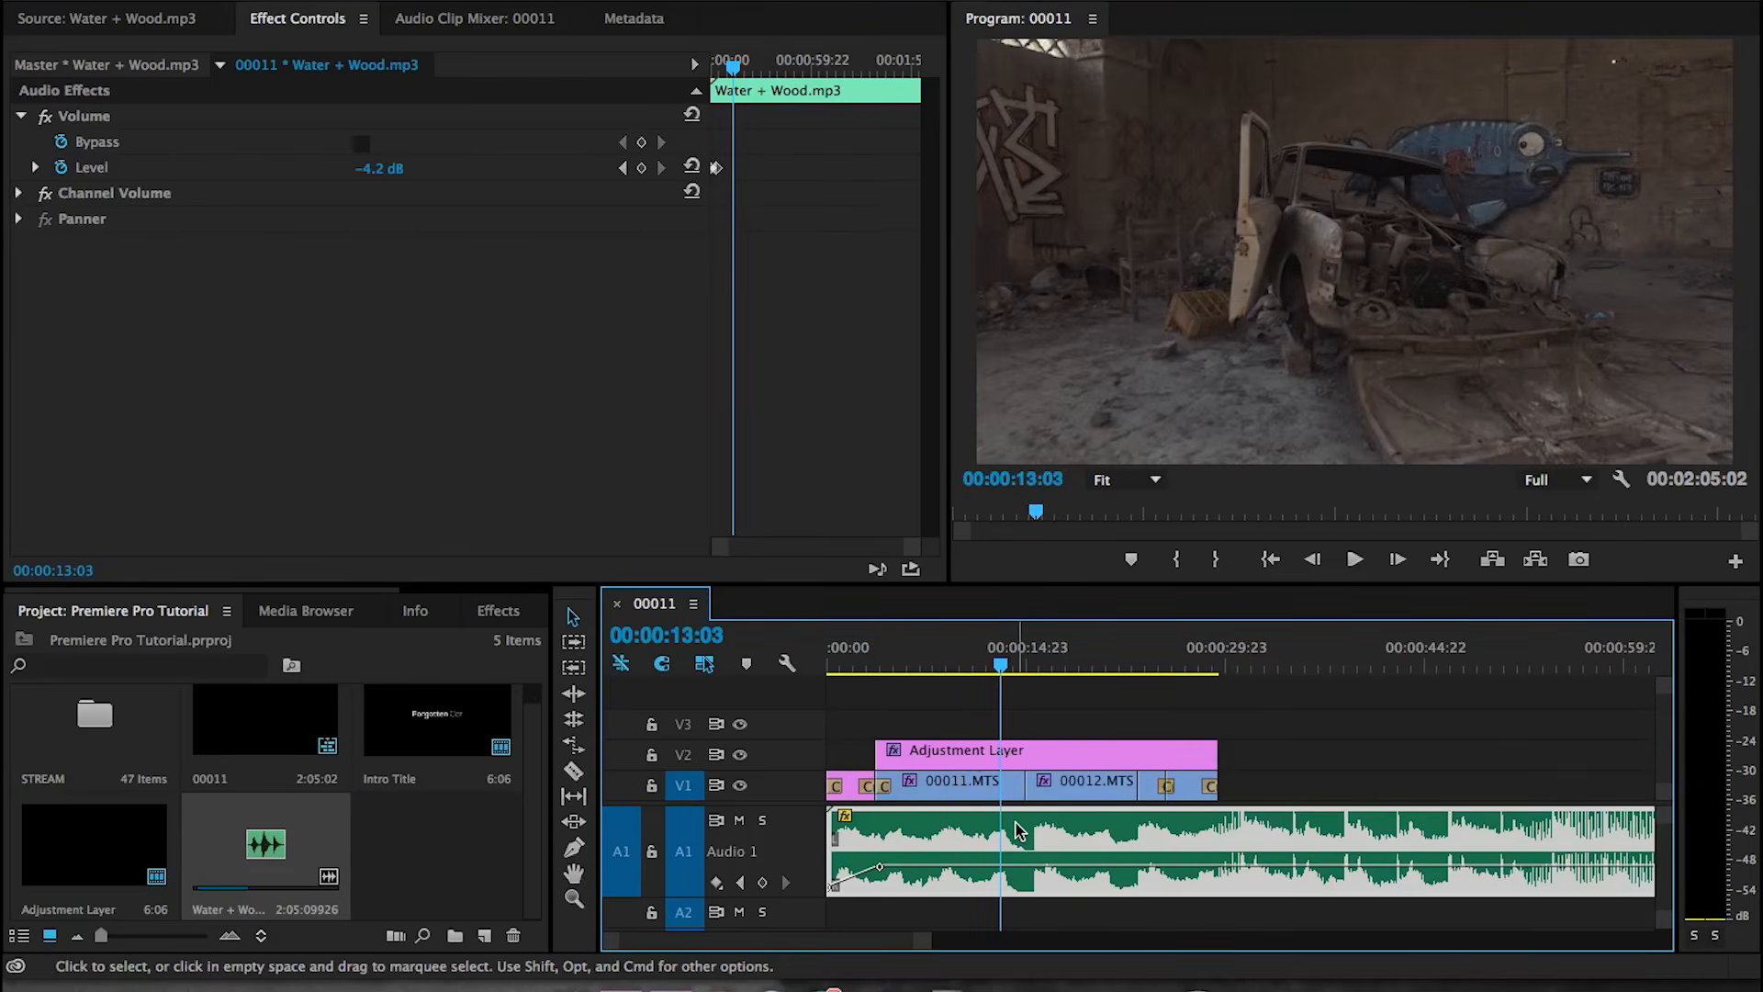
{"action": "left_click", "coordinate": [641, 168]}
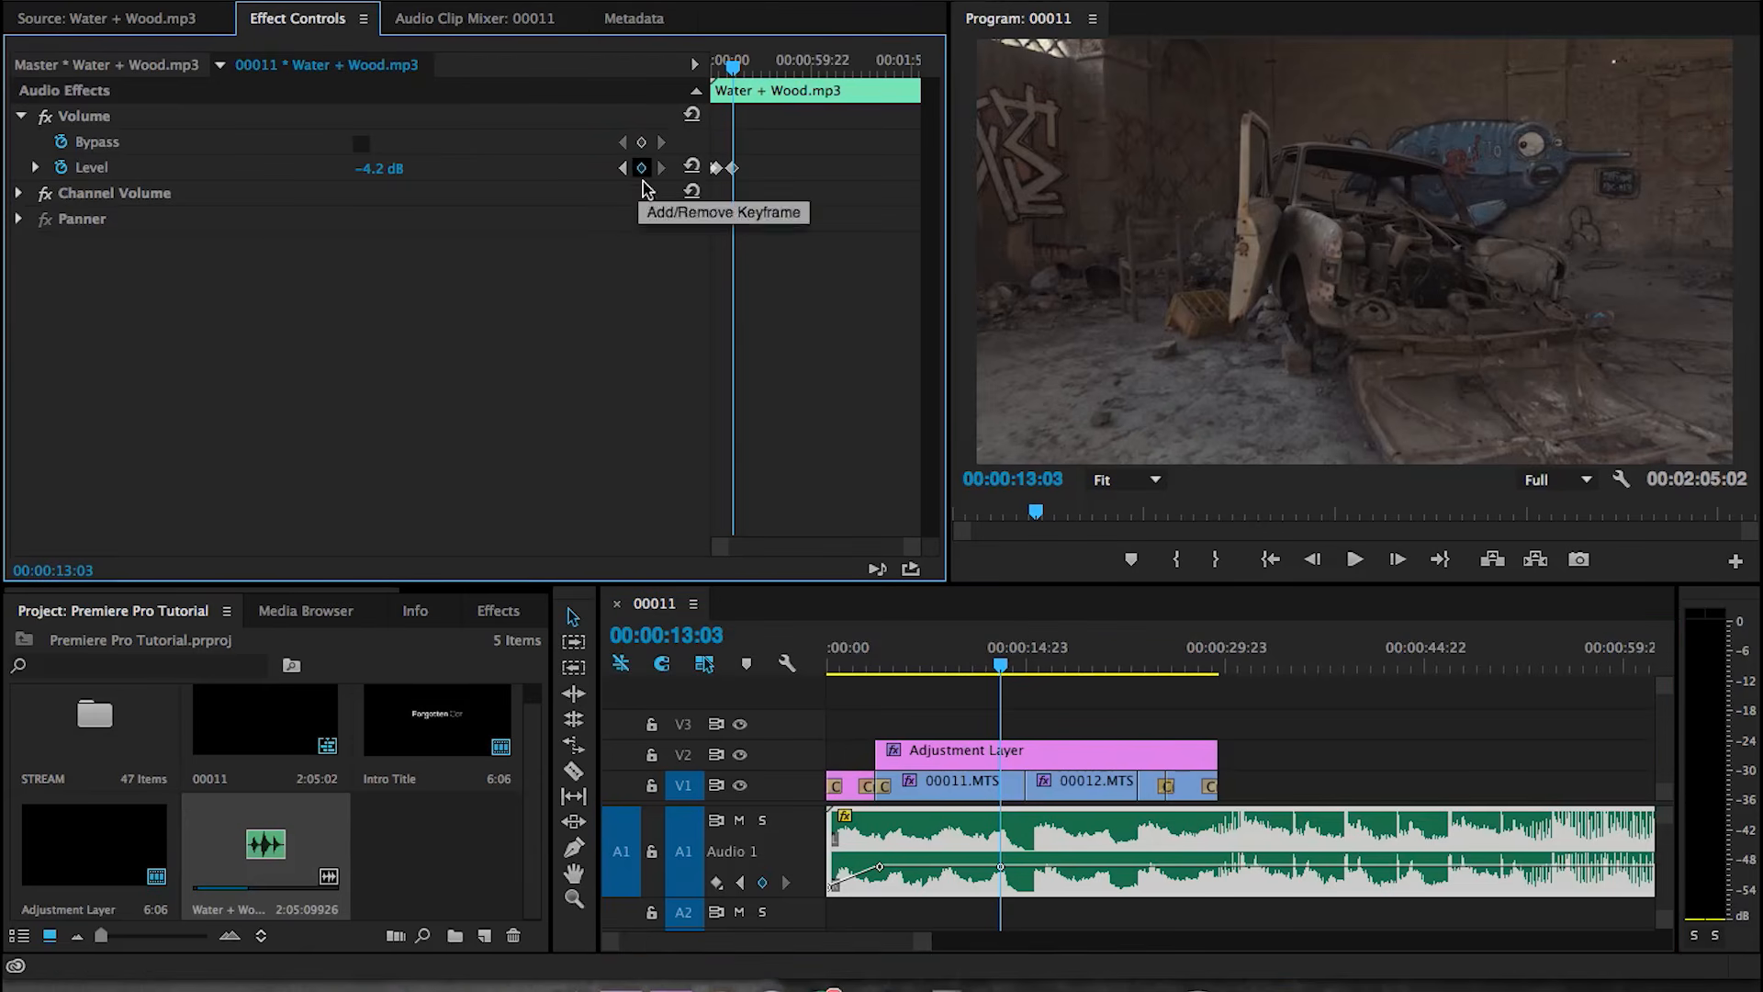
{"action": "left_click", "coordinate": [1005, 652]}
{"action": "left_click_drag", "start_coordinate": [1004, 656], "coordinate": [1040, 657]}
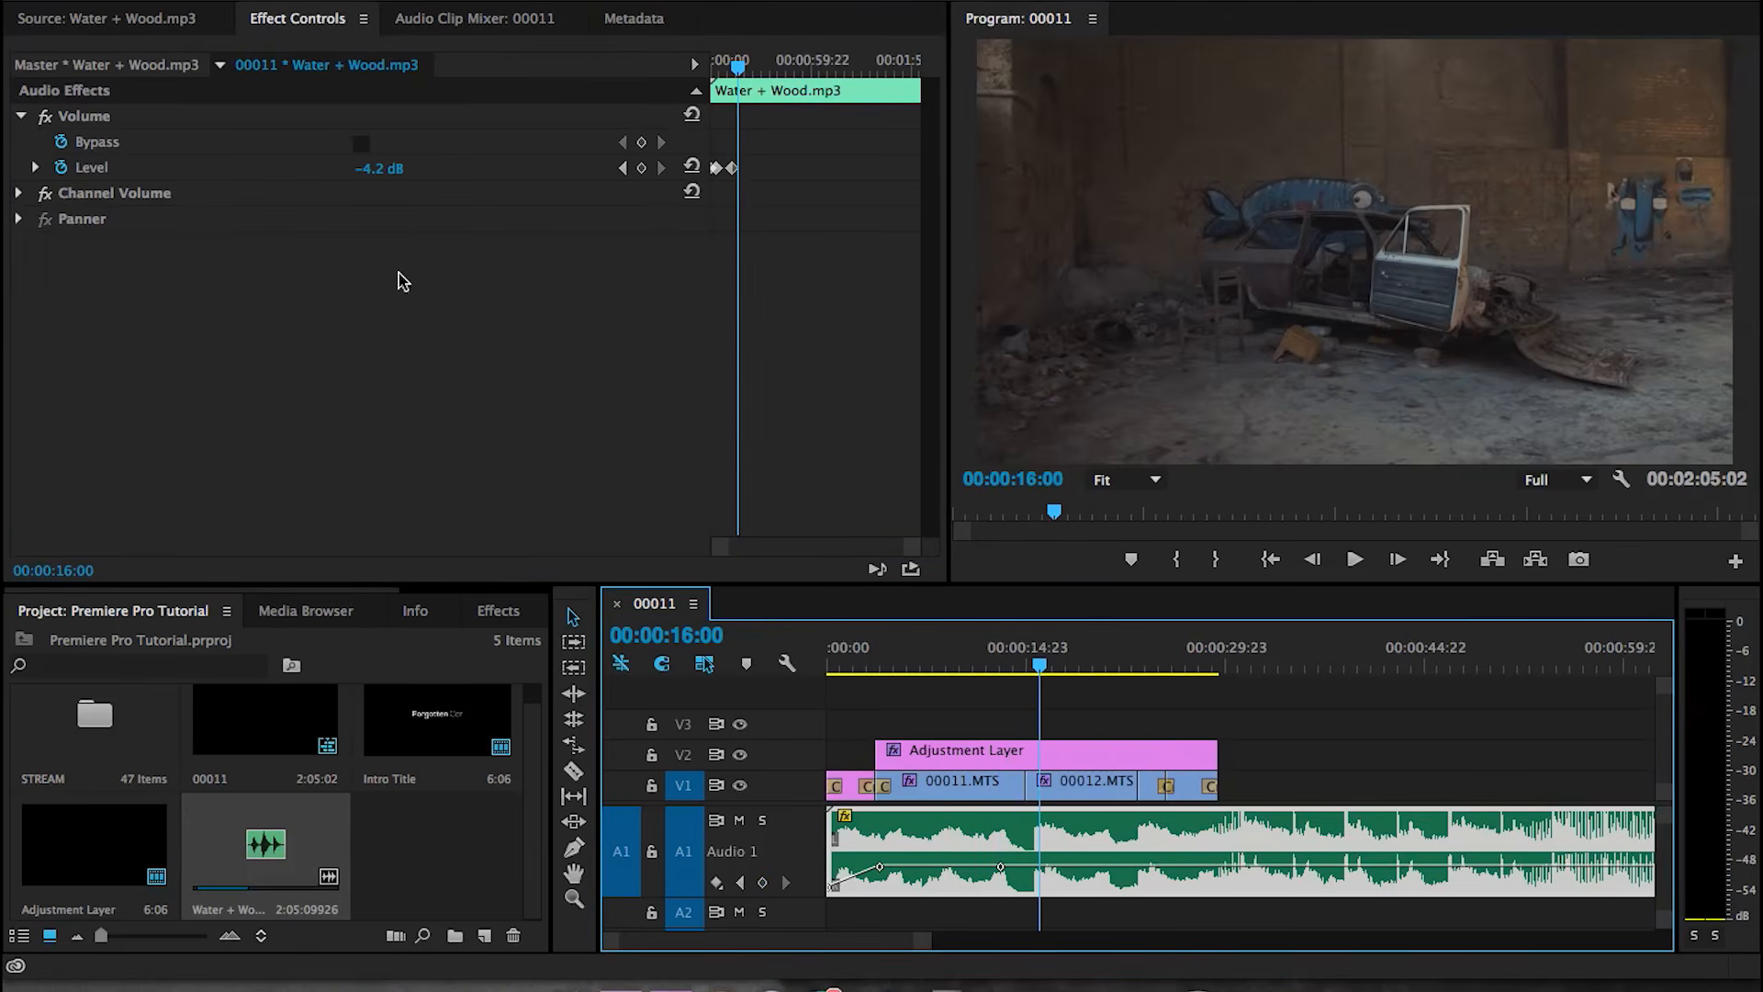
{"action": "left_click_drag", "start_coordinate": [365, 174], "coordinate": [386, 168]}
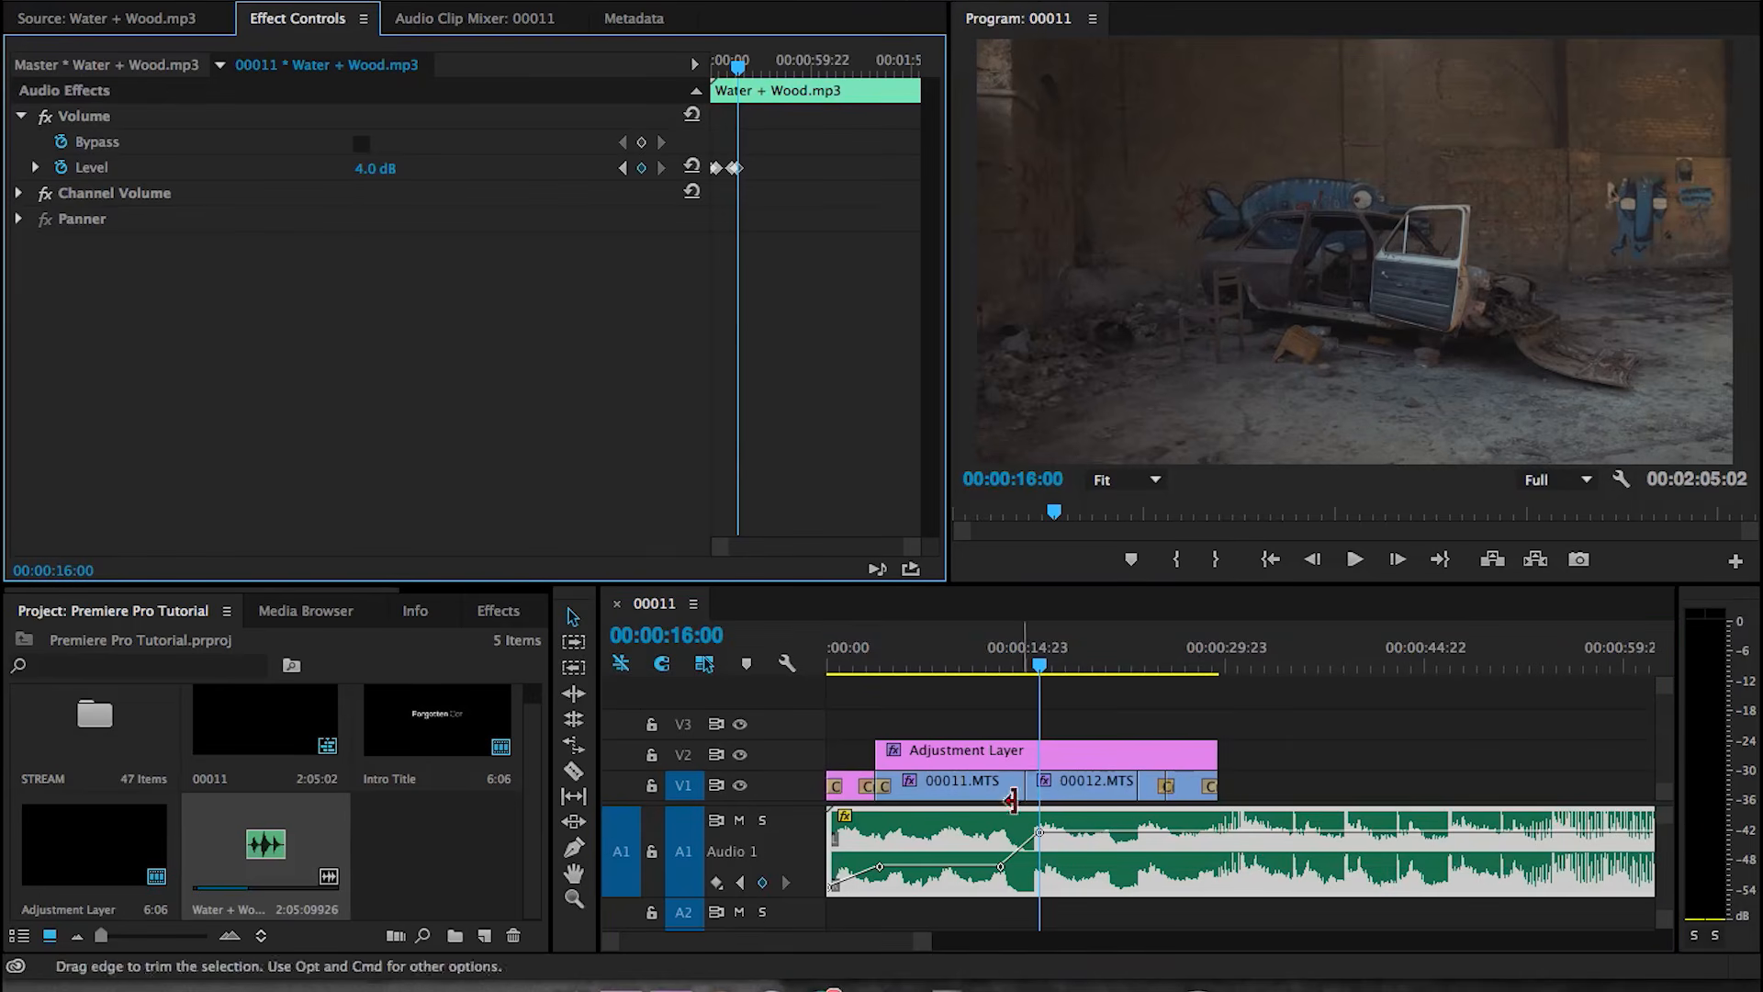
- Fade the music out with a Level keyframe at 00:00:25:00 and one of -287.5 dB at 00:00:29:12
{"action": "left_click_drag", "start_coordinate": [1086, 648], "coordinate": [1159, 673]}
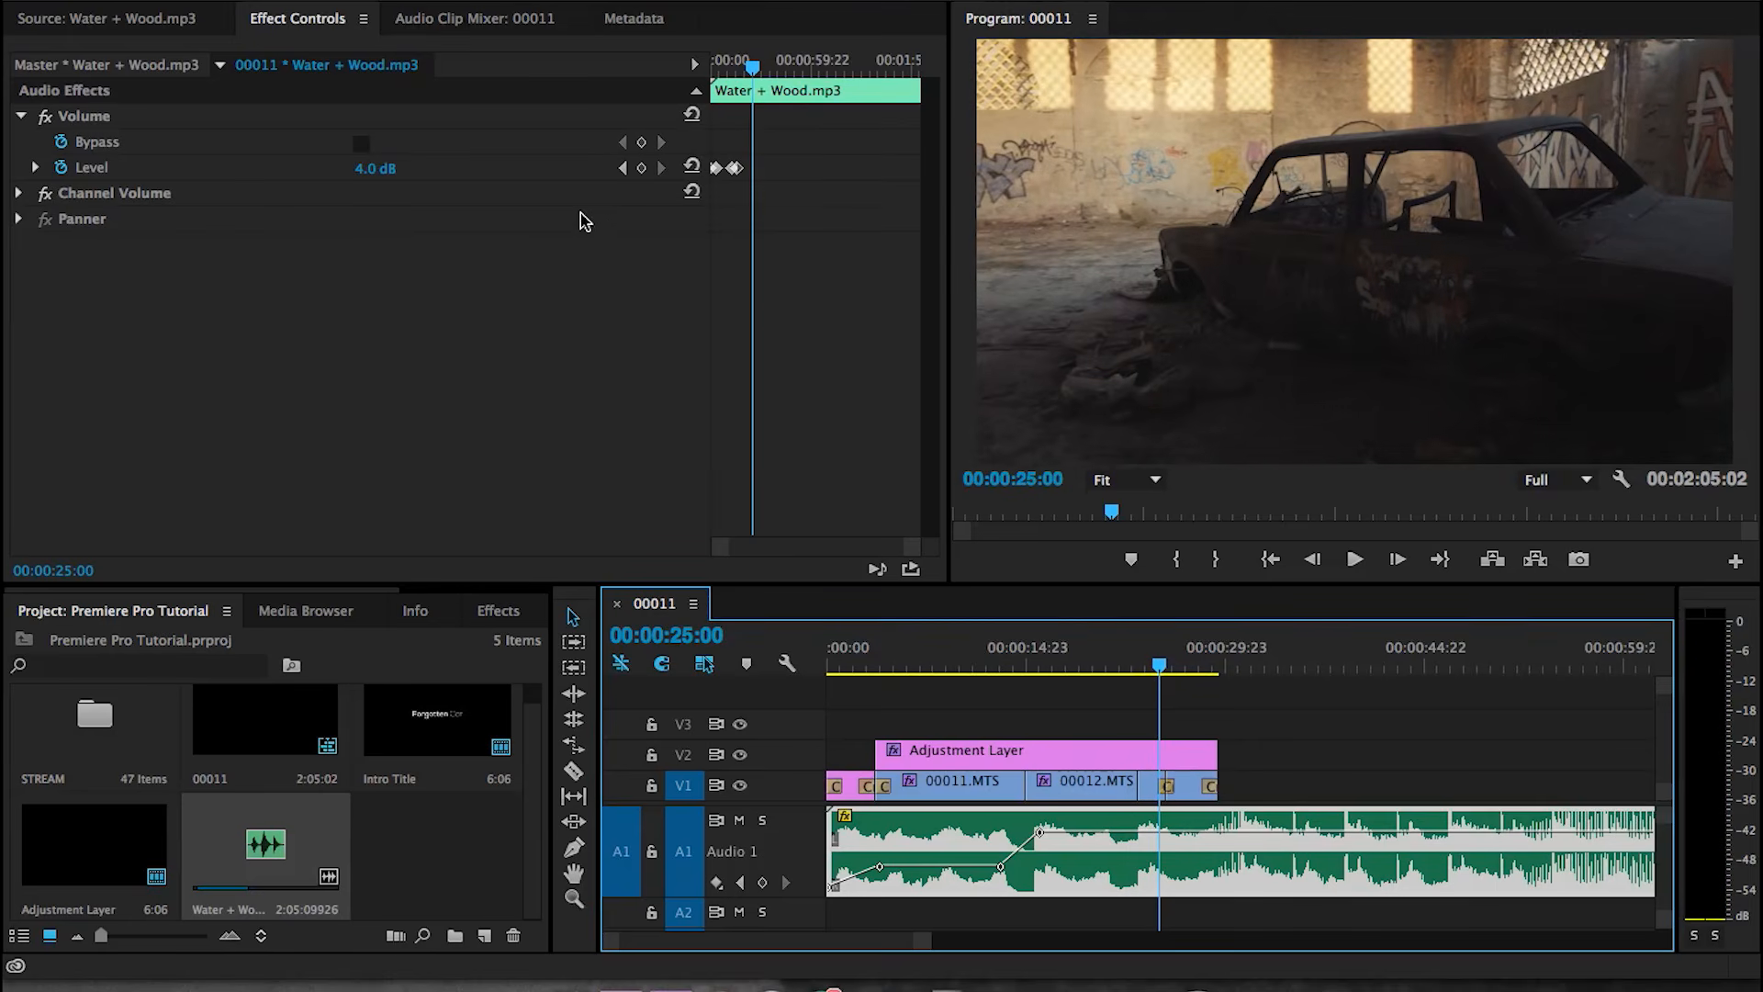
{"action": "left_click", "coordinate": [647, 168]}
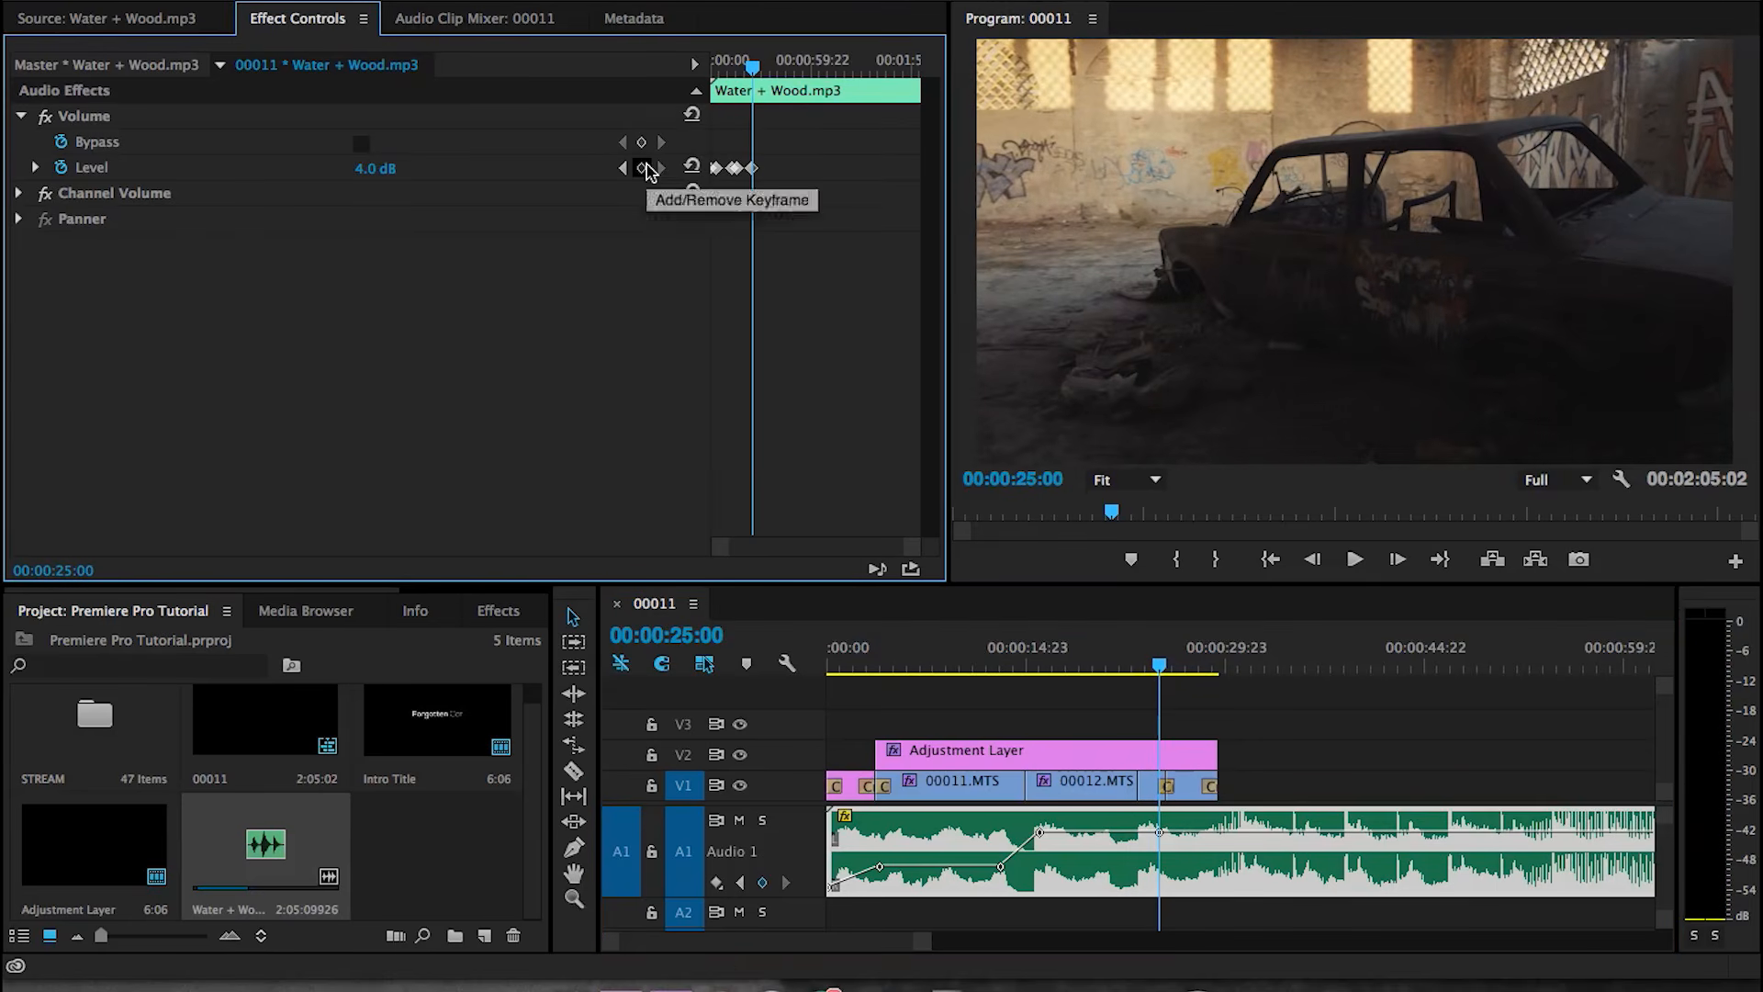
{"action": "left_click", "coordinate": [1220, 667]}
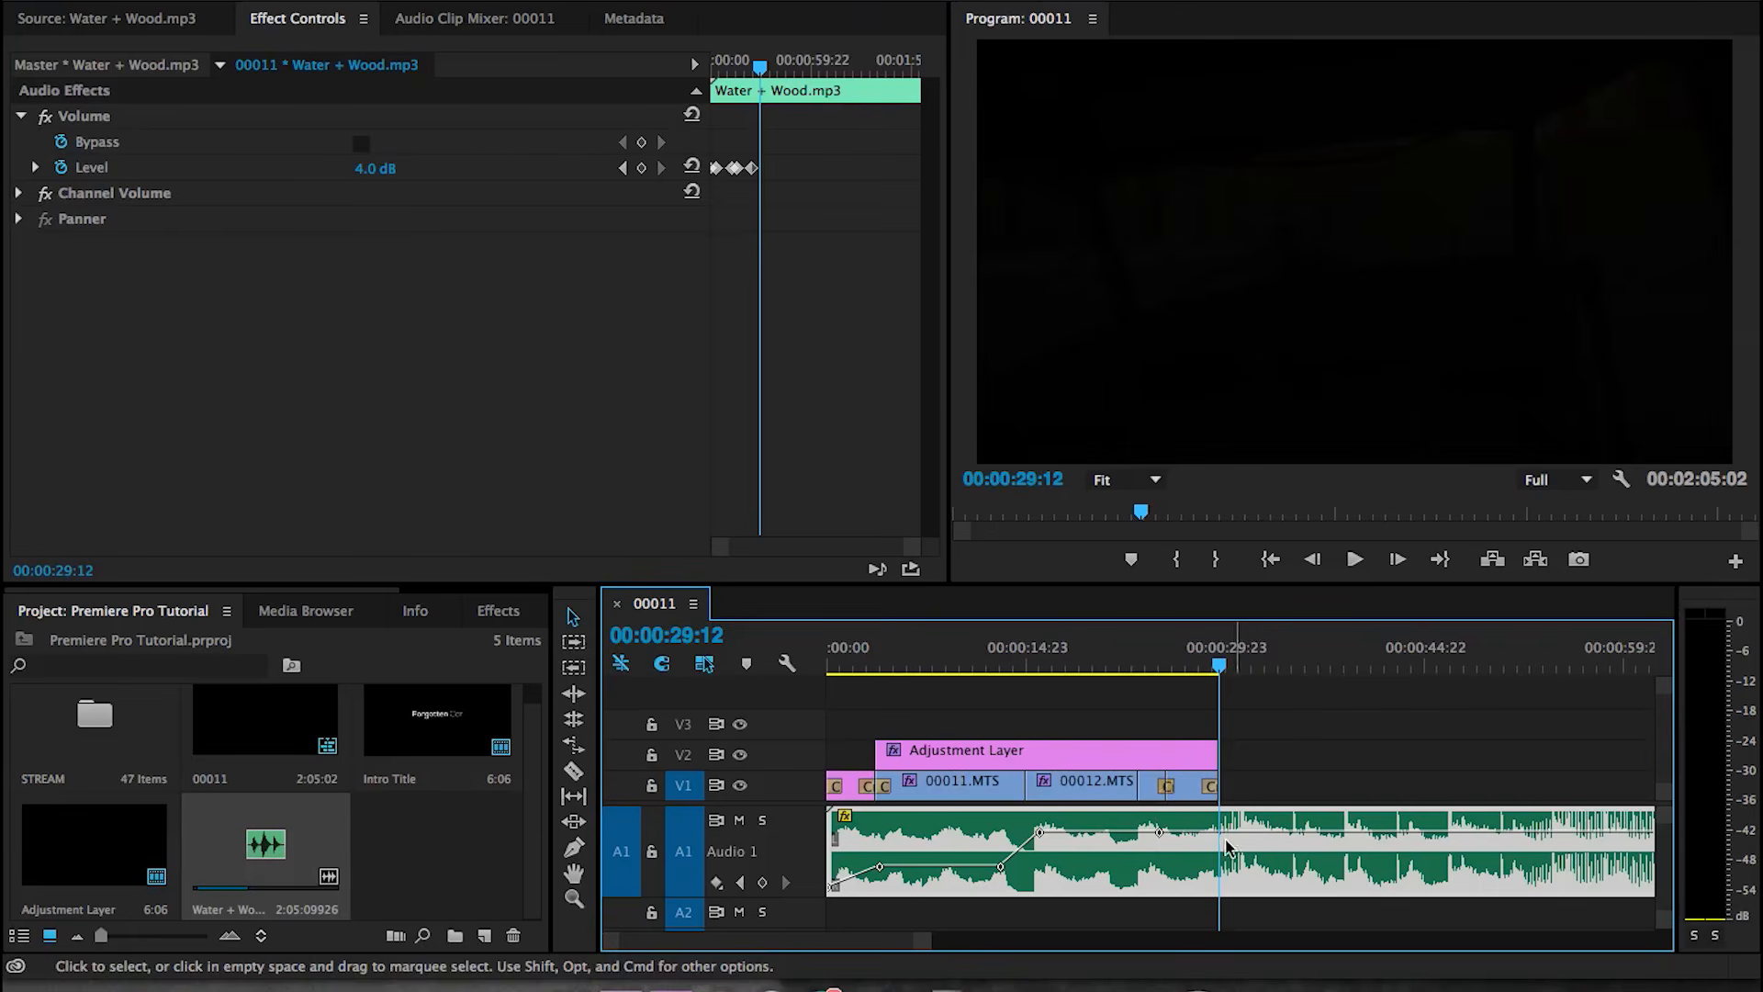
{"action": "left_click_drag", "start_coordinate": [370, 174], "coordinate": [365, 174]}
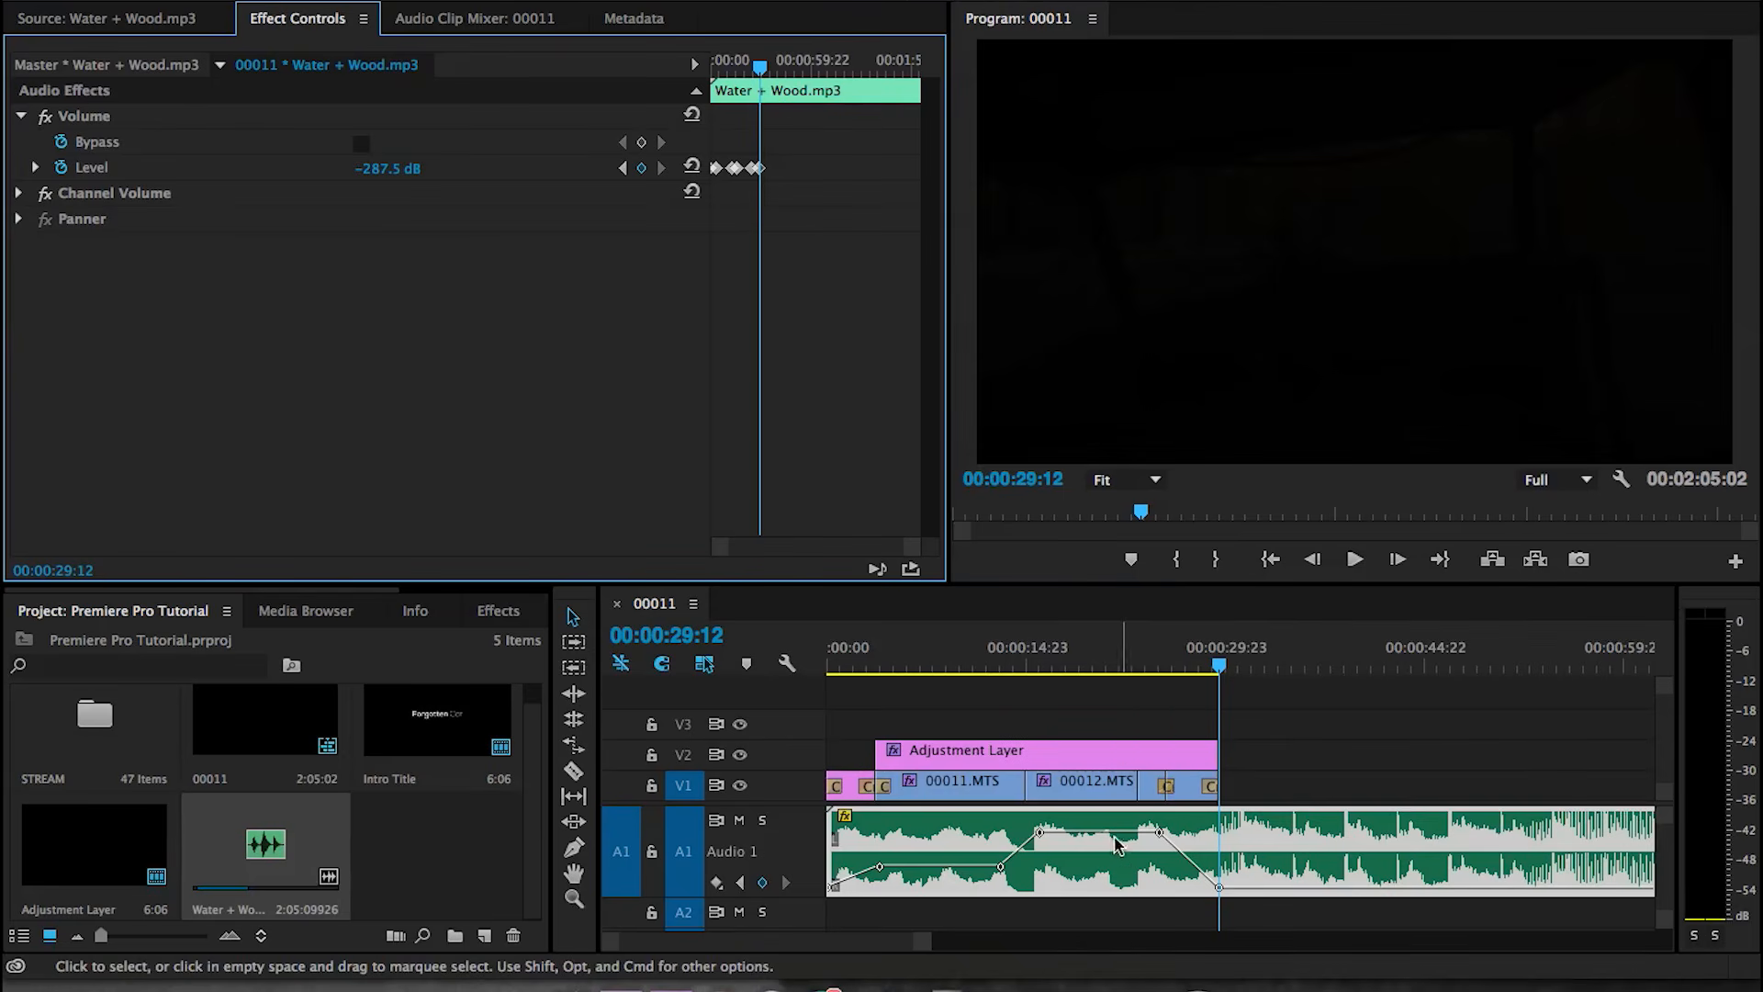
- Lower the volume line's louder segment to about -1.6 dB and nudge the earlier flat segment down slightly
{"action": "mouse_move", "coordinate": [1079, 837]}
{"action": "left_mouse_down"}
{"action": "mouse_move", "coordinate": [1079, 887]}
{"action": "mouse_move", "coordinate": [1078, 859]}
{"action": "left_mouse_up"}
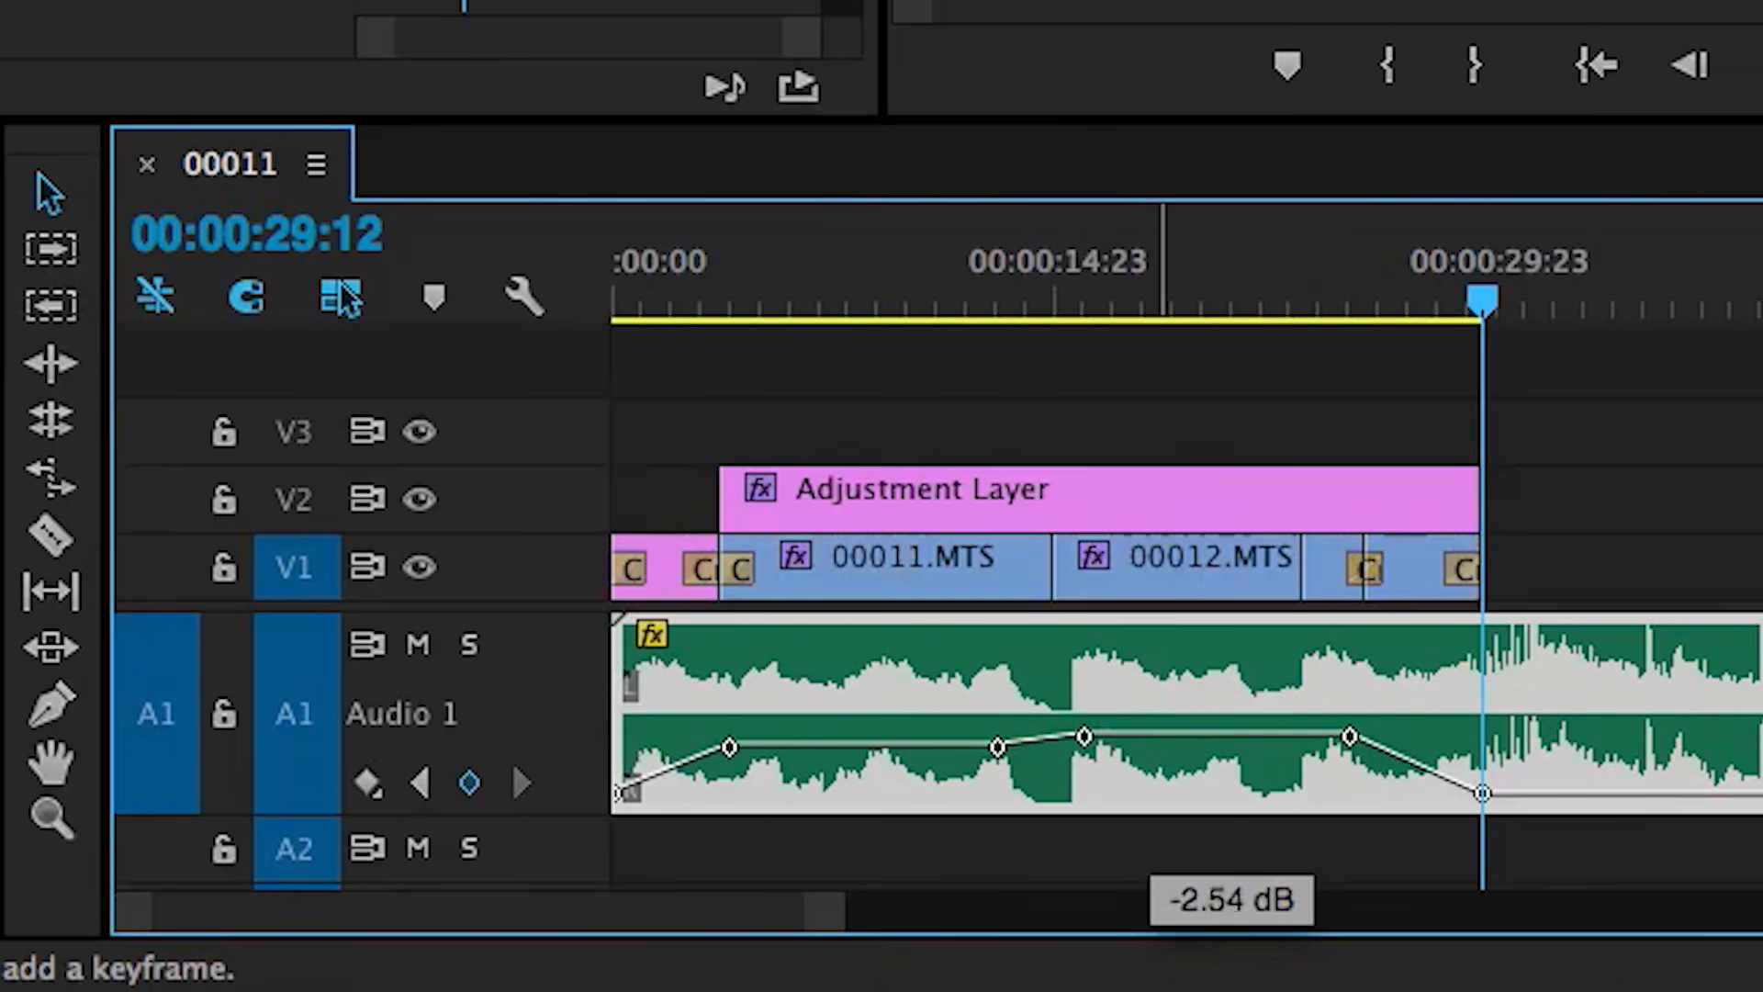
{"action": "left_click_drag", "start_coordinate": [1230, 863], "coordinate": [1194, 734]}
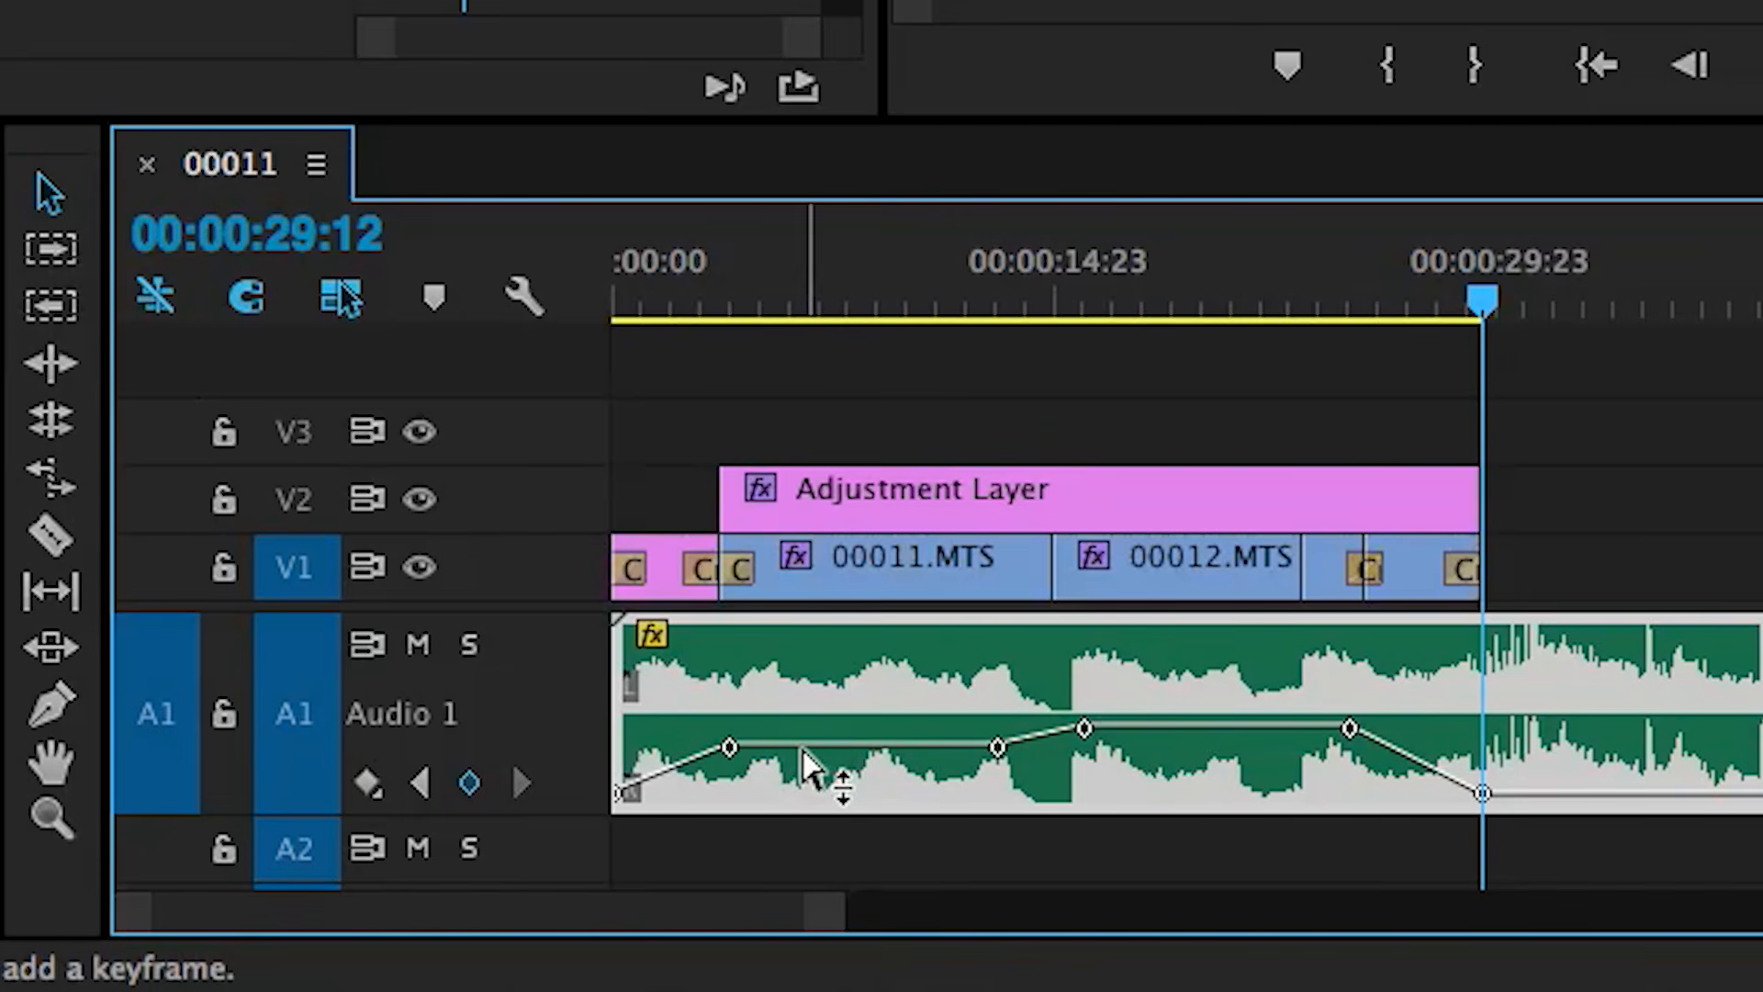
{"action": "left_click_drag", "start_coordinate": [804, 751], "coordinate": [804, 755]}
- Reshape the volume curve: drop the 00:00:16:00 keyframe near silence, move the peak to about 00:00:29:12 and the final keyframe to about 00:00:36:22
{"action": "left_click_drag", "start_coordinate": [1085, 728], "coordinate": [1089, 790]}
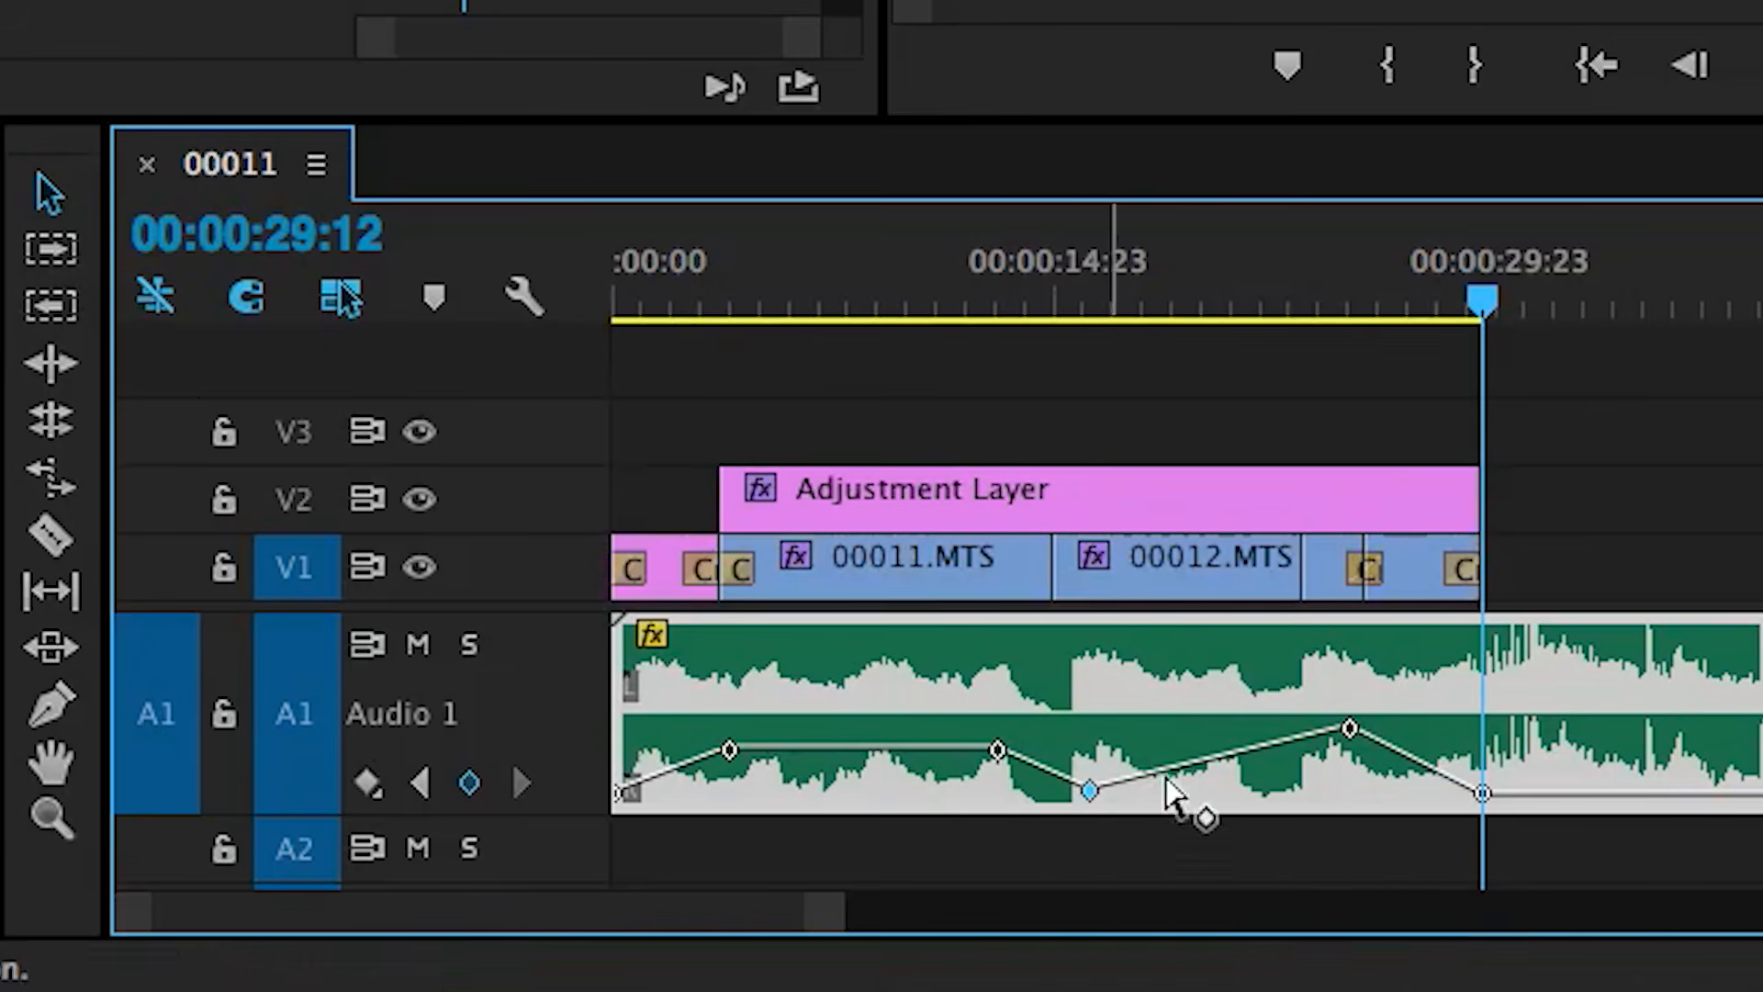
{"action": "left_click_drag", "start_coordinate": [1480, 793], "coordinate": [1689, 792]}
{"action": "left_click_drag", "start_coordinate": [1349, 730], "coordinate": [1495, 730]}
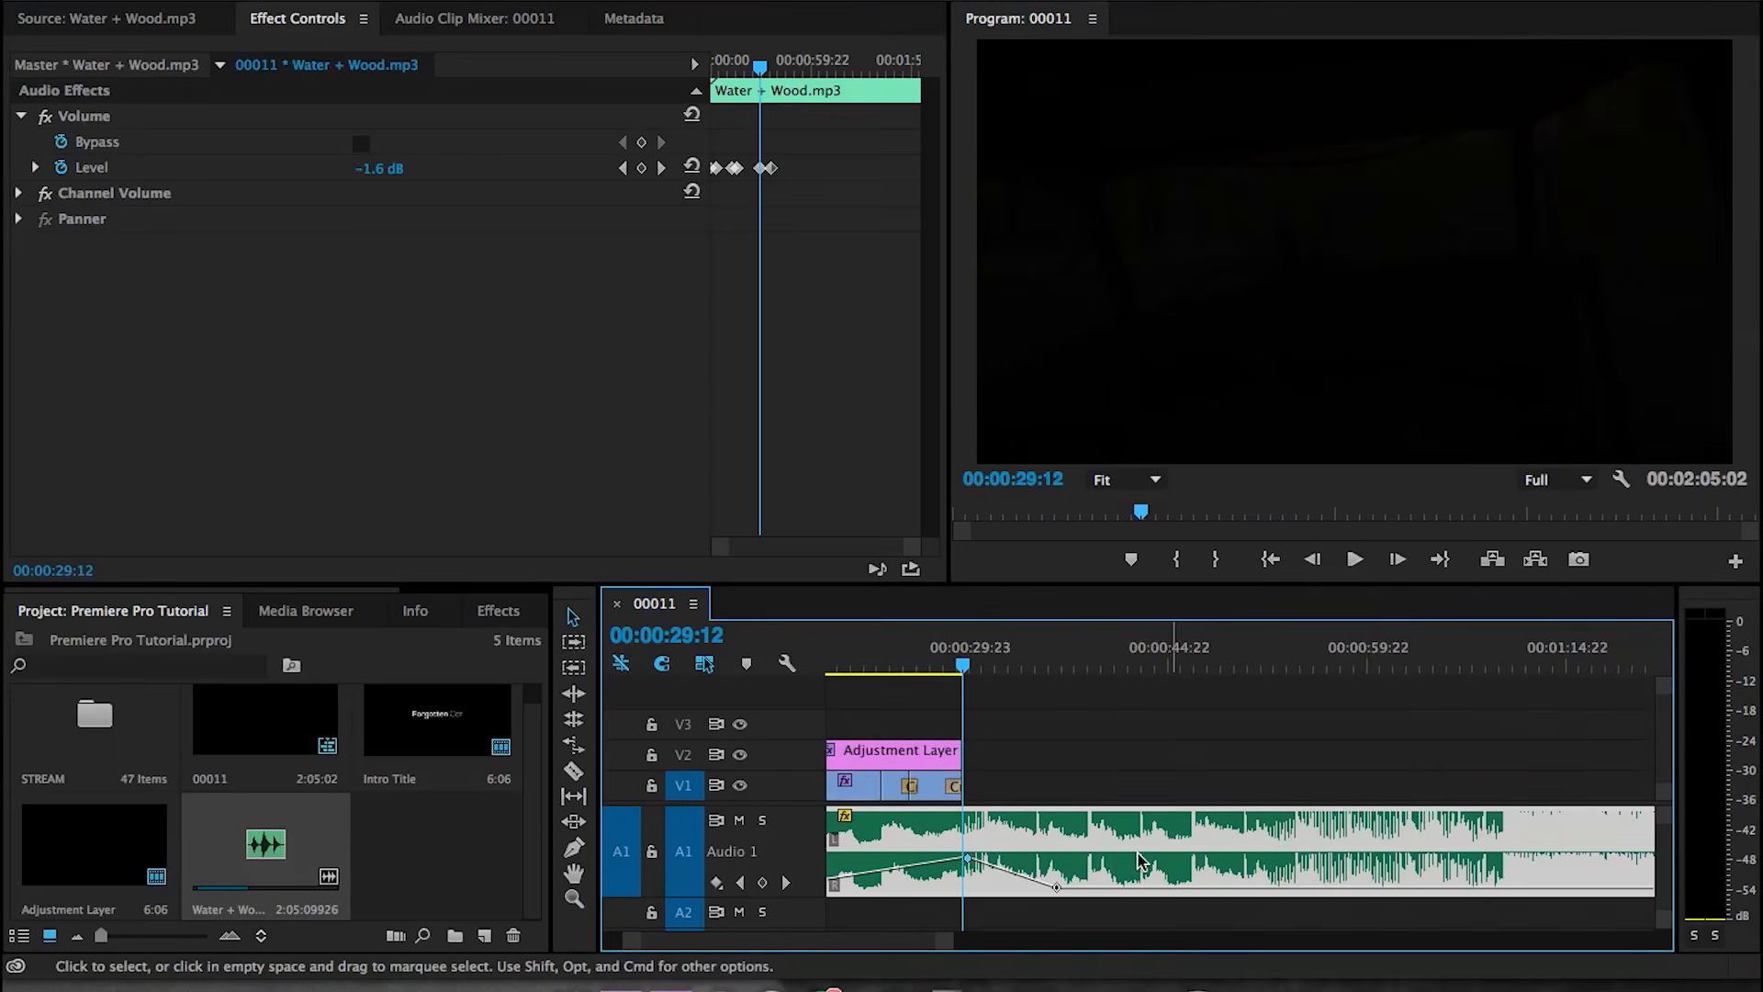
- Split the music clip with the Razor tool at the final volume keyframe, at 00:00:36:22, and delete the remainder
{"action": "scroll", "coordinate": [1652, 831], "scroll_direction": "up", "scroll_amount": 5}
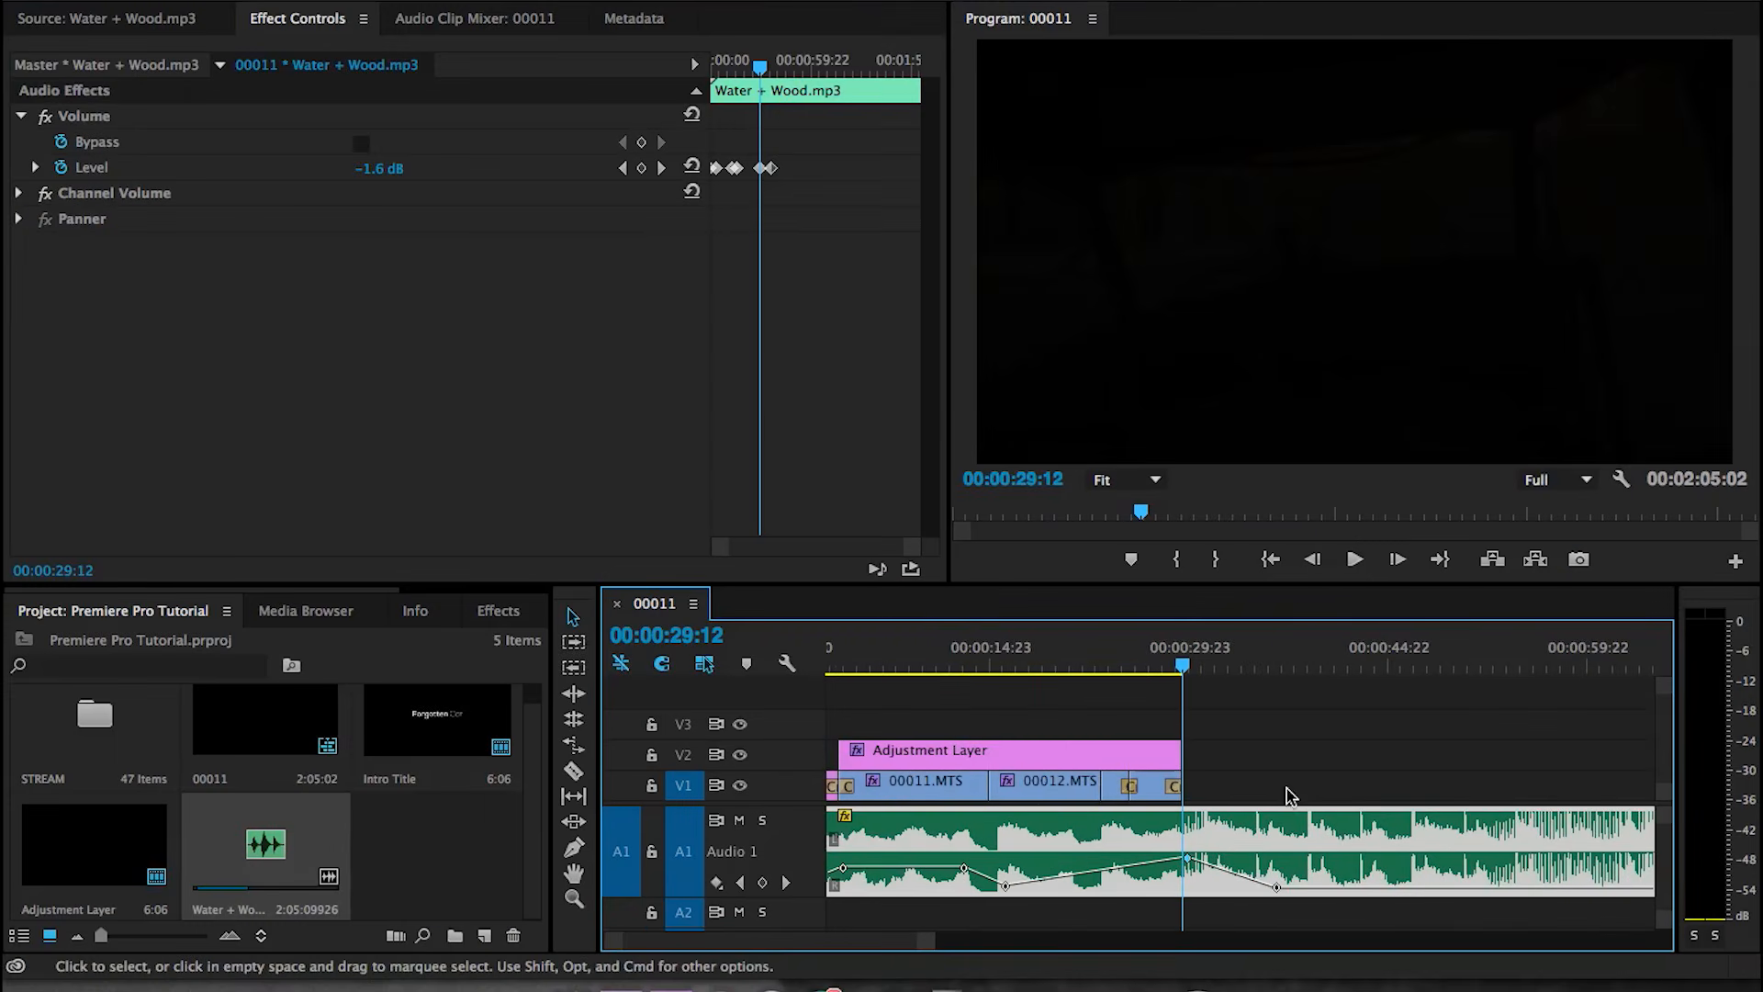
{"action": "left_click", "coordinate": [573, 773]}
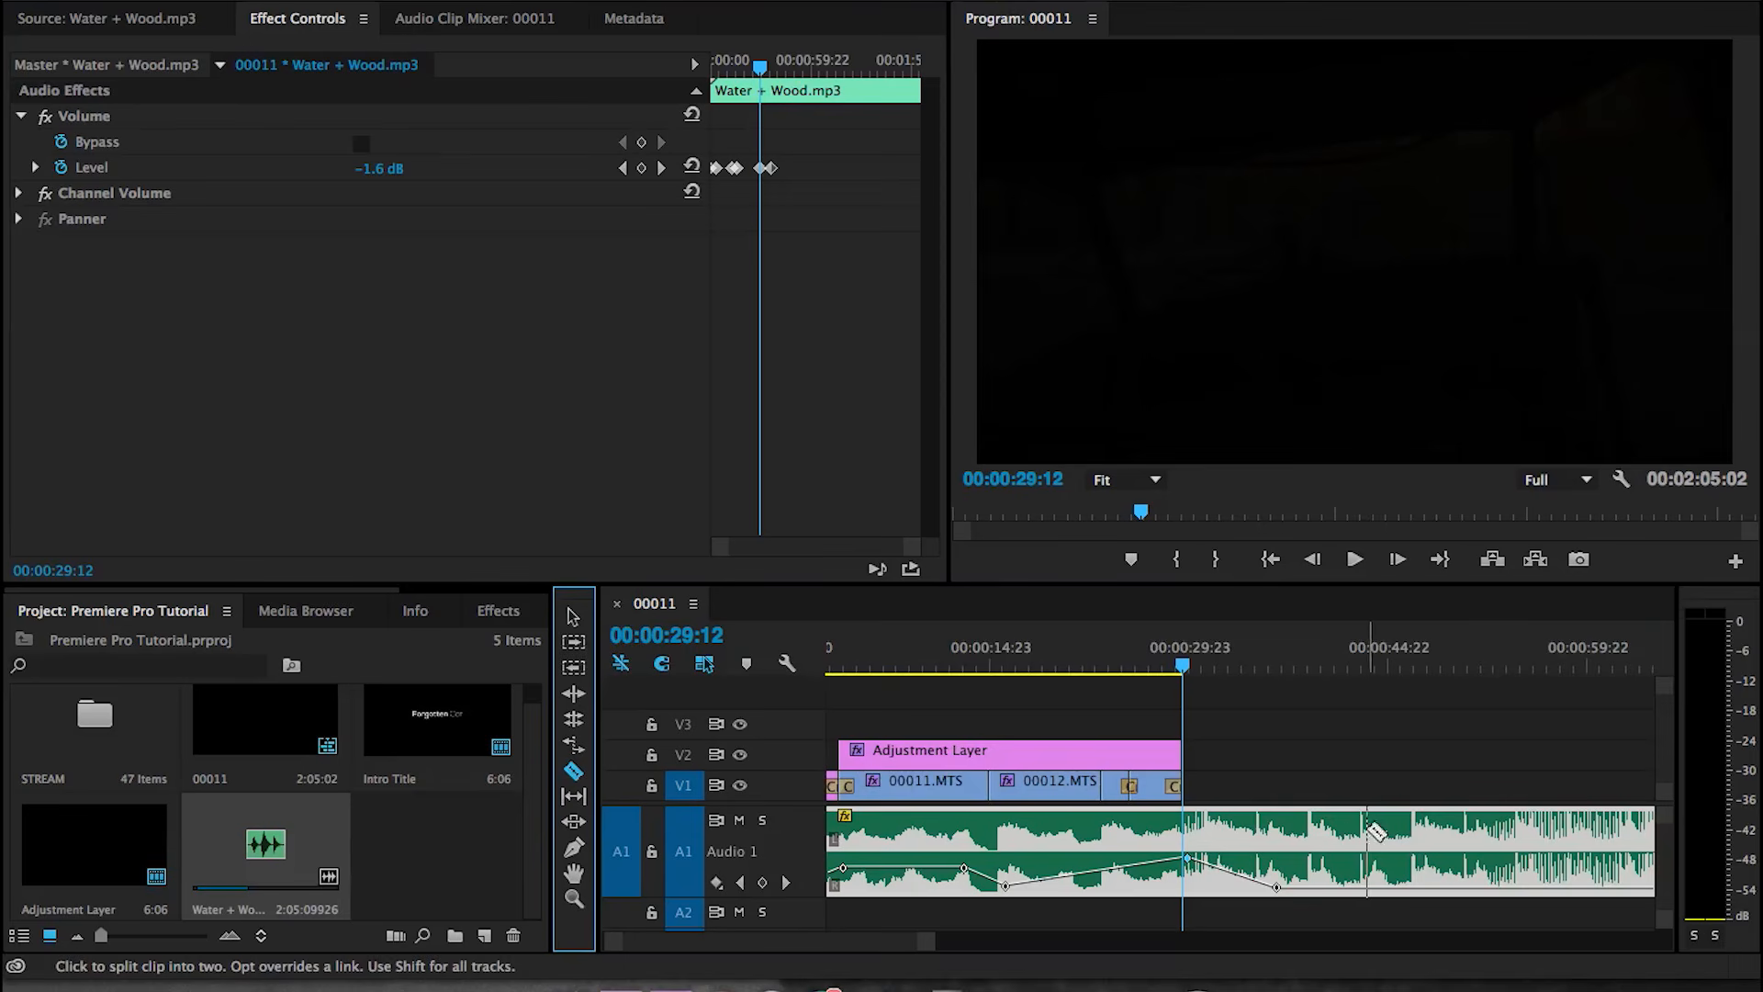
{"action": "left_click", "coordinate": [1283, 837]}
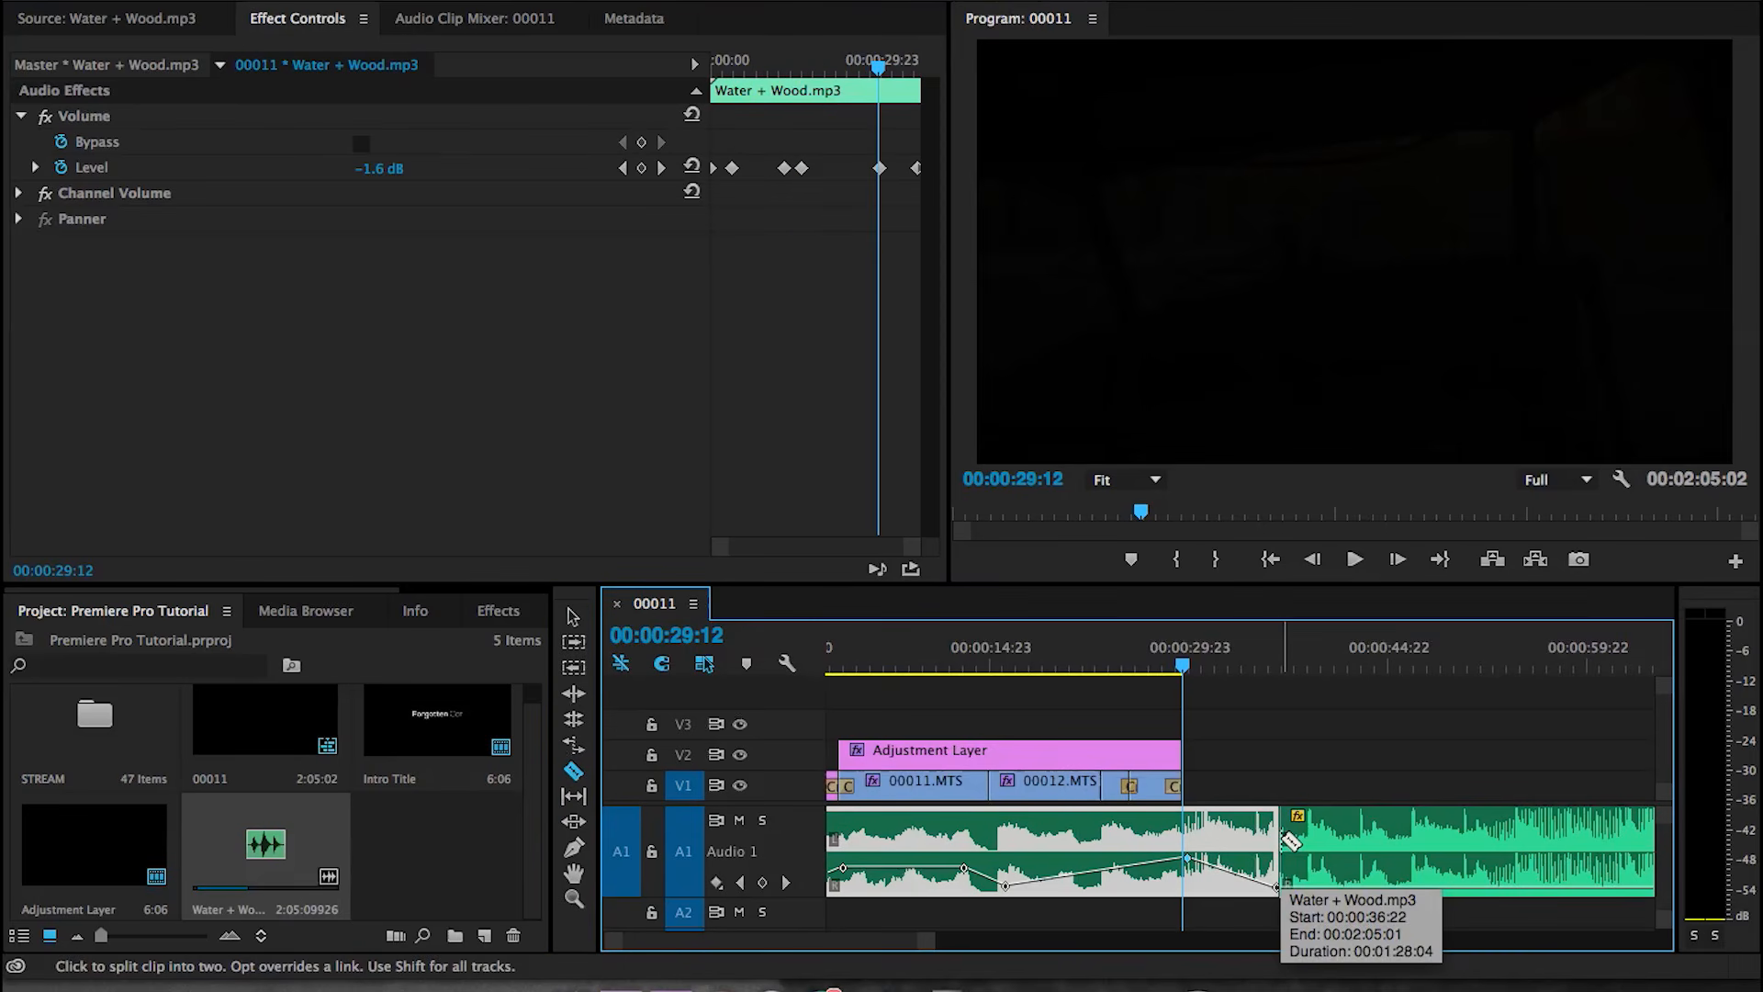
{"action": "key", "text": "v"}
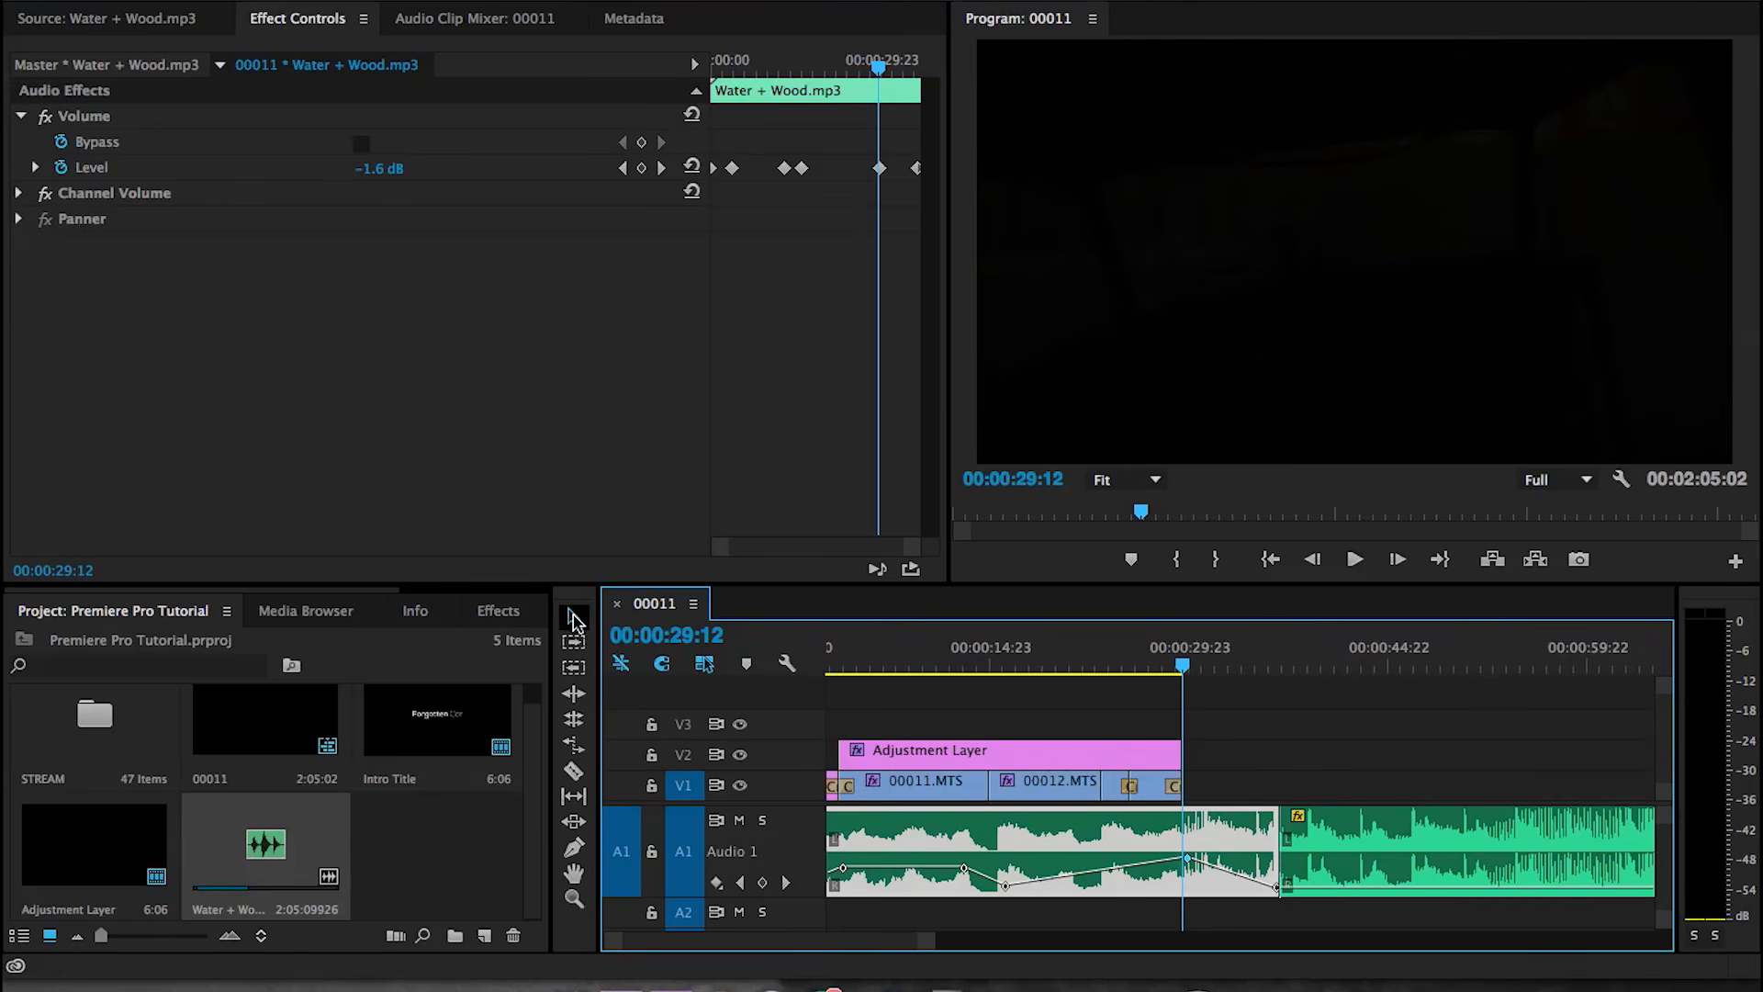
{"action": "left_click", "coordinate": [1377, 837]}
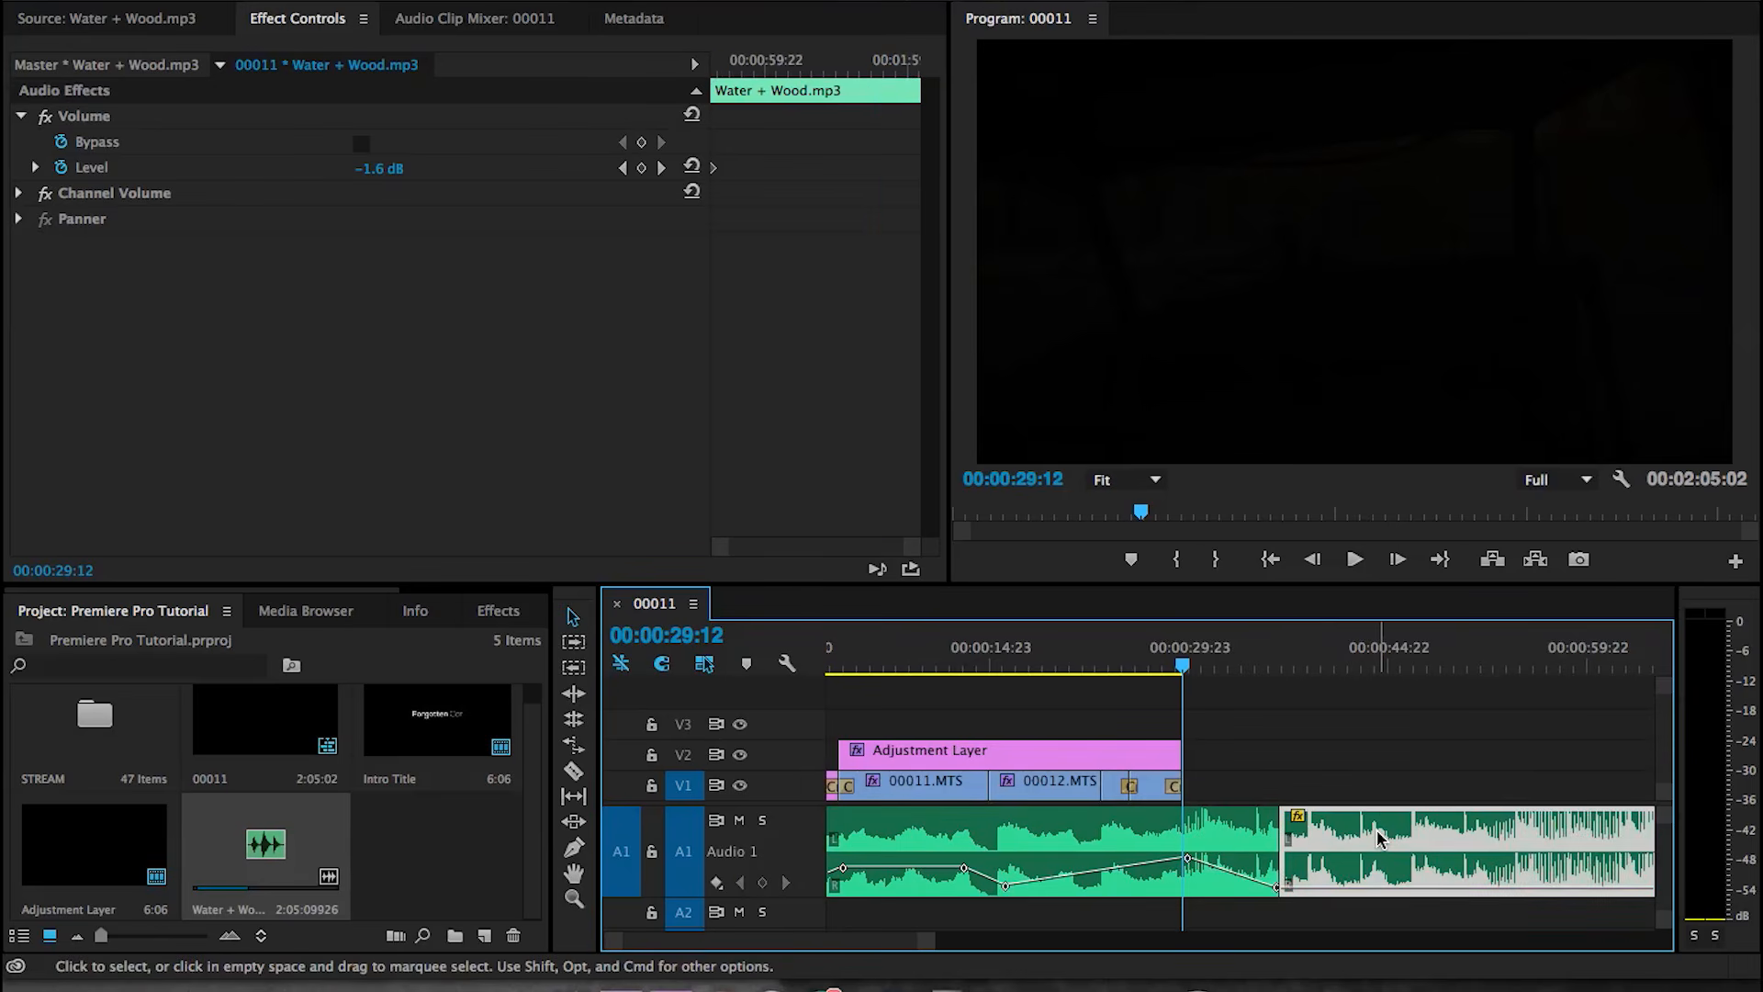
{"action": "key", "text": "Delete"}
- Return the playhead to the sequence start and play the edit in a maximized Program Monitor
{"action": "left_click_drag", "start_coordinate": [848, 661], "coordinate": [905, 663]}
{"action": "key", "text": "Home"}
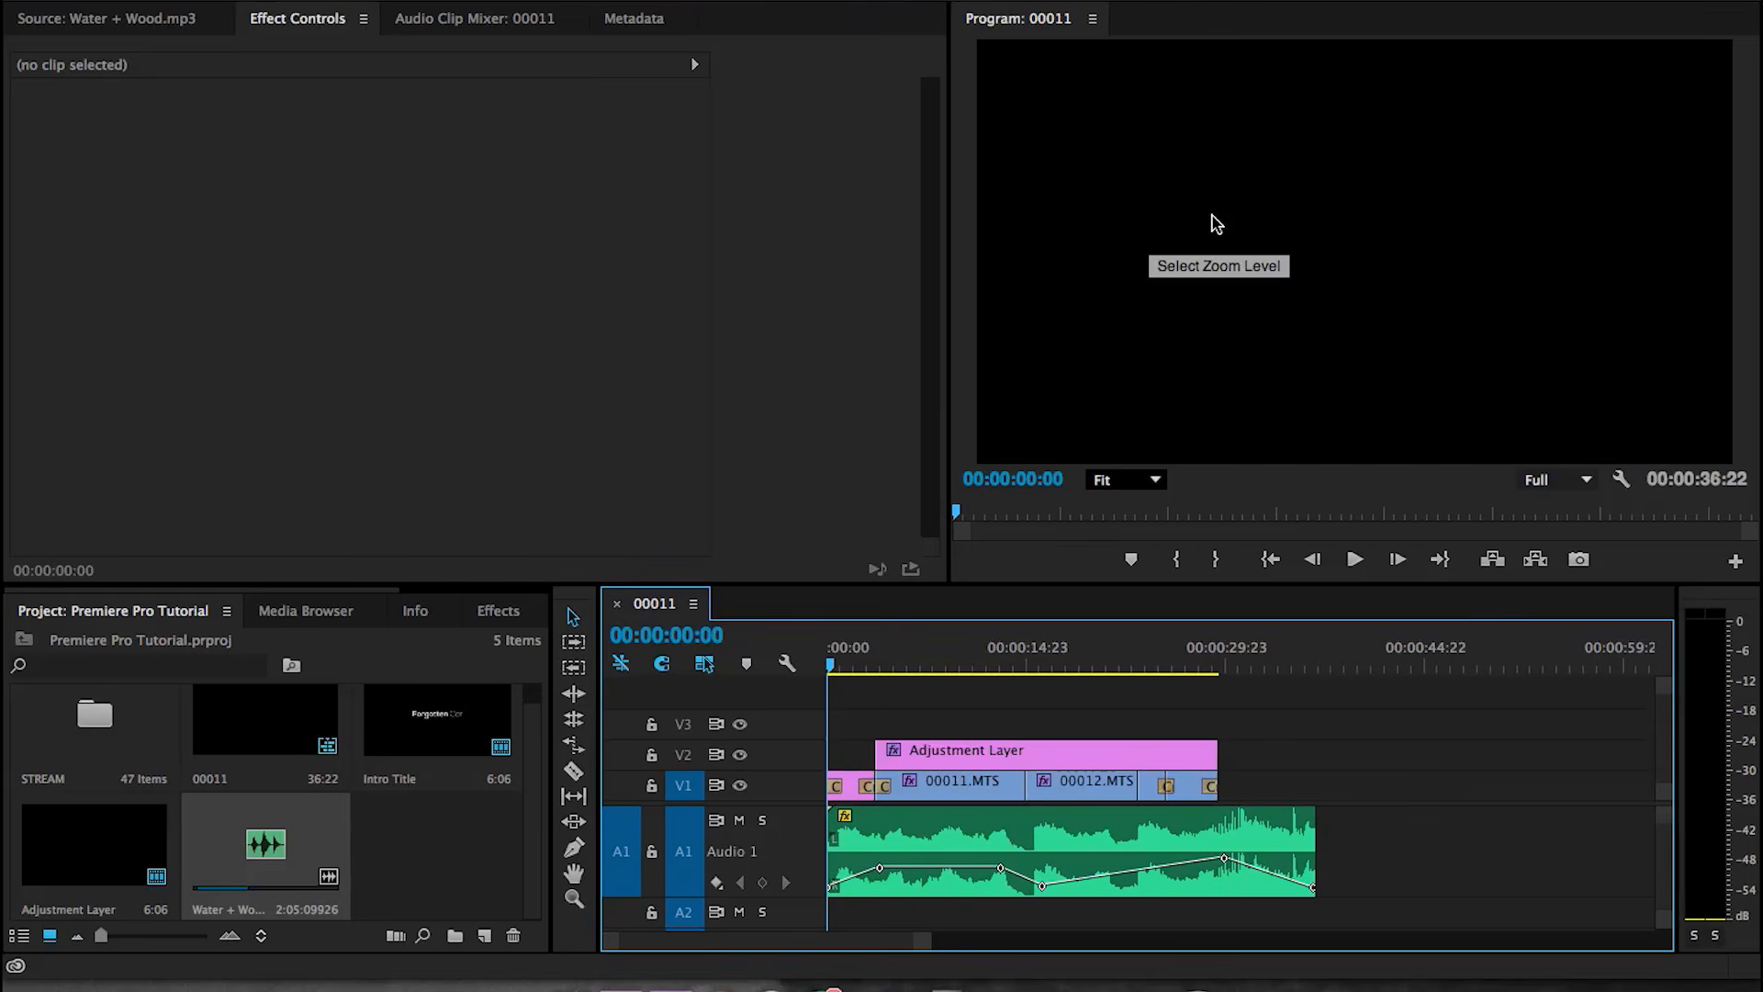
{"action": "key", "text": "grave"}
{"action": "key", "text": "space"}
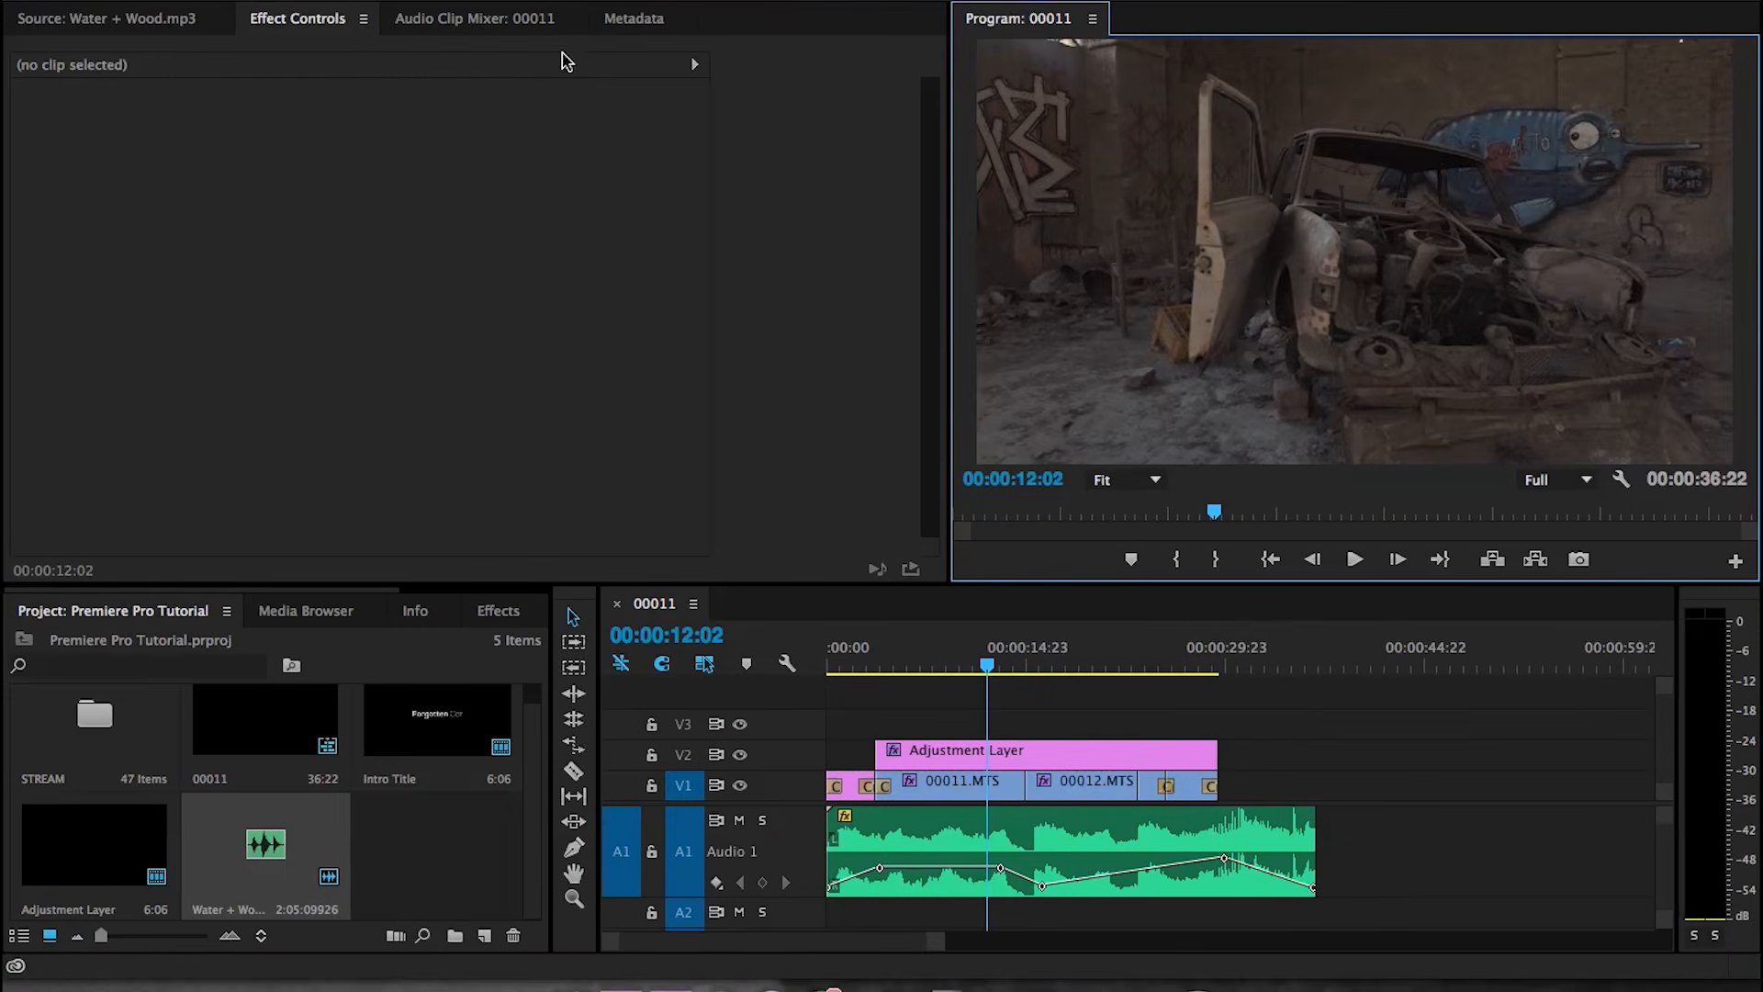
- Inspect the 00011.MTS clip's effects in a maximized Effect Controls panel, then view the Timeline maximized, restoring the workspace layout each time
{"action": "left_click", "coordinate": [969, 790]}
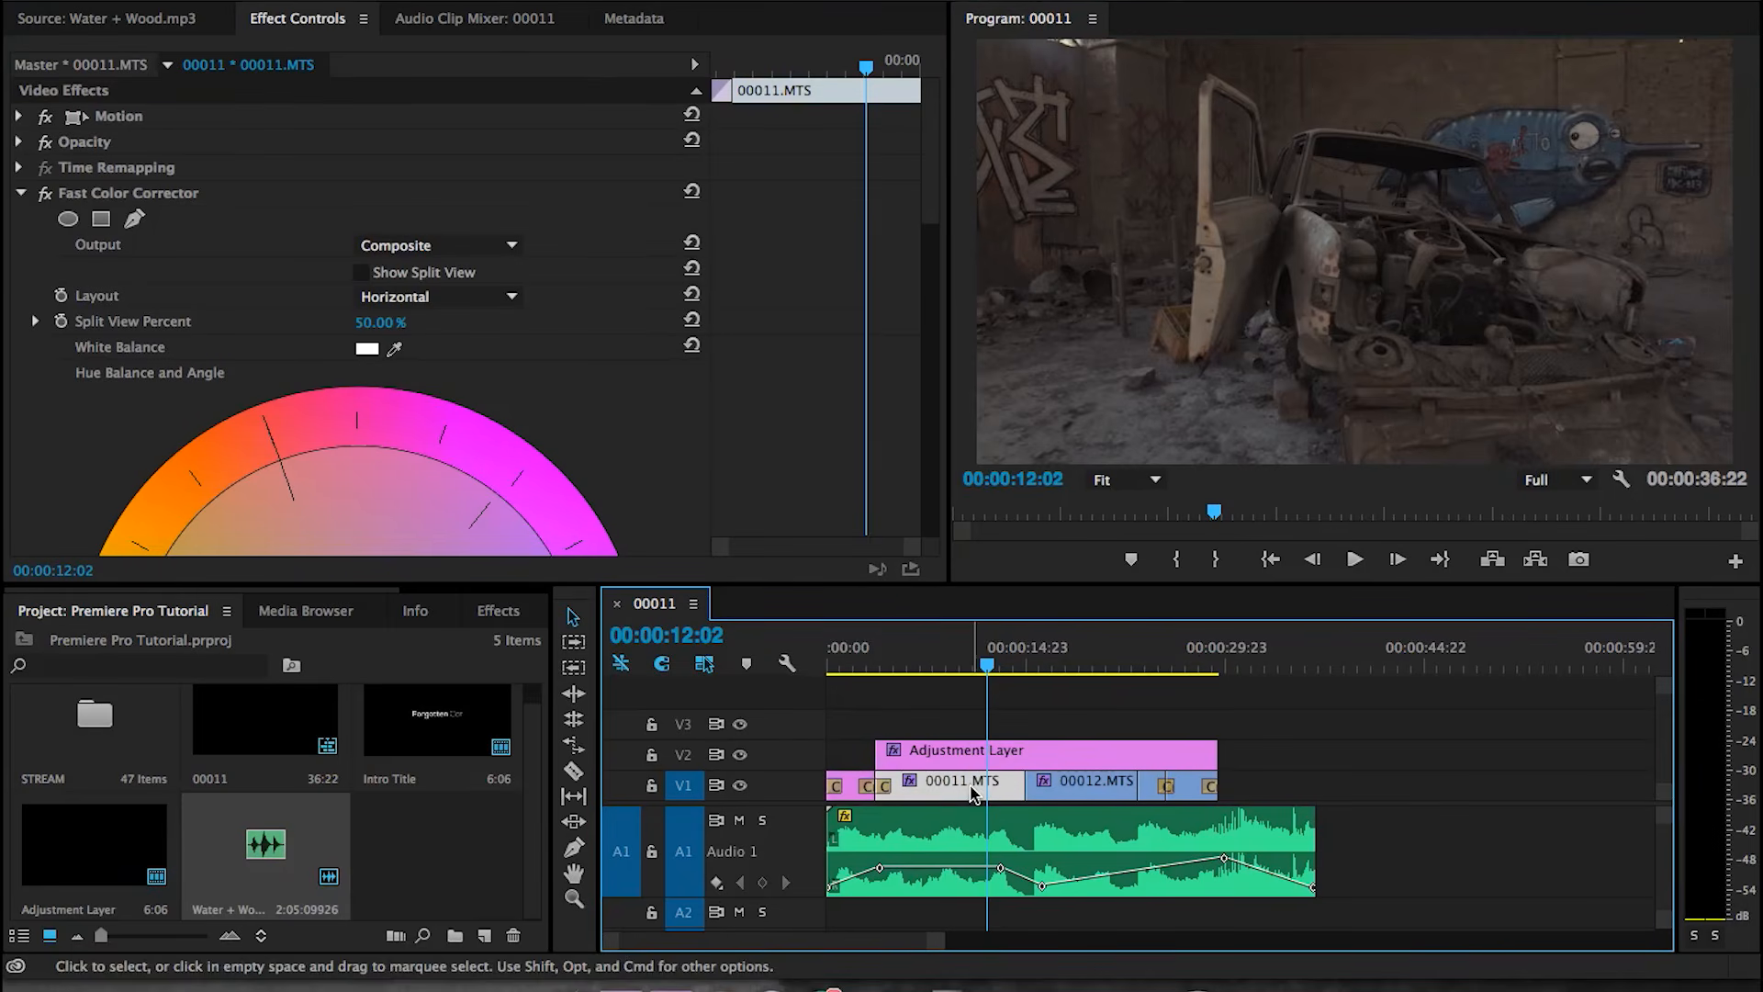
{"action": "left_click", "coordinate": [627, 390]}
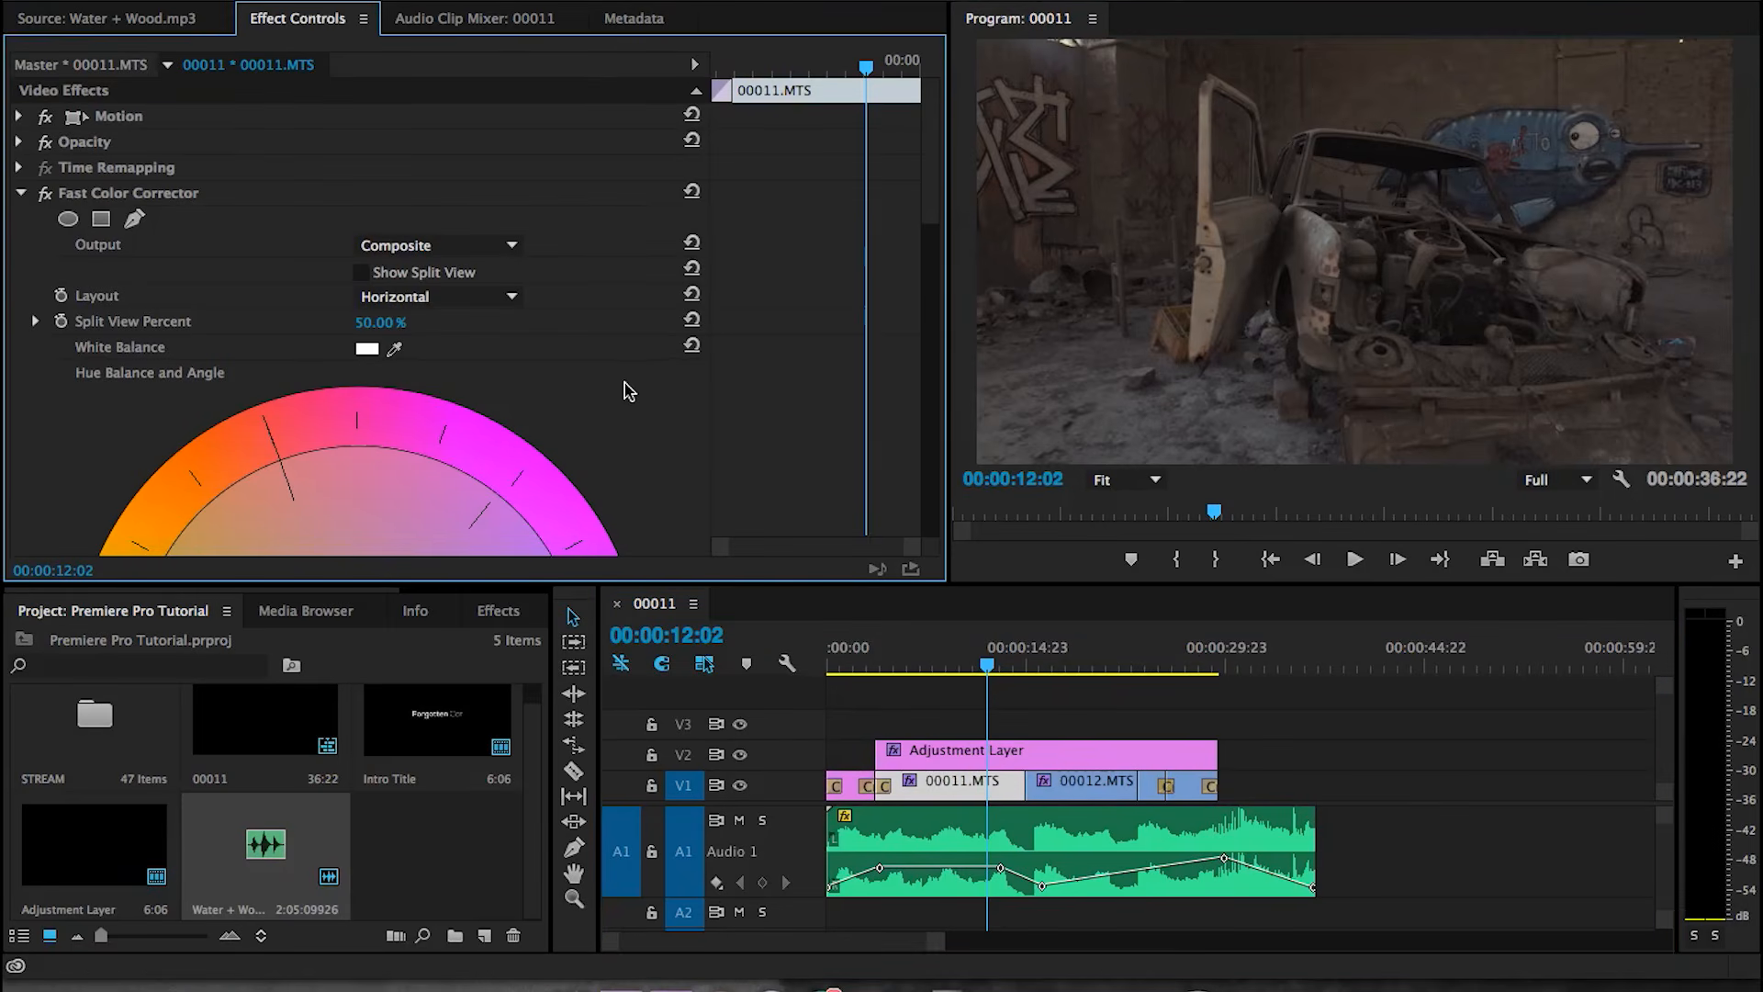
{"action": "key", "text": "grave"}
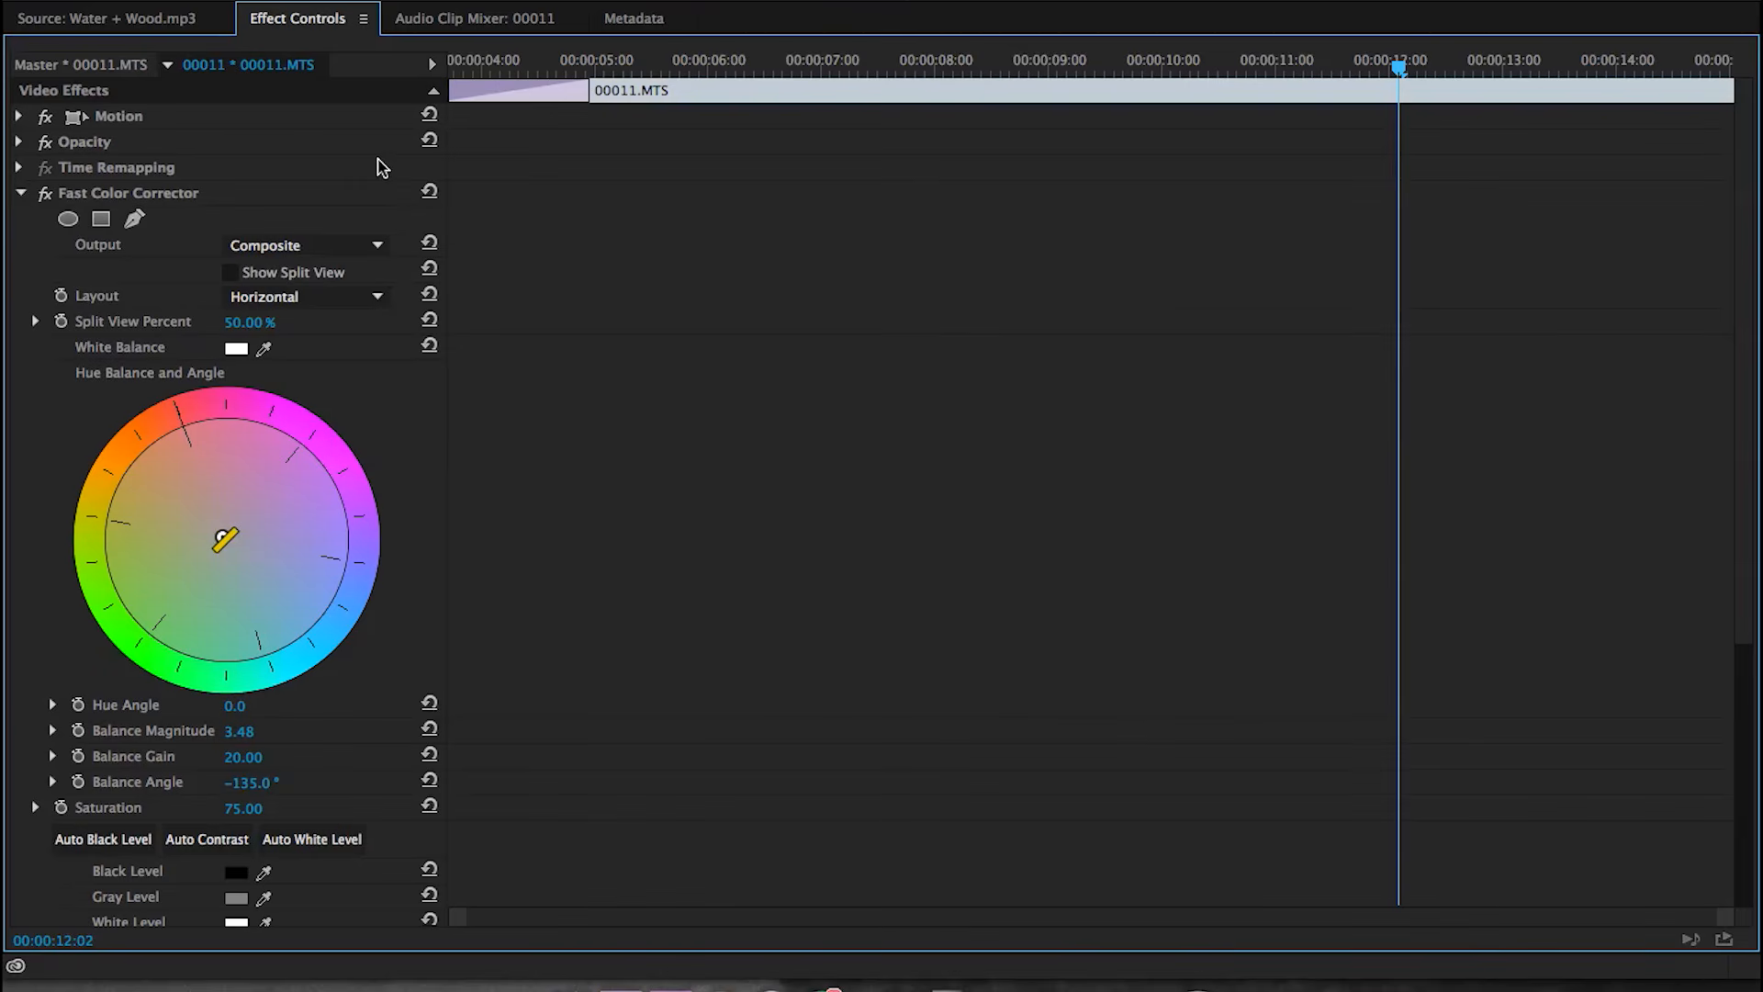
{"action": "key", "text": "grave"}
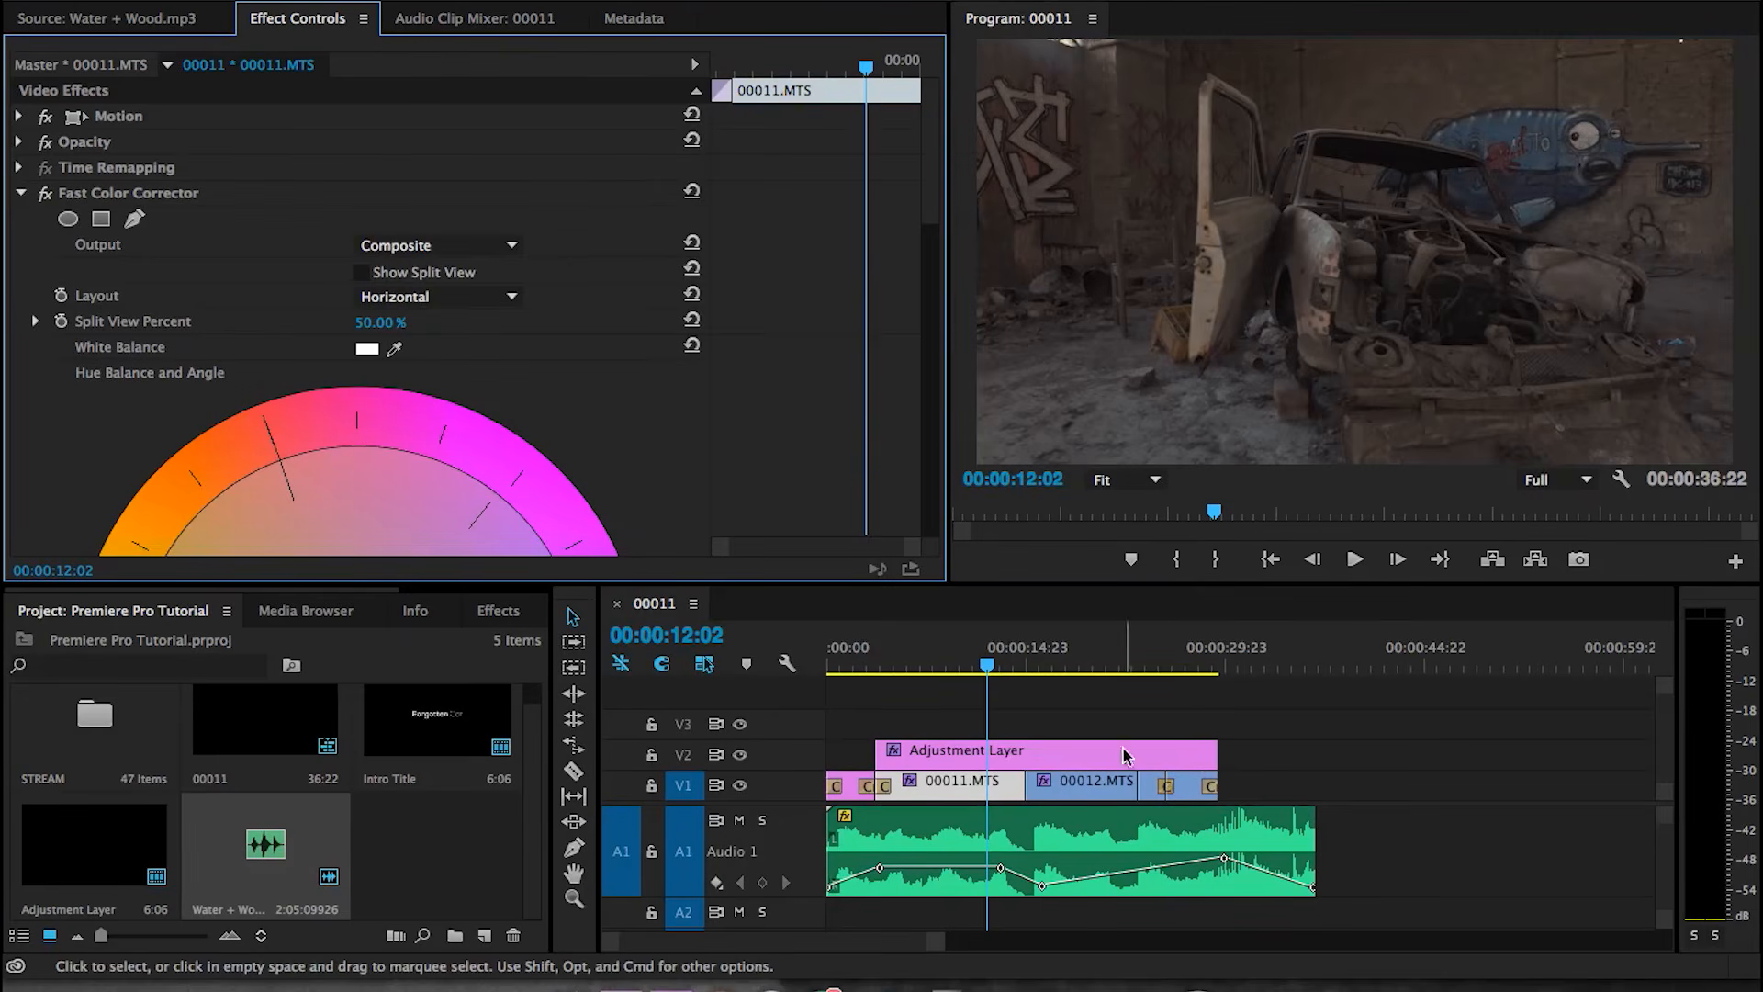
{"action": "left_click", "coordinate": [1056, 707]}
{"action": "key", "text": "grave"}
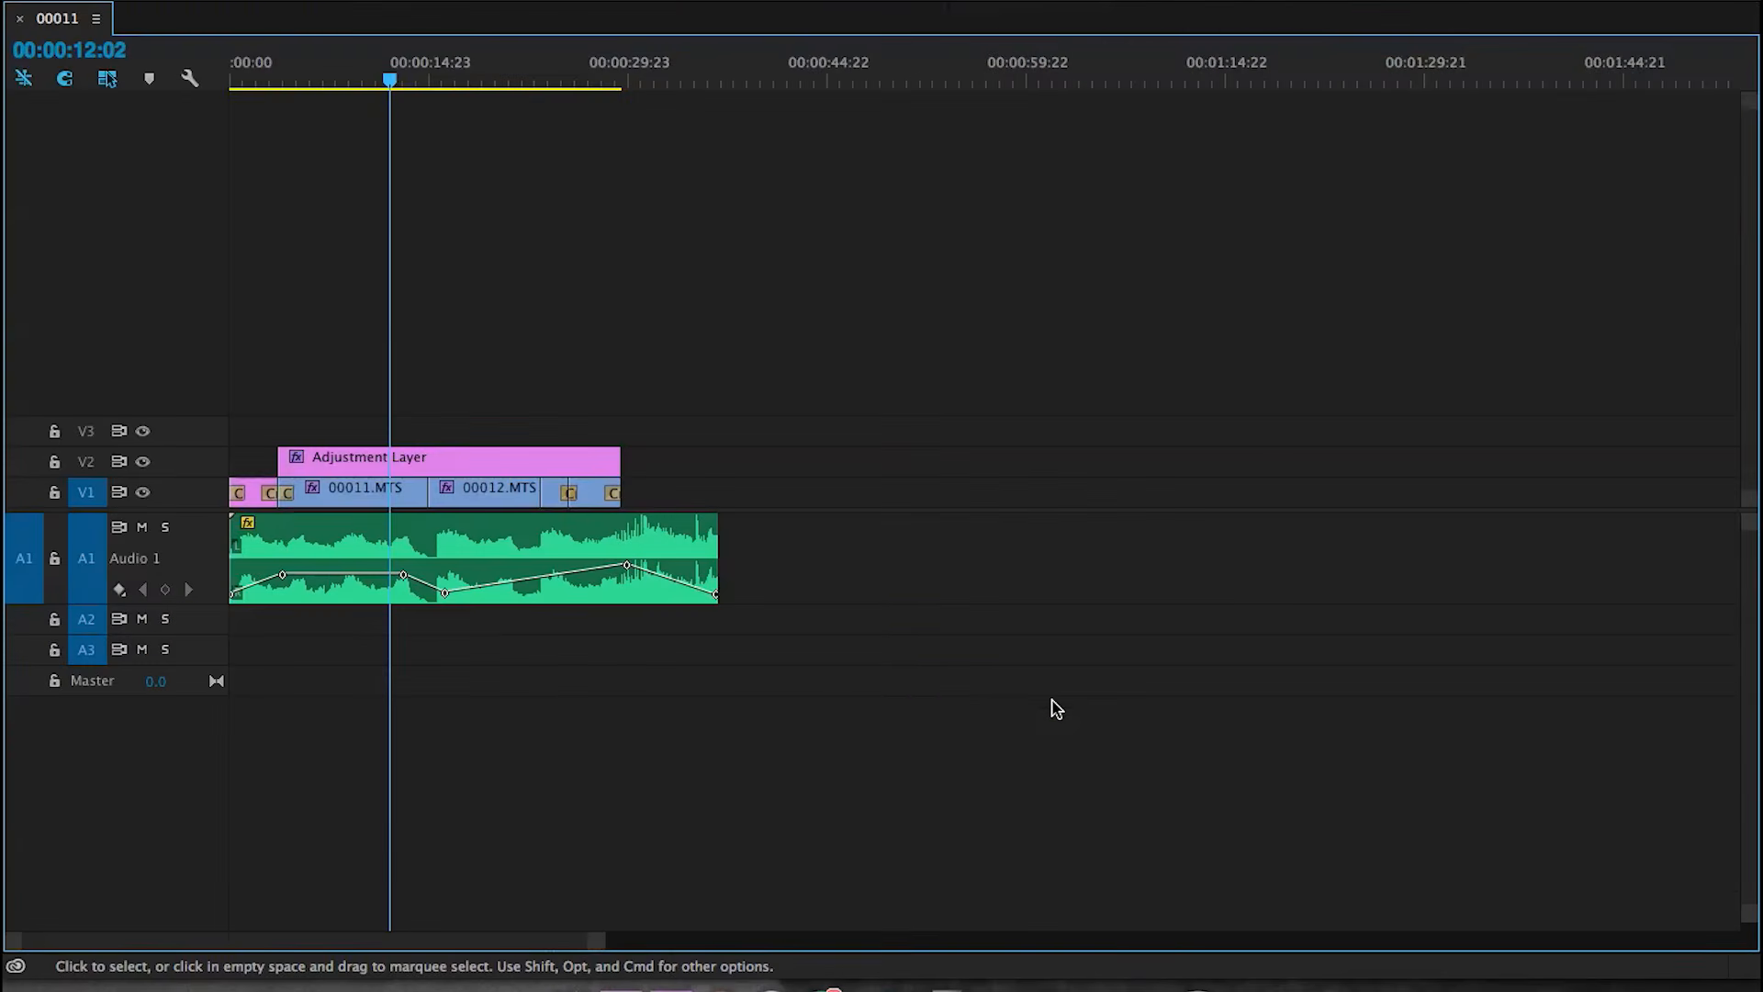
{"action": "key", "text": "grave"}
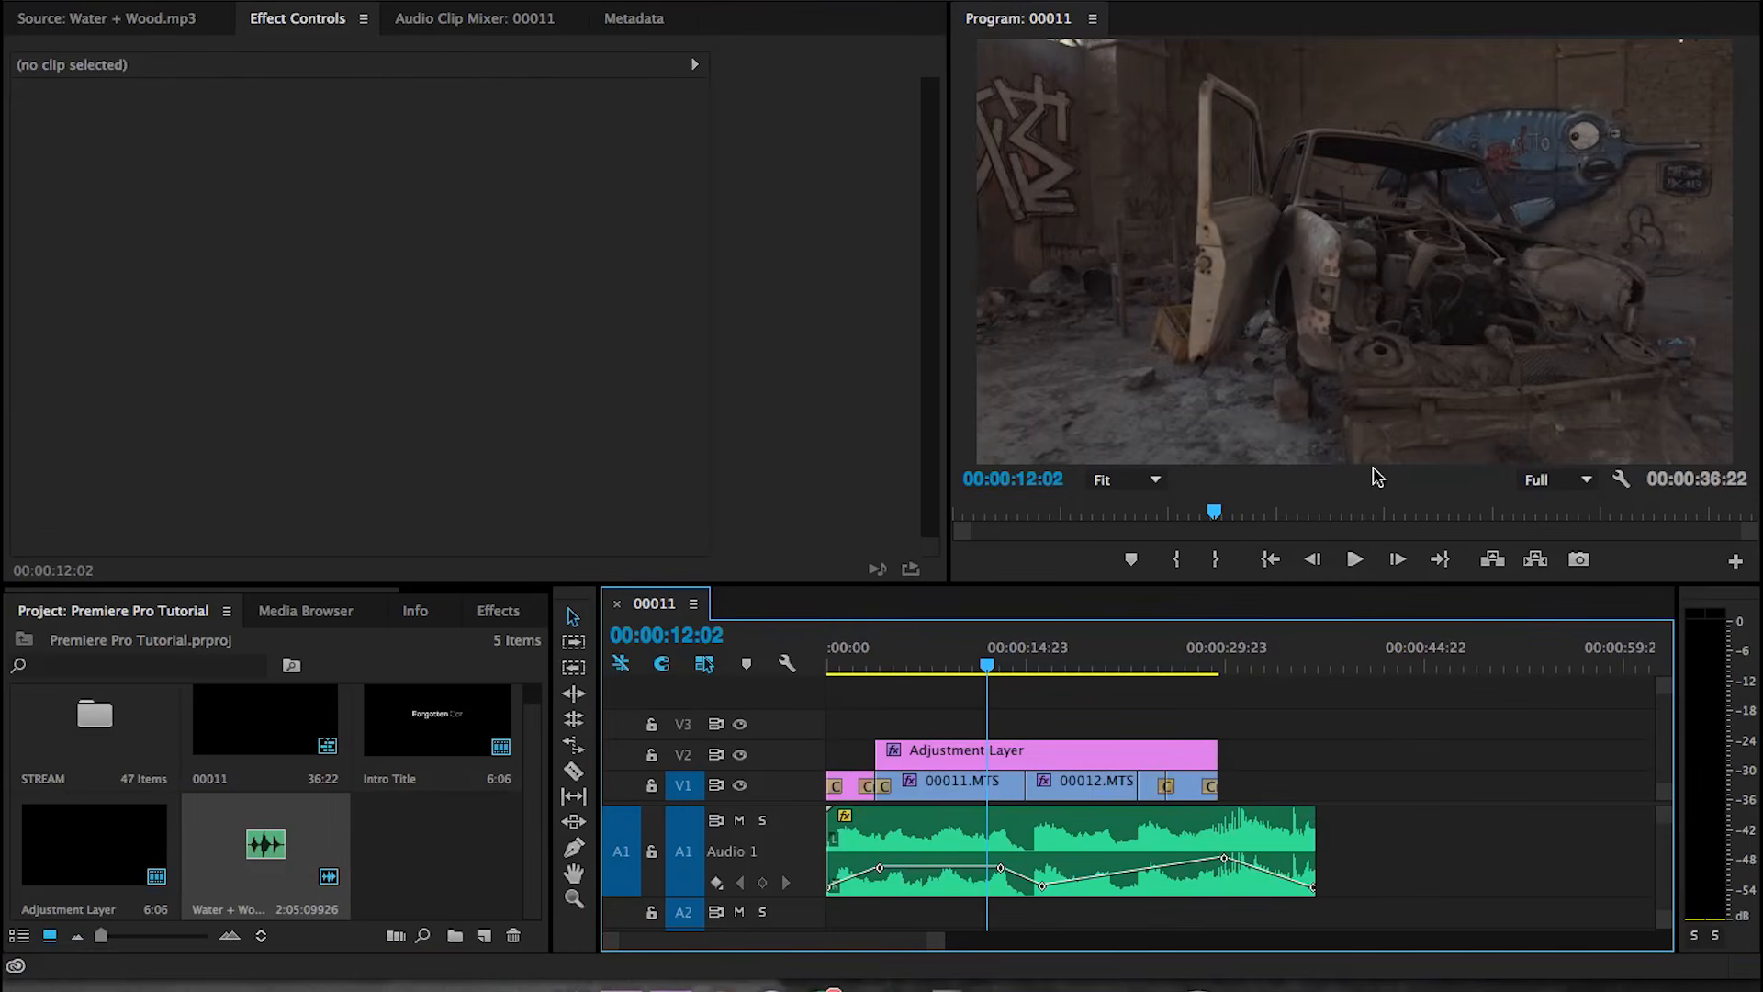
- Return the playhead to the sequence start and open the media export settings for sequence 00011
{"action": "key", "text": "Home"}
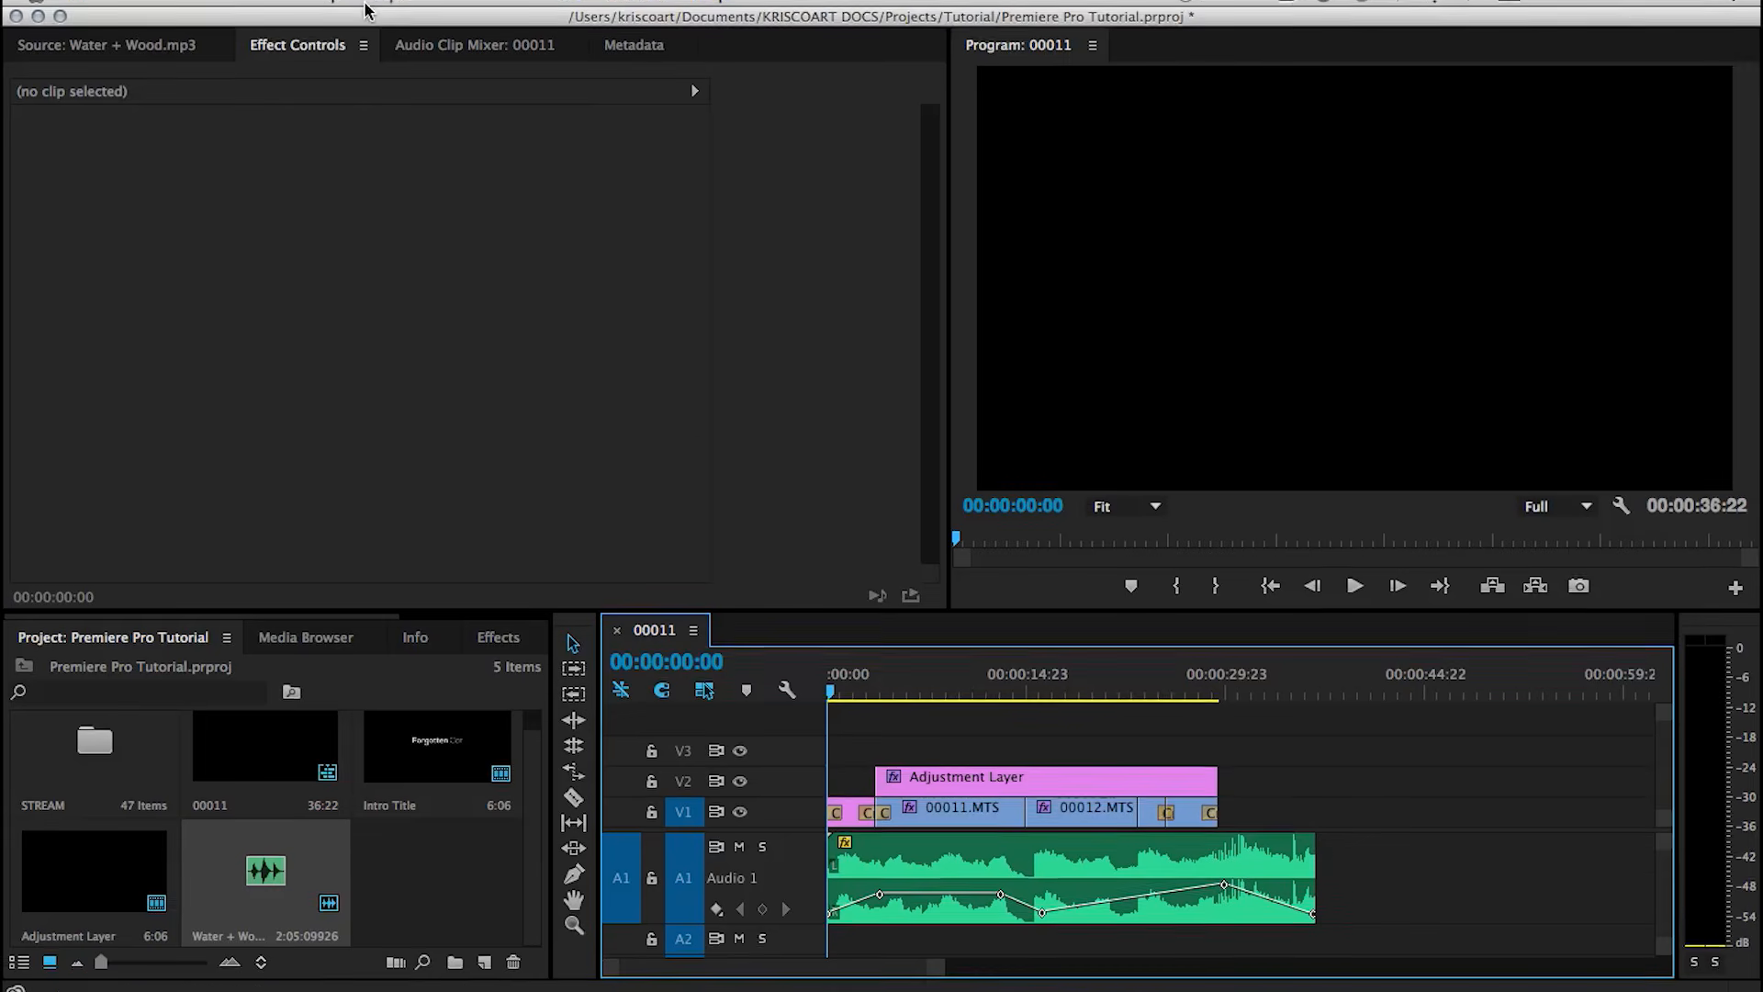
{"action": "left_click", "coordinate": [220, 20]}
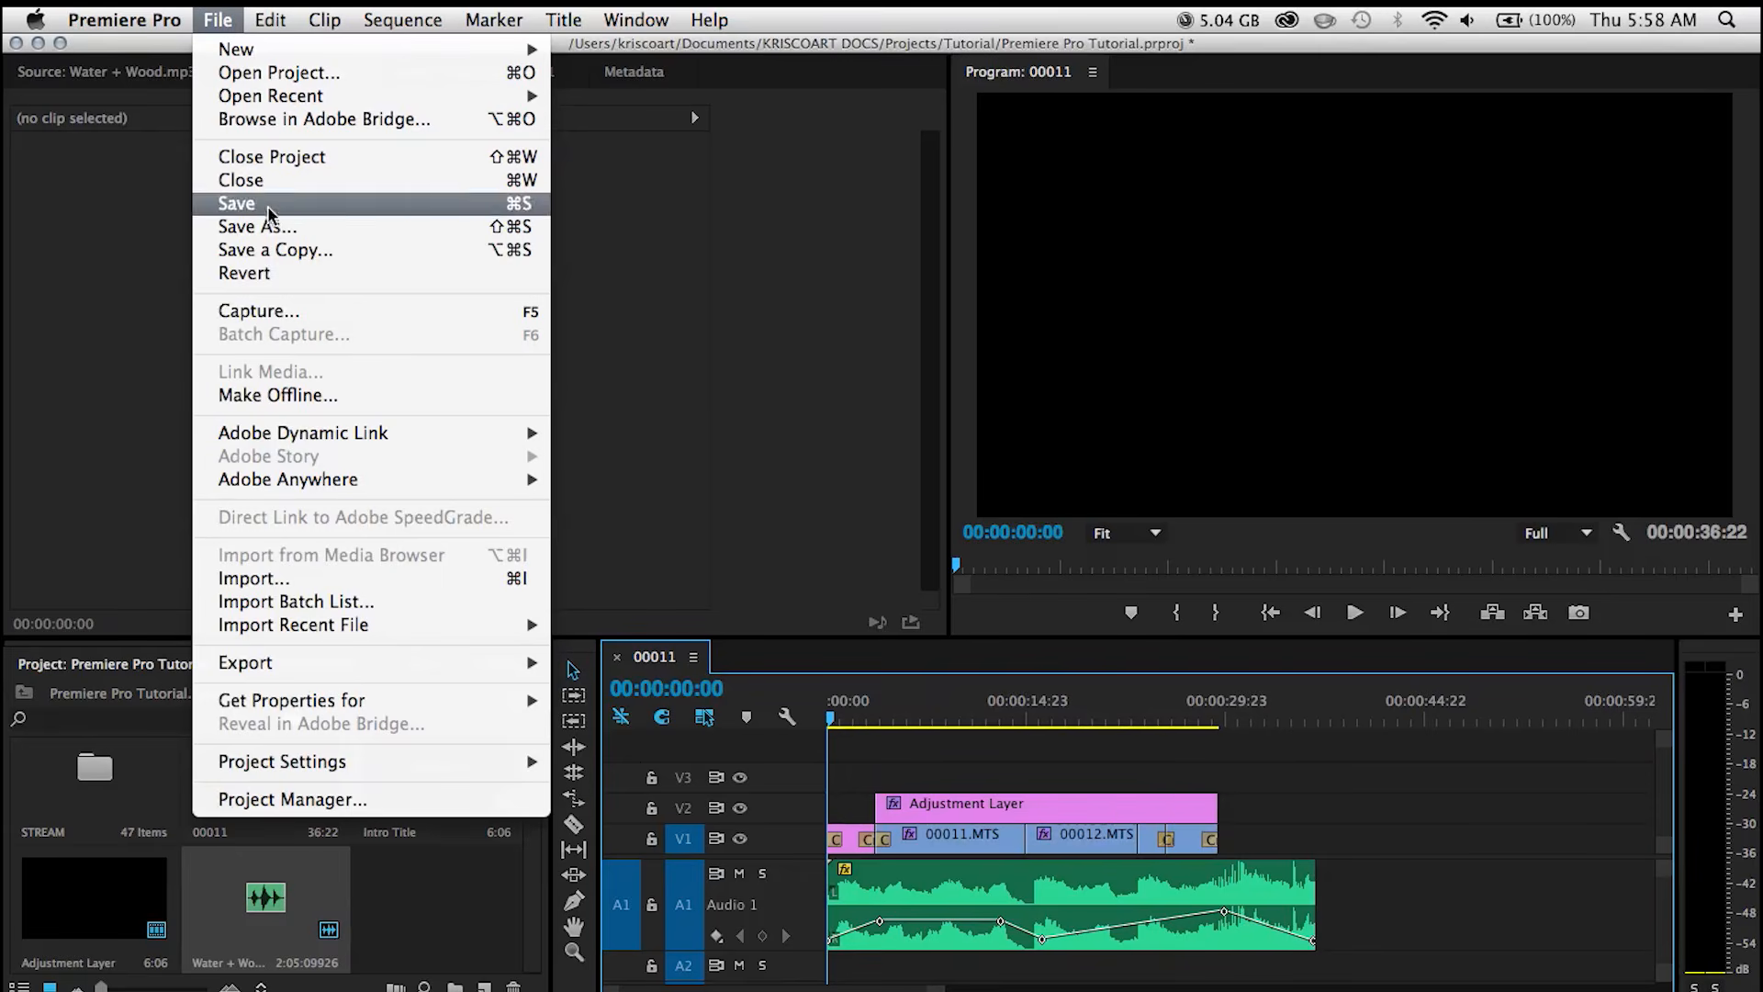
{"action": "mouse_move", "coordinate": [346, 675]}
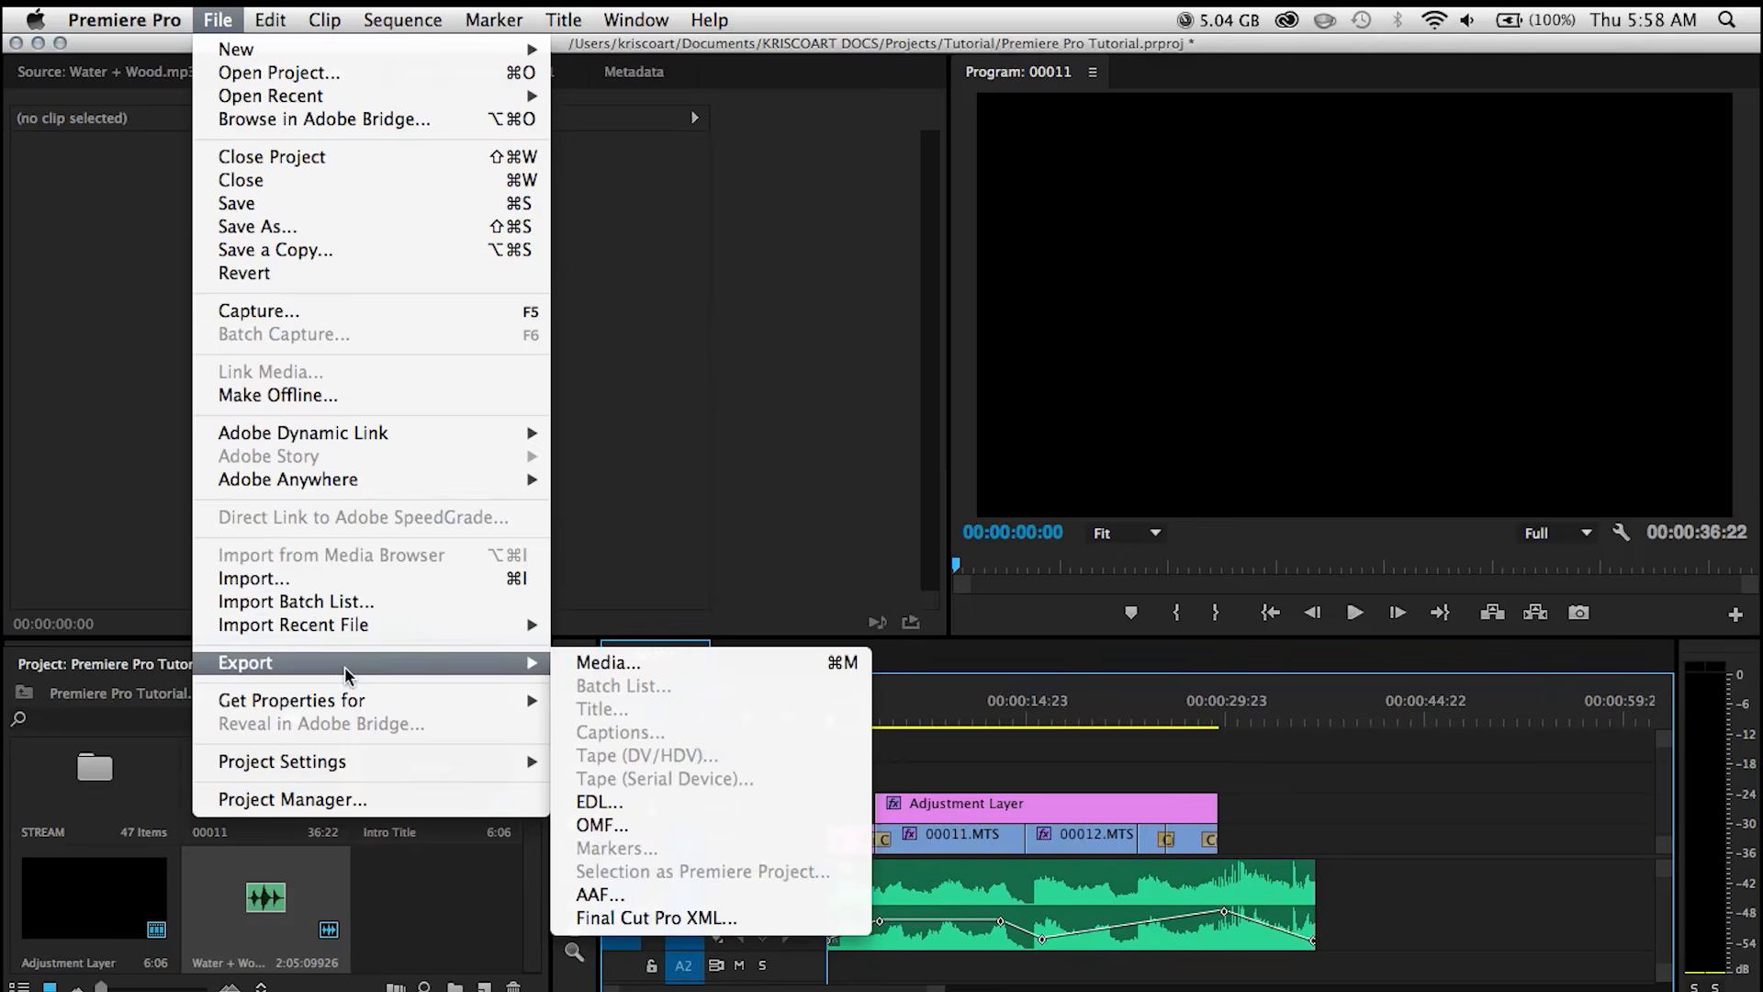
{"action": "left_click", "coordinate": [606, 663]}
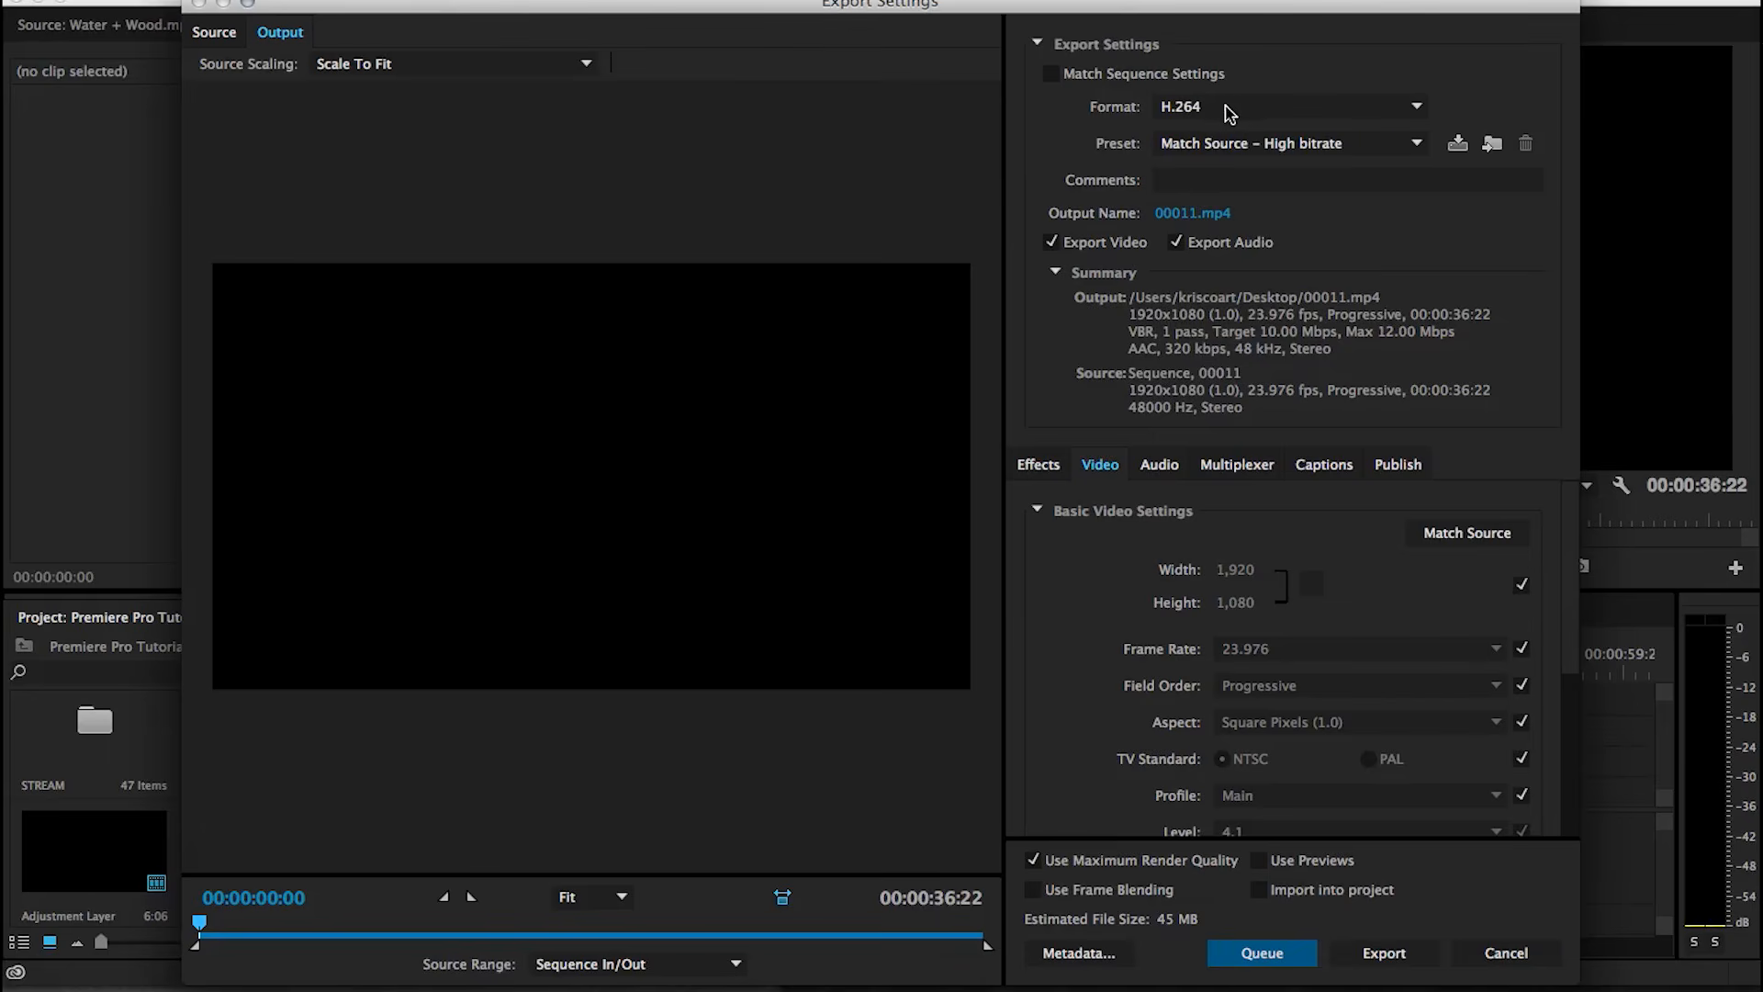
- Examine the available export formats, the H.264 presets and the video and bitrate settings, keeping H.264 with Match Source - High bitrate
{"action": "left_click", "coordinate": [1415, 108]}
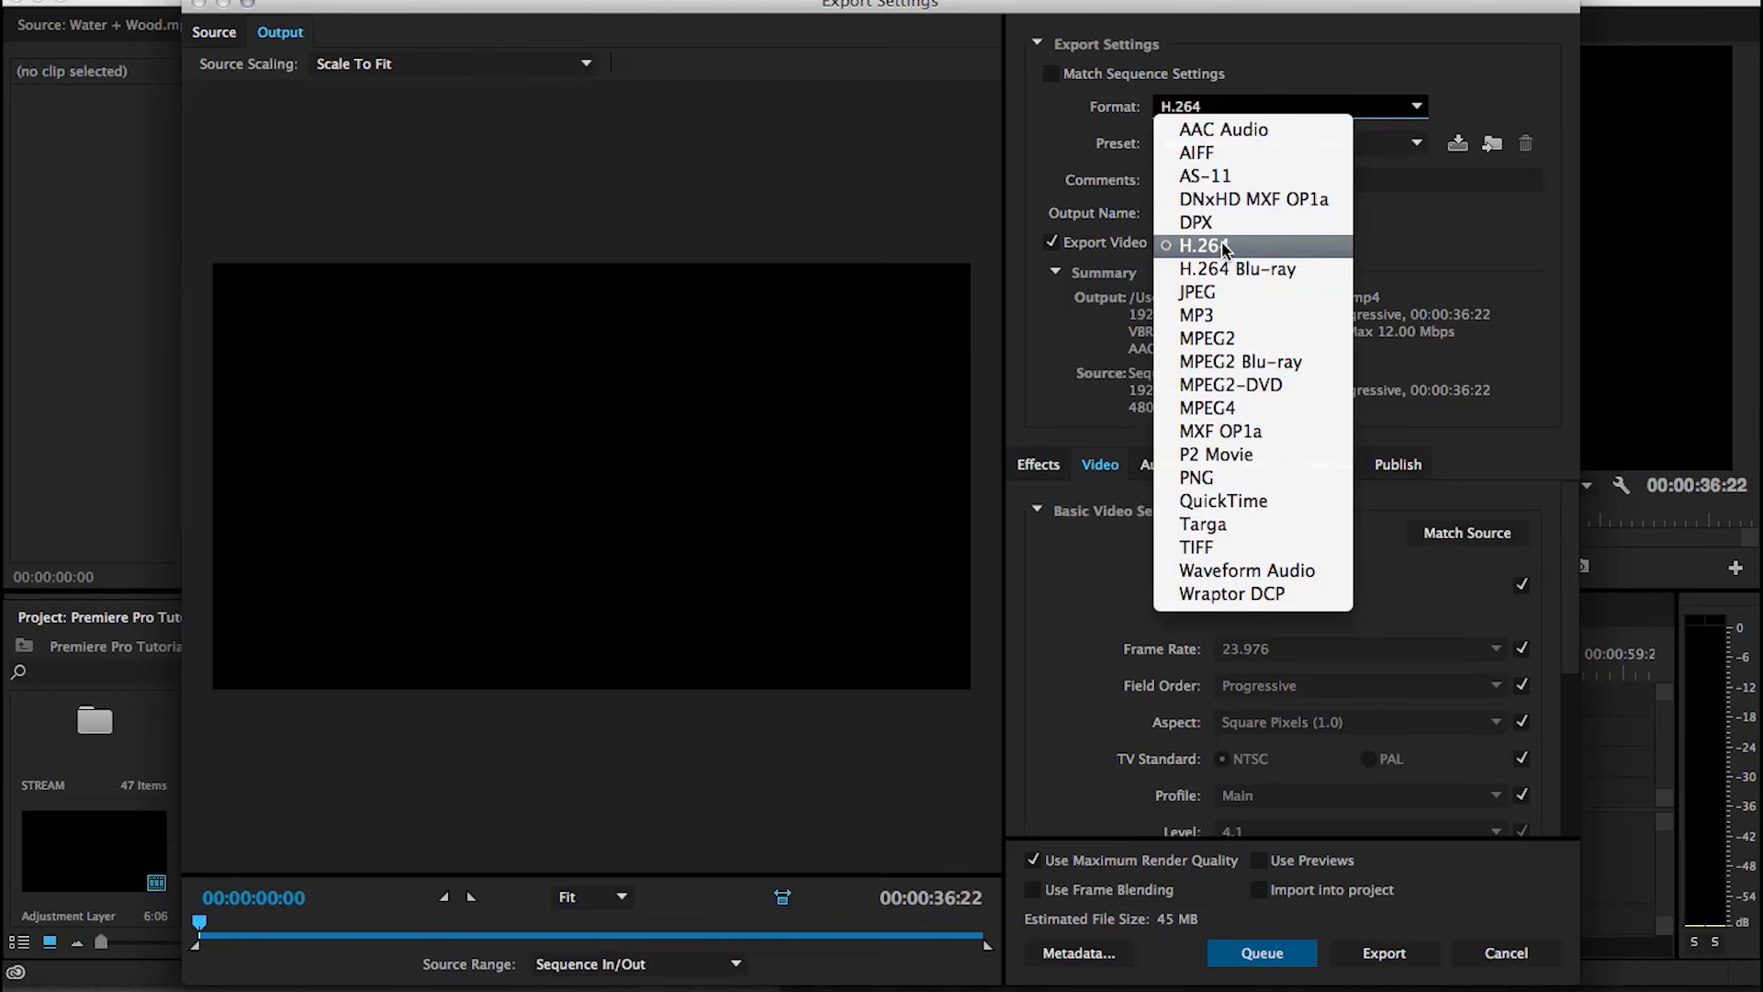
{"action": "left_click", "coordinate": [1040, 142]}
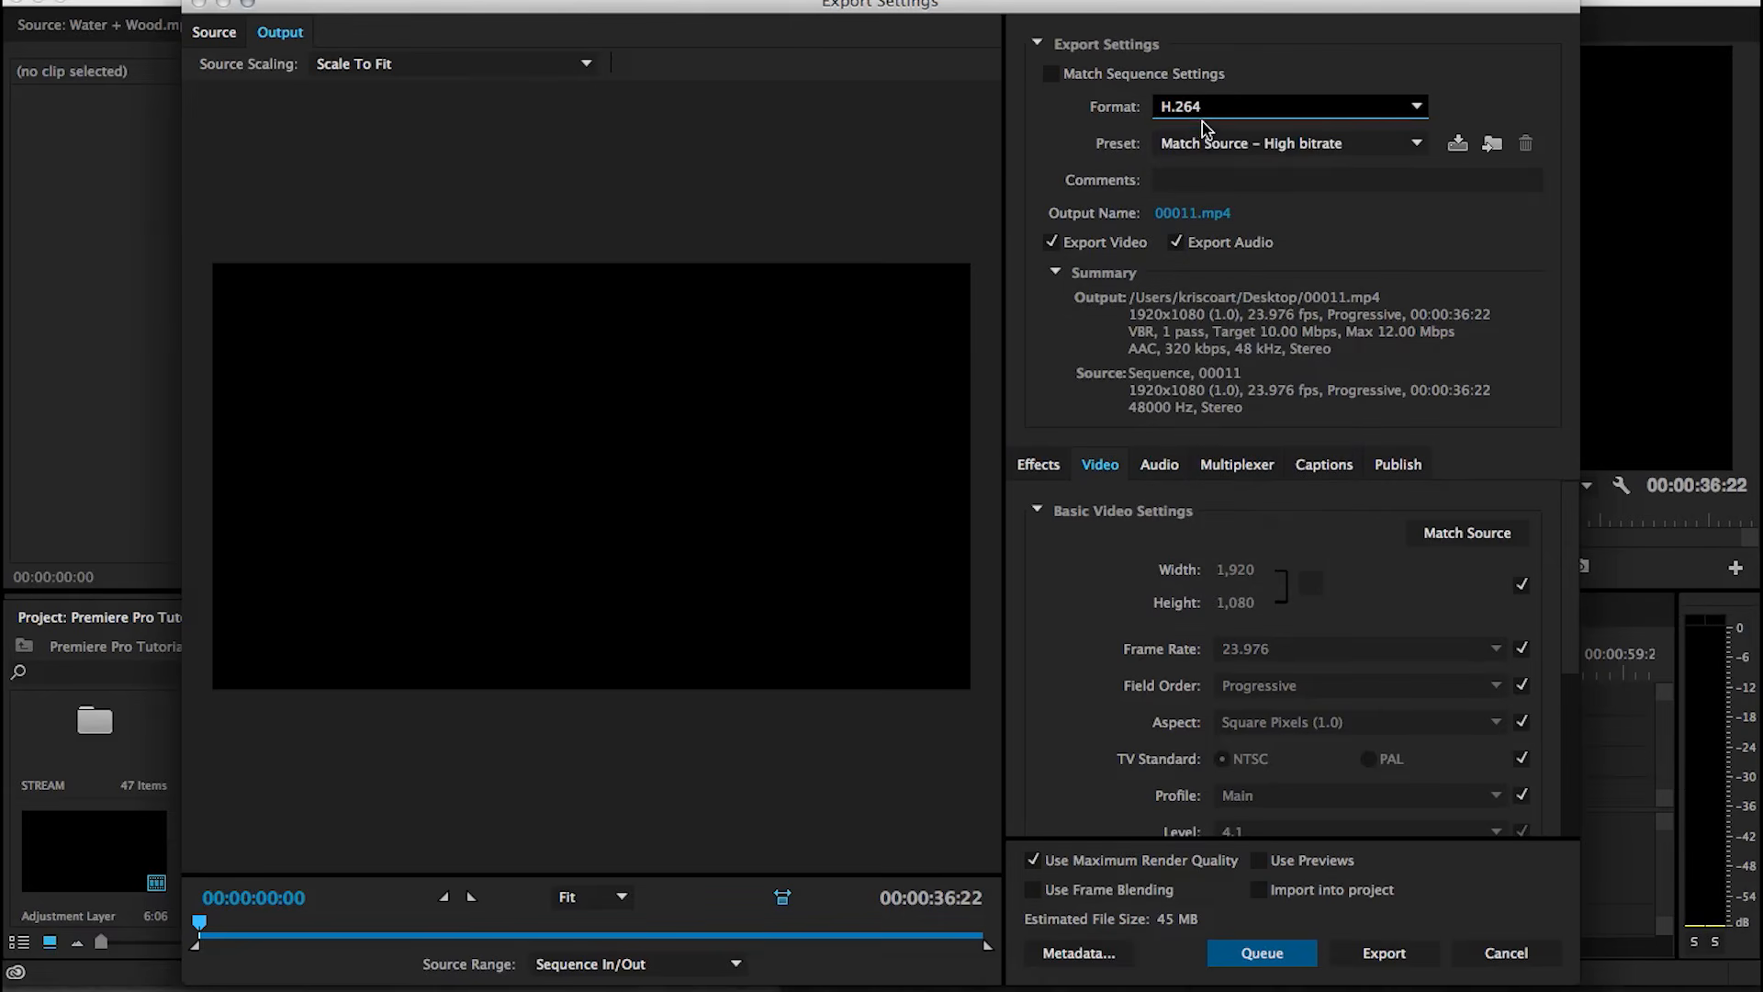
{"action": "left_click", "coordinate": [1417, 145]}
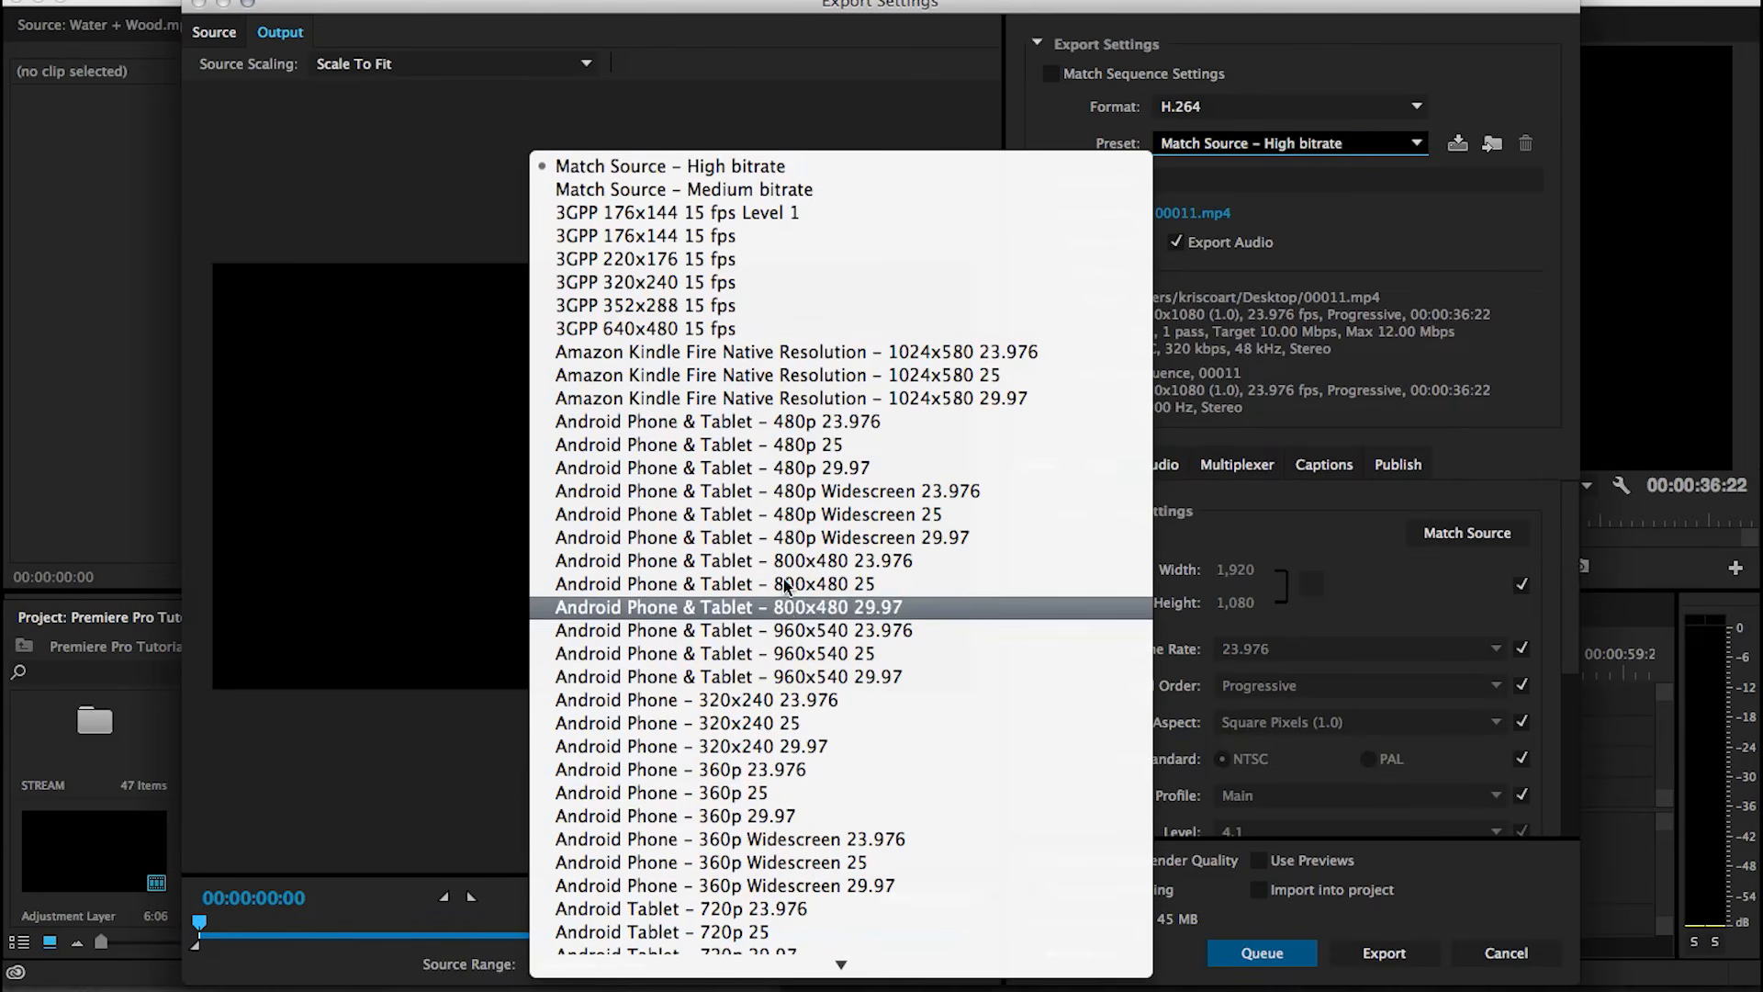
{"action": "scroll", "coordinate": [725, 838], "scroll_direction": "down", "scroll_amount": 8}
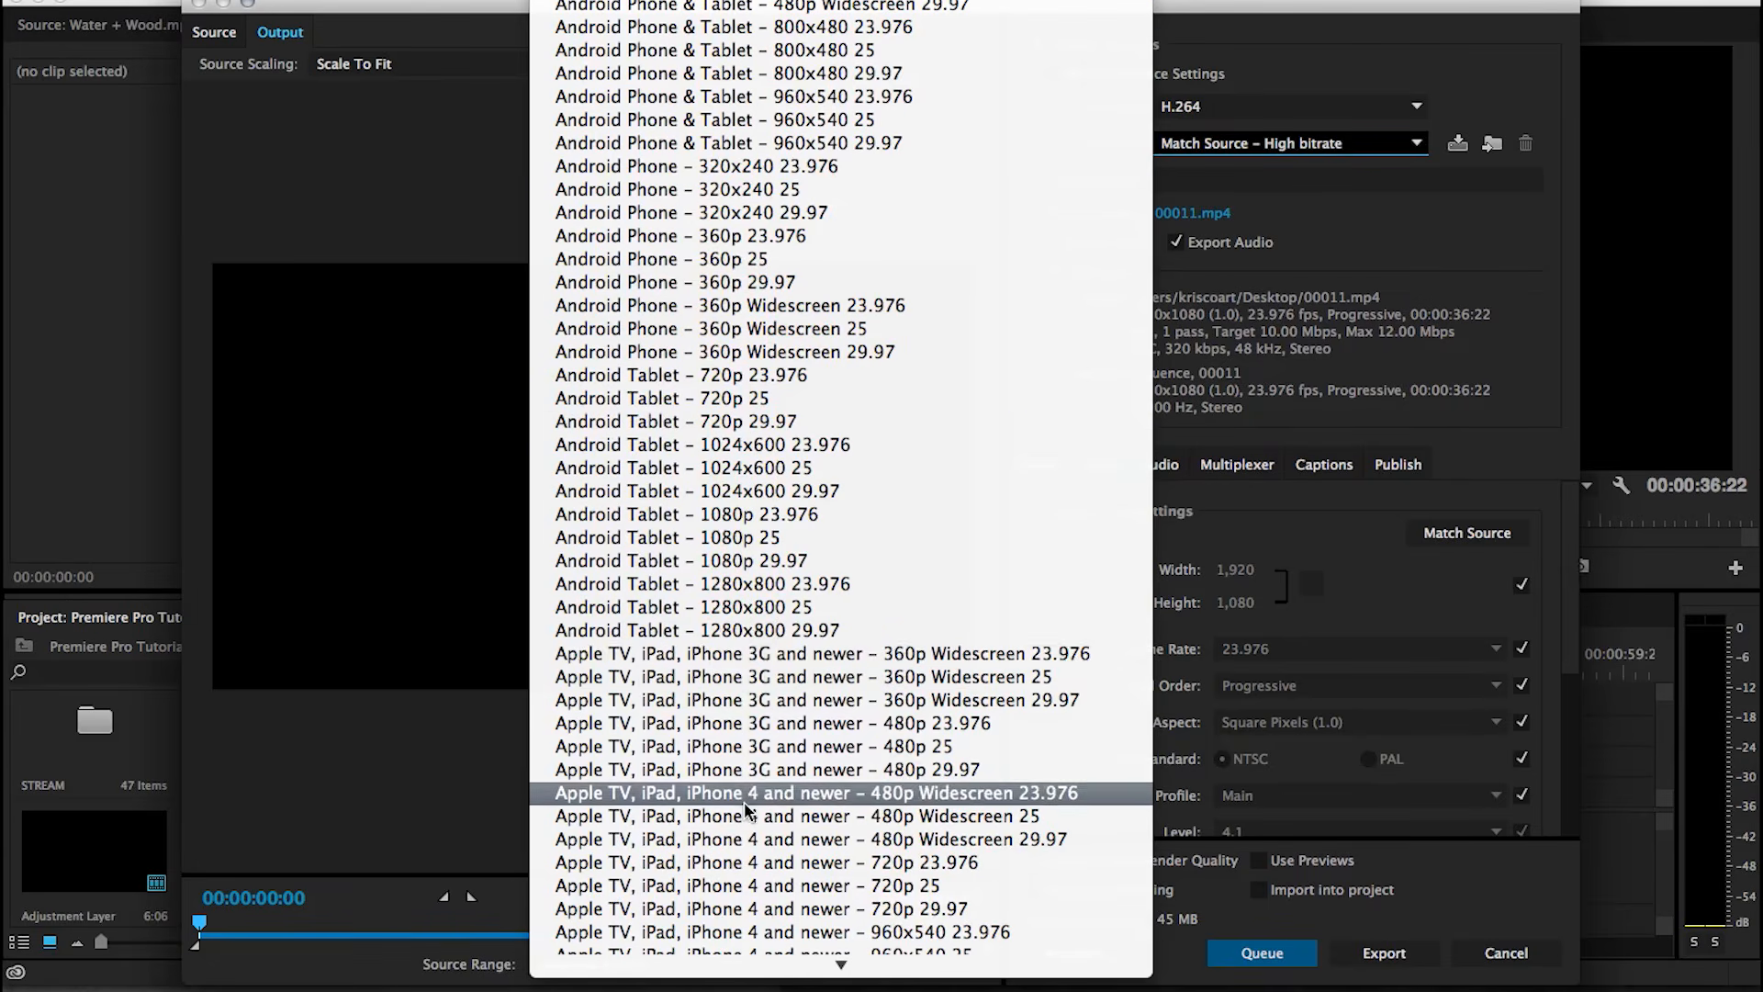
{"action": "scroll", "coordinate": [725, 792], "scroll_direction": "down", "scroll_amount": 15}
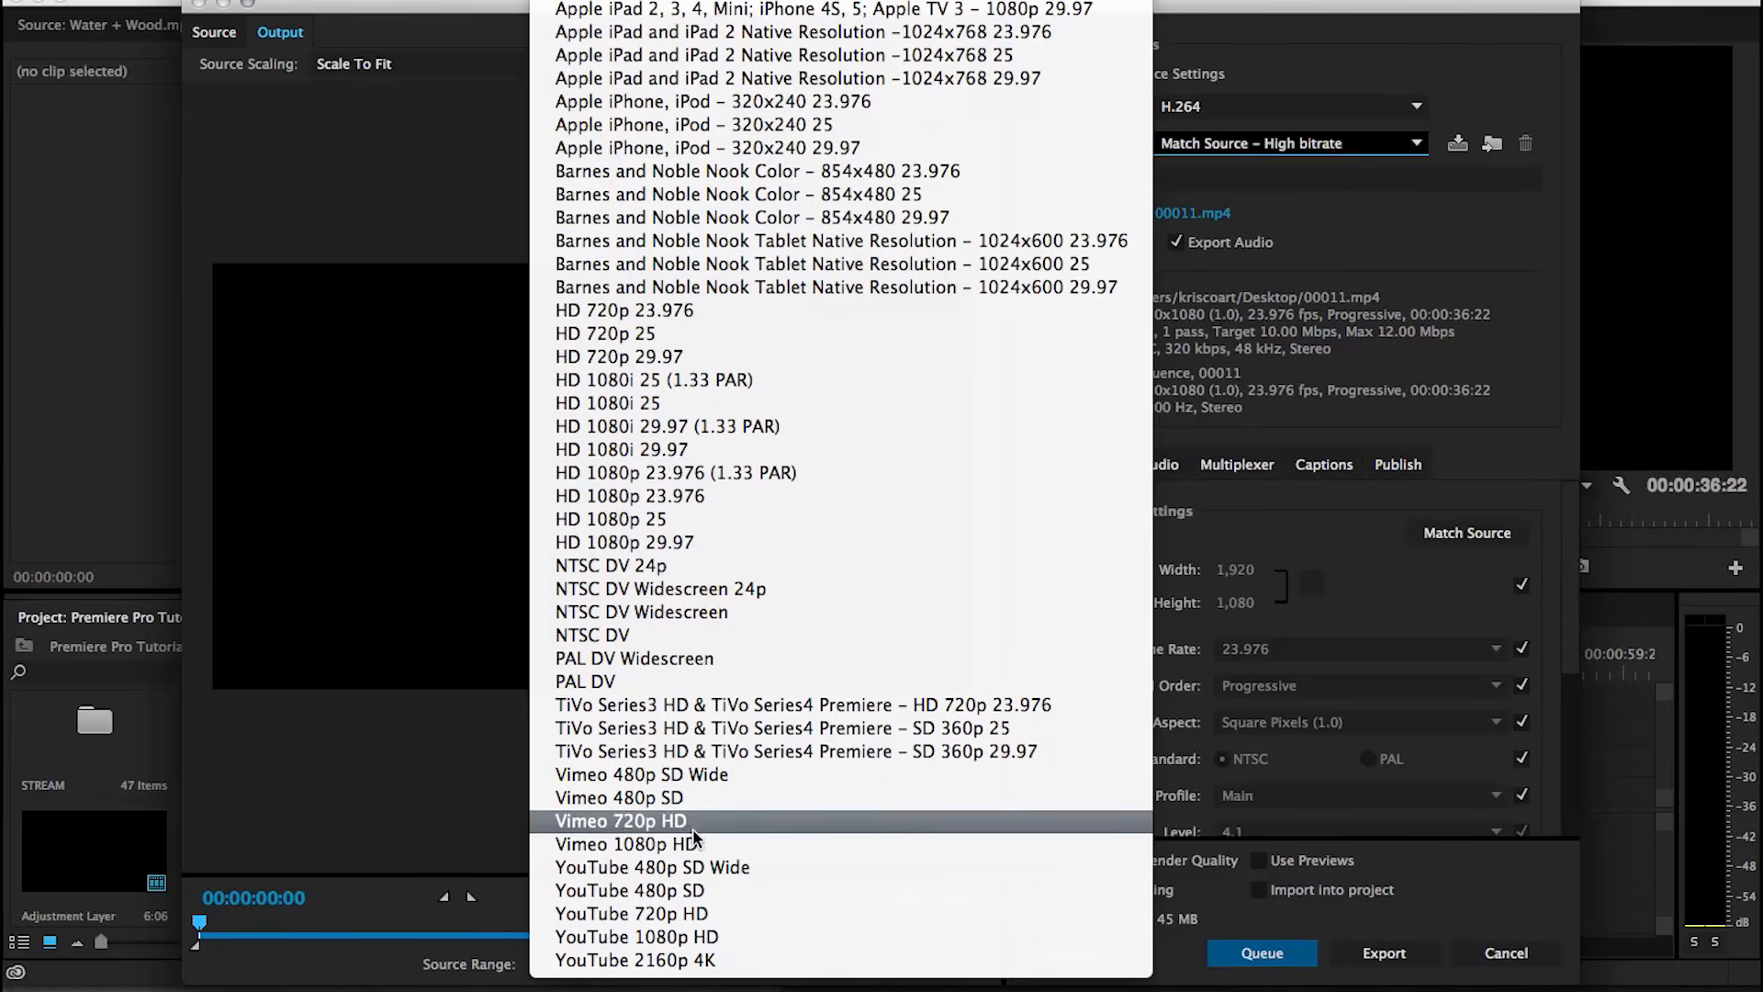
{"action": "left_click", "coordinate": [1424, 202]}
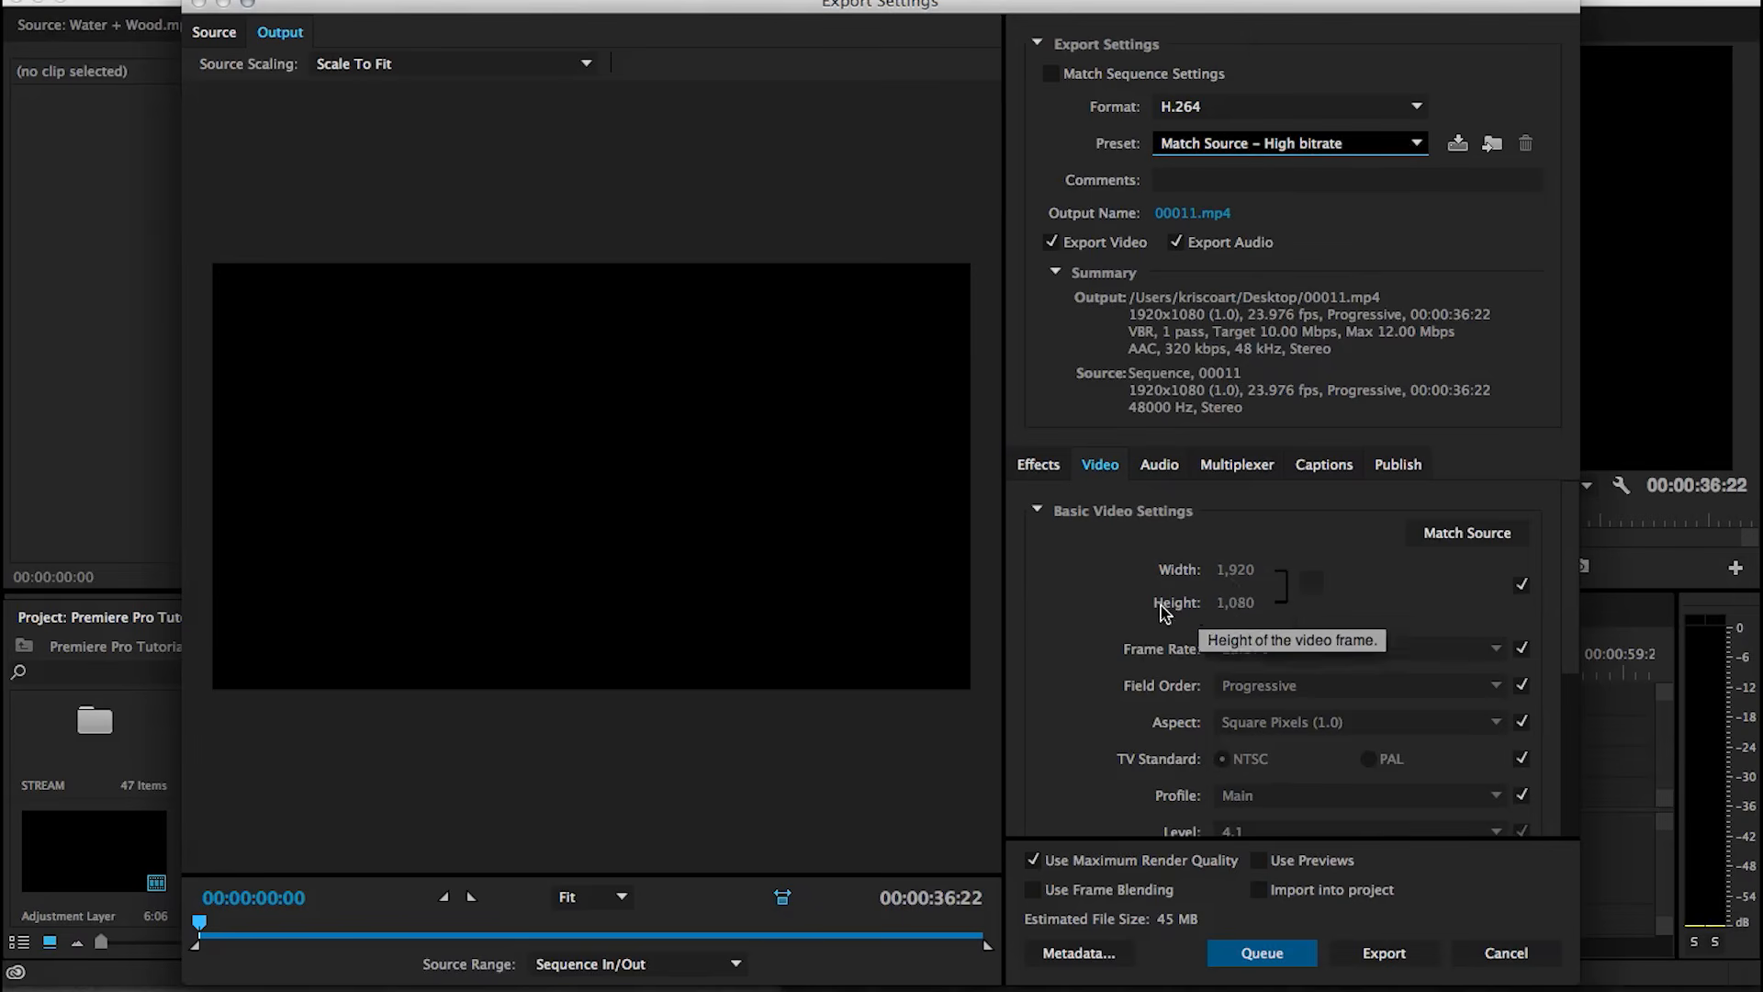
{"action": "scroll", "coordinate": [1026, 610], "scroll_direction": "down", "scroll_amount": 6}
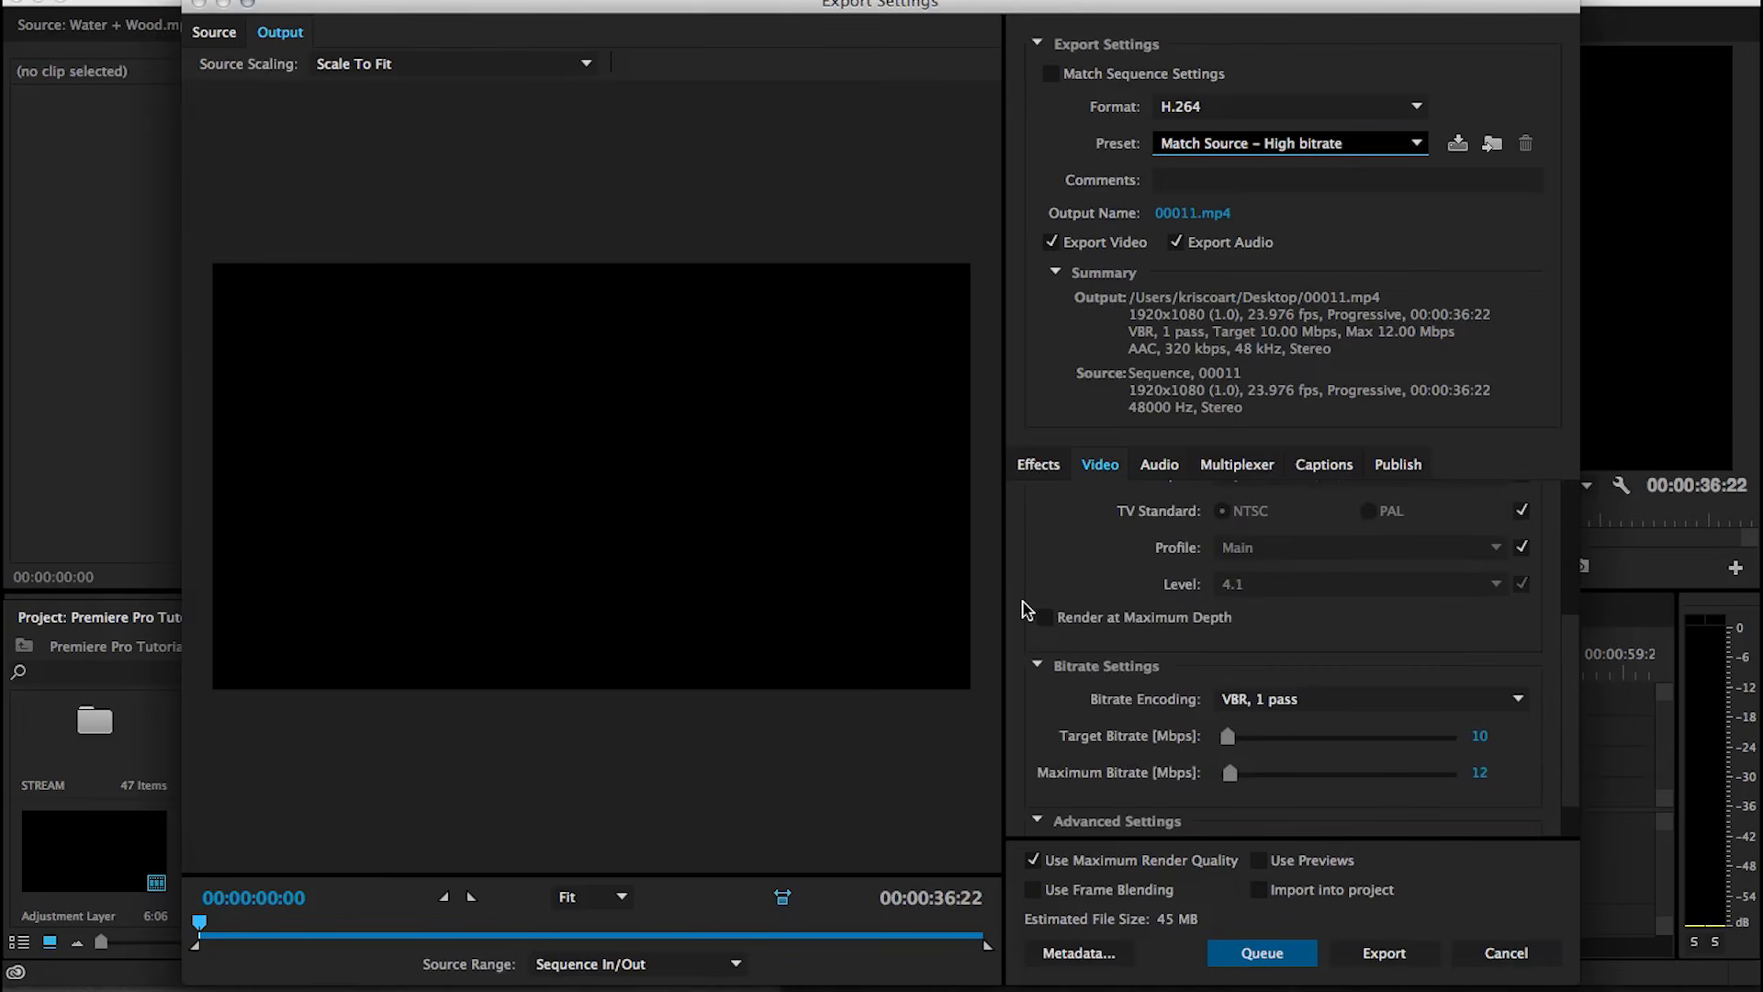
{"action": "scroll", "coordinate": [1027, 611], "scroll_direction": "down", "scroll_amount": 1}
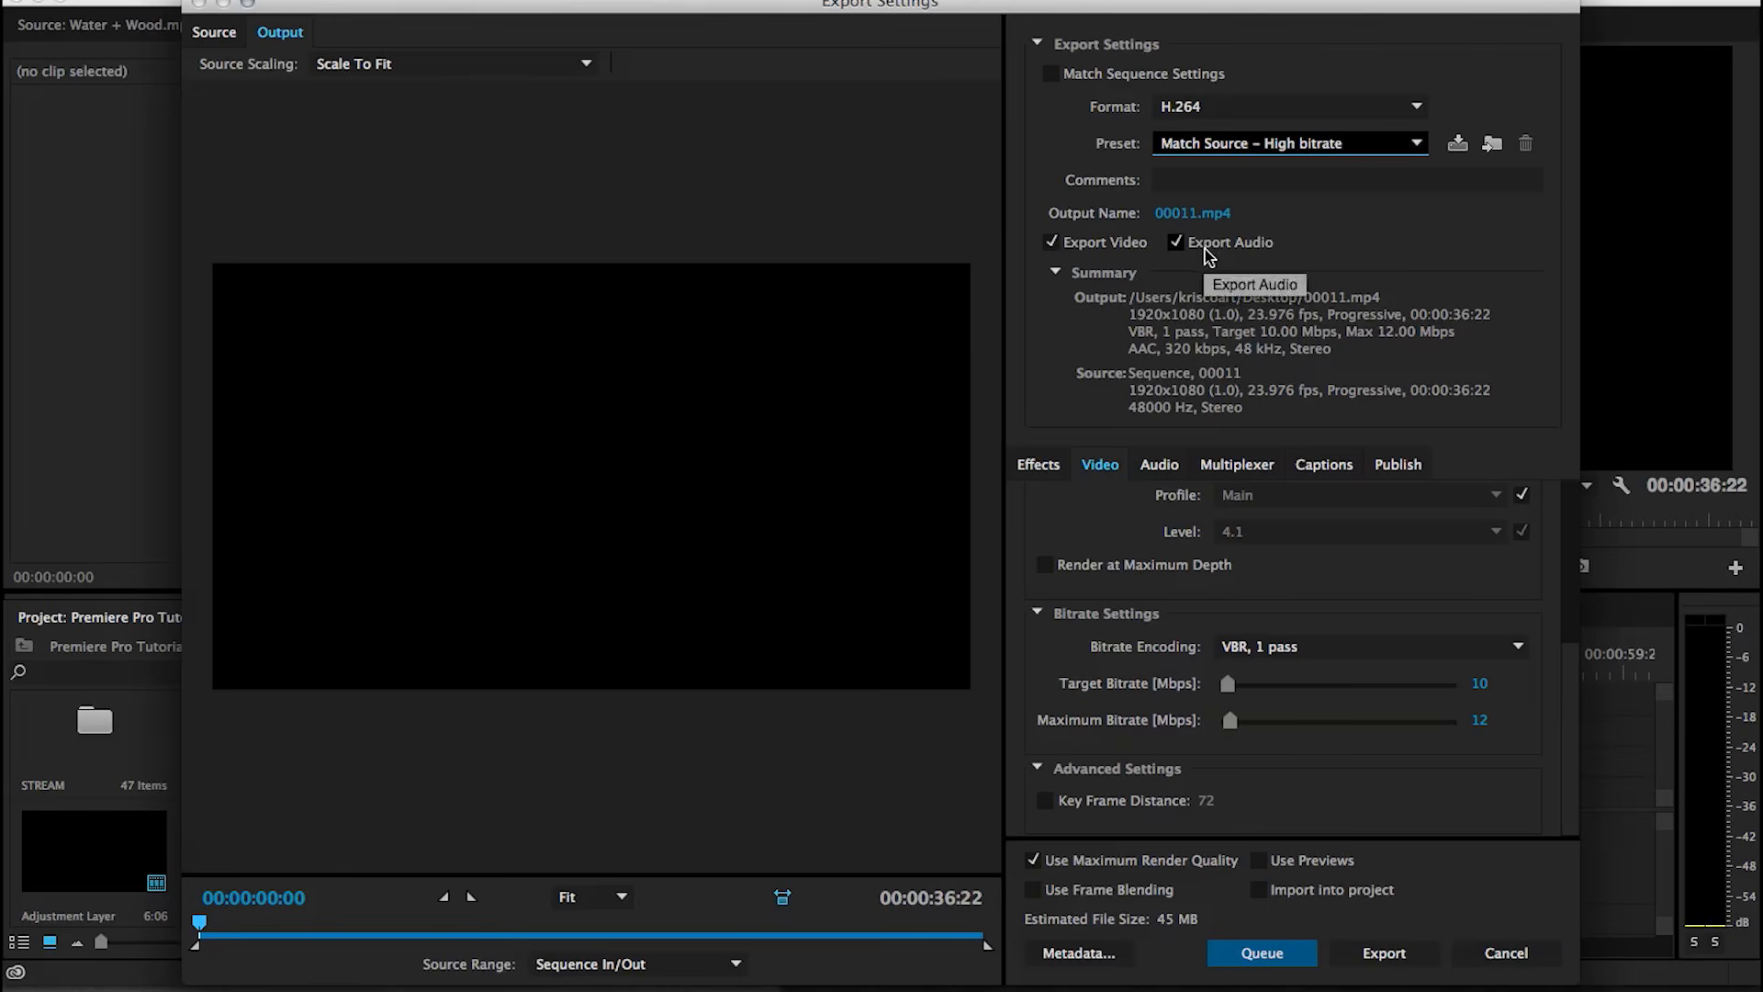
- Name the output file Forgotten Car, save it to the Desktop as an MP4 and export the sequence
{"action": "left_click", "coordinate": [1184, 214]}
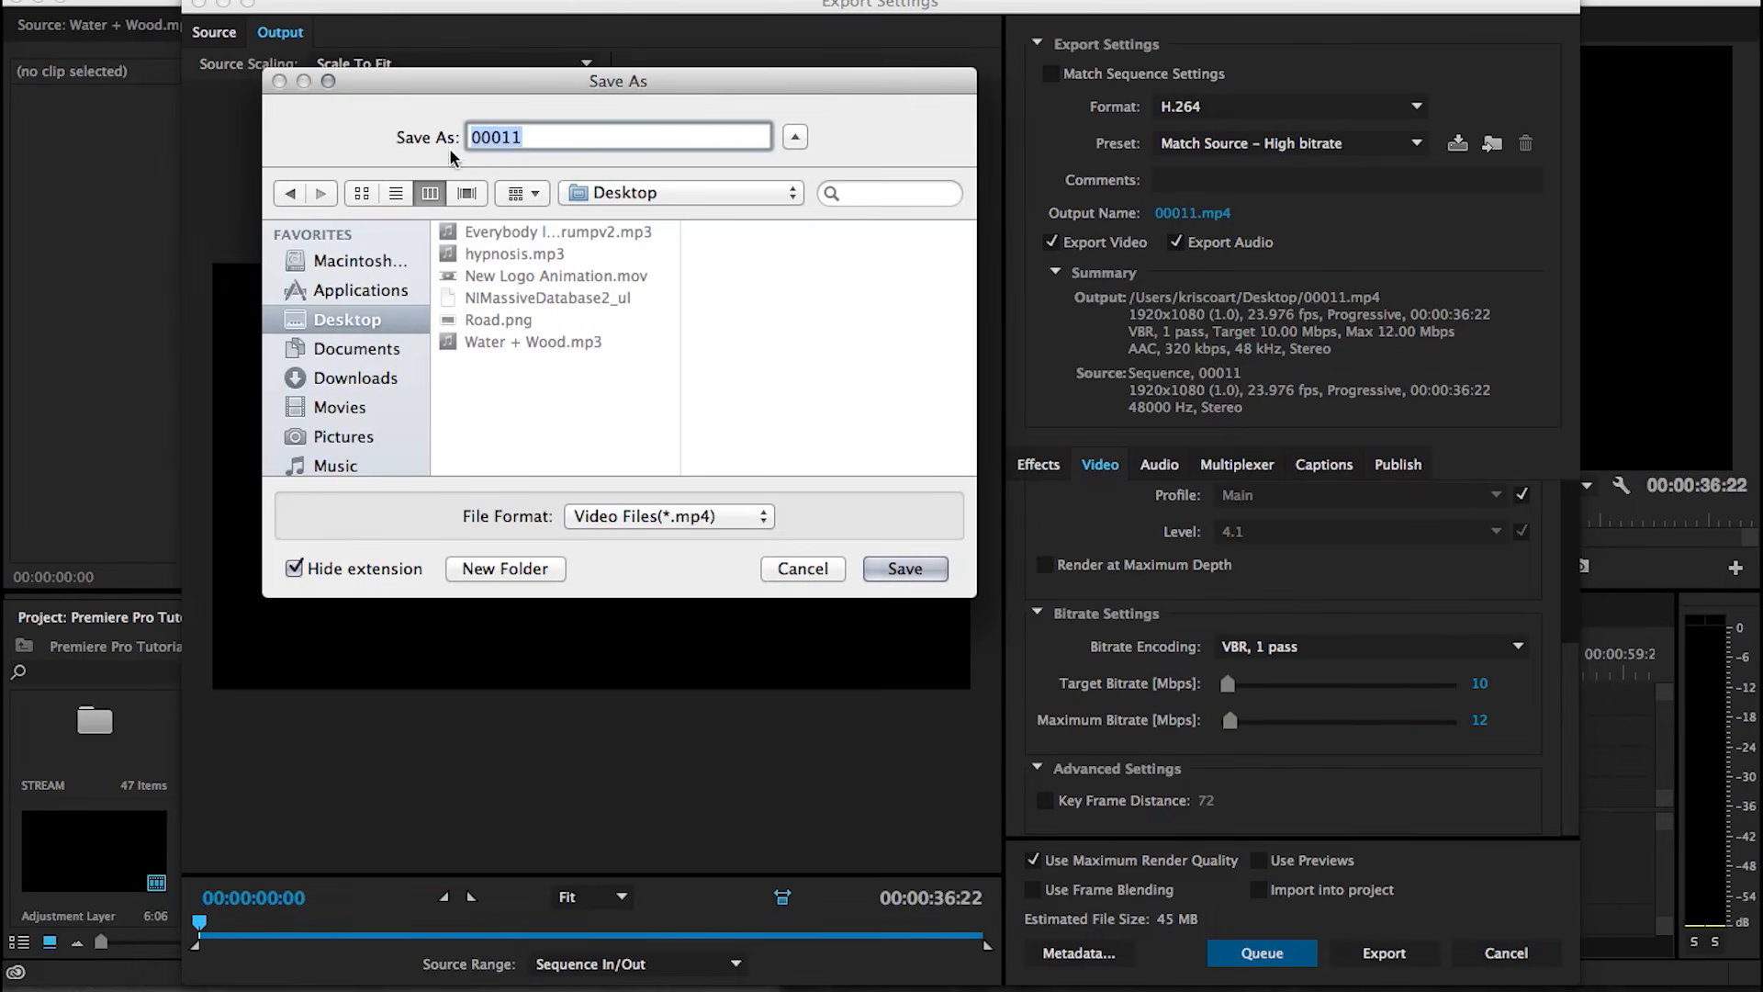
{"action": "type", "text": "Forgotten Car"}
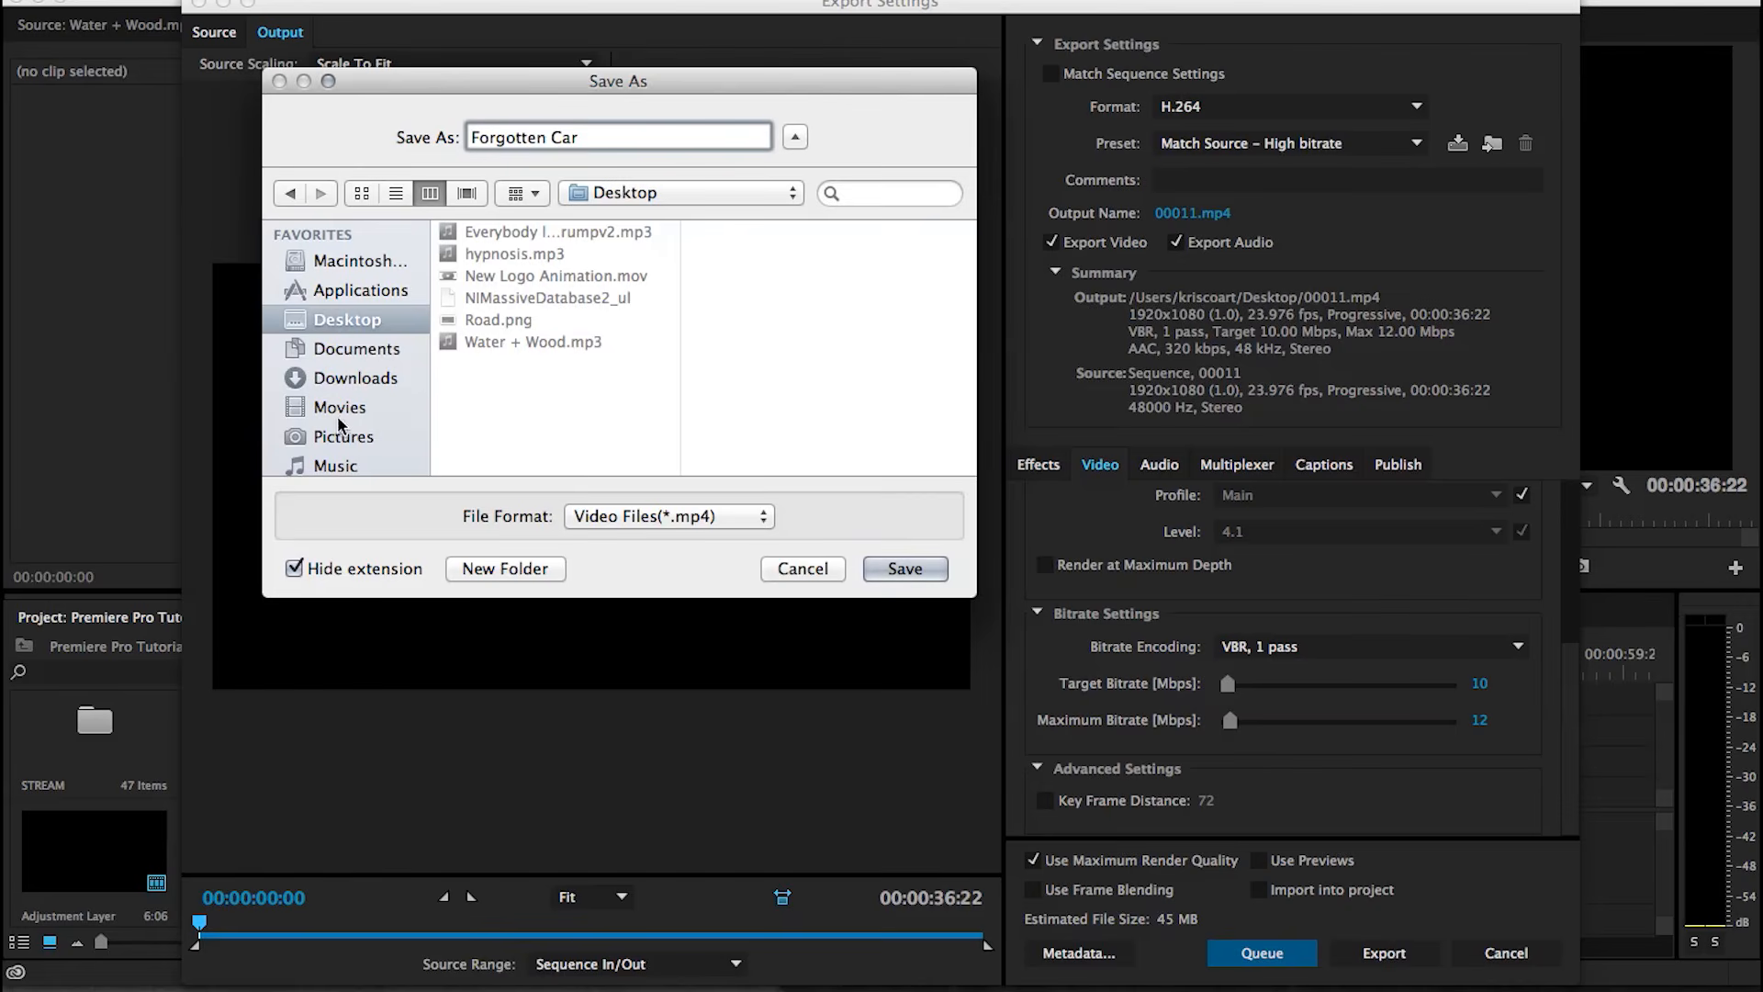
{"action": "left_click", "coordinate": [904, 570]}
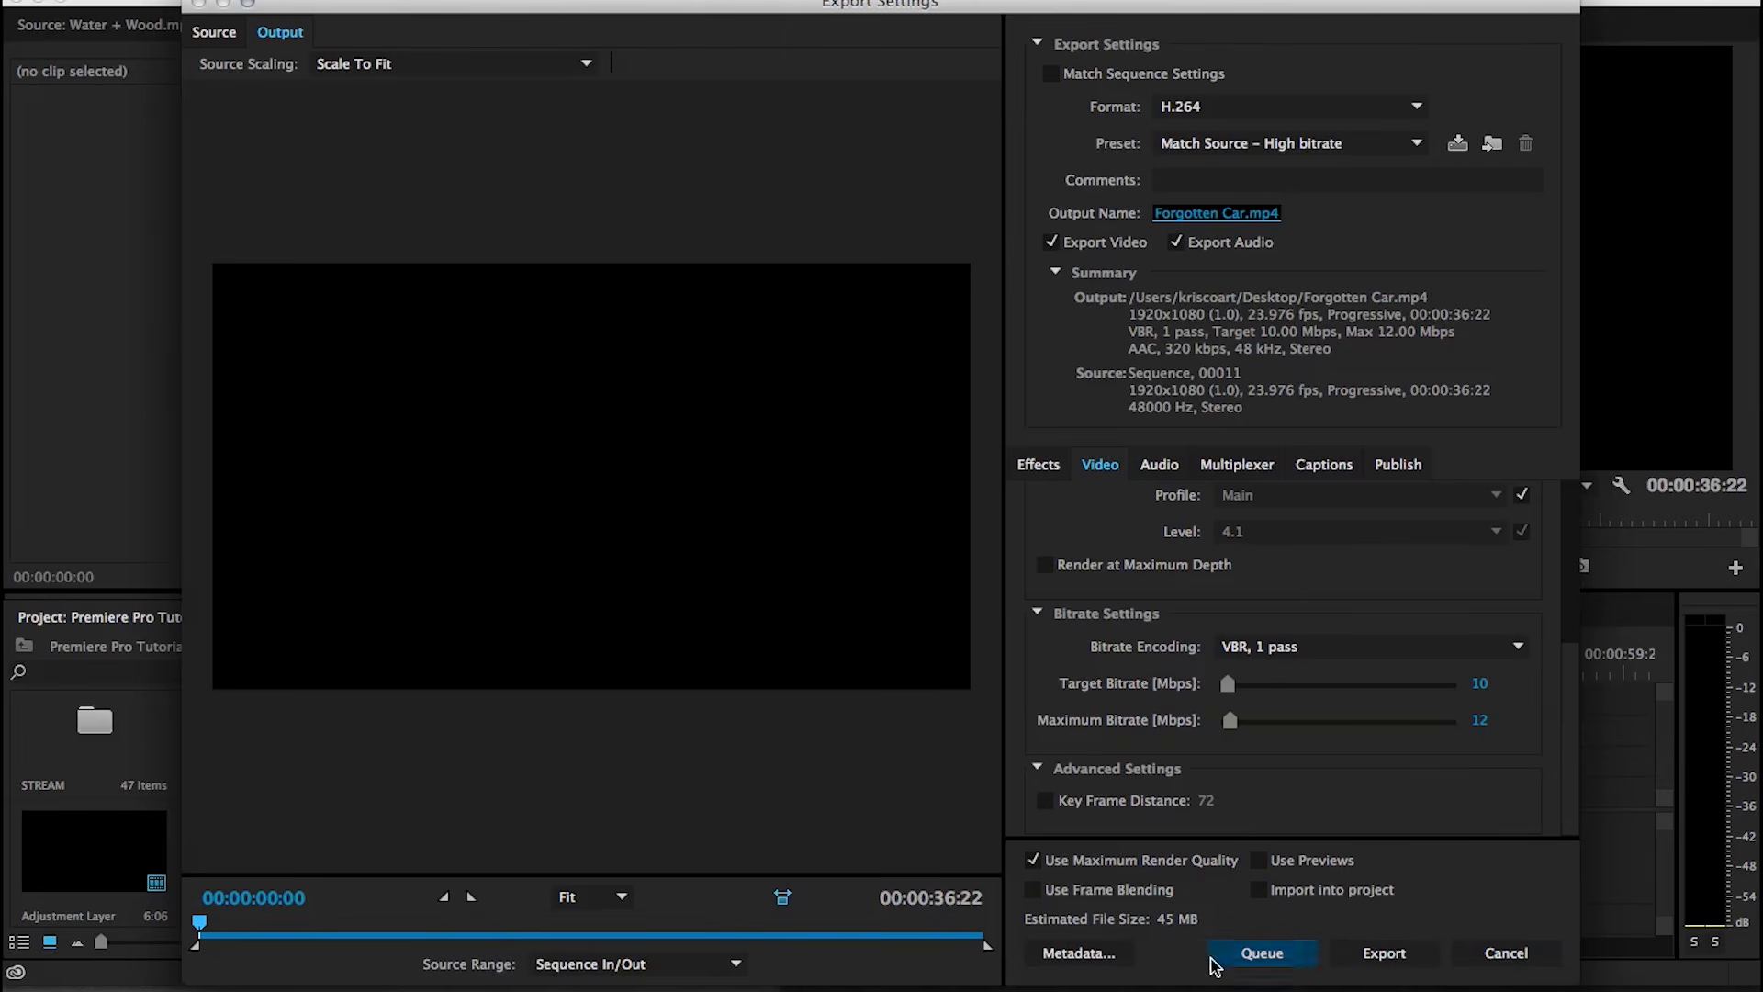
{"action": "left_click", "coordinate": [1386, 954]}
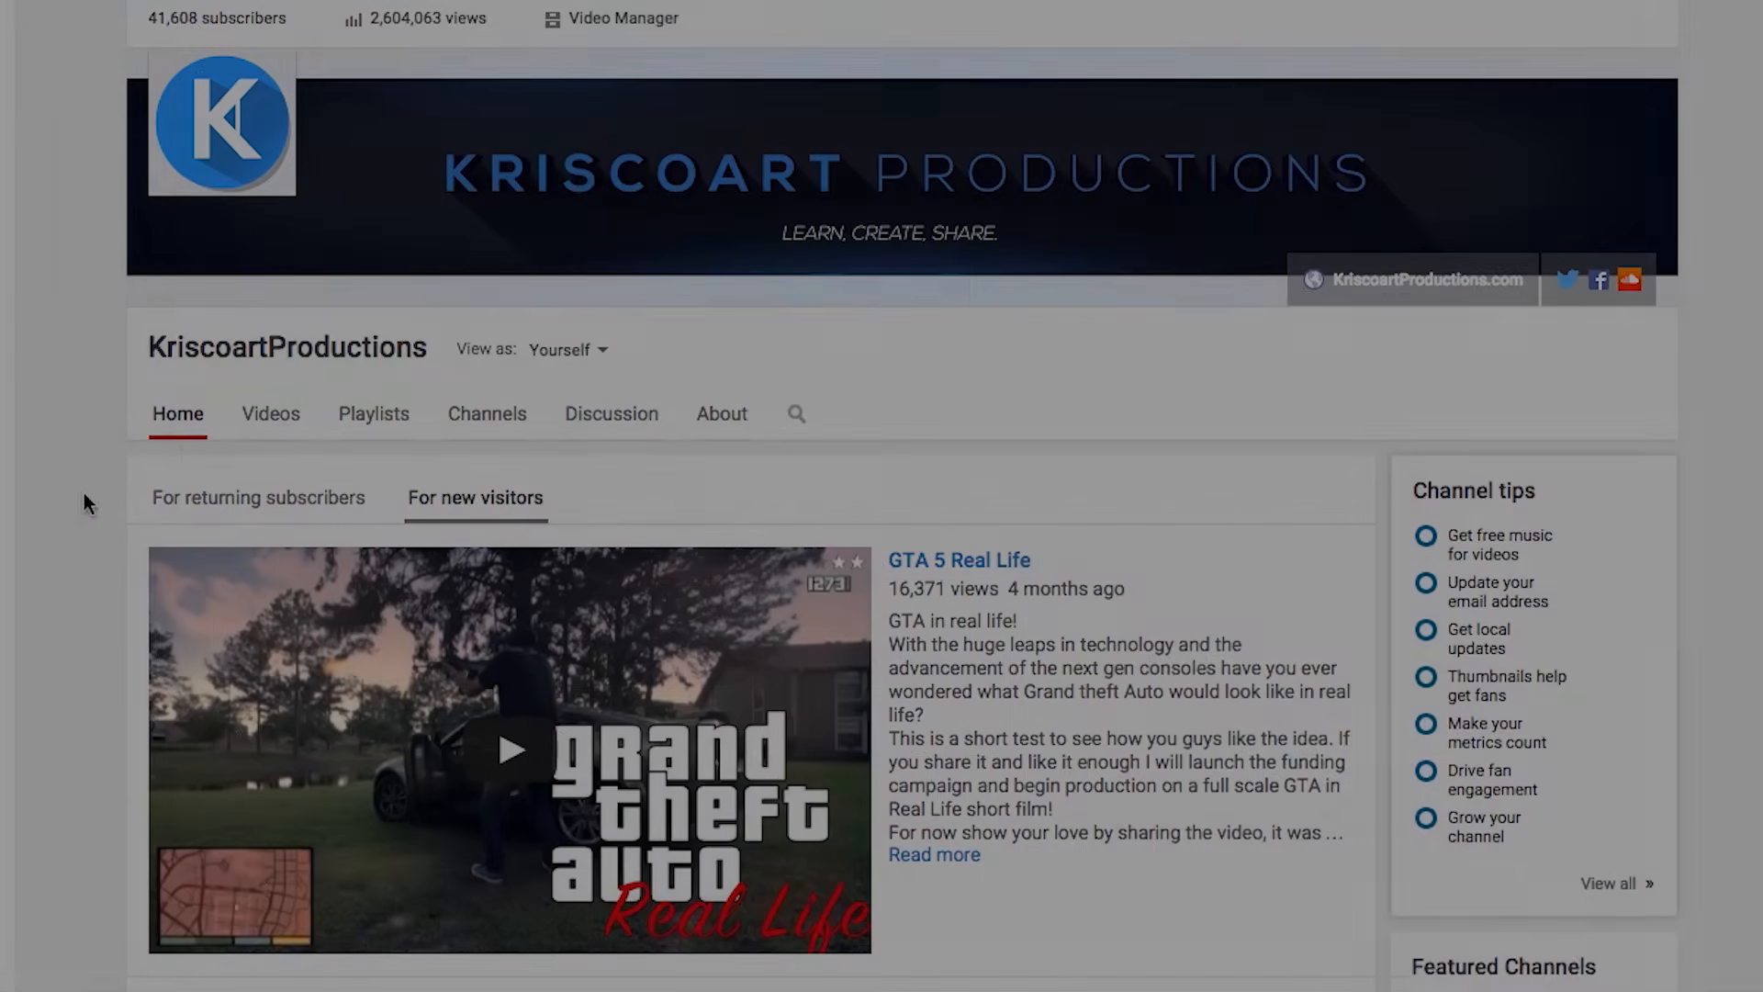
- Browse the uploads and tutorials on the KriscoartProductions YouTube channel page
{"action": "scroll", "coordinate": [95, 481], "scroll_direction": "down", "scroll_amount": 3}
{"action": "scroll", "coordinate": [95, 481], "scroll_direction": "down", "scroll_amount": 2}
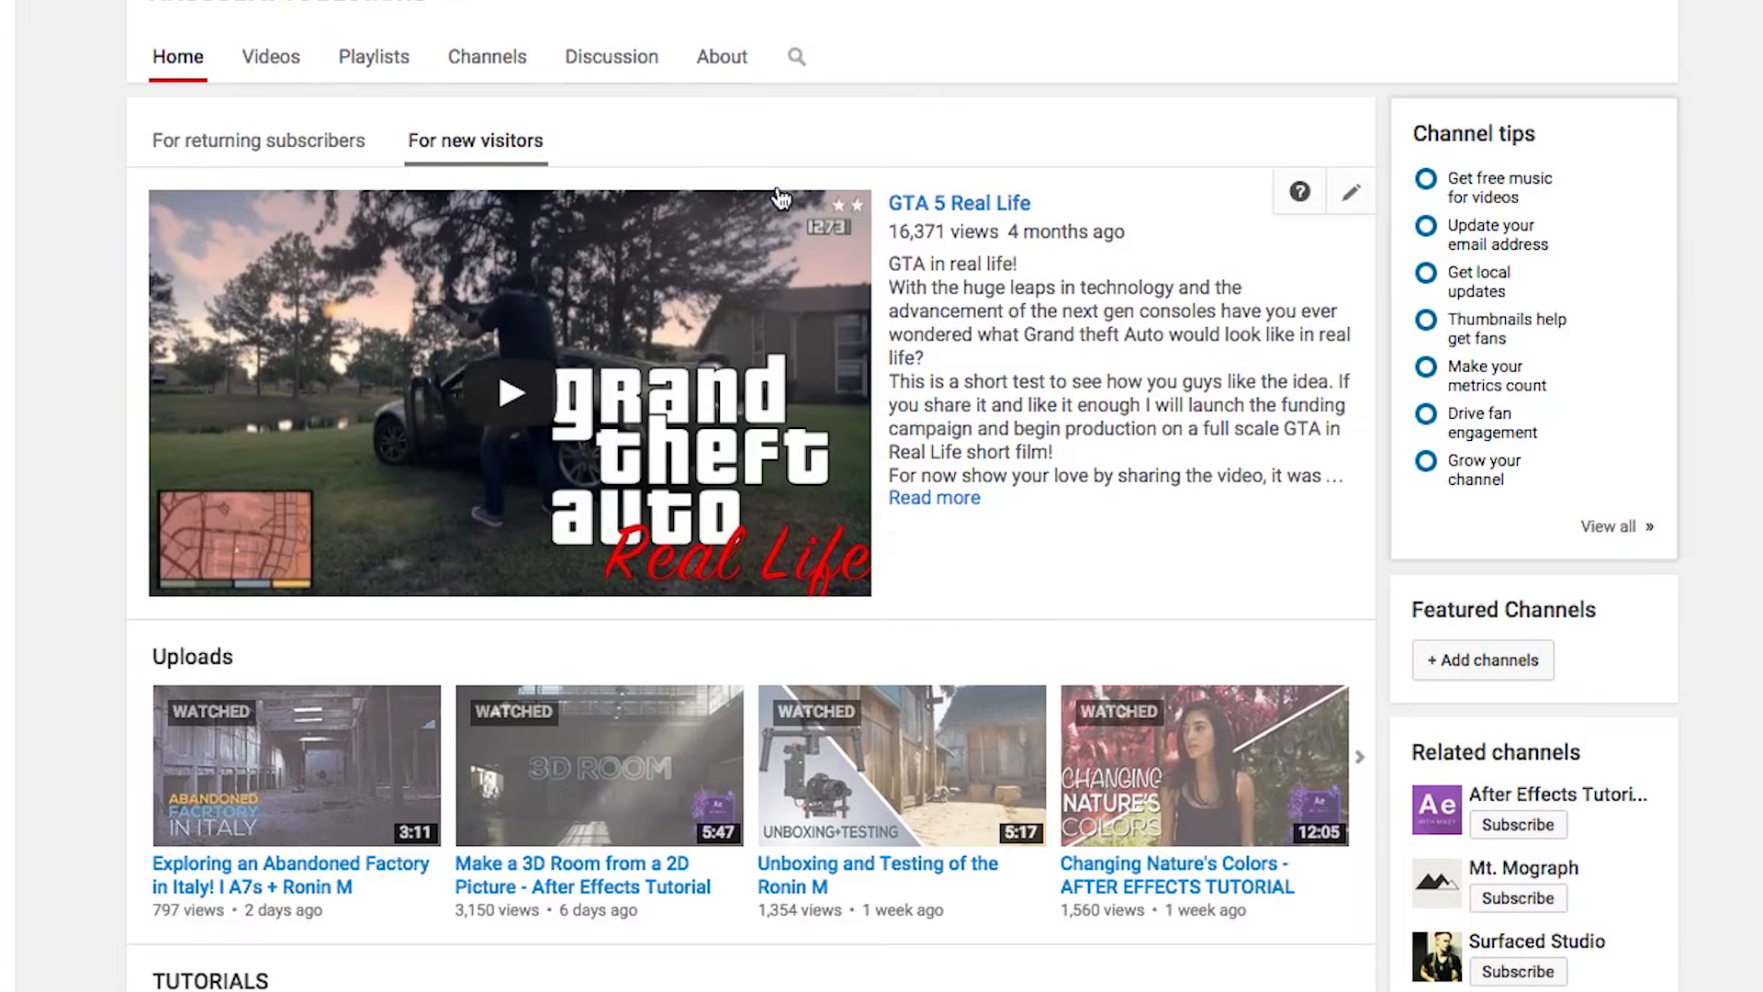
{"action": "scroll", "coordinate": [108, 755], "scroll_direction": "down", "scroll_amount": 4}
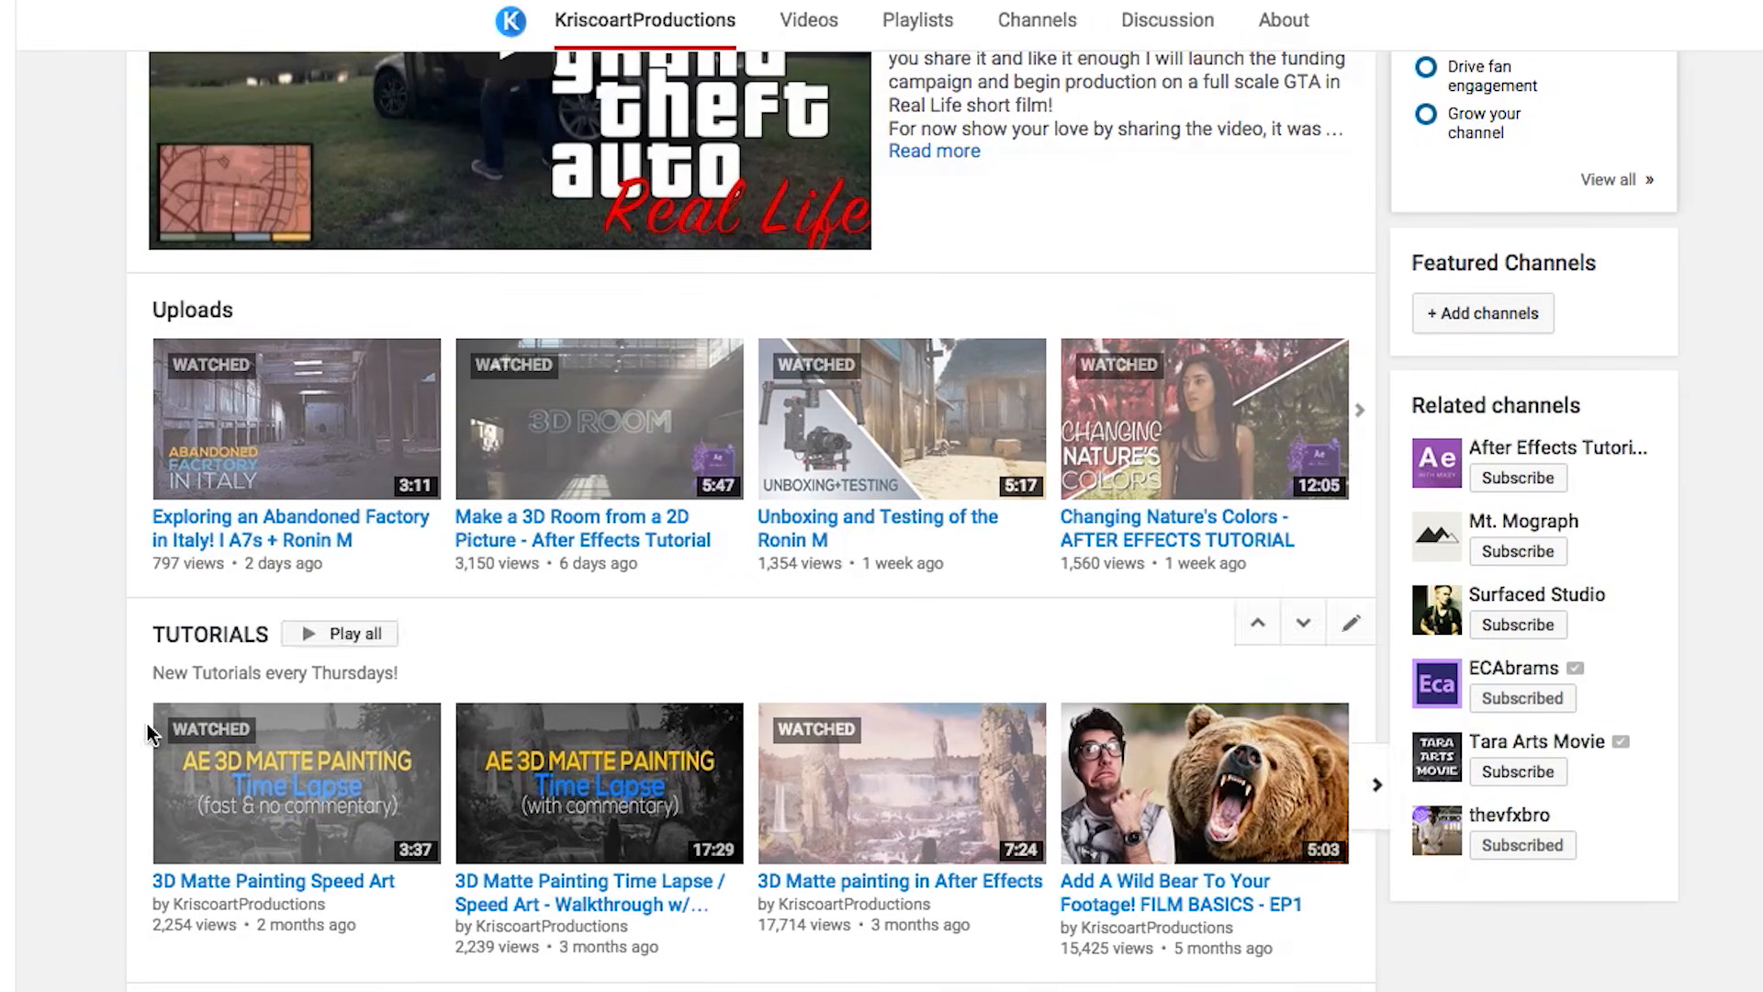
{"action": "scroll", "coordinate": [468, 418], "scroll_direction": "right", "scroll_amount": 3}
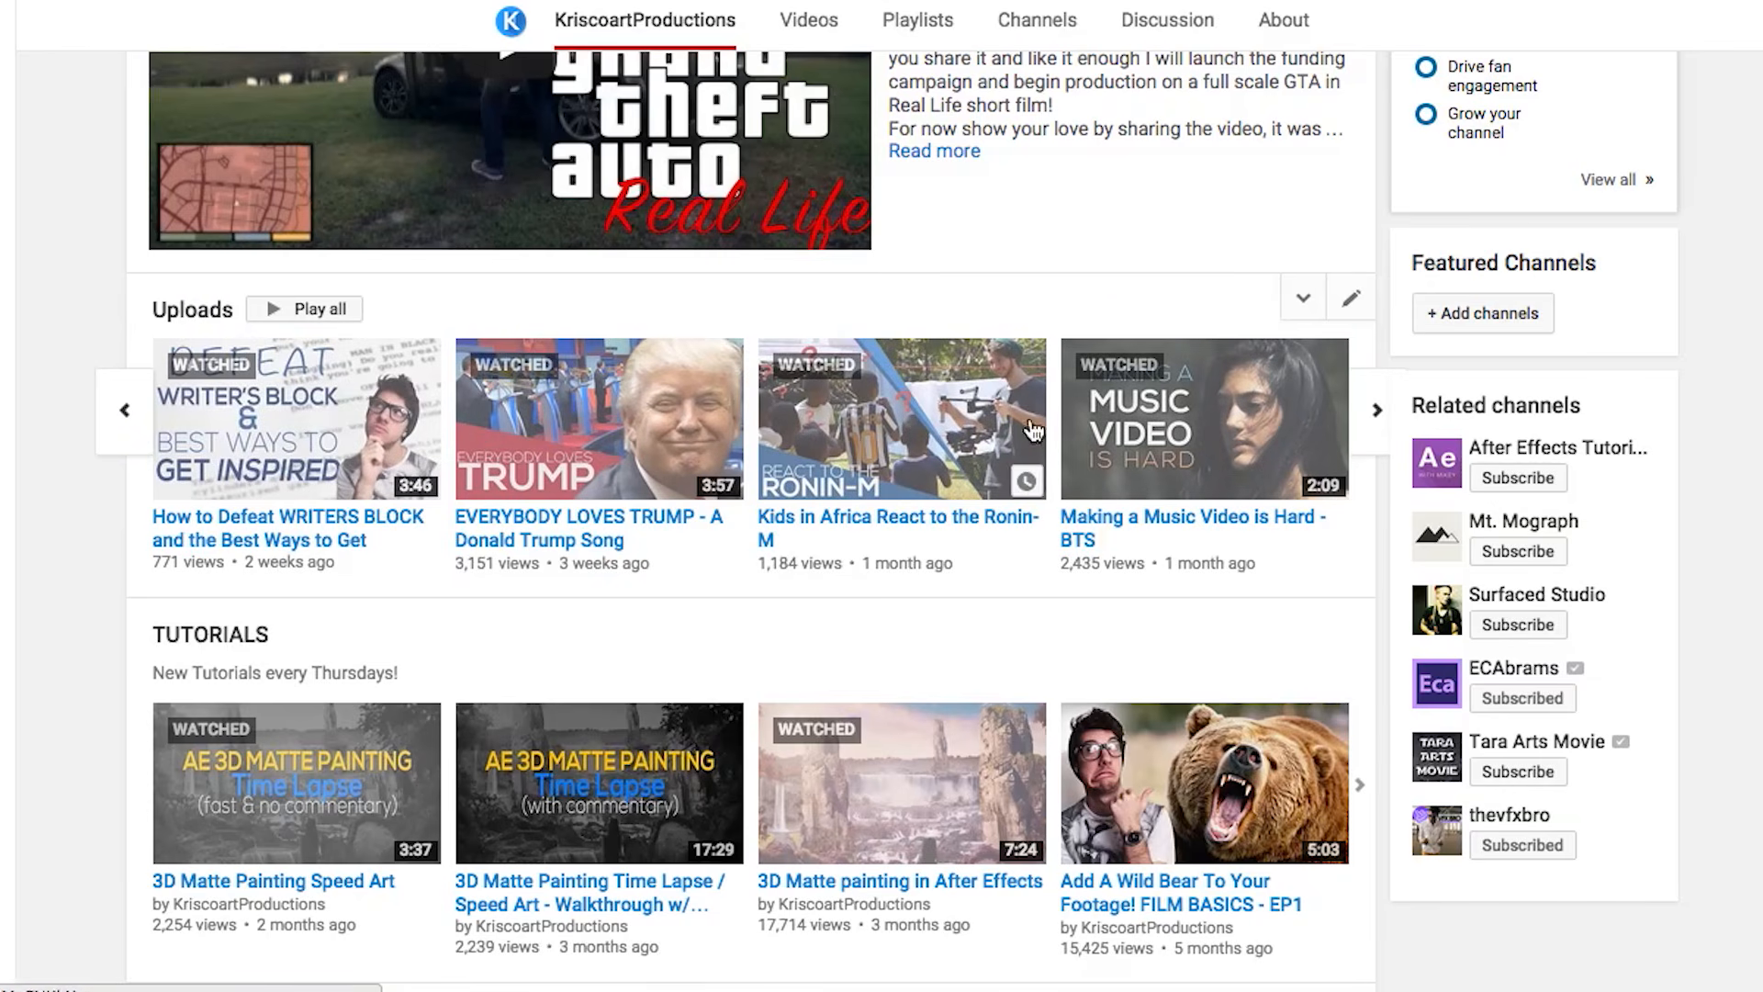
{"action": "left_click", "coordinate": [1377, 409]}
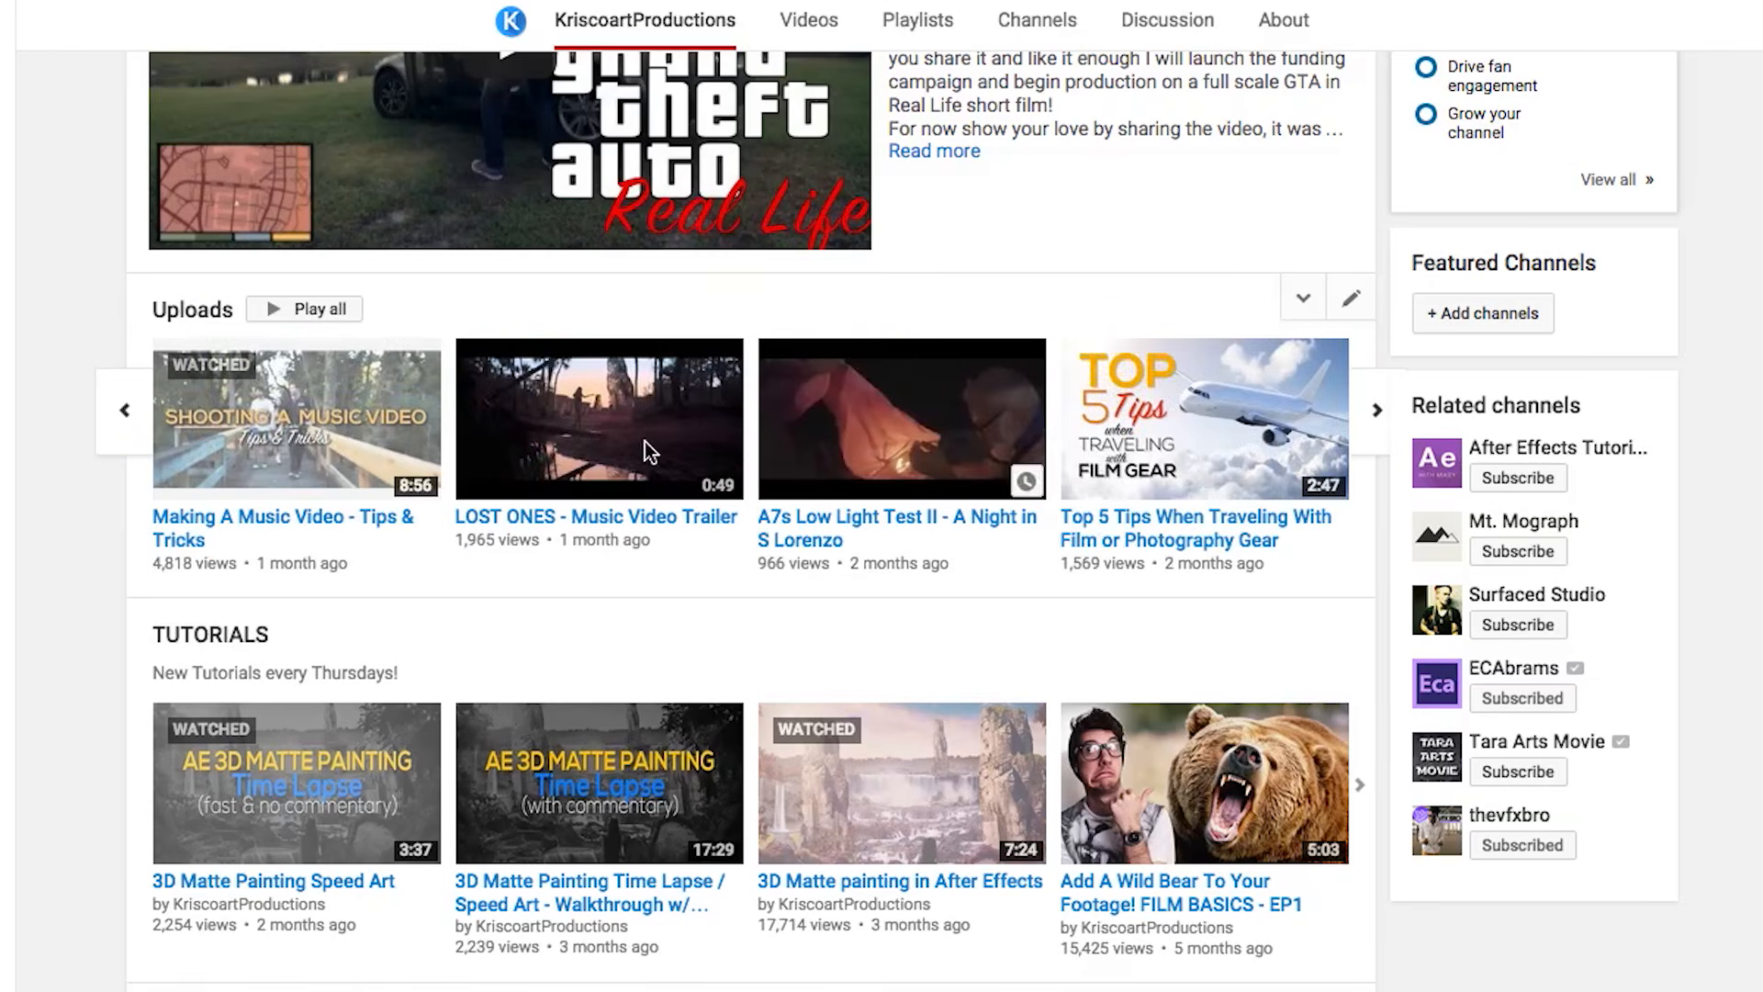
{"action": "scroll", "coordinate": [131, 293], "scroll_direction": "down", "scroll_amount": 3}
{"action": "scroll", "coordinate": [130, 294], "scroll_direction": "left", "scroll_amount": 10}
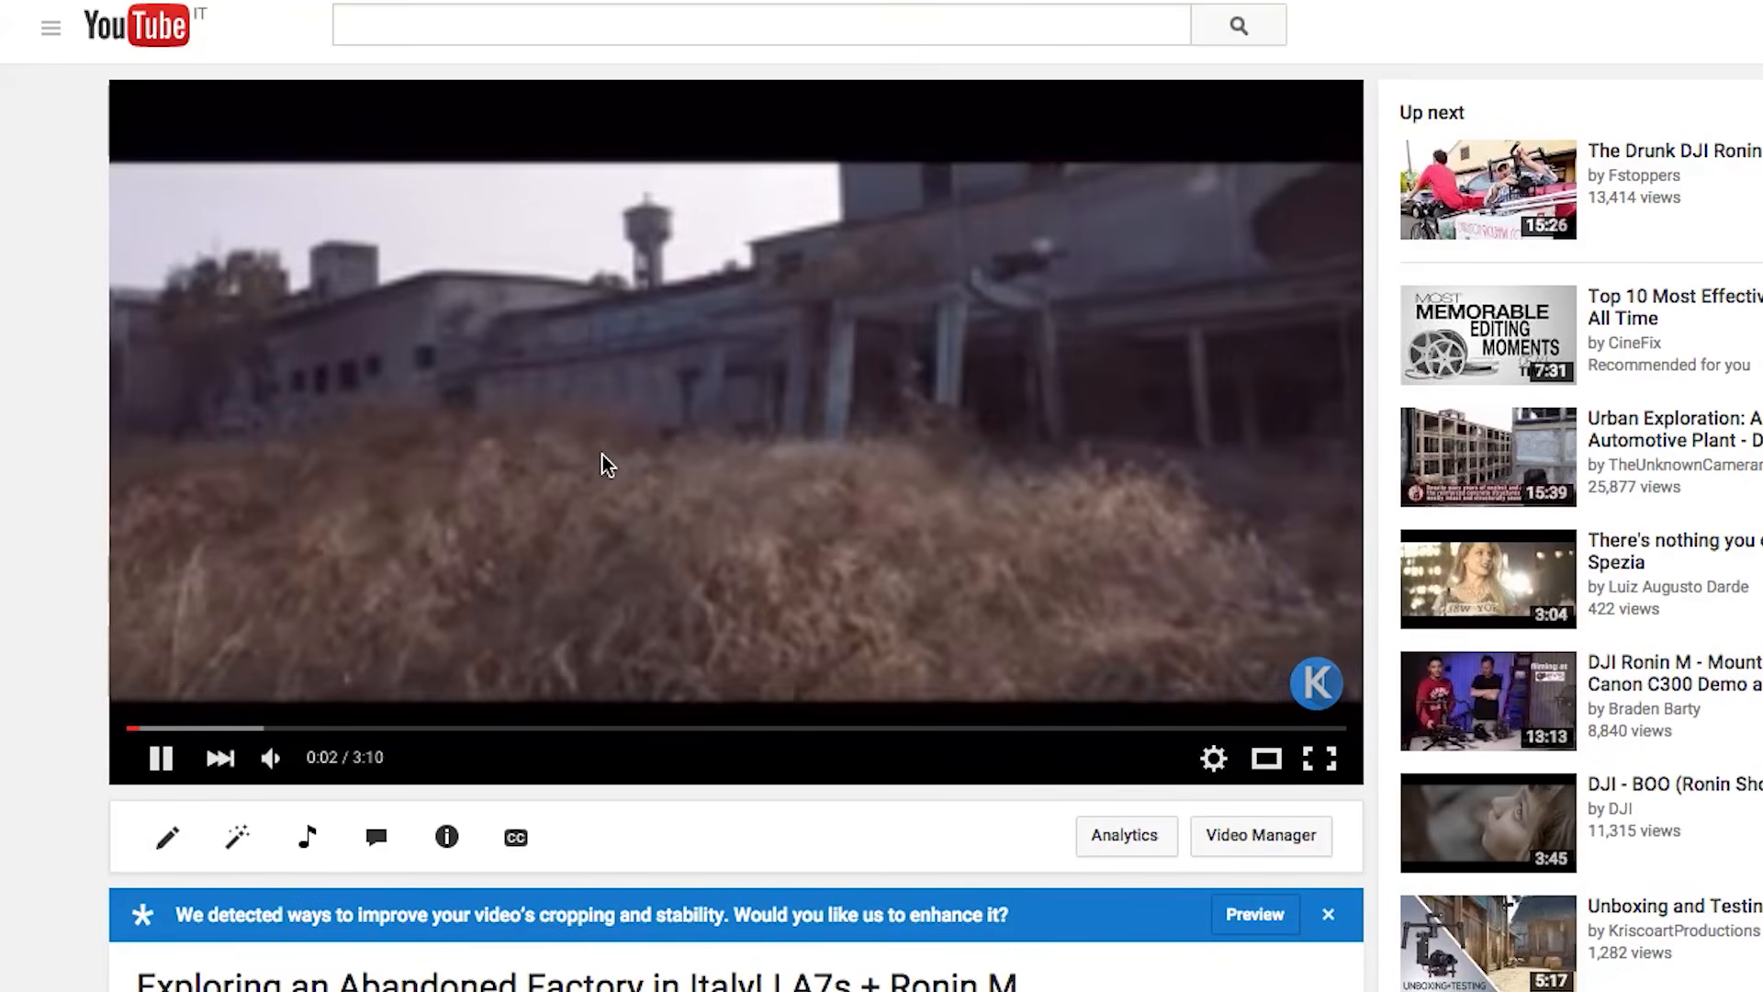
- Pause the abandoned factory video on YouTube and set its playback quality to 1080p HD
{"action": "left_click", "coordinate": [602, 454]}
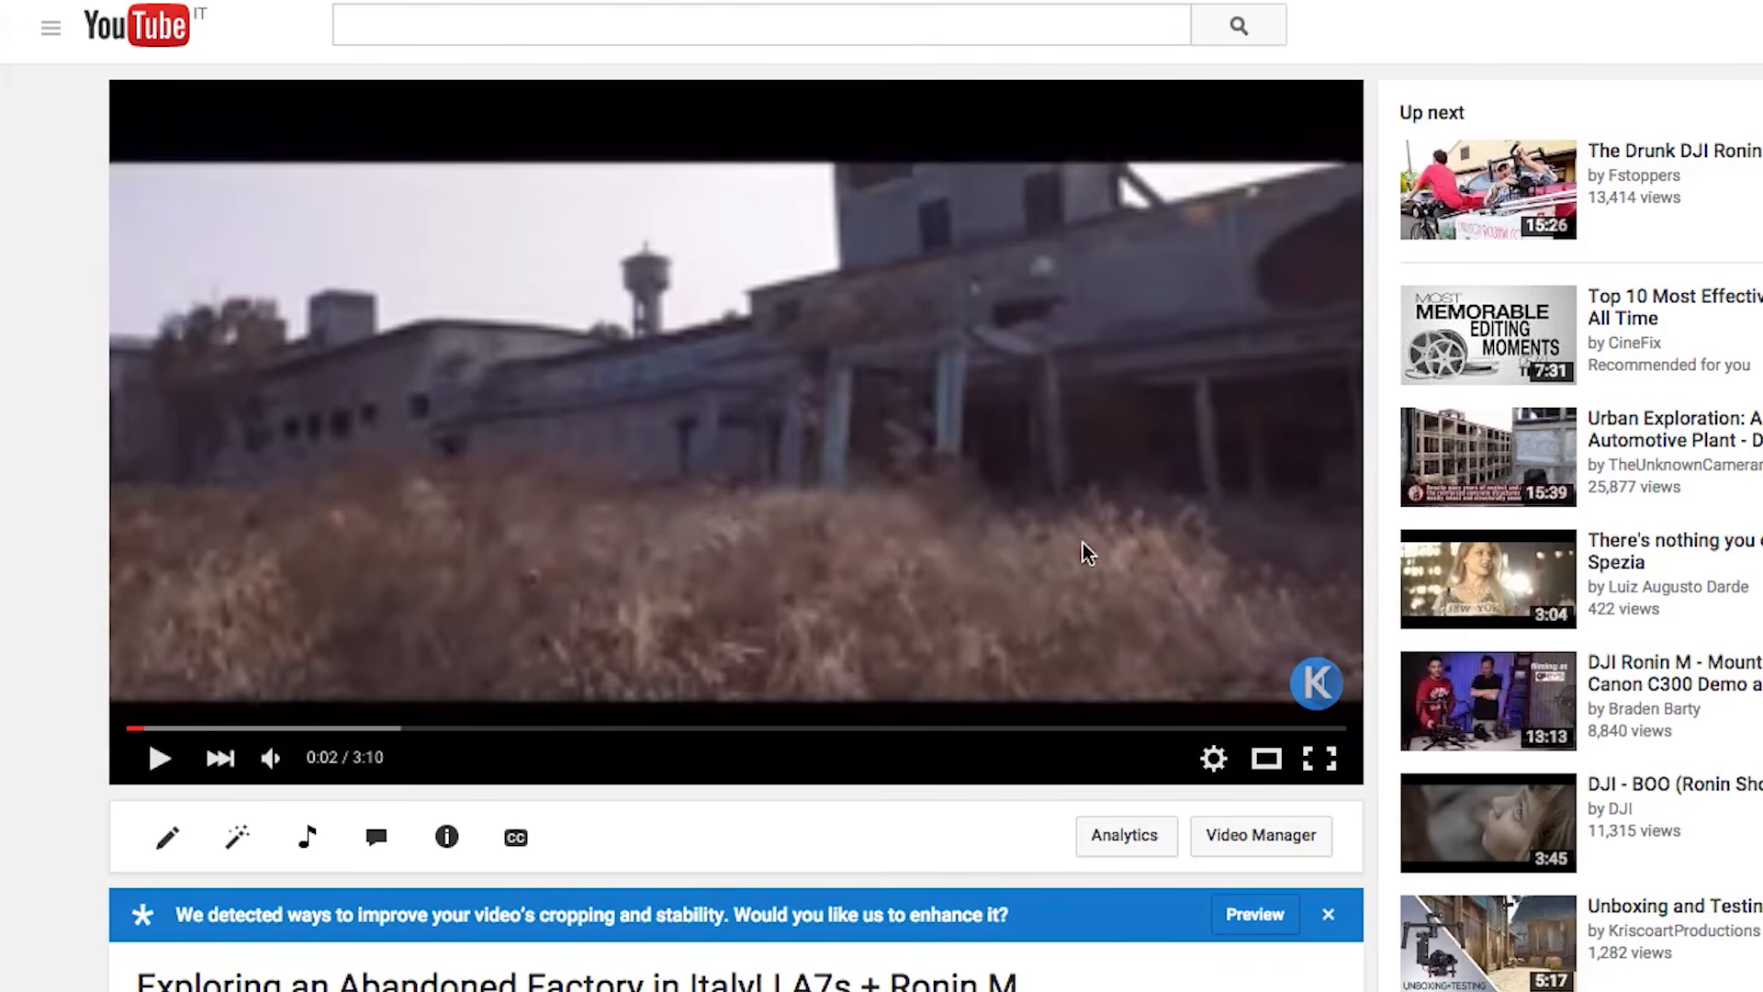
{"action": "left_click", "coordinate": [1213, 757]}
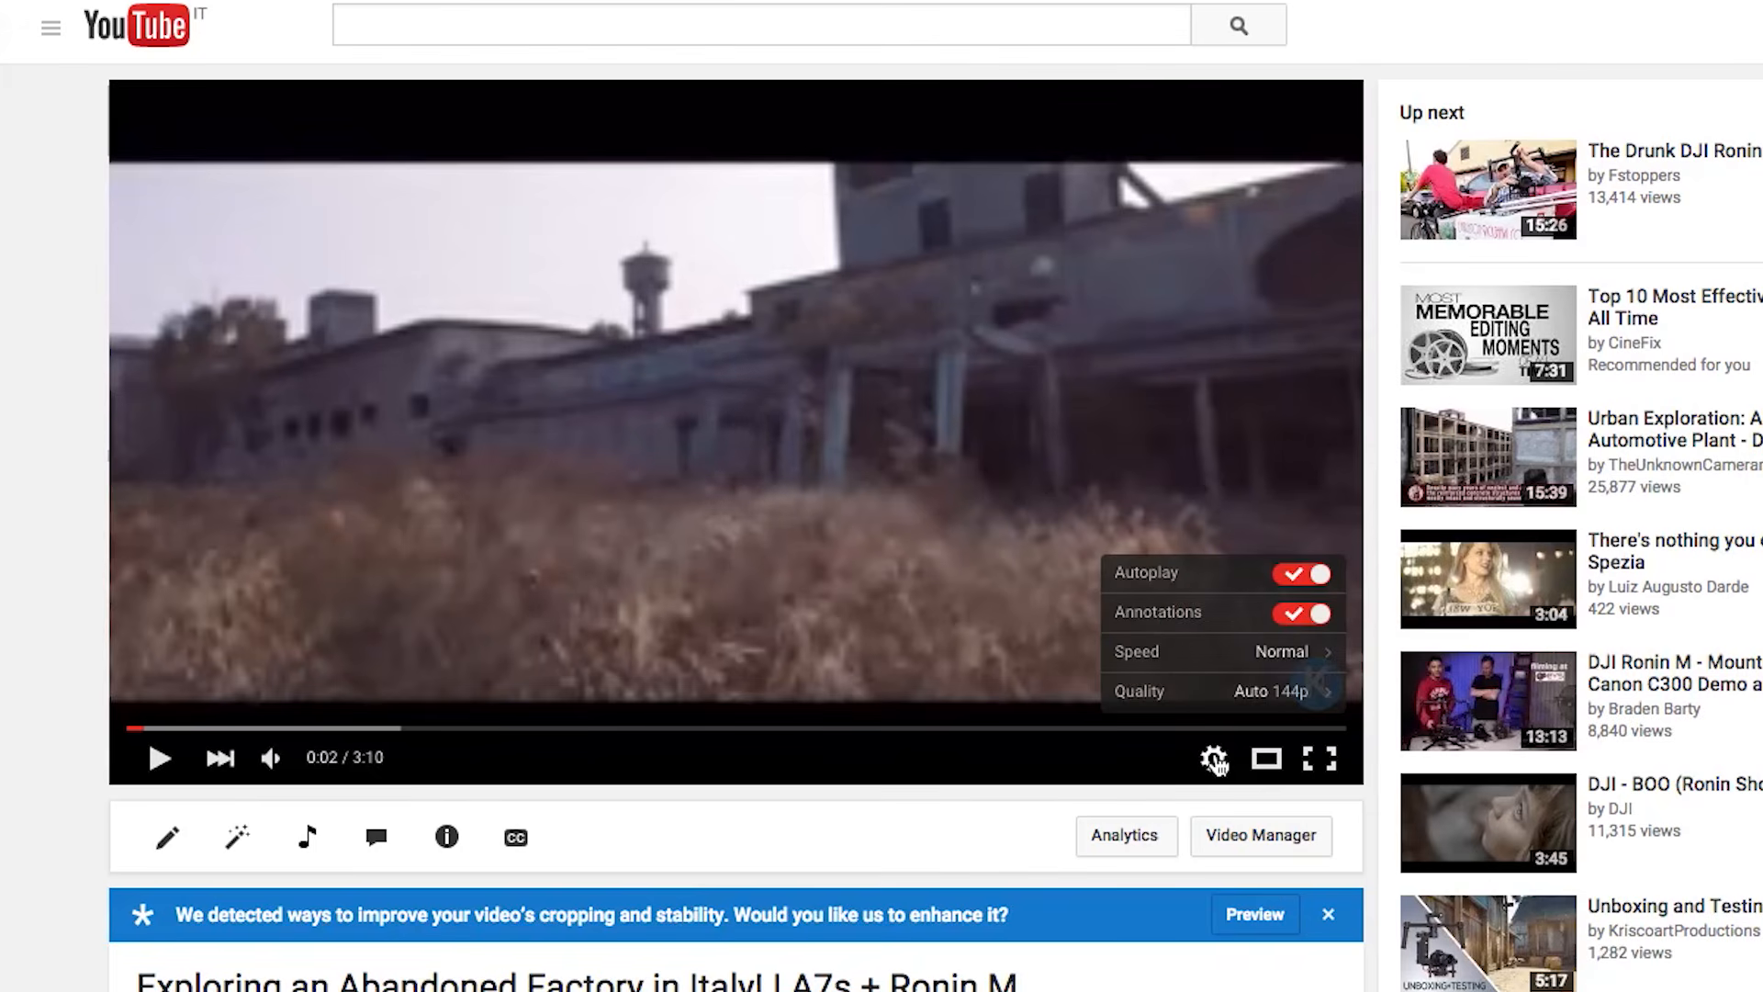
{"action": "left_click", "coordinate": [1240, 695]}
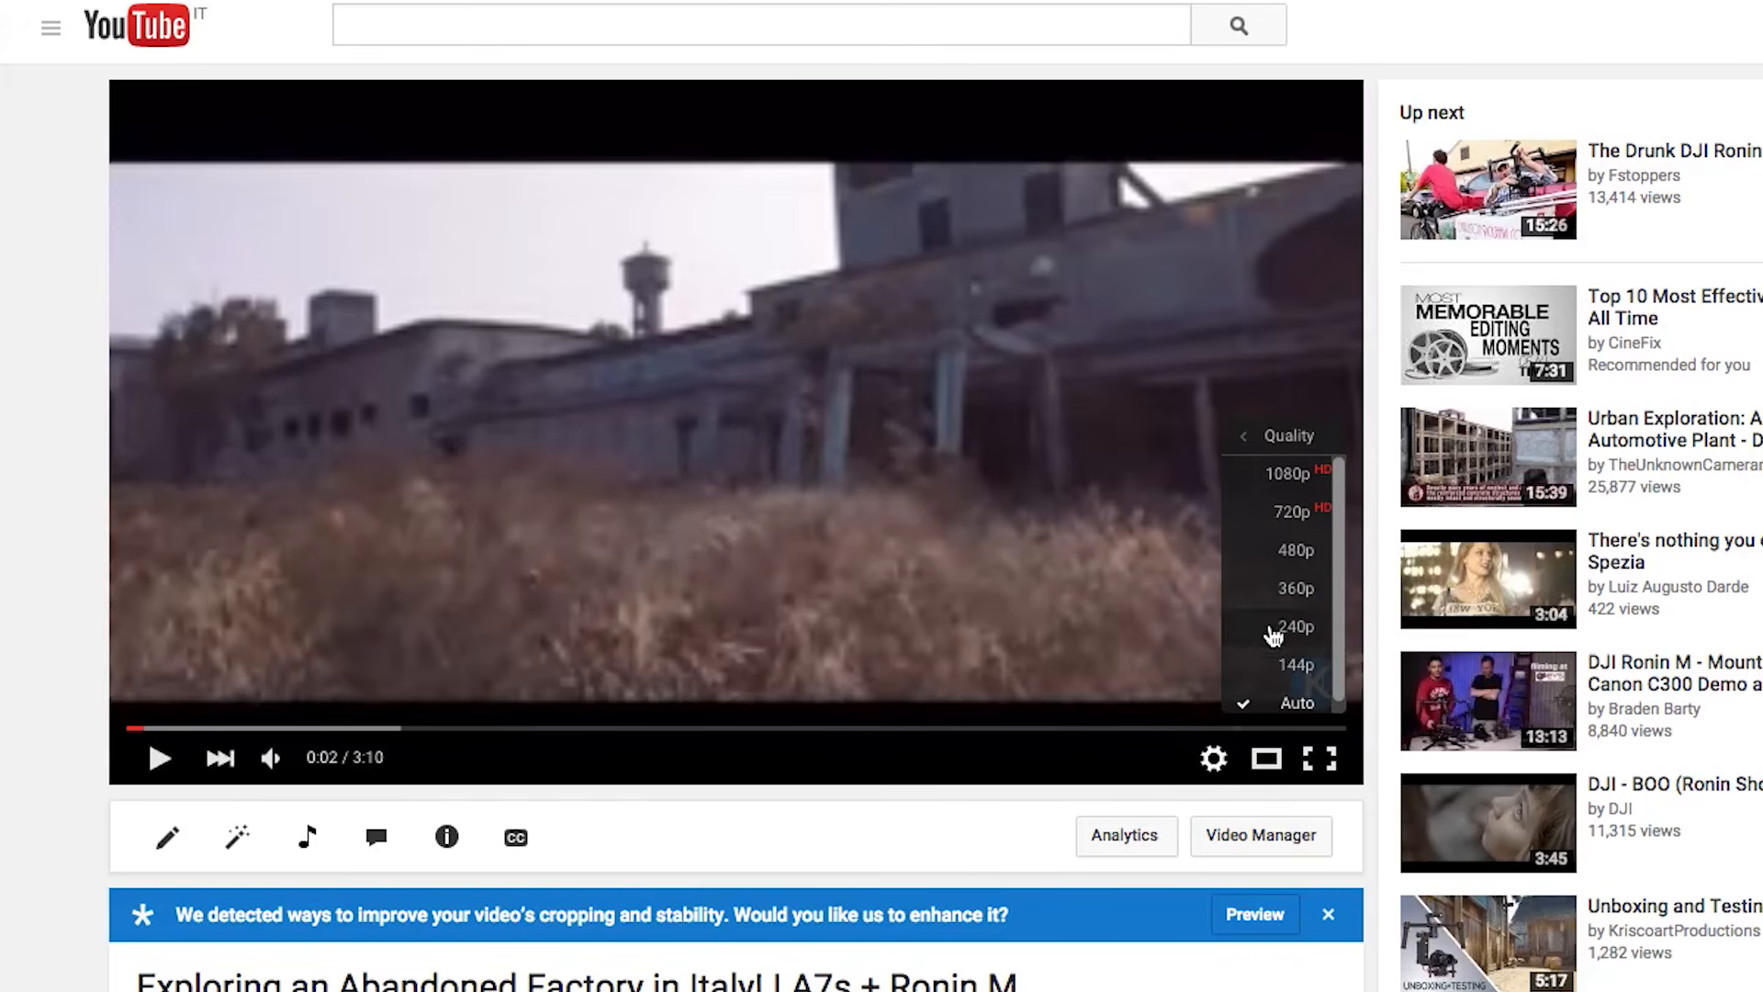
{"action": "left_click", "coordinate": [1302, 470]}
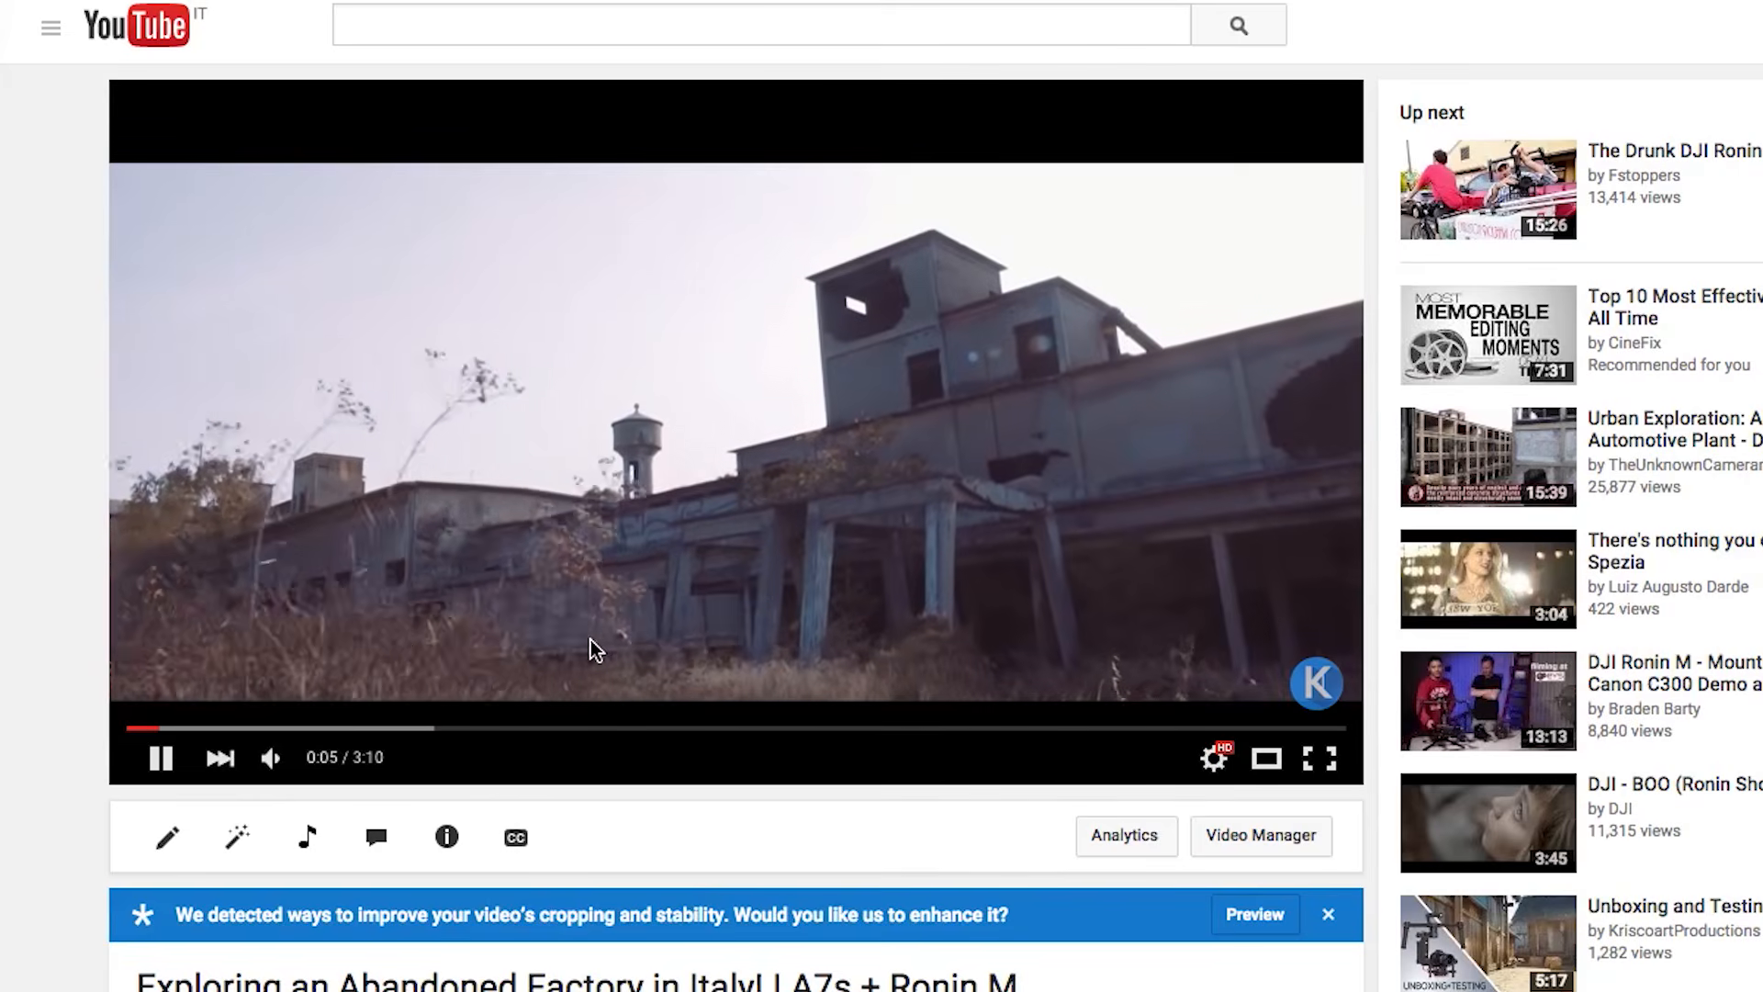